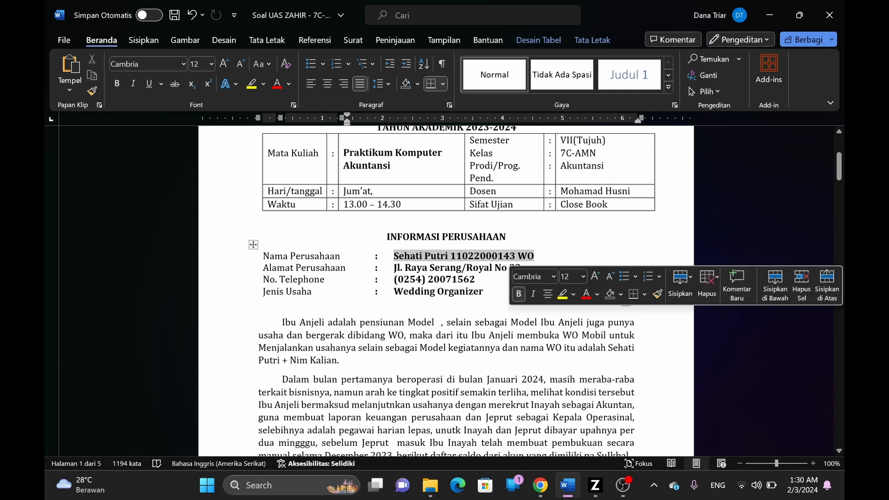
- Enter the company name PT Sehati Putri WO, copied from the assignment document
key("ctrl+c")
key("alt+Tab")
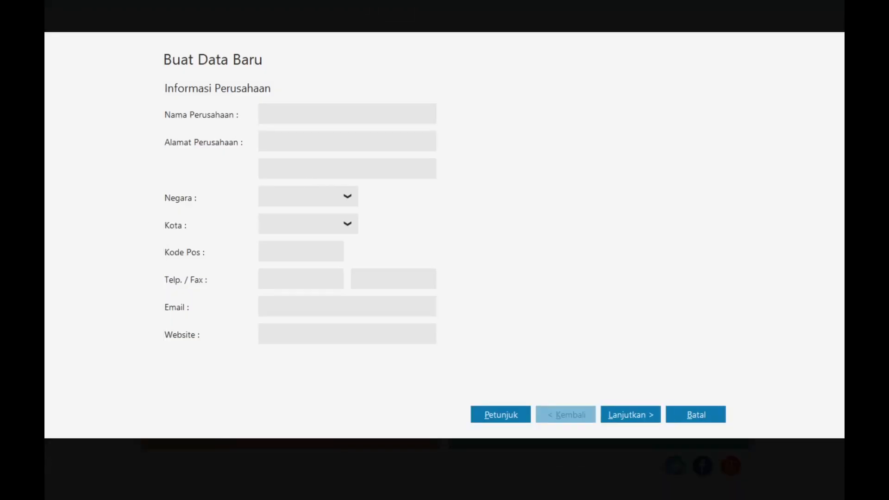
key("ctrl+v")
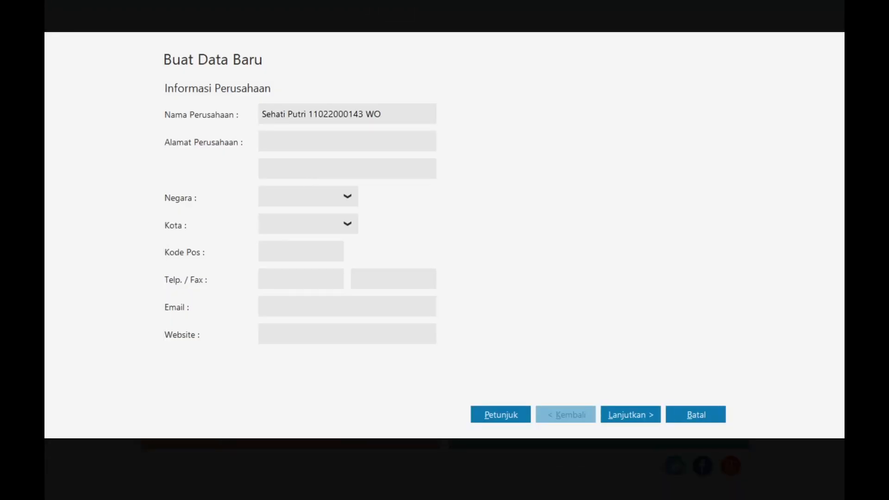
key("shift+Tab")
key("Home")
type("PT")
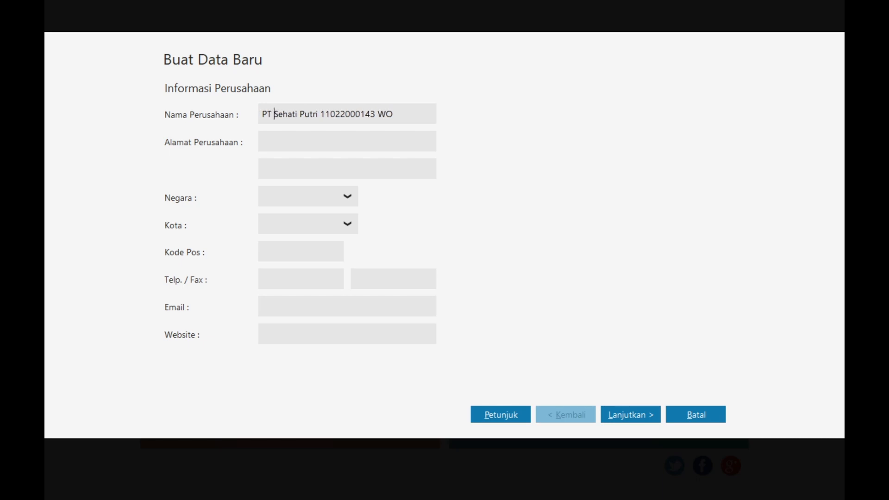
- Fill the company address field with the address copied from the assignment
key("alt+Tab")
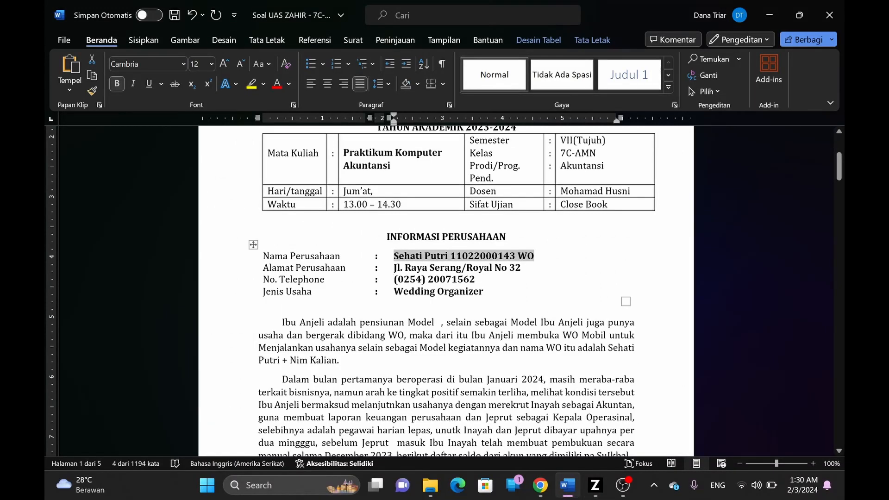
left_click_drag(392, 271, 518, 277)
key("ctrl+c")
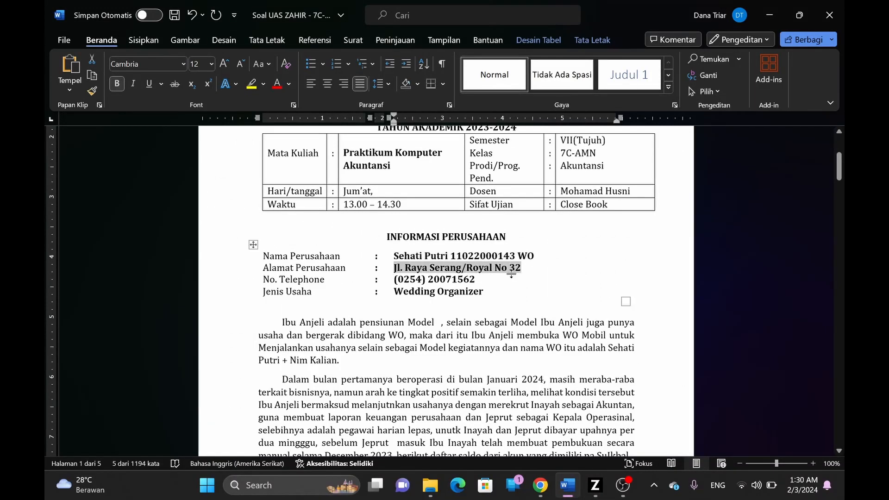
key("alt+Tab")
key("ctrl+v")
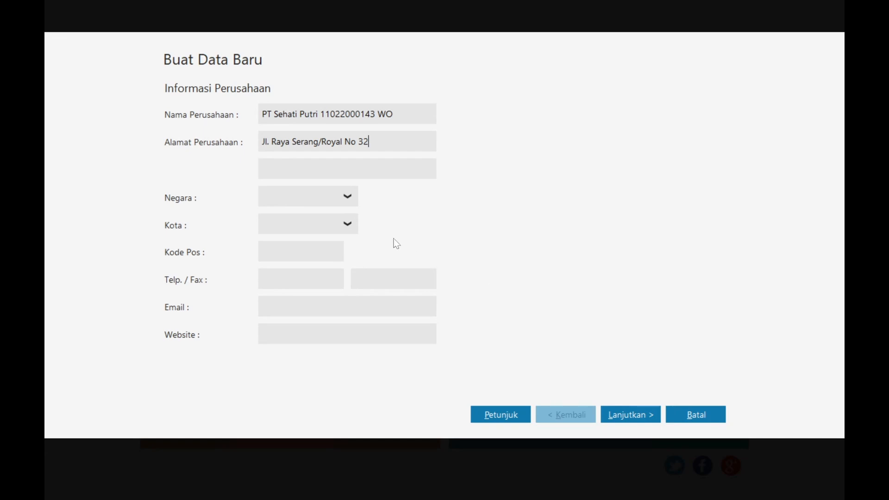
- Set the country to Indonesia and the city to Serang
left_click(346, 197)
left_click(311, 238)
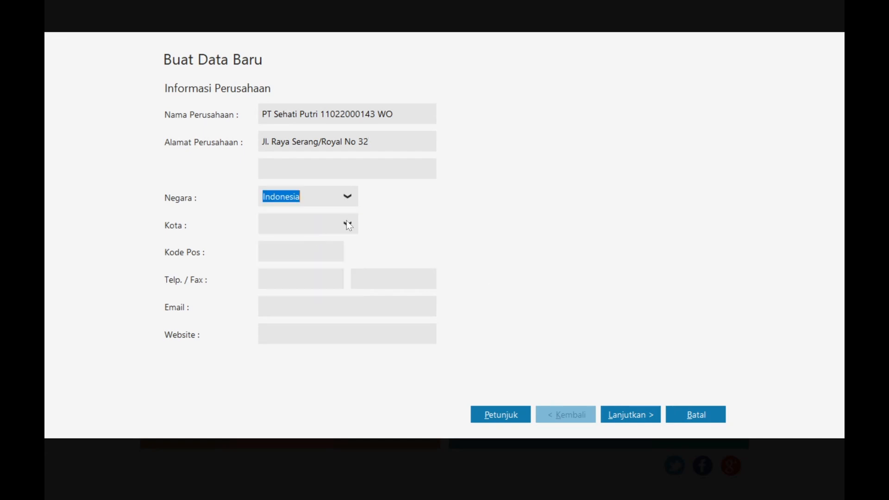
left_click(348, 224)
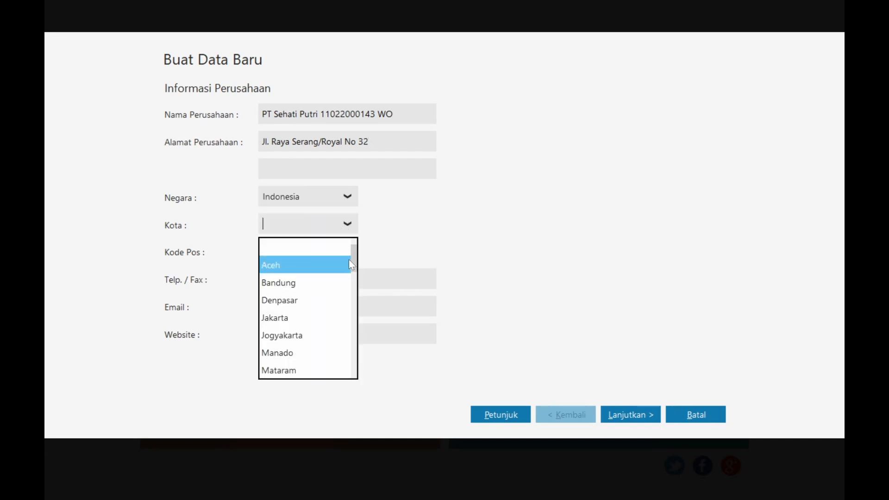
left_click_drag(351, 260, 354, 315)
left_click(302, 334)
- Fill in the company telephone number from the assignment and advance to the accounting period
left_click(301, 279)
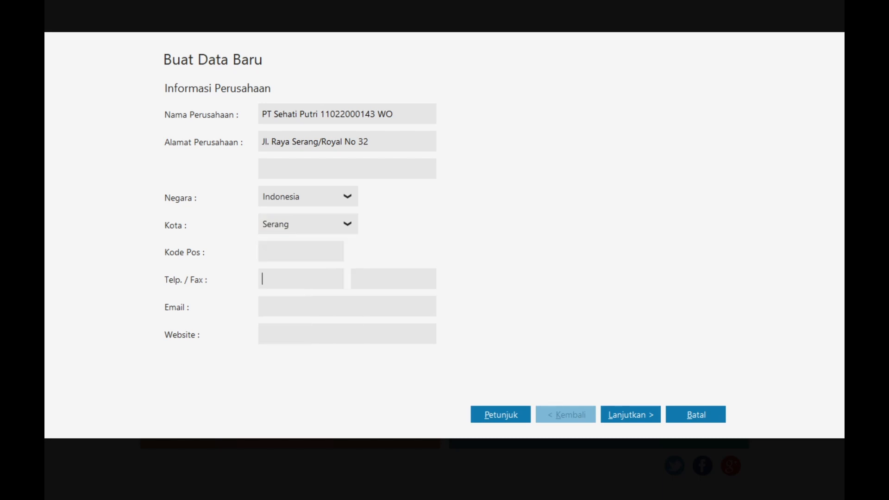
key("alt+Tab")
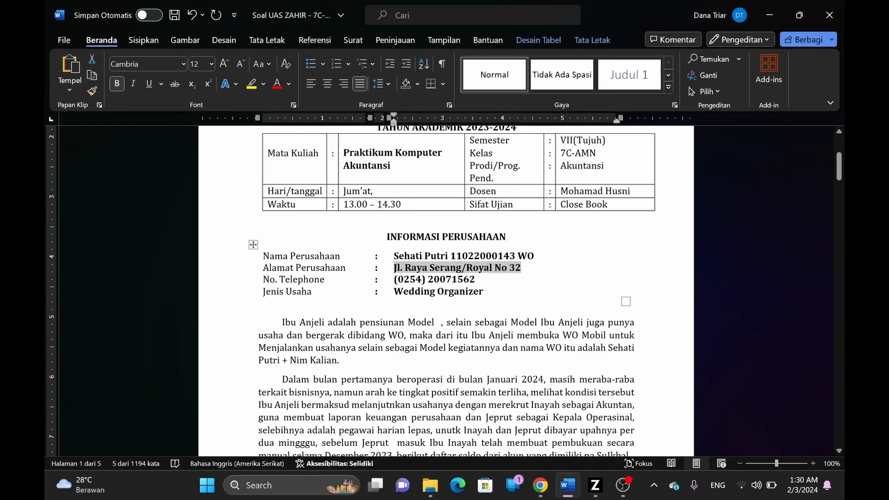
left_click_drag(393, 280, 475, 281)
key("ctrl+c")
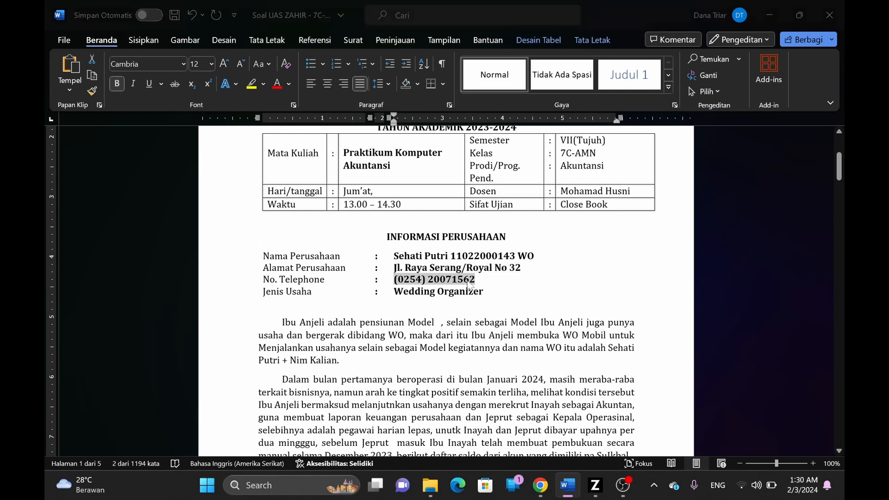
key("alt+Tab")
key("ctrl+v")
left_click(632, 414)
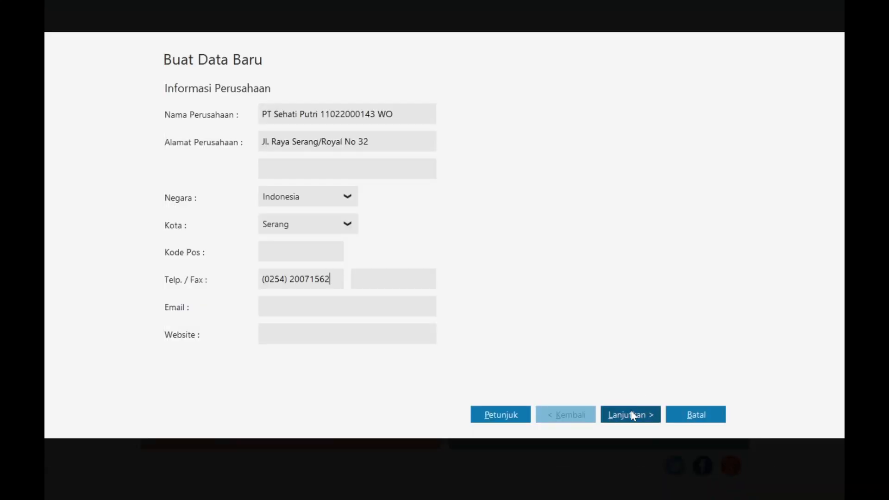
key("alt+Tab")
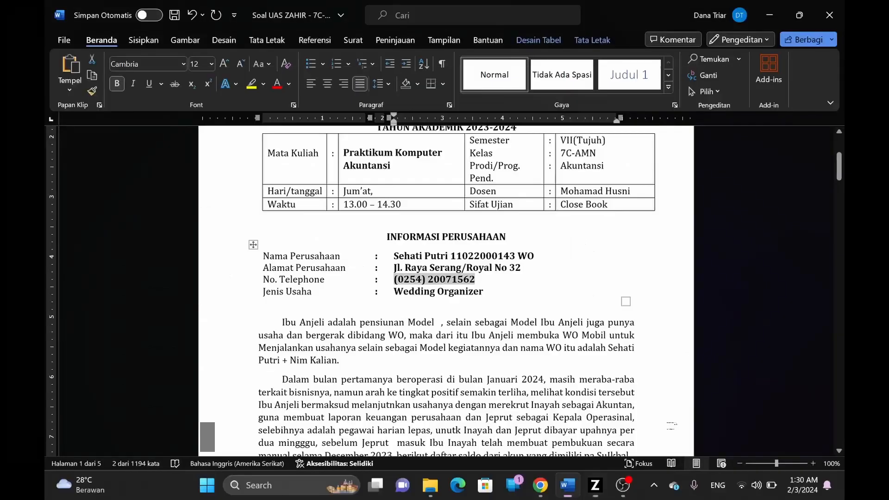
scroll(446, 290, "down", 3)
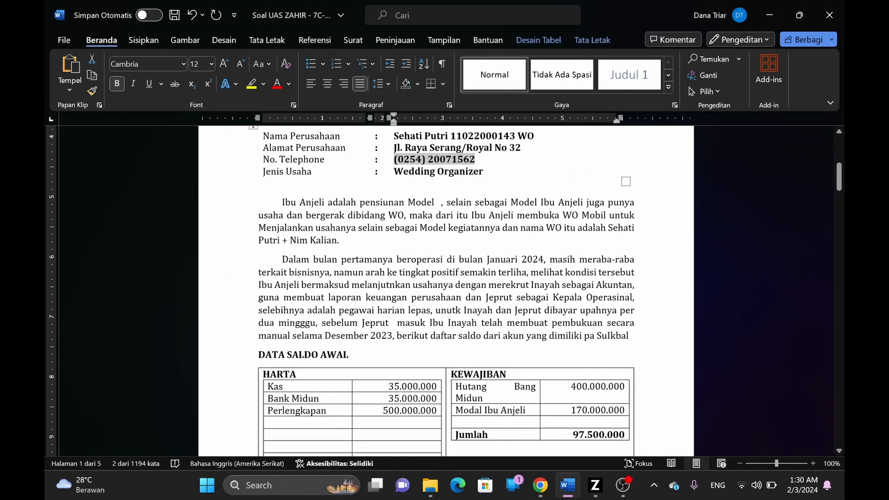
- Start the accounting period in January 2024 and create the new data file
key("alt+Tab")
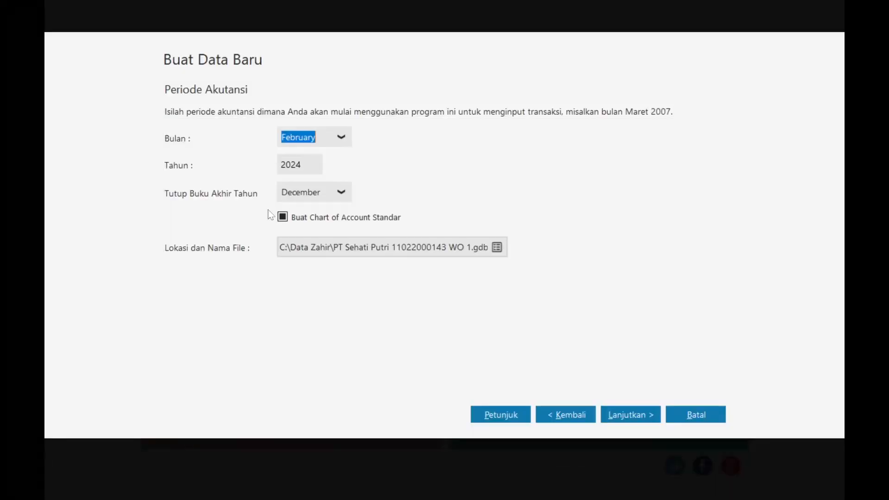
left_click(343, 139)
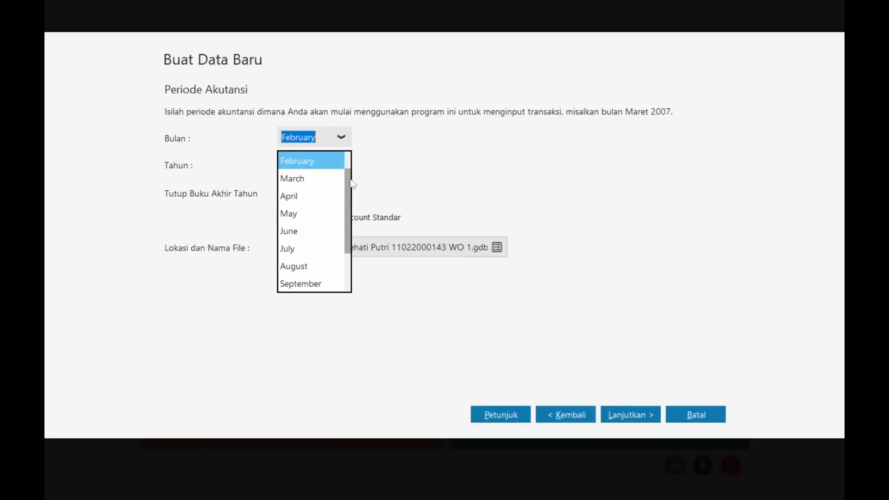
scroll(308, 159, "up", 1)
left_click(308, 160)
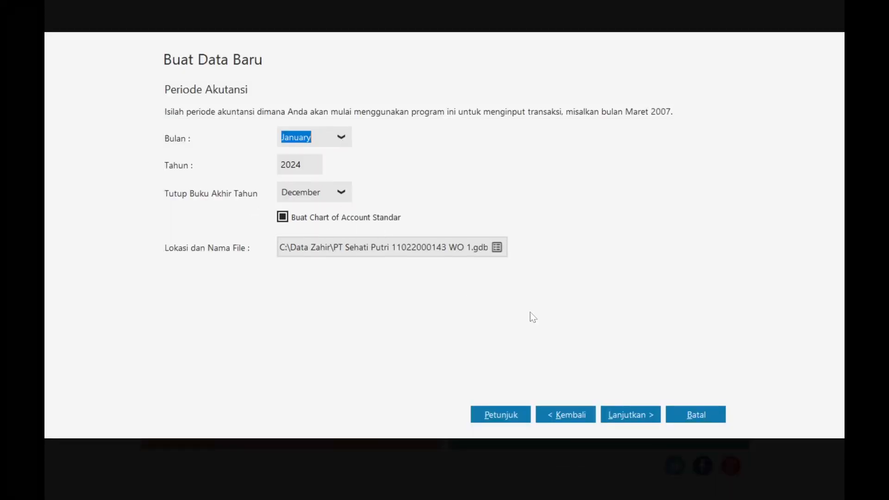
left_click(636, 416)
left_click(636, 414)
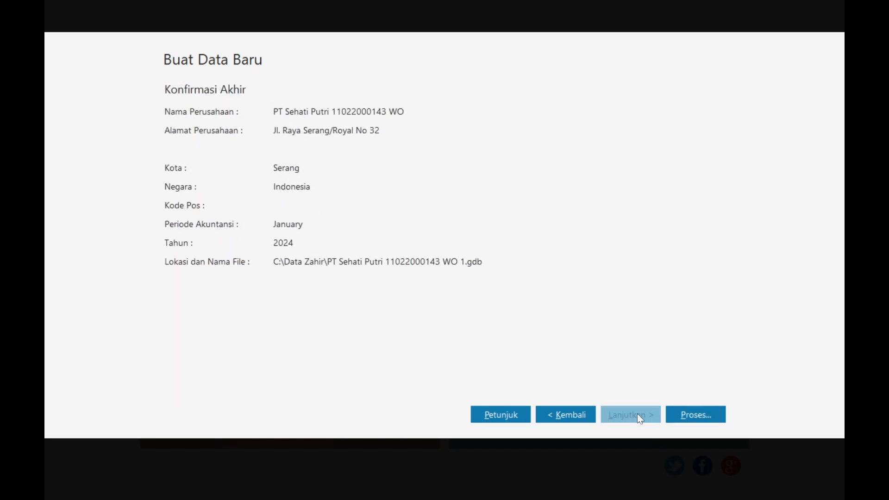
left_click(685, 416)
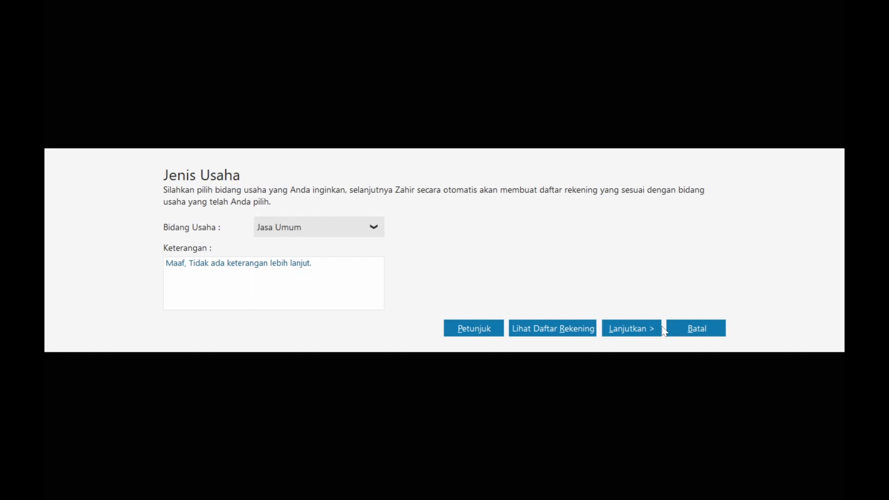
- Check the assignment, then continue with Jasa Umum as the business type
key("alt+Tab")
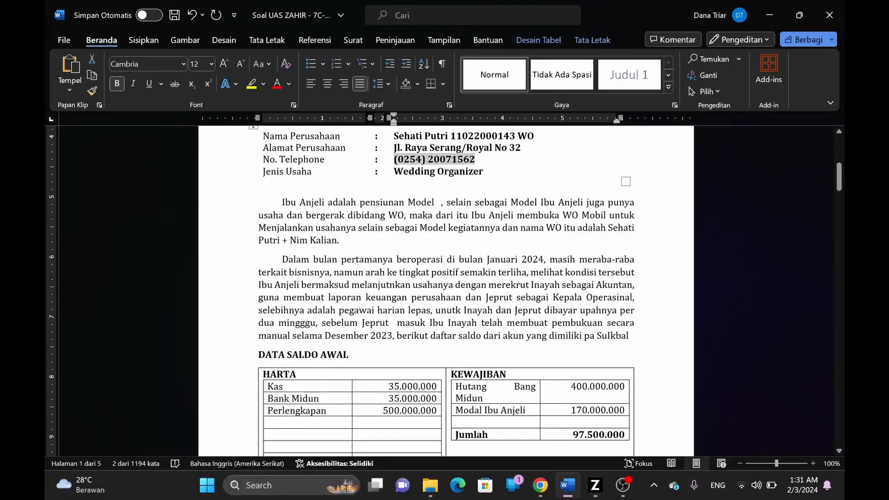
scroll(406, 242, "down", 5)
scroll(407, 242, "up", 4)
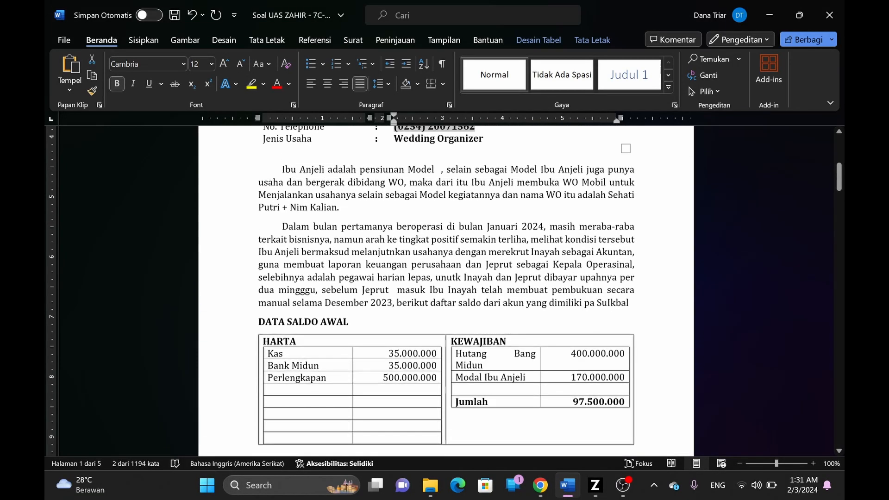
key("alt+Tab")
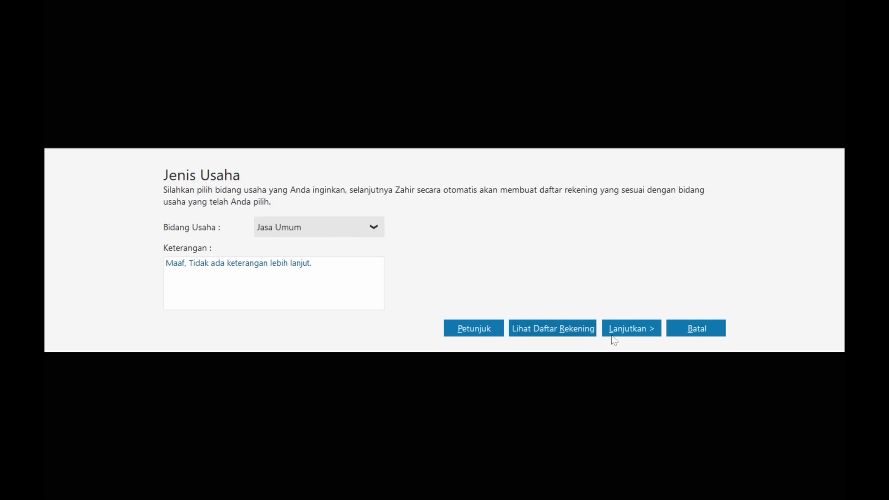
left_click(631, 330)
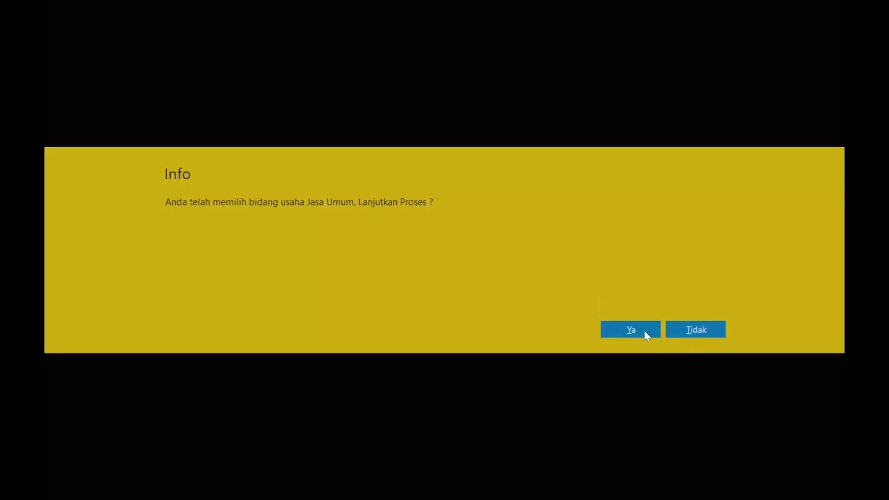
- Confirm Jasa Umum, keep IDR as functional currency, set the USD rate to 14,500, and finish
left_click(644, 330)
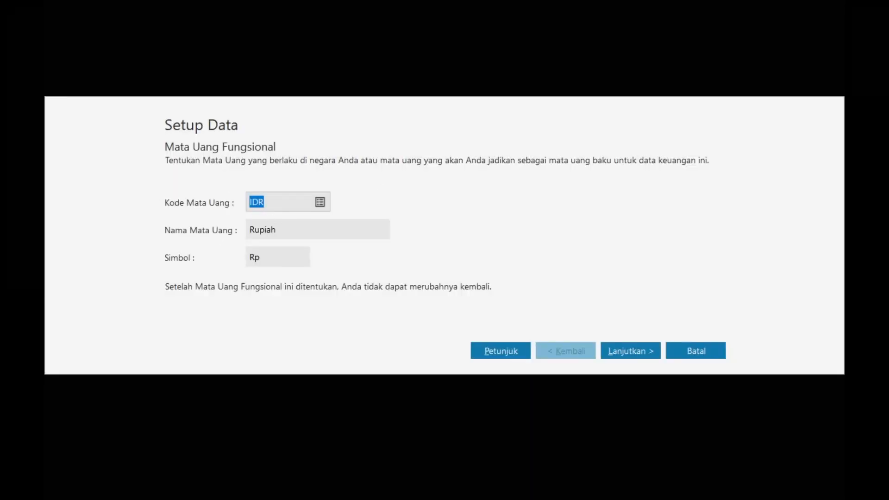
left_click(631, 345)
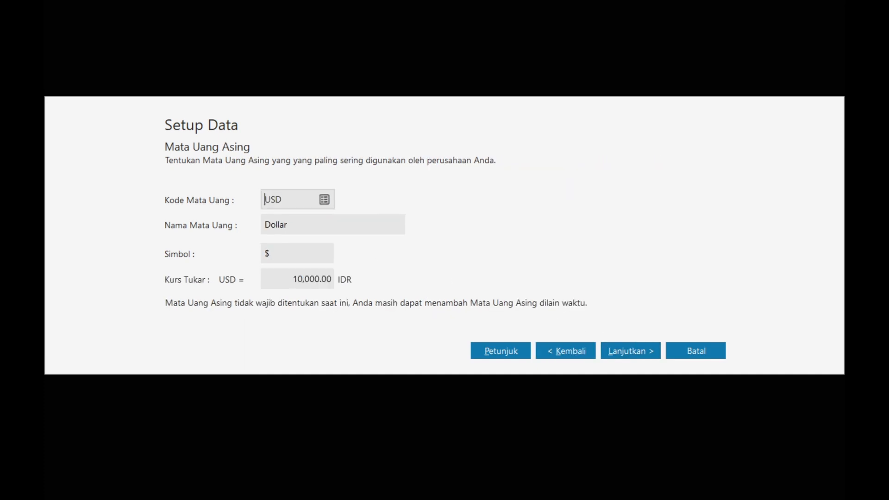
left_click(333, 279)
type("145000")
left_click(653, 352)
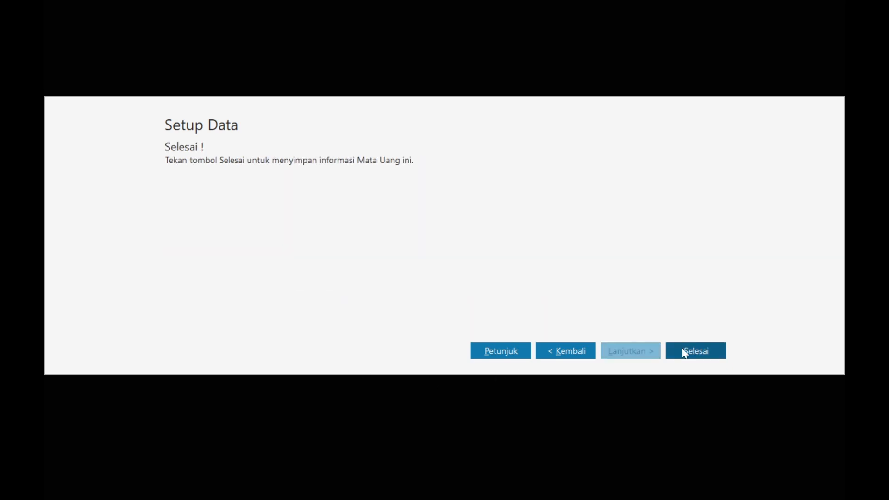
left_click(684, 353)
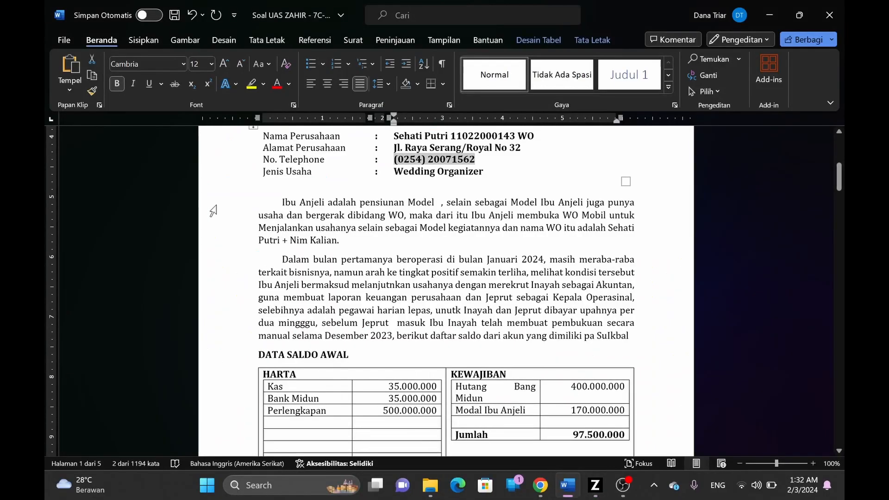
- Open the Daftar Akun account list from the Zahir dashboard
scroll(446, 287, "down", 6)
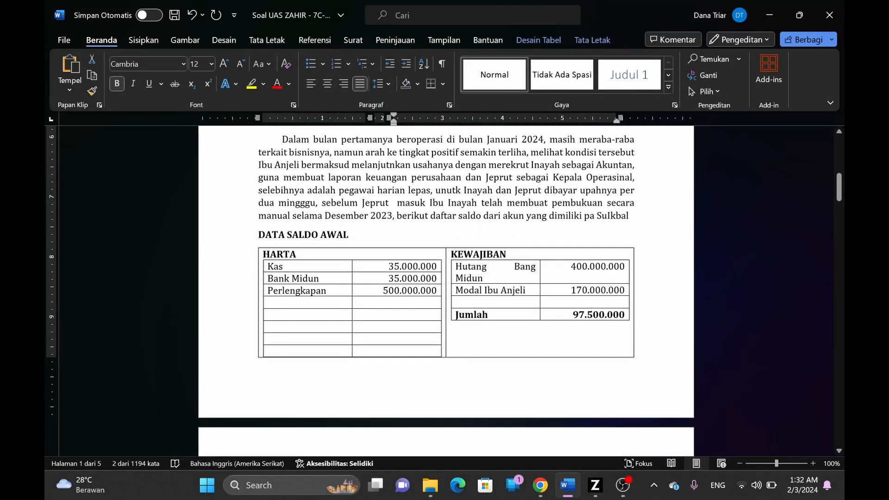
scroll(446, 288, "up", 1)
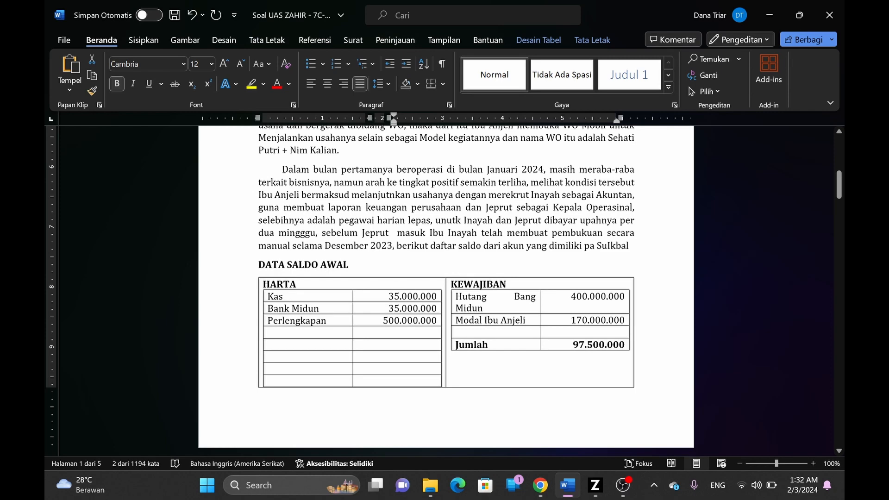
key("alt+Tab")
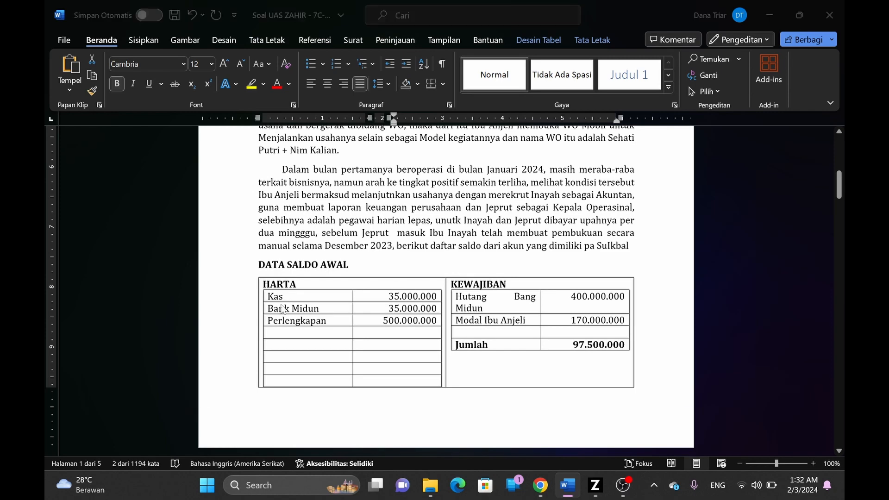
left_click(552, 112)
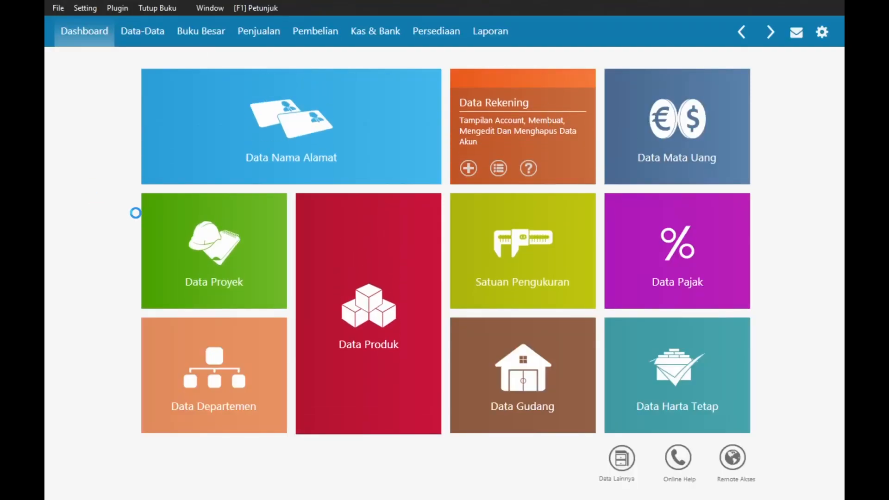
key("alt+Tab")
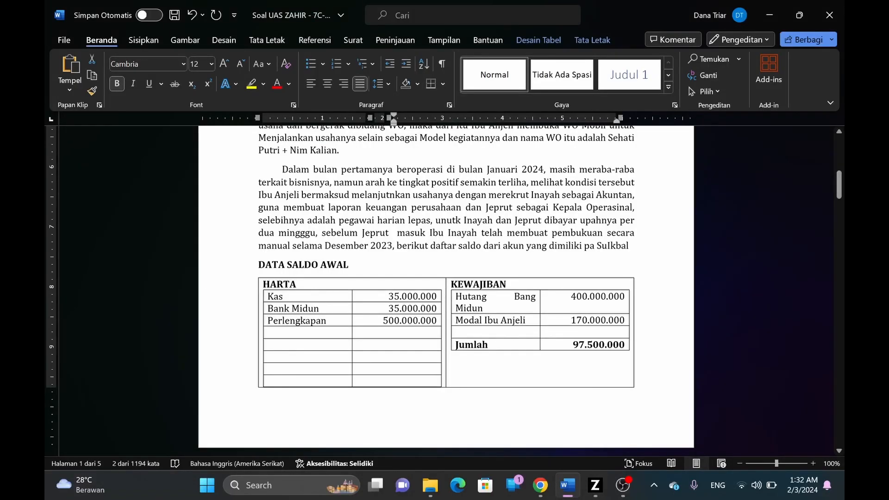
key("alt+Tab")
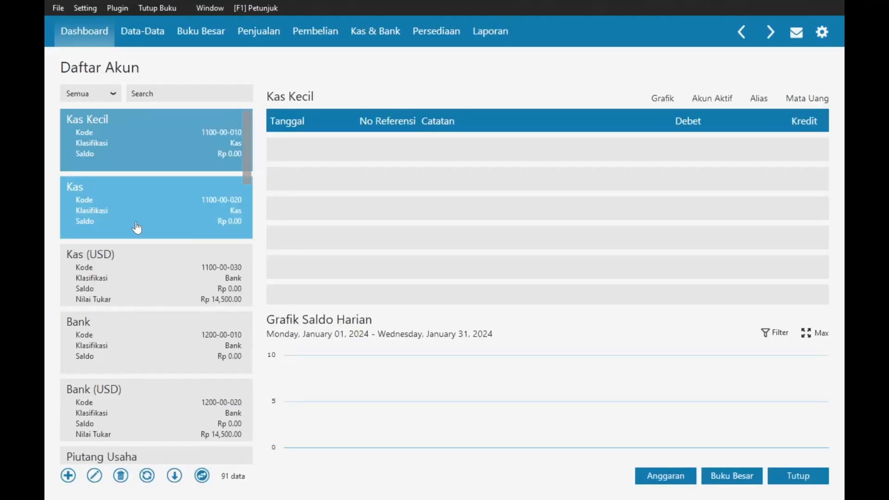
key("alt+Tab")
key("alt+Tab")
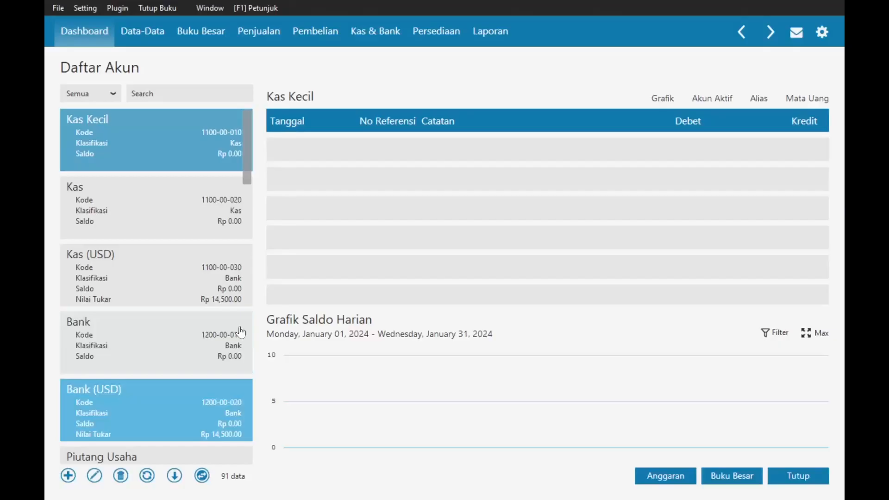
- Rename Bank account 1200-00-010 by appending the owner's name, and save it
left_click(106, 341)
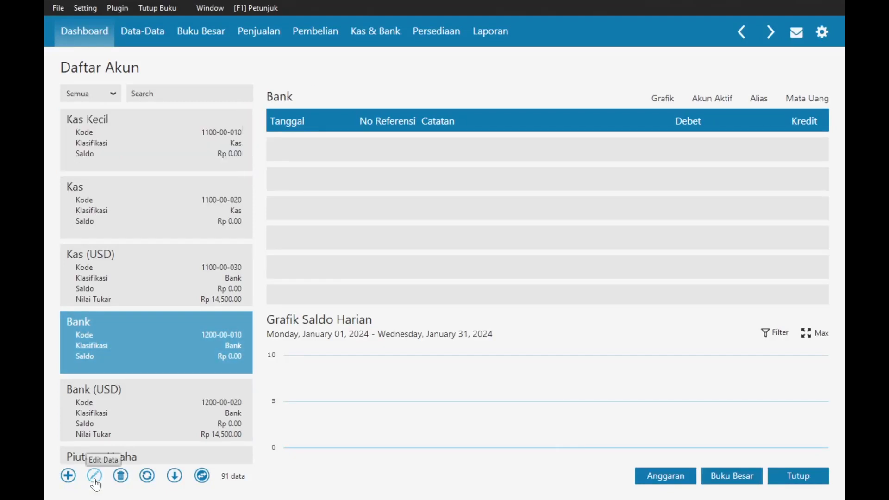
left_click(95, 476)
left_click(690, 339)
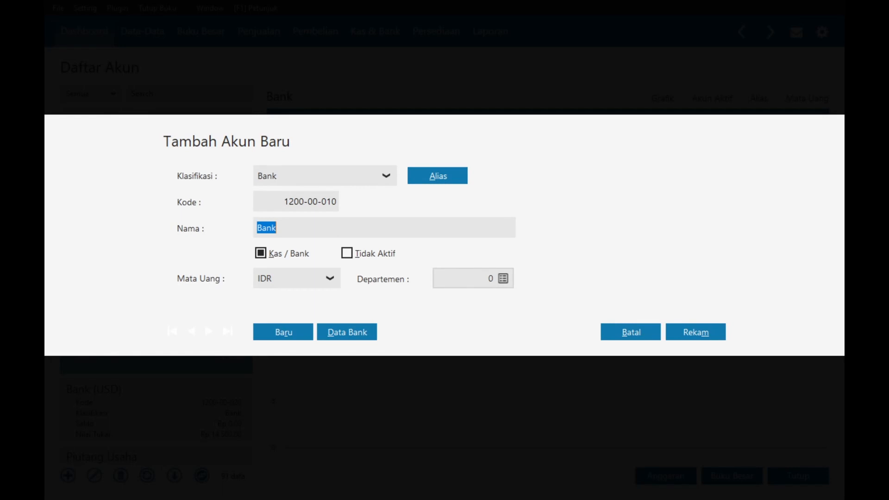
left_click(282, 227)
type("Midun")
left_click(679, 330)
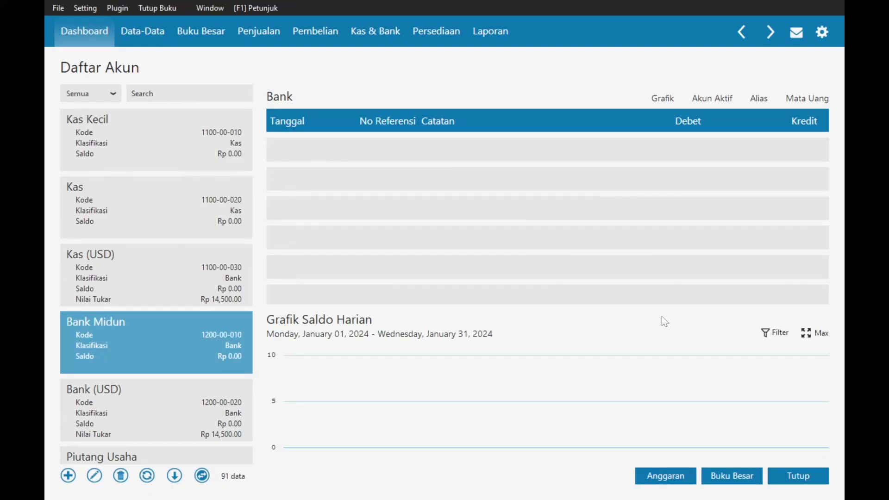
key("alt+Tab")
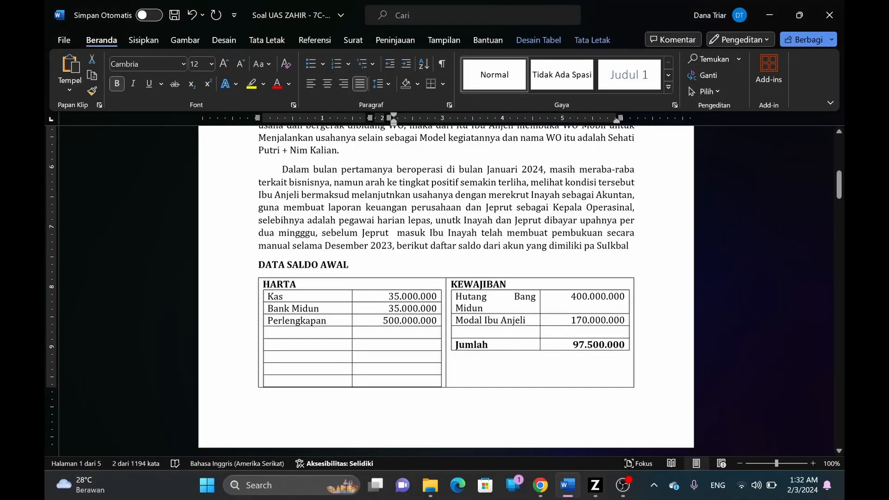
- Create a new Perlengkapan account with classification Harta Lainnya and save it
key("alt+Tab")
scroll(200, 274, "down", 3)
scroll(200, 273, "up", 2)
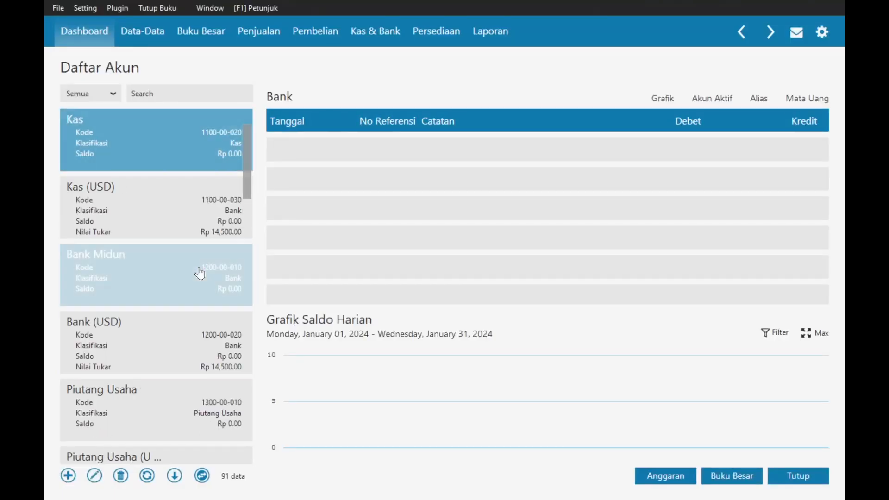
left_click(68, 476)
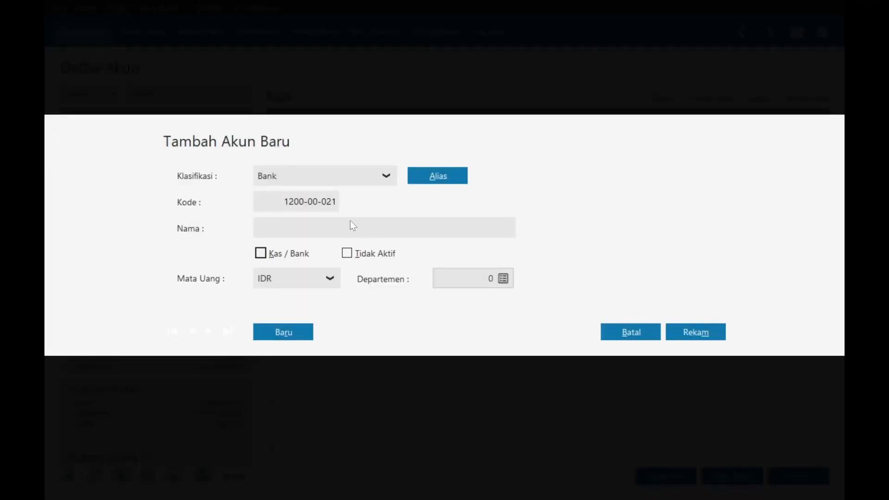
left_click(372, 173)
key("Down")
key("Down")
key("Down")
key("Down")
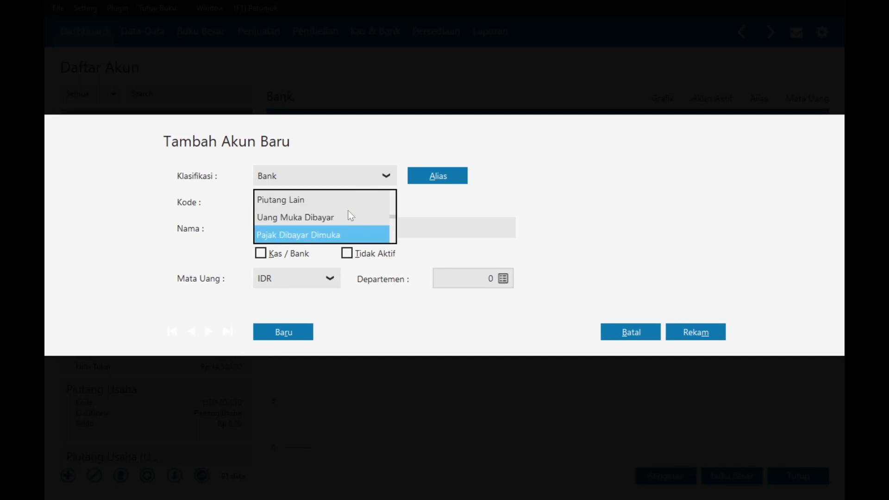
key("Down")
key("Down")
key("Down")
key("Down")
key("Down")
key("Down")
key("Down")
key("Down")
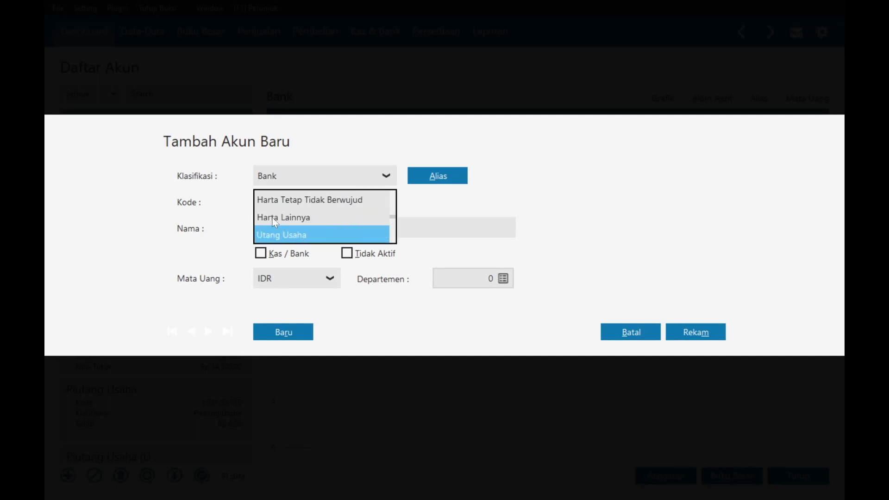
left_click(272, 217)
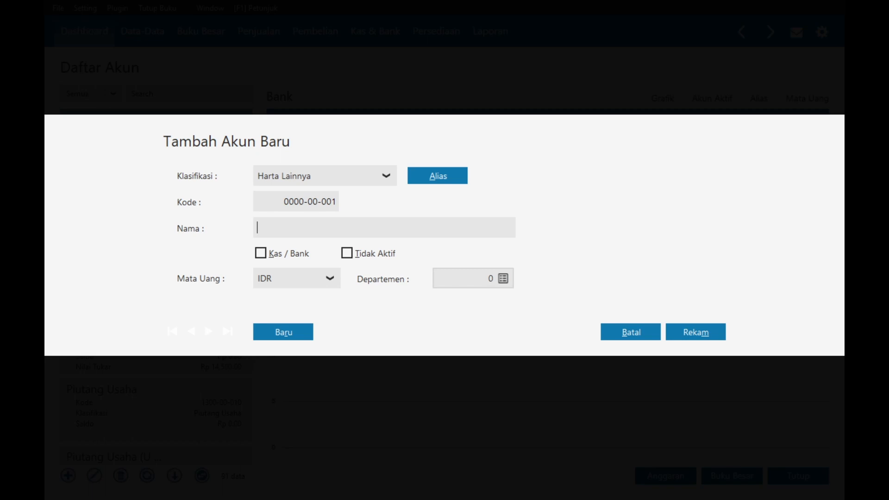
type("Perlengkapan")
left_click(691, 331)
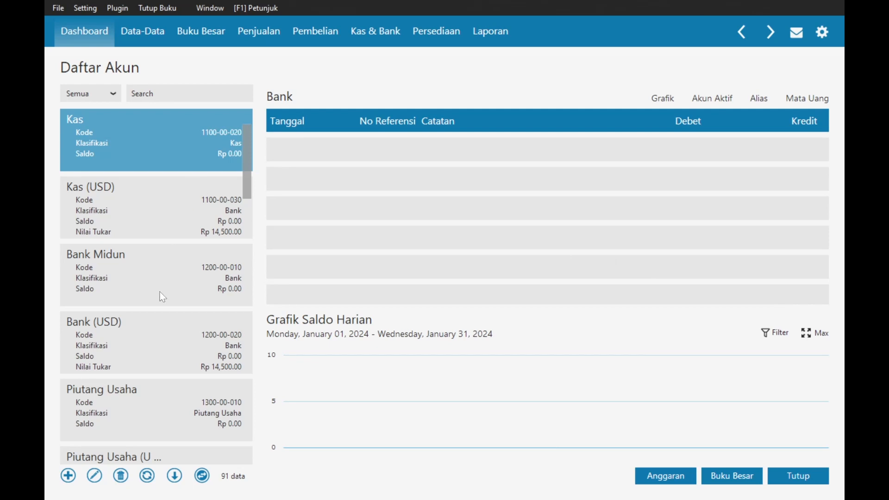
key("alt+Tab")
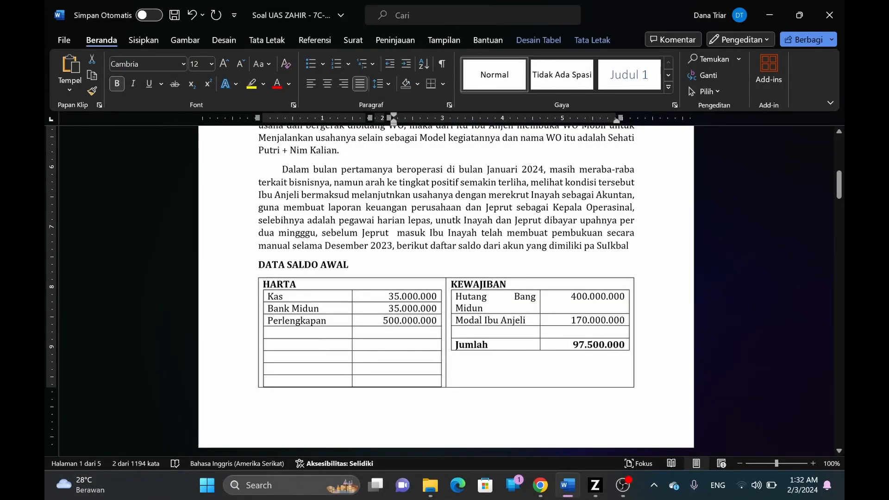
- Search the account list for 'Utang' and select the Utang Bank account
key("alt+Tab")
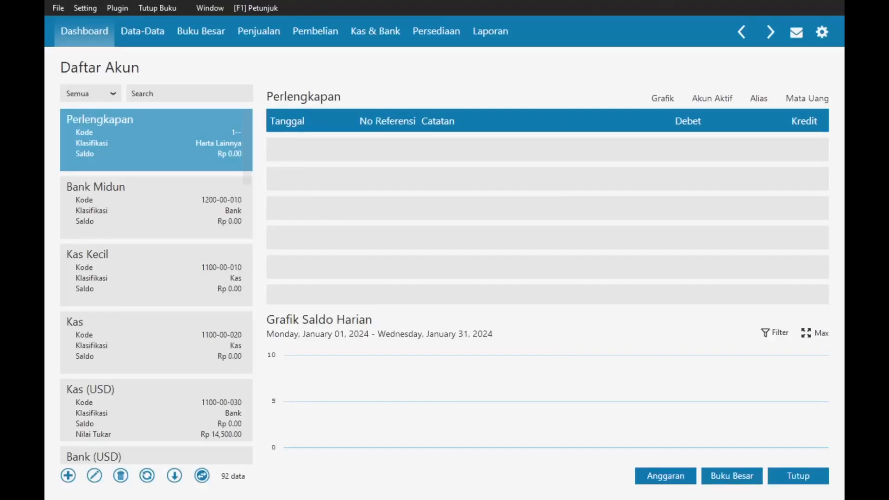
type("Ut")
key("Caps_Lock")
type("NG")
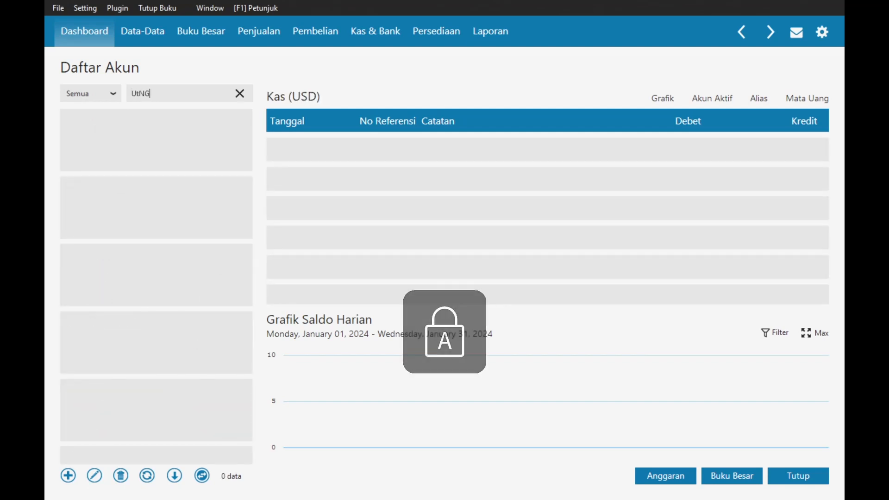
key("Caps_Lock")
key("BackSpace")
key("BackSpace")
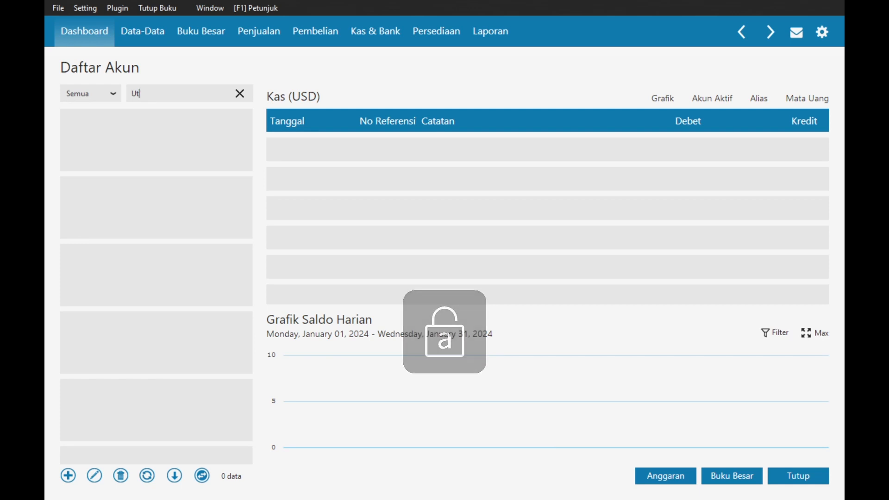
type("ang")
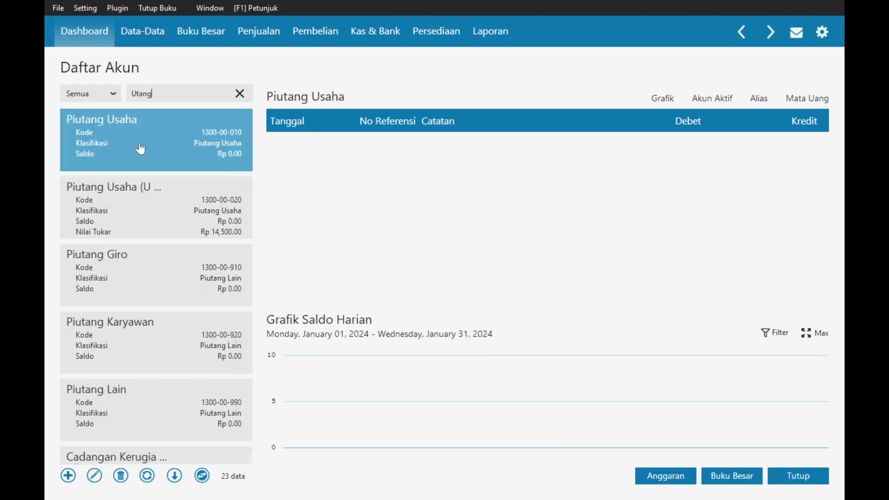
scroll(143, 163, "down", 2)
scroll(159, 287, "down", 8)
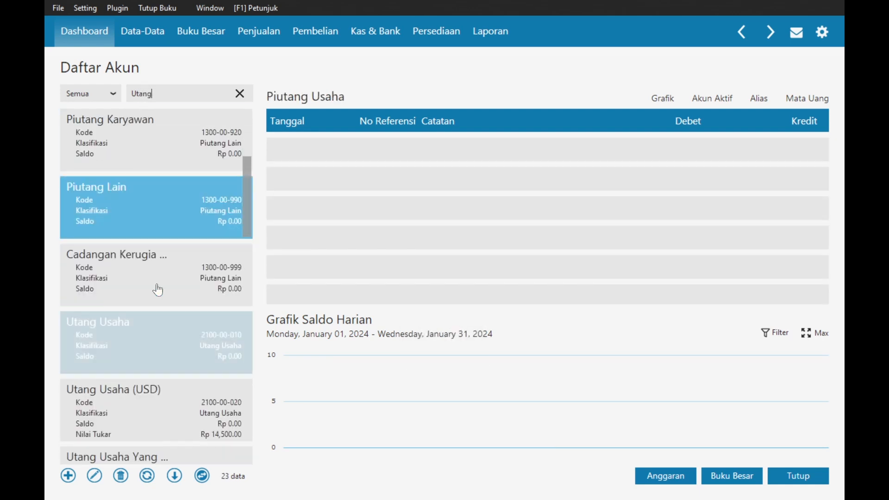
scroll(162, 291, "down", 6)
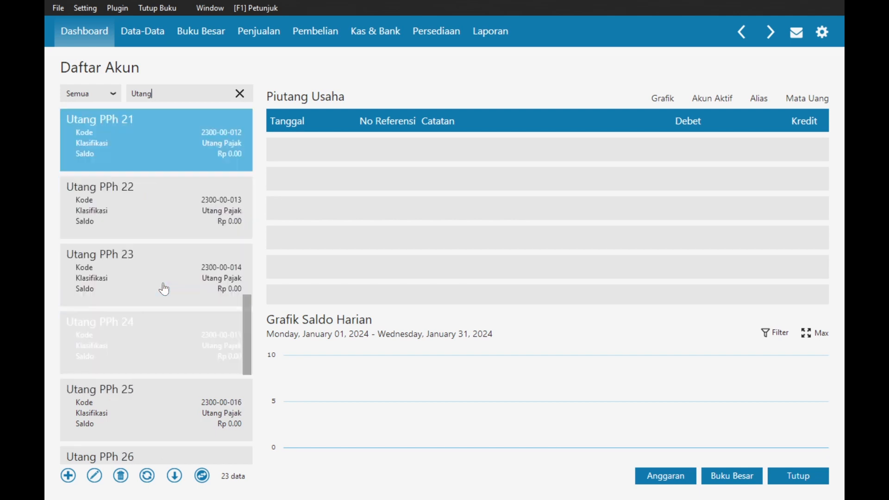
left_click(164, 410)
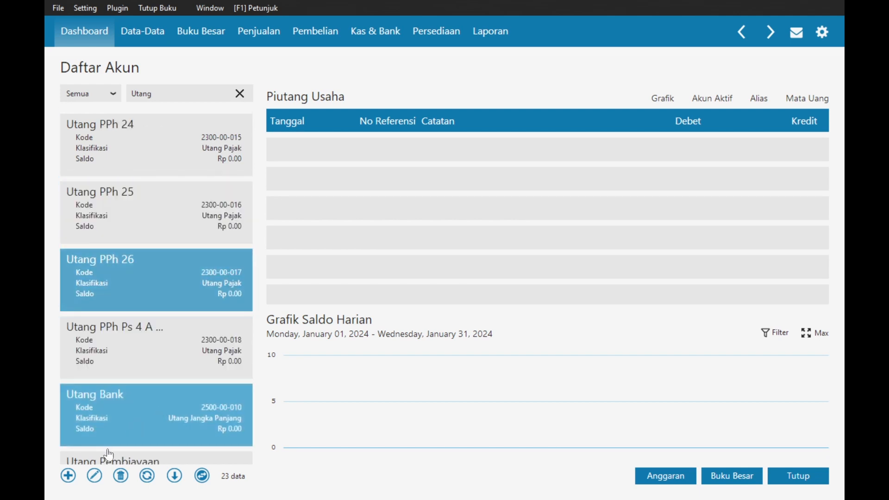
- Rename Utang Bank 2500-00-010 by appending the owner's name, then clear the search
left_click(95, 475)
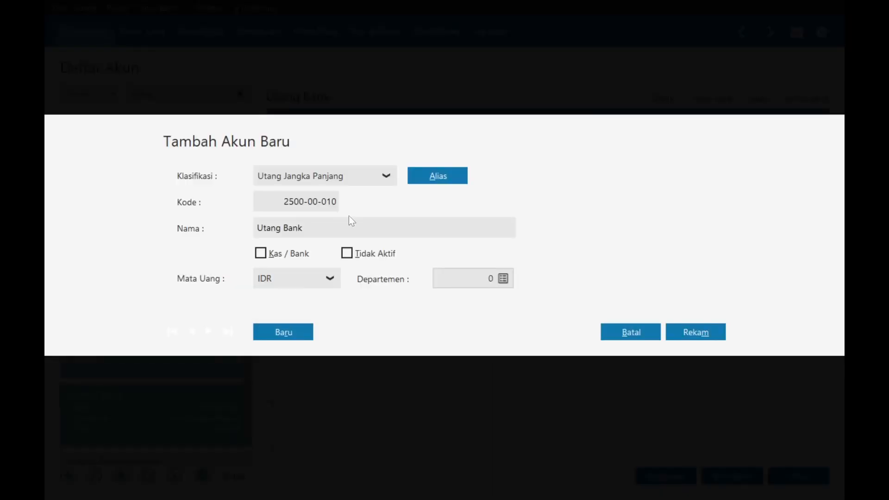
left_click(309, 228)
type("Midun")
left_click(698, 326)
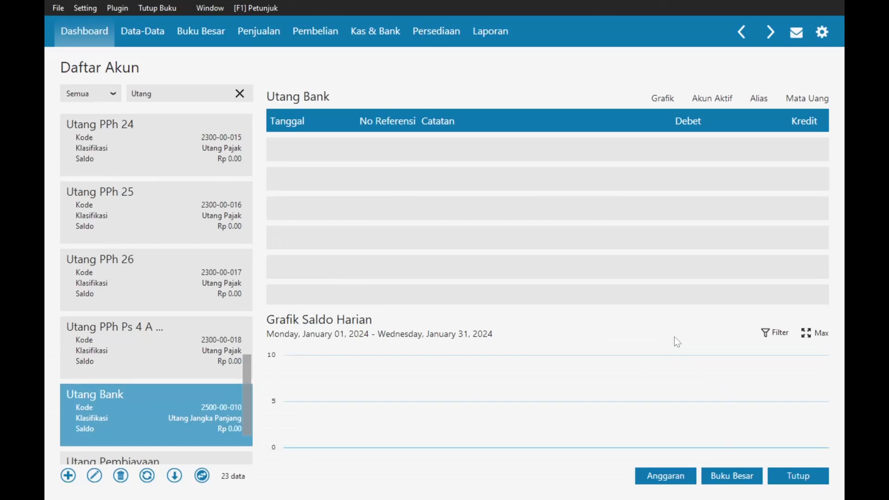
key("alt+Tab")
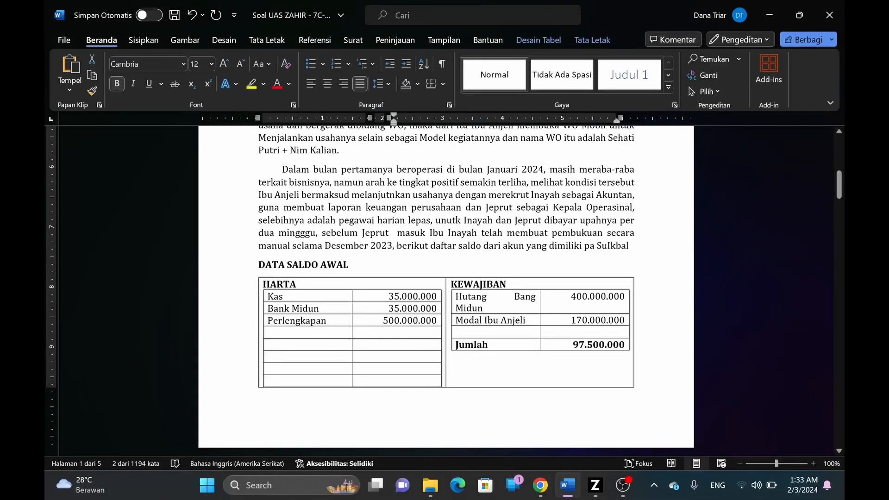
key("alt+Tab")
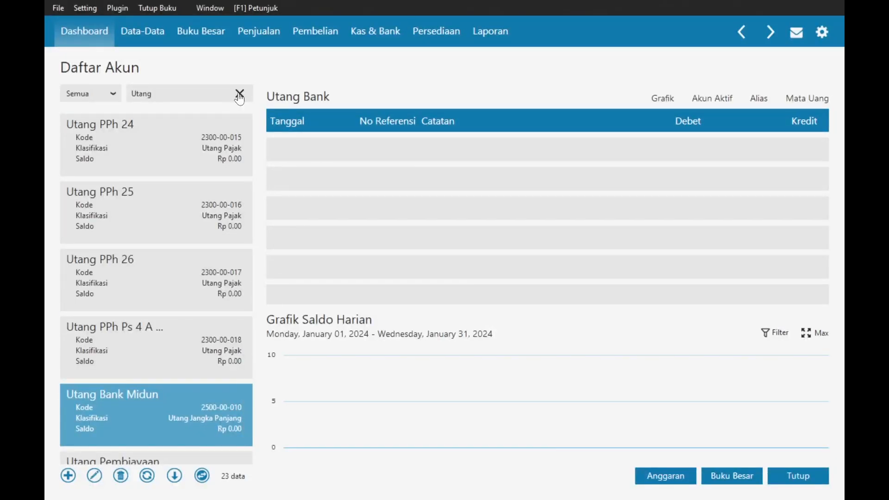
left_click(239, 95)
- Search 'Modal' and rename Modal Disetor 3100-00-010, replacing 'Disetor' with the owner's name
type("Moda")
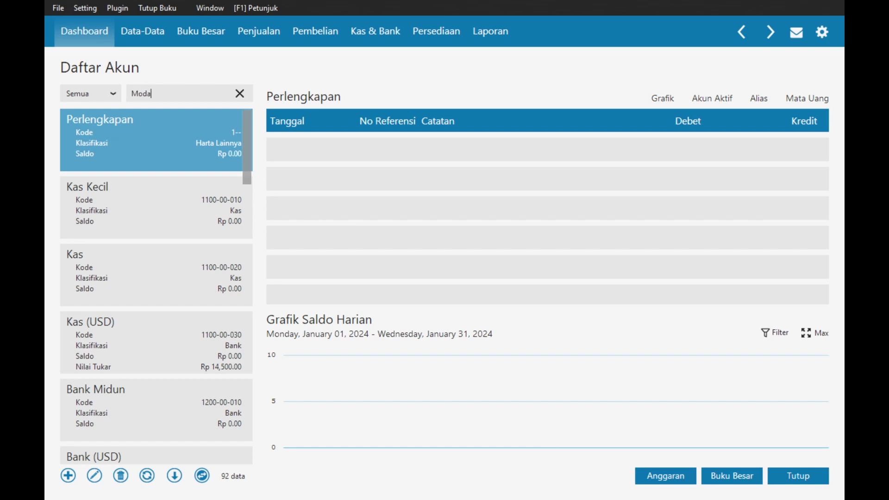
type("l")
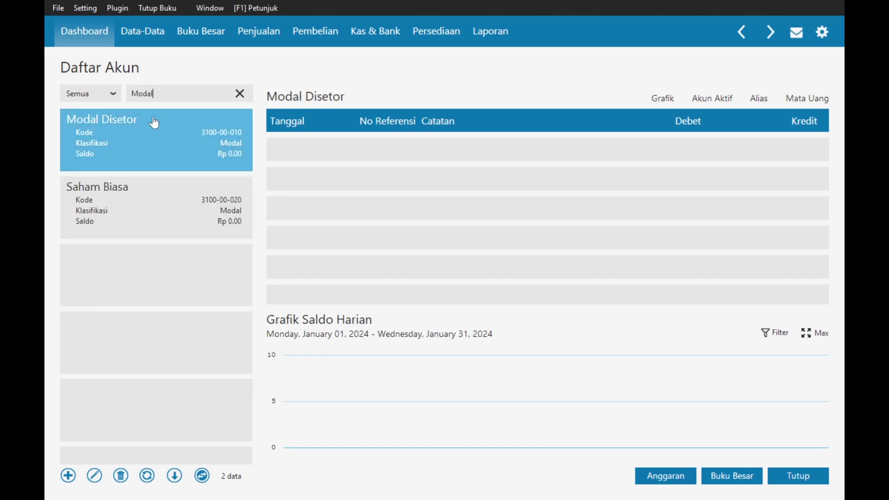
left_click(94, 476)
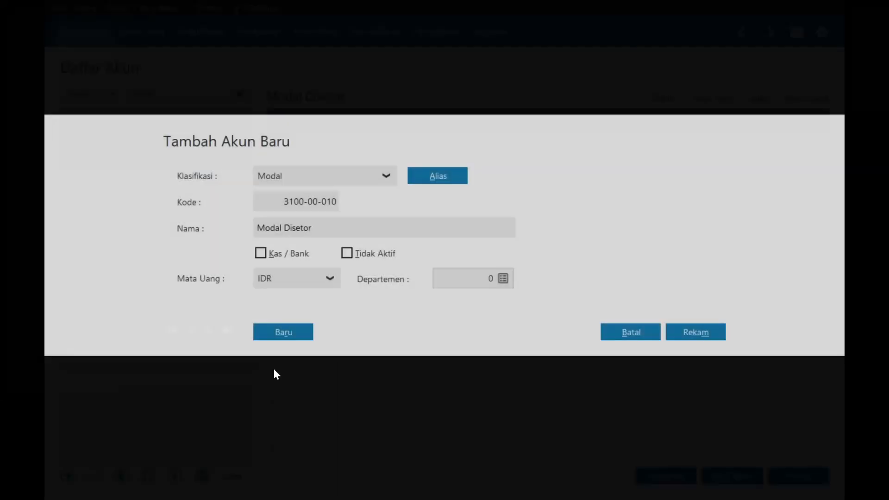
left_click_drag(257, 228, 311, 228)
left_click(290, 228)
type("Ibu Anjel")
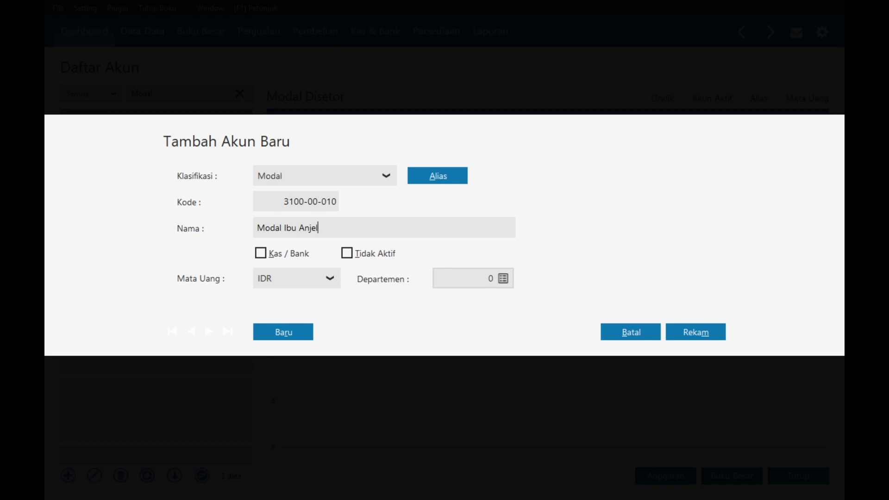
left_click(700, 331)
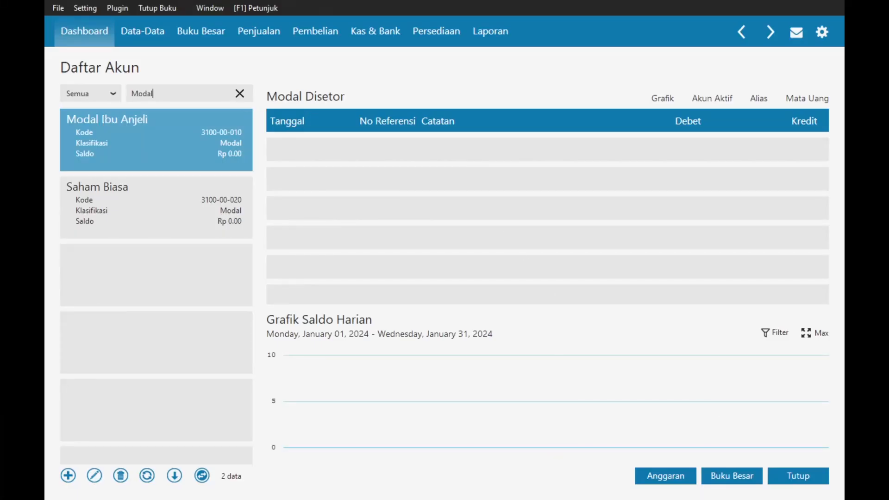
left_click(240, 95)
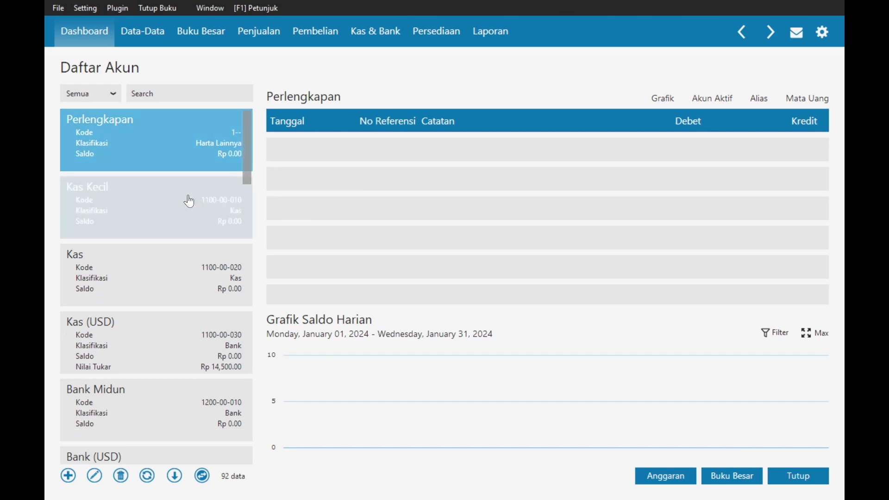
- Search the account list for 'Beban' and select the Beban Lain account
left_click_drag(247, 170, 247, 154)
left_click(190, 93)
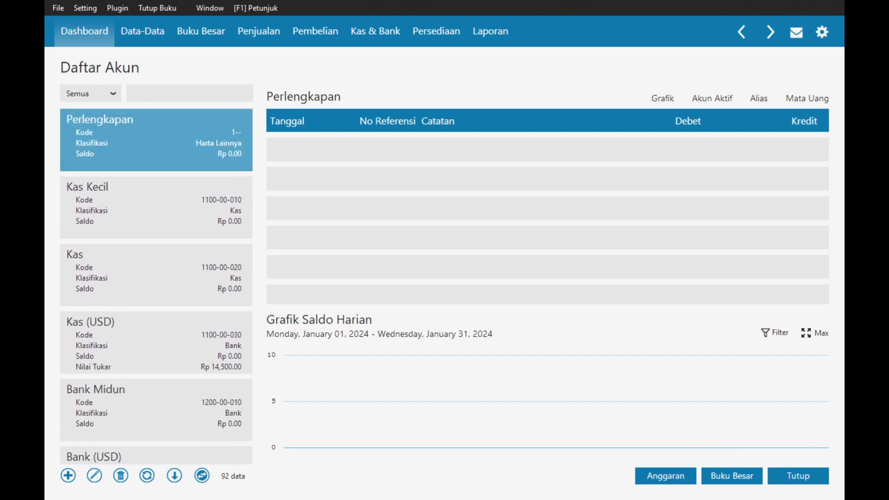
type("Beban")
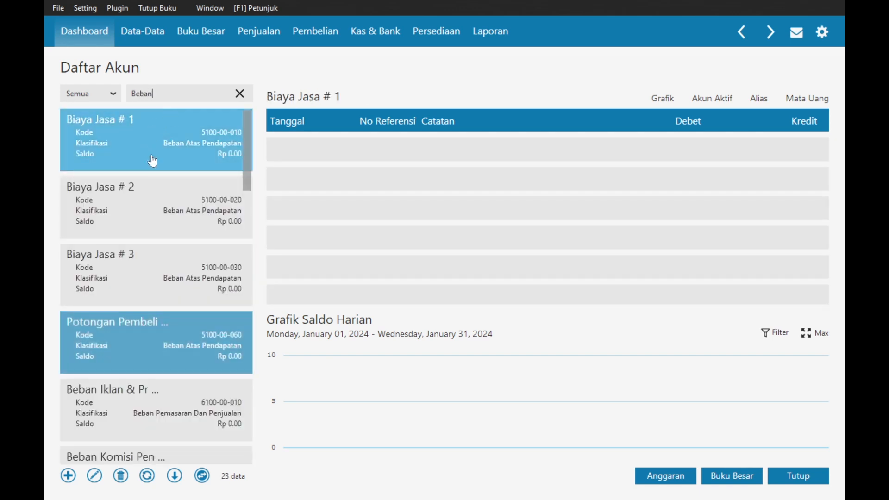
scroll(167, 214, "down", 6)
scroll(164, 241, "down", 7)
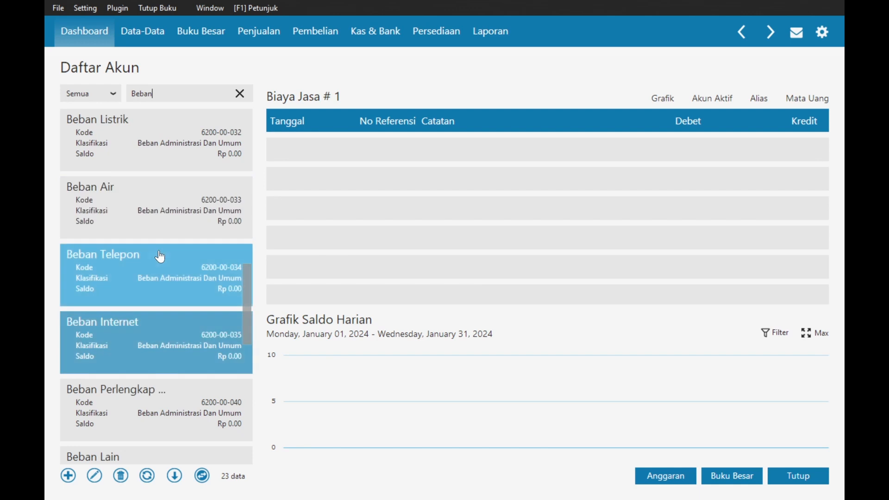
scroll(160, 256, "down", 3)
scroll(160, 255, "up", 10)
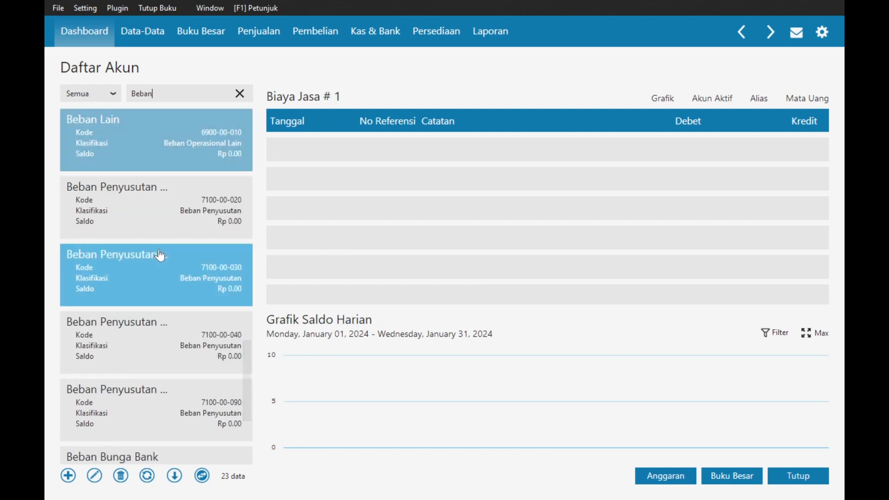
scroll(160, 254, "up", 7)
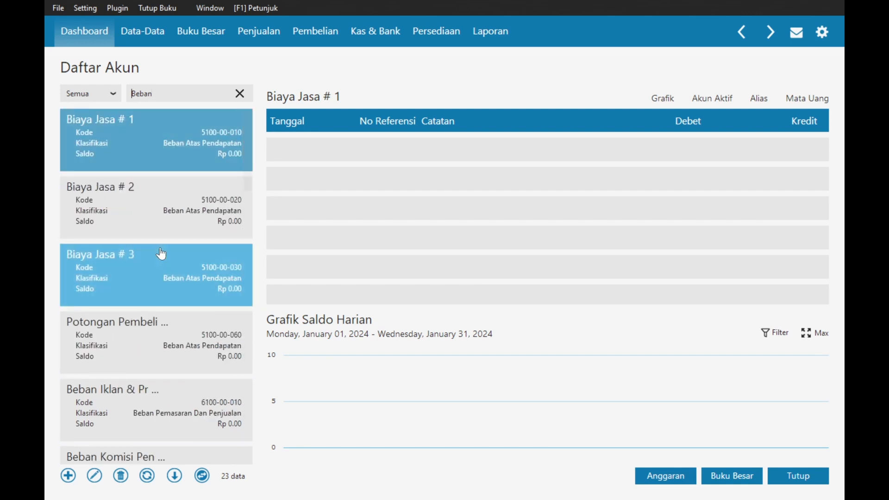
scroll(159, 250, "down", 6)
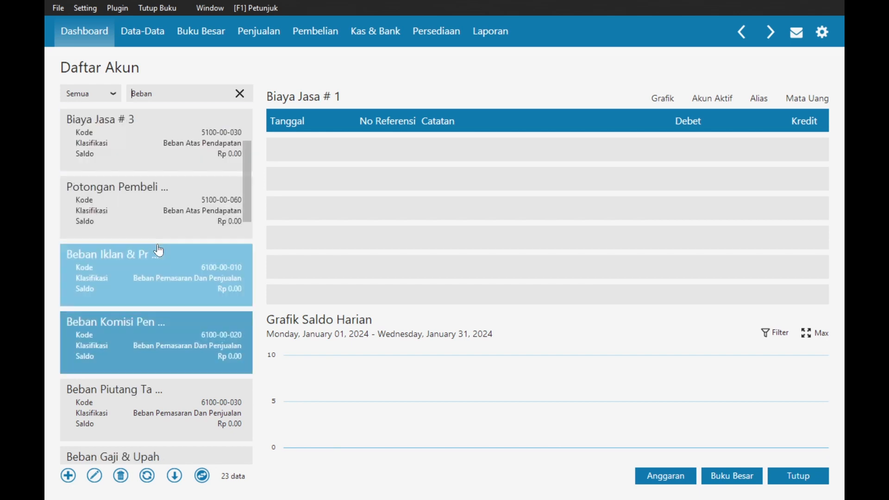
scroll(158, 250, "down", 6)
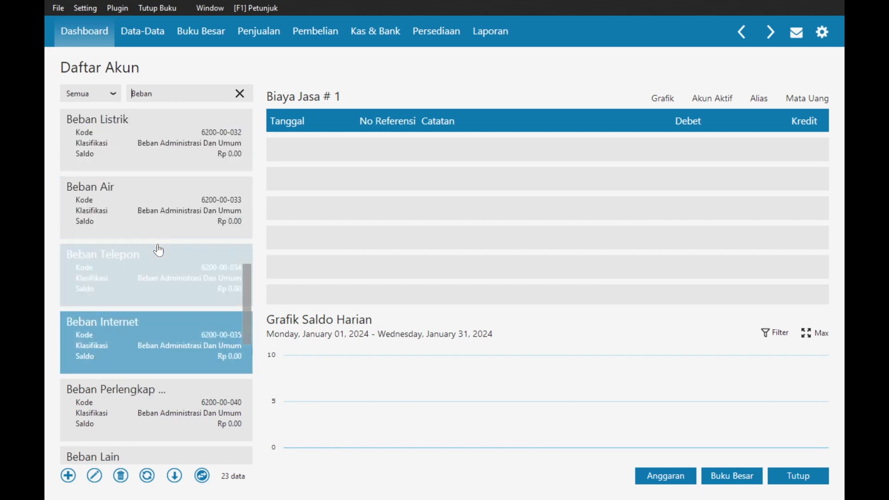
left_click(115, 351)
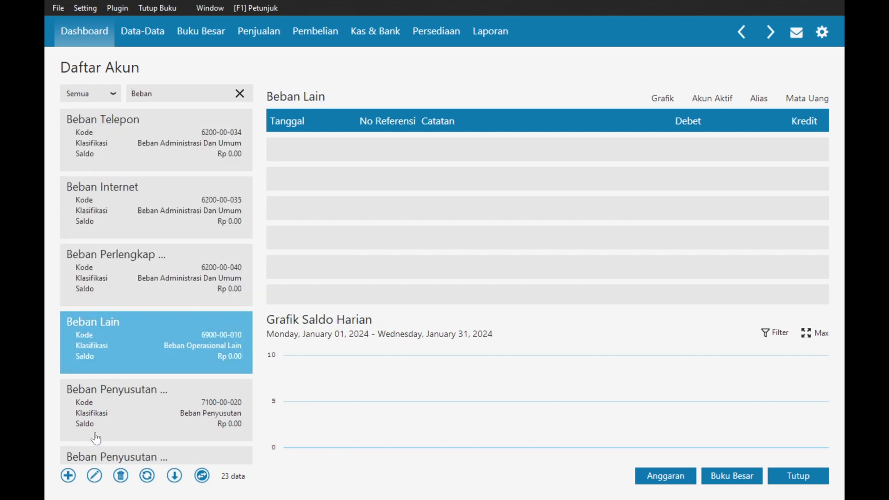
- Rename Beban Lain 6900-00-010 to Beban Pembelian, save, and close the account list
left_click(95, 475)
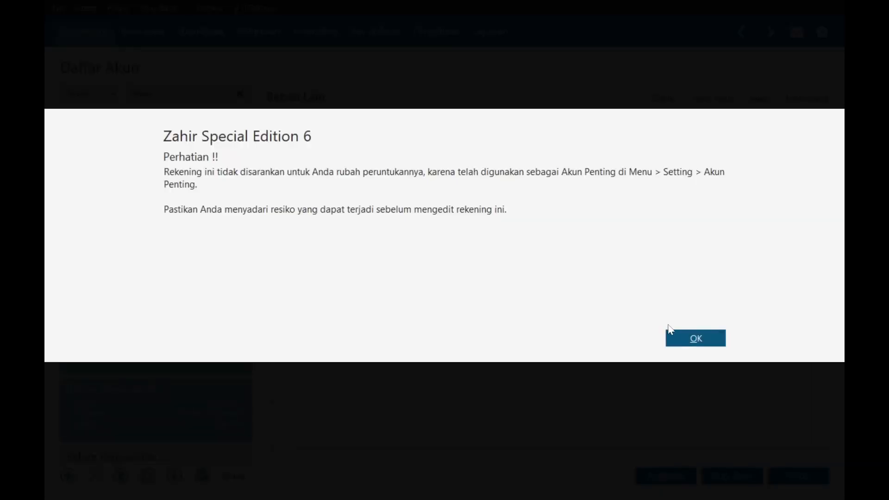
left_click(671, 333)
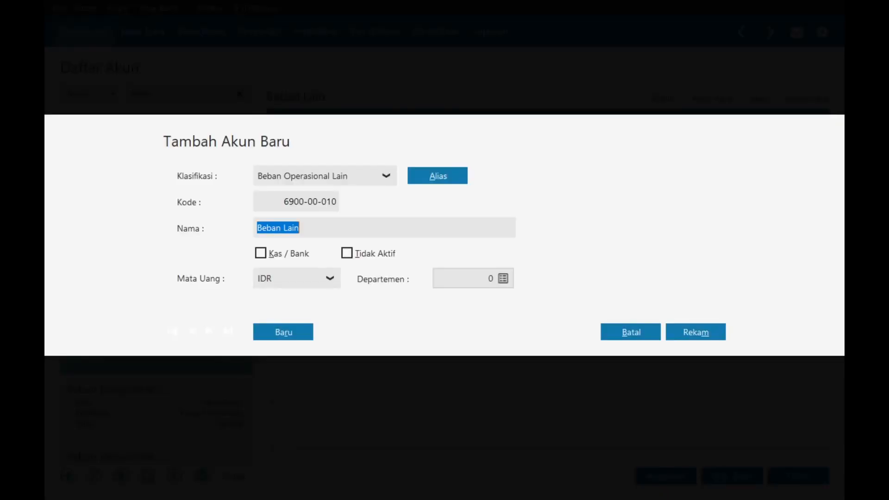
key("End")
key("shift+Left")
key("shift+Left")
key("shift+Left")
key("shift+Left")
type("Pembelian")
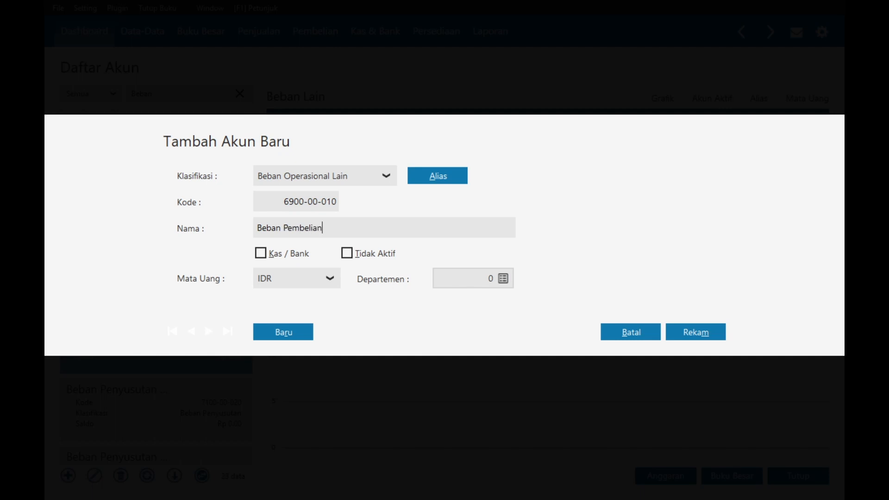
left_click(688, 332)
left_click(796, 476)
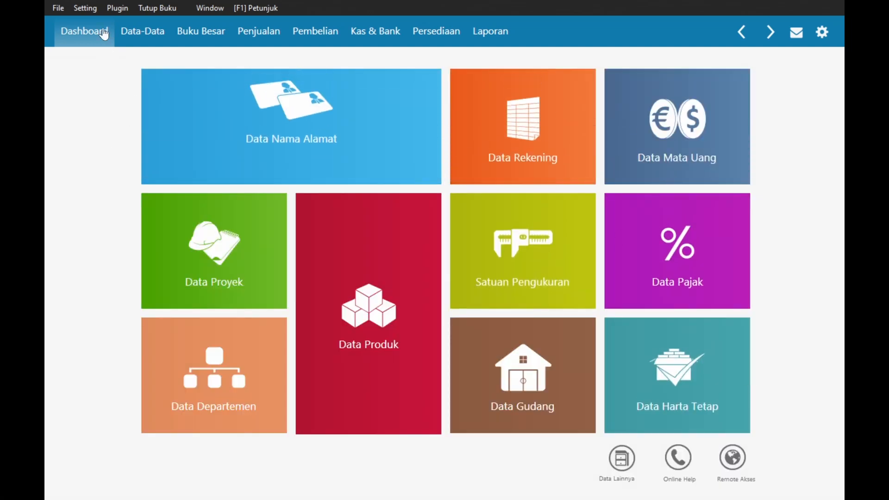
- Run the Setting > Akun Penting wizard through every page, keeping shipping costs on 6900-00-010 Beban Pembelian
left_click(86, 9)
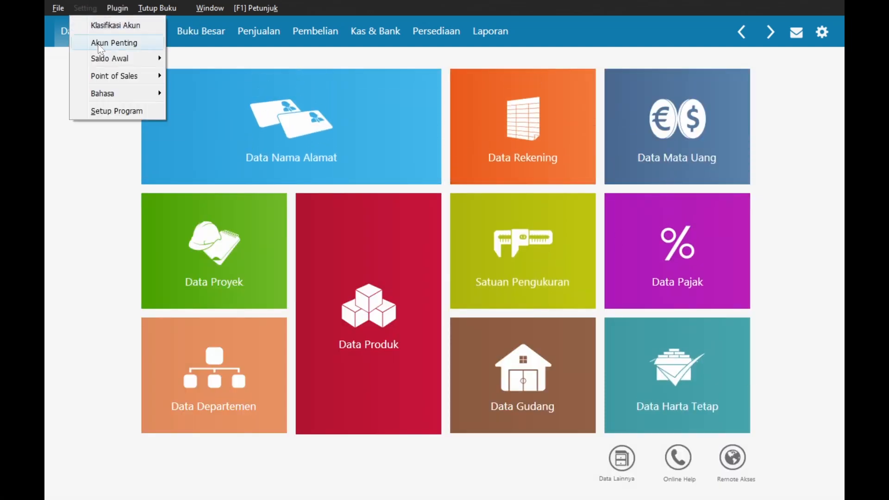
left_click(137, 46)
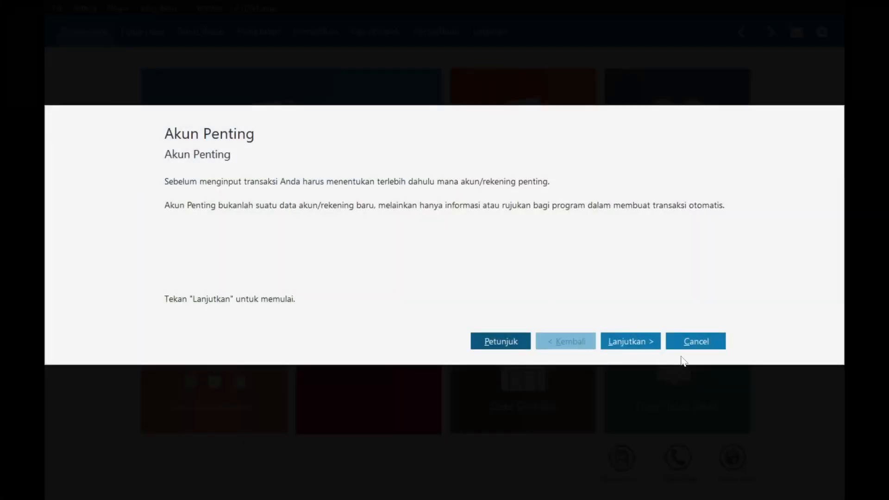
left_click(652, 345)
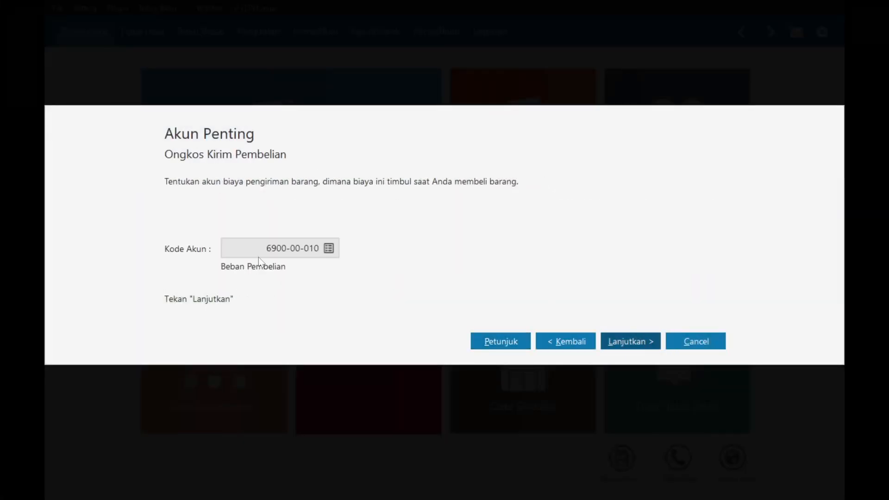
left_click(637, 341)
left_click(638, 343)
left_click(638, 343)
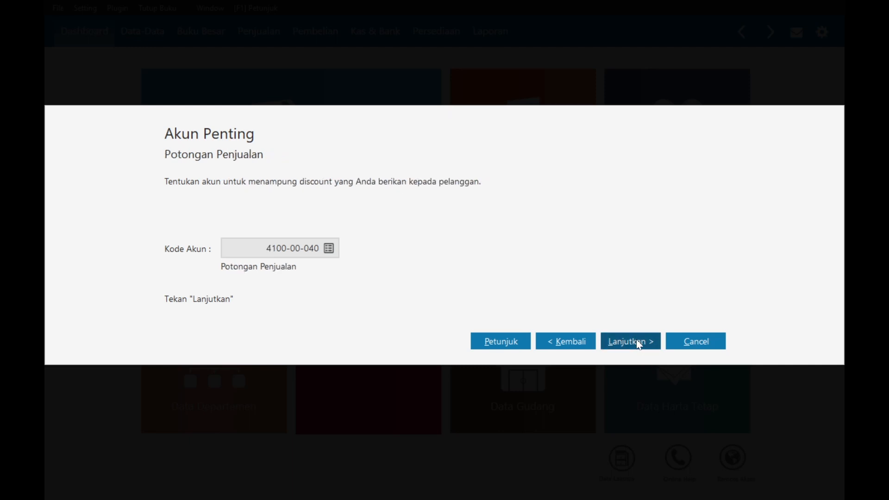
left_click(638, 342)
left_click(639, 342)
left_click(639, 343)
left_click(639, 342)
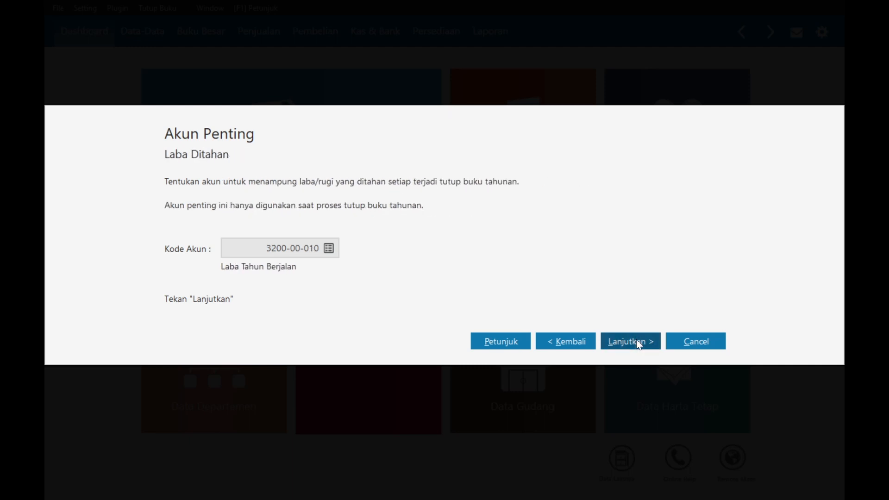
left_click(639, 343)
left_click(639, 343)
left_click(639, 342)
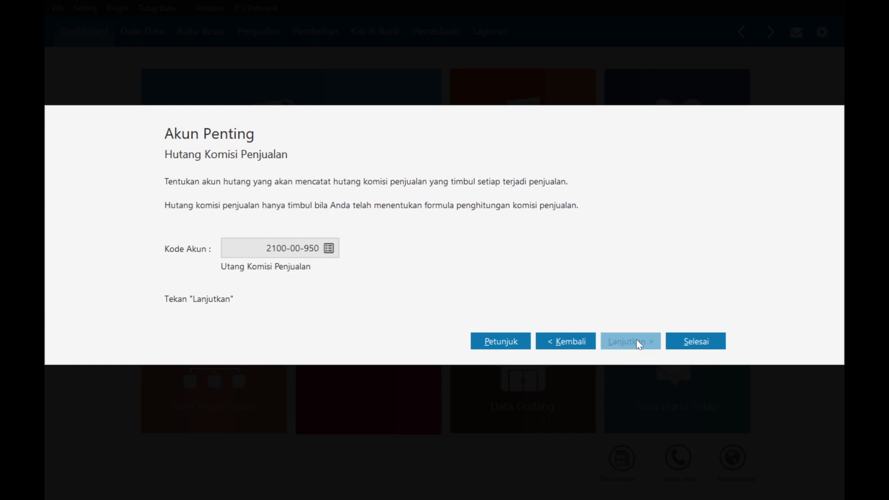
left_click(679, 345)
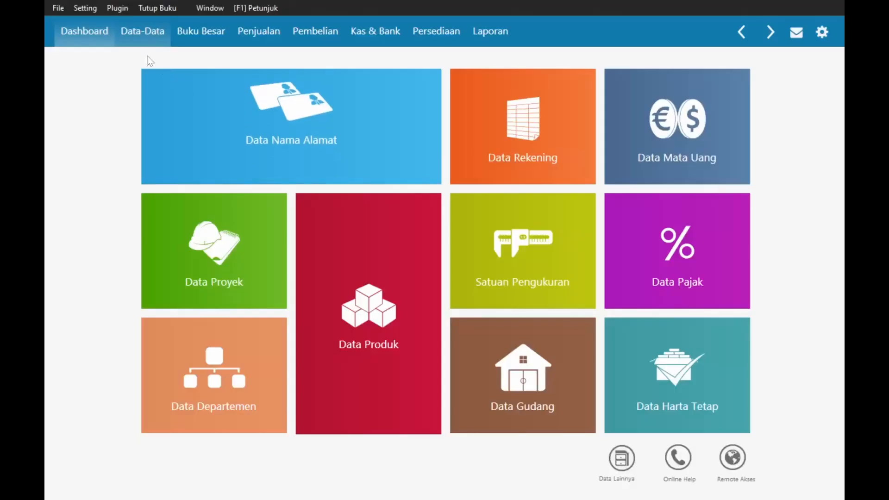
- Open the opening account balances entry and enter 35,000,000 for Kas
left_click(90, 8)
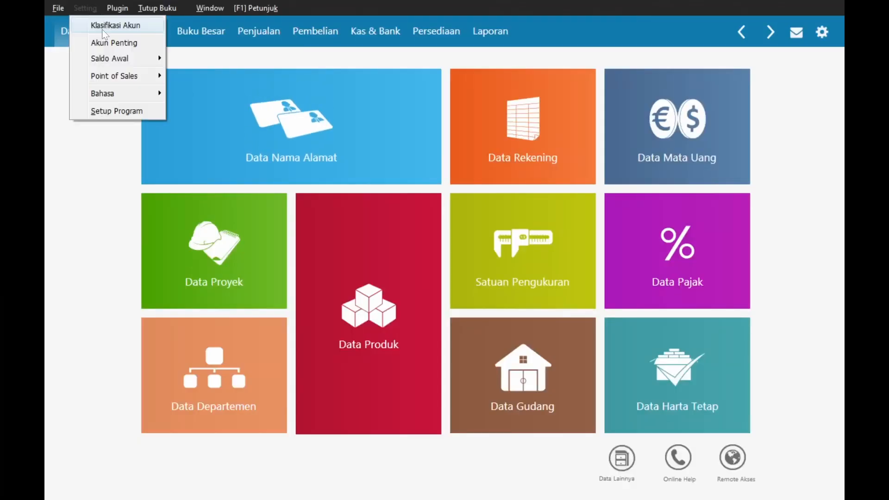
mouse_move(112, 60)
left_click(224, 59)
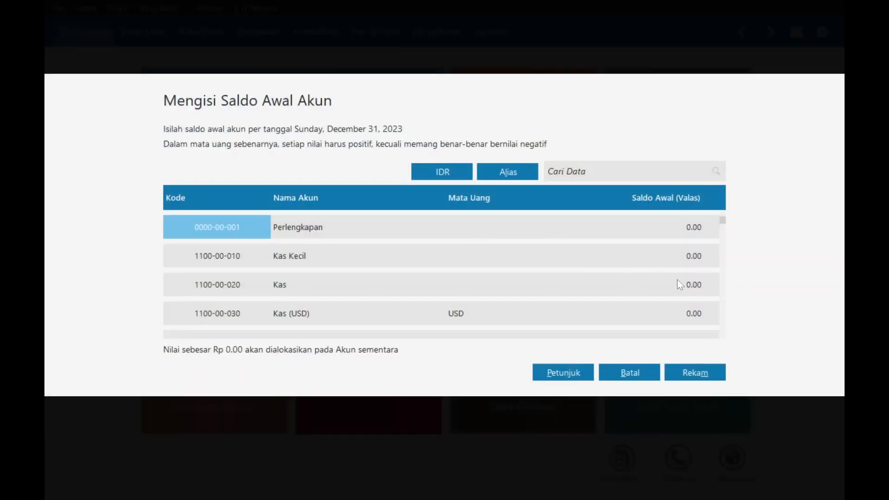
left_click(677, 280)
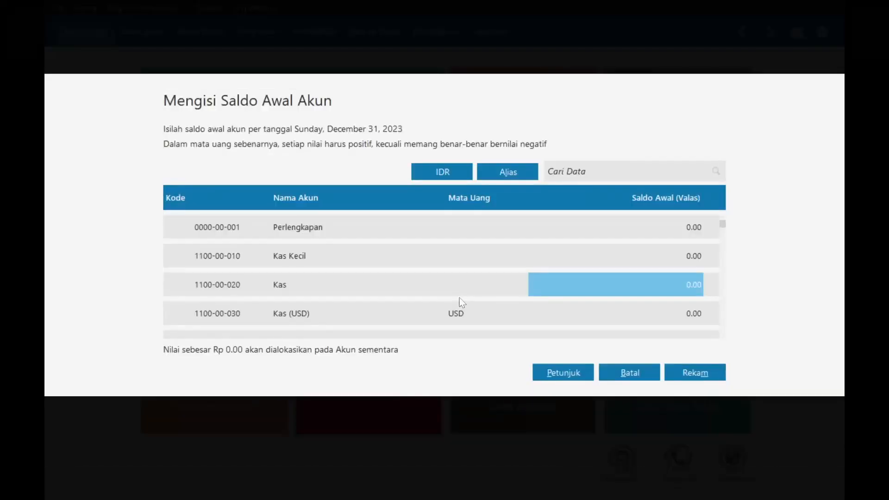
type("35,000,000")
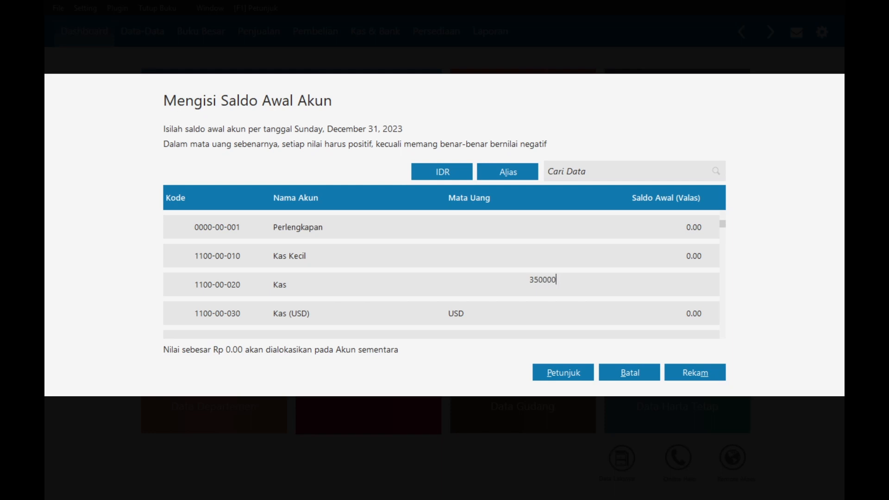
key("Return")
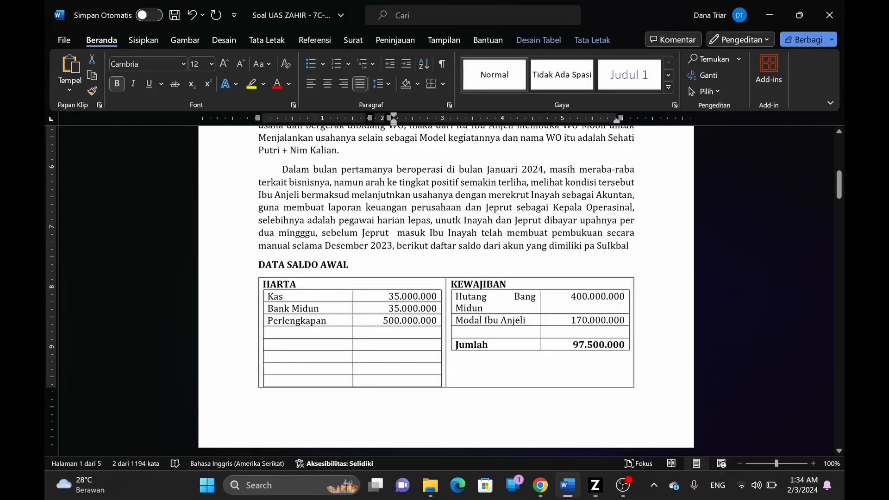
key("alt+Tab")
- Enter the Bank Midun balance and set Perlengkapan to 500,000,000, correcting a mistyped value
left_click(694, 312)
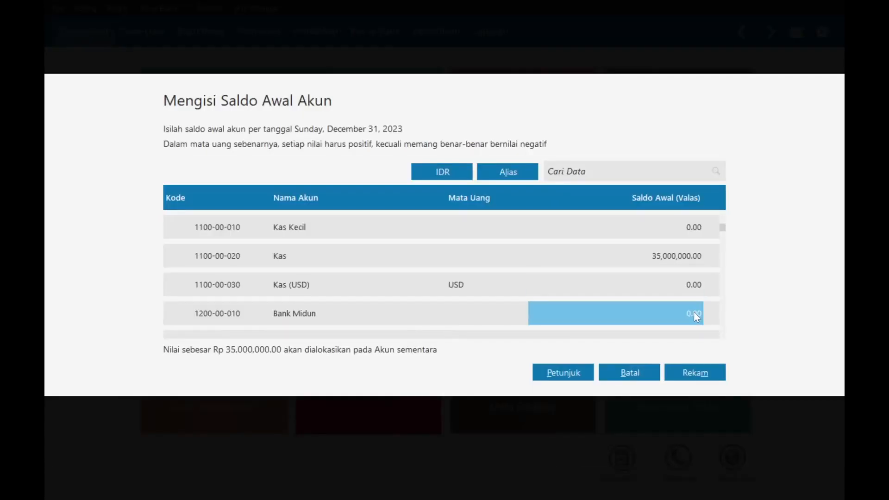
type("35000")
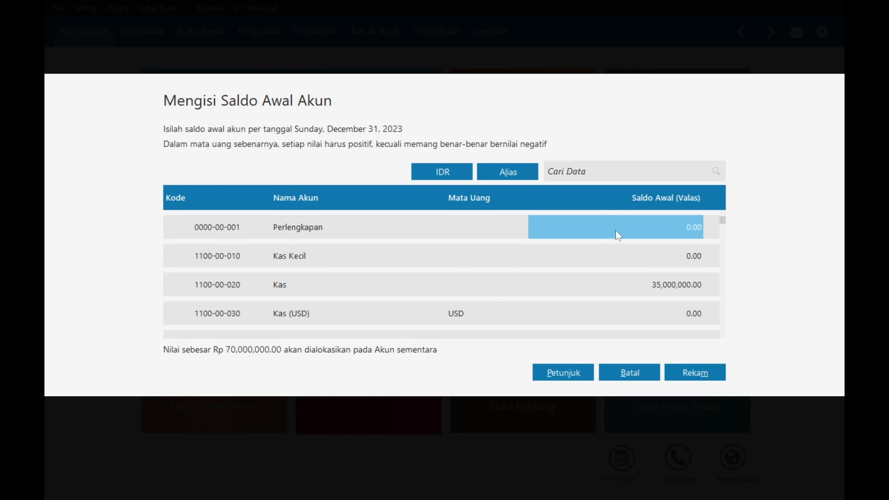
left_click(616, 231)
type("5000000000")
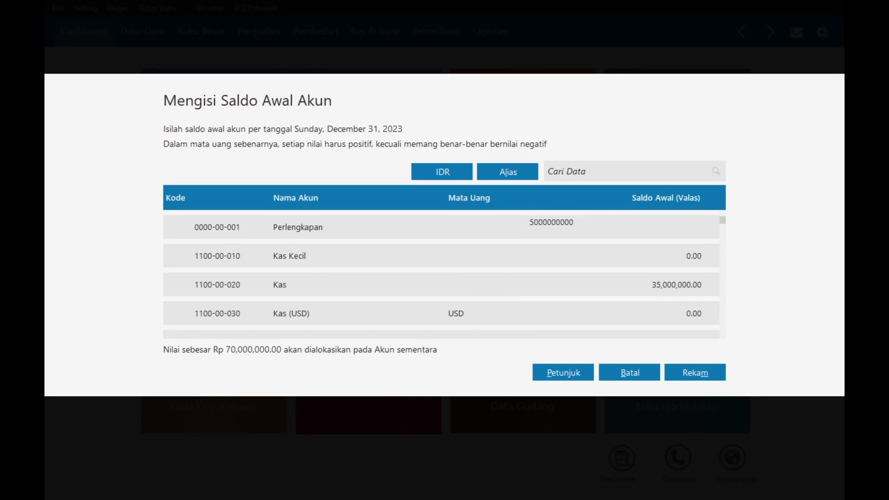
key("Return")
left_click(638, 229)
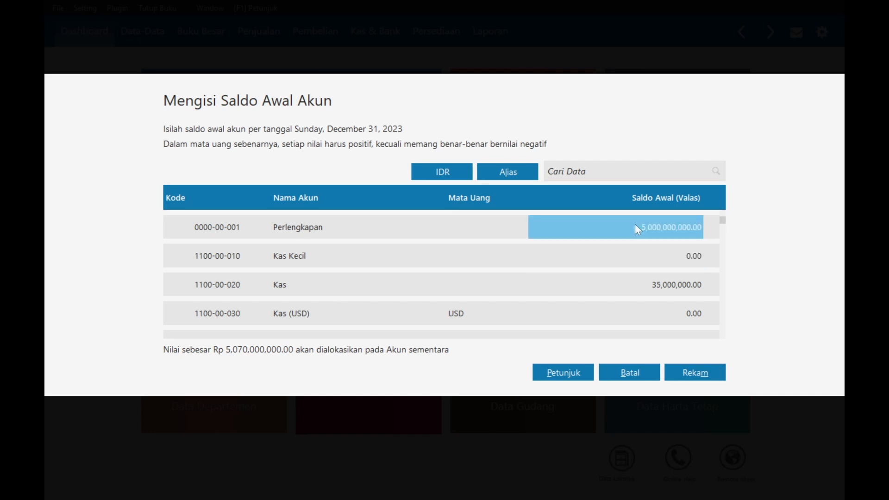
type("500,000,00")
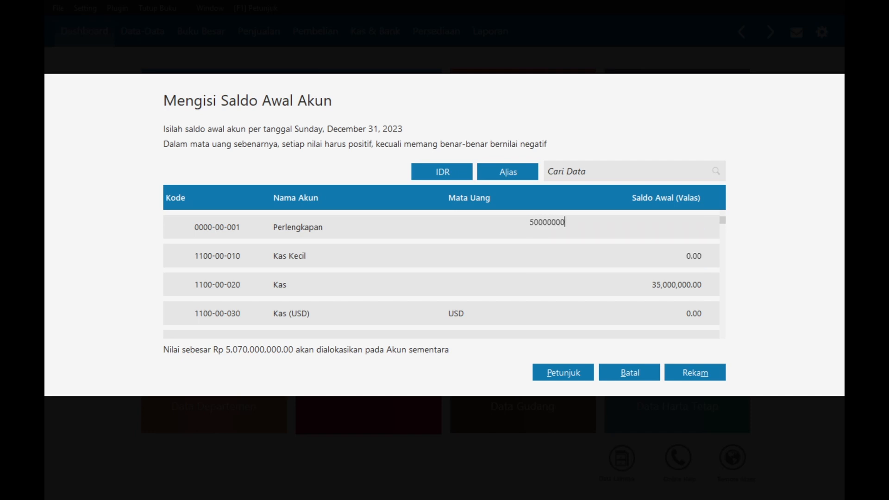
type("0")
key("Return")
- Check the figures in Word, then enter 400,000,000 for Utang Bank Midun
key("alt+Tab")
scroll(507, 306, "up", 1)
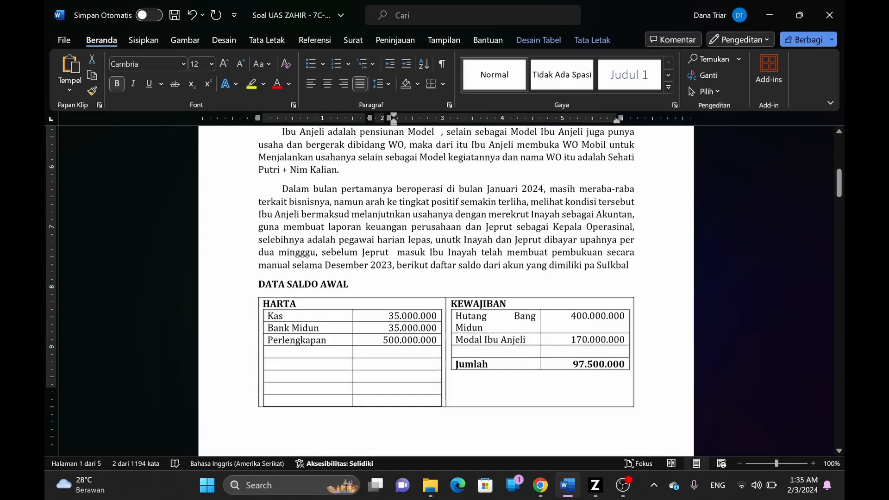
scroll(507, 306, "down", 1)
key("alt+Tab")
scroll(513, 300, "down", 20)
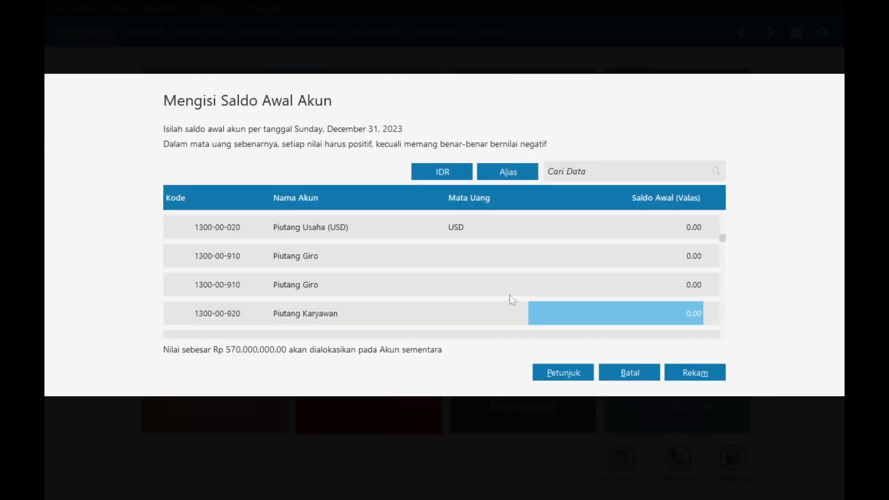
scroll(512, 300, "down", 14)
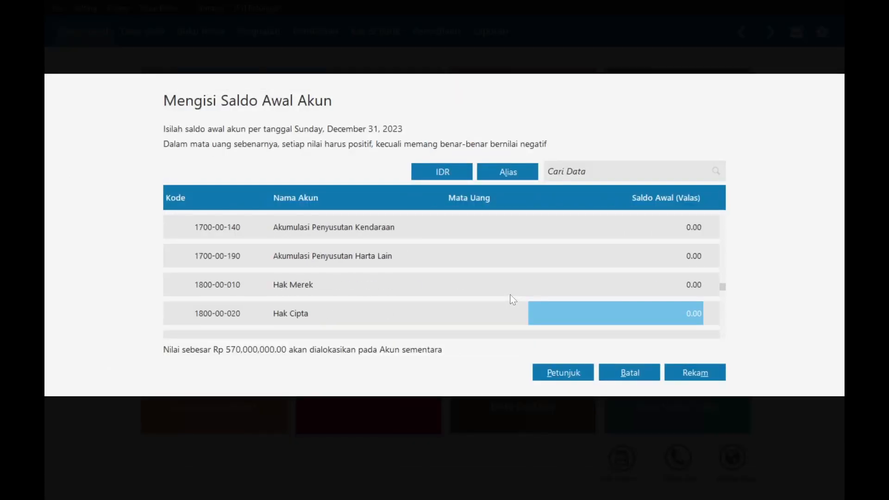
scroll(512, 300, "down", 8)
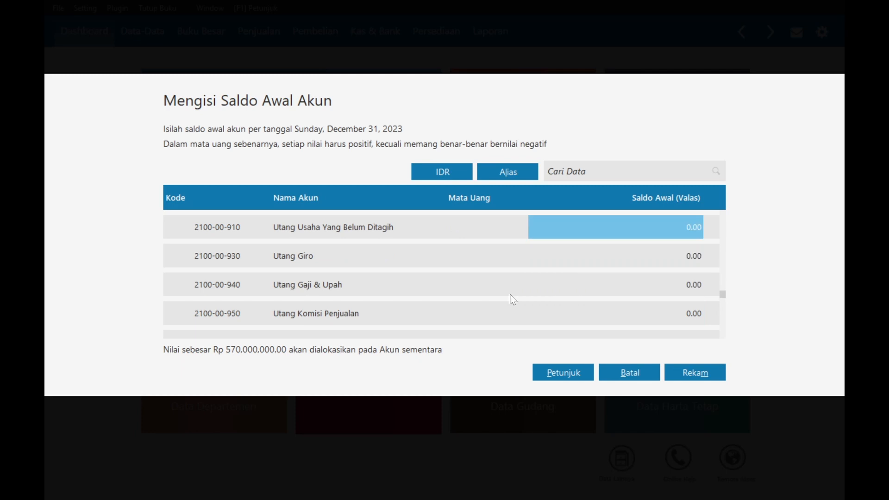
scroll(513, 300, "down", 4)
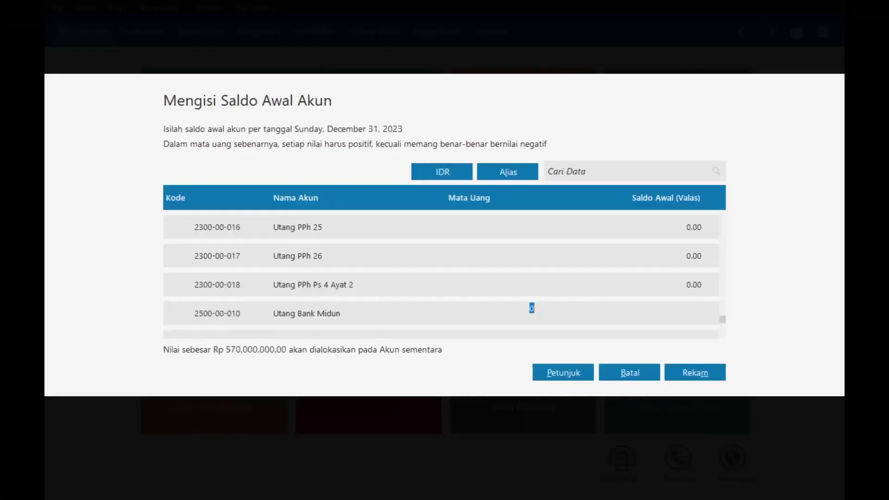
type("400,000,000")
key("Return")
- Enter 170,000,000 for the owner's Modal account and save all opening balances
left_click(679, 320)
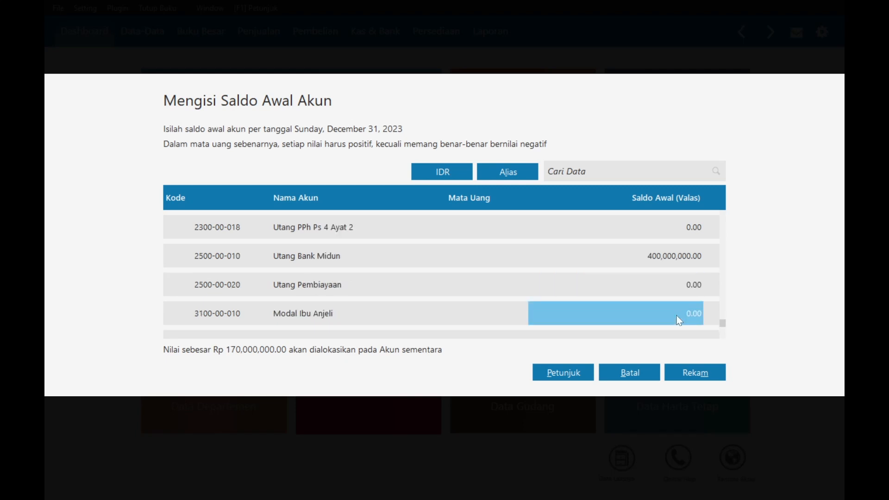
key("alt+Tab")
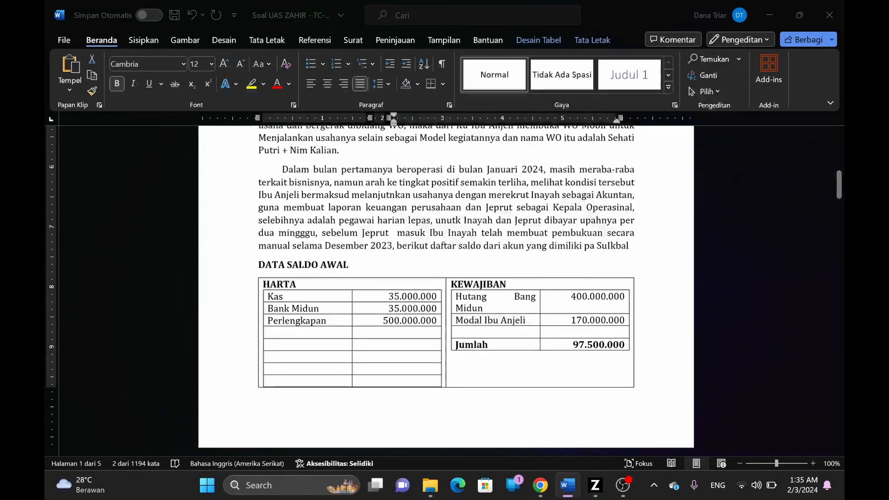
key("alt+Tab")
type("170,000,000")
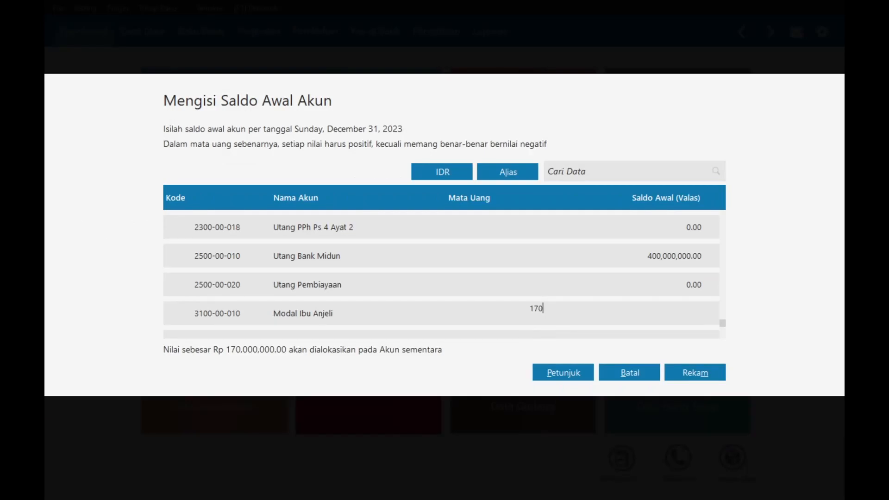
key("Return")
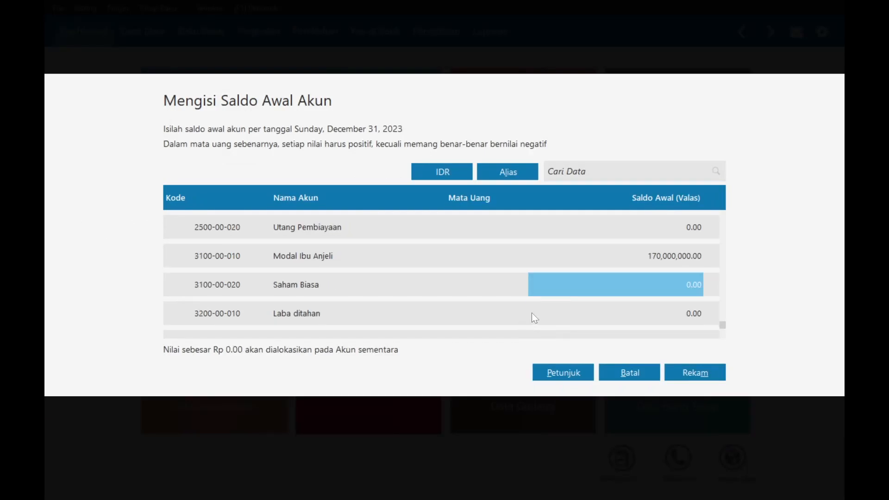
left_click(677, 372)
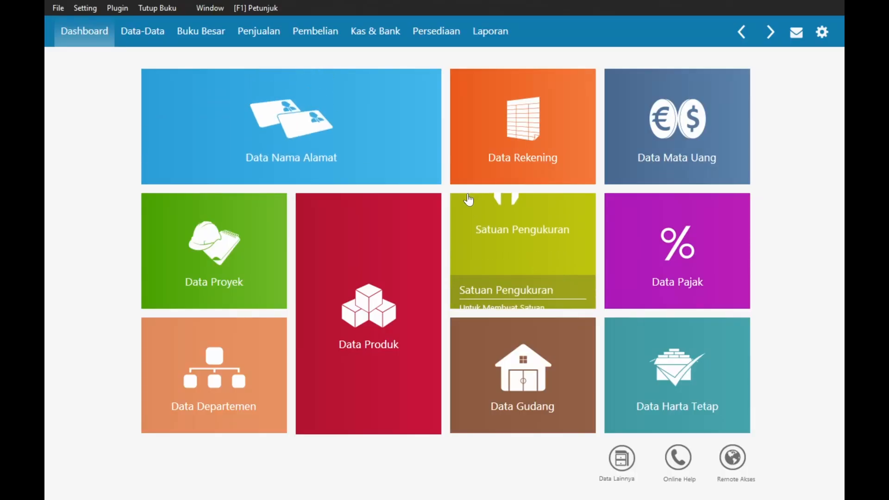
- Scroll through the Jenis Kegiatan transaction table in the Word assignment, then return to Zahir
key("alt+Tab")
scroll(446, 291, "down", 6)
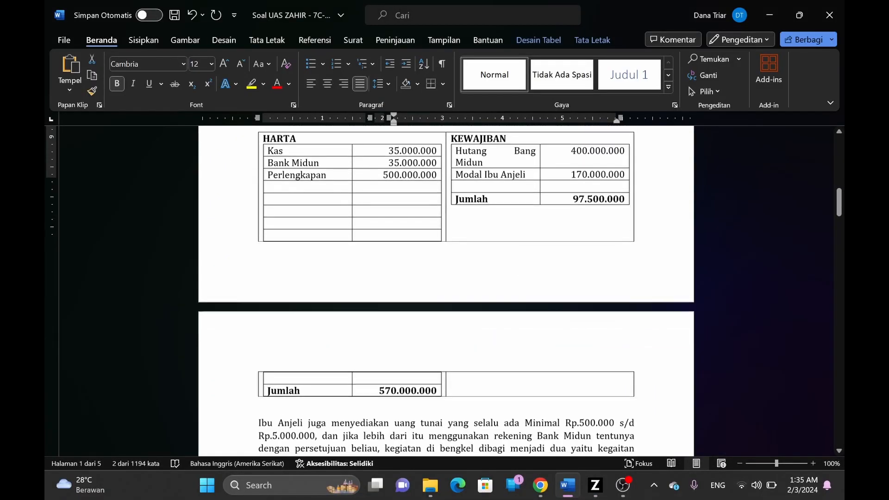
scroll(446, 291, "down", 1)
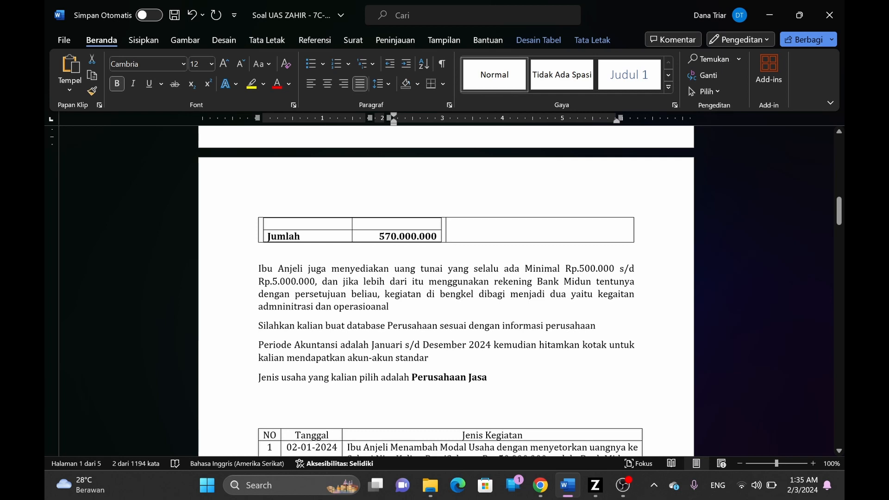
scroll(446, 292, "down", 2)
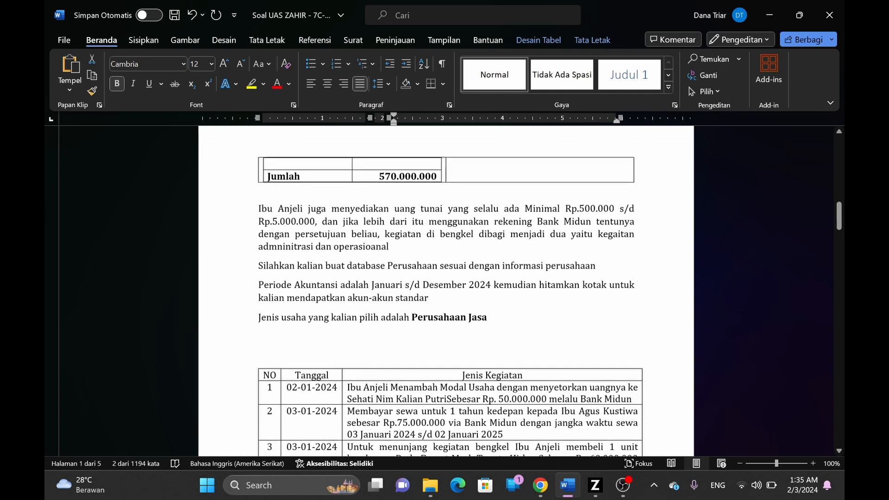
scroll(446, 292, "down", 3)
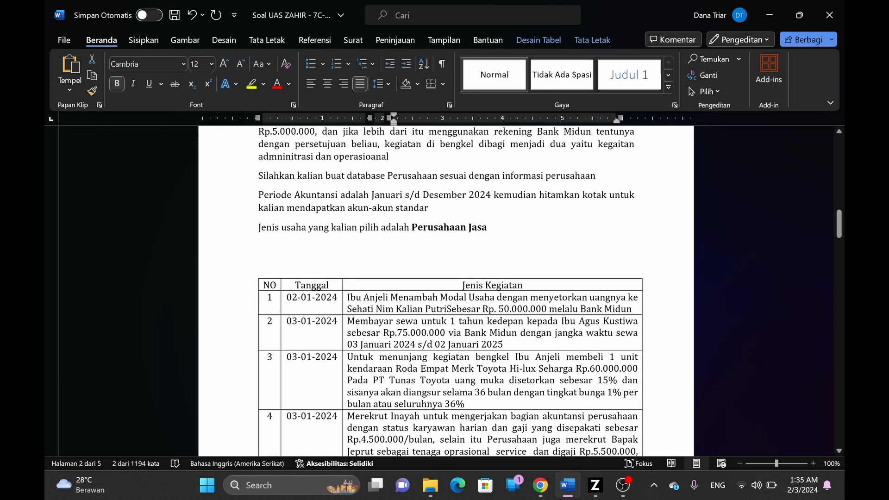
scroll(297, 285, "down", 1)
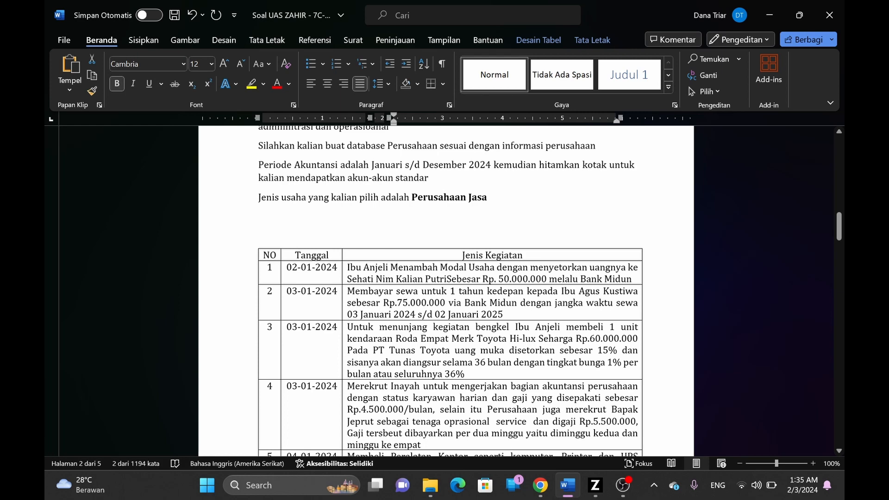
key("alt+Tab")
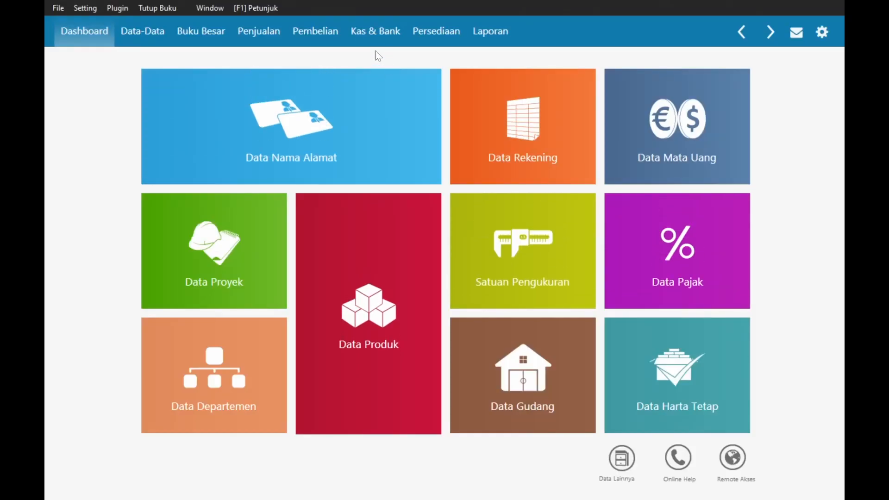
- Start a new cash receipt from Kas & Bank > Kas Masuk
left_click(383, 44)
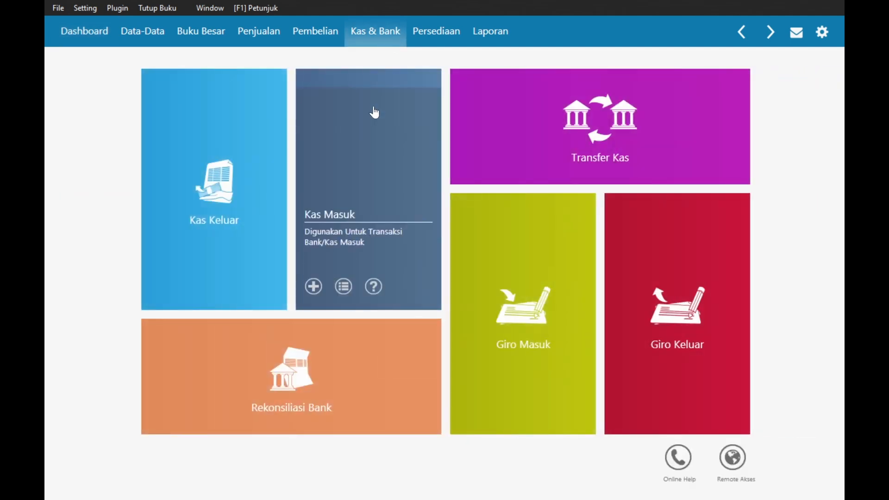
left_click(374, 113)
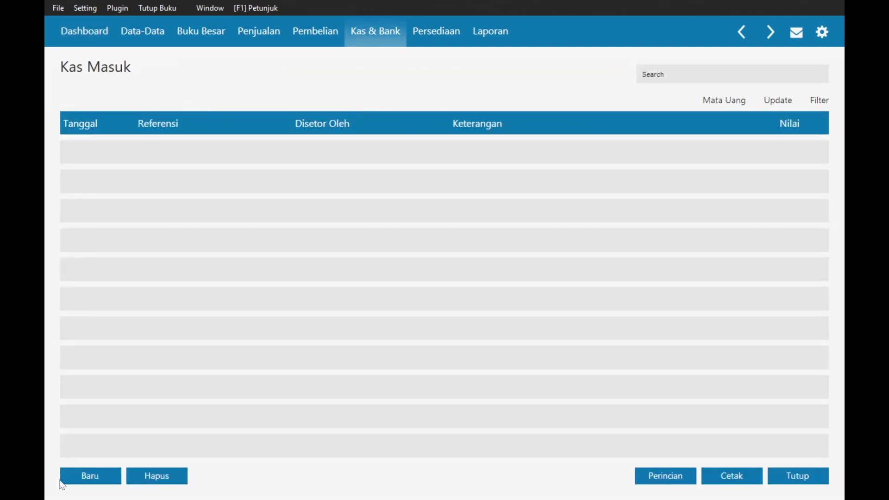
left_click(89, 477)
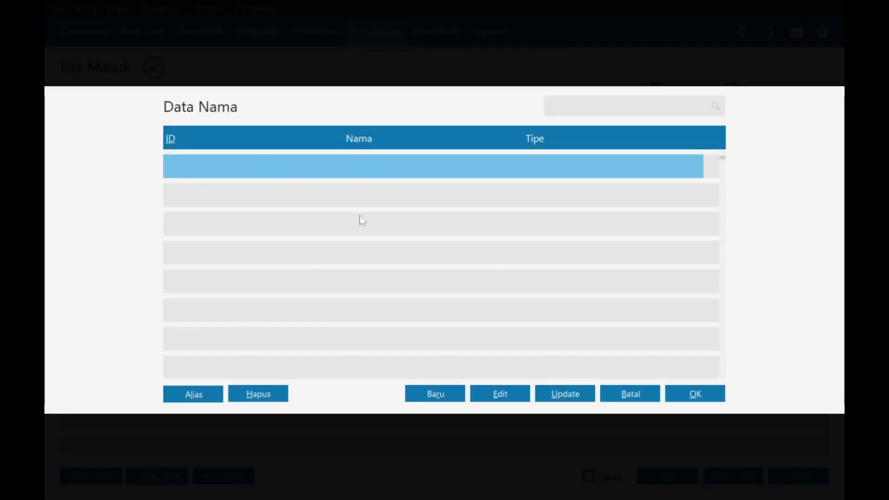
- Add the owner as a new Employee contact by name and save it
left_click(435, 395)
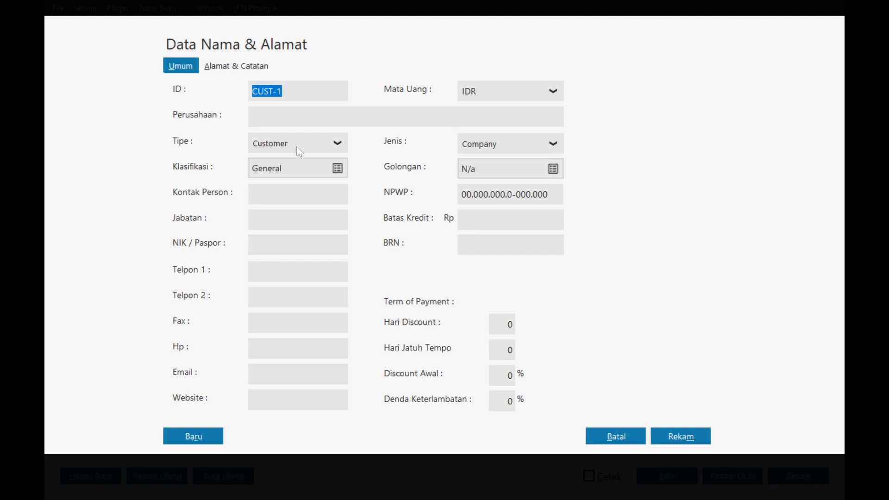
left_click(300, 149)
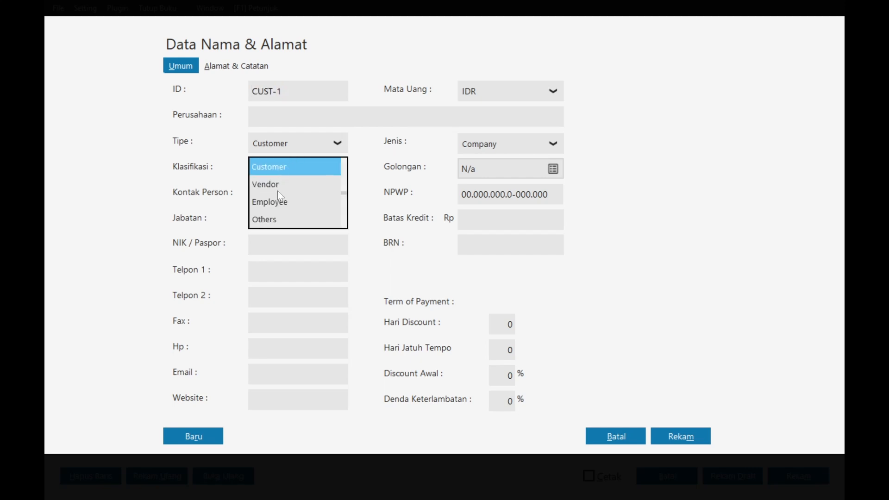
left_click(277, 204)
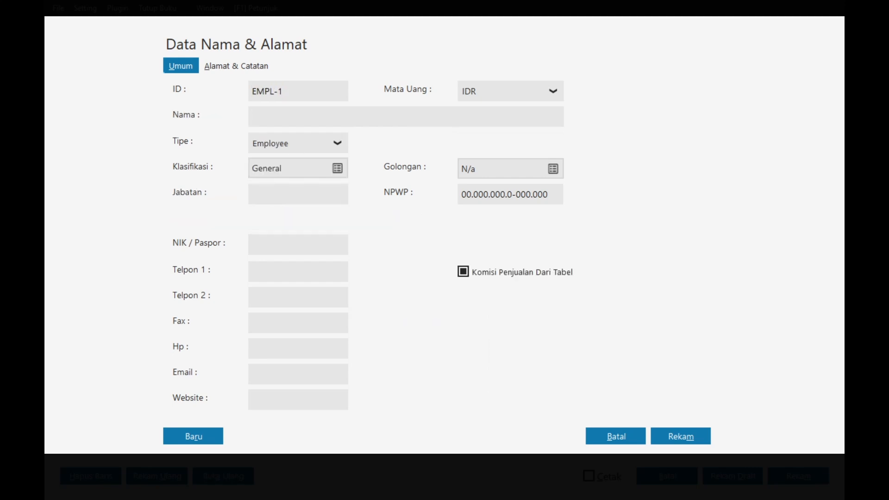
type("IIB")
type("bu Anjeli")
left_click(689, 438)
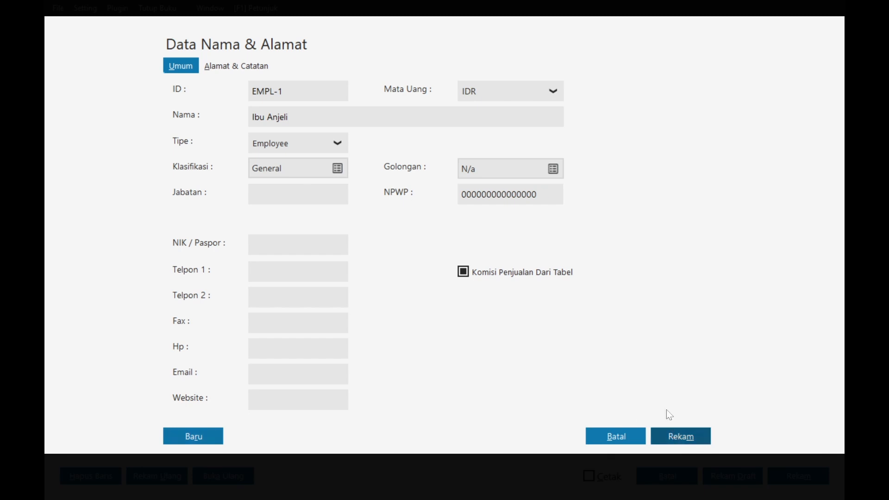
left_click(646, 321)
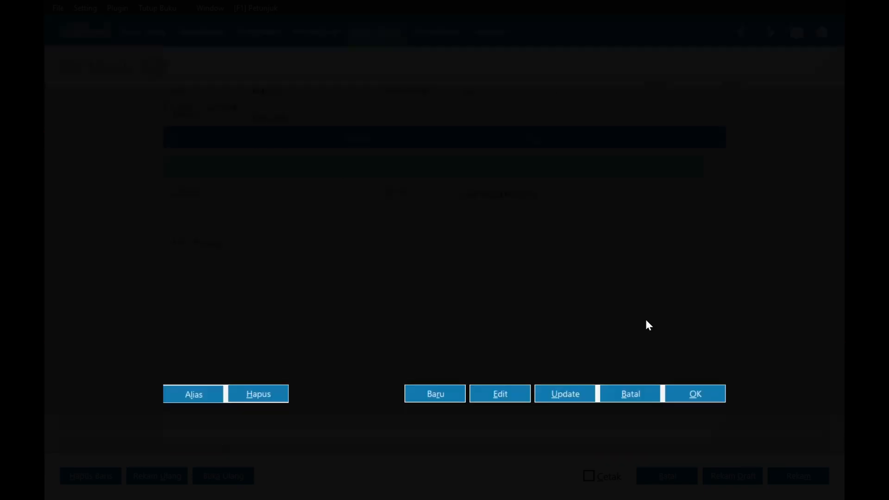
- Set the new employee as payer, date 2 January 2024, and amount 50,000,000
double_click(370, 168)
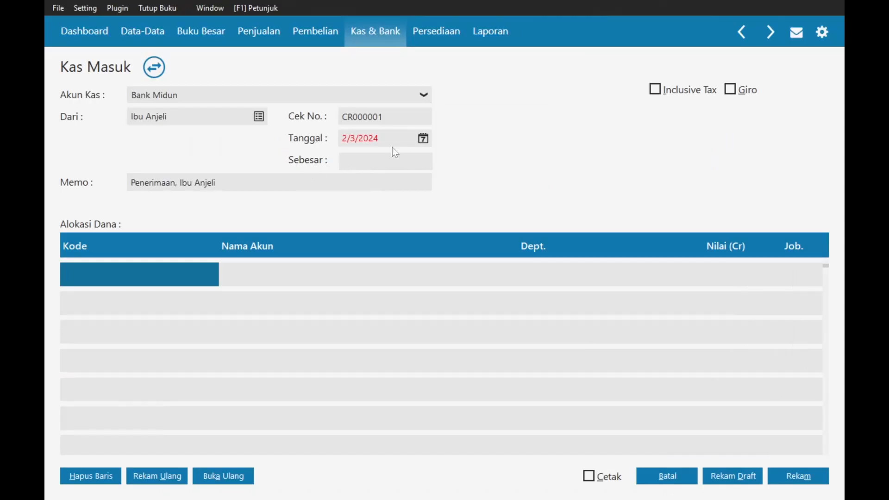
left_click(423, 138)
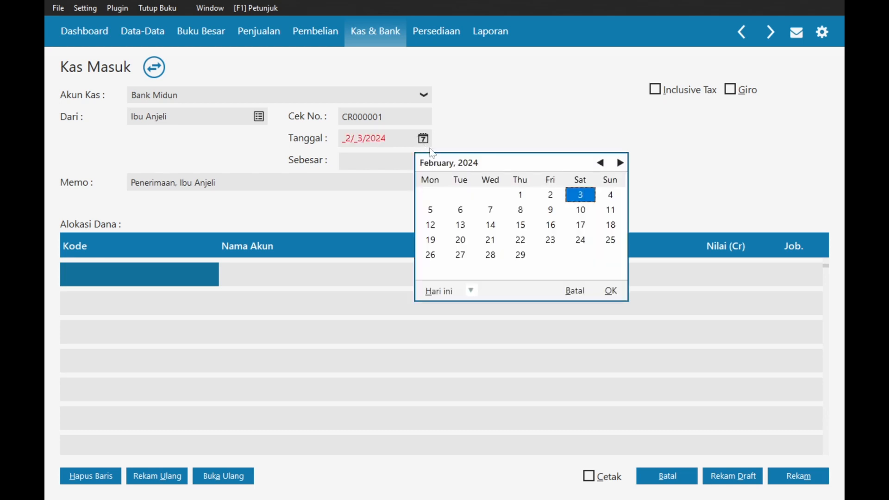
left_click(600, 163)
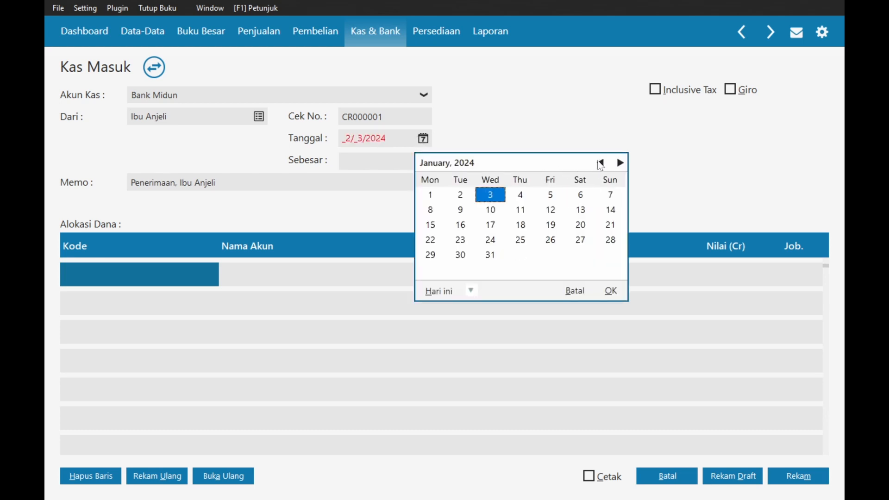
left_click(460, 194)
left_click(611, 290)
key("alt+Tab")
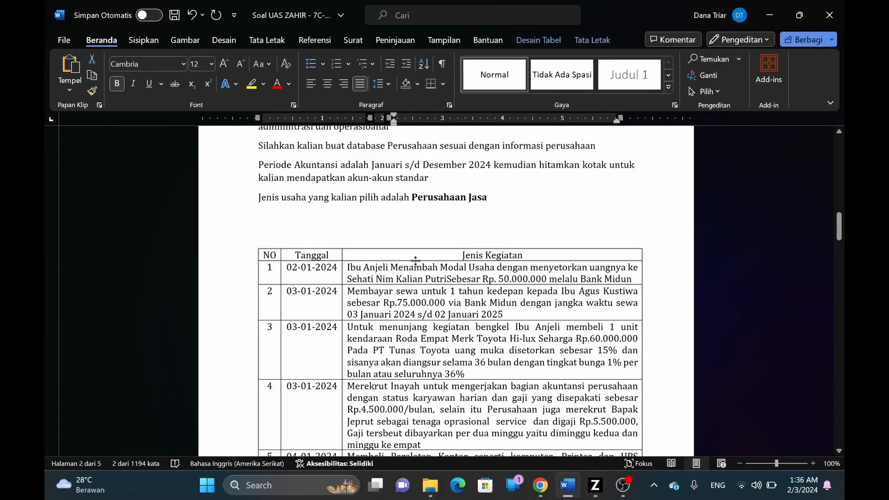
key("alt+Tab")
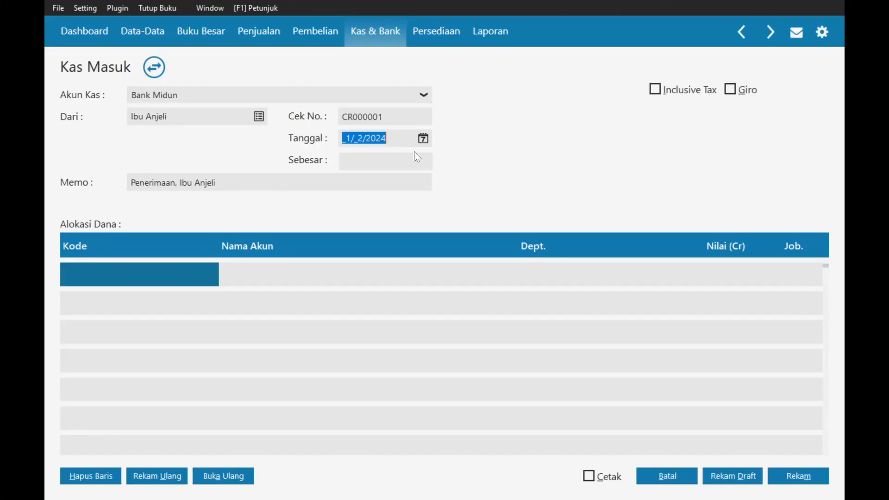
left_click(374, 162)
type("50,000,000")
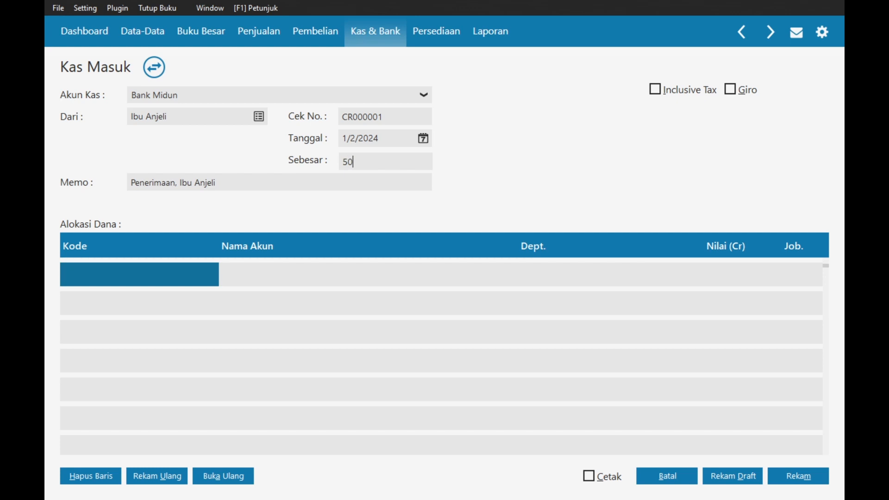
key("Tab")
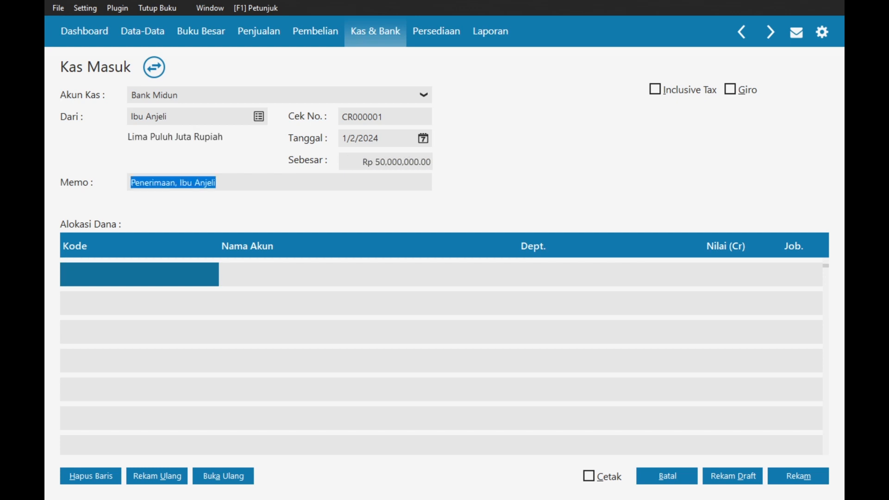
- Replace the memo's Penerimaan wording with 'Menambah Modal Usaha' copied from the assignment
key("alt+Tab")
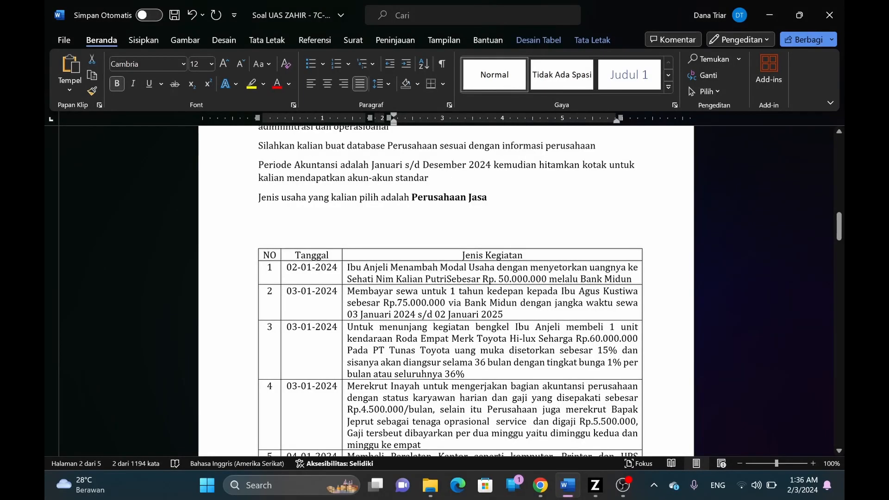
left_click_drag(390, 267, 494, 268)
key("ctrl+c")
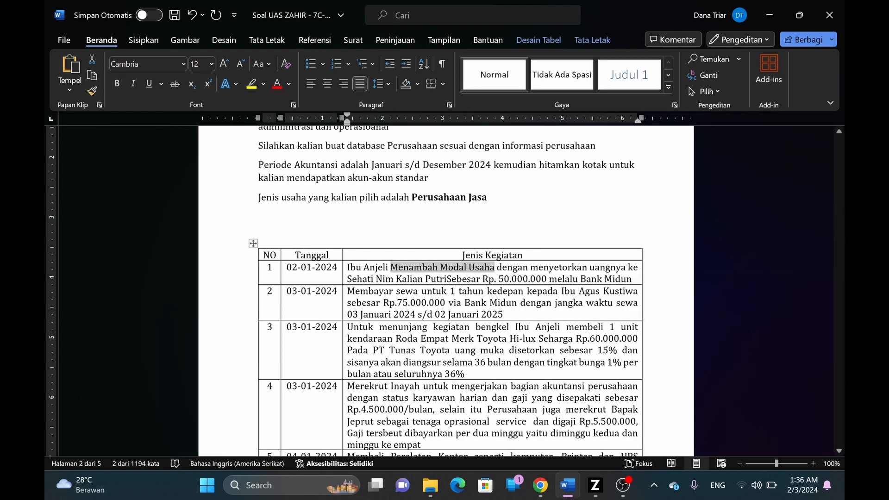
key("alt+Tab")
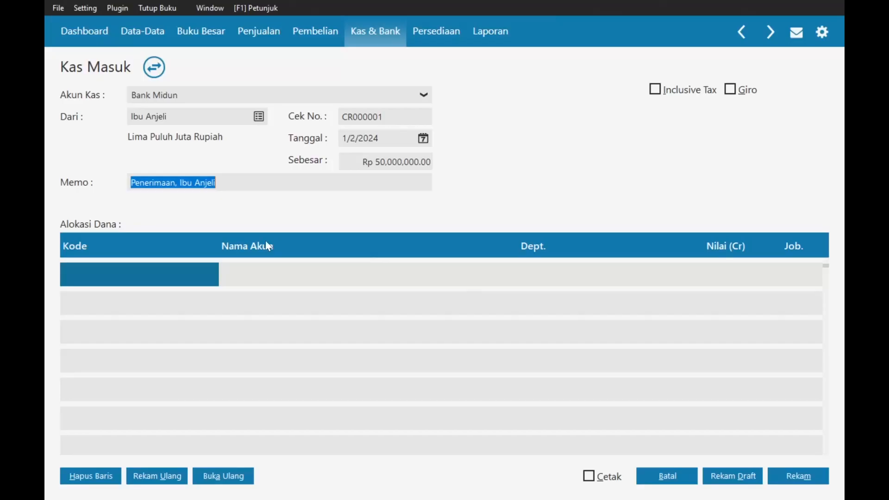
left_click(180, 182)
left_click_drag(180, 183, 130, 183)
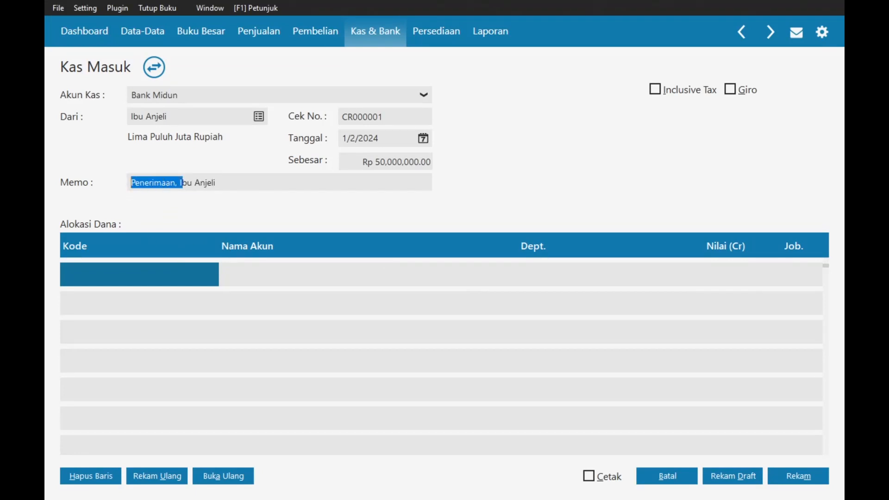
left_click(182, 183)
key("shift+Home")
key("ctrl+v")
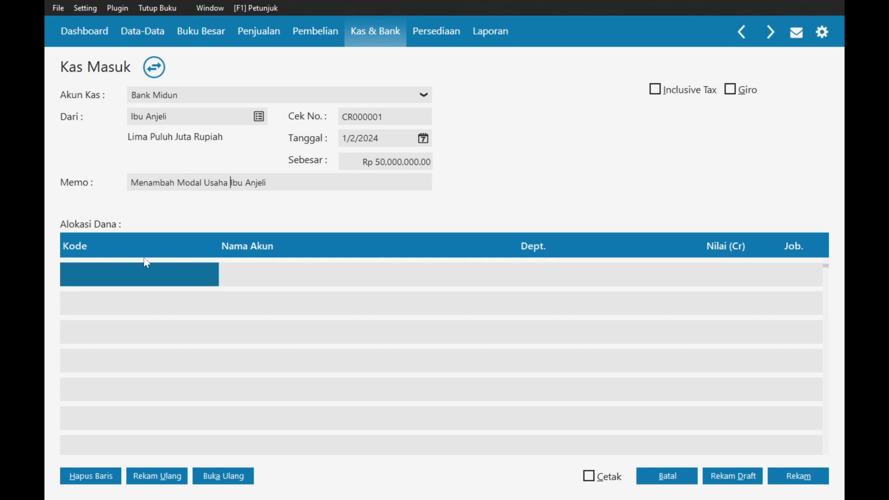
- Allocate the receipt to the owner's capital account with a 50.000.000 credit
double_click(134, 278)
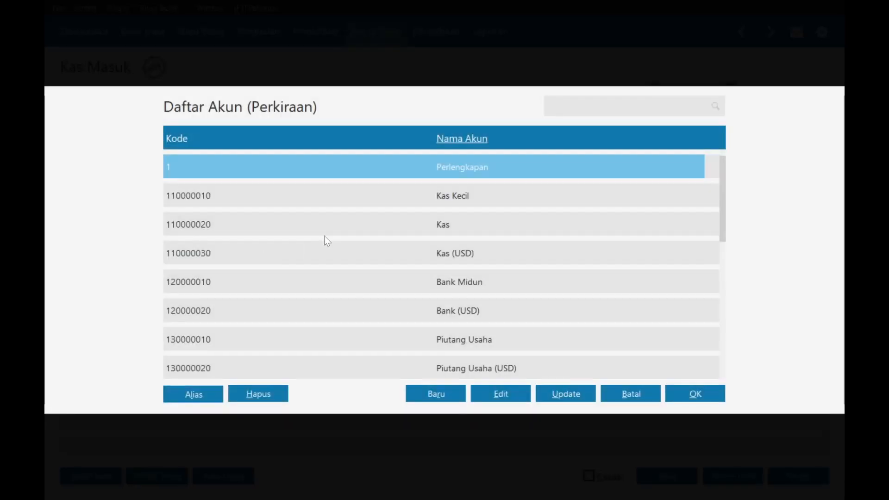
type("moda")
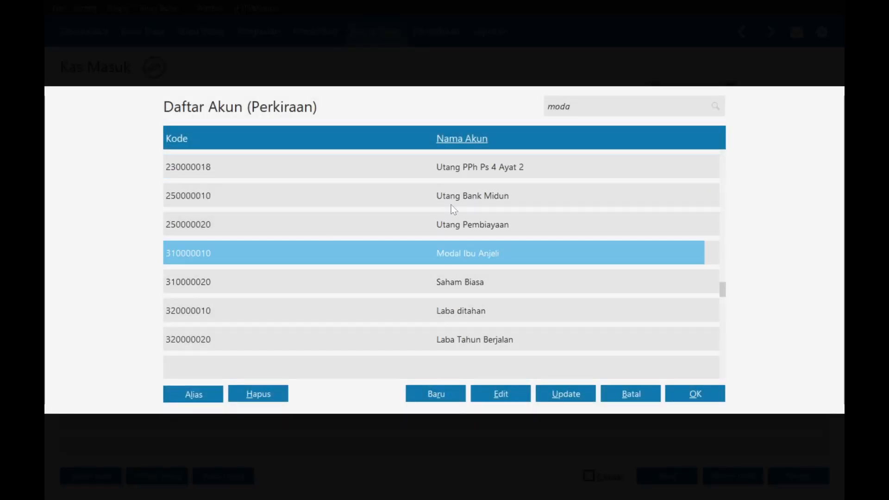
double_click(450, 250)
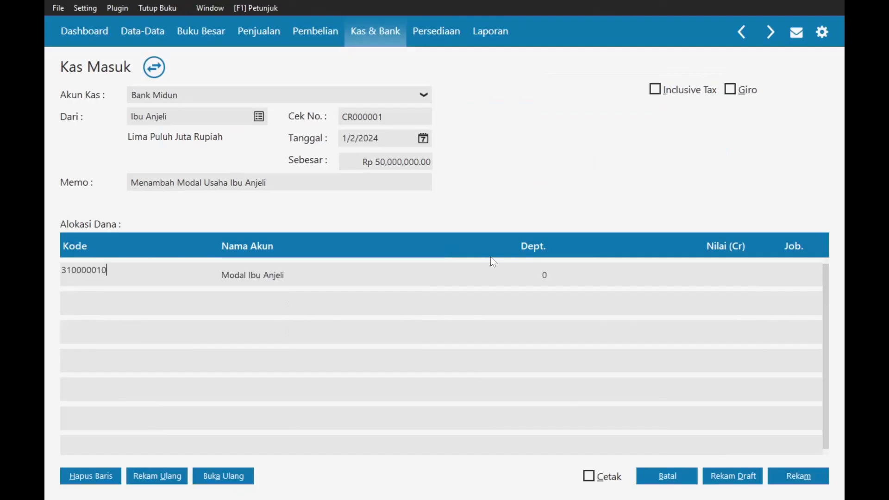
left_click(712, 271)
type("50.000.")
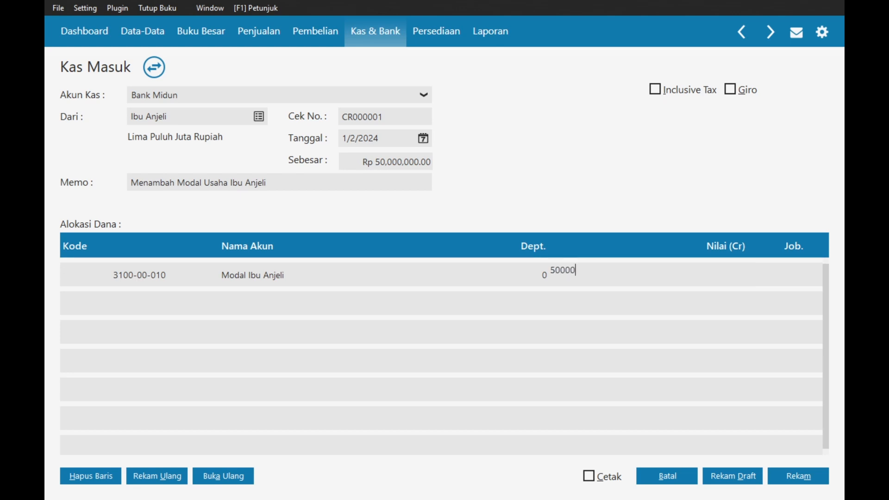
type("000")
key("Tab")
key("alt+Tab")
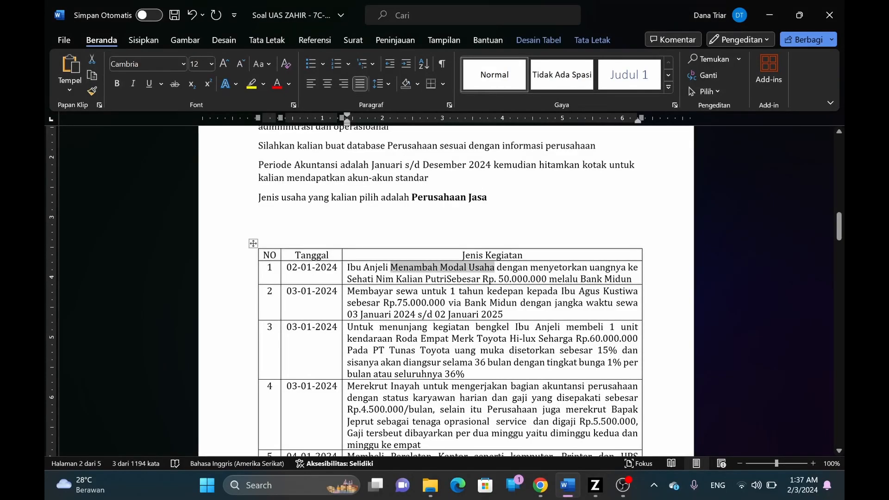
key("alt+Tab")
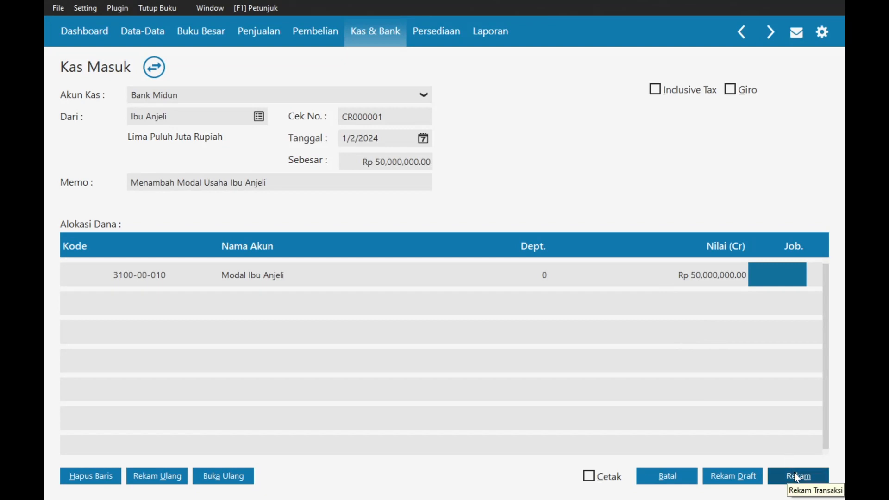
- Save receipt CR000001, close the blank form, and review the next transaction in Word
left_click(796, 477)
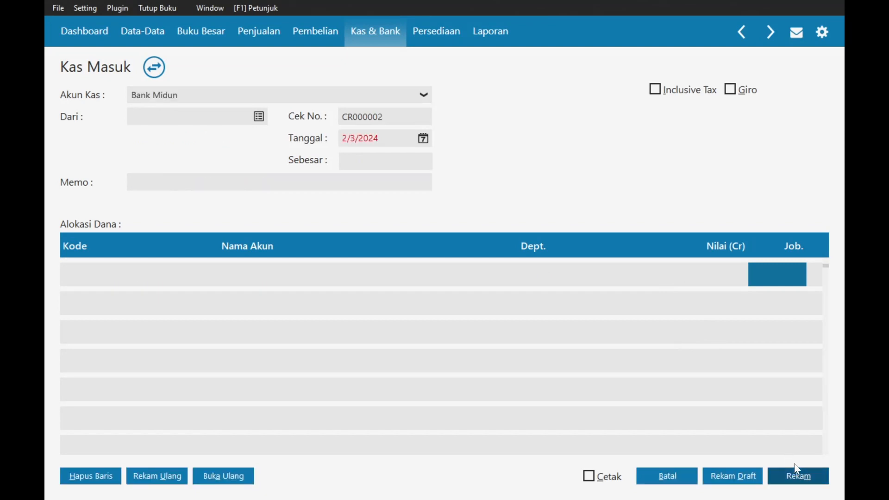
left_click(683, 476)
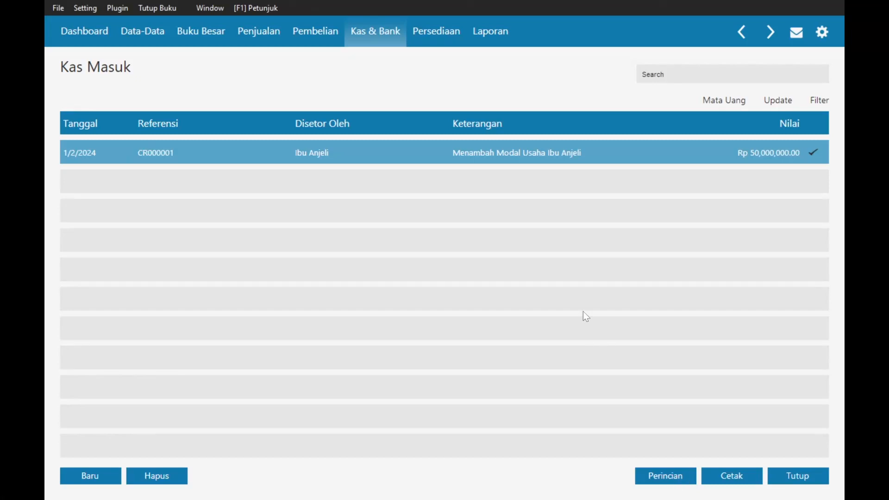
key("alt+Tab")
scroll(446, 291, "down", 3)
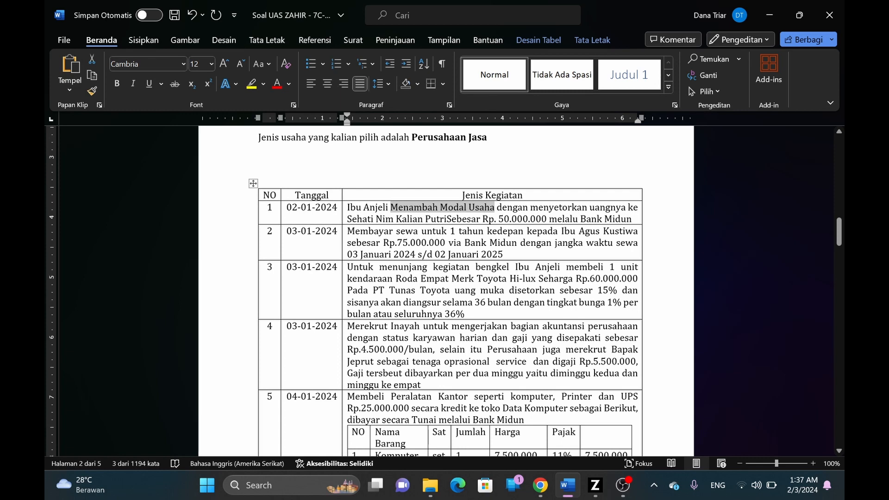
key("alt+Tab")
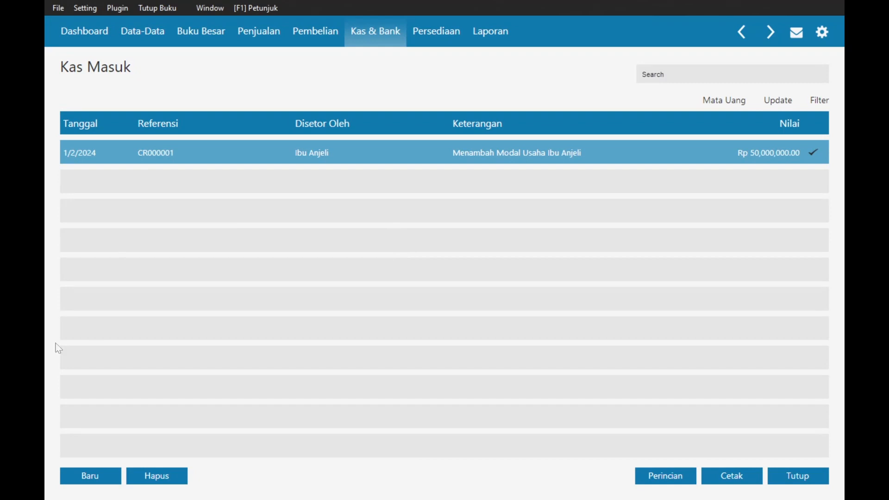
- Start a new cash payment from Kas & Bank > Kas Keluar
left_click(374, 39)
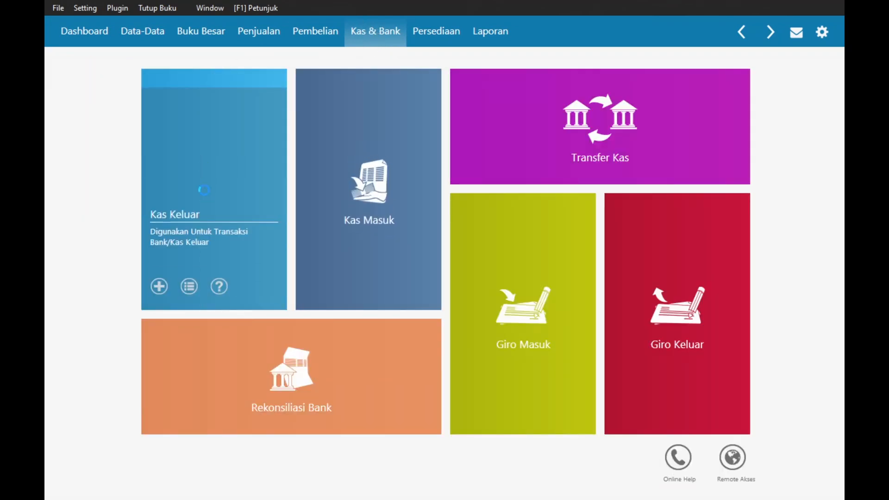
left_click(202, 192)
left_click(93, 477)
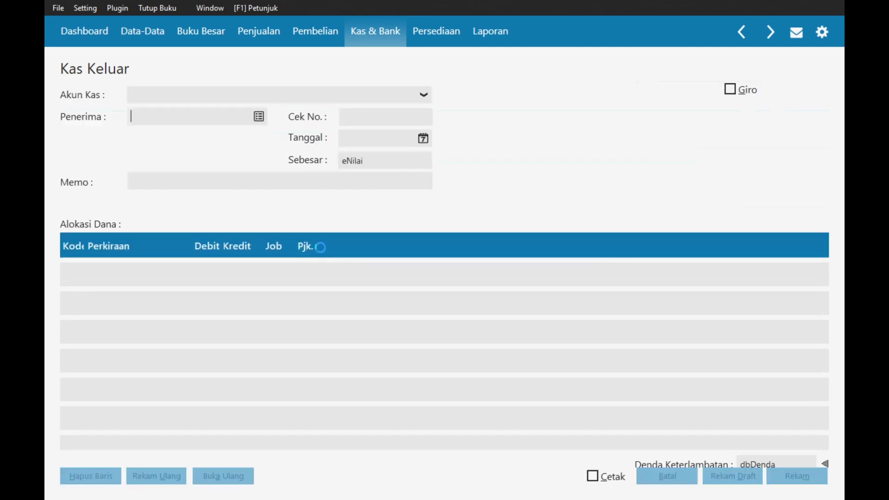
- Create the rent payee as a new Vendor and select them as the recipient
left_click(259, 118)
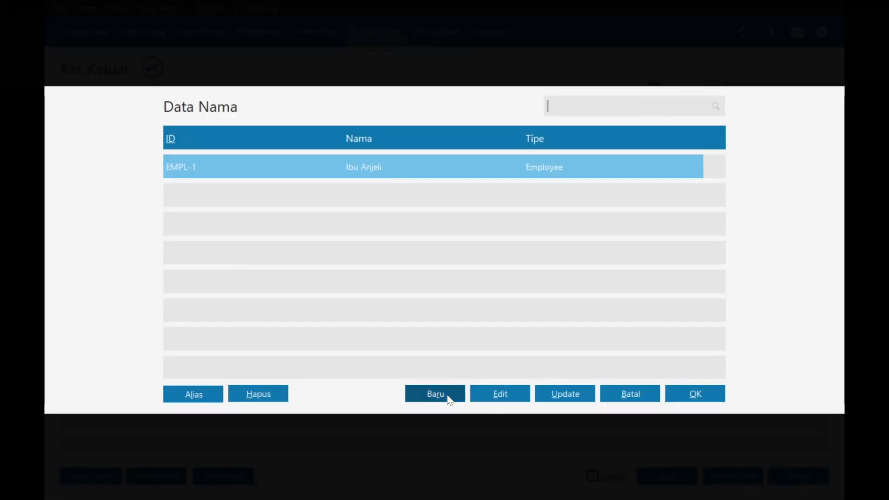
left_click(449, 398)
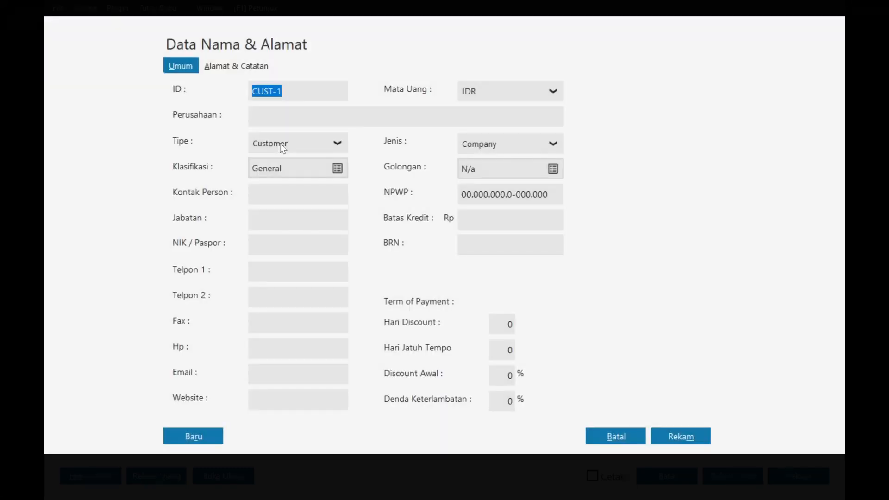
left_click(283, 148)
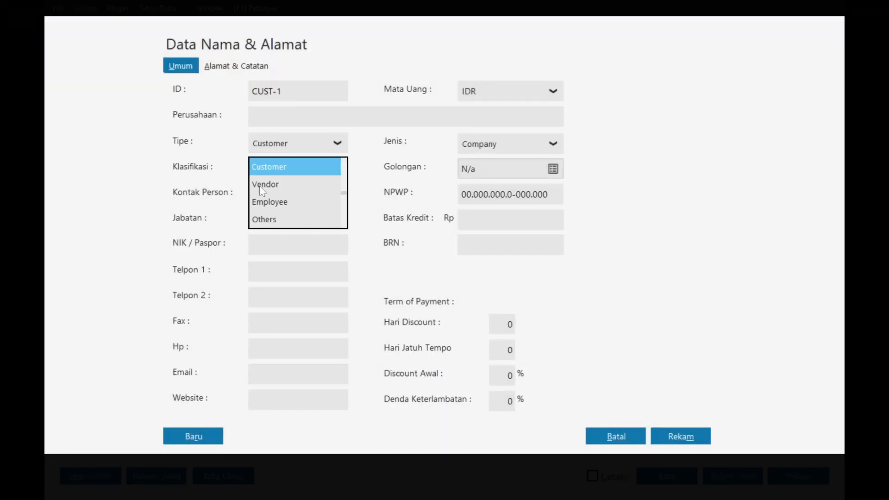
left_click(262, 182)
left_click(296, 117)
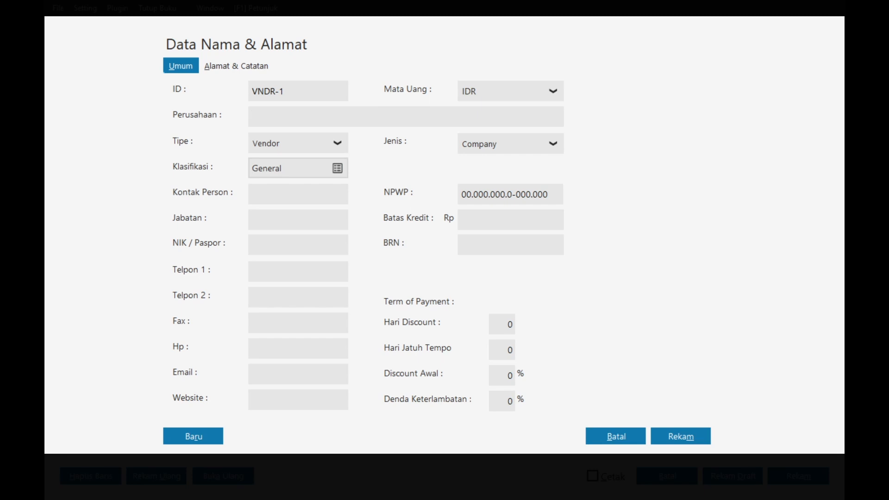
left_click(687, 436)
left_click(650, 319)
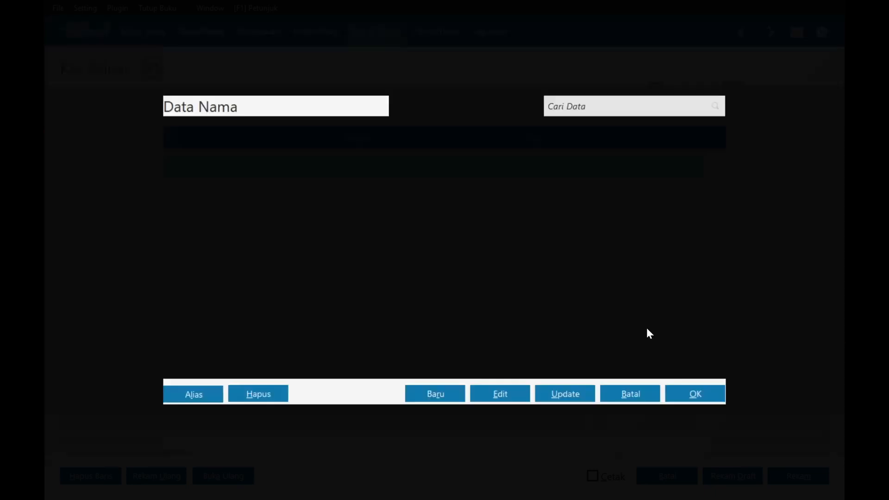
double_click(404, 196)
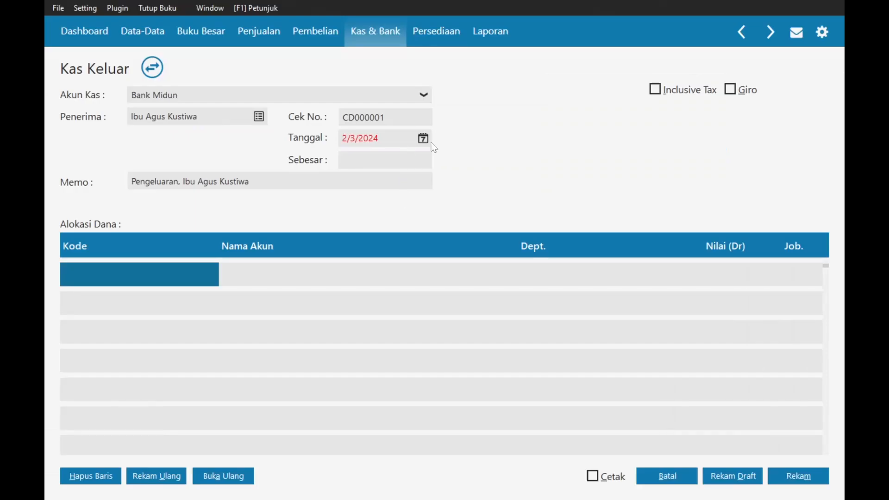
- Set the cash payment date to 3 January 2024
left_click(423, 138)
left_click(599, 163)
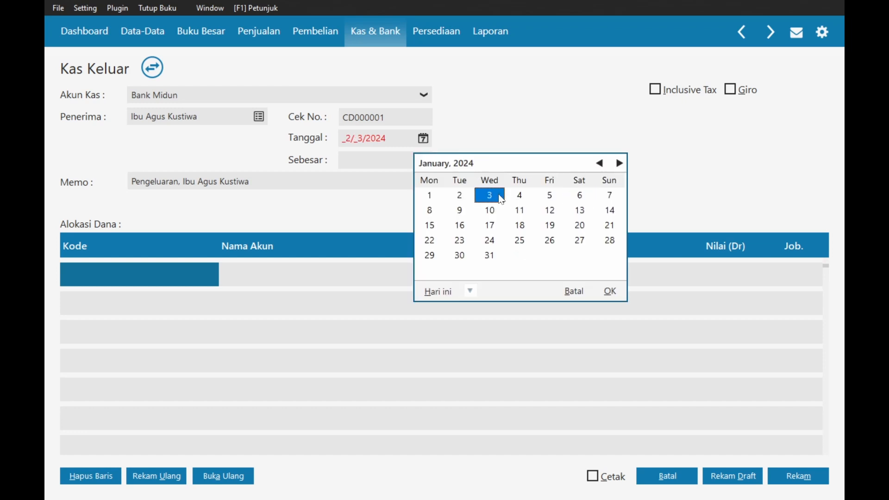
left_click(610, 290)
key("alt+Tab")
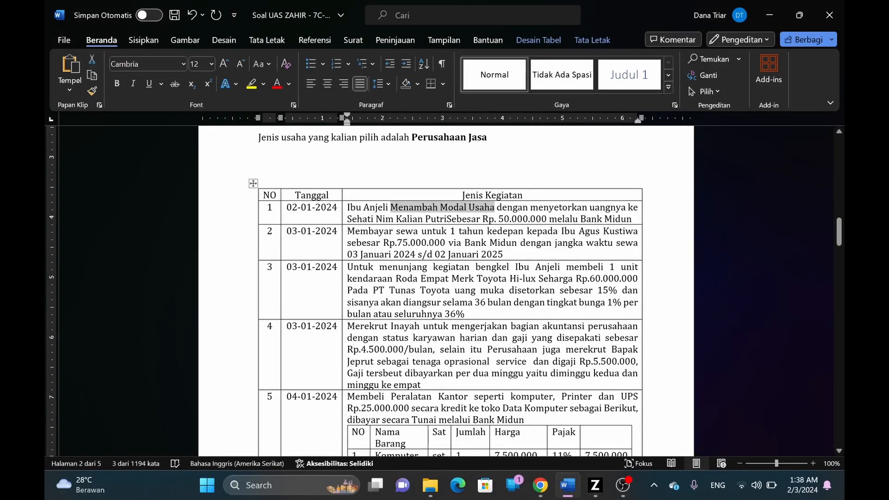
key("alt+Tab")
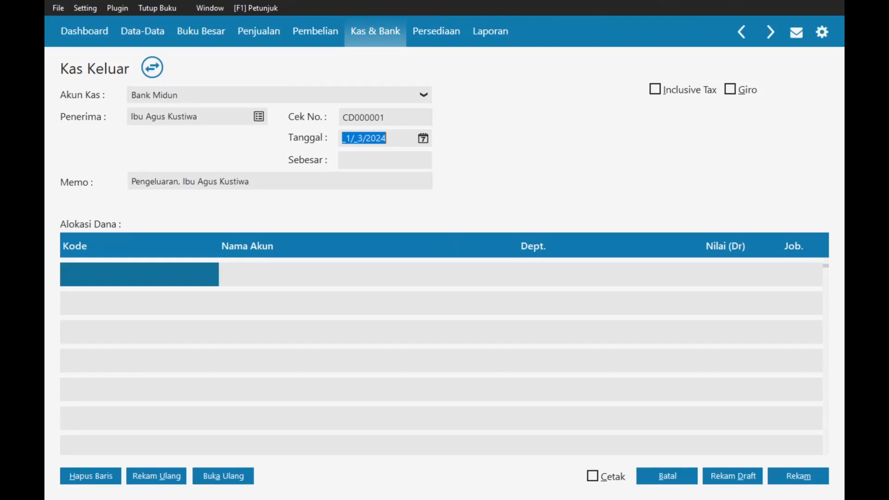
- Replace the memo with the rent payment description from the assignment, adding 'kepada'
key("alt+Tab")
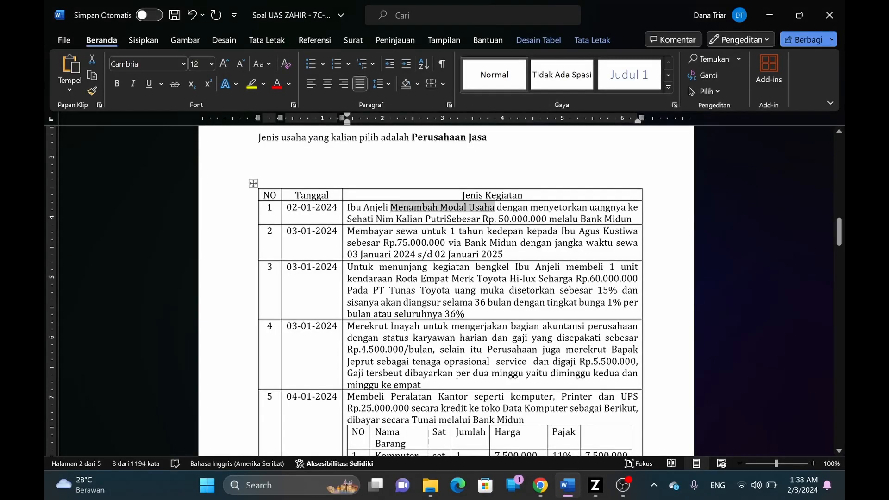
left_click_drag(347, 231, 485, 231)
key("ctrl+c")
key("alt+Tab")
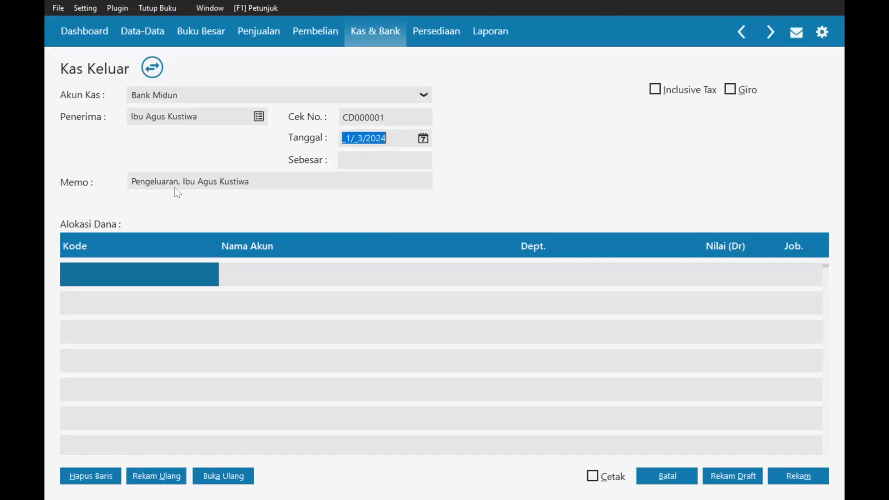
left_click_drag(132, 182, 181, 182)
key("ctrl+v")
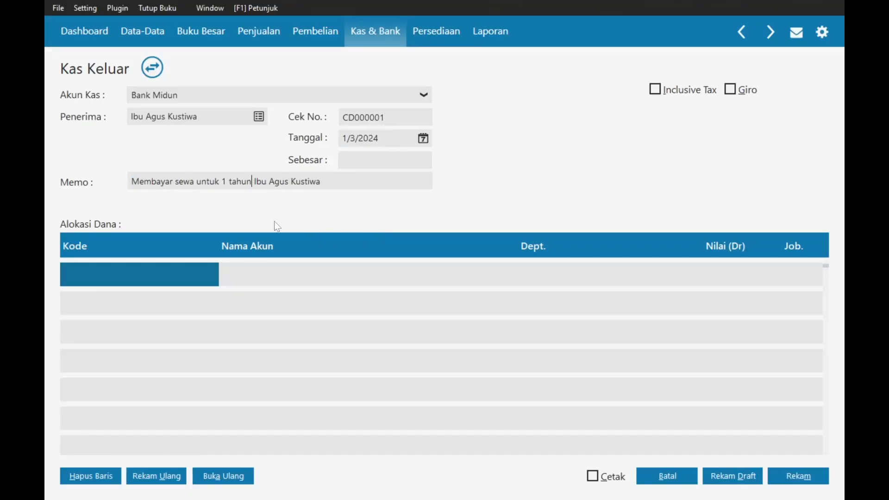
type("n")
key("BackSpace")
type("kepada")
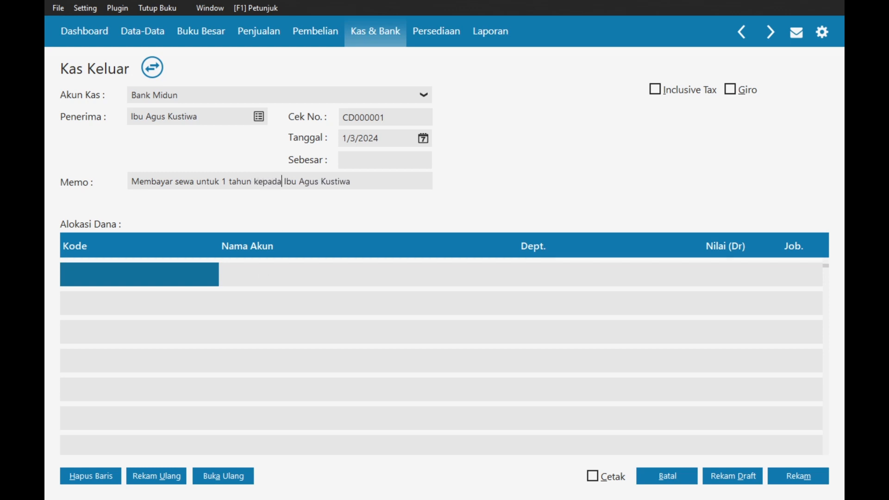
- Allocate 75,000,000 to the Sewa Dibayar di Muka account
left_click(116, 283)
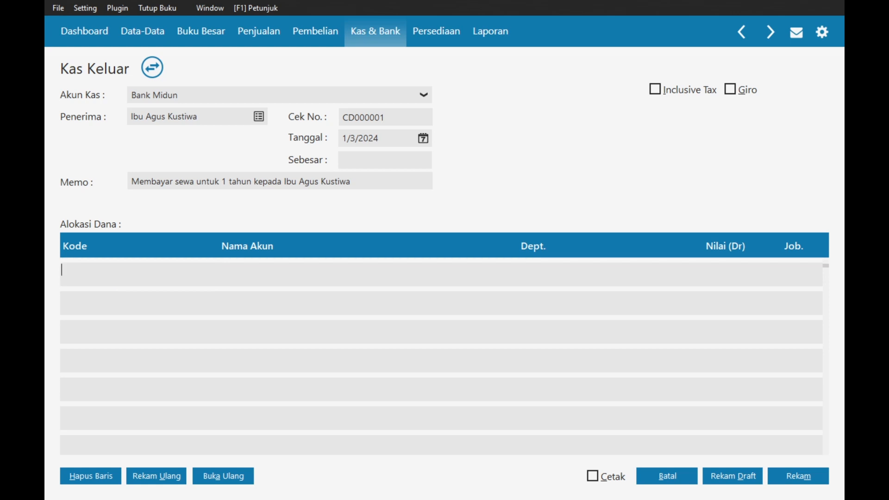
double_click(112, 279)
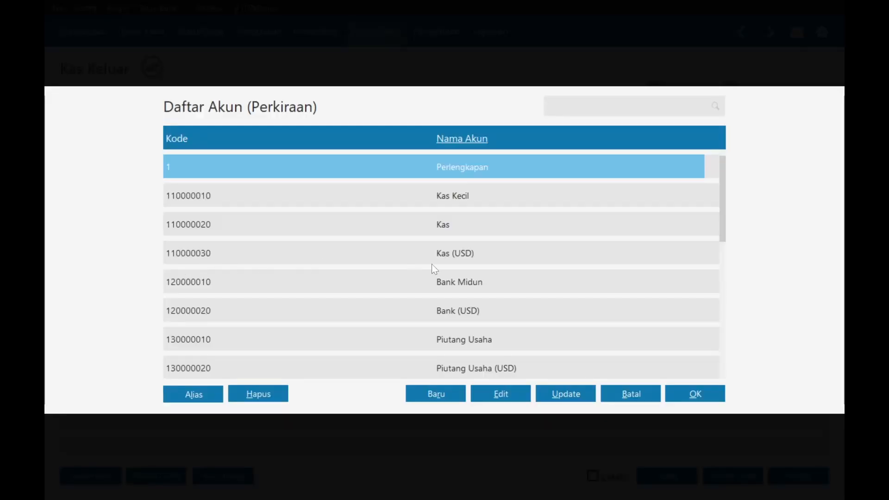
type("sewa")
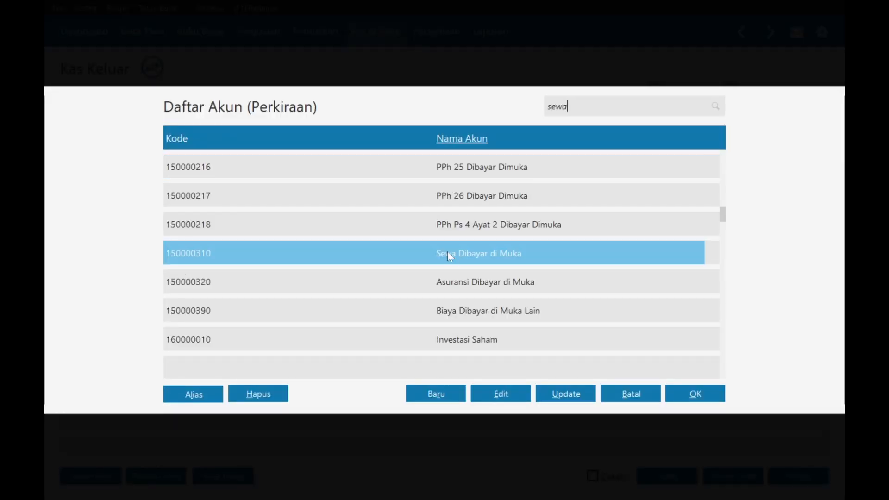
double_click(432, 255)
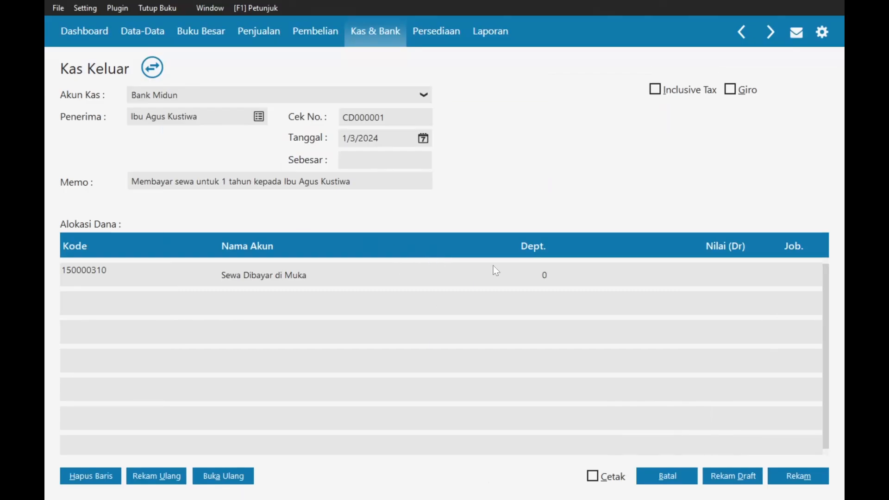
left_click(708, 277)
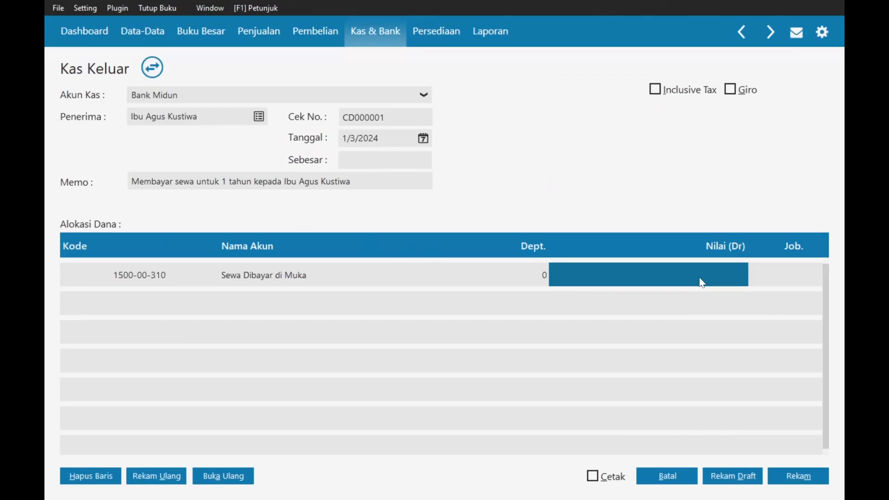
type("75000000")
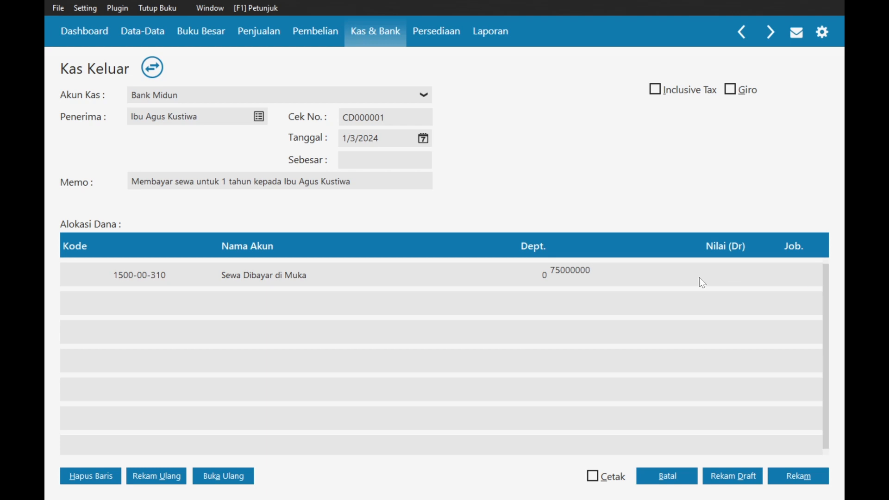
key("Return")
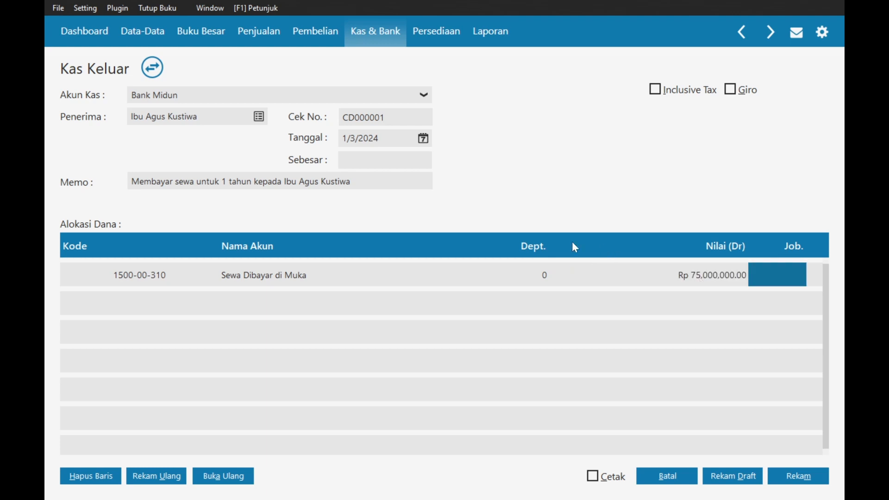
key("alt+Tab")
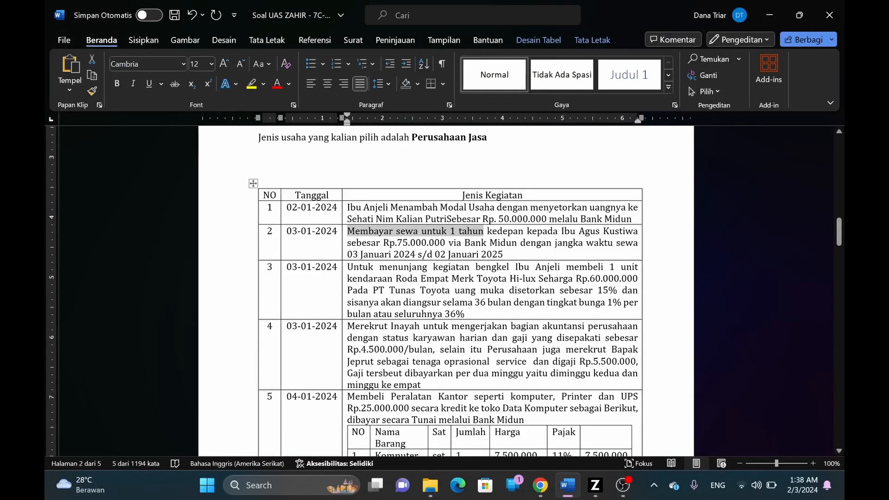
key("alt+Tab")
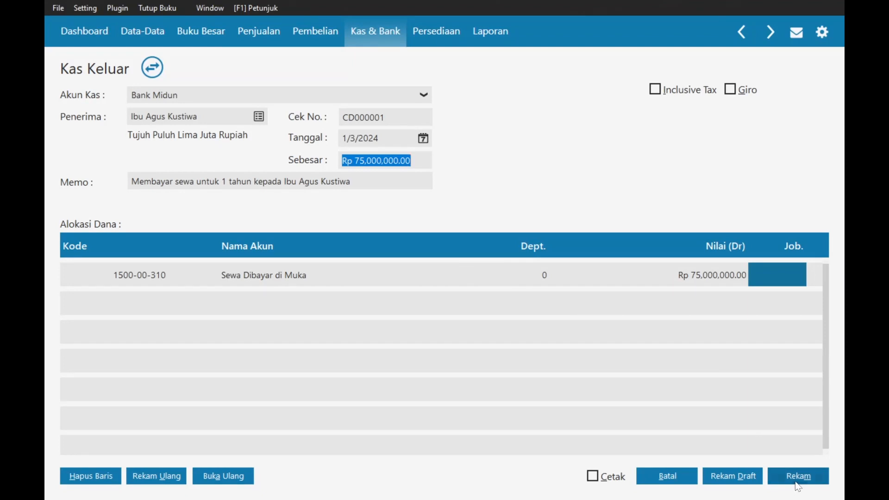
- Save payment CD000001, close the empty form, and open the Buku Besar section
left_click(797, 477)
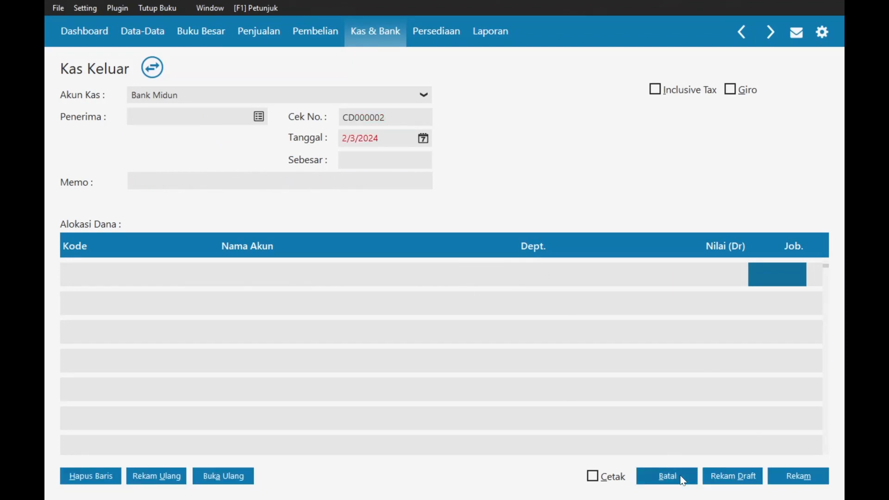
left_click(680, 477)
key("alt+Tab")
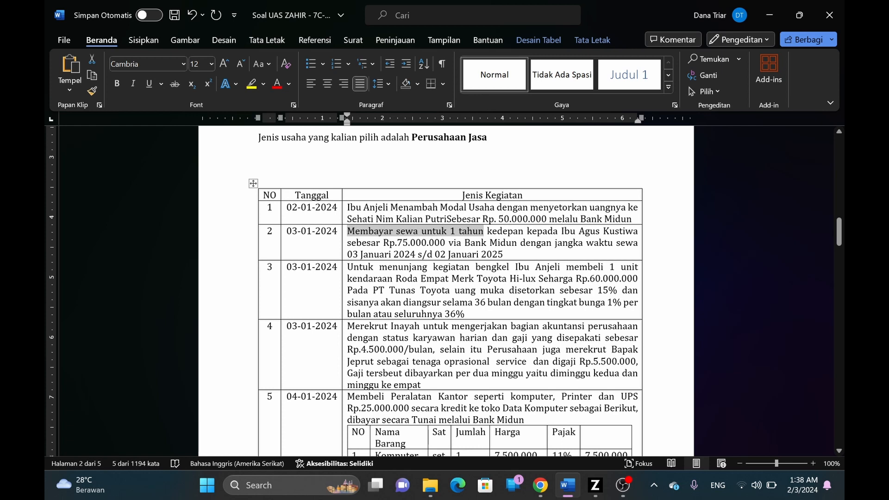
key("alt+Tab")
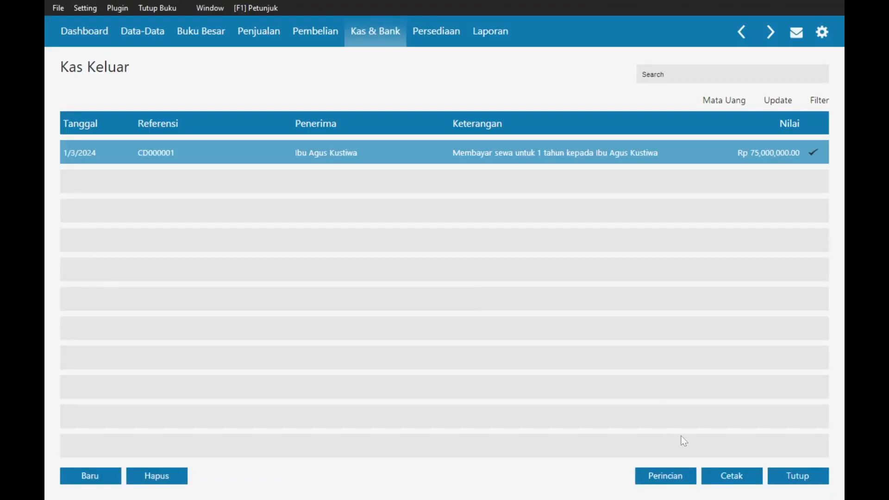
left_click(194, 34)
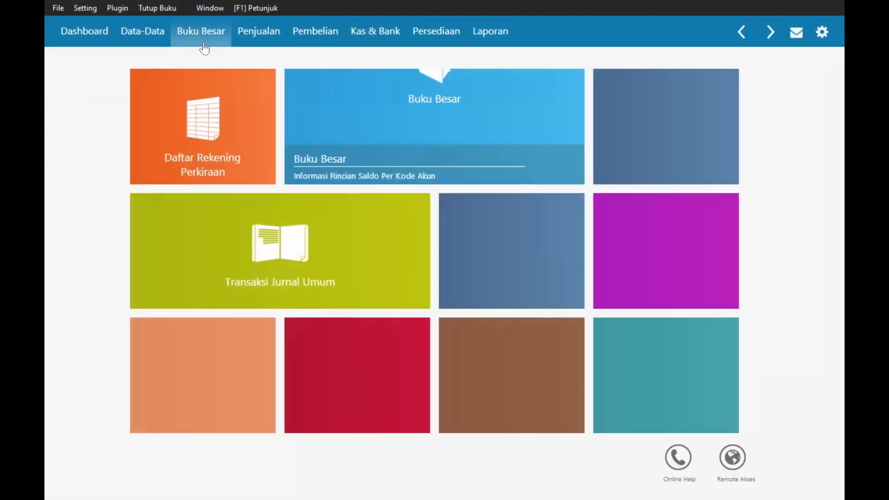
- Start a new general journal dated 1/3/2024
left_click(284, 246)
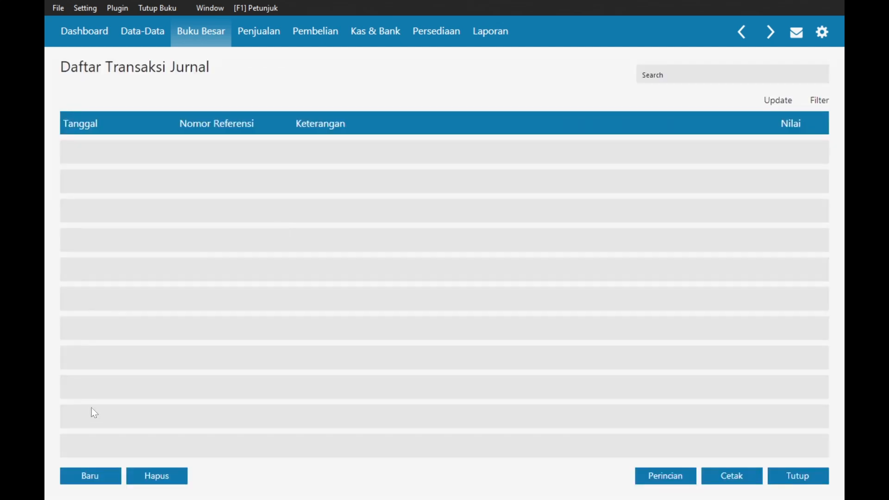
left_click(99, 476)
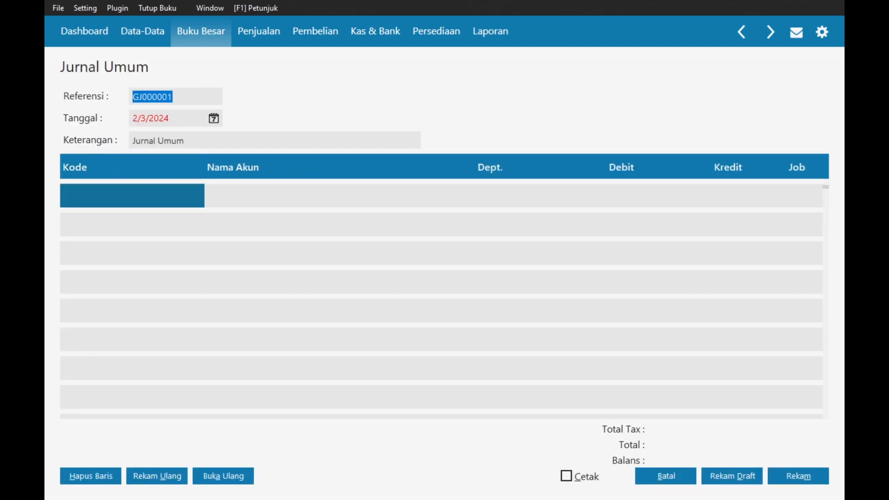
left_click(215, 118)
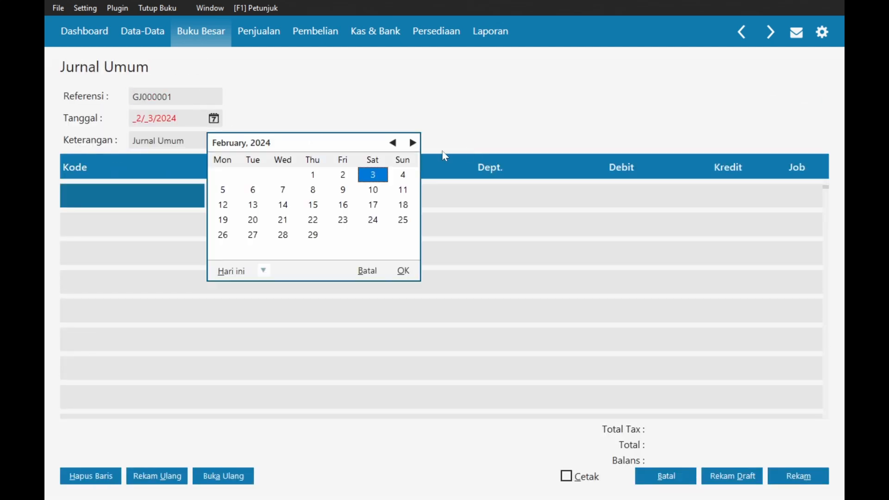
left_click(394, 143)
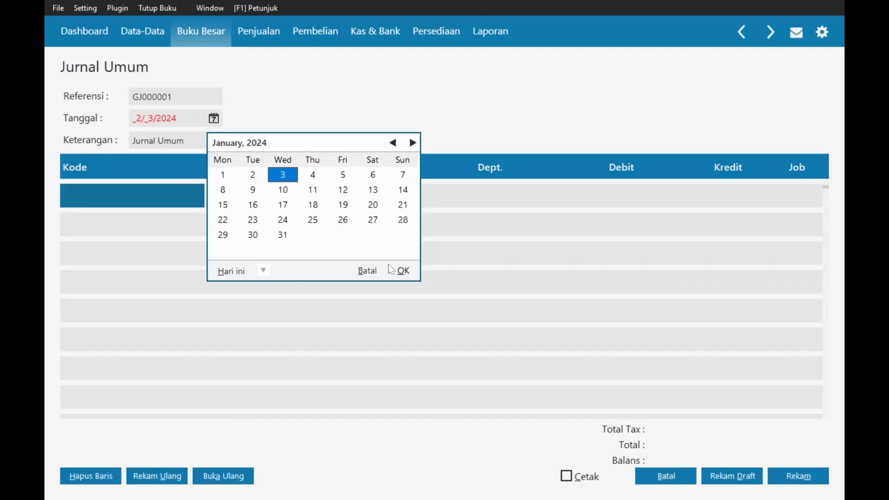
left_click(399, 270)
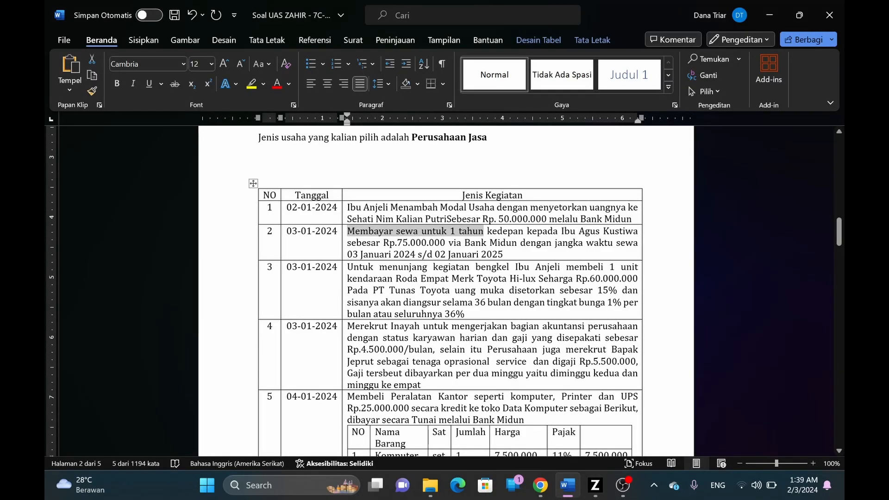
- Paste the vehicle purchase wording from Word as the description, capitalising its first letter
left_click_drag(567, 267, 537, 280)
key("ctrl+c")
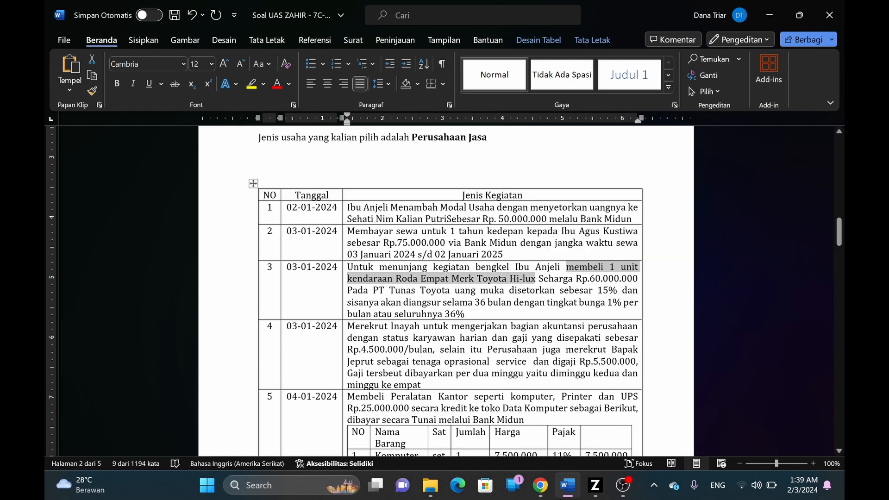
key("alt+Tab")
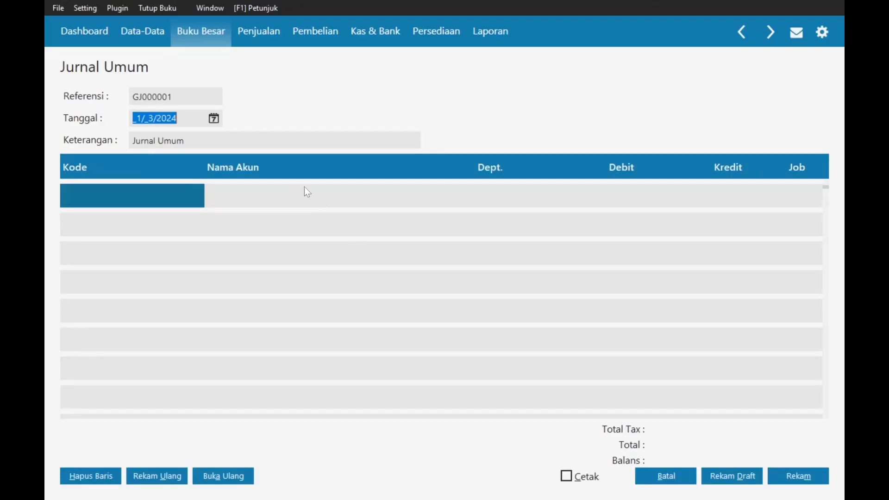
left_click(203, 143)
key("ctrl+v")
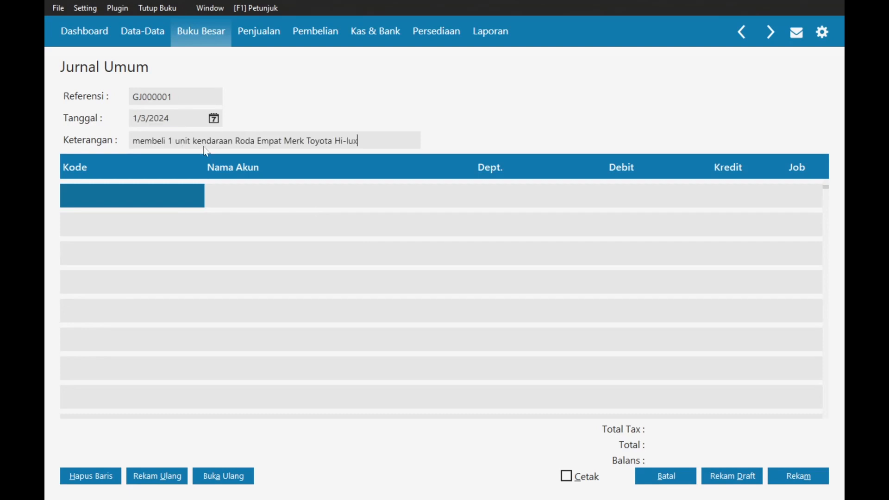
key("Home")
key("Delete")
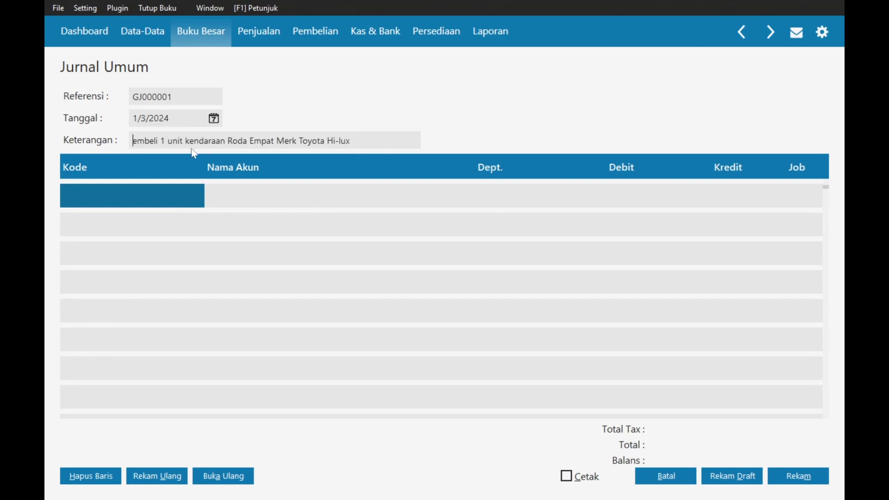
type("M")
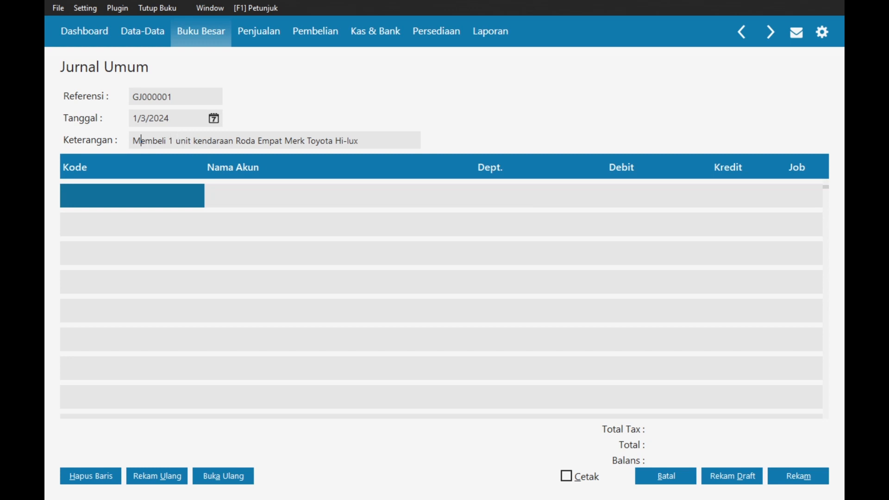
- Edit the description to read 'Membeli kendaraan Toyota Hi-lux kepada PT Tunas Toyota'
left_click_drag(168, 141, 282, 141)
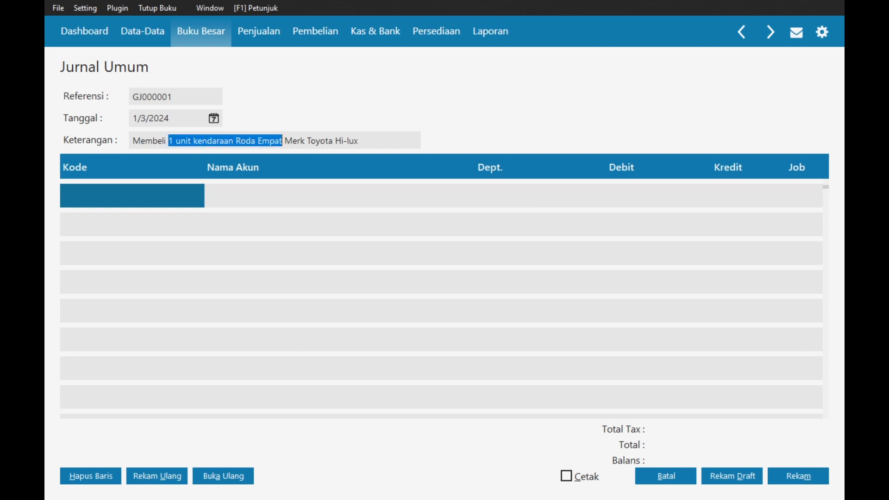
key("Delete")
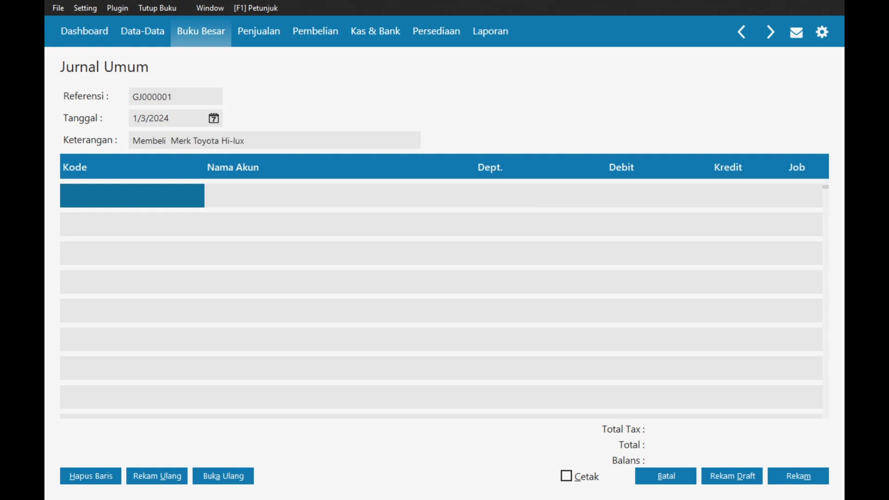
key("Delete")
type("kendaraa")
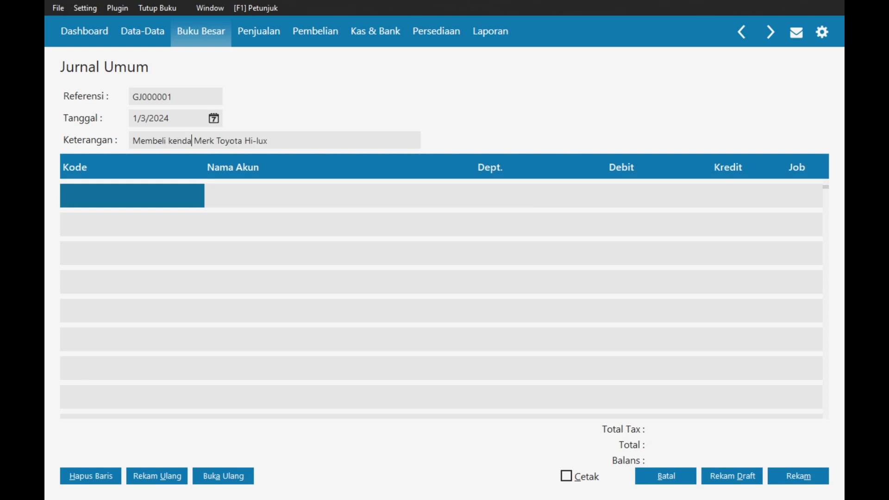
type("n")
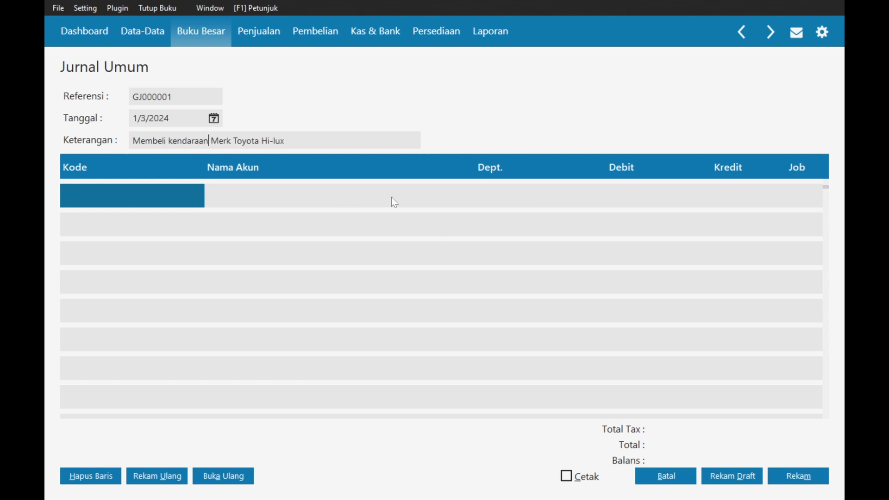
left_click_drag(233, 141, 211, 141)
key("BackSpace")
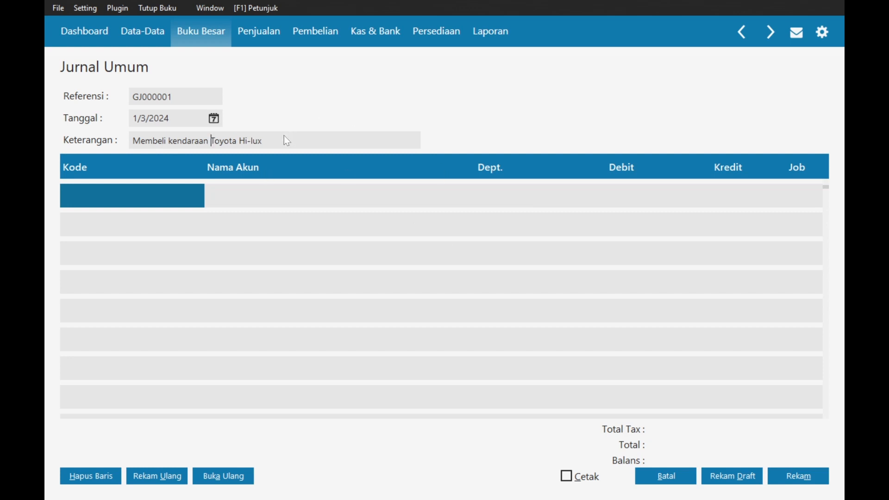
type("keap")
key("BackSpace")
key("BackSpace")
type("p.60.000.000 Pada PT Tunas Toyota")
key("alt+Tab")
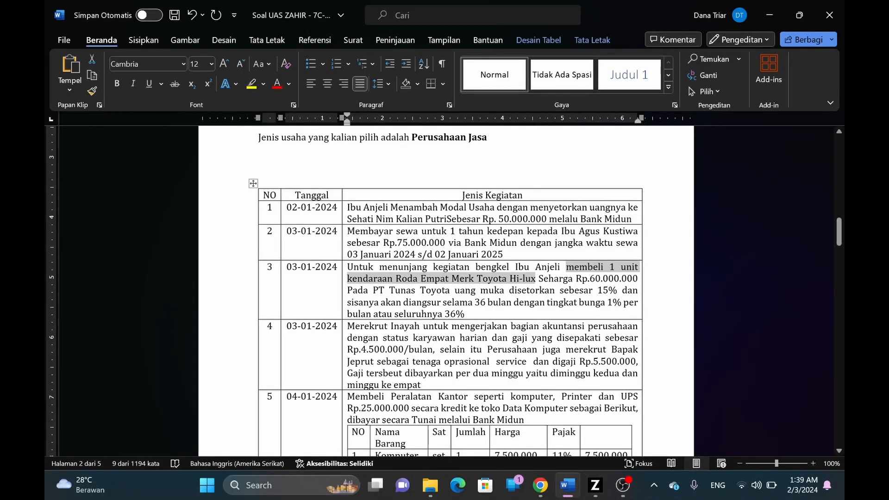
key("alt+Tab")
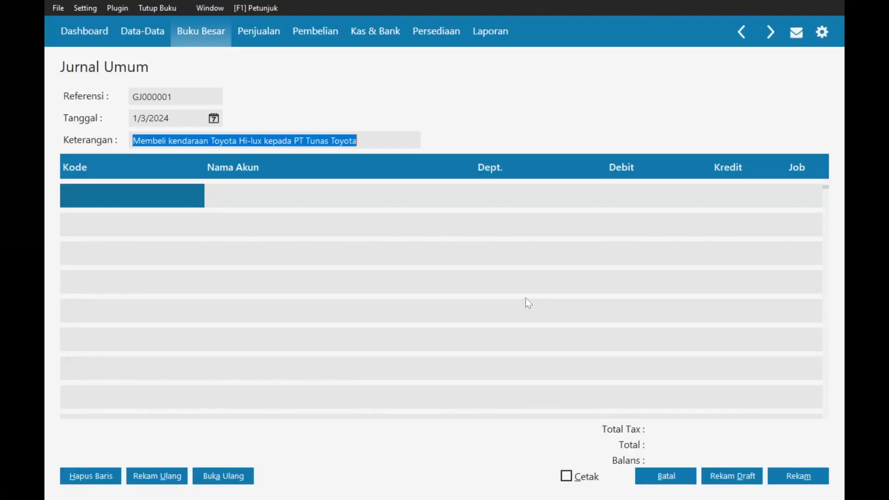
left_click(123, 196)
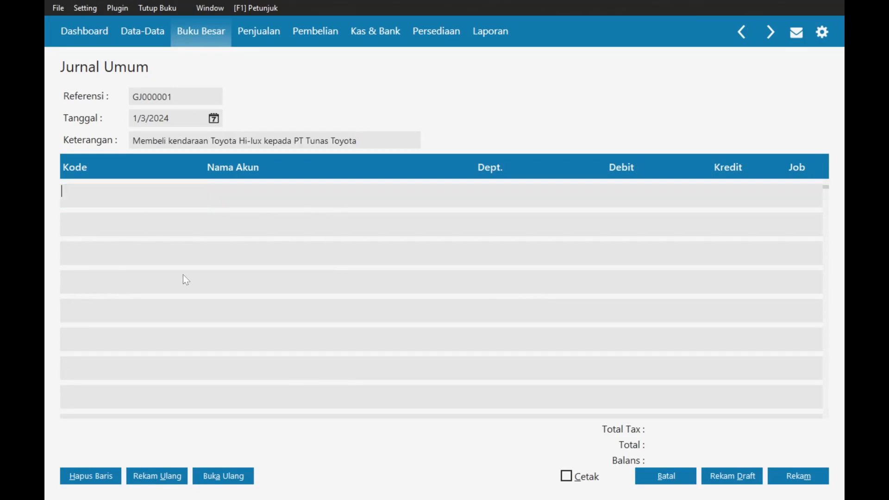
- Debit the Kendaraan account 60,000,000 on the journal's first row
double_click(117, 195)
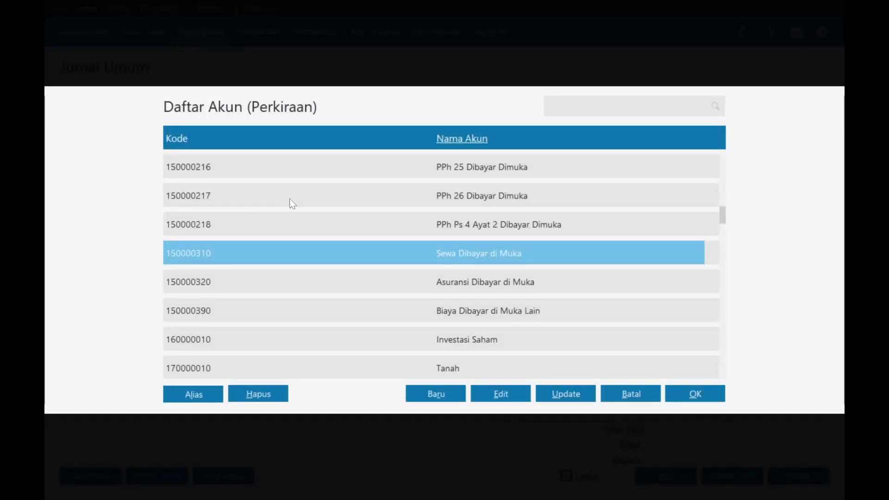
type("ke")
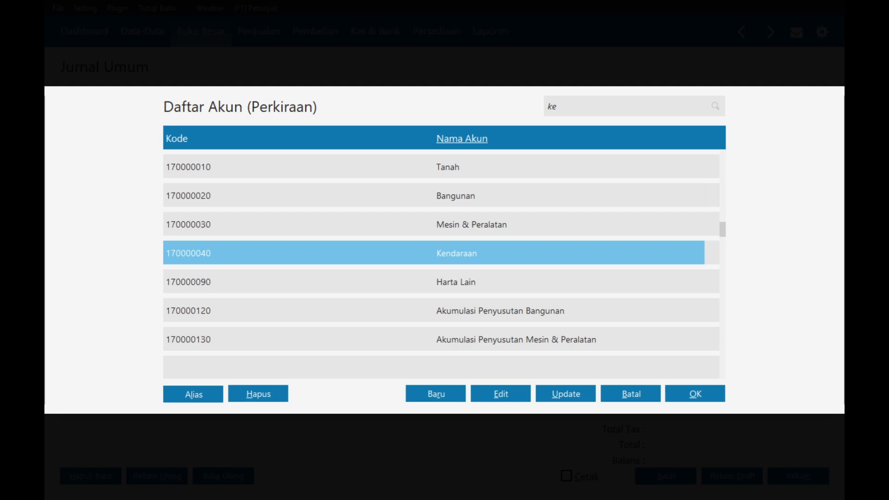
double_click(317, 250)
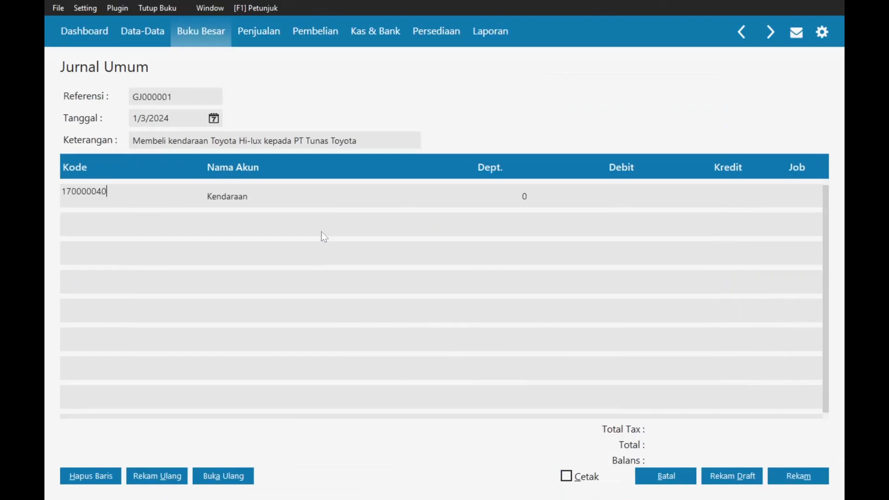
left_click(620, 202)
type("6")
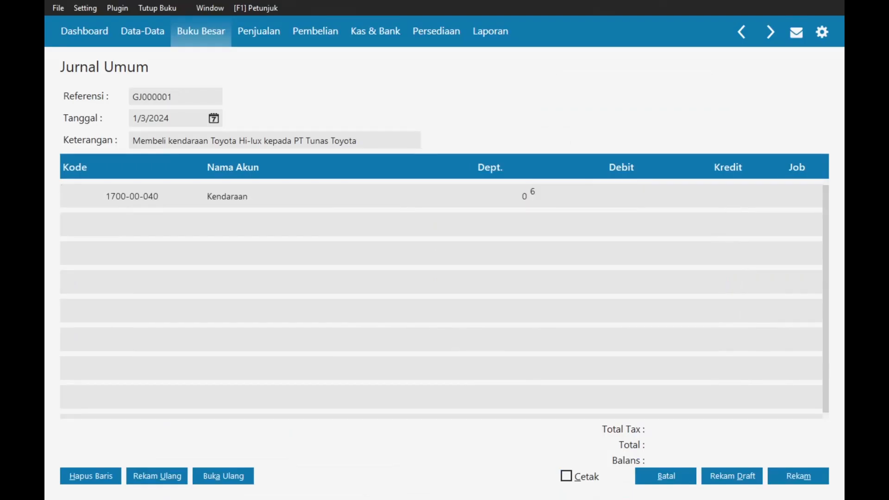
type("0000000")
key("Tab")
key("Tab")
key("Tab")
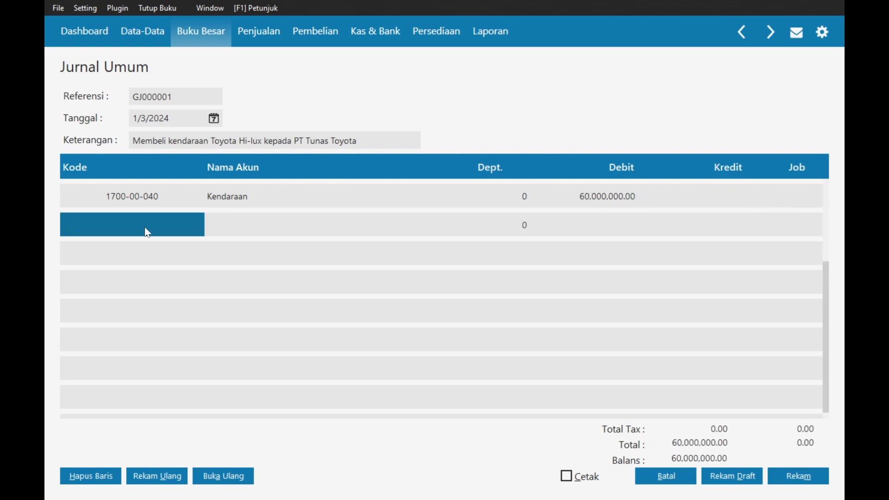
- Credit Bank Midun 9,000,000 on the second row
left_click(145, 227)
double_click(153, 227)
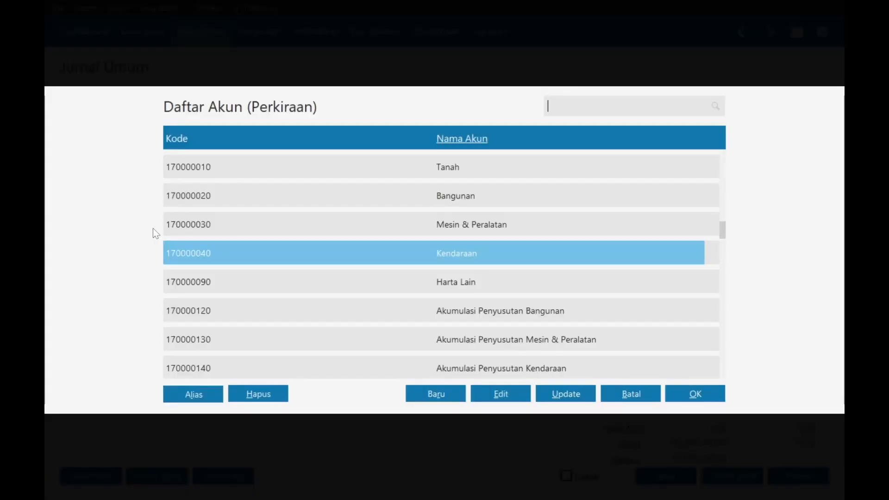
scroll(371, 235, "up", 6)
scroll(374, 239, "up", 3)
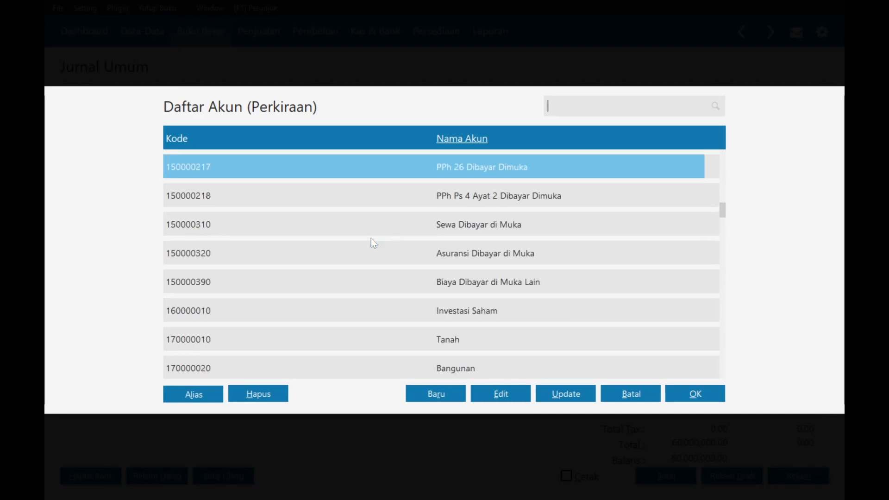
type("ban")
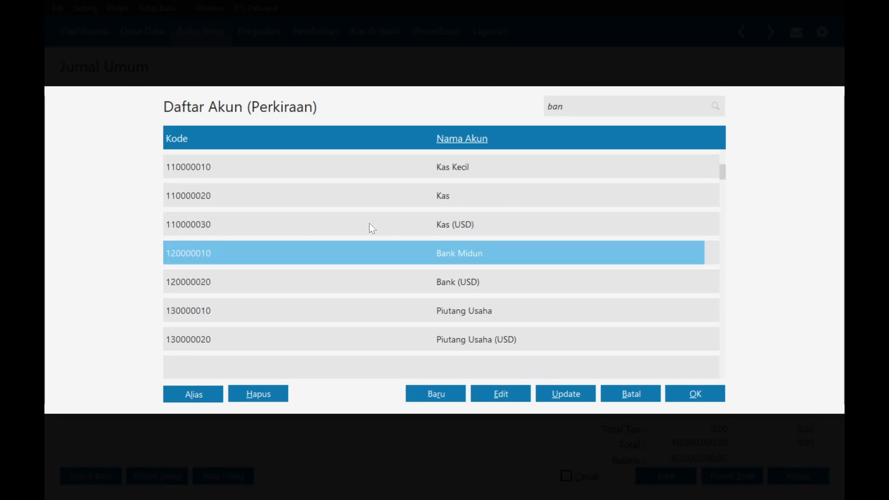
double_click(366, 256)
left_click(607, 226)
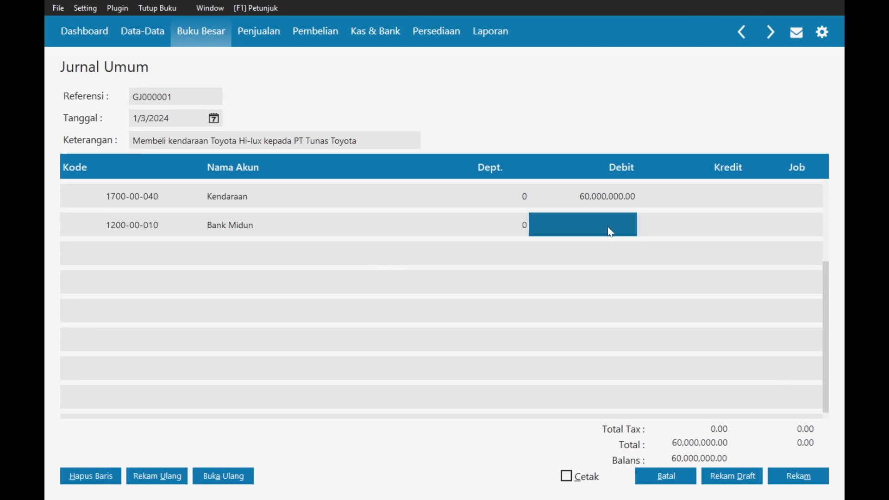
key("Tab")
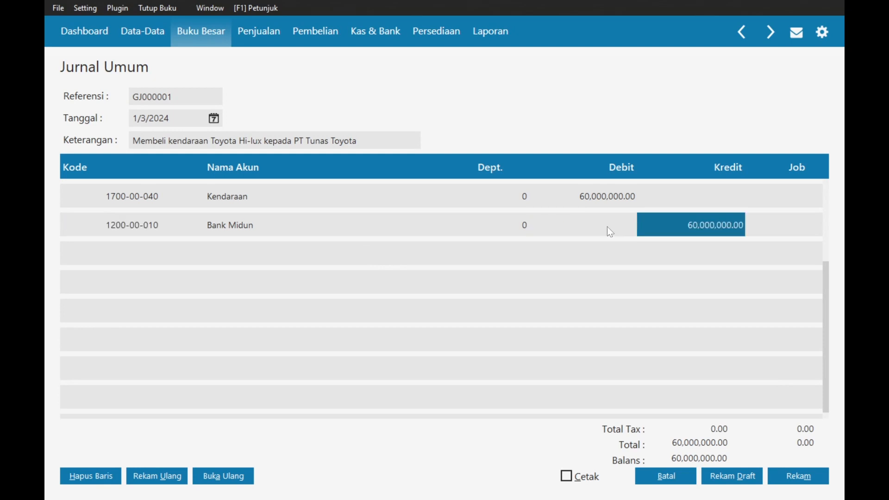
left_click(607, 227)
type("9000000")
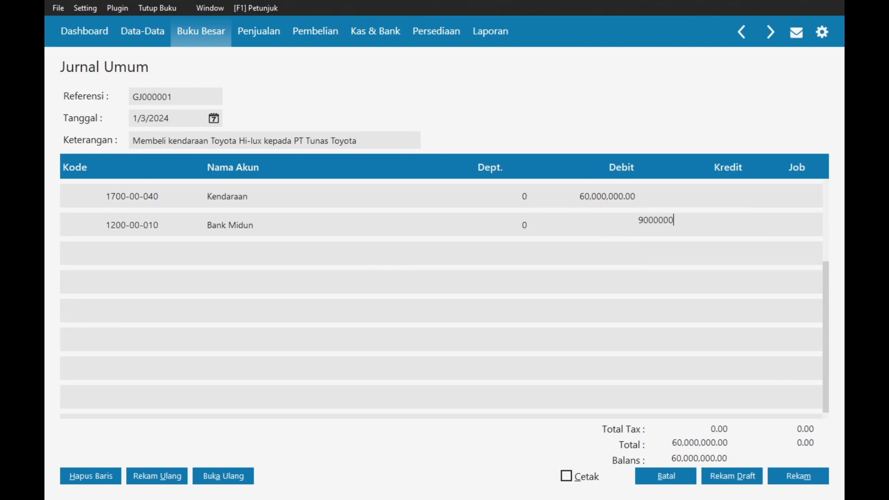
key("Return")
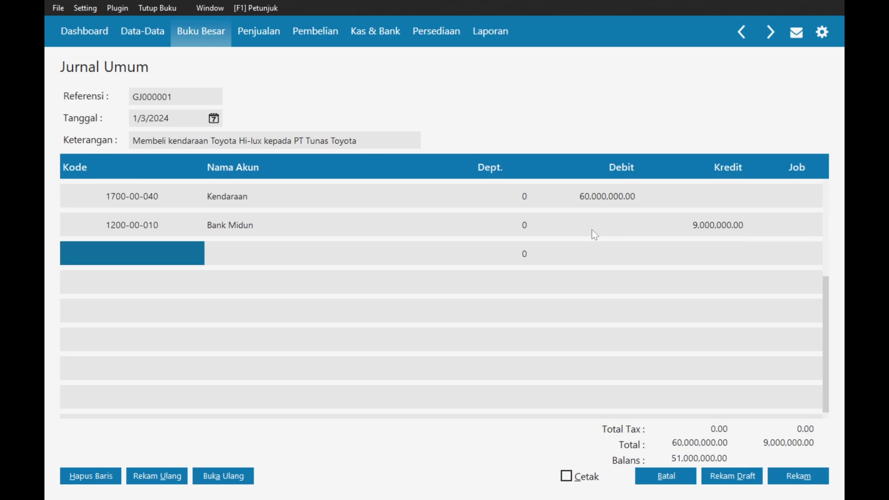
left_click(145, 250)
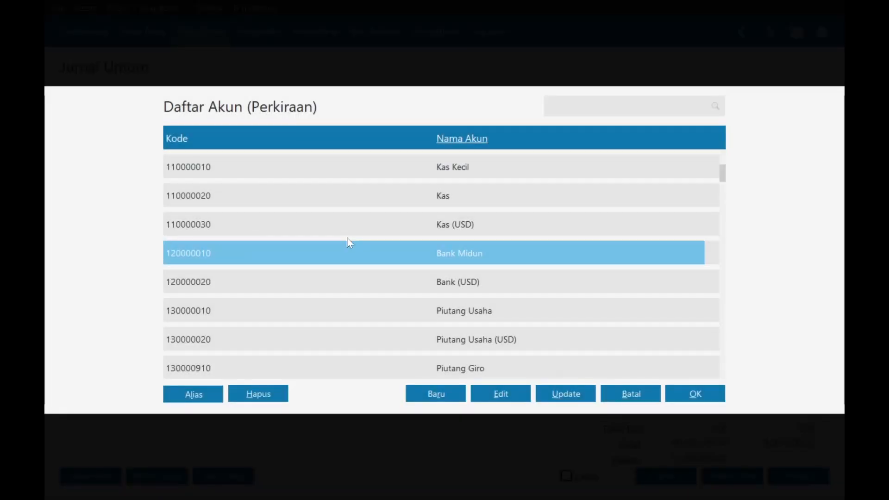
- Browse the liability accounts, then begin a new account classified as Utang Usaha
key("Down")
key("Down")
key("Down")
key("Down")
key("Down")
key("Down")
key("Down")
key("Down")
key("Down")
key("Down")
key("Down")
key("Down")
key("Down")
key("Down")
key("Down")
key("Down")
key("Down")
key("Down")
key("Down")
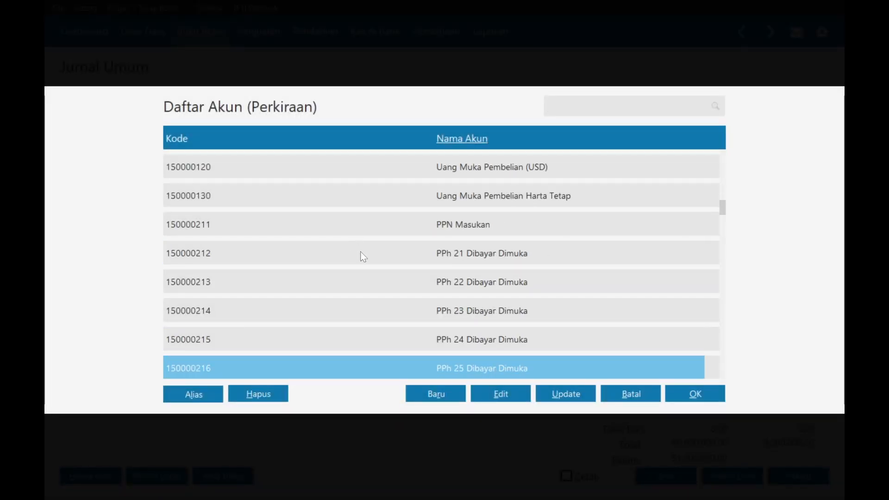
key("Down")
key("Down")
key("Down")
key("Down")
key("Down")
key("Down")
key("Down")
key("Down")
key("Down")
key("Down")
key("Down")
key("Down")
key("Down")
key("Down")
key("Down")
key("Down")
key("Down")
key("Down")
key("Down")
key("Down")
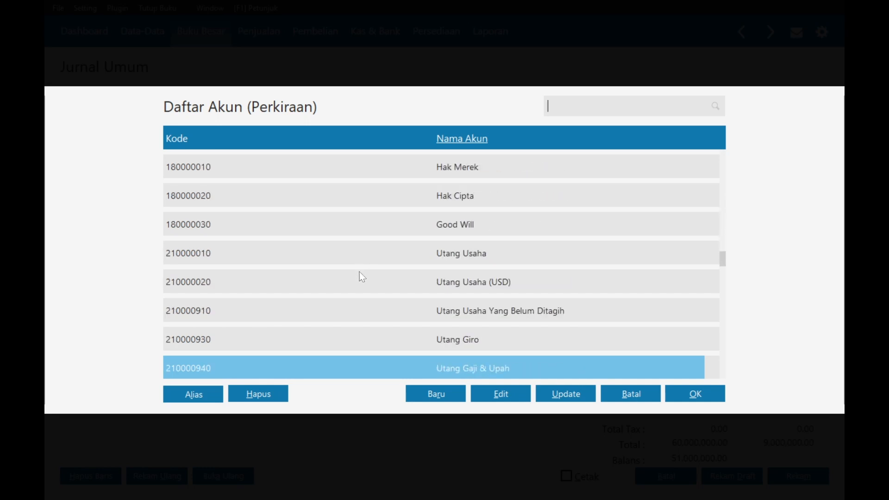
key("Down")
key("Down")
key("Down")
key("Down")
key("Down")
key("Down")
key("Down")
key("Down")
key("Down")
key("Down")
key("Down")
key("Down")
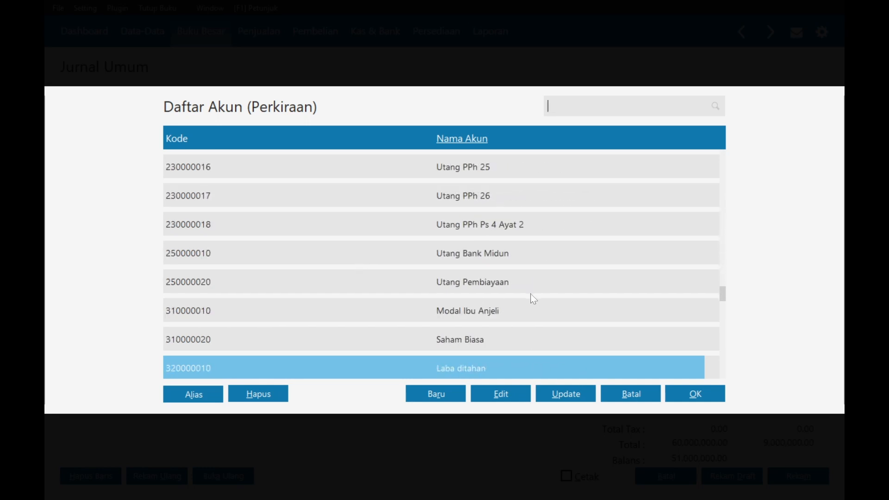
key("Down")
key("Up")
key("Up")
key("Up")
key("Up")
key("Up")
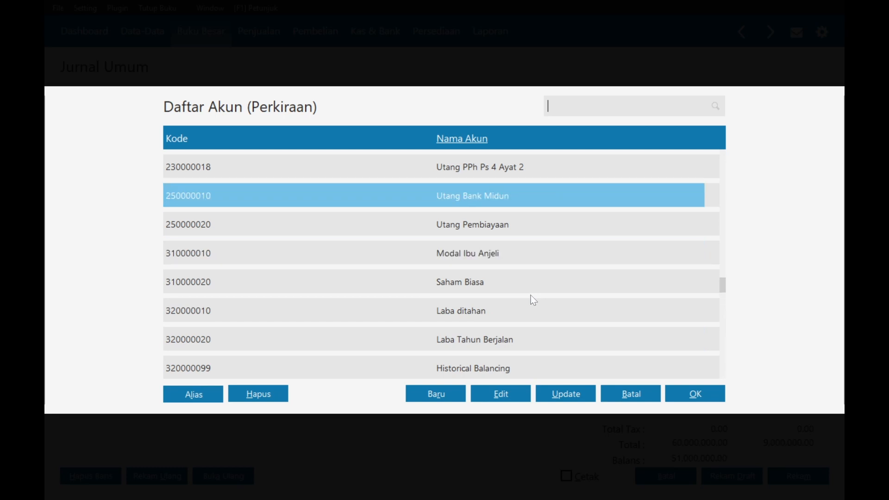
key("Down")
key("Down")
left_click(436, 396)
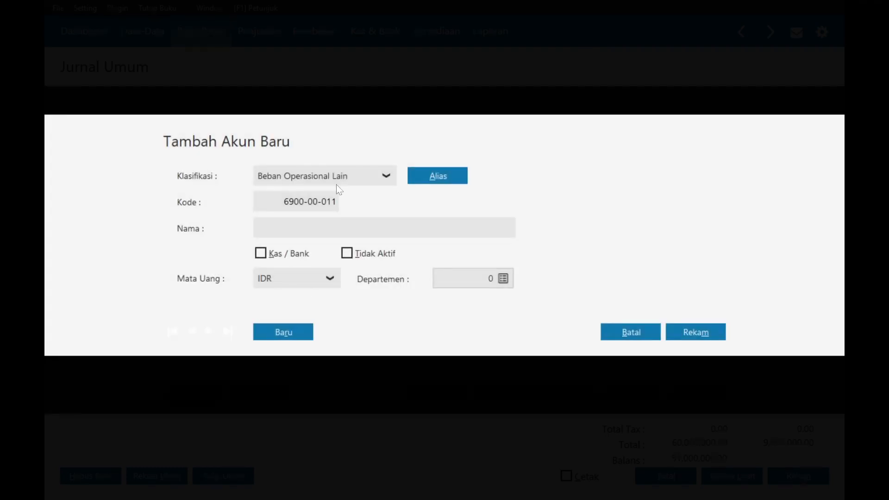
left_click(384, 177)
key("Down")
key("Down")
key("Down")
key("Down")
key("Down")
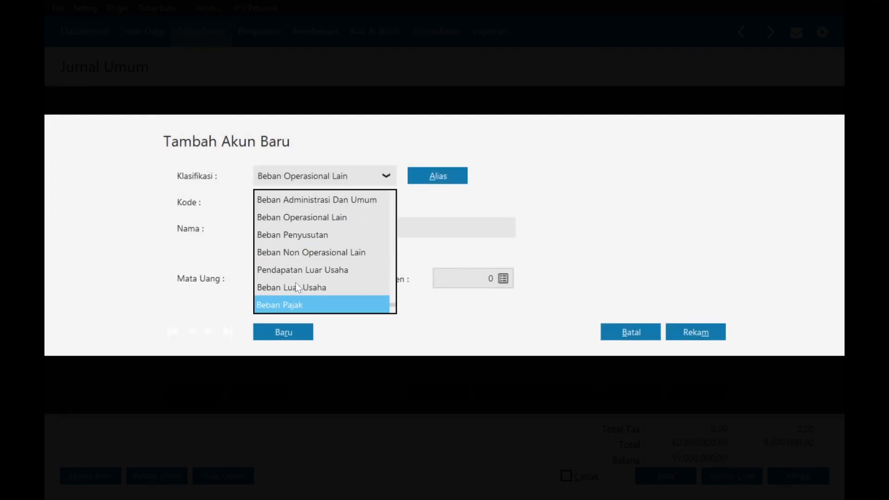
key("Up")
key("Up")
key("Up")
key("Up")
key("Up")
key("Up")
key("Up")
key("Up")
key("Up")
key("Up")
key("Up")
key("Up")
key("Up")
key("Up")
key("Up")
key("Up")
key("Up")
key("Up")
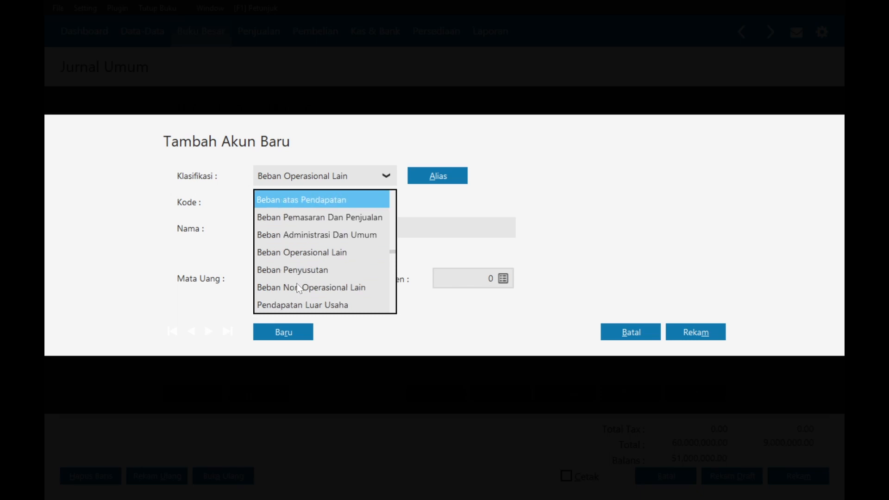
key("Up")
key("Up")
key("Up")
key("Up")
key("Up")
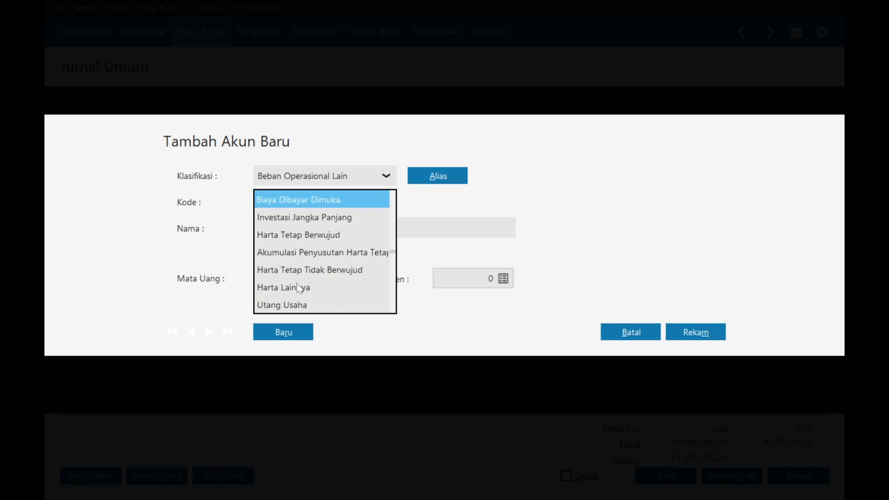
key("Down")
key("Down")
left_click(297, 304)
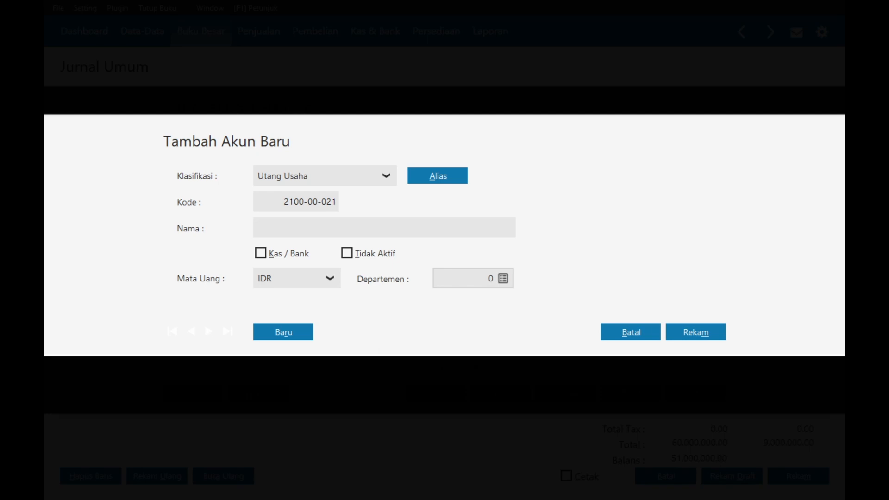
- Name it 'Beban Sewa Guna Usaha Jangka Pendek', save it as 2100-00-021, and place it on row three
type("Beban Sewa Guna Usaha Jang")
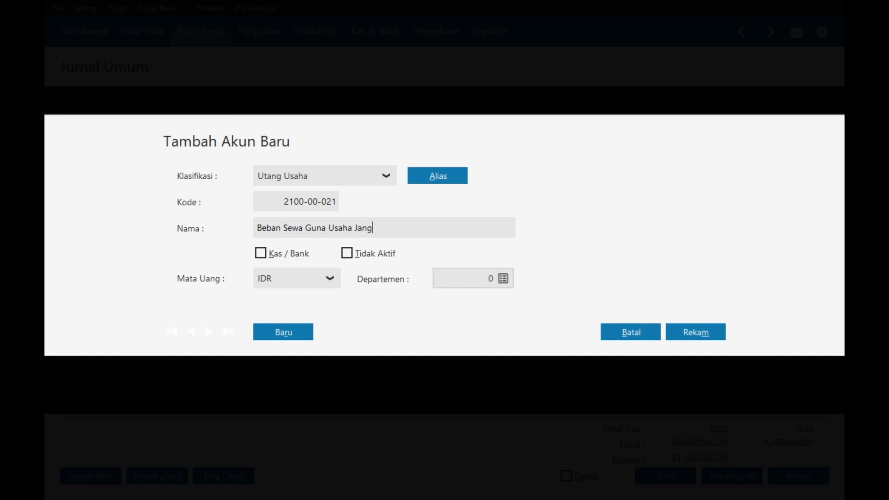
type("ka Pendek")
left_click(690, 332)
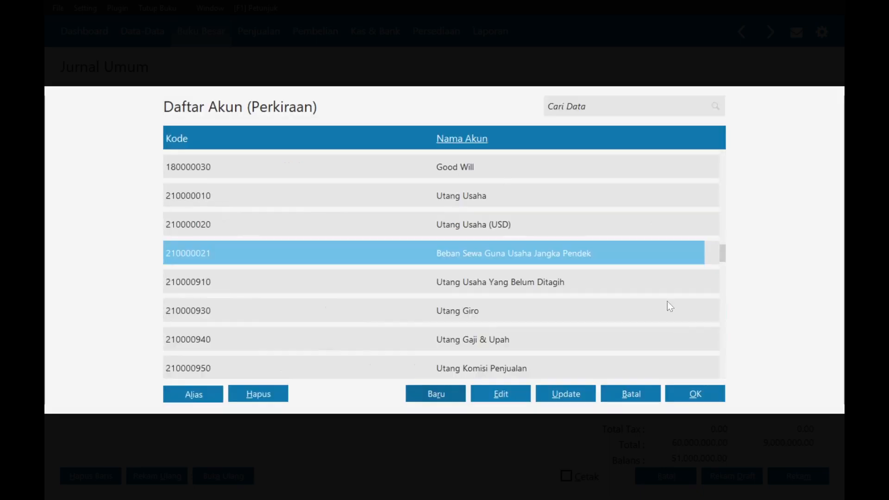
double_click(467, 256)
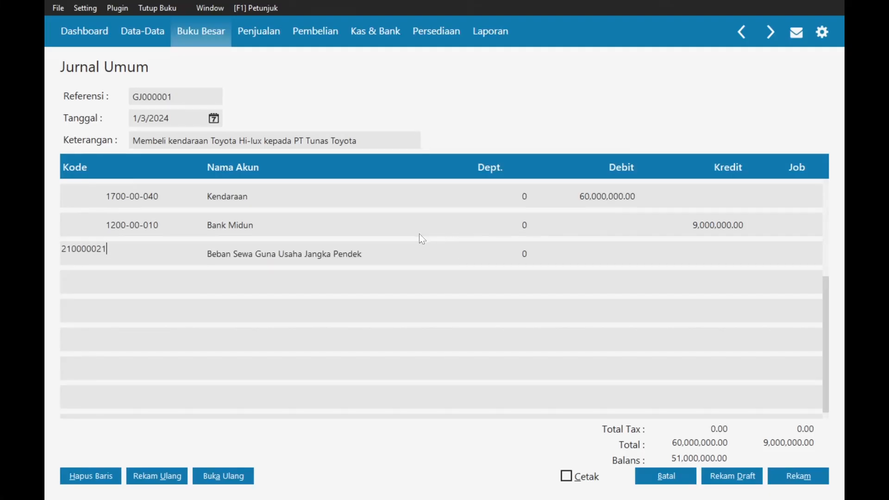
- Credit 51,000,000 on row three, record GJ000001, dismiss the warning, and close the blank journal
key("Tab")
key("Tab")
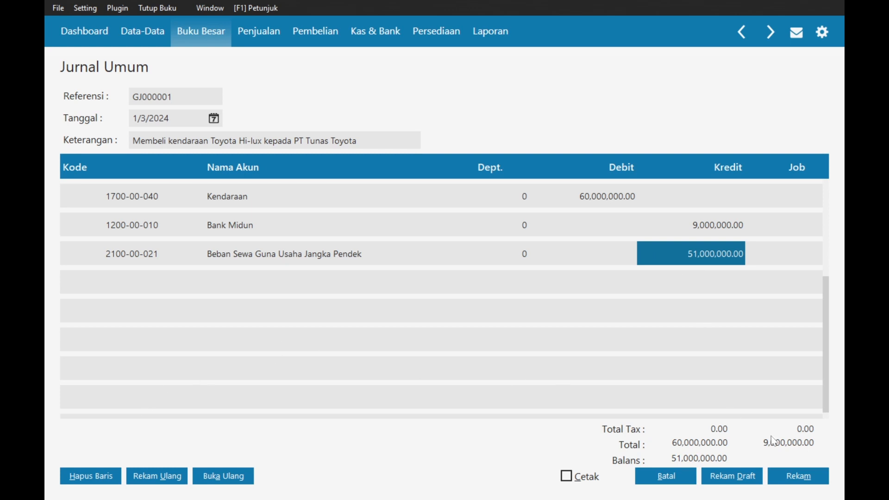
left_click(804, 482)
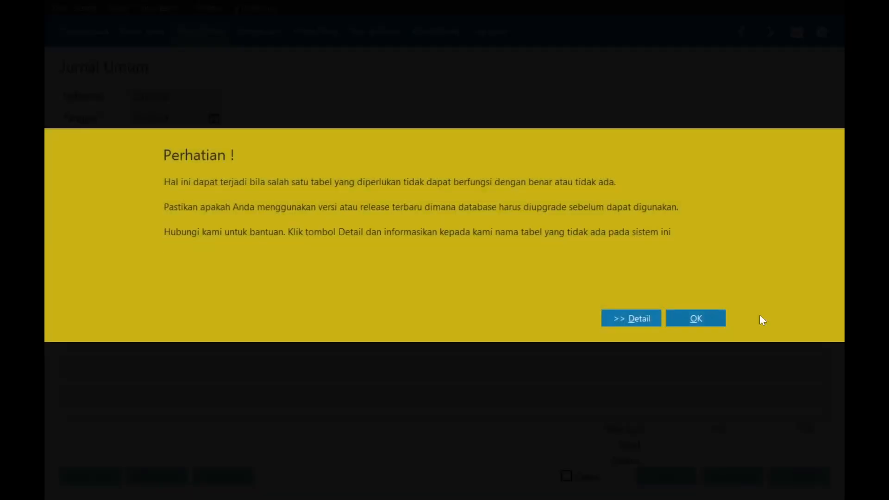
left_click(723, 318)
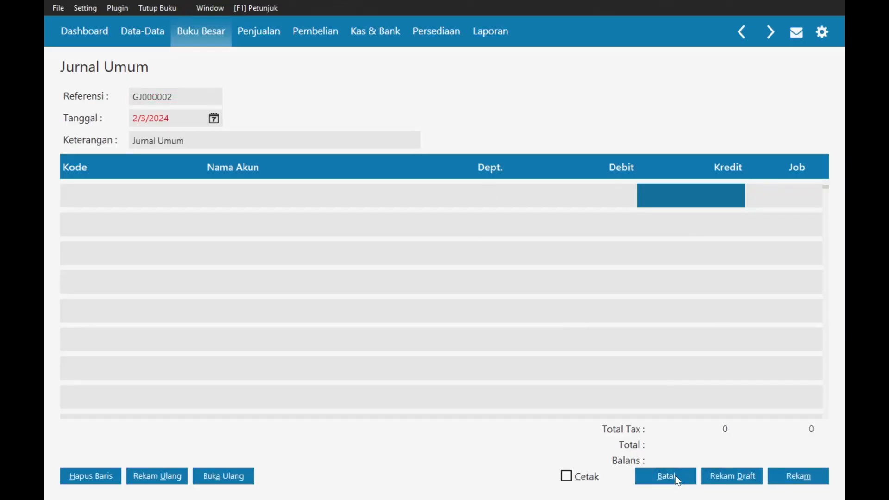
left_click(678, 480)
key("alt+Tab")
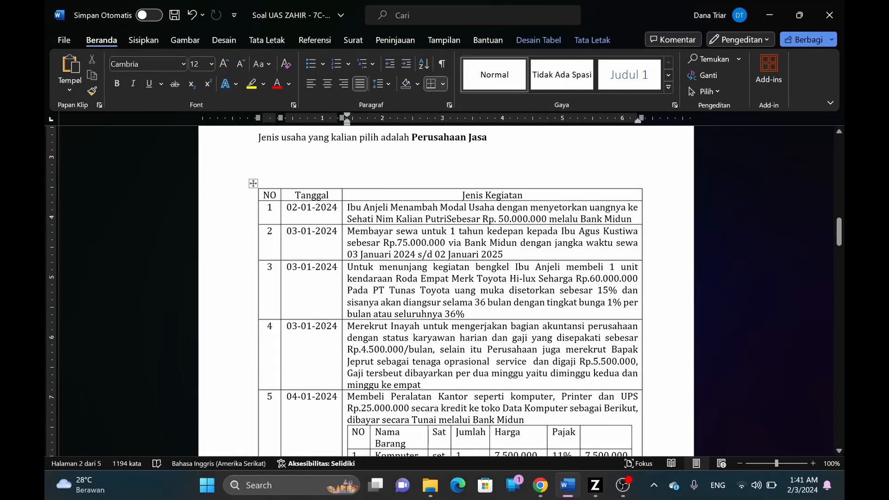
- Scroll the Word transaction table down to row 8, then return to Zahir's journal list
scroll(345, 275, "down", 2)
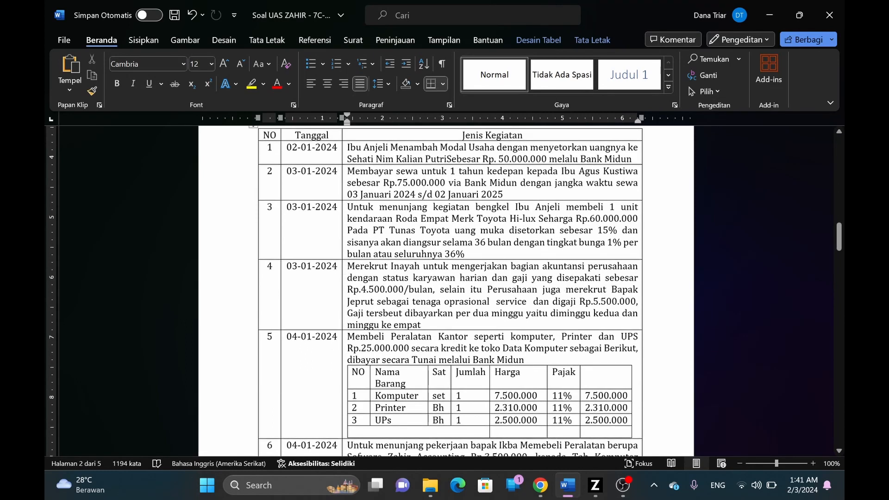
scroll(450, 291, "down", 1)
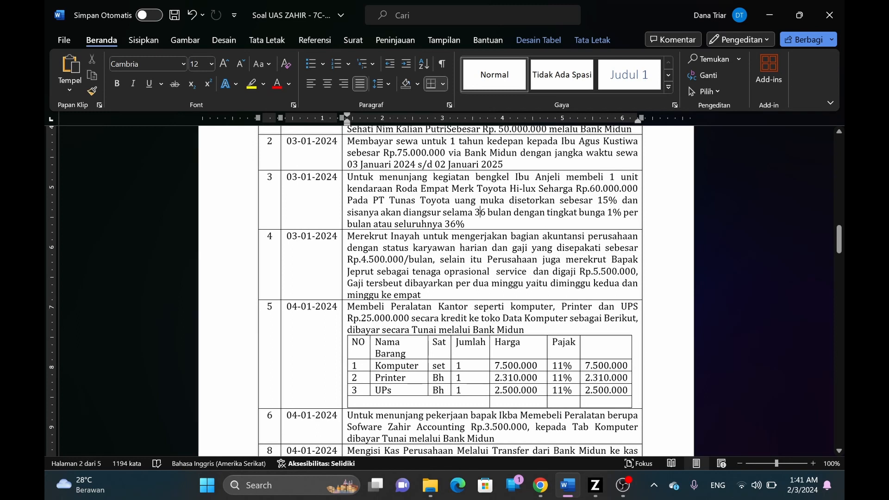
left_click_drag(347, 237, 502, 295)
left_click(502, 295)
scroll(312, 298, "down", 1)
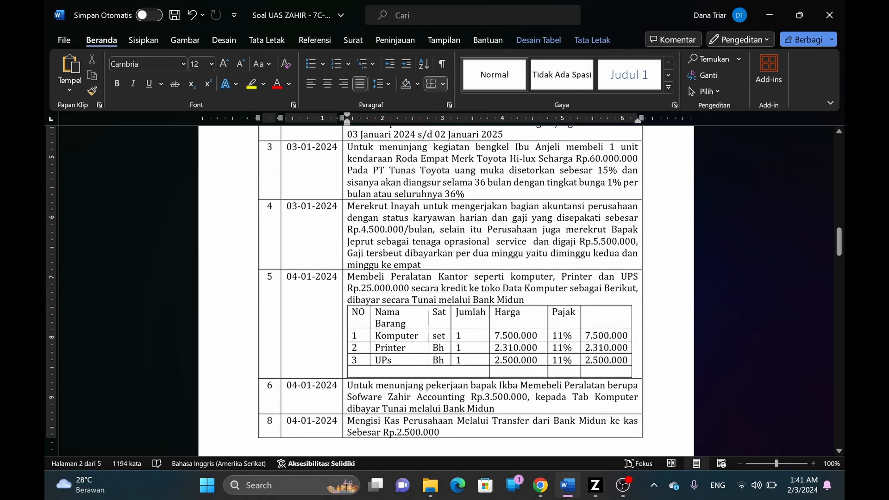
scroll(450, 283, "down", 1)
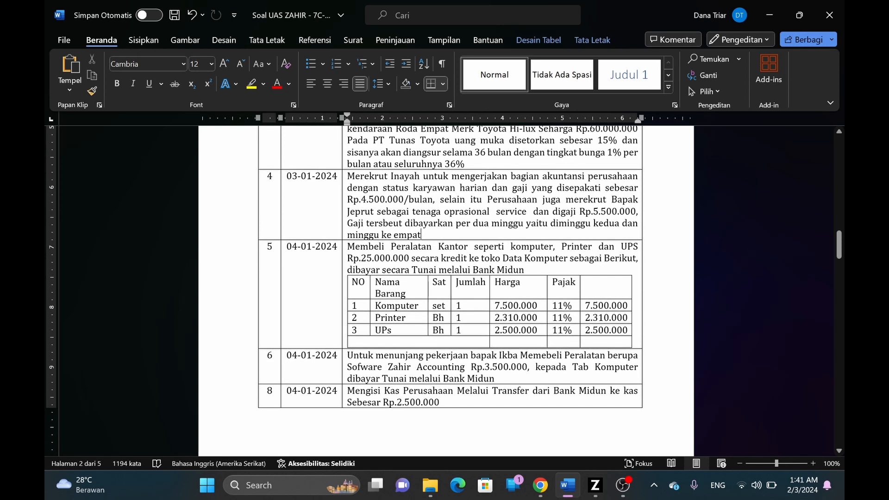
left_click(287, 247)
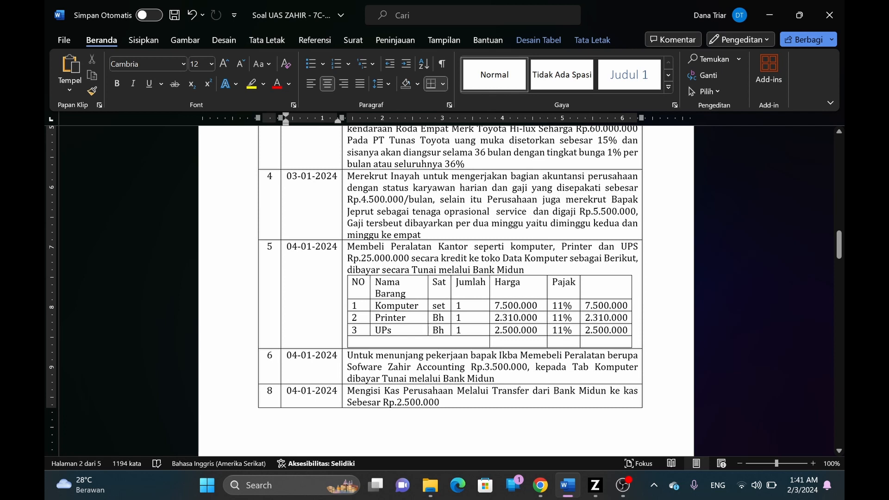
key("alt+Tab")
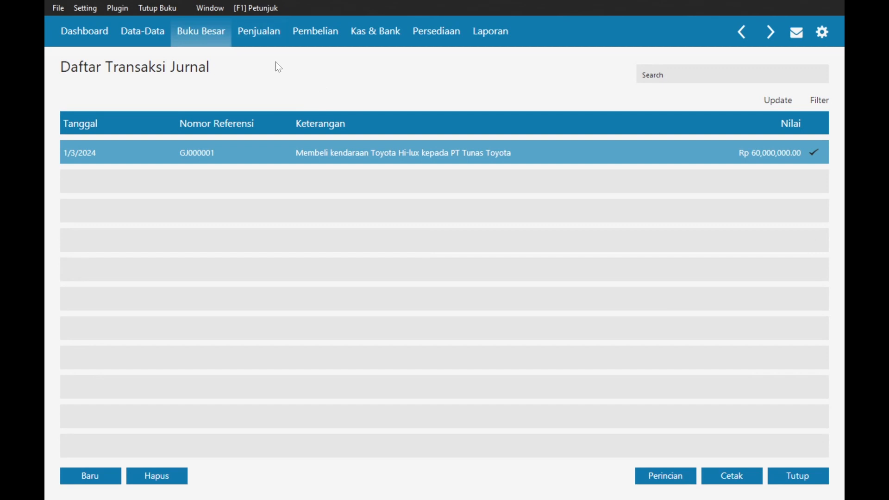
- Go to the Pembelian section and open the Invoice Pembelian list
left_click(314, 33)
key("alt+Tab")
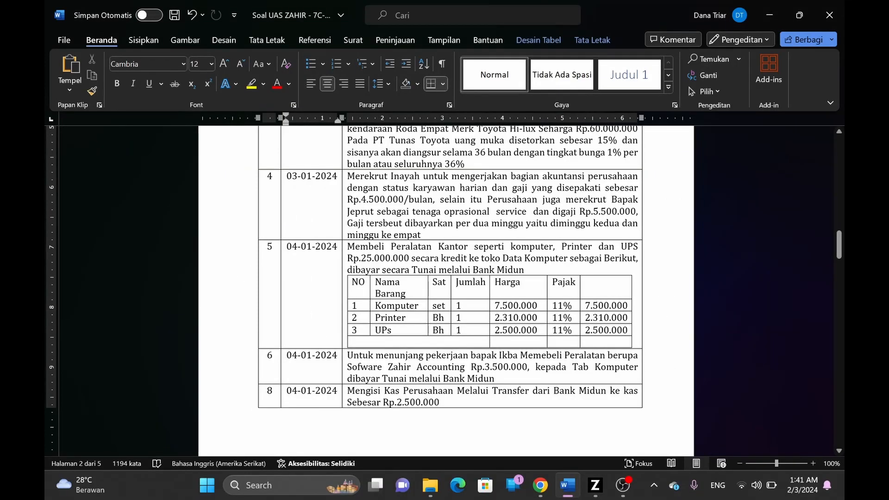
key("alt+Tab")
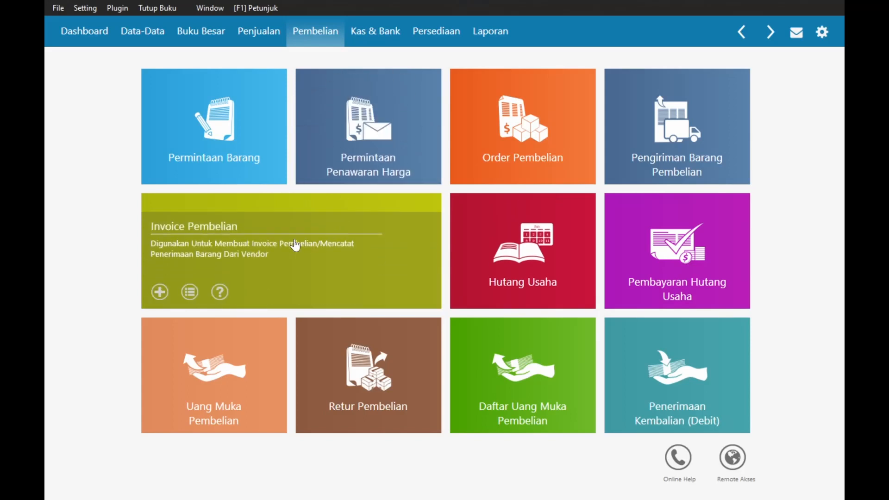
left_click(295, 245)
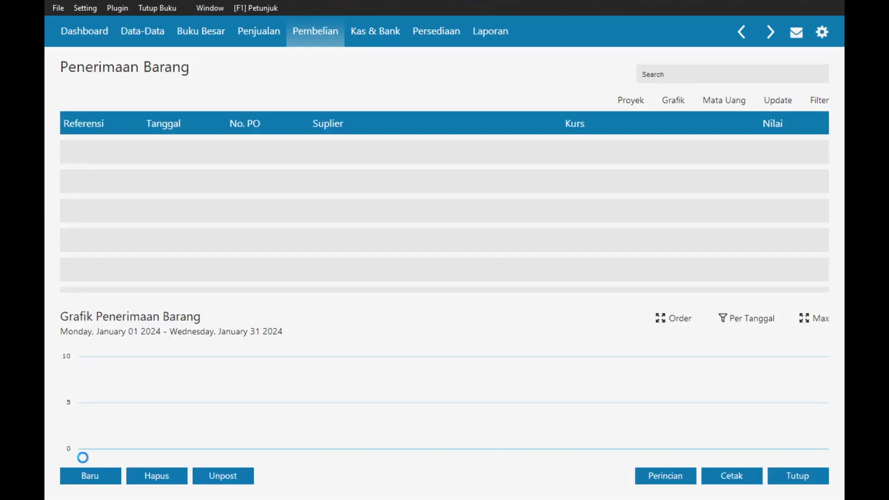
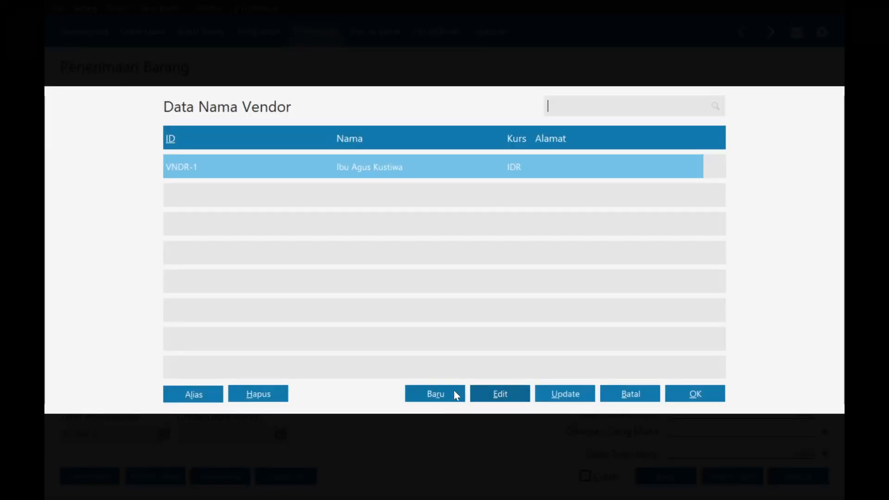
- Add Toko Data Komputer as vendor VNDR-2 despite the missing NPWP, and select it as supplier
left_click(446, 398)
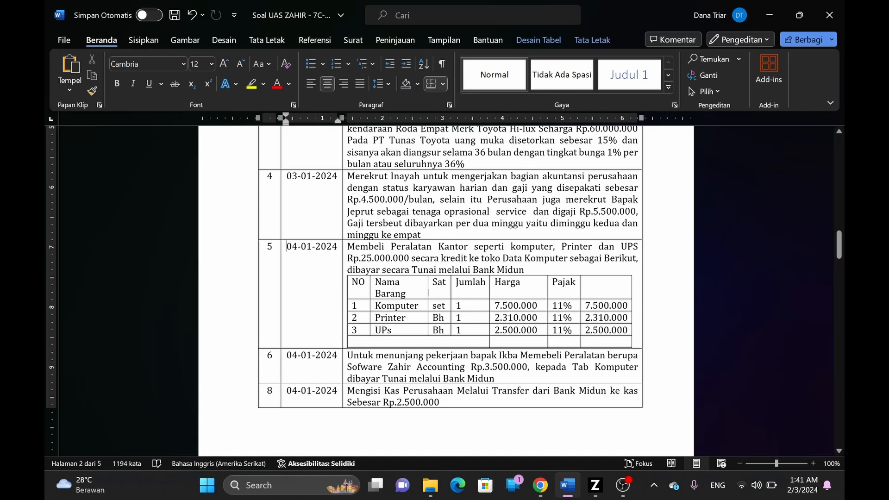
key("alt+Tab")
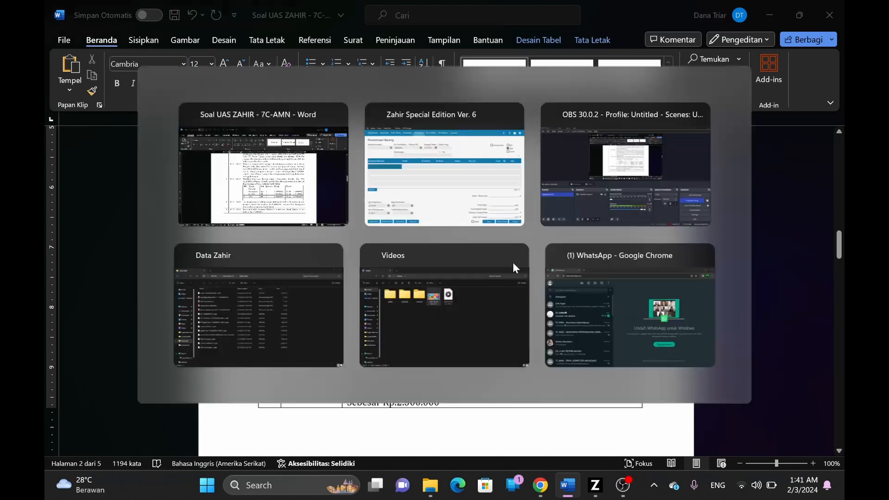
key("Tab")
type("Toko Data")
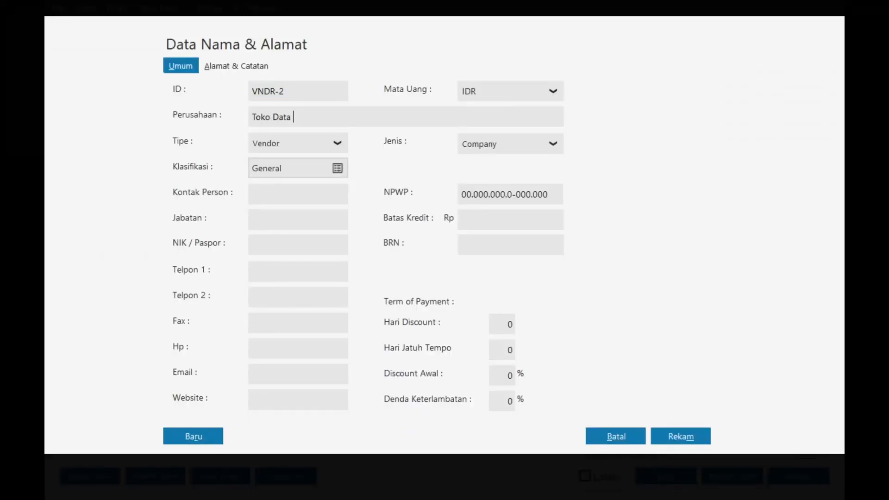
type(" Komputer")
left_click(674, 440)
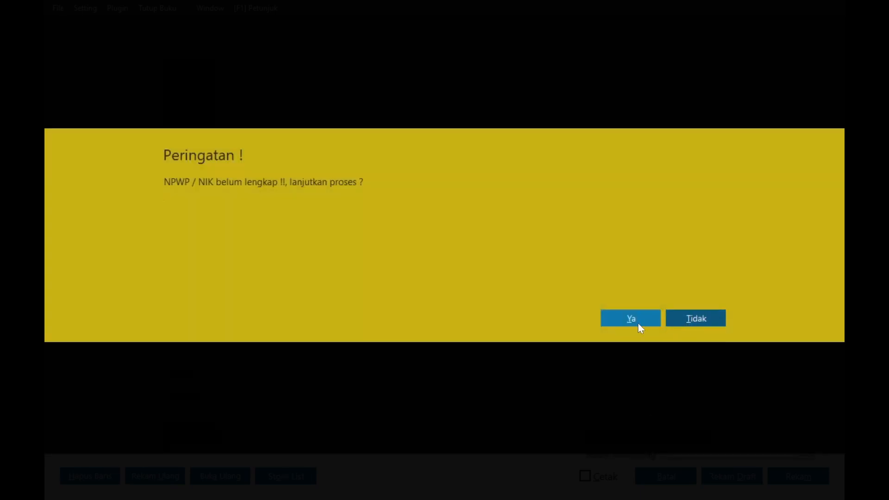
left_click(635, 323)
double_click(365, 202)
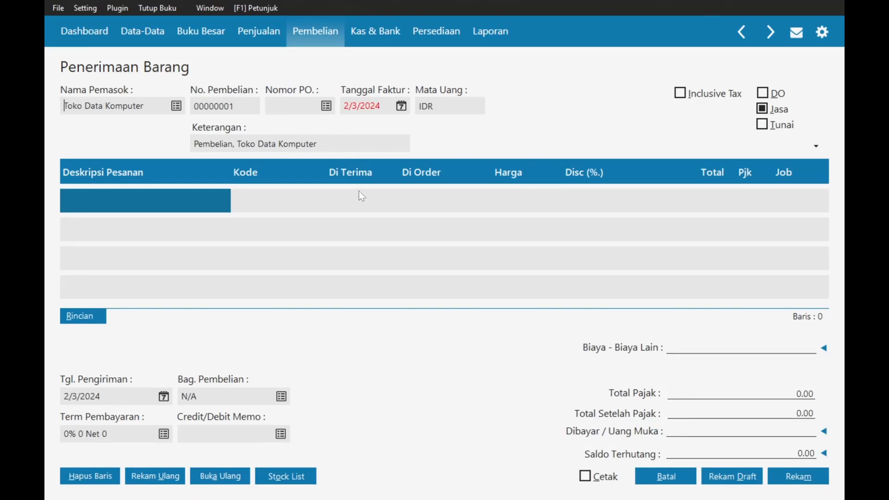
- Set the receipt's invoice date to 4 January 2024
left_click(401, 107)
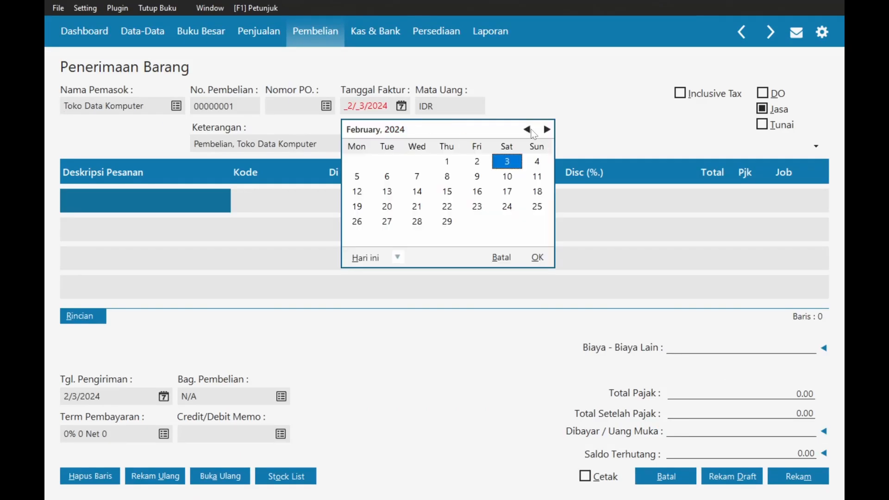
left_click(527, 130)
left_click(448, 166)
left_click(538, 260)
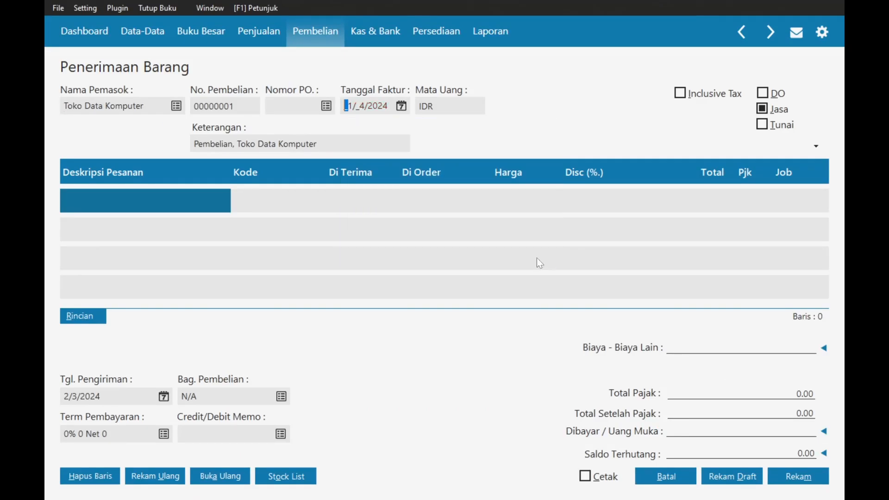
key("alt+Tab")
key("alt+Tab")
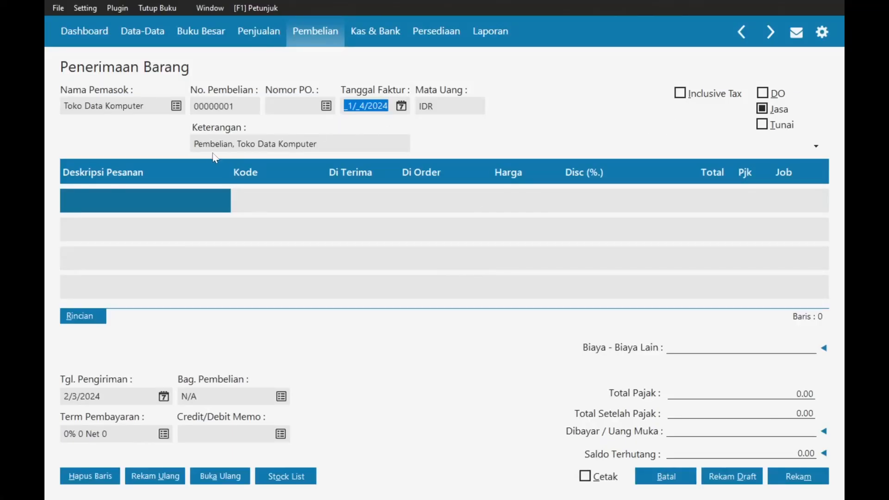
- Describe the receipt as 'Membeli Peralatan Kantor di Toko Data Komputer' and enter Komputer as the first item
key("Tab")
key("alt+Tab")
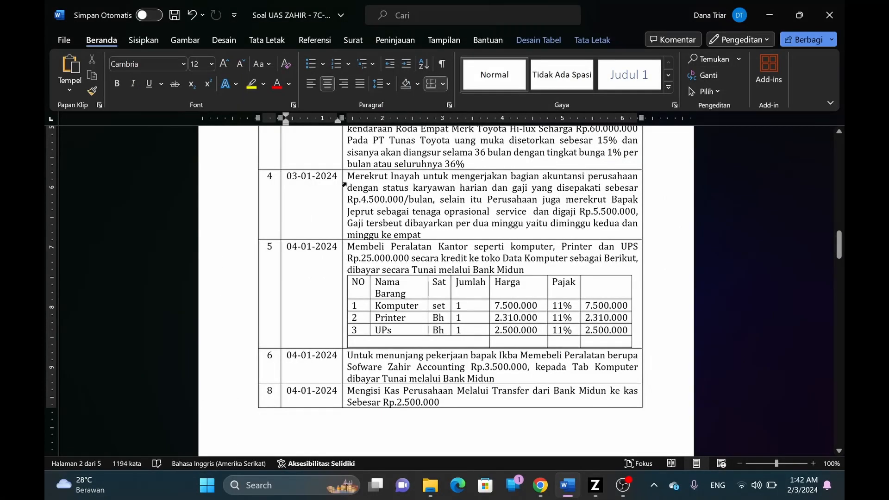
left_click_drag(348, 247, 468, 247)
key("ctrl+c")
key("alt+Tab")
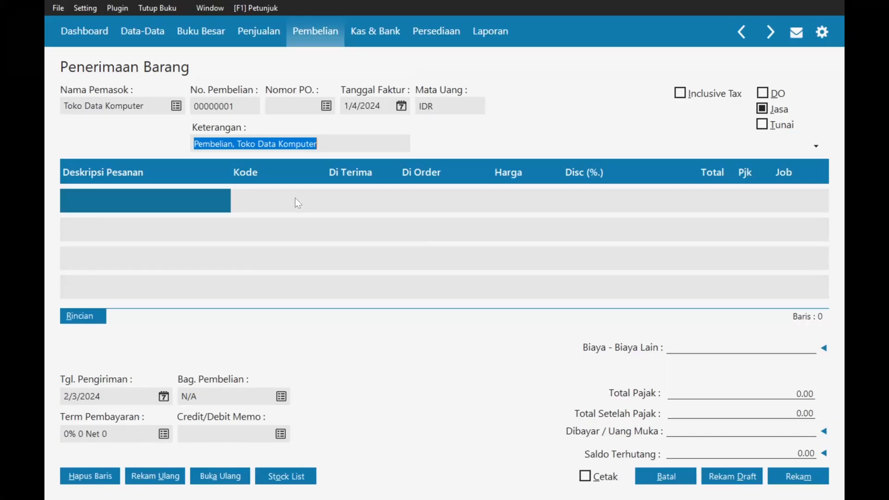
left_click(238, 144)
left_click_drag(238, 144, 180, 145)
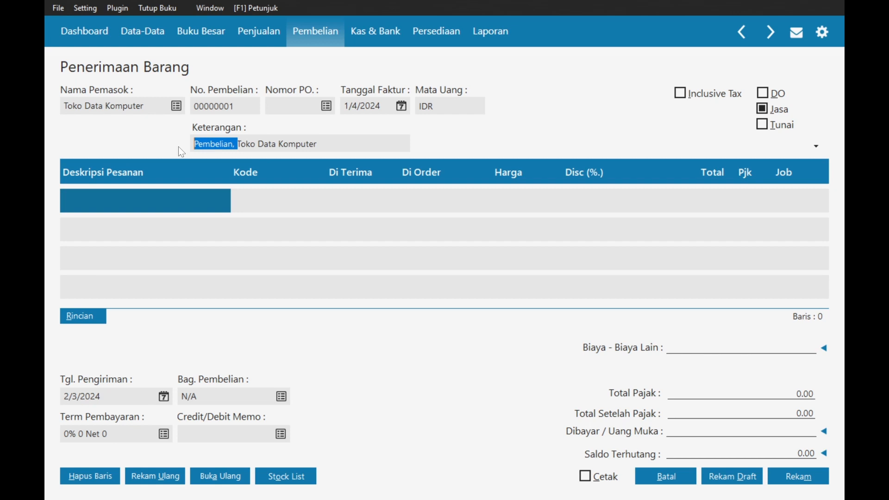
key("ctrl+v")
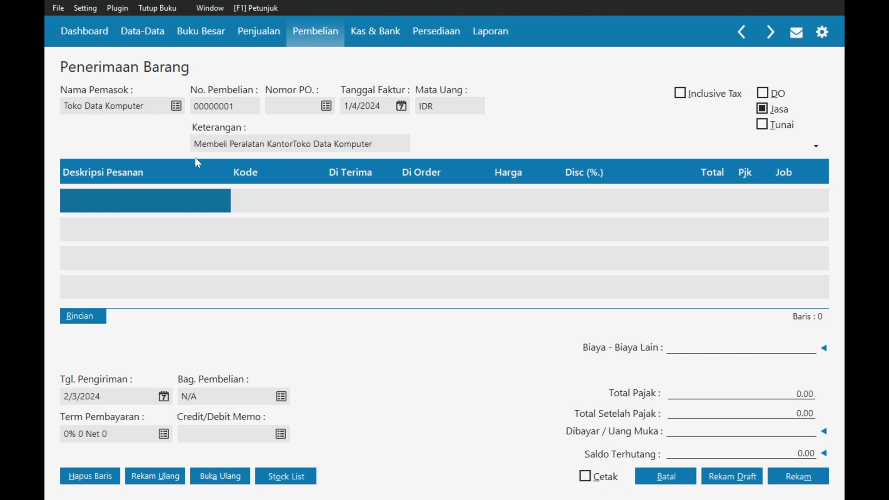
type("di")
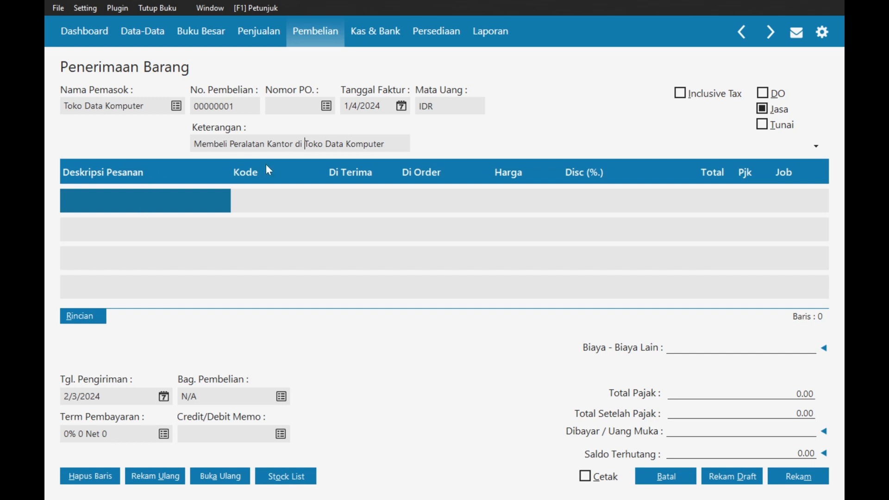
left_click(158, 202)
type("Komputer")
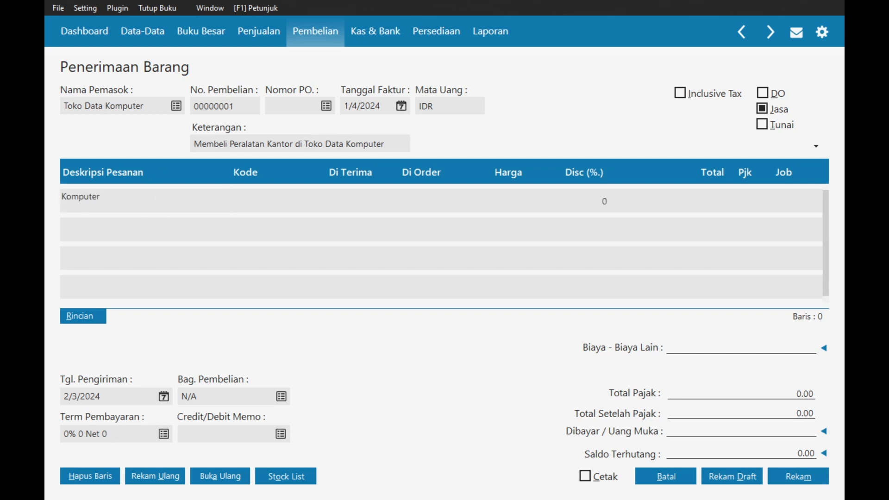
- Give the Komputer line account Mesin & Peralatan (1700-00-030), quantity 1 and price 7,500,000
key("Tab")
double_click(273, 202)
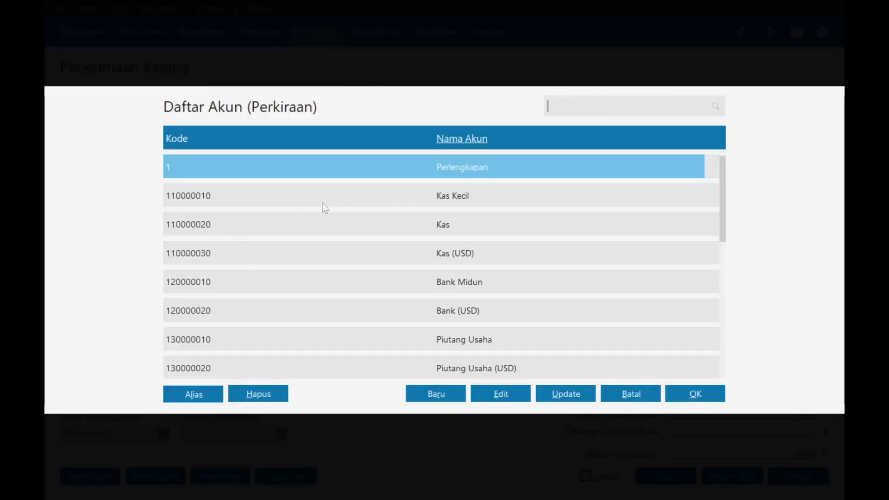
type("med")
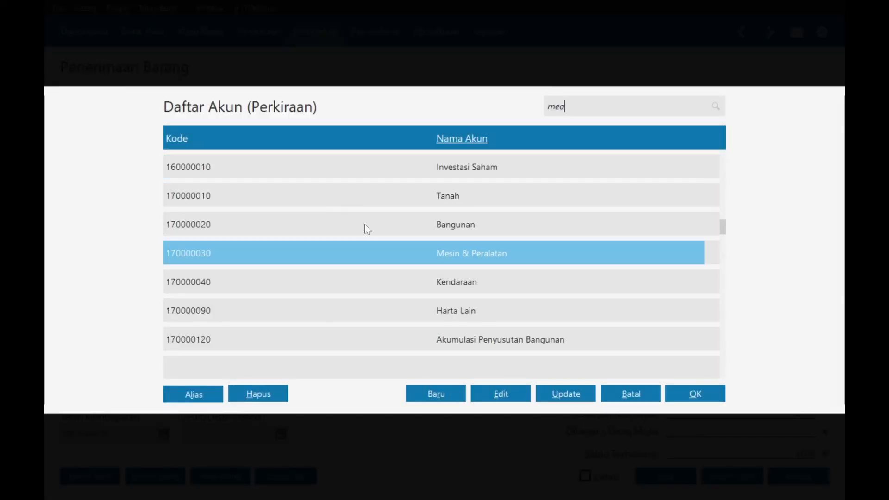
double_click(458, 251)
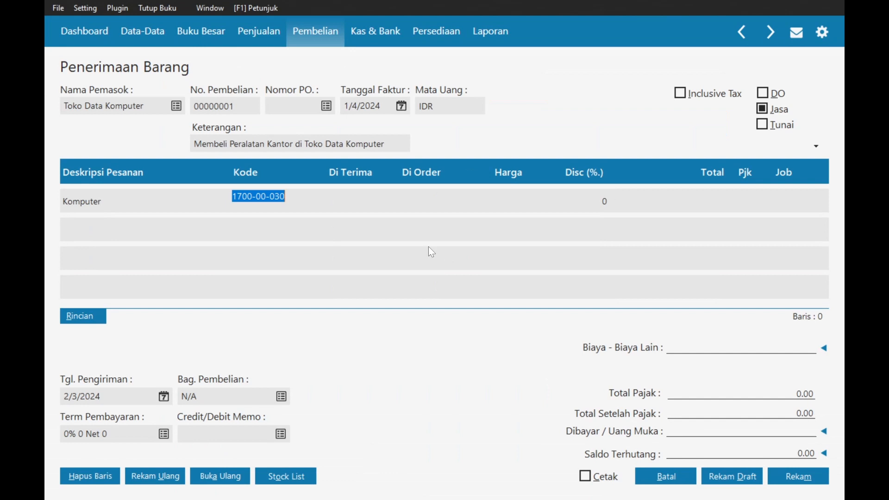
left_click(370, 200)
key("alt+Tab")
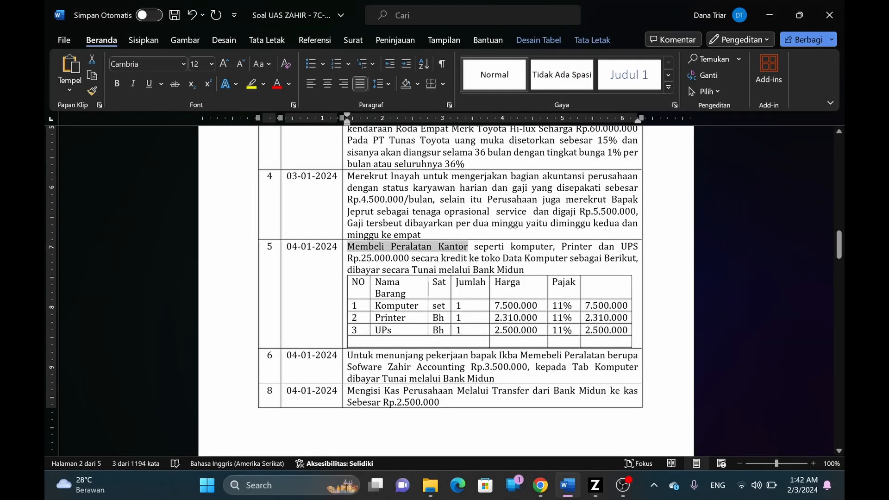
key("alt+Tab")
type("1")
key("Tab")
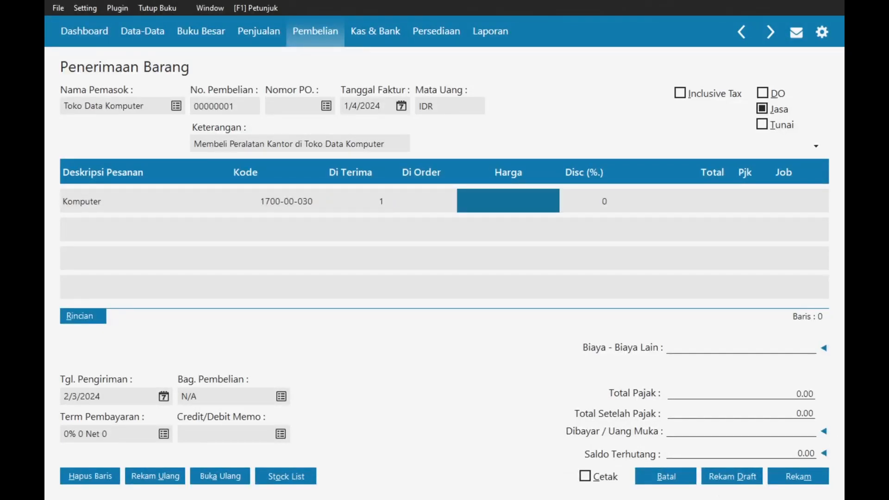
type("7,500,00")
type("00000")
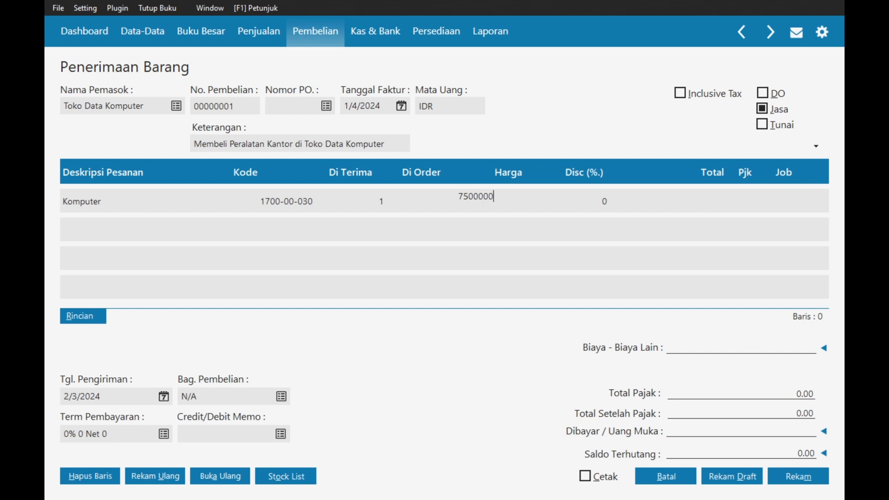
key("Tab")
key("Tab")
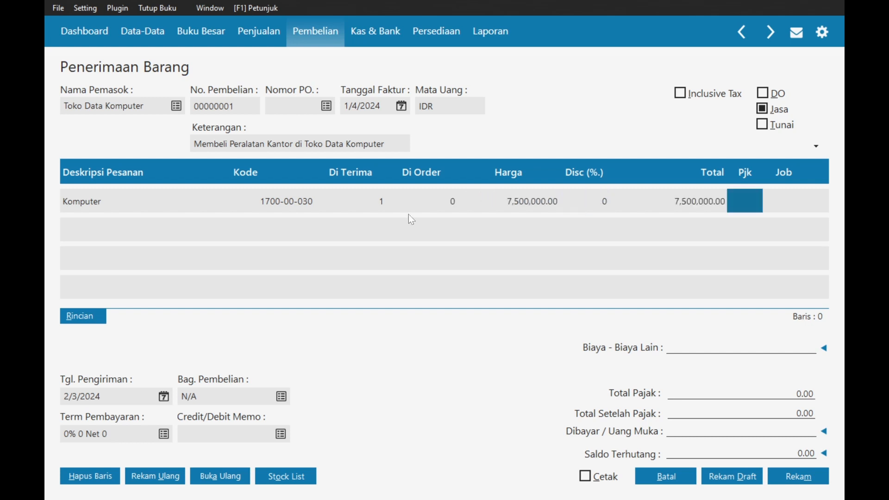
key("Return")
key("Return")
left_click(734, 206)
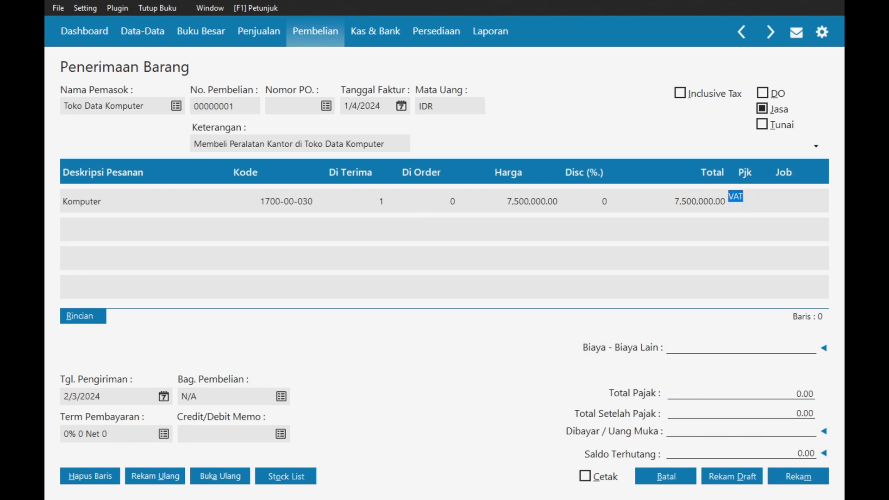
- Create a new tax code PPN named 'Pajak Pertambahan Nilai11'
double_click(734, 201)
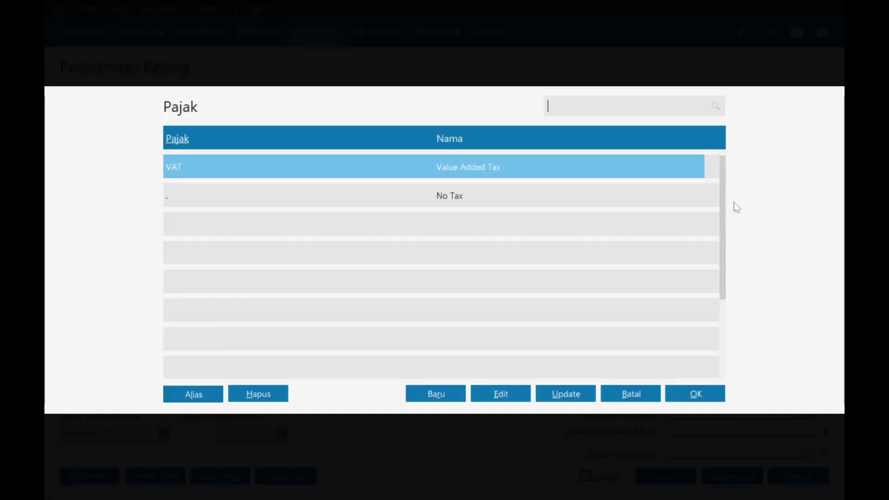
left_click(450, 395)
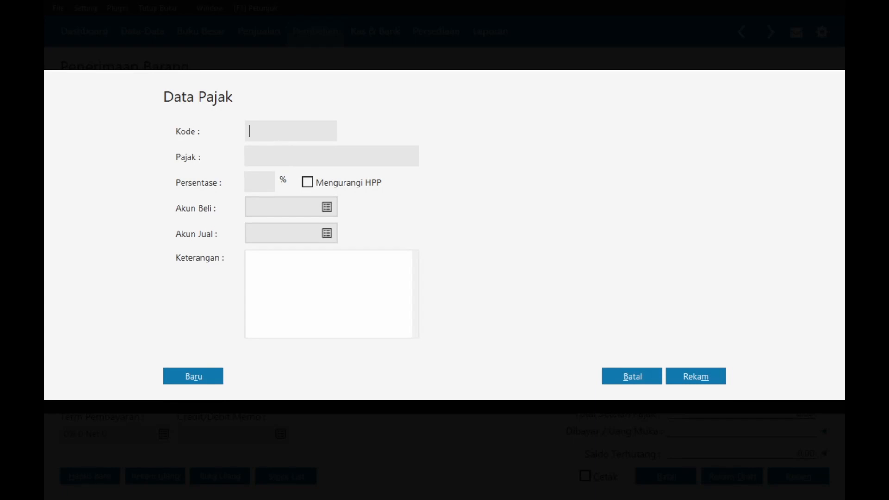
type("PPN")
key("Tab")
type("Pajak Pertamba")
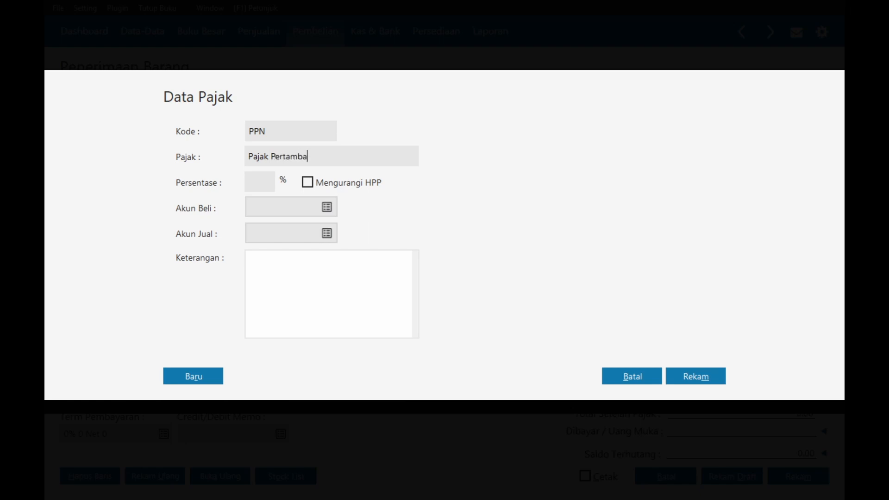
type("han Nilai")
type("11")
- Give PPN purchase account PPN Masukan and sales account PPN Keluaran, save, and apply it to Komputer
left_click(325, 211)
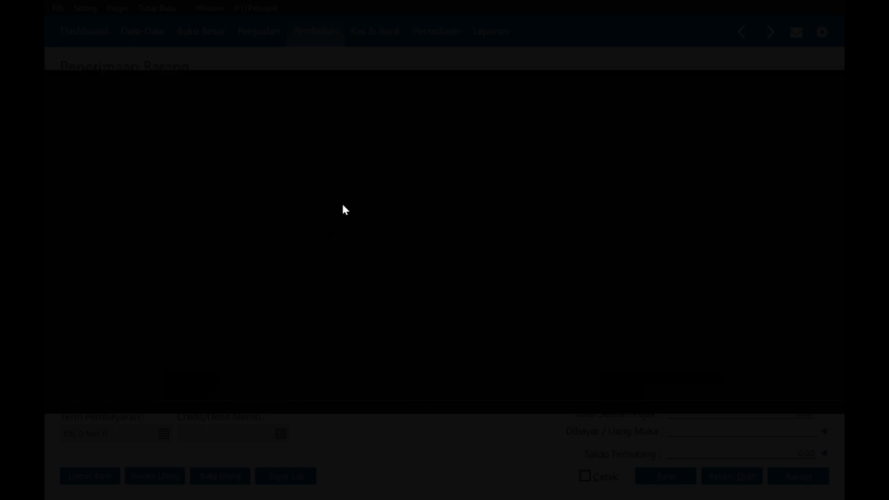
key("Down")
key("Down")
key("Down")
key("Down")
key("Down")
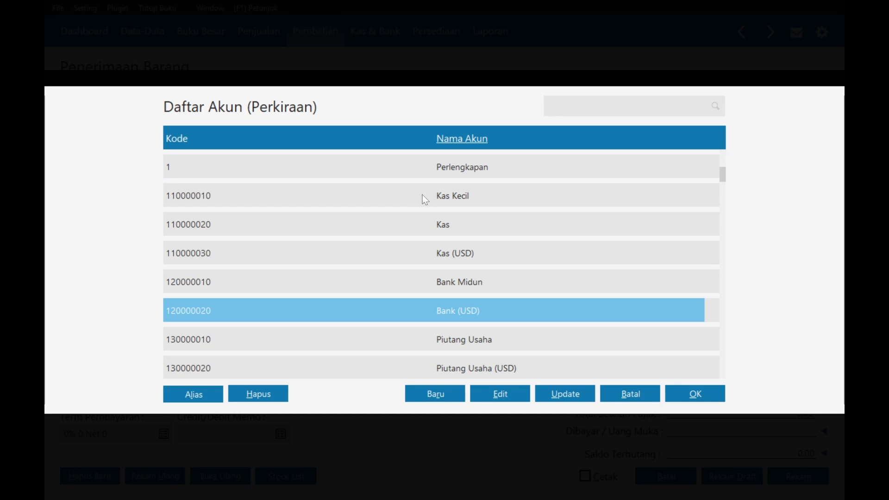
type("ppn")
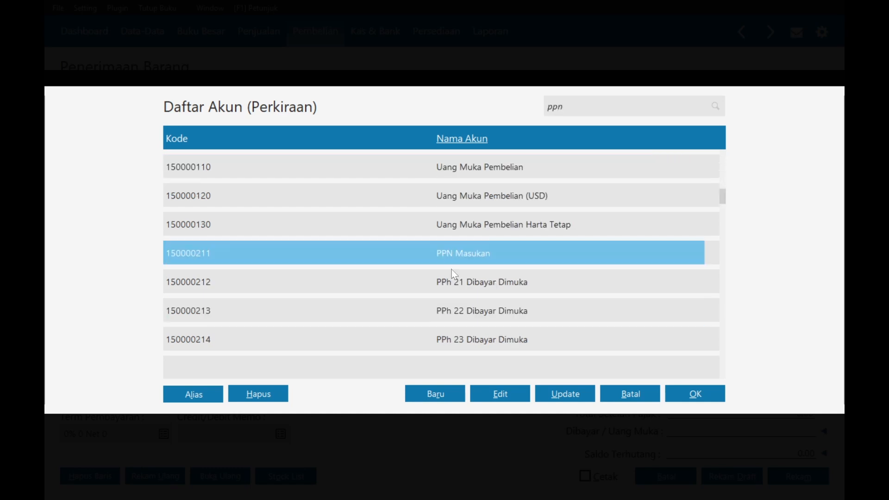
double_click(449, 256)
left_click(334, 235)
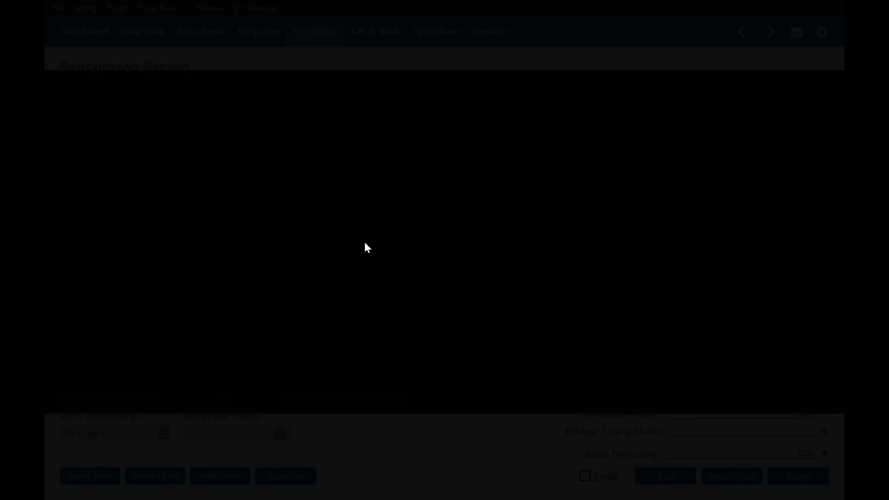
type("ppn")
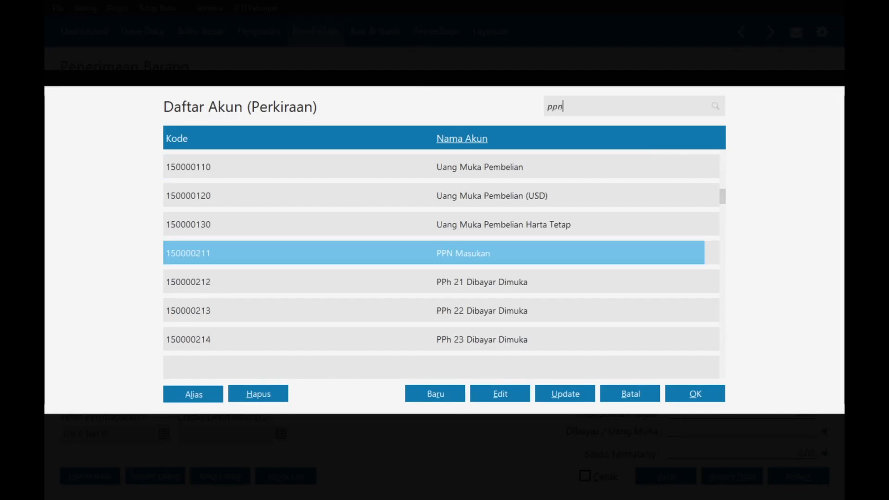
type(" ke")
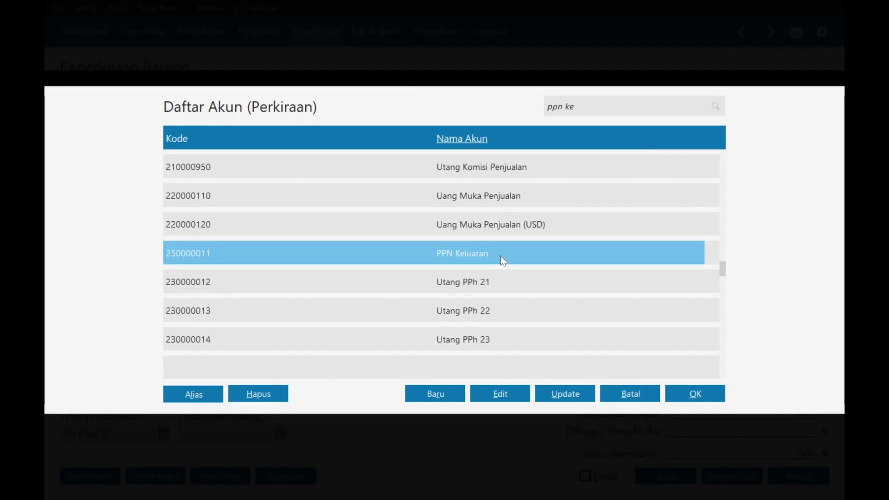
double_click(502, 255)
left_click(695, 375)
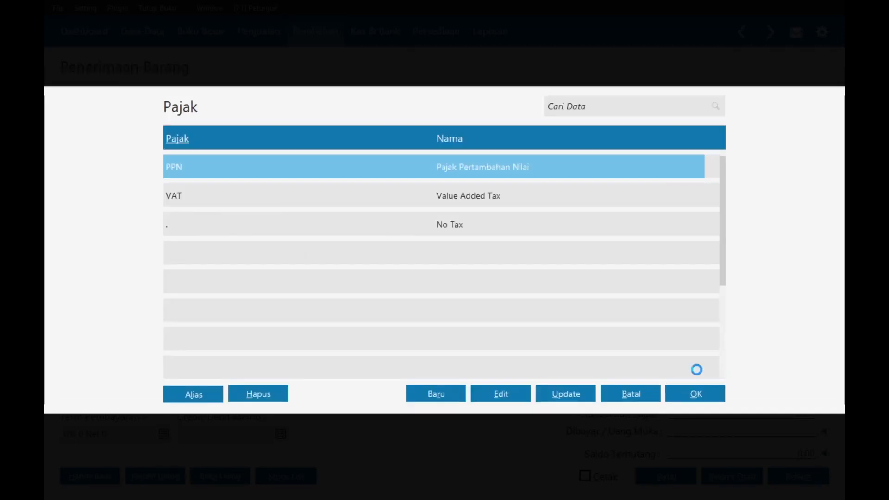
double_click(241, 197)
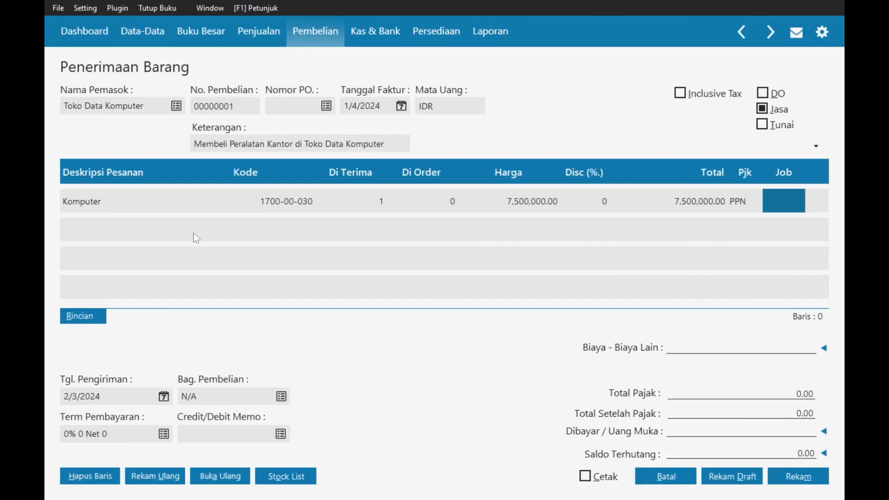
- Add a Printer line: Mesin & Peralatan, quantity 1, price 2,310,000, PPN tax
left_click(140, 238)
key("alt+Tab")
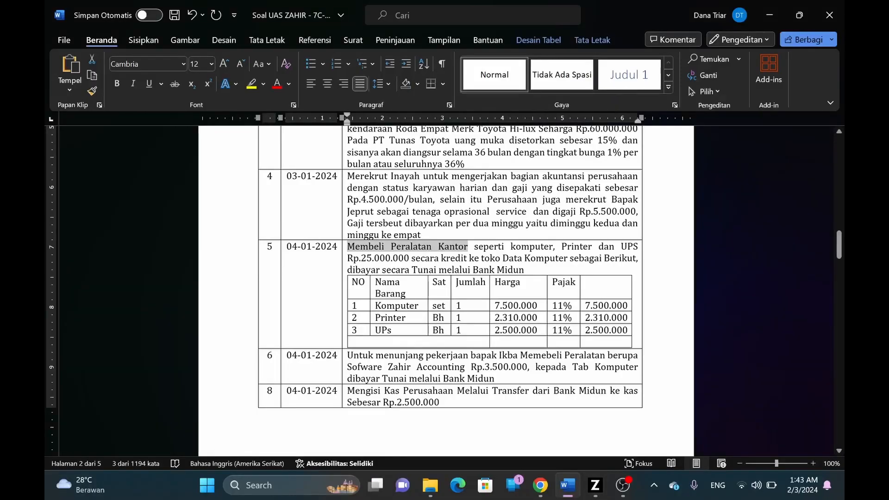
key("alt+Tab")
type("P")
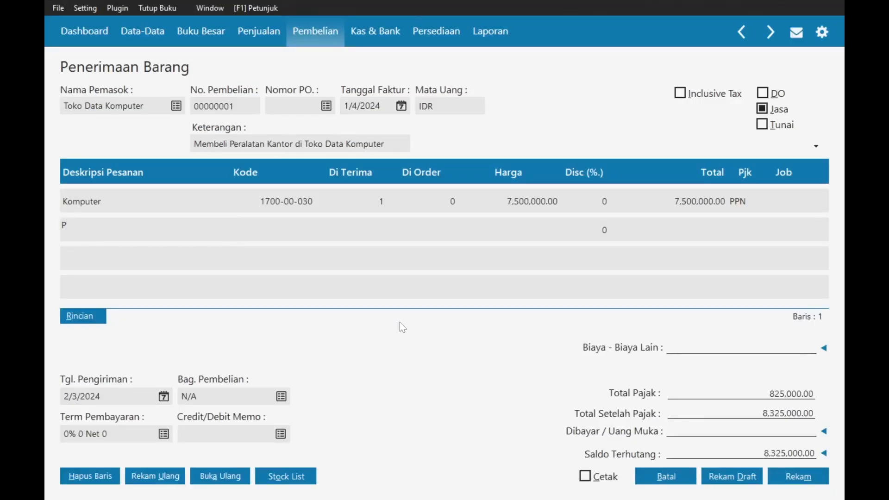
type("rinter")
key("Tab")
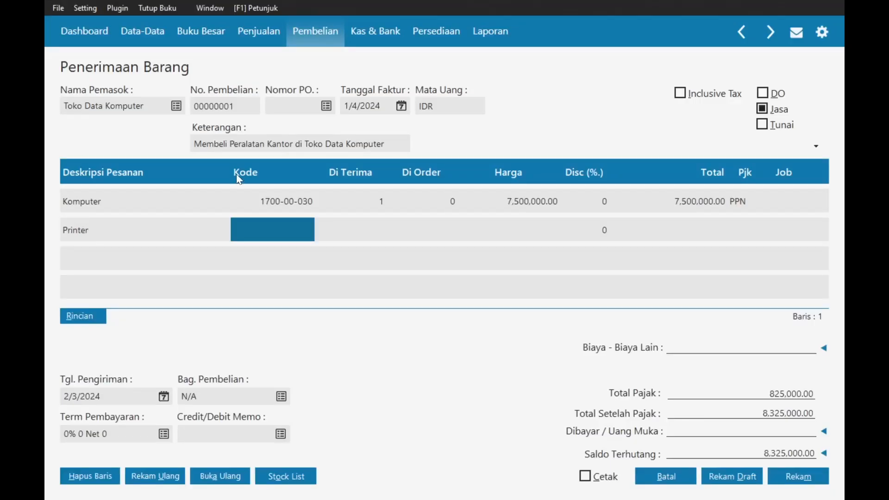
double_click(258, 220)
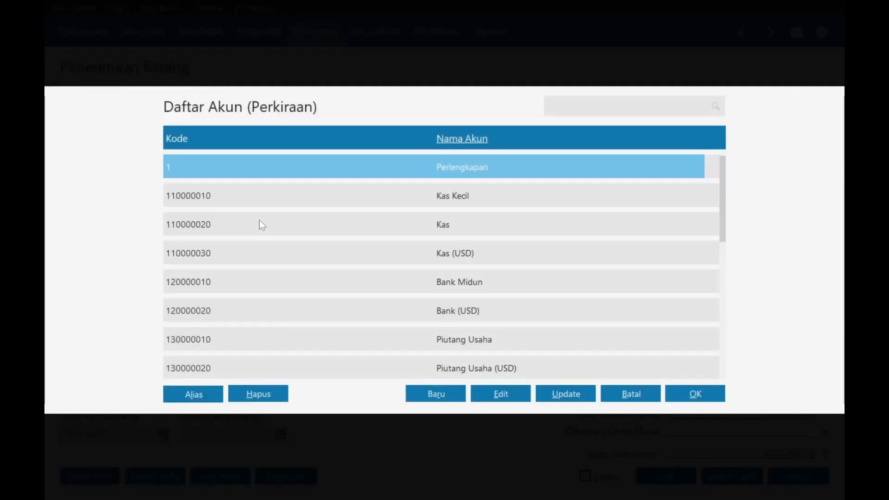
type("me")
double_click(407, 256)
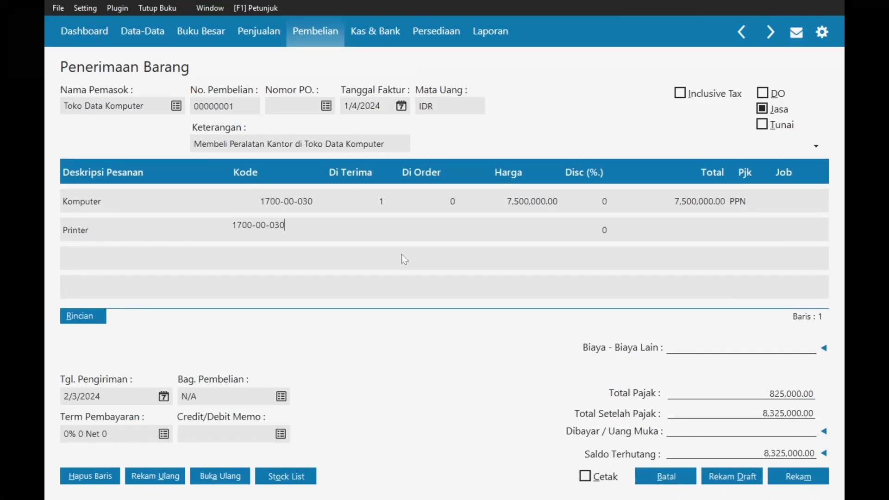
key("Tab")
type("1")
key("Tab")
key("alt+Tab")
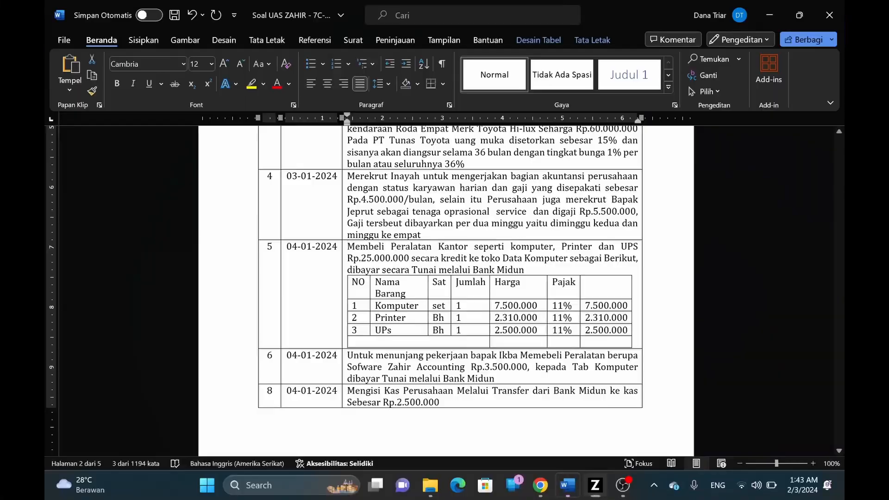
key("alt+Tab")
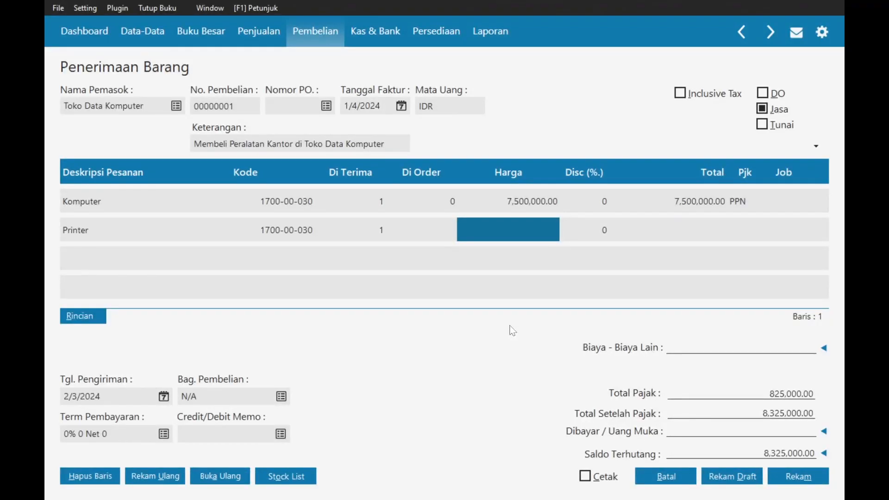
type("2310000")
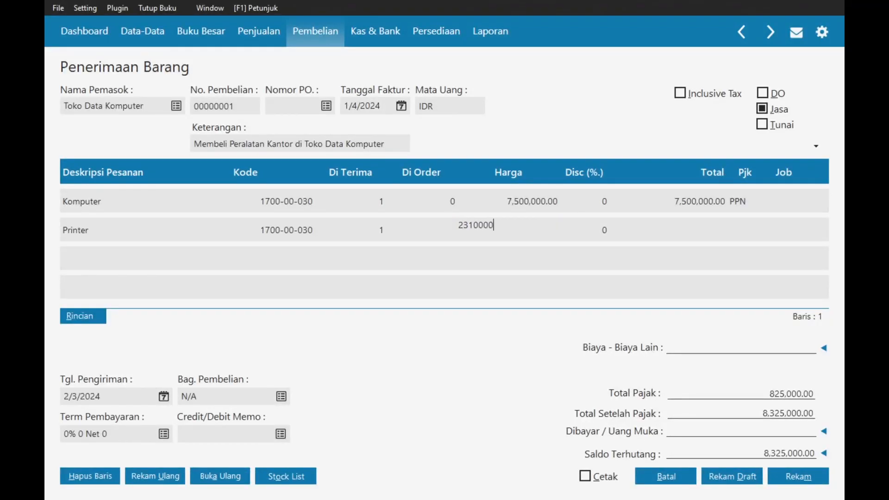
key("Tab")
key("Tab")
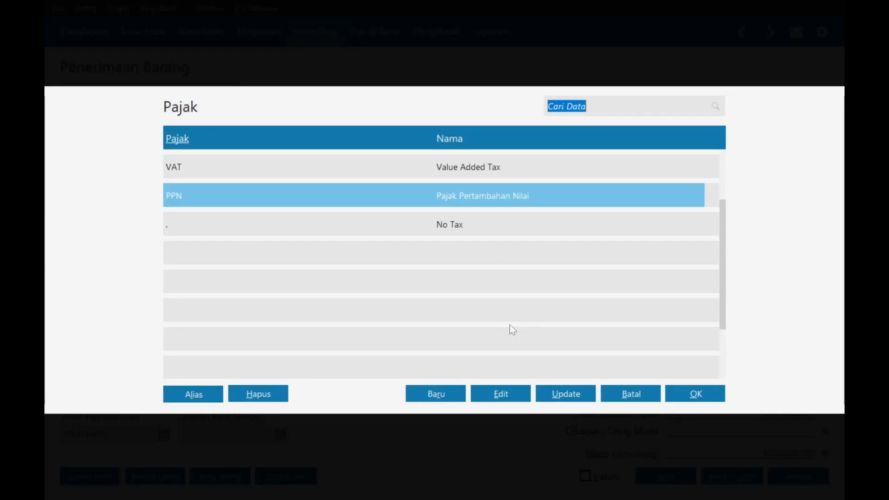
key("Return")
key("Return")
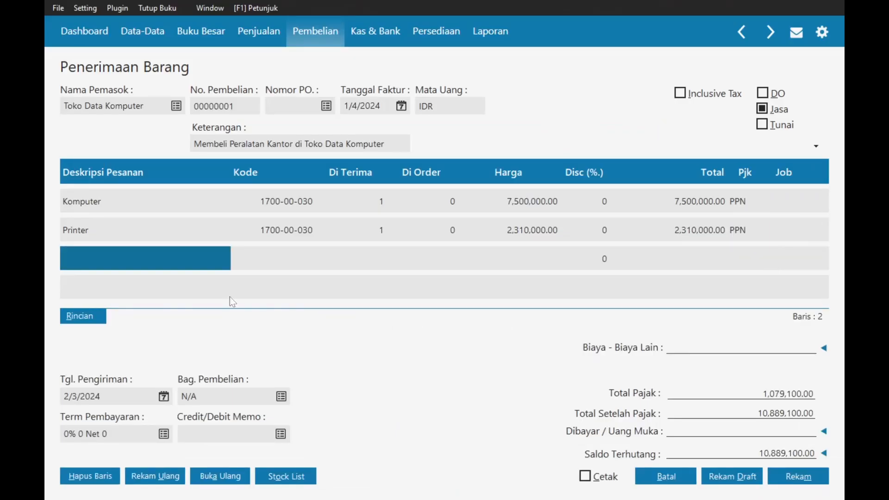
- Add a UPs line: Mesin & Peralatan, quantity 1, price 2,500,000, PPN tax
type("U")
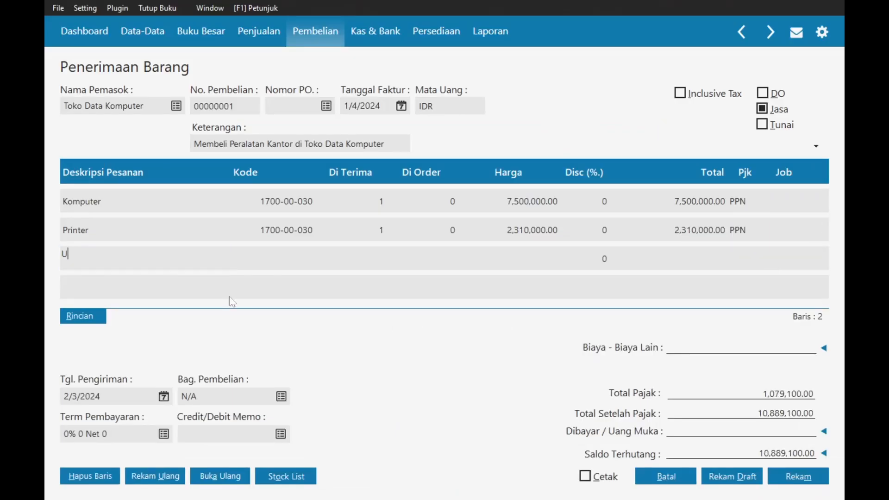
type("Ps")
key("Return")
key("Return")
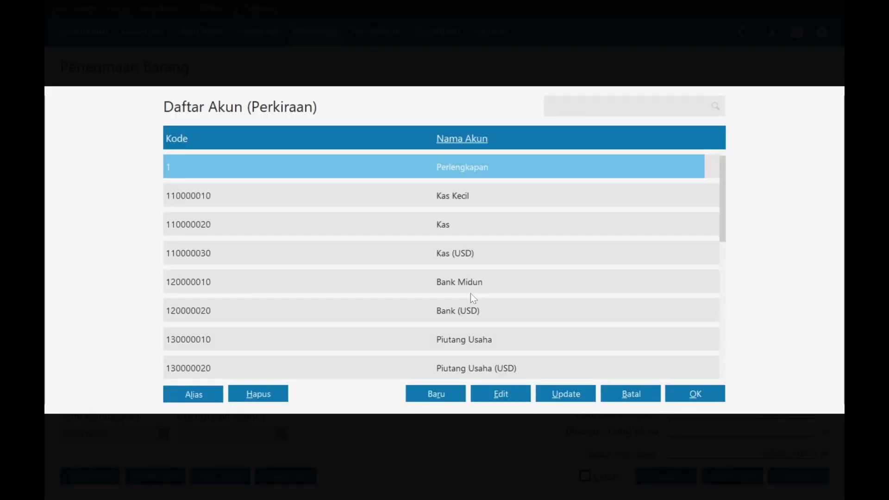
type("me")
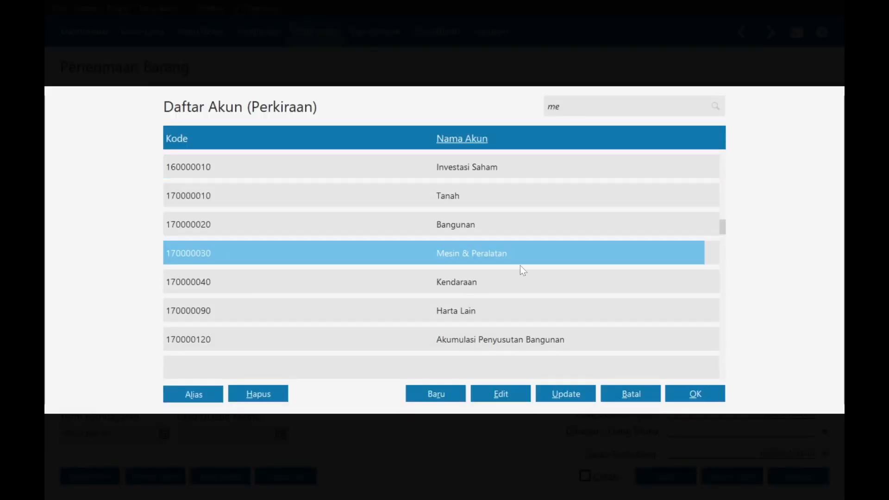
double_click(524, 258)
left_click(382, 269)
type("1")
key("Tab")
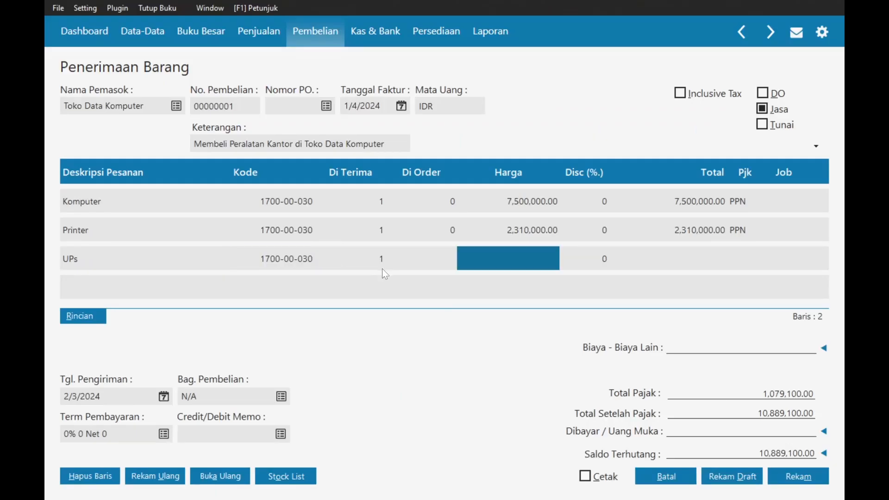
key("alt+Tab")
key("alt+Tab")
type("2")
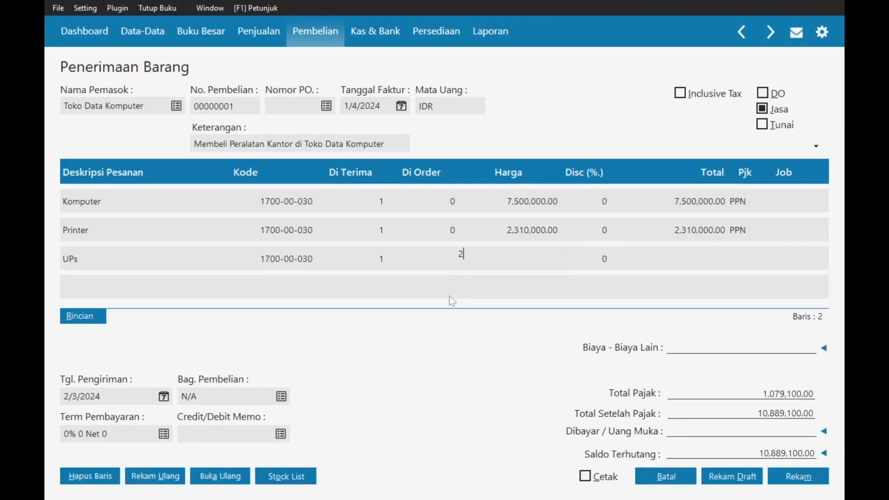
type("500000")
key("Tab")
key("Tab")
key("Return")
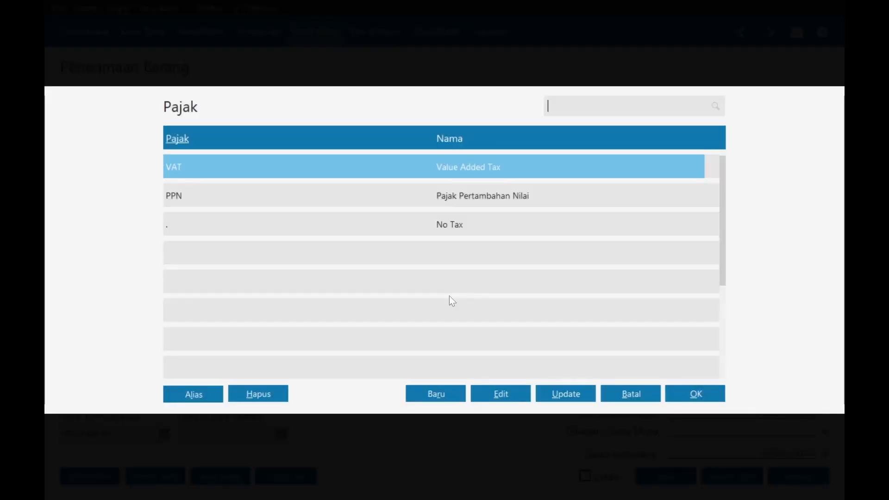
key("Down")
key("Return")
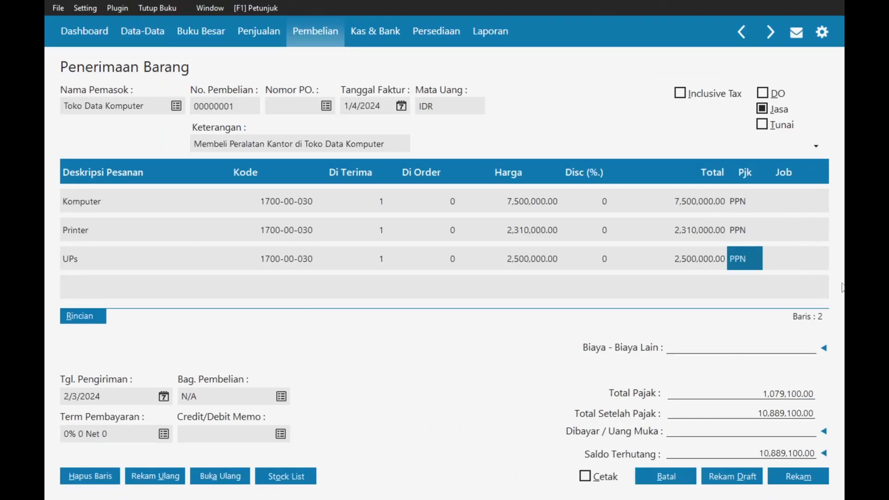
key("Tab")
key("Tab")
key("alt+Tab")
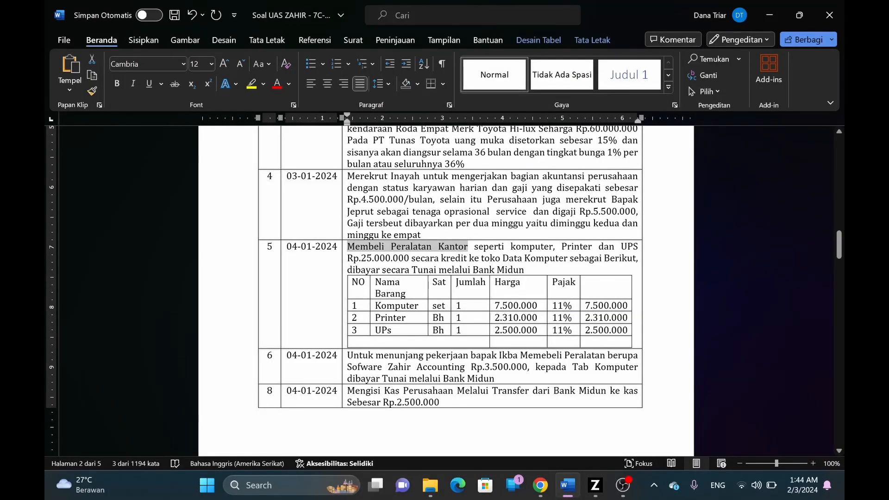
scroll(446, 287, "down", 1)
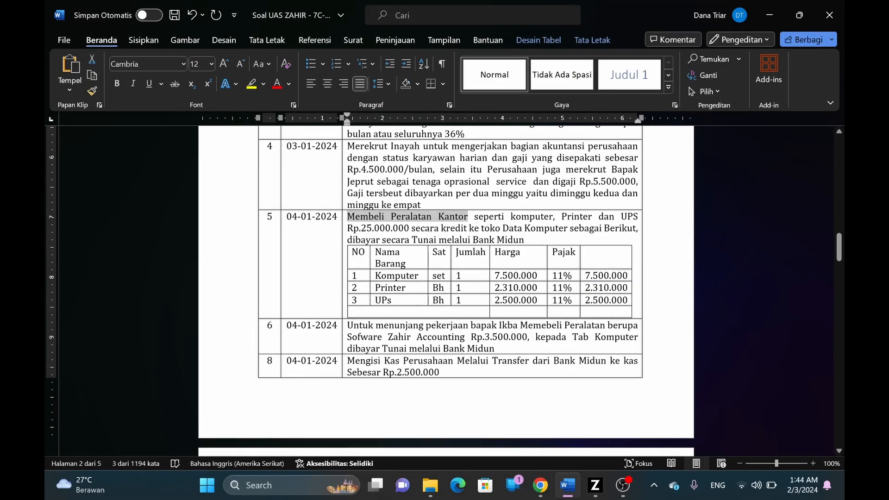
key("alt+Tab")
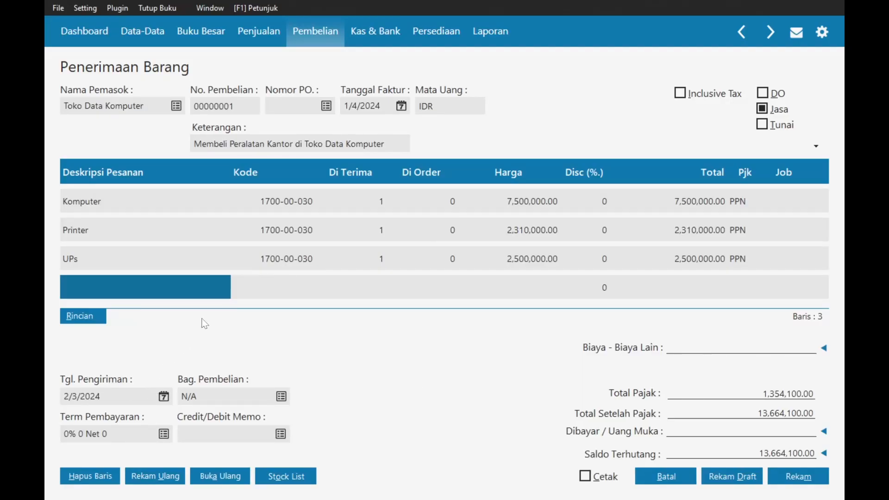
- Set the delivery date to 4 January 2024
left_click(164, 397)
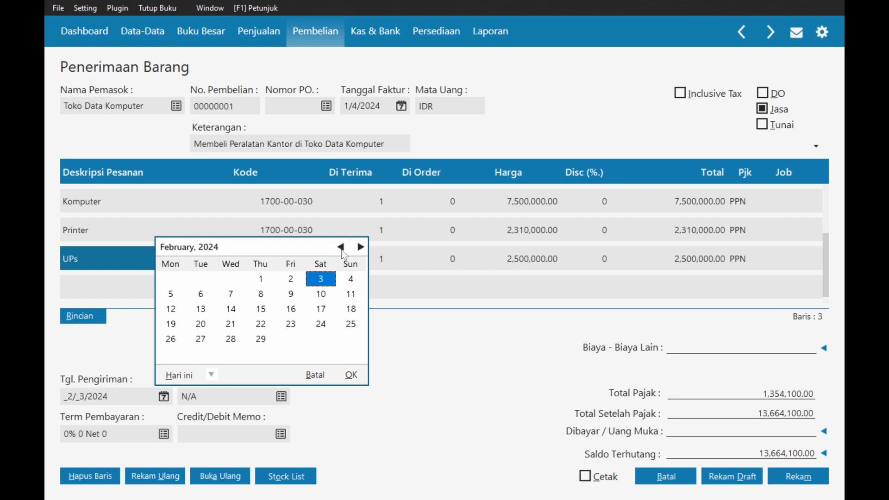
left_click(340, 247)
left_click(261, 279)
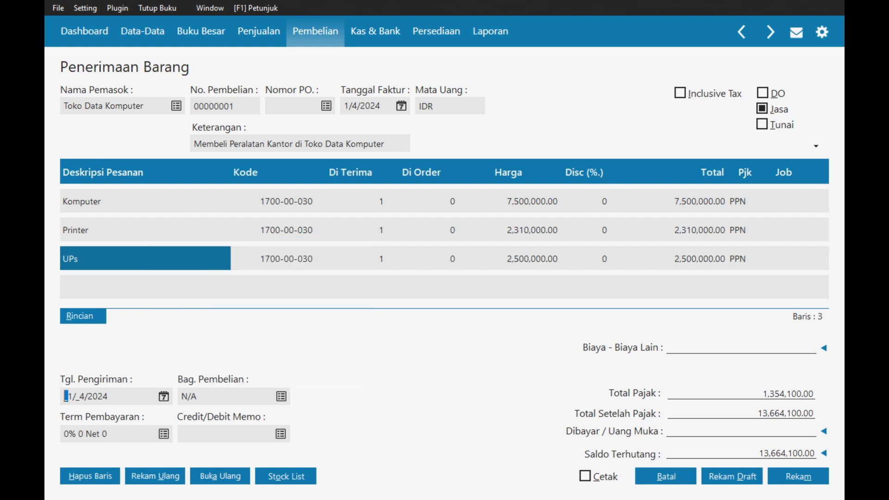
- Set the payment terms to 2% 10 Net 30
left_click(163, 434)
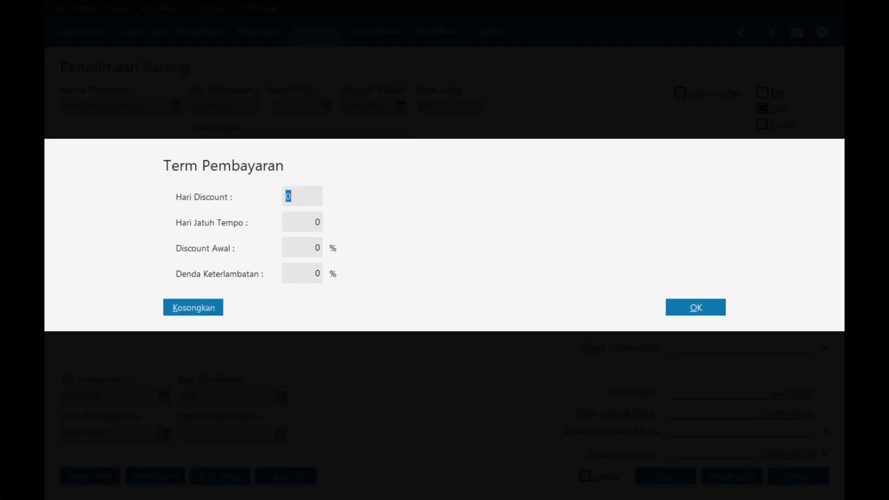
key("alt+Tab")
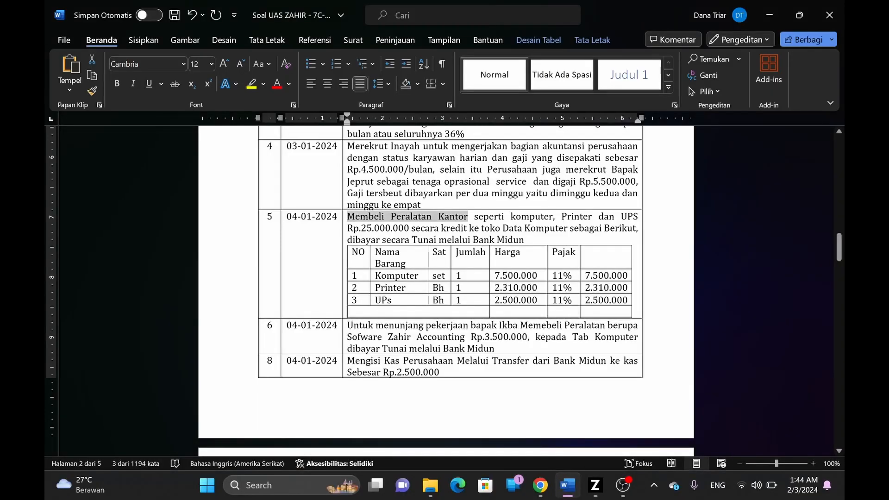
key("alt+Tab")
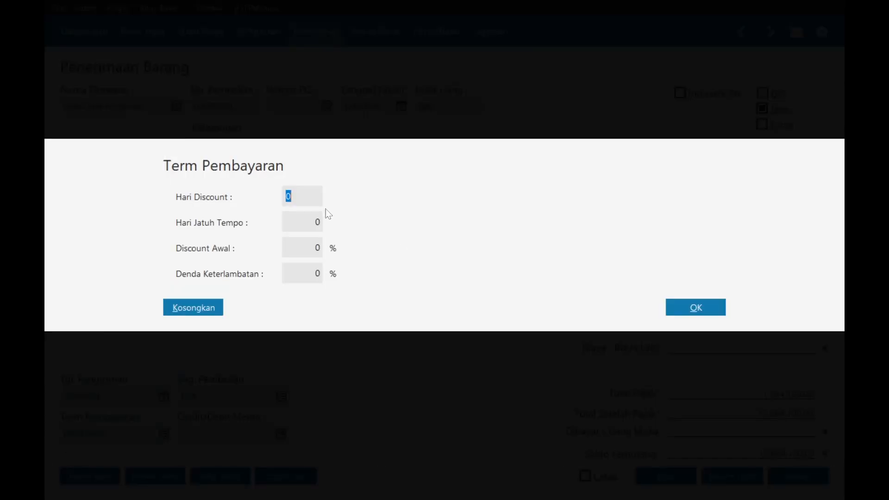
type("10")
key("Tab")
type("30")
key("Tab")
type("2")
left_click(693, 309)
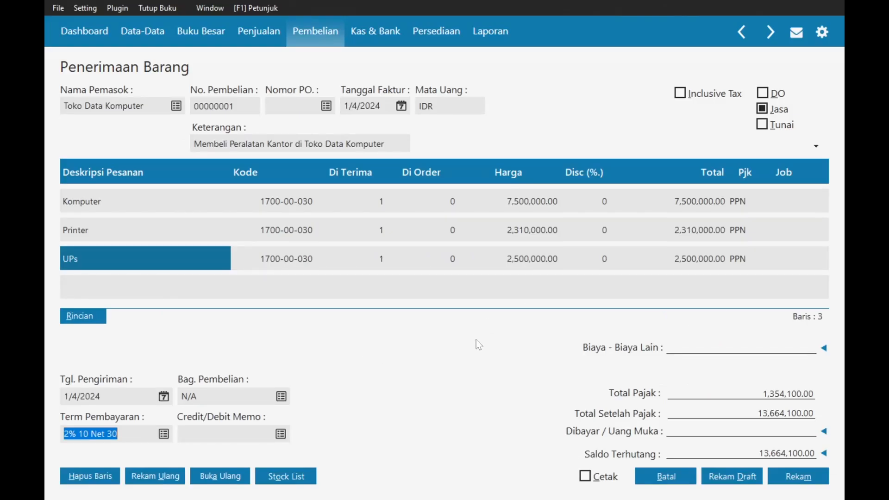
- Record goods receipt 00000001, leaving a blank new receipt
key("alt+Tab")
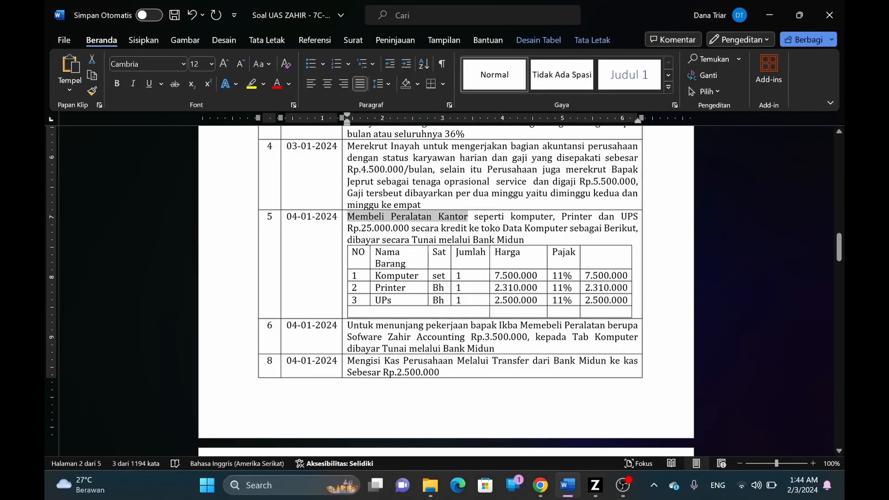
key("alt+Tab")
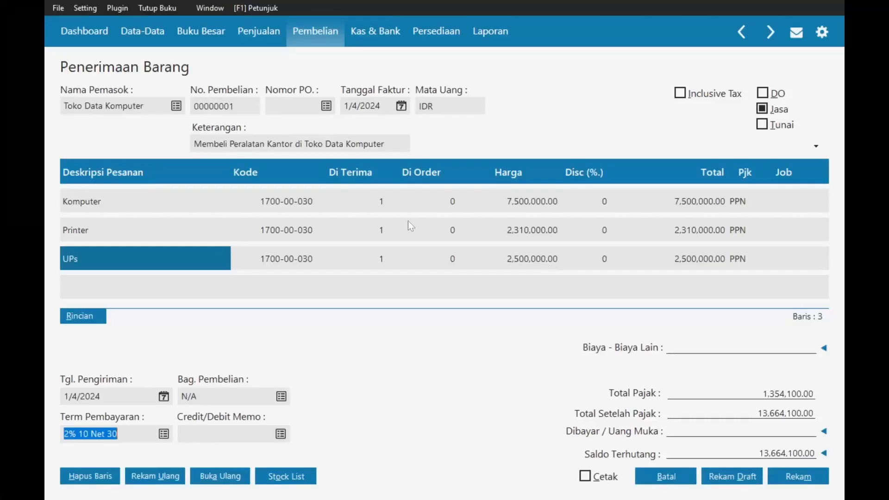
key("alt+Tab")
key("alt+Tab")
left_click(801, 477)
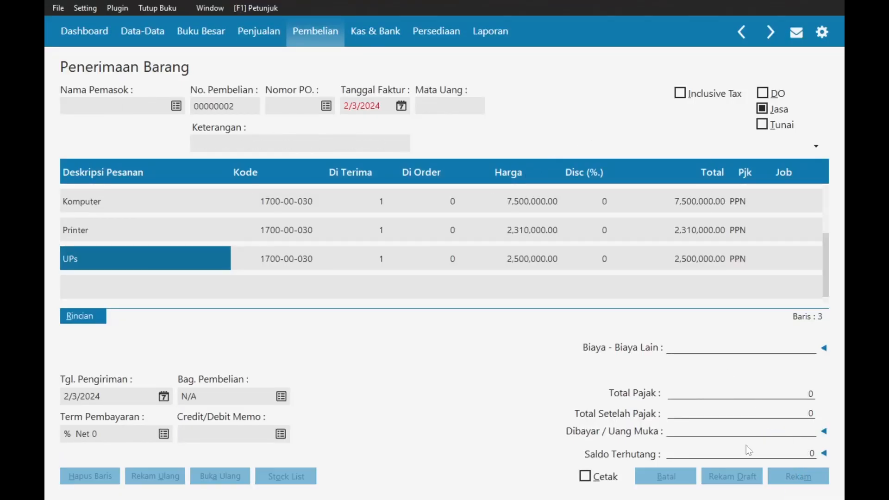
- Discard the empty goods receipt and start a new fixed asset in Data Harta Tetap
left_click(662, 477)
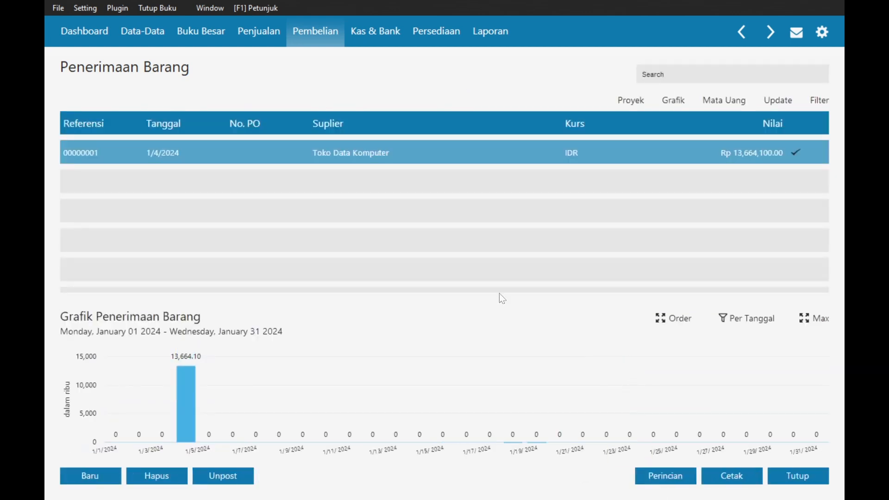
left_click(141, 32)
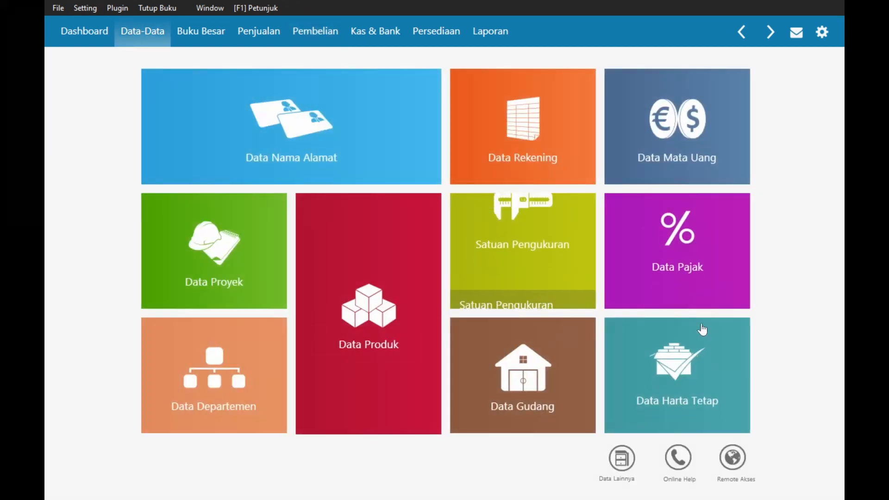
left_click(677, 376)
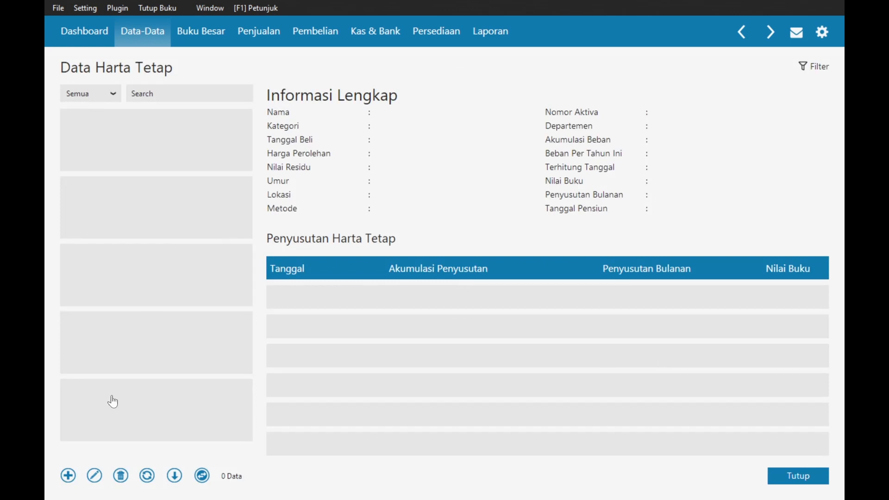
left_click(68, 476)
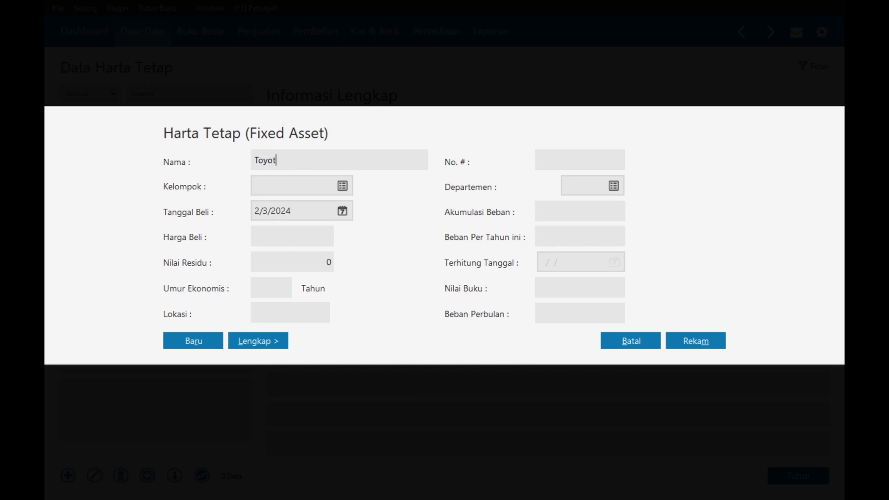
- Name the asset Toyota Hi-Lux and put it in the Kendaraan Roda Empat group
type("Toyota Hi-Lux")
left_click(342, 186)
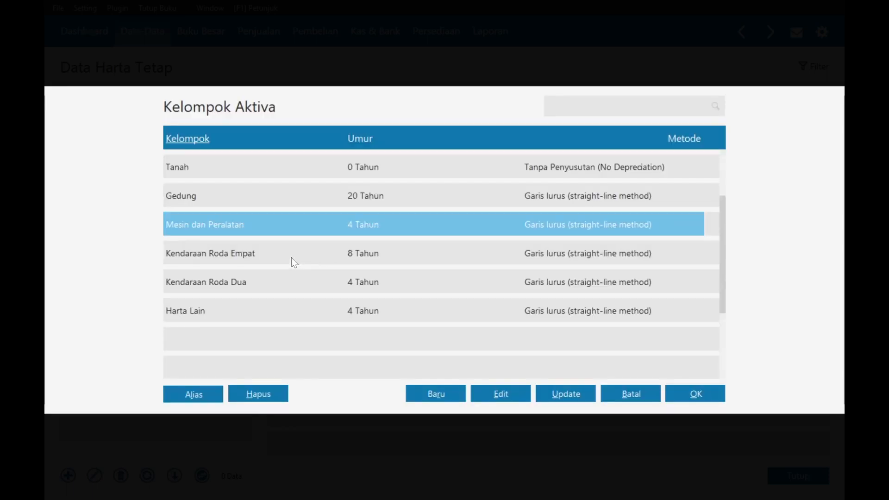
left_click(295, 259)
left_click(691, 393)
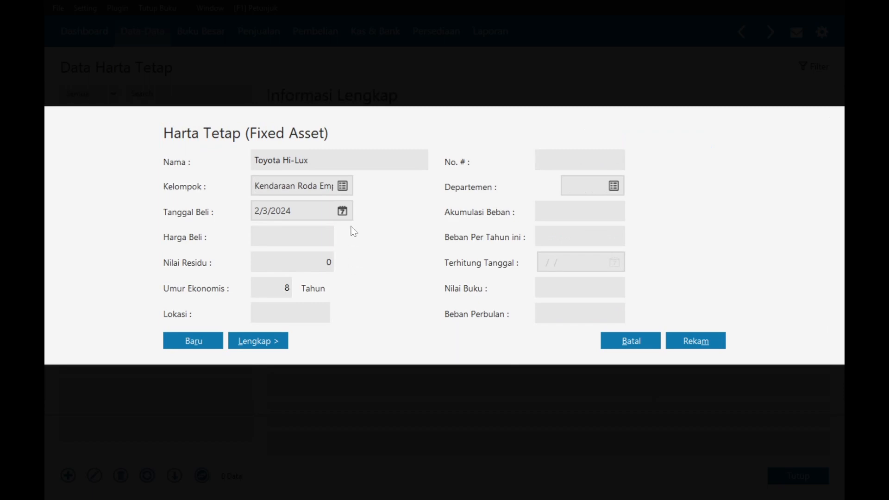
- Set purchase date 1/3/2024 and price 60,000,000, then save the asset
left_click(345, 213)
left_click(522, 237)
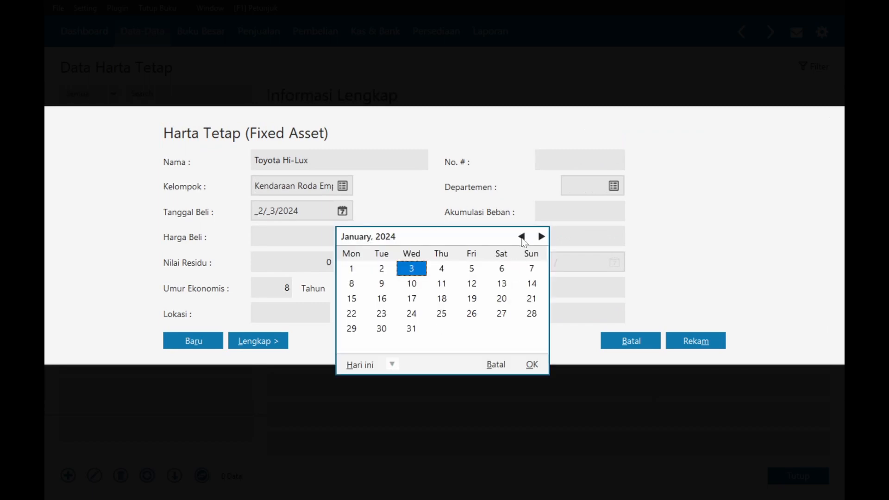
key("alt+Tab")
scroll(444, 278, "up", 2)
key("alt+Tab")
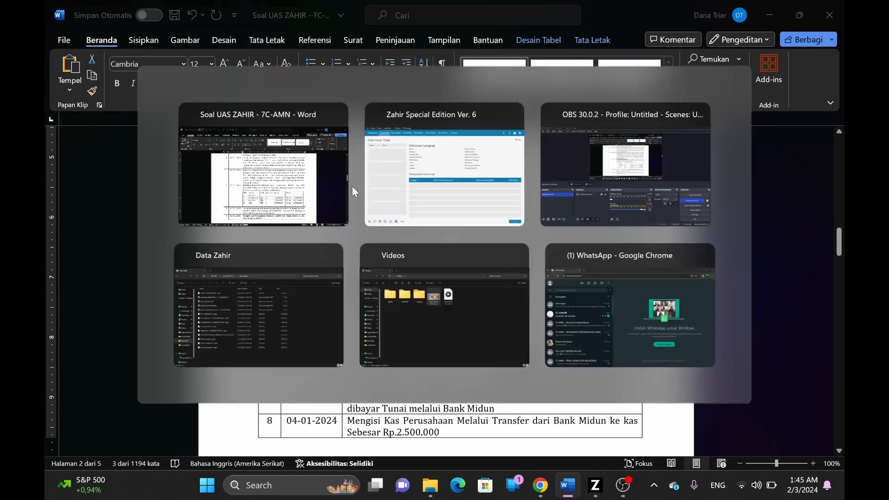
left_click(532, 365)
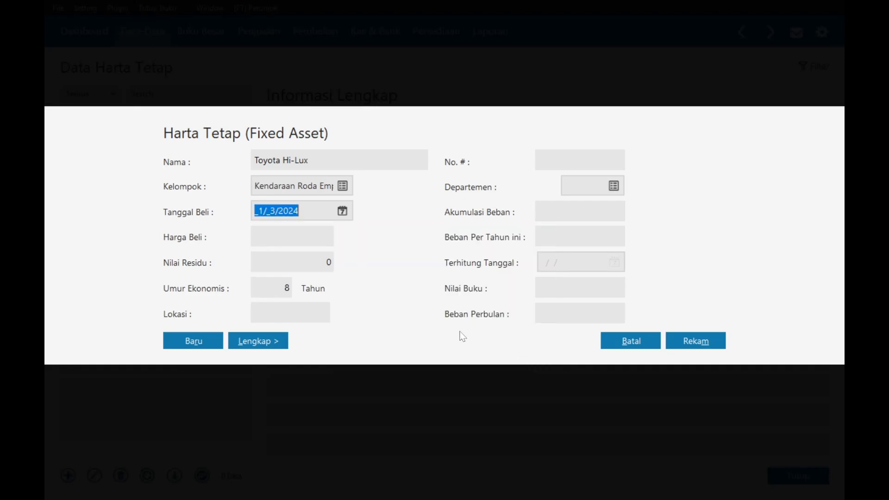
left_click(283, 236)
type("6")
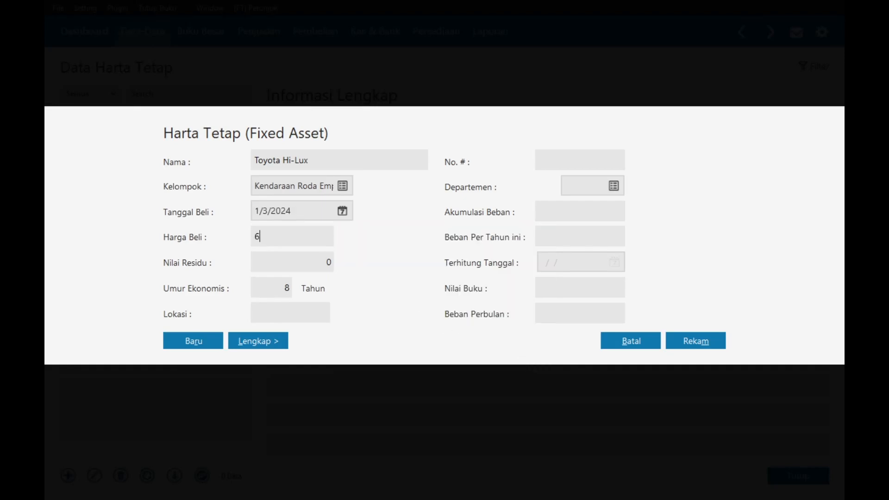
type("0000000")
left_click(681, 335)
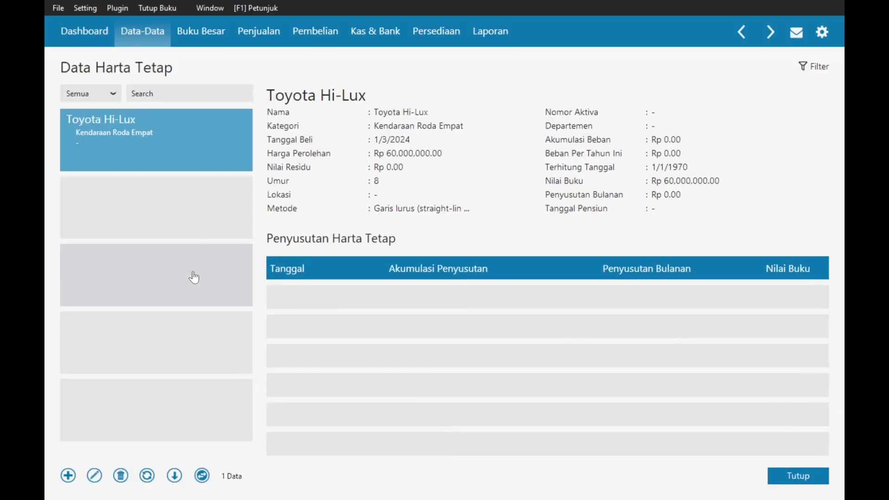
- Add Komputer as a Mesin dan Peralatan fixed asset bought 1/4/2024 for 7,500,000
left_click(67, 476)
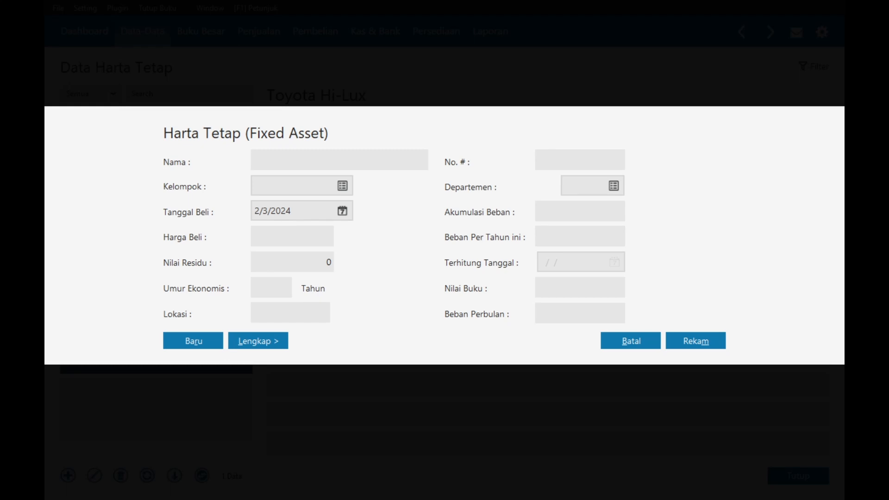
type("Komputer")
left_click(342, 187)
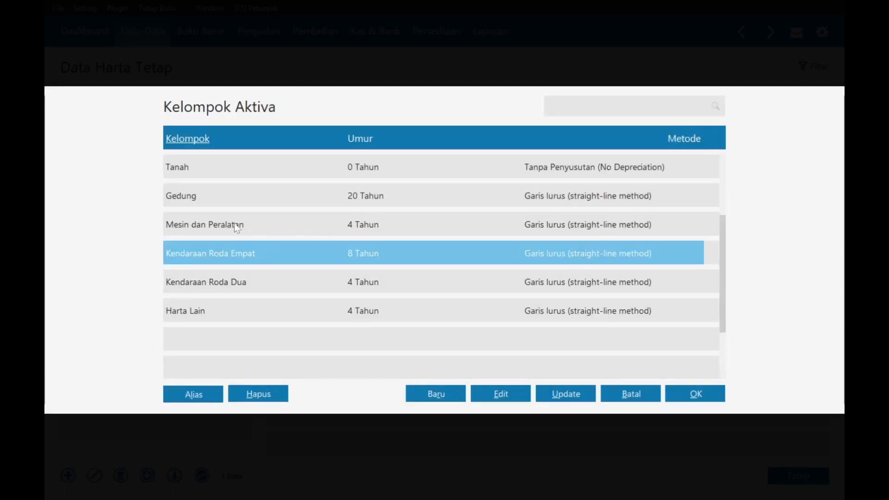
left_click(231, 226)
left_click(690, 398)
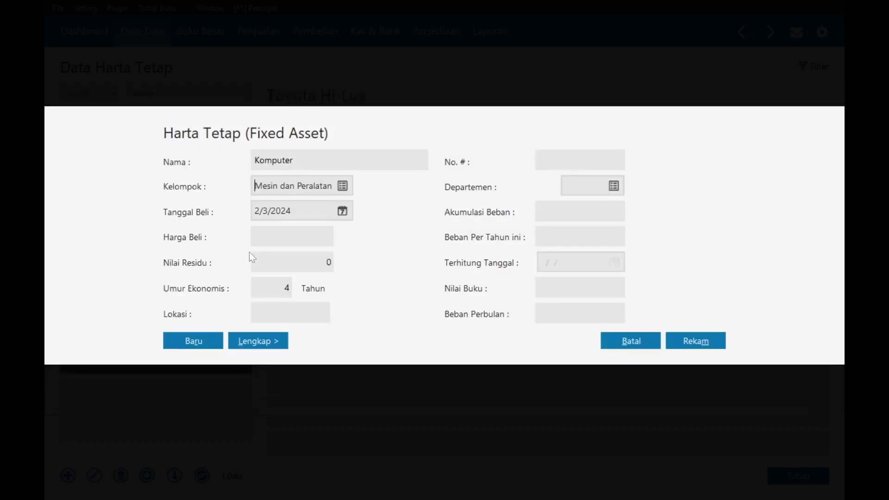
left_click(343, 212)
left_click(522, 237)
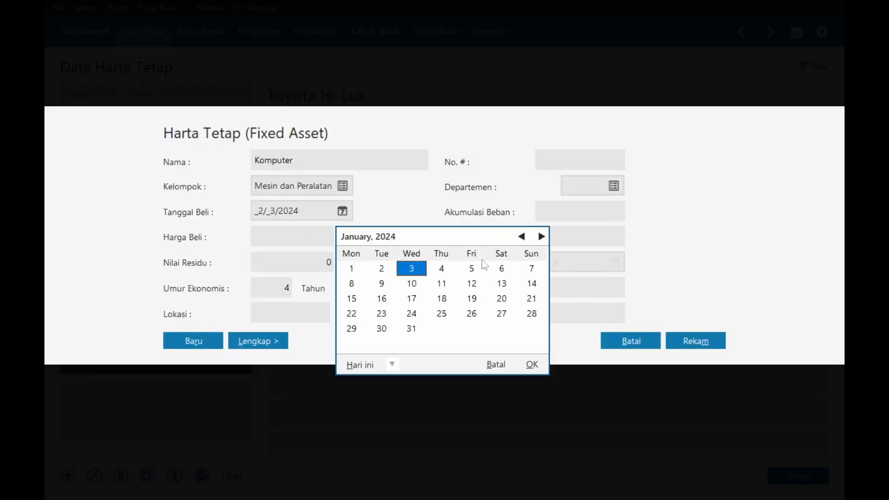
left_click(442, 269)
left_click(532, 364)
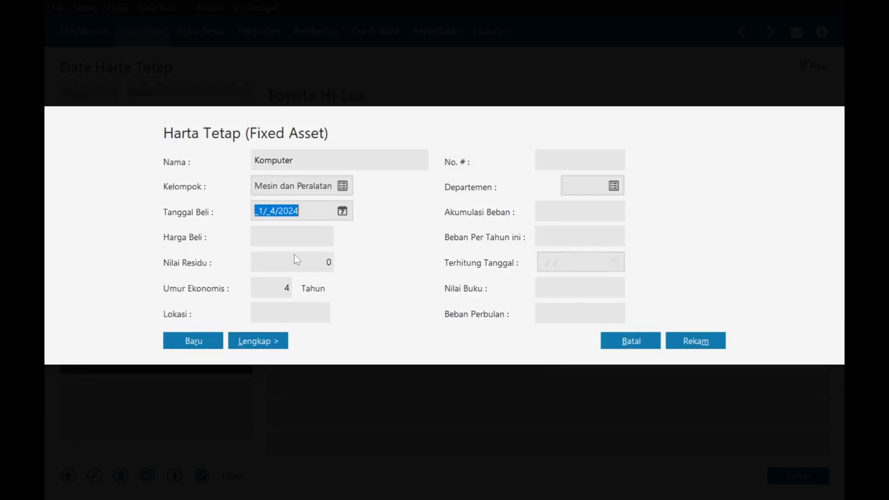
key("Tab")
key("alt+Tab")
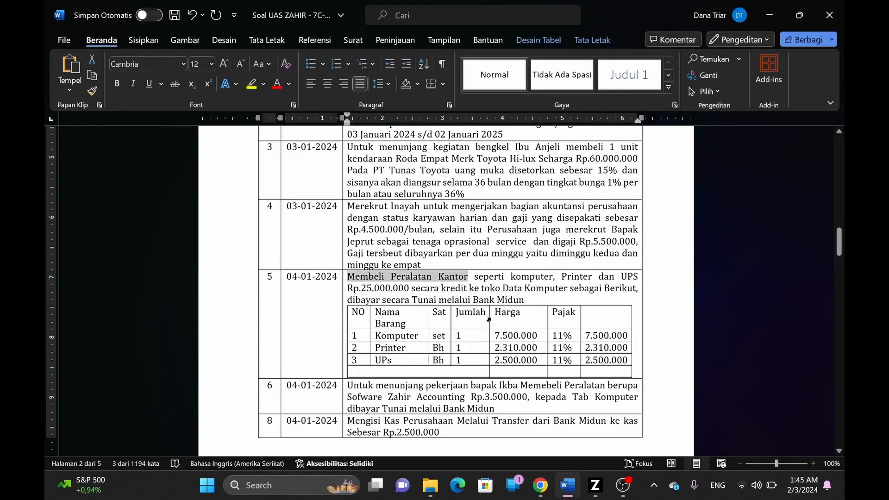
key("alt+Tab")
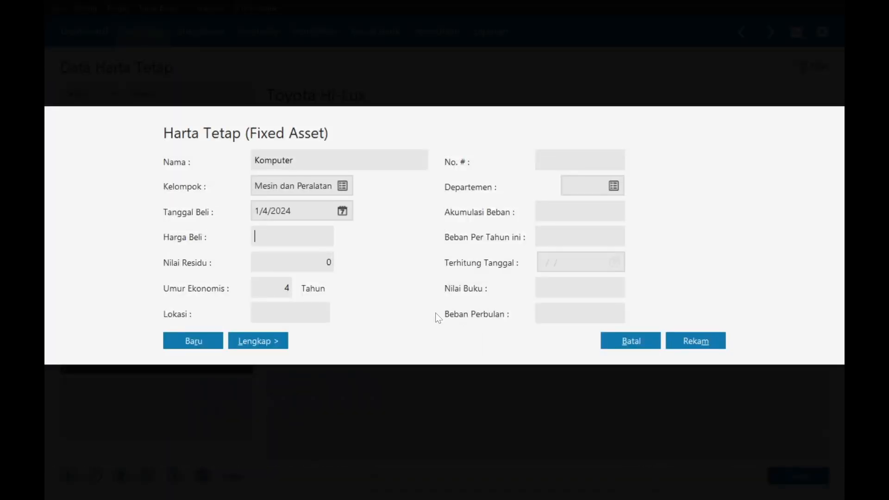
type("7500000")
left_click(714, 334)
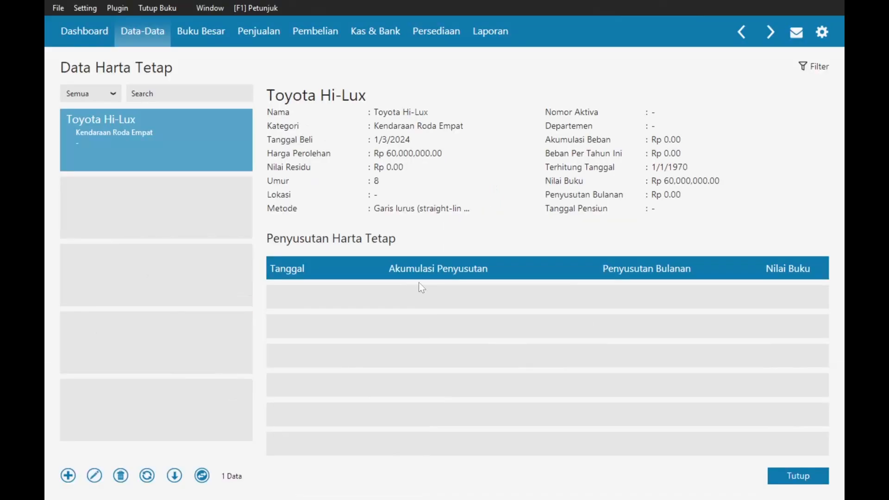
- Add Printer as a Mesin dan Peralatan fixed asset bought 1/4/2024 for 2,310,000
left_click(65, 479)
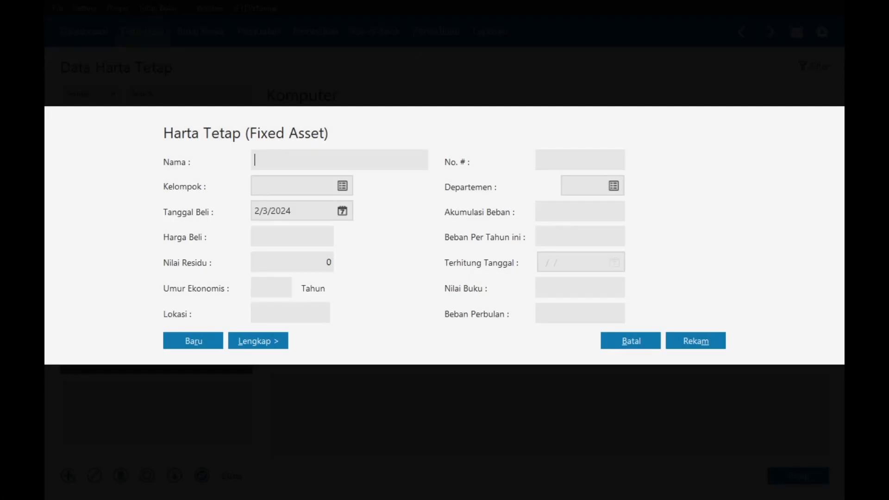
type("Printer")
left_click(341, 188)
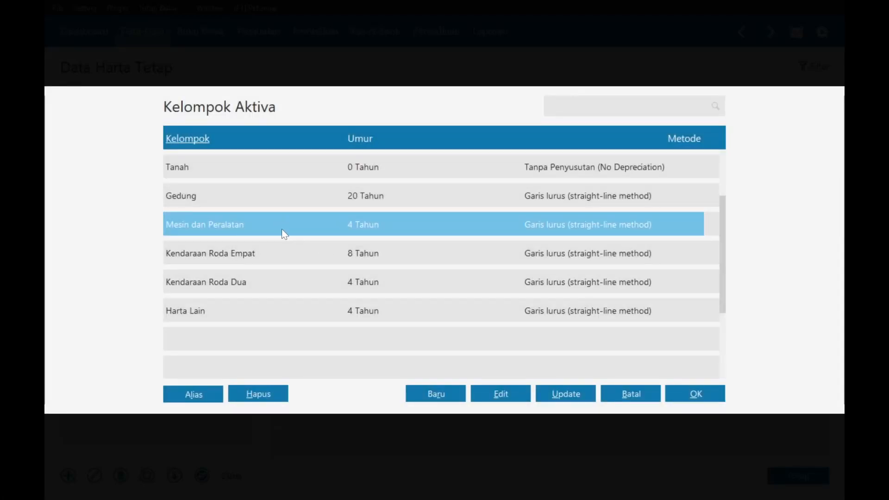
double_click(282, 229)
left_click(347, 211)
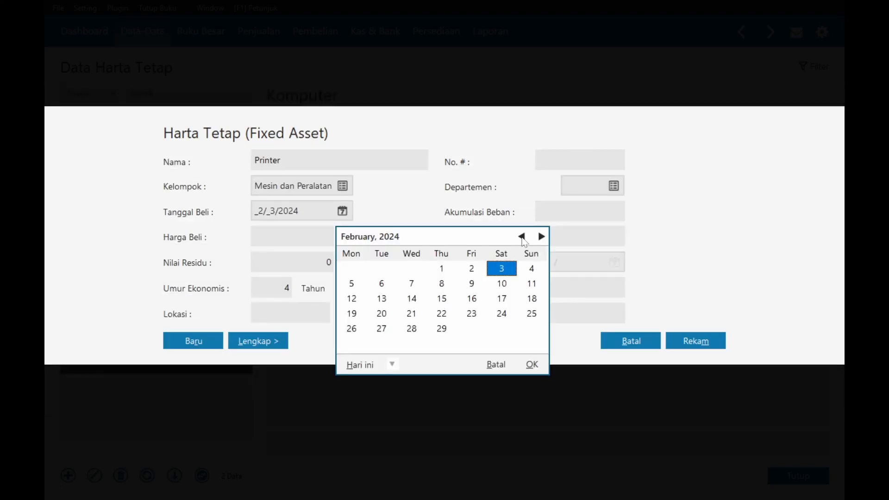
left_click(522, 236)
double_click(442, 270)
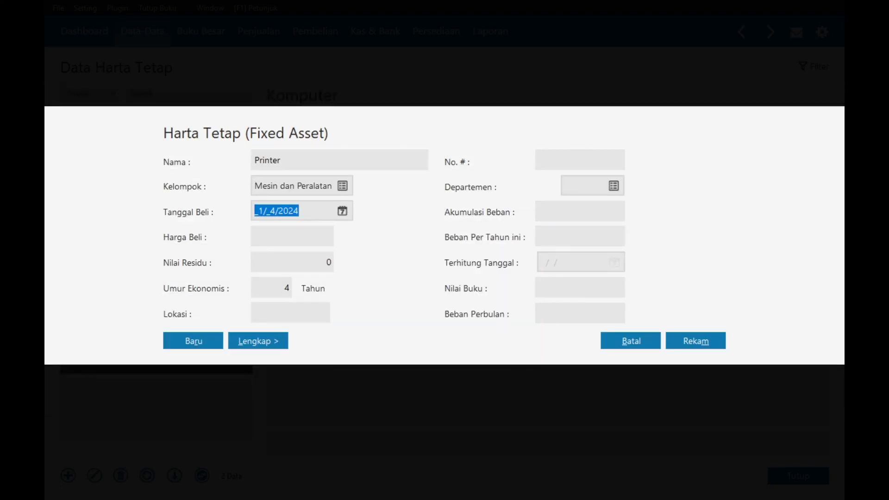
key("Tab")
key("alt+Tab")
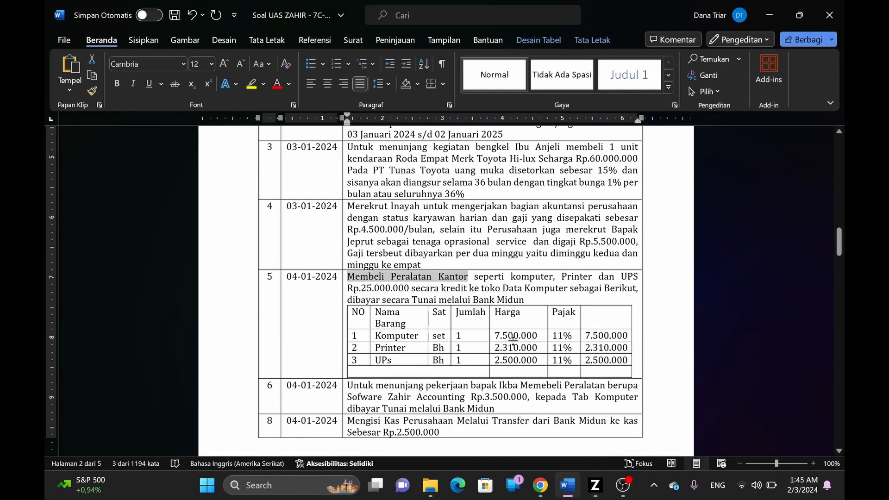
key("alt+Tab")
type("2310")
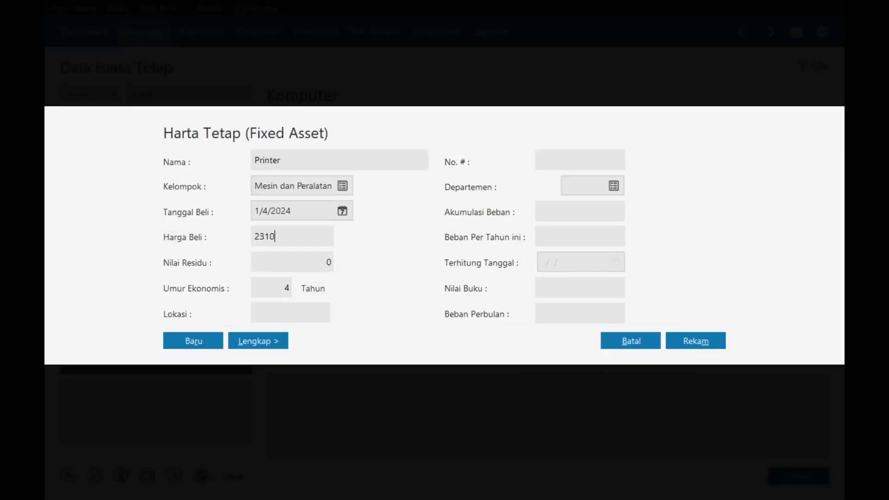
type("000")
key("Tab")
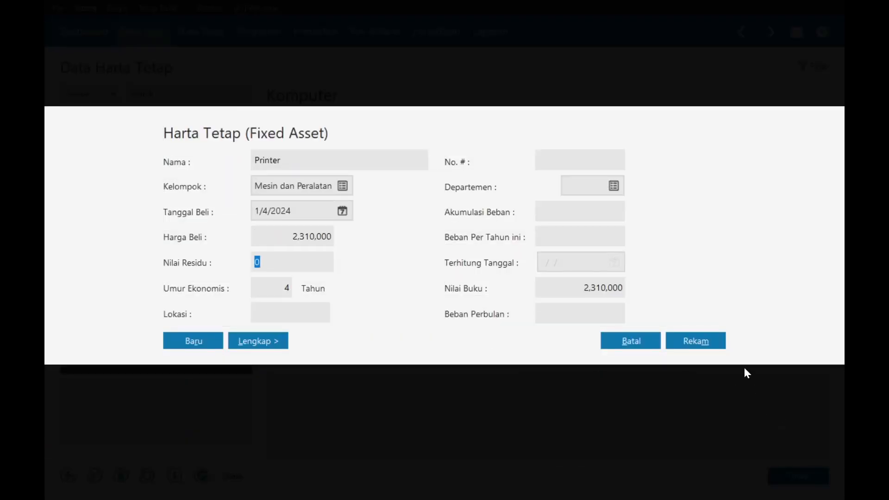
left_click(702, 342)
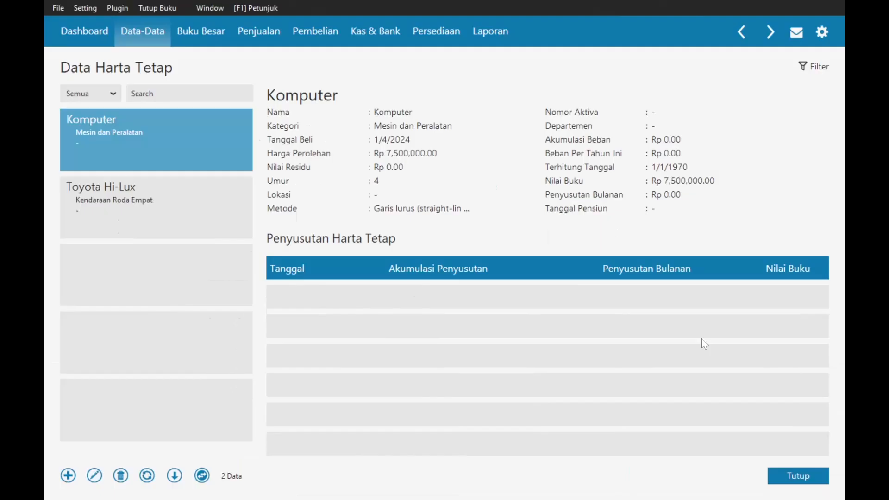
- Add UPs as a Mesin dan Peralatan fixed asset bought 1/4/2024 for 2,500,000
left_click(68, 477)
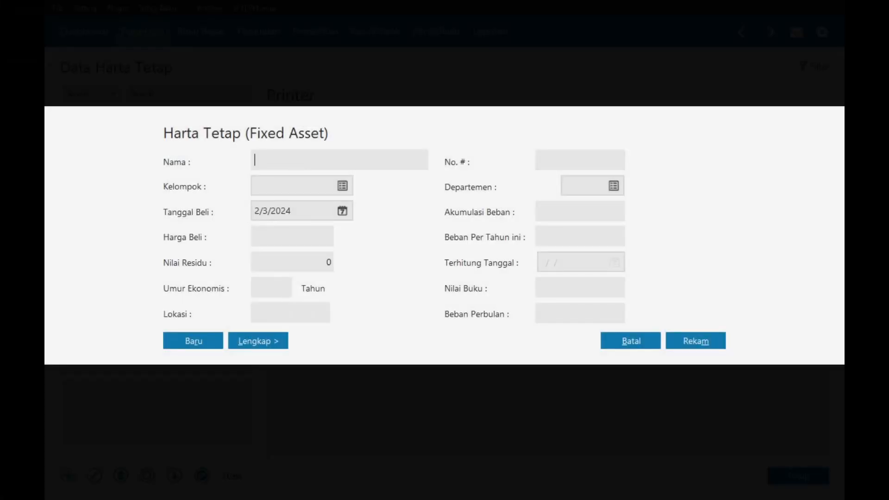
type("UPs")
left_click(343, 185)
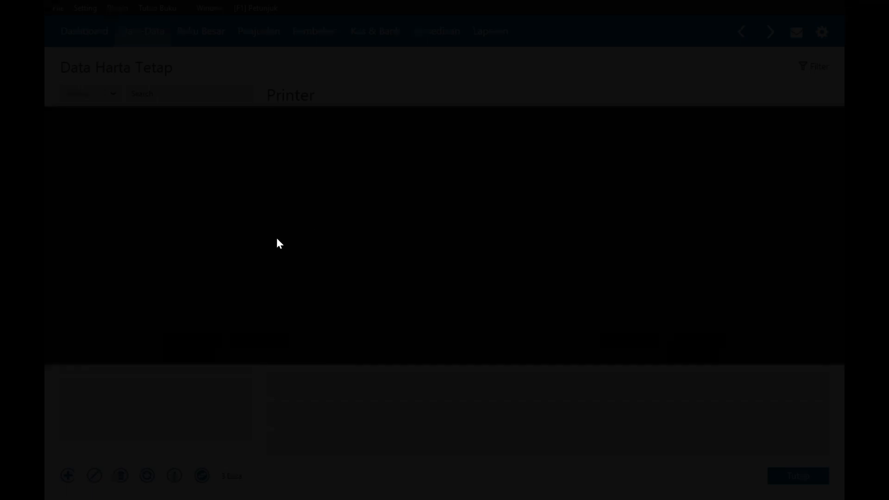
double_click(233, 231)
left_click(342, 210)
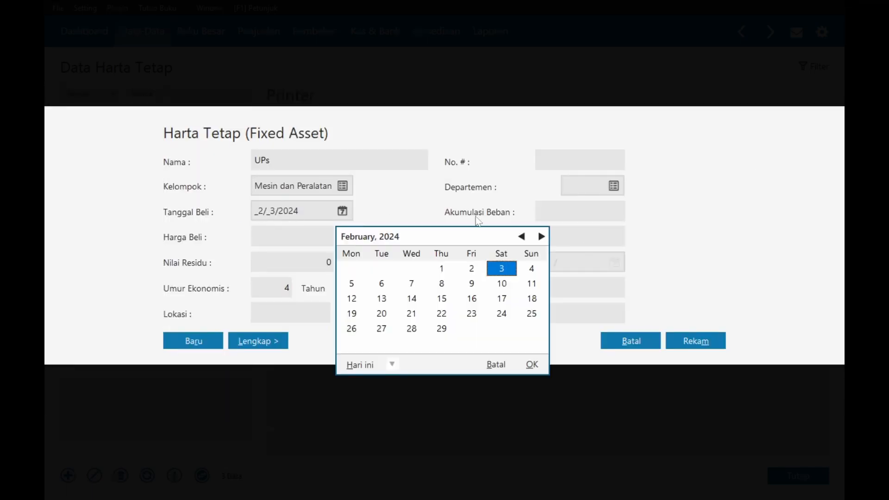
left_click(521, 236)
double_click(442, 269)
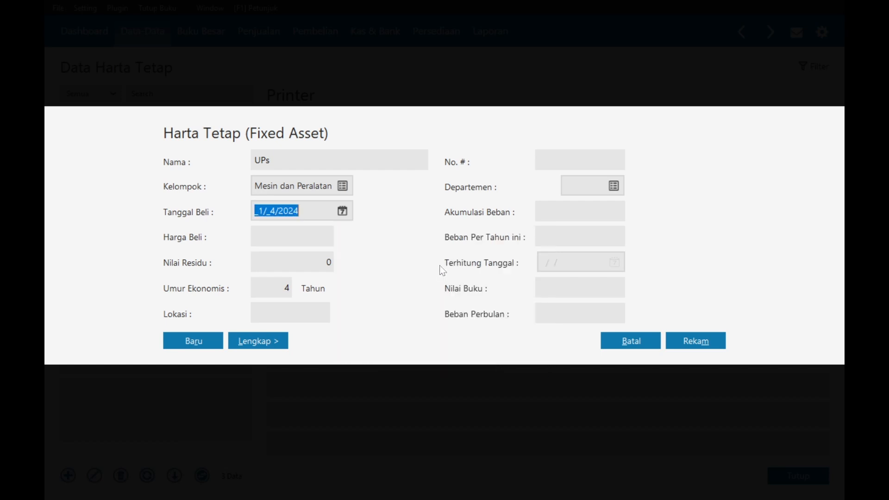
left_click(291, 236)
type("2500000")
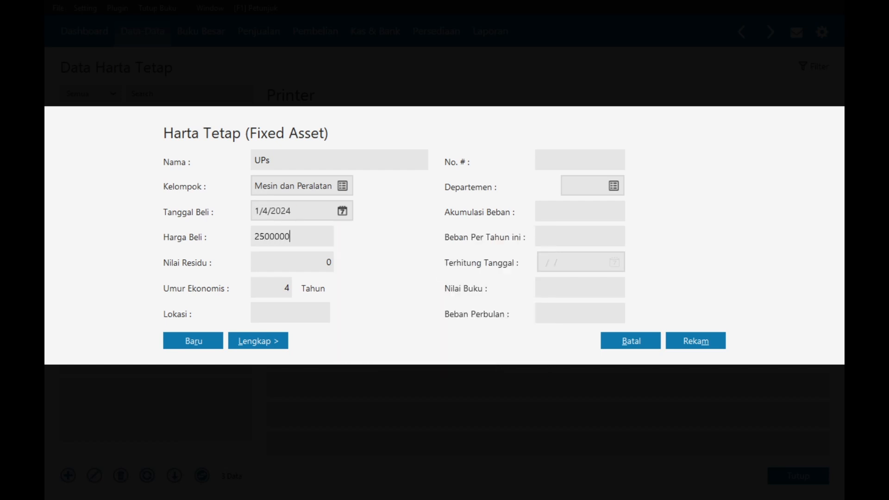
key("Tab")
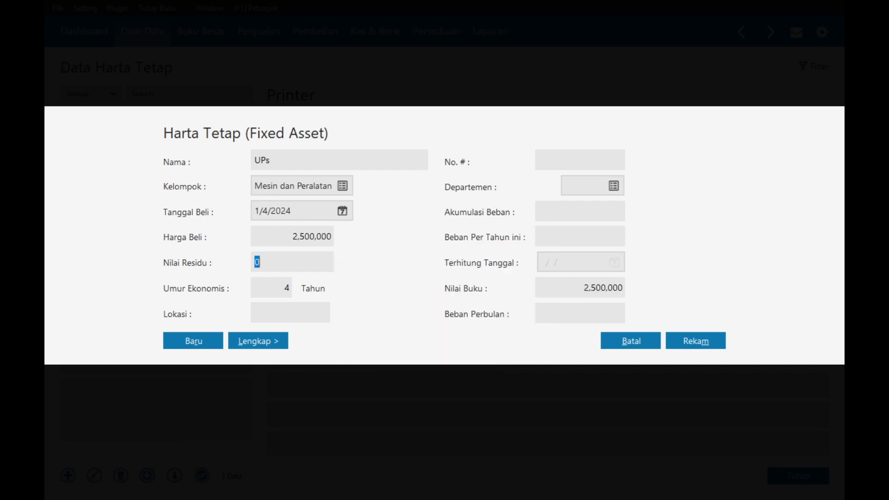
left_click(683, 341)
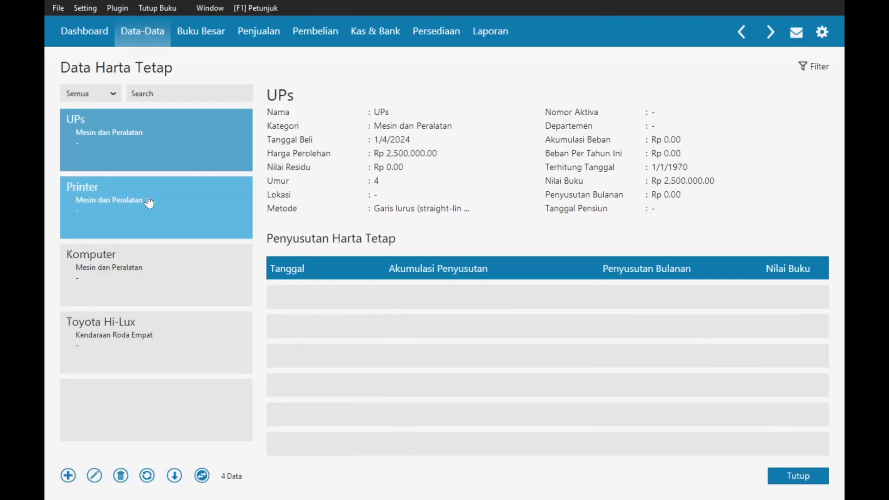
- Review the assignment brief and return to the master data overview
key("alt+Tab")
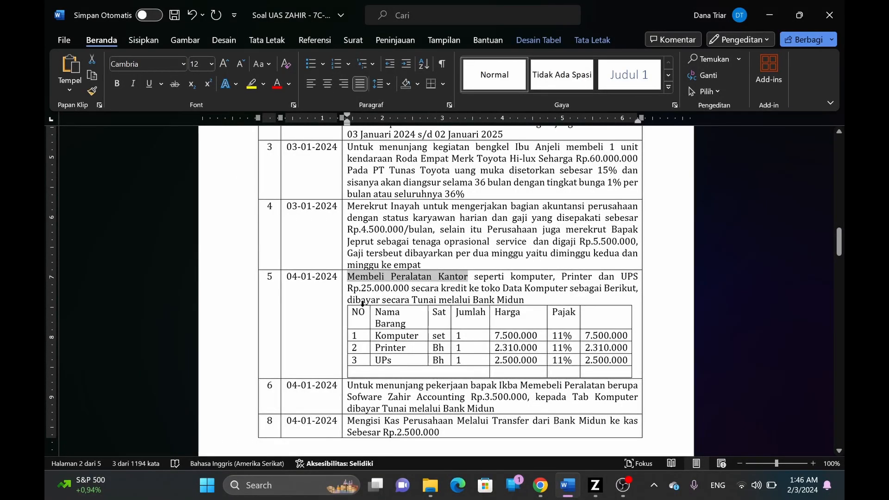
key("alt+Tab")
left_click(146, 32)
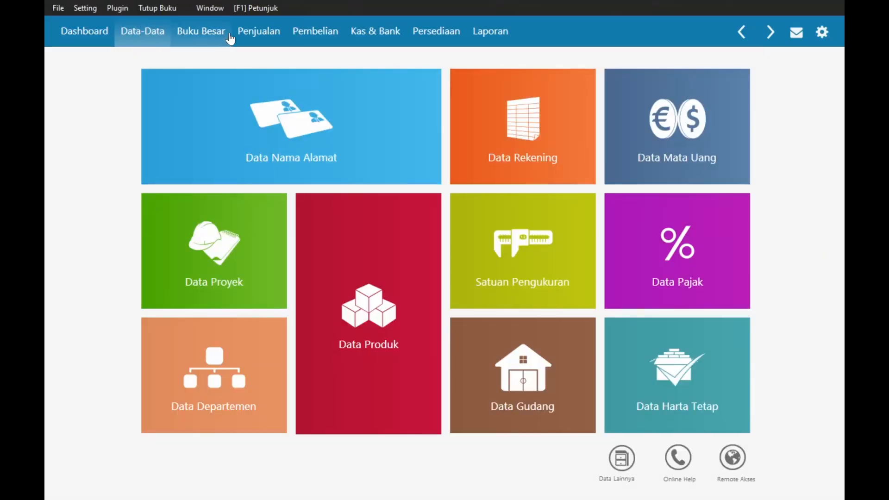
key("alt+Tab")
scroll(330, 350, "down", 2)
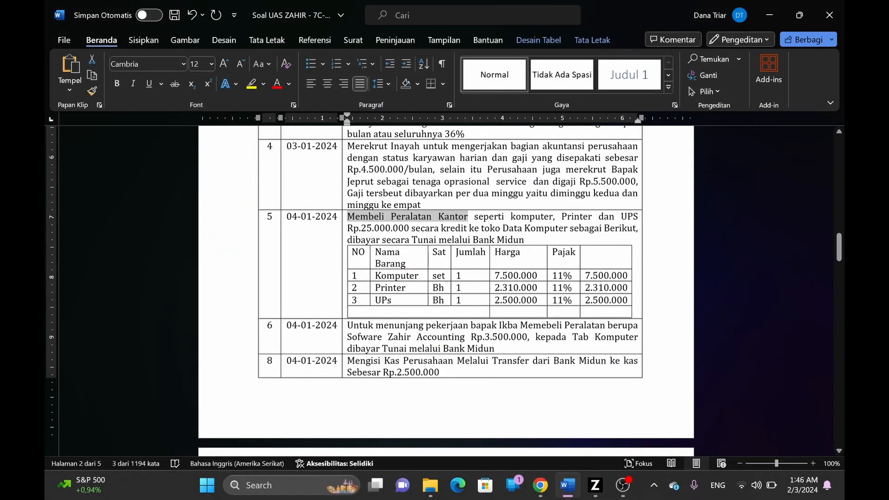
key("alt+Tab")
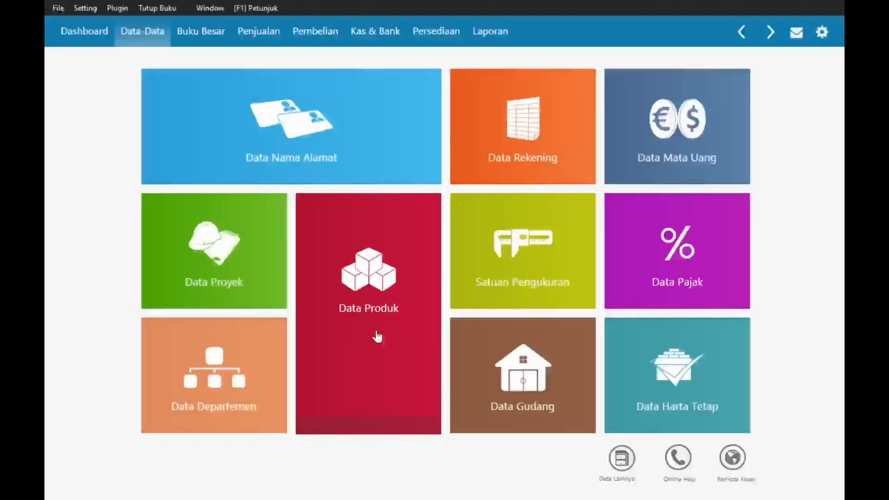
- Open the Pembelian purchase invoice list and start a new invoice
left_click(316, 36)
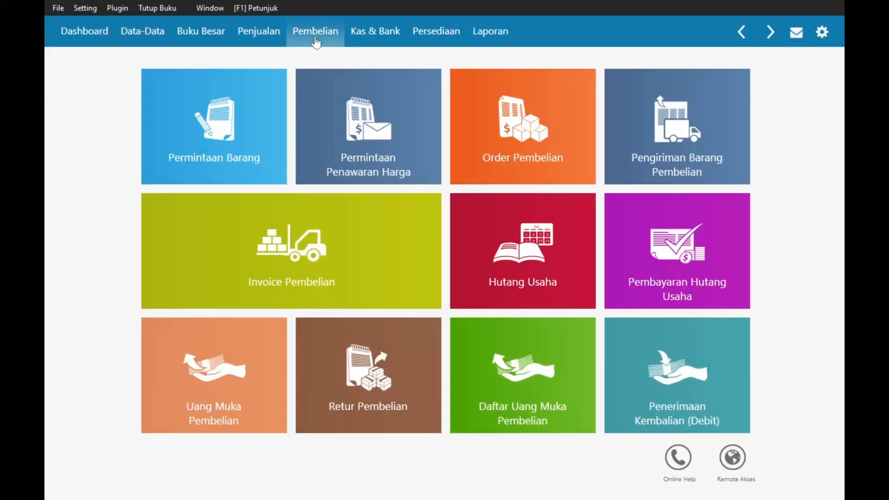
left_click(281, 256)
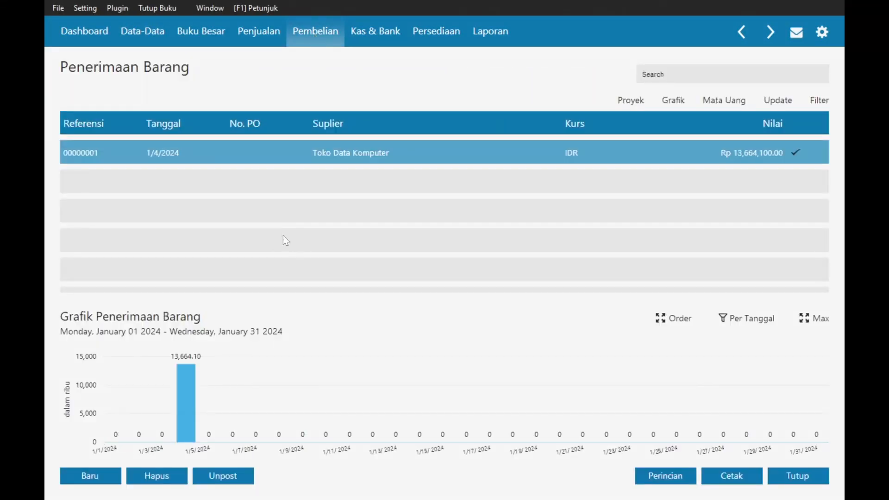
key("alt+Tab")
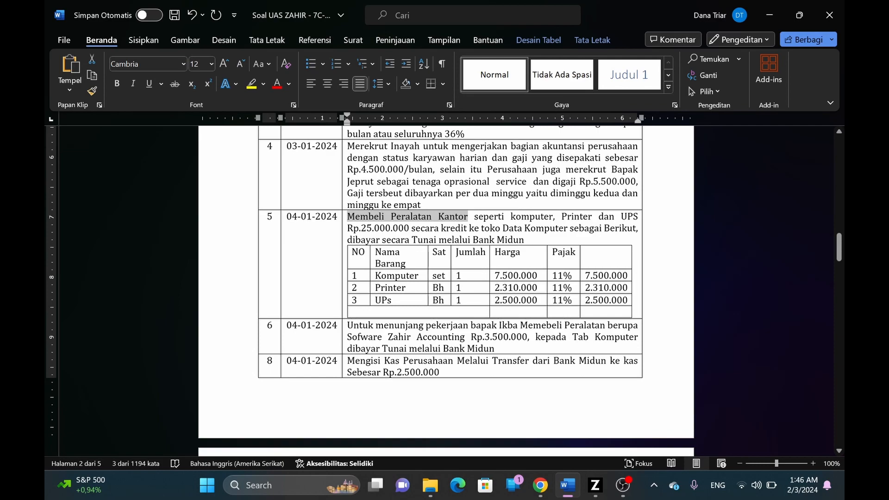
key("alt+Tab")
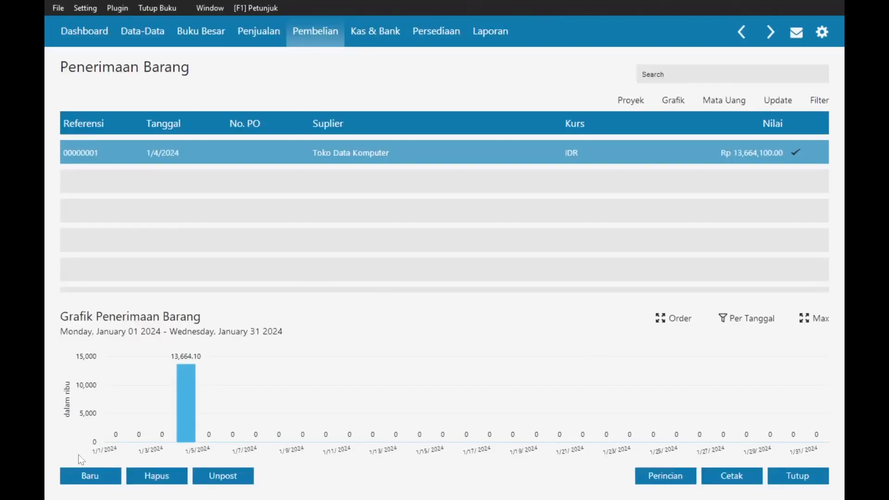
left_click(85, 480)
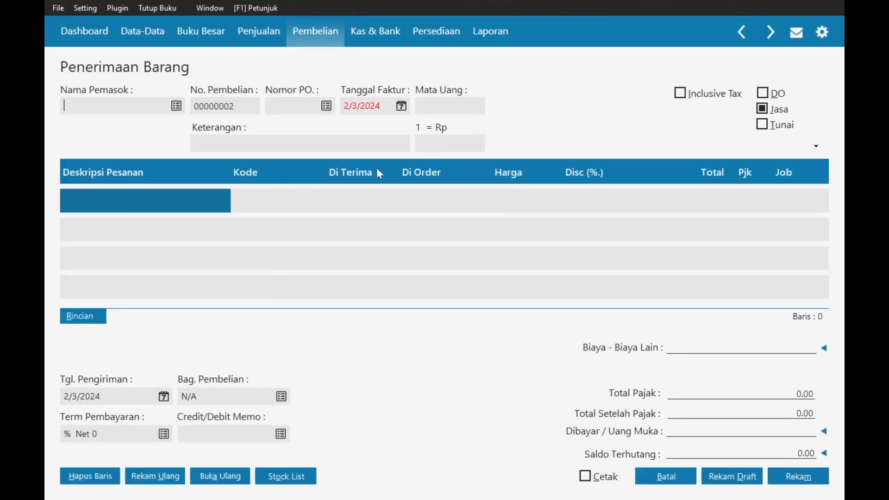
- Mark the purchase as Tunai and create and select new vendor Toko Tab Komputer as supplier
left_click(770, 125)
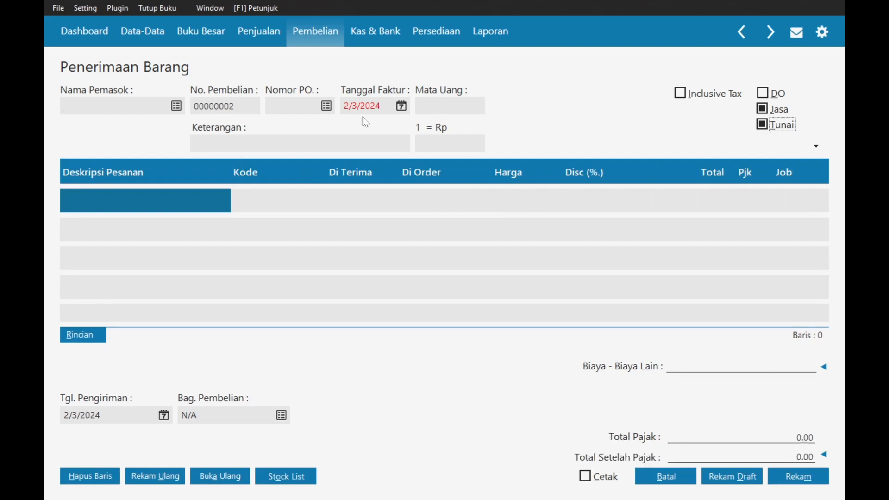
left_click(175, 109)
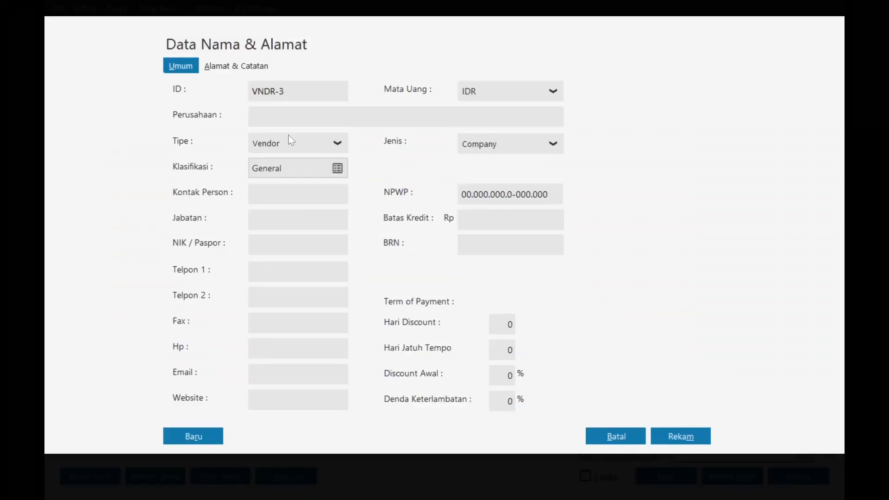
type("Toko Tab Komputer")
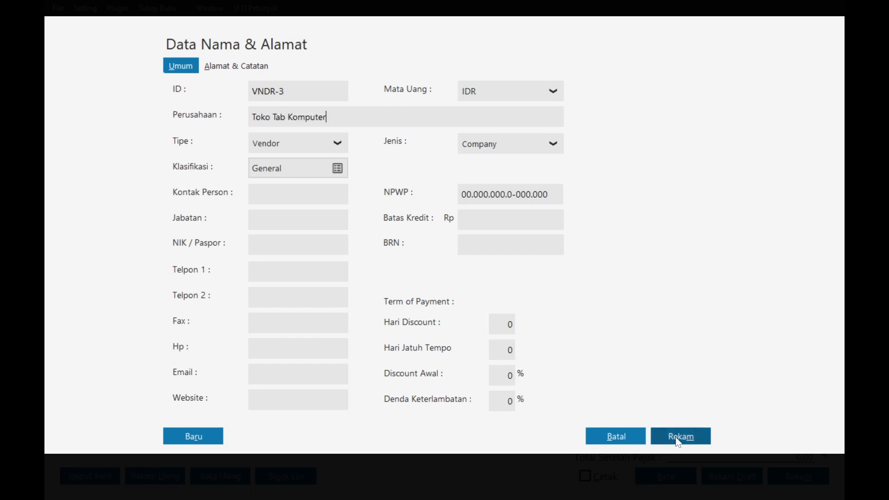
left_click(677, 438)
left_click(624, 317)
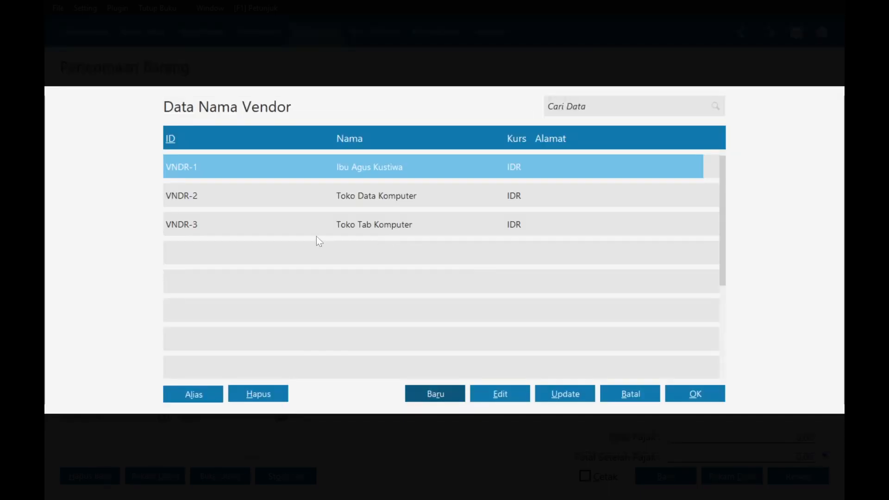
double_click(332, 227)
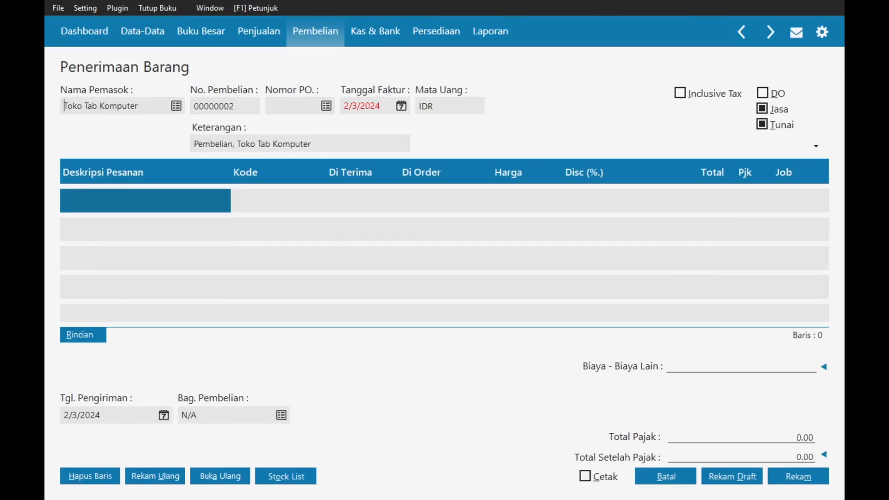
- Change the Keterangan to 'Membeli Software Zahir di Toko Tab Komputer'
key("alt+Tab")
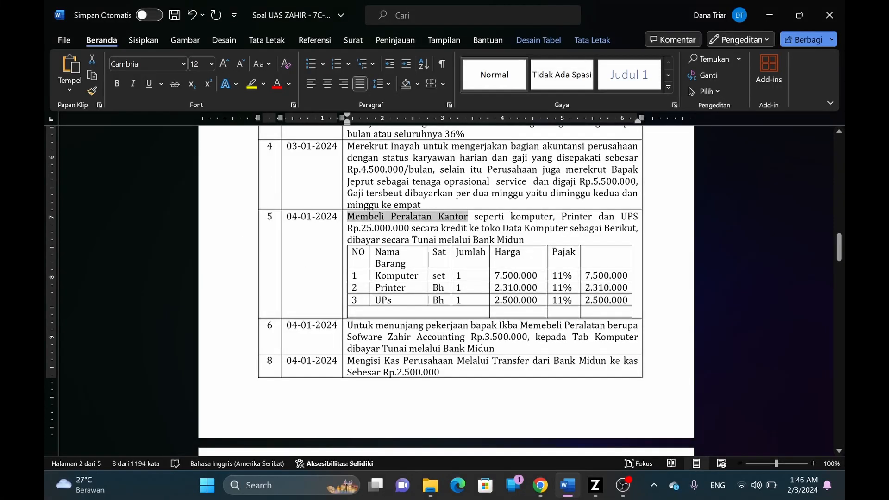
key("alt+Tab")
left_click(222, 144)
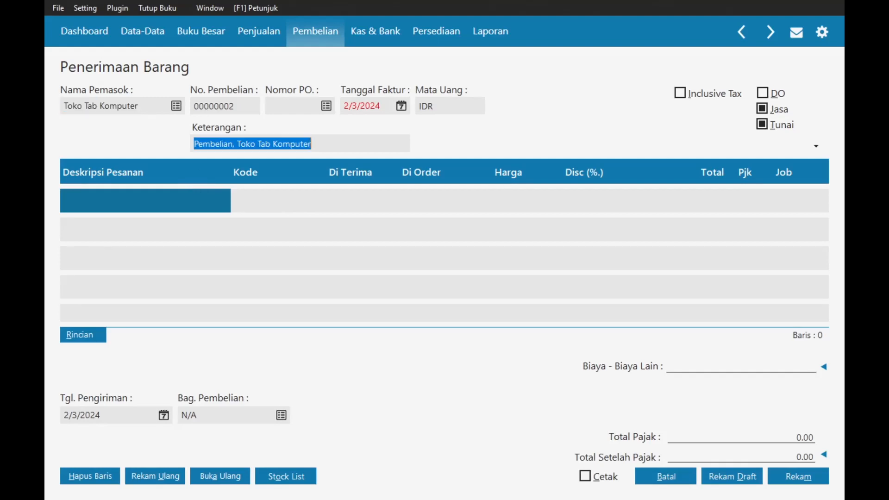
double_click(223, 144)
type("embeli So")
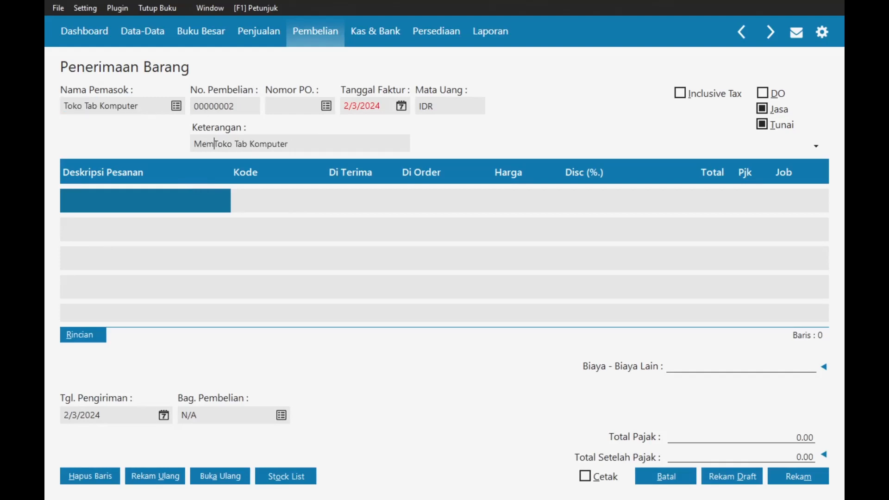
type("ftware ")
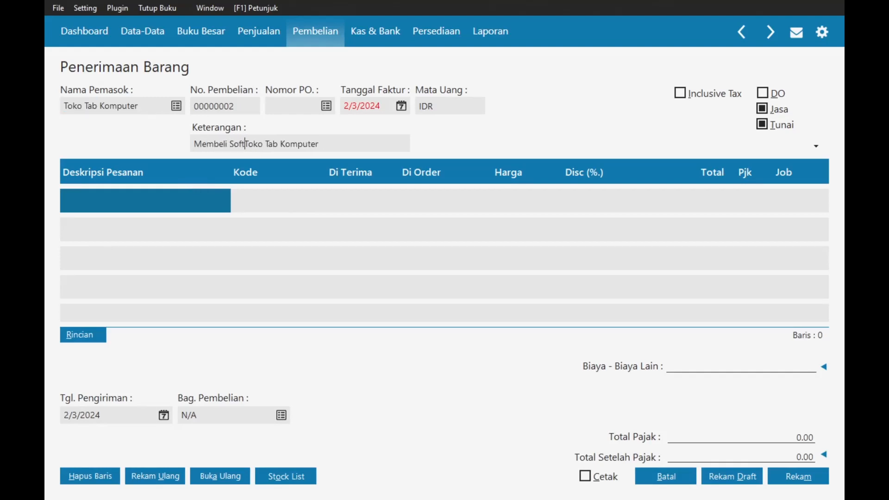
type("Zahir ")
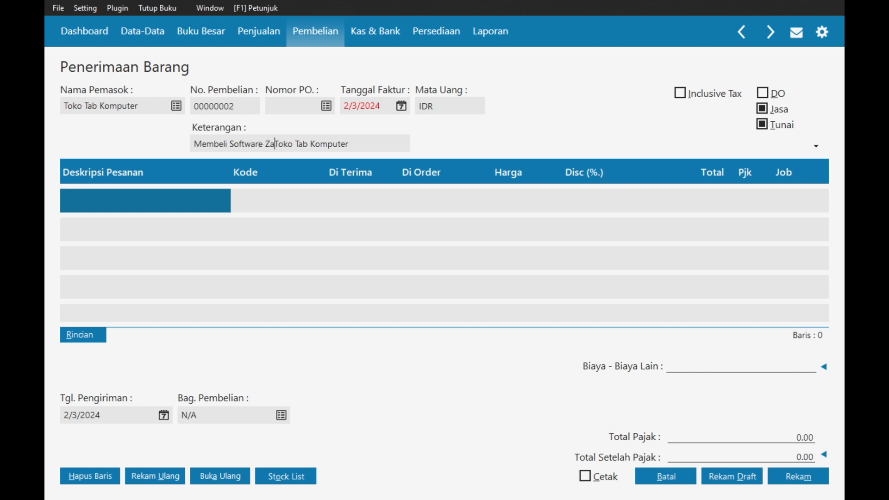
type("di")
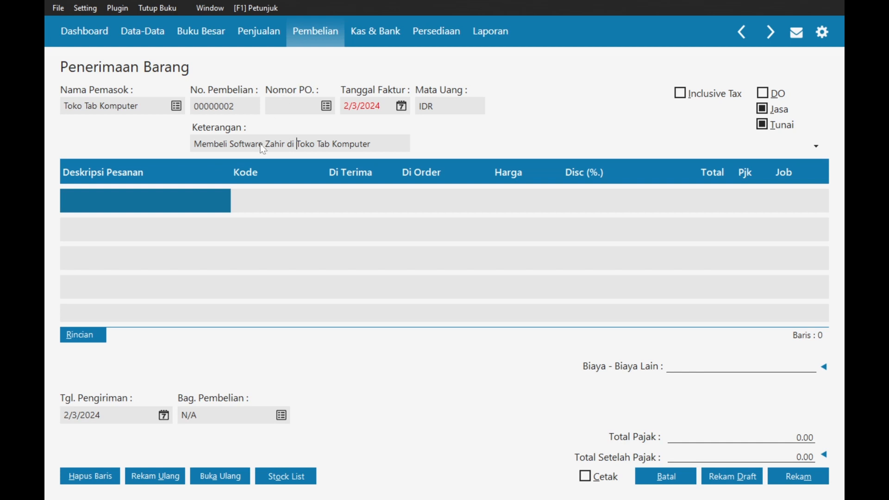
- Set the invoice date (Tanggal Faktur) to 1/4/2024
left_click(402, 106)
left_click(527, 129)
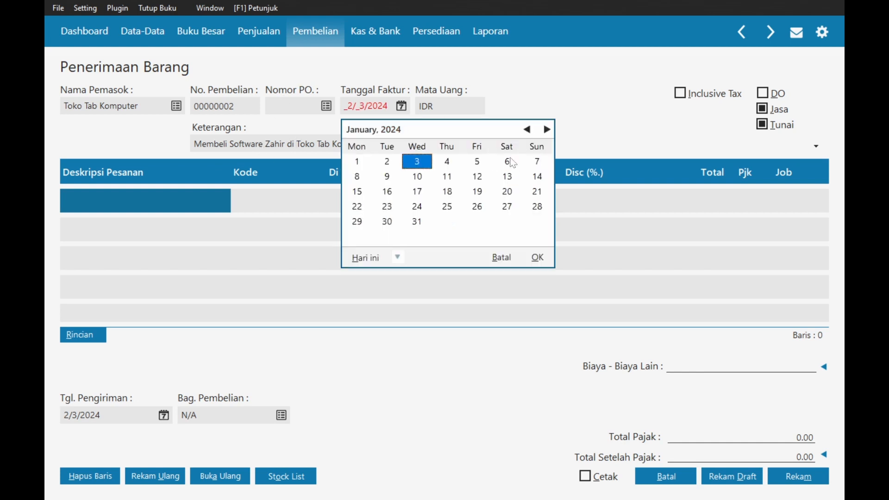
left_click(458, 166)
left_click(536, 257)
key("alt+Tab")
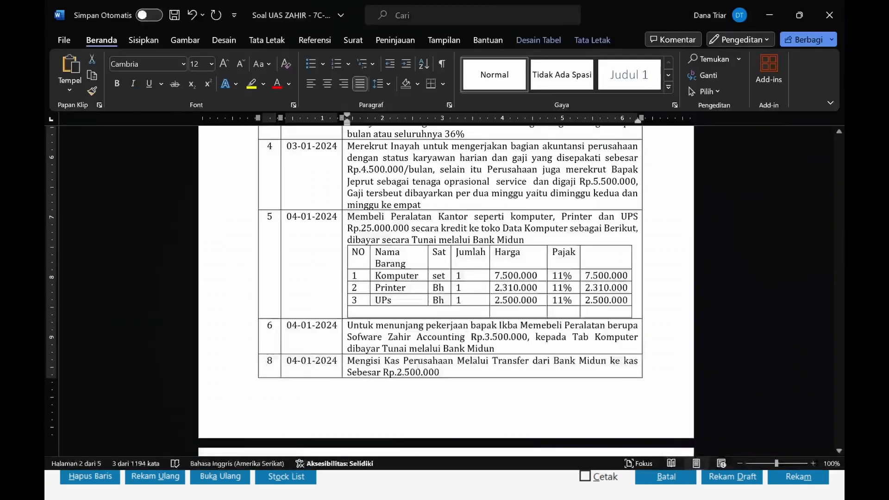
key("alt+Tab")
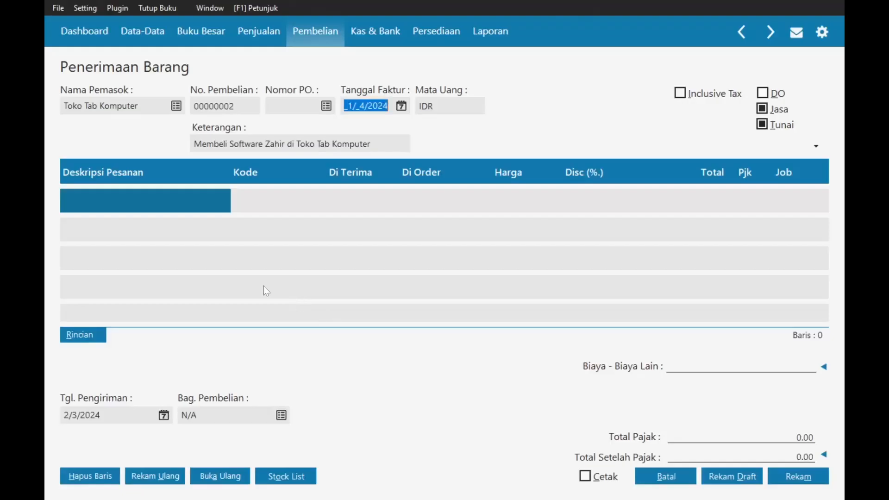
left_click(131, 206)
- Add line Software Zahir Accounting: account Mesin & Peralatan, quantity 1, price 3,500,000 with PPN
type("So")
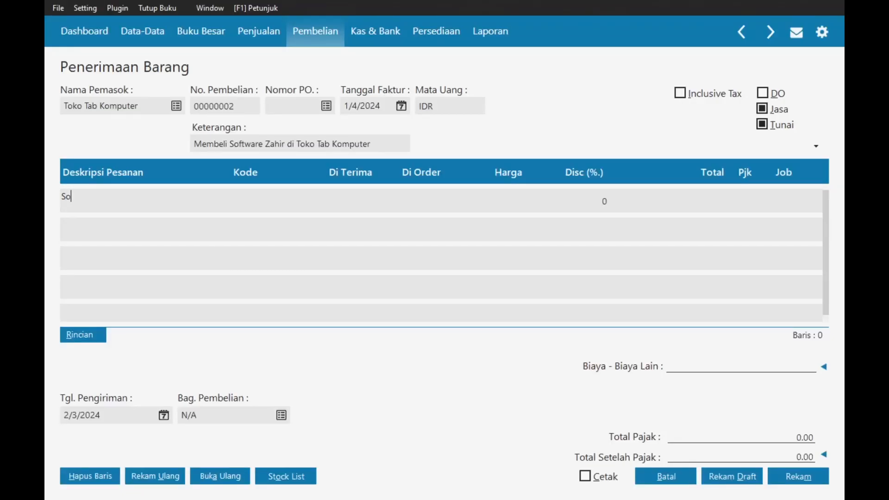
type("ftware Zahir Accounting")
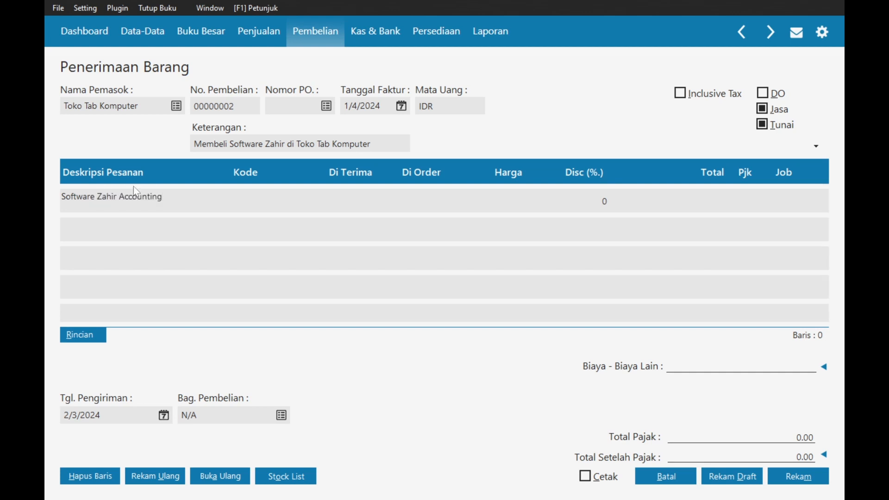
key("Tab")
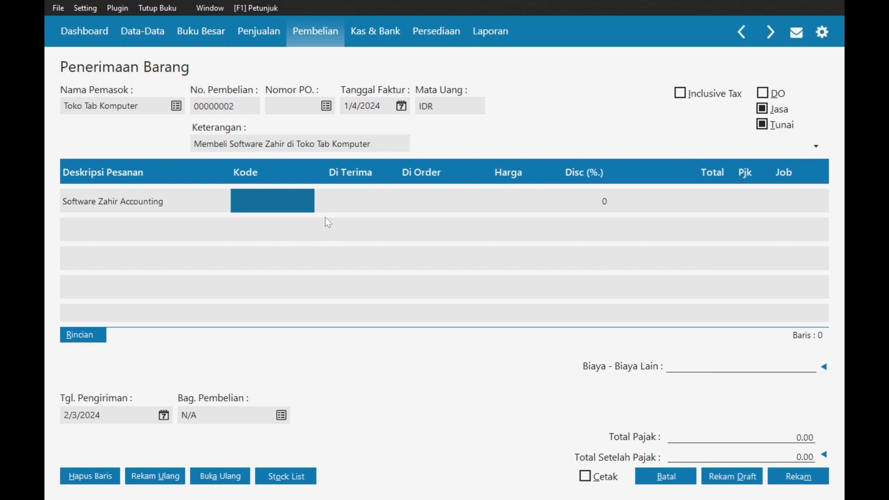
double_click(273, 202)
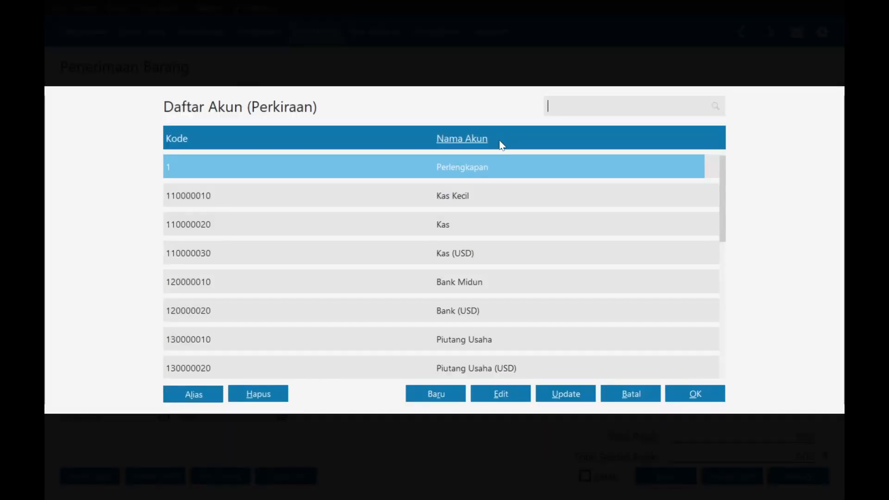
type("mes")
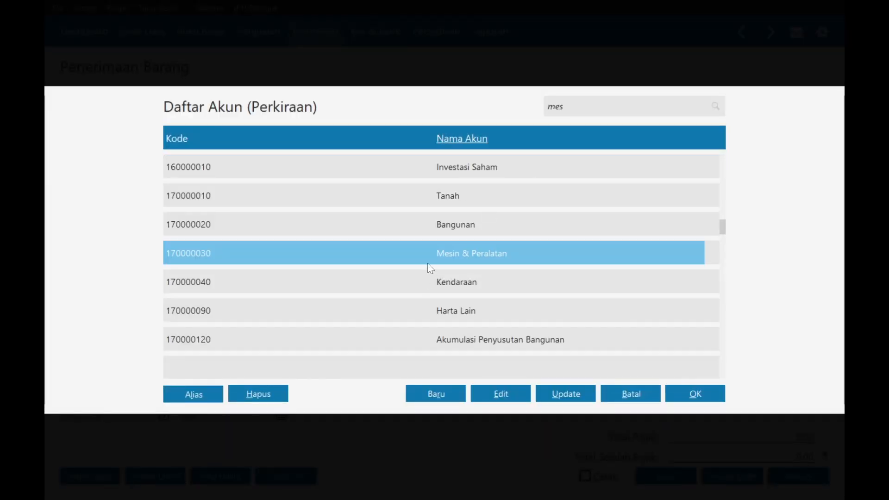
double_click(427, 255)
left_click(370, 197)
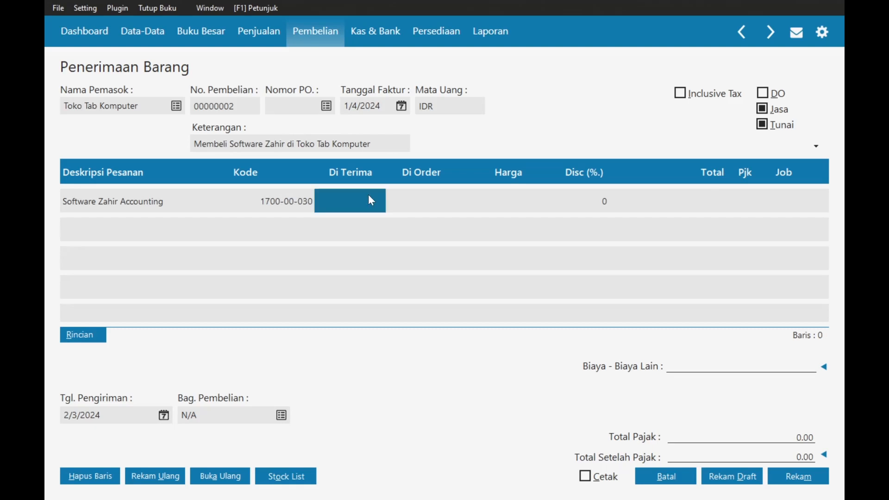
type("1")
left_click(506, 208)
key("alt+Tab")
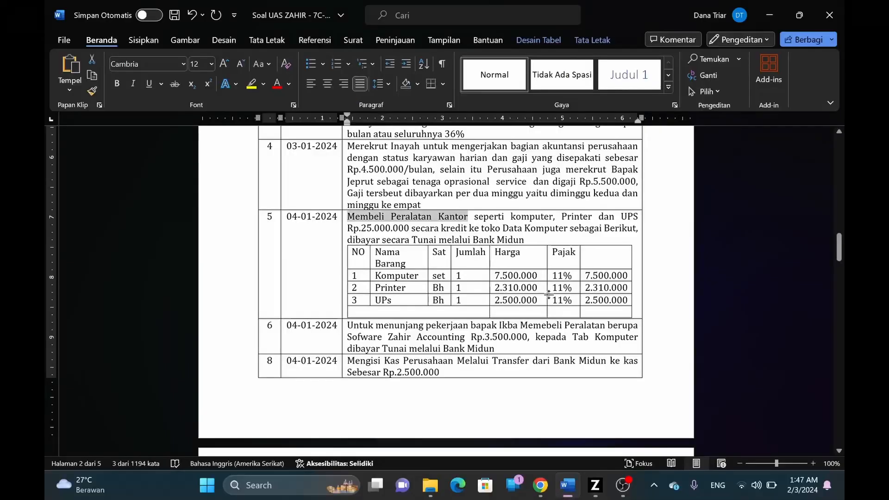
key("alt+Tab")
type("3500")
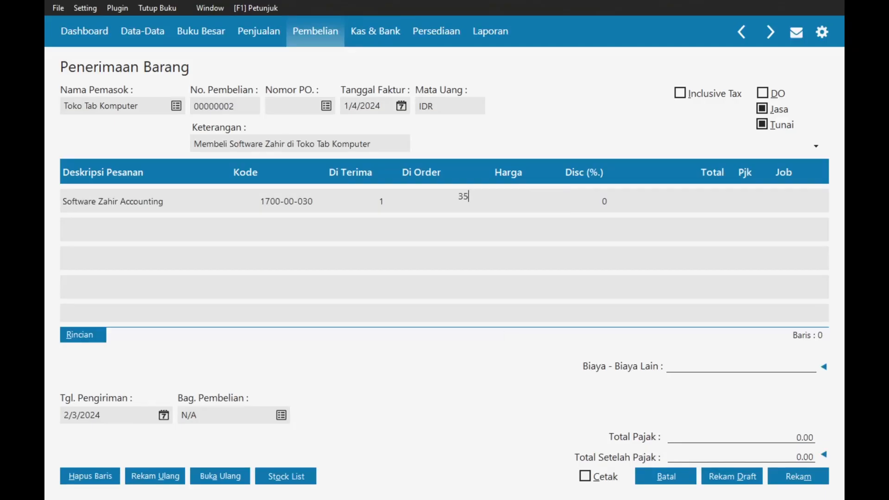
type("000")
key("Tab")
left_click(744, 203)
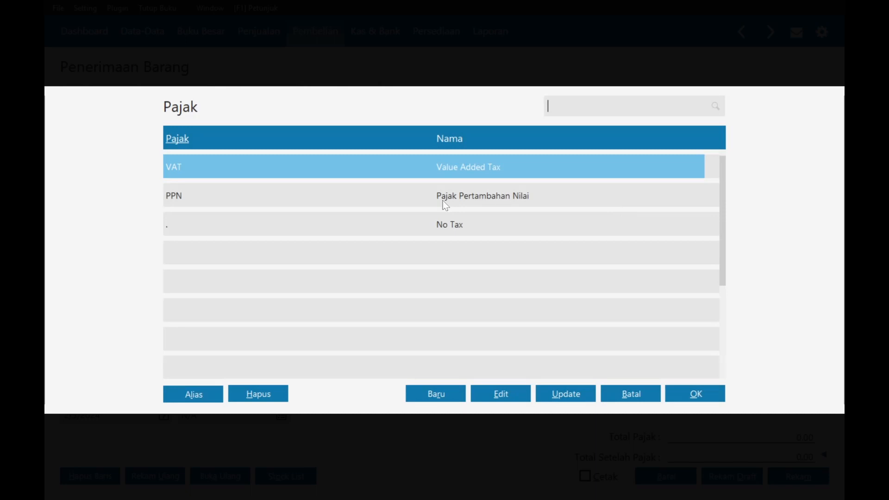
double_click(440, 200)
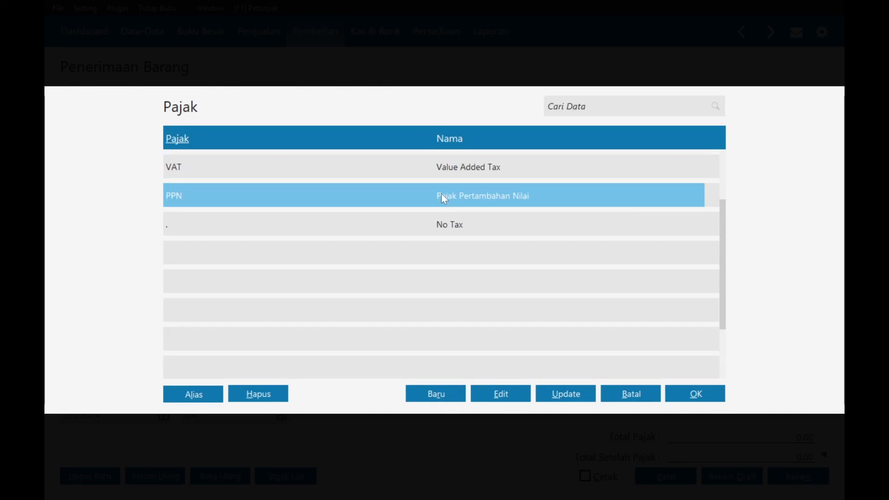
key("Tab")
key("Tab")
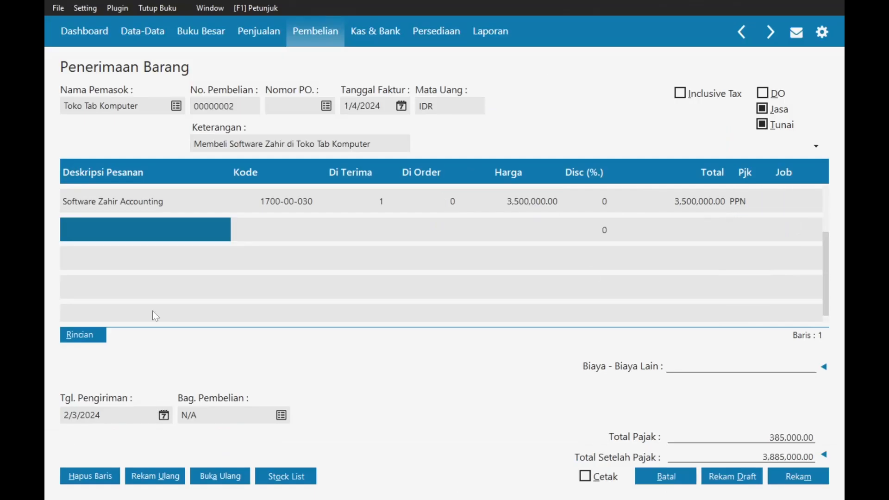
- Set the delivery date to 1/4/2024 and save the receipt
left_click(163, 415)
left_click(164, 416)
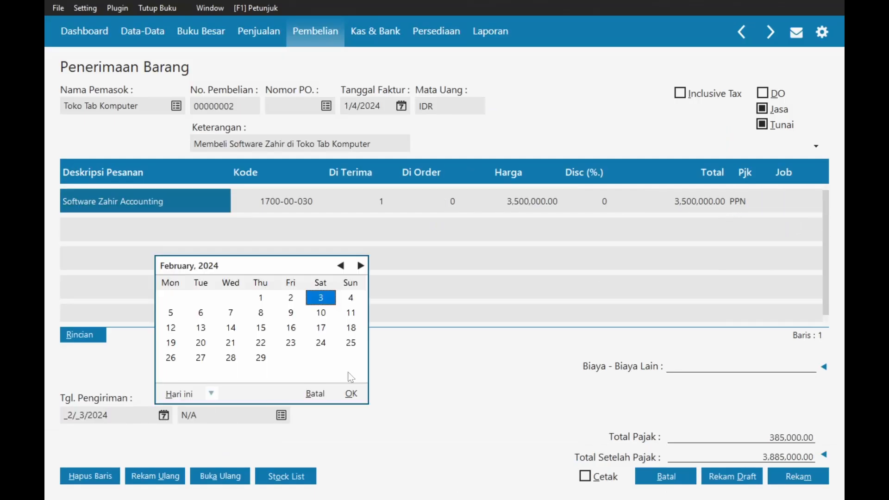
left_click(341, 266)
left_click(261, 297)
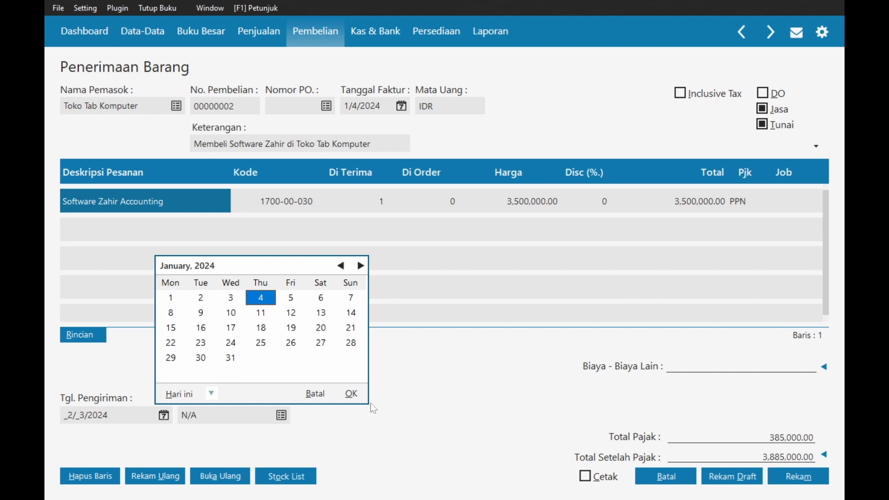
left_click(351, 393)
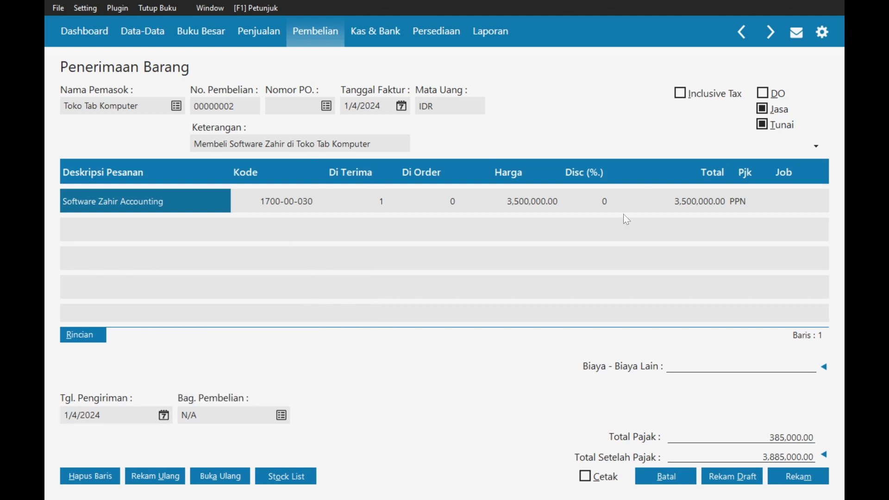
left_click(799, 477)
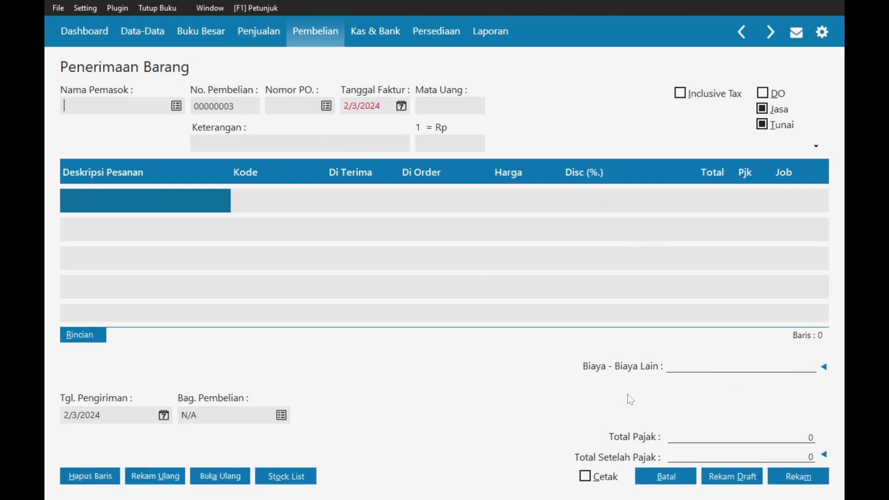
- Close the receipt form and start a new fixed asset named Software Zahir Accounting
left_click(644, 475)
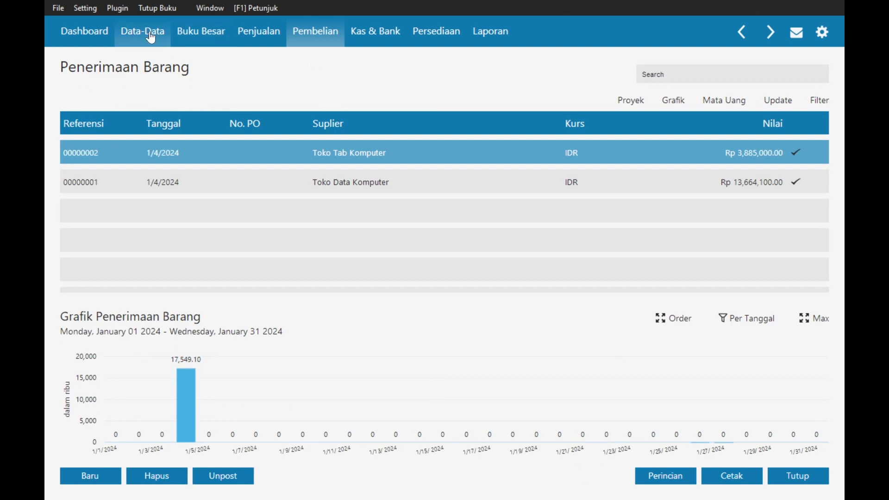
left_click(143, 32)
left_click(629, 340)
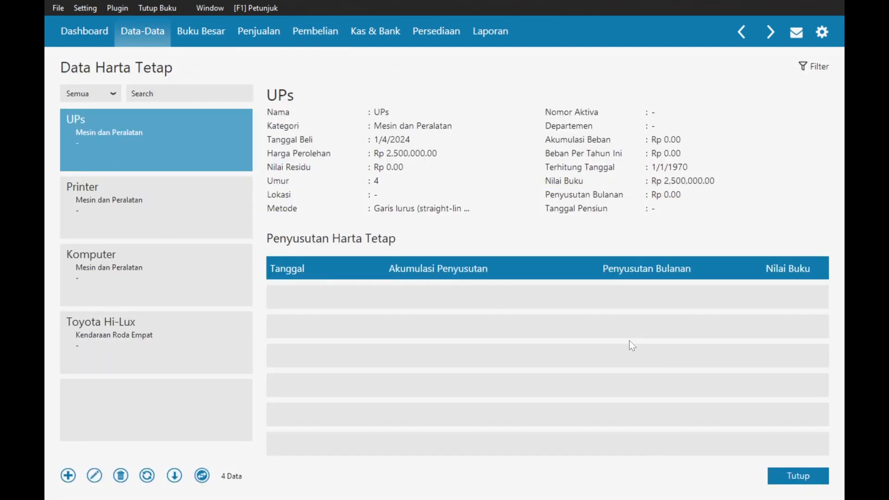
left_click(68, 476)
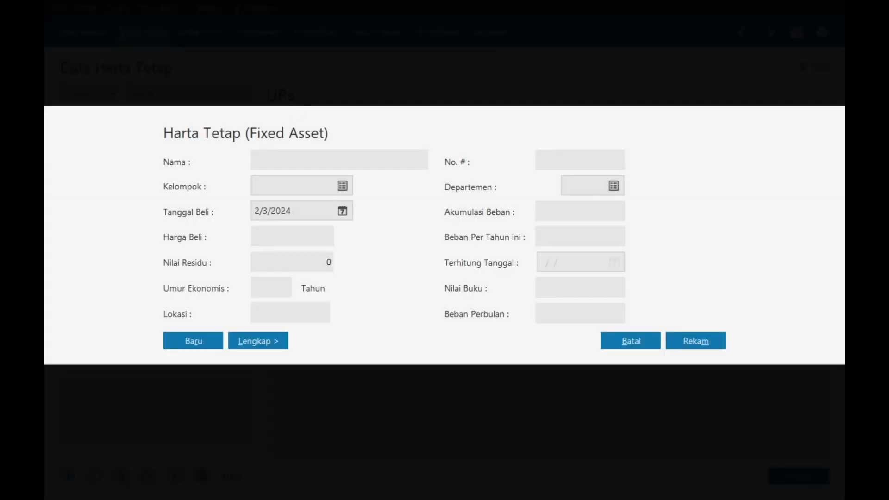
type("Software Zahir Accounting")
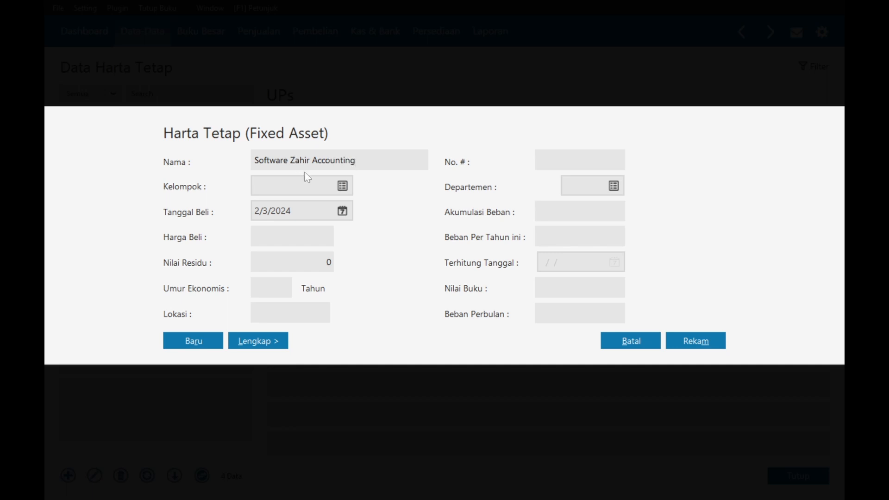
- Give it group Mesin dan Peralatan, purchase date 1/4/2024 and price 3,500,000, then save
left_click(342, 186)
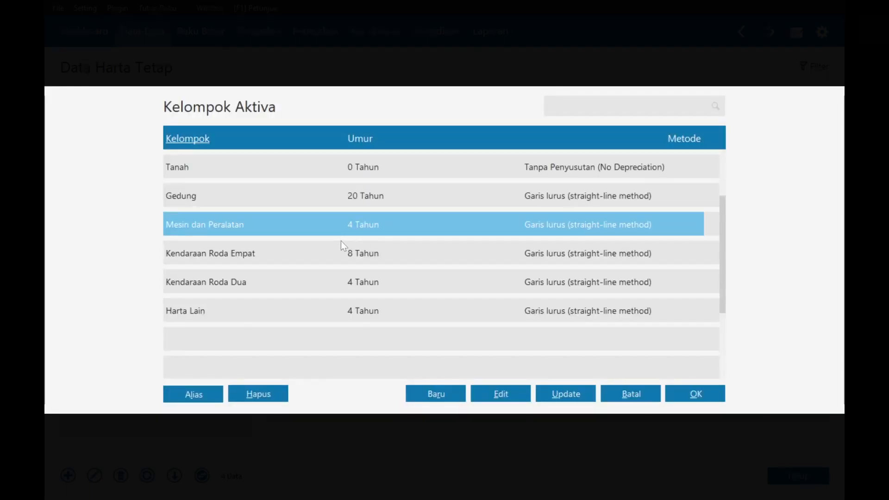
double_click(341, 233)
left_click(342, 211)
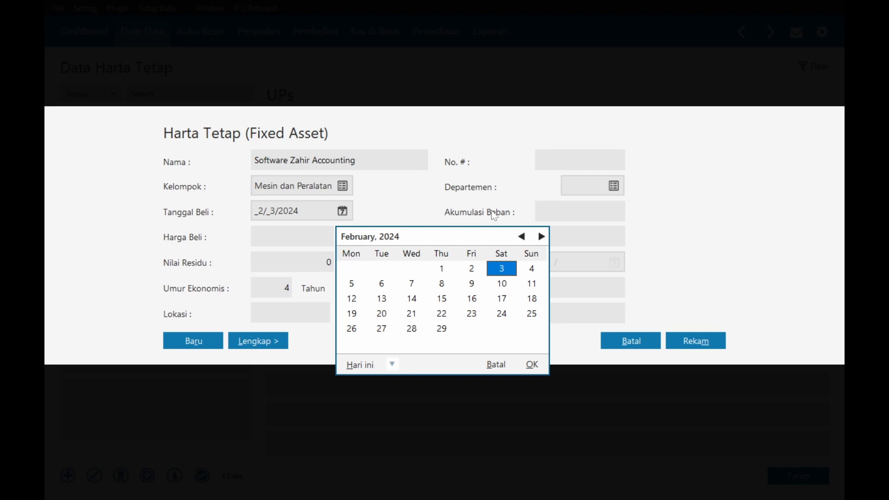
left_click(522, 237)
double_click(441, 269)
key("Tab")
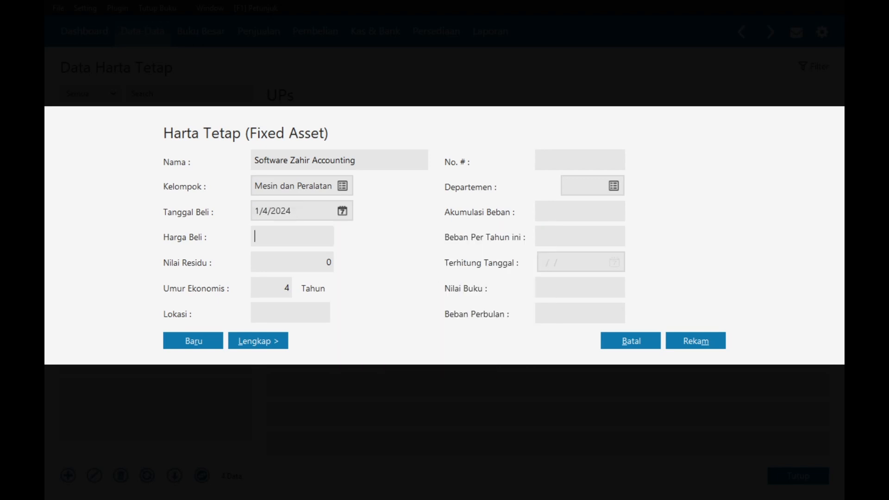
type("3,500,")
type("00000")
key("Tab")
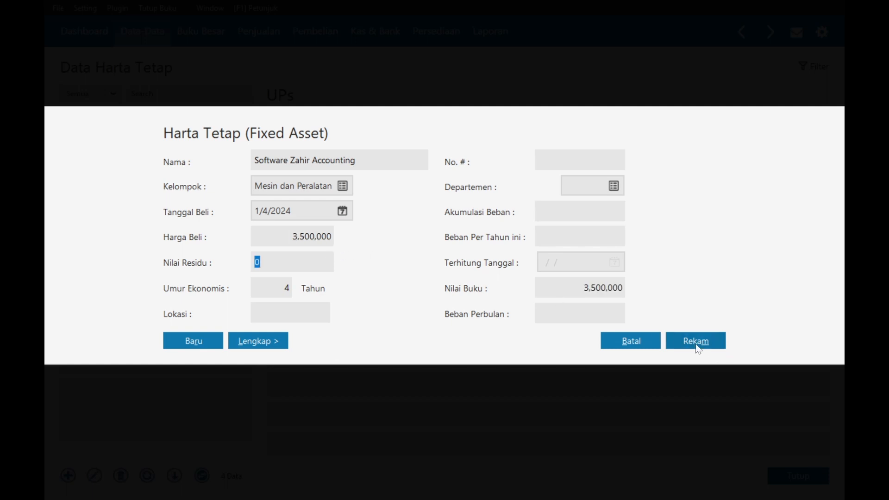
left_click(683, 345)
left_click(791, 477)
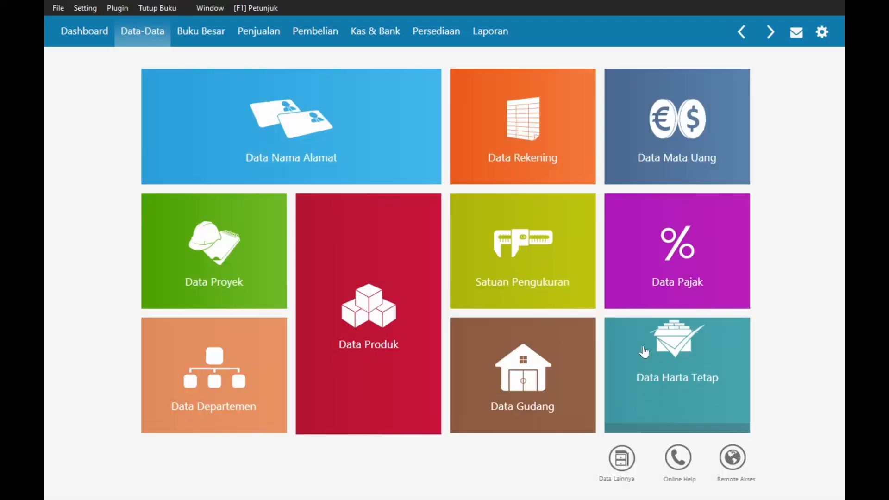
- Start a Kas & Bank transfer from Bank Midun to Kas
key("alt+Tab")
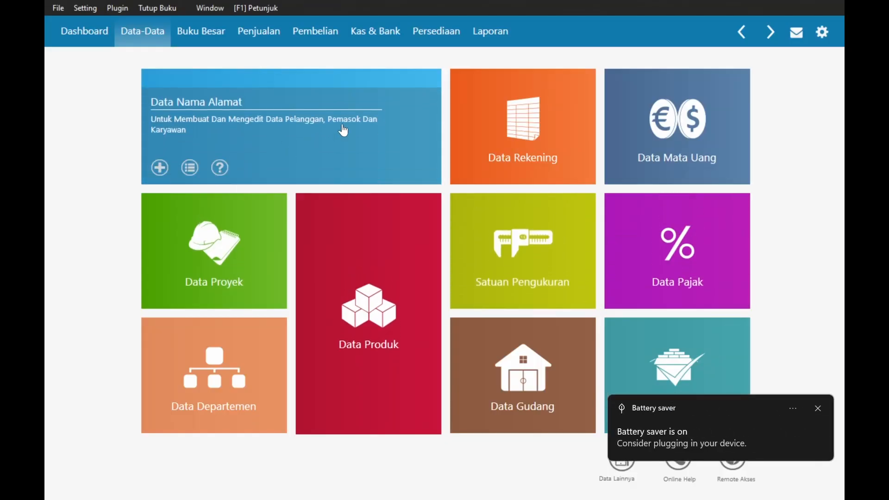
left_click(380, 33)
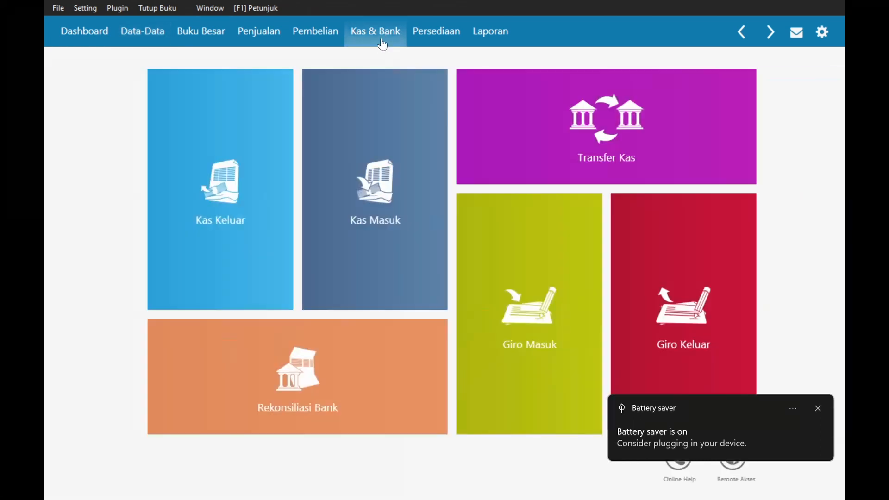
left_click(533, 137)
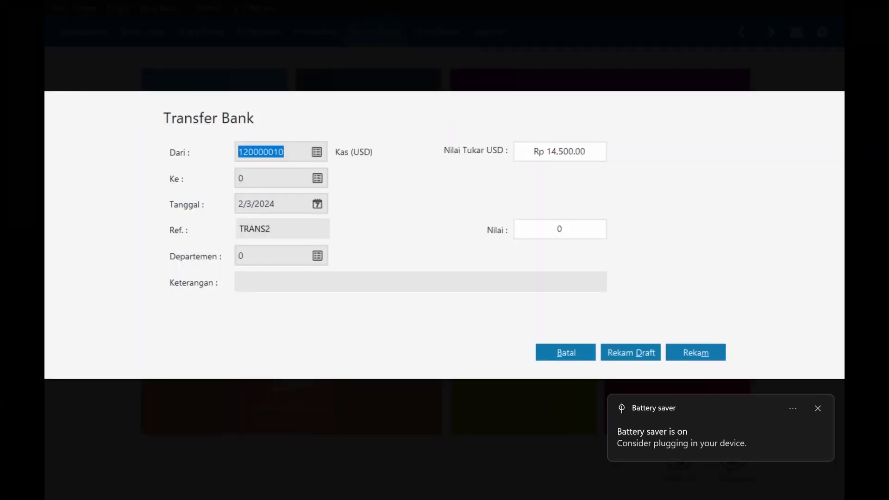
left_click(318, 154)
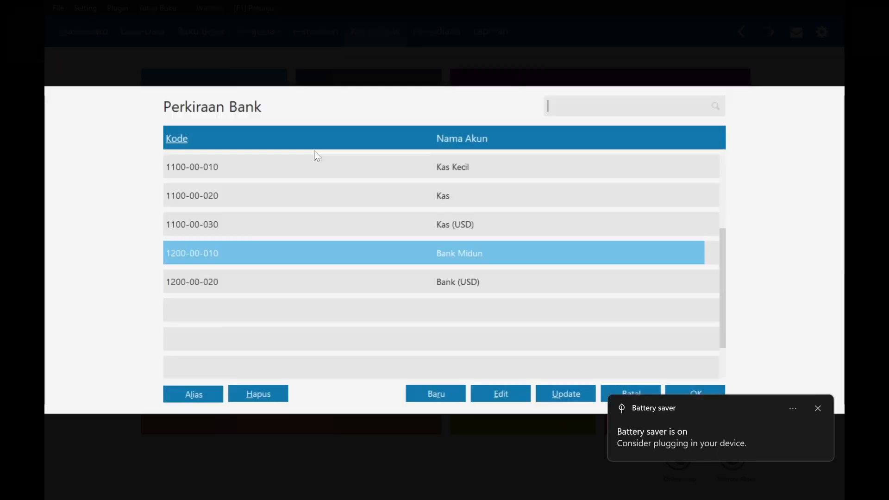
left_click(407, 200)
double_click(405, 258)
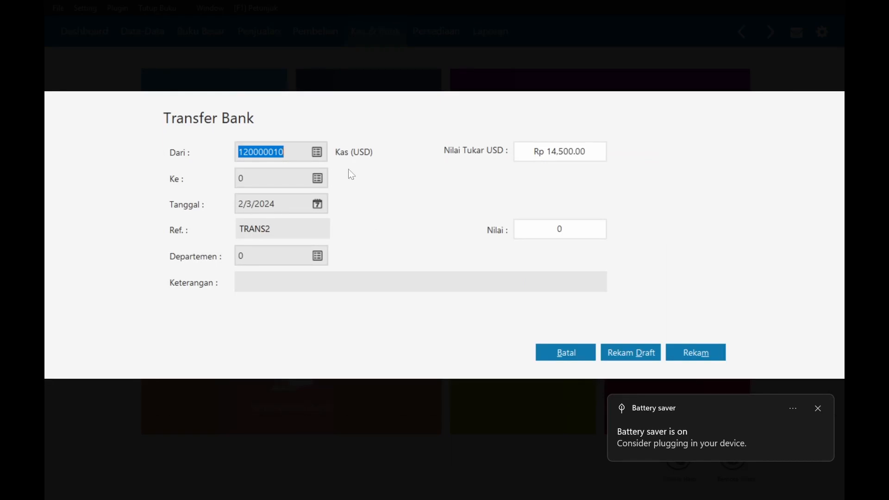
left_click(320, 178)
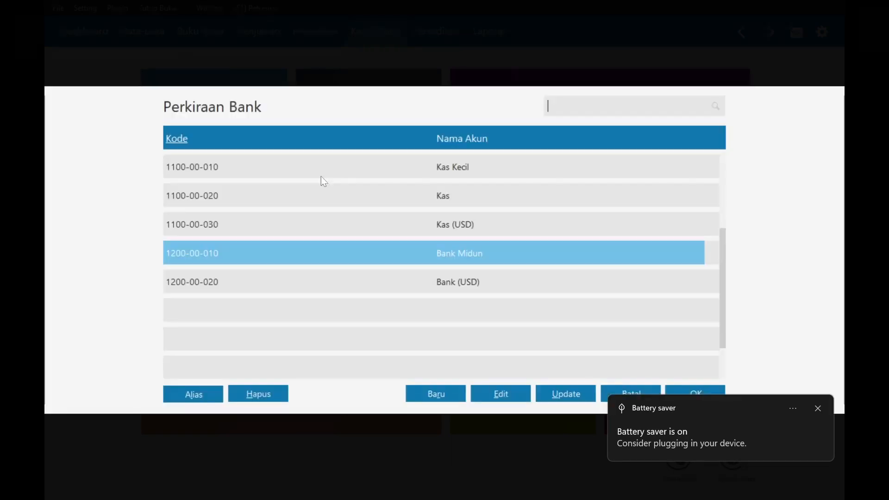
double_click(441, 195)
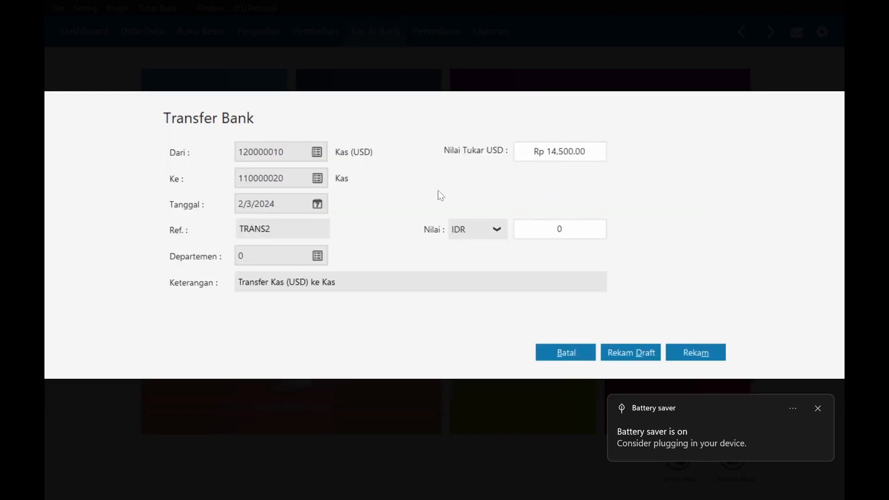
key("alt+Tab")
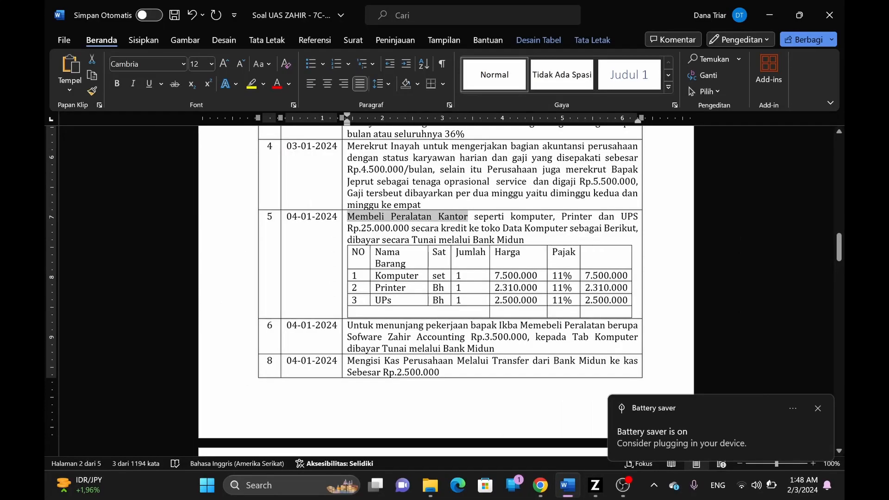
left_click(820, 409)
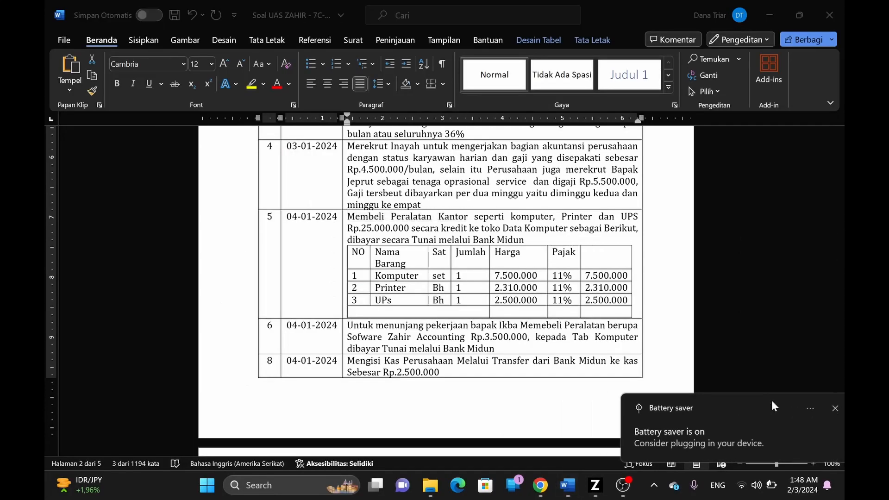
key("alt+Tab")
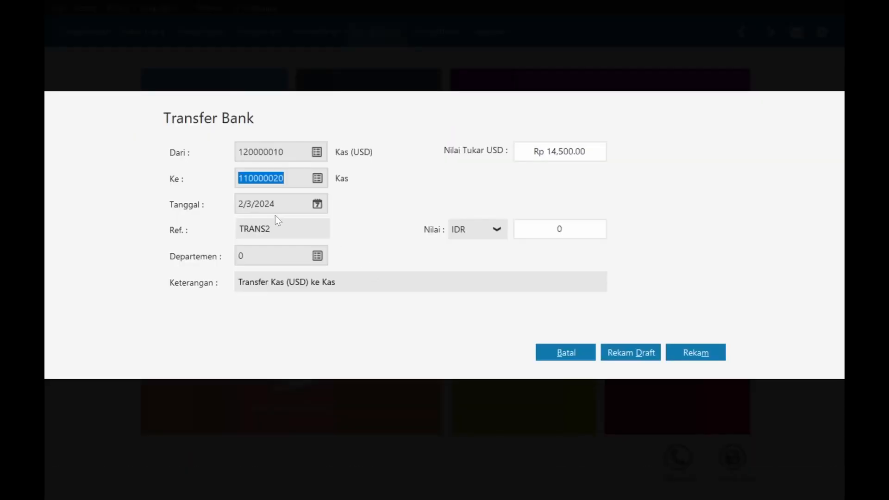
- Reselect Bank Midun as the source account, then cancel the unfinished transfer
left_click(324, 159)
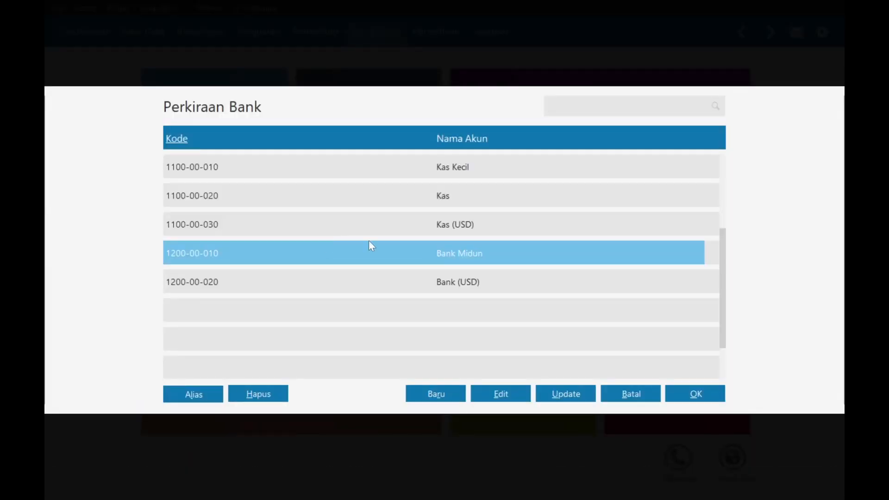
left_click(425, 199)
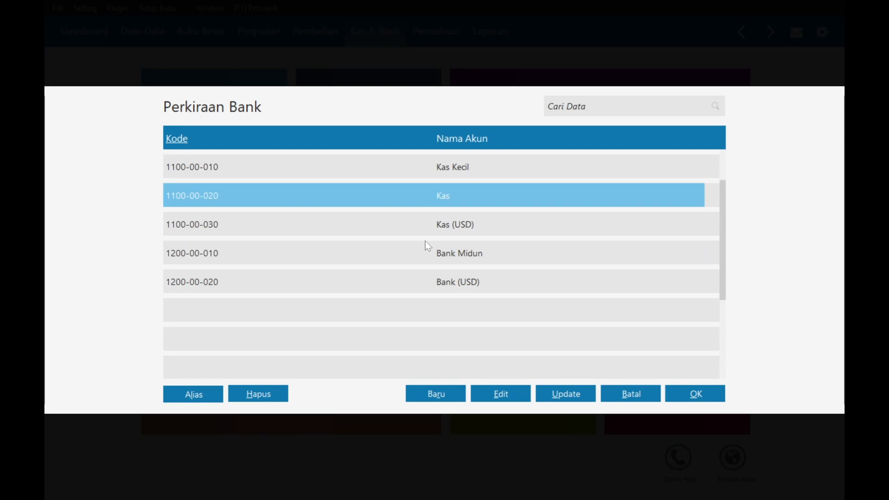
left_click(431, 259)
double_click(429, 256)
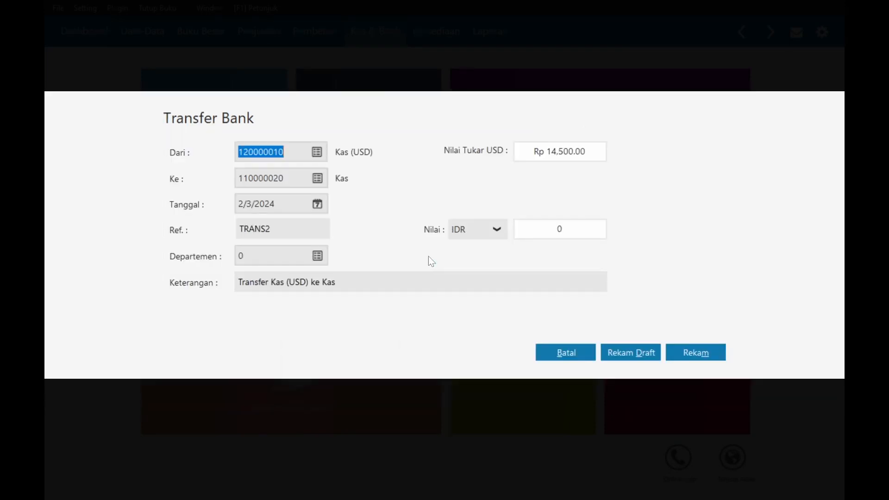
left_click(322, 153)
double_click(416, 254)
left_click(559, 356)
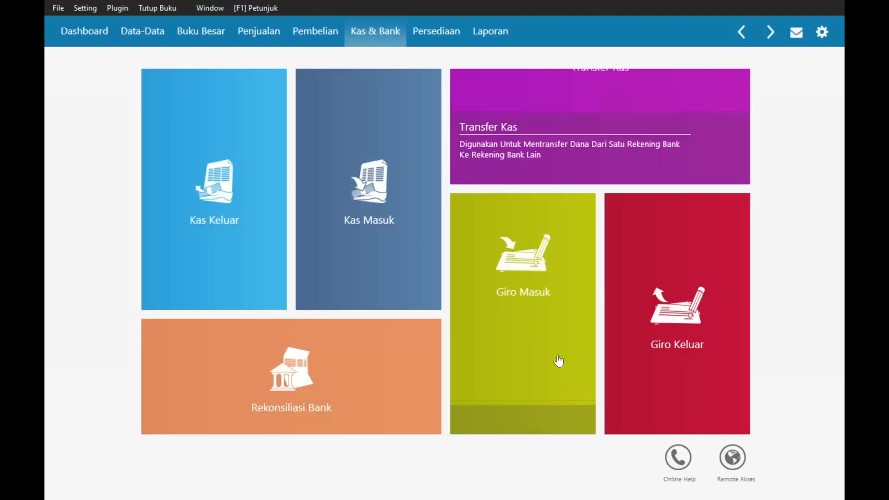
- Start a new transfer to Kas dated 1/4/2024 for an amount of 2500000
left_click(557, 157)
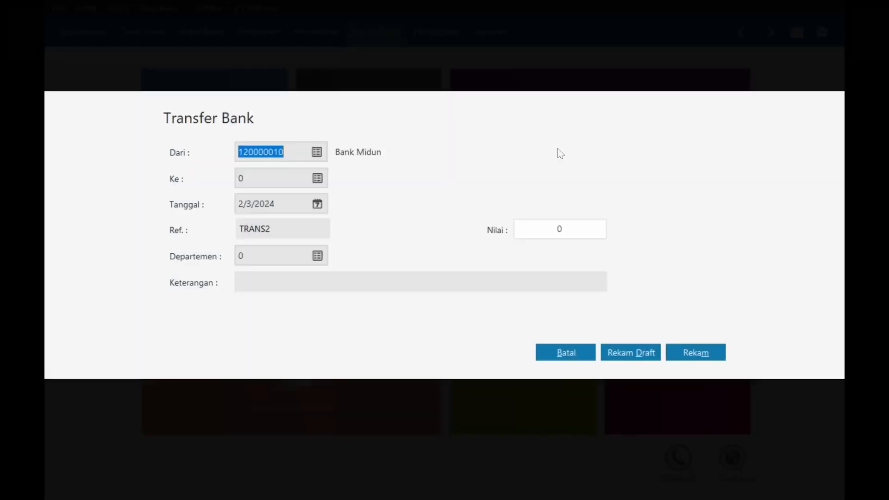
left_click(319, 179)
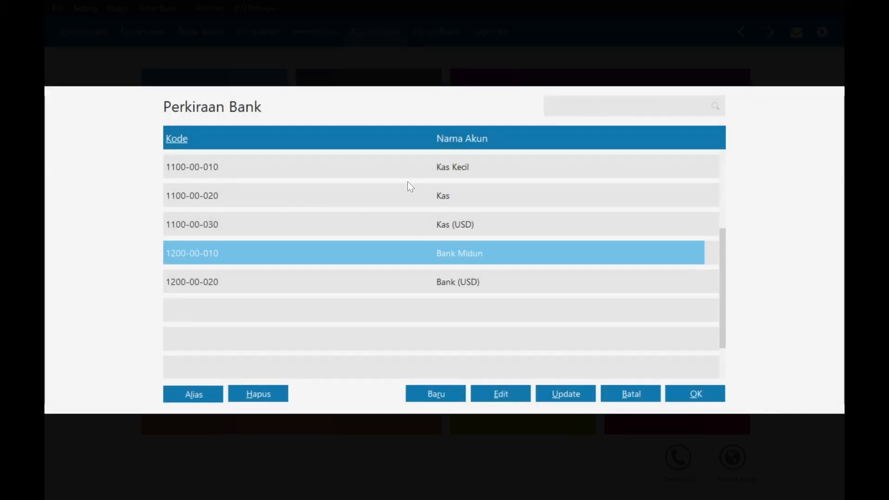
left_click(408, 178)
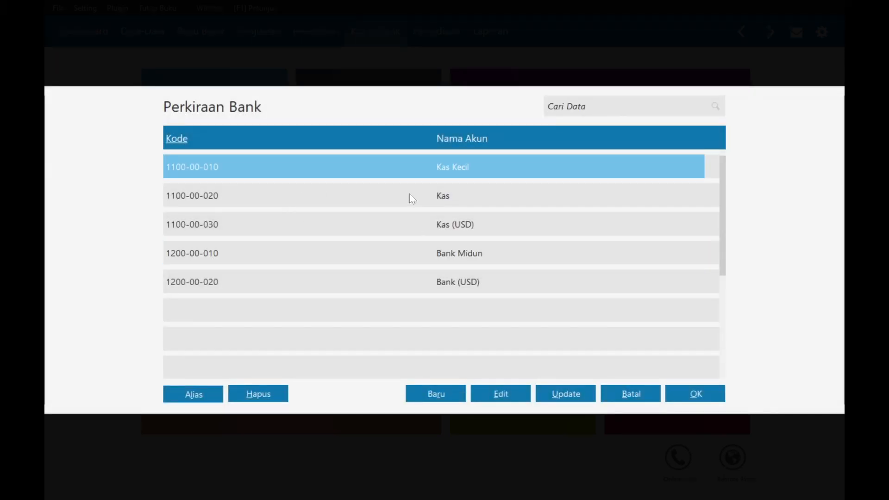
double_click(409, 198)
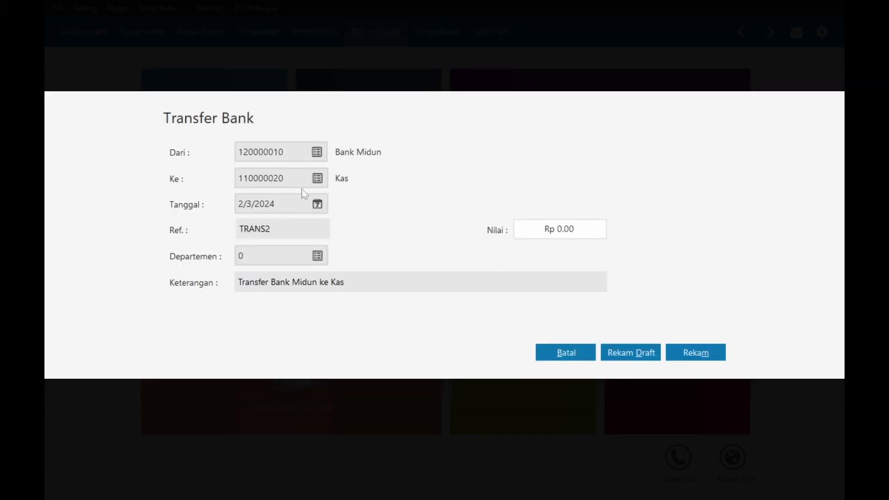
left_click(319, 205)
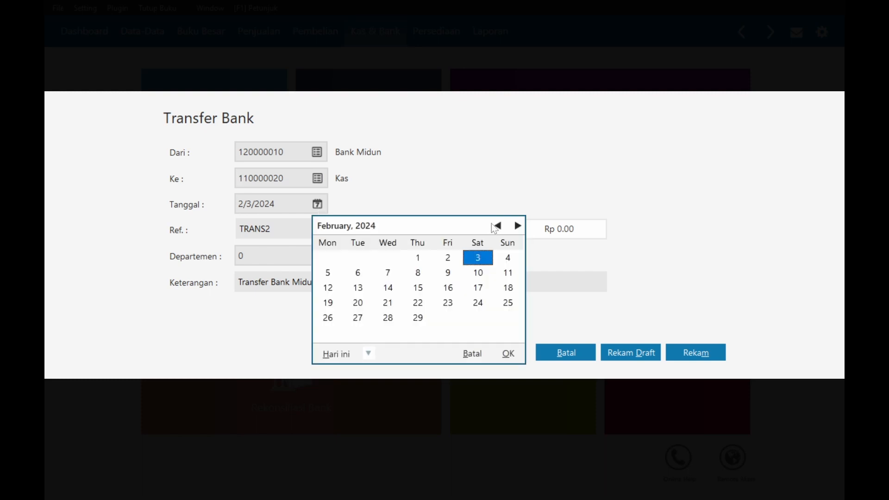
left_click(496, 226)
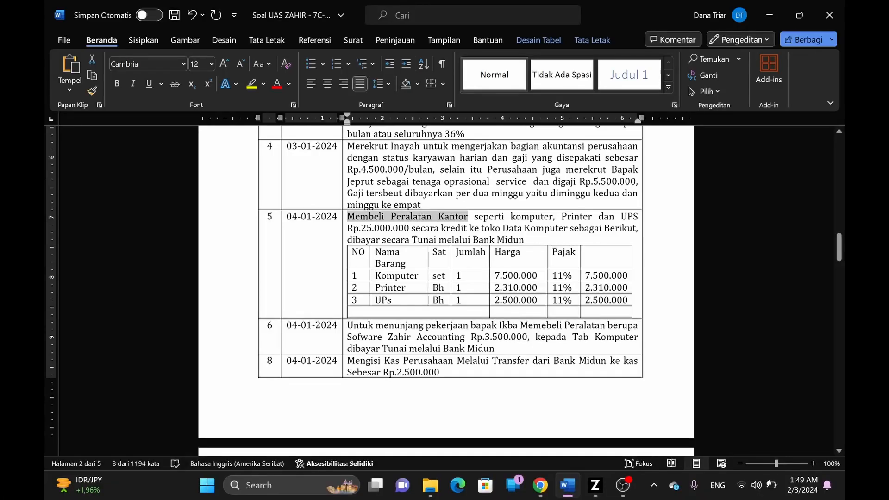
scroll(446, 278, "down", 3)
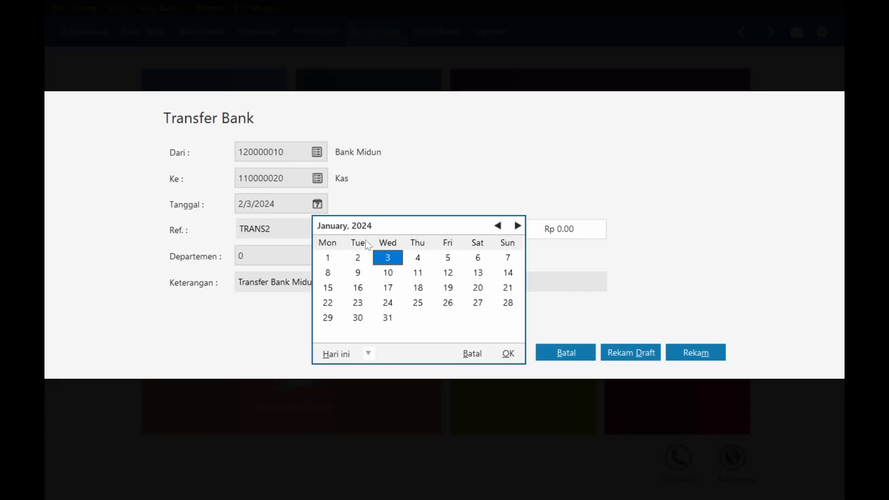
left_click(420, 257)
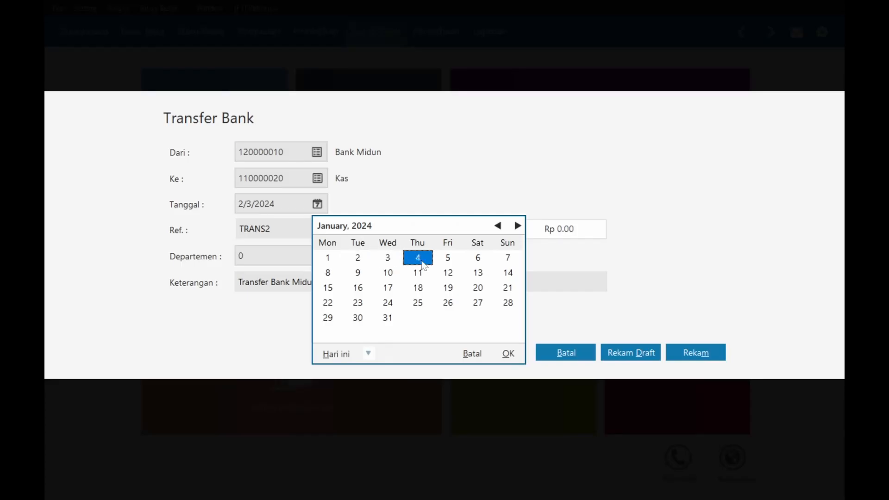
left_click(510, 355)
left_click(558, 229)
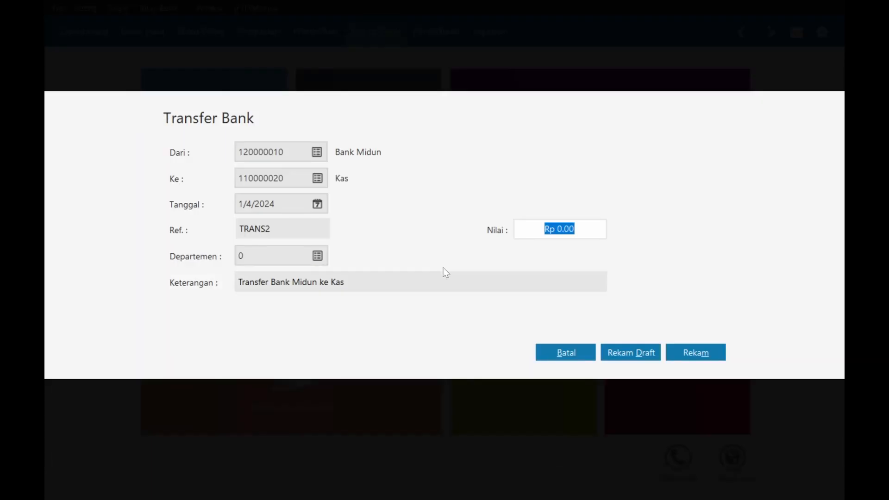
type("2500000")
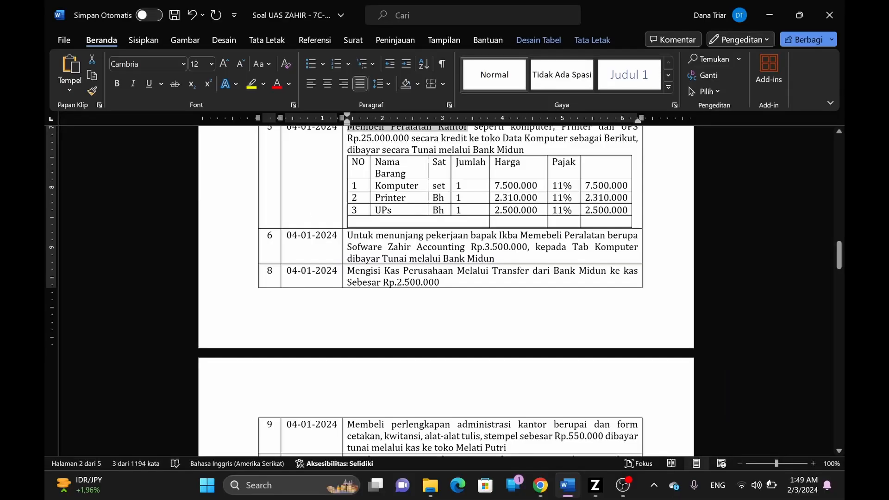
- Fill the description with 'Mengisi Kas Perusahaan' copied from task 8, adding 'alui', and record the transfer
left_click_drag(347, 271, 457, 272)
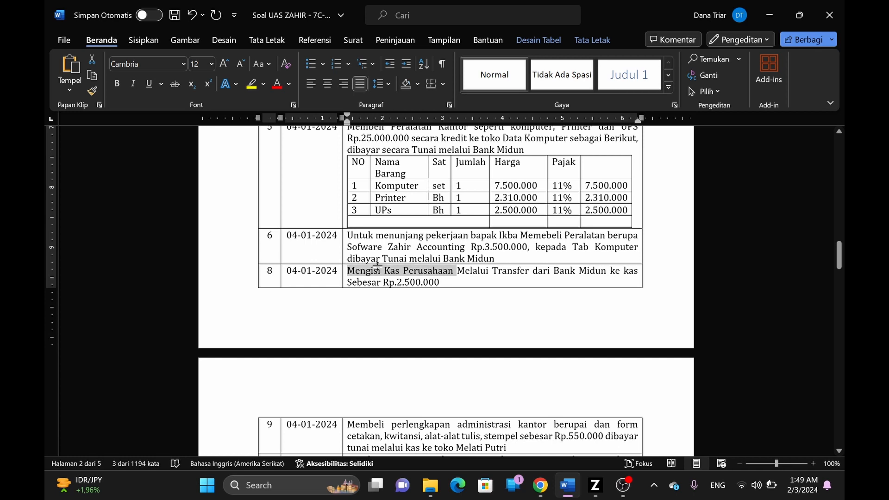
left_click(353, 274)
left_click_drag(347, 271, 472, 272)
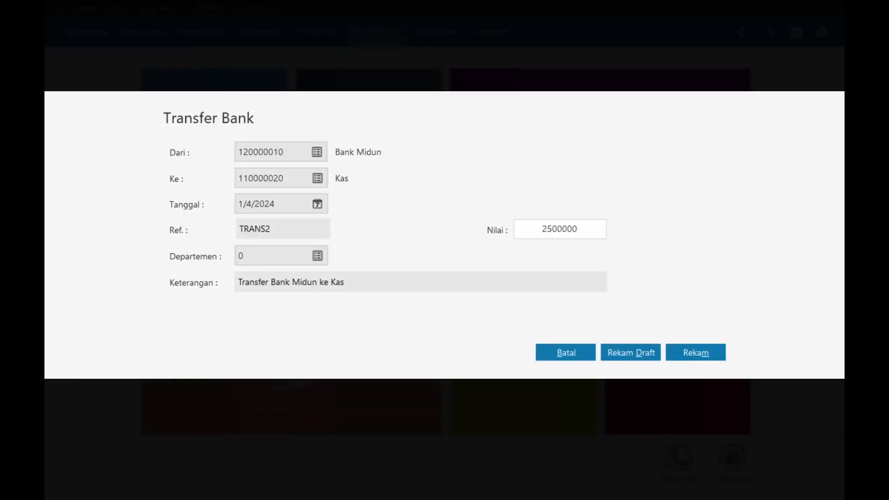
key("Tab")
key("Home")
type("Mengisi Kas Perusahaan Mel")
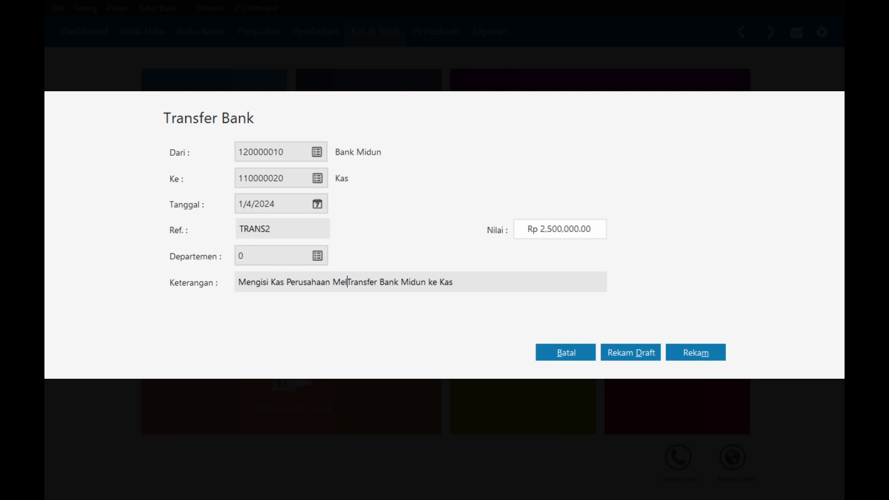
type("alui")
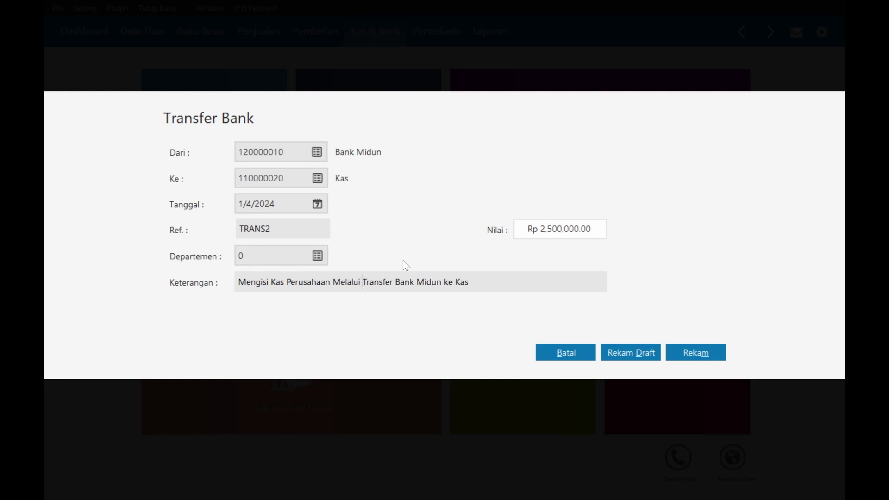
left_click(678, 350)
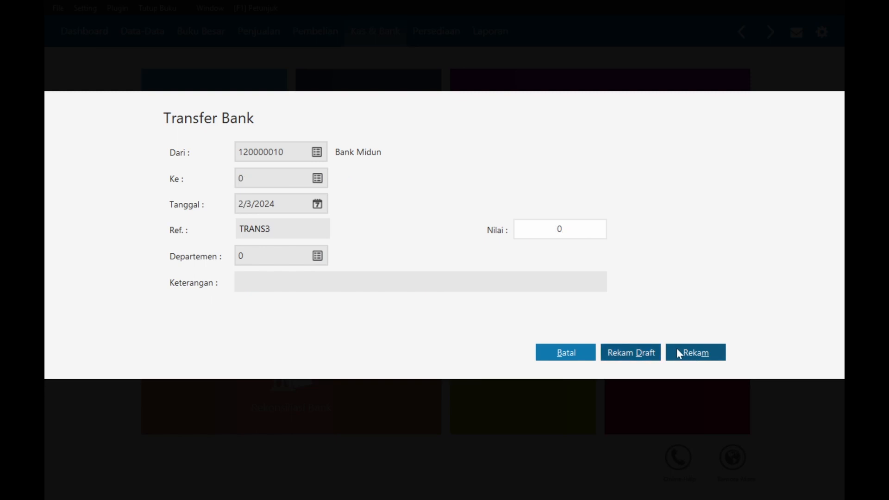
left_click(566, 353)
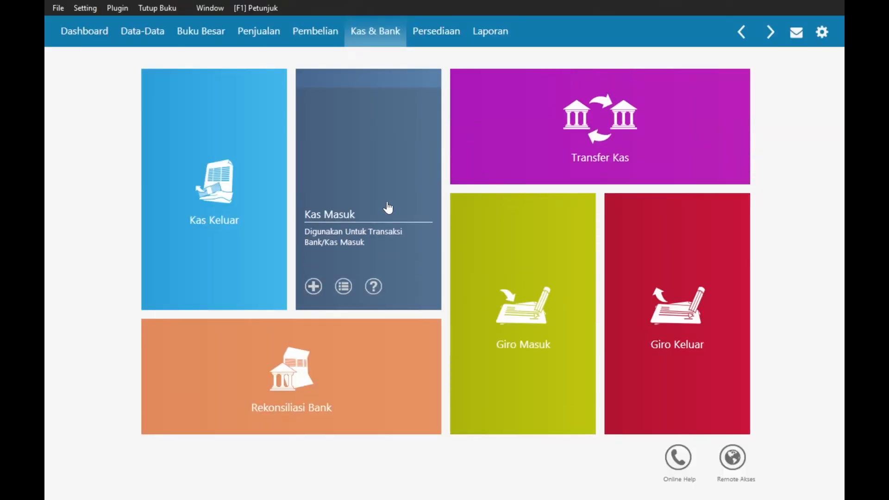
- Switch to Word and scroll down to task 9, the Rp.550.000 office-supplies cash purchase
key("alt+Tab")
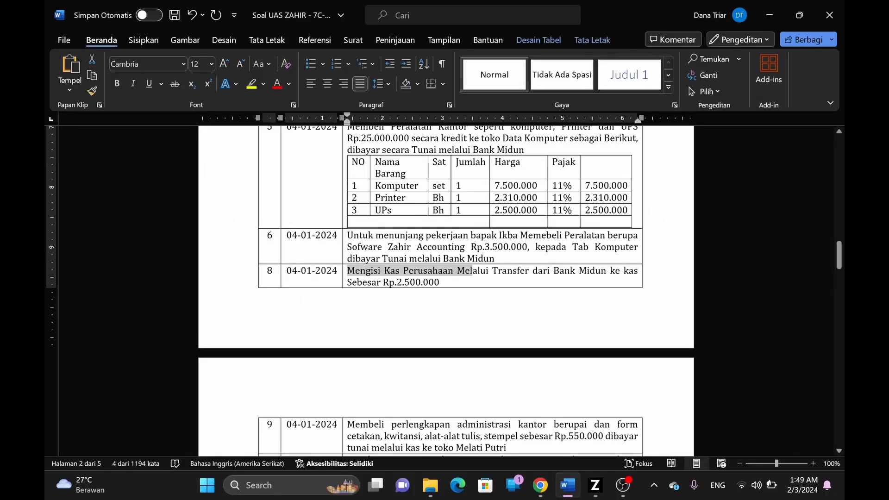
scroll(445, 278, "down", 3)
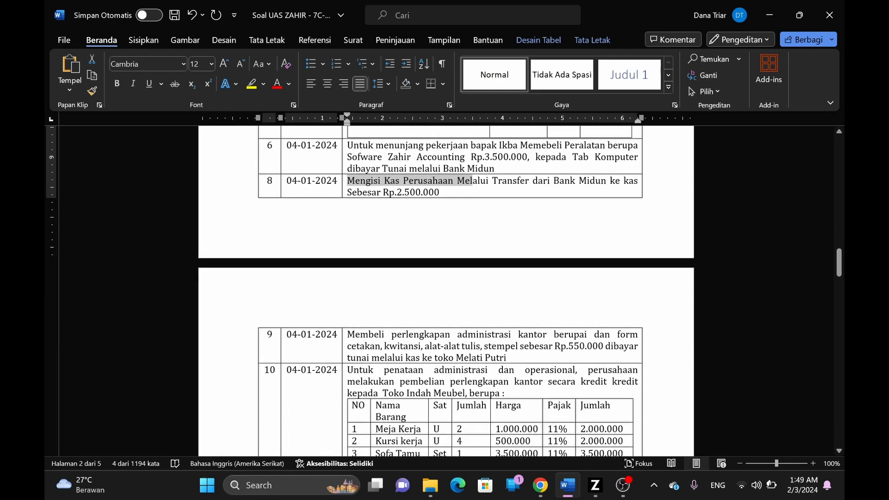
scroll(445, 277, "down", 1)
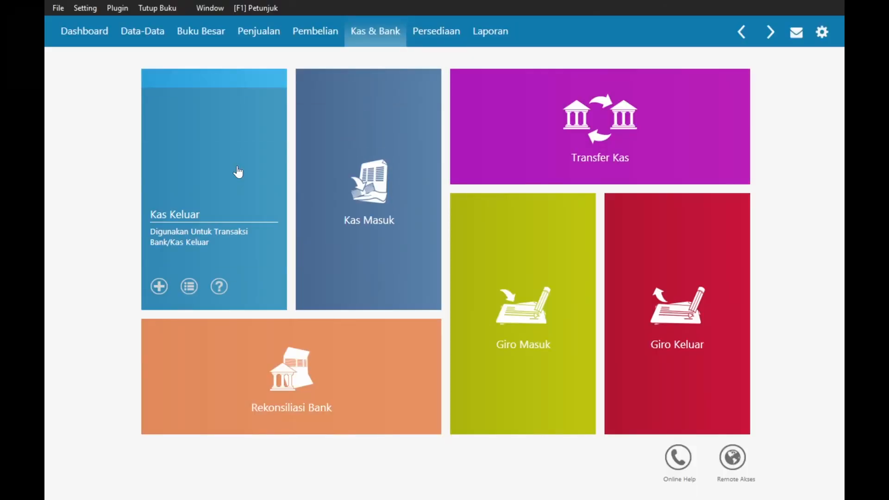
- Start a new Kas Keluar entry paid from the Kas account
left_click(238, 172)
left_click(75, 477)
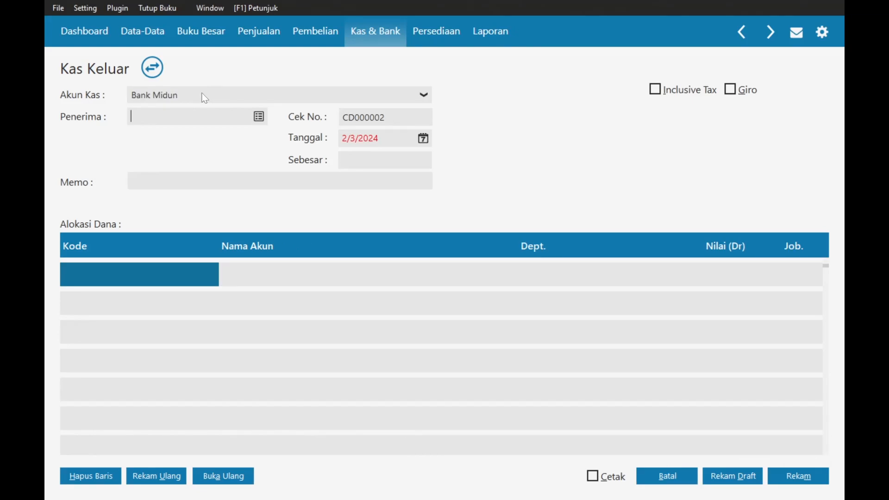
key("alt+Tab")
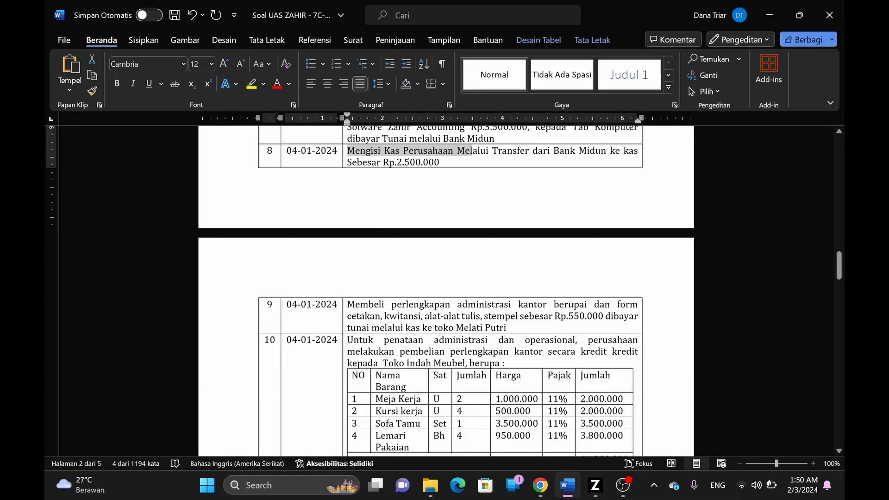
key("alt+Tab")
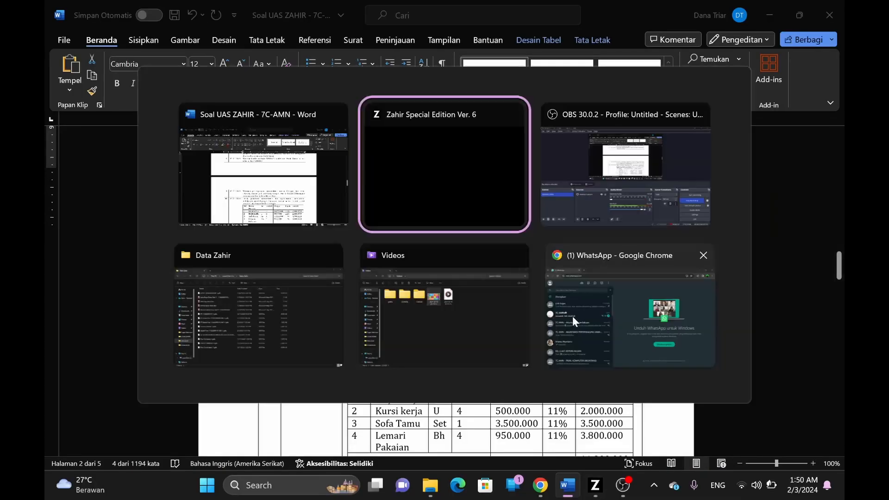
left_click(252, 91)
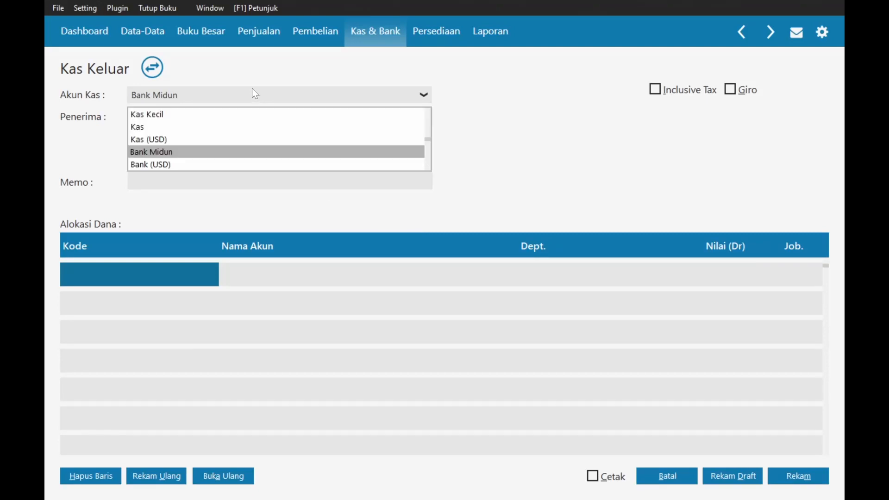
left_click(159, 126)
- Add the vendor Toko Melati Putri and choose it as the recipient
left_click(259, 118)
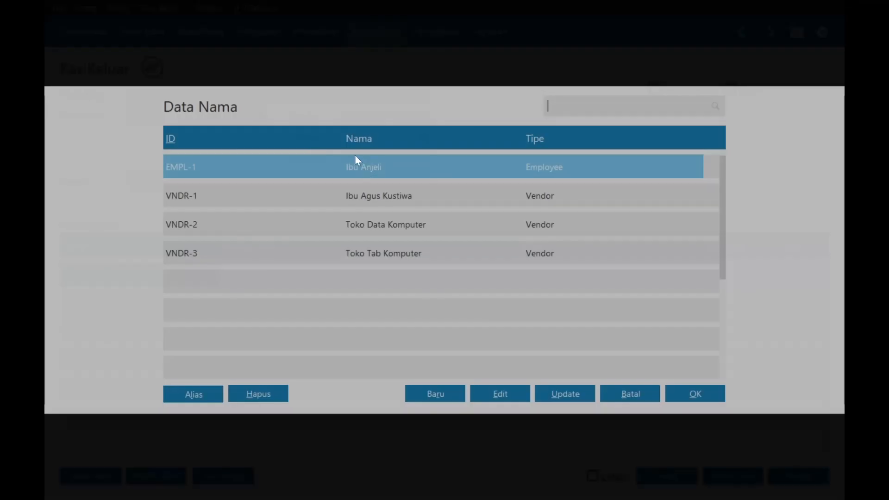
left_click(454, 402)
left_click(332, 147)
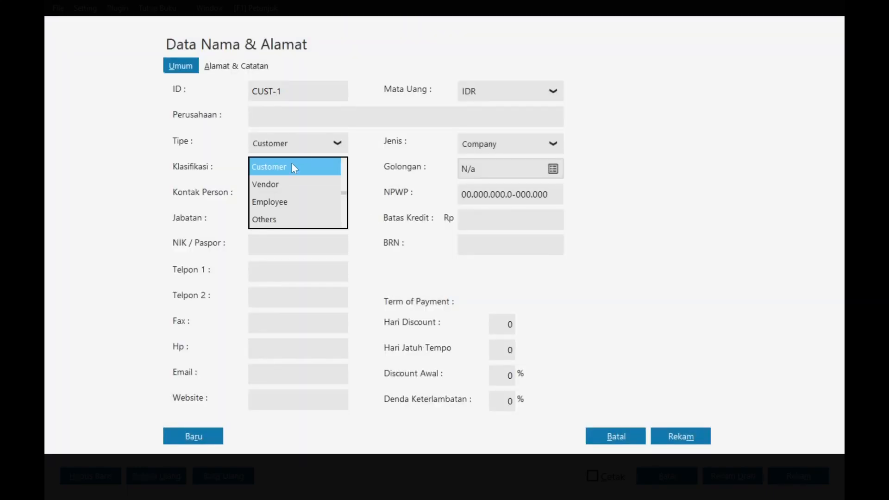
left_click(291, 180)
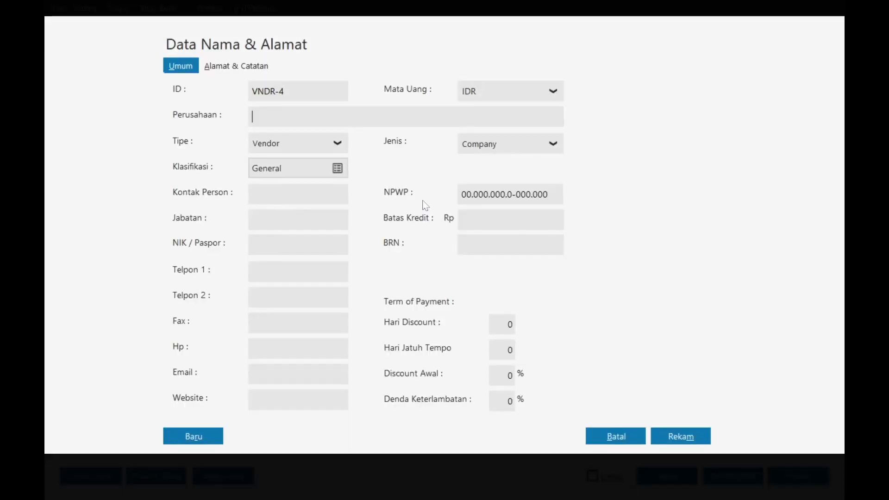
type("Toko Melati Putri")
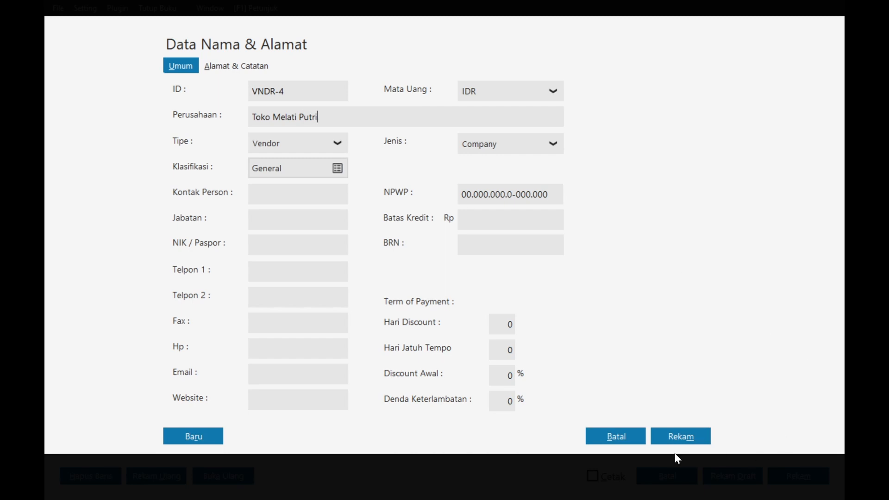
left_click(686, 433)
left_click(630, 318)
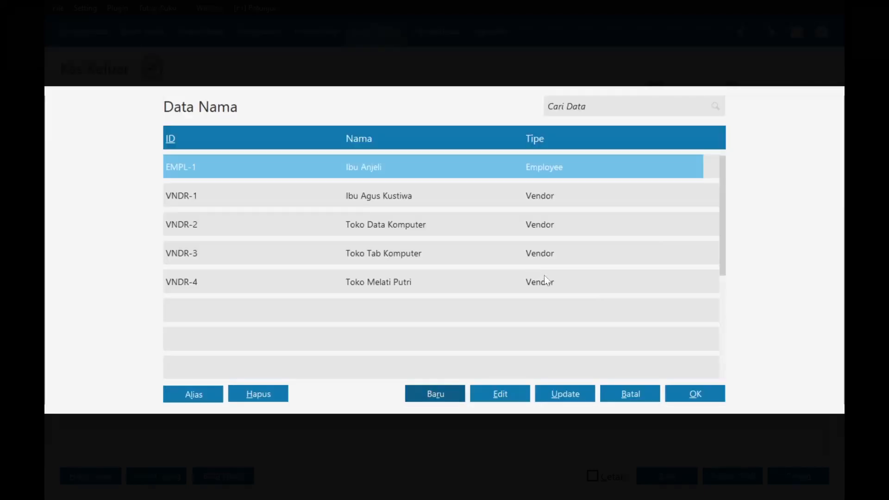
double_click(357, 277)
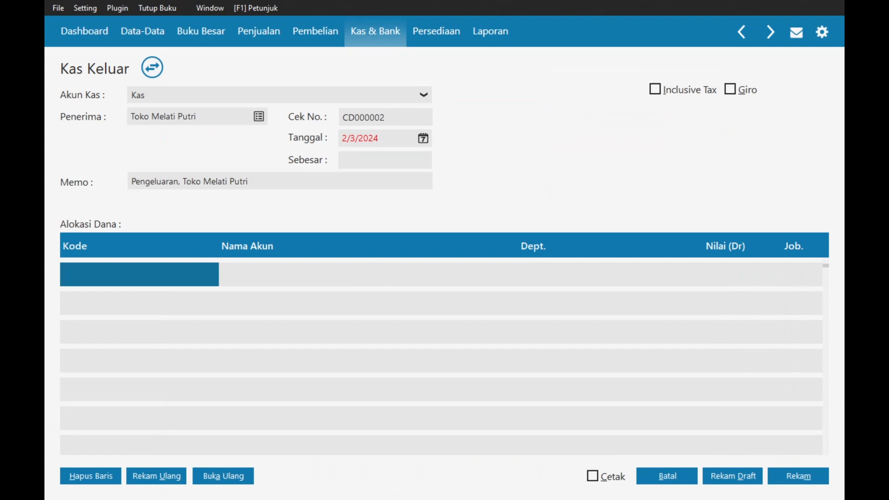
- Date the cash payment 4 January 2024
key("alt+Tab")
key("alt+Tab")
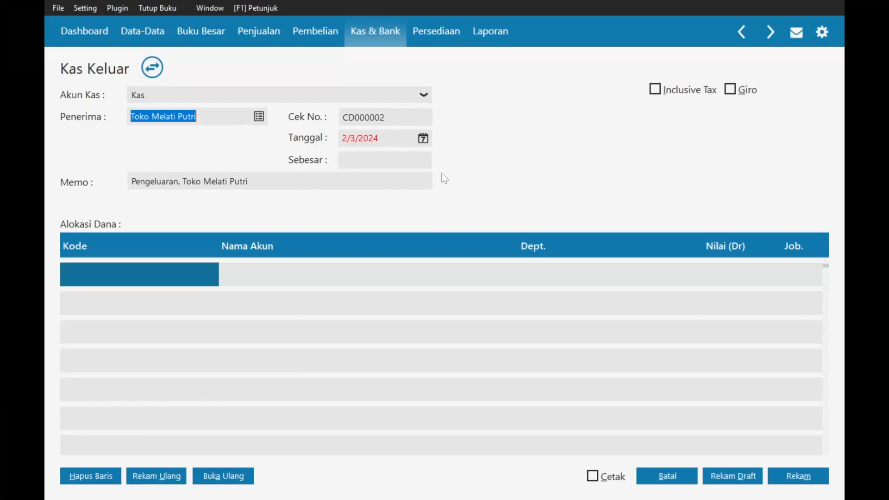
left_click(423, 138)
left_click(600, 165)
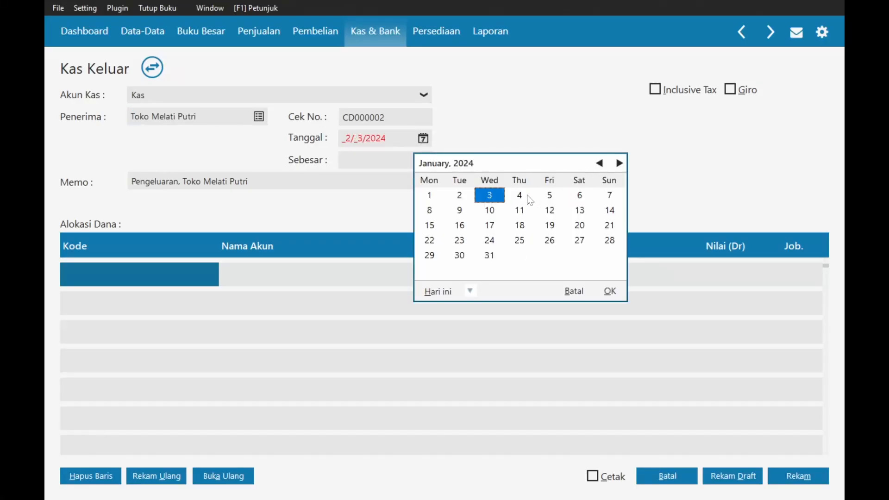
double_click(528, 200)
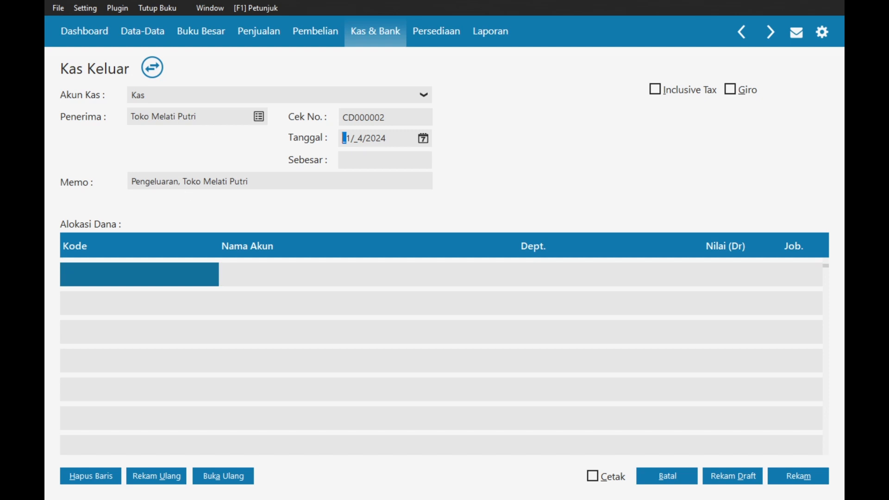
- Replace 'Pengeluaran,' in the memo with the office-supplies description from task 9, adding 'di'
key("alt+Tab")
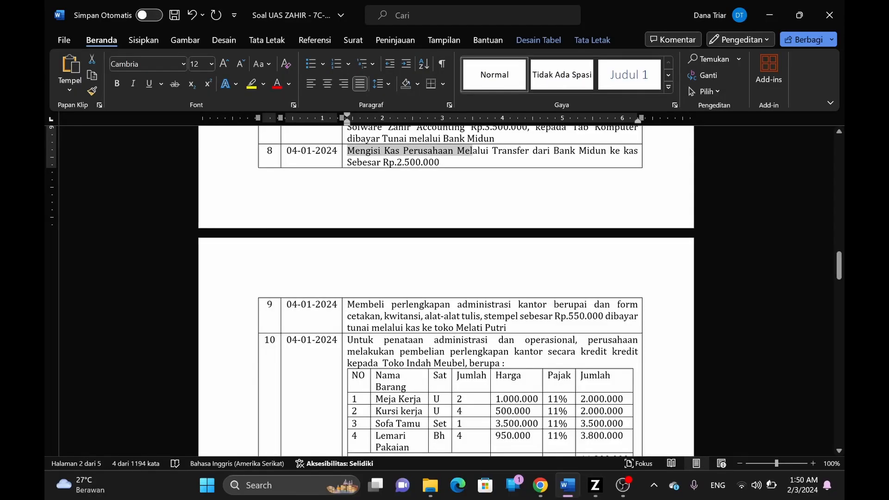
left_click_drag(348, 304, 553, 304)
key("ctrl+c")
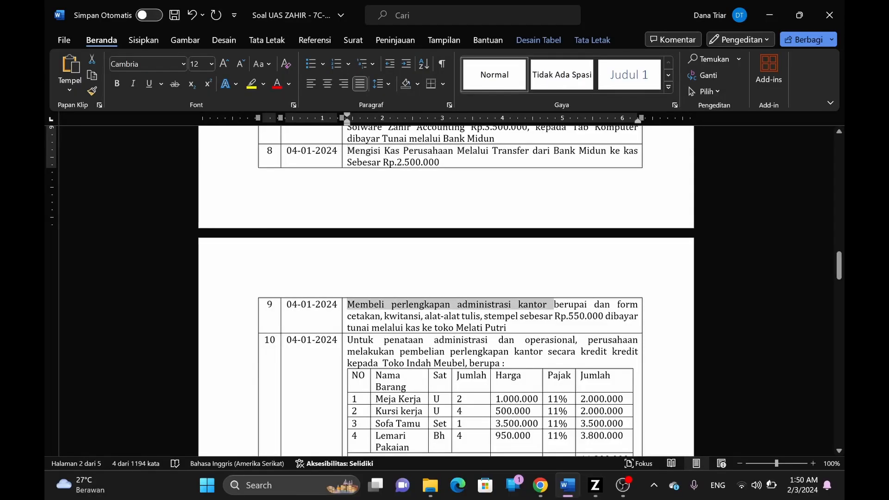
key("alt+Tab")
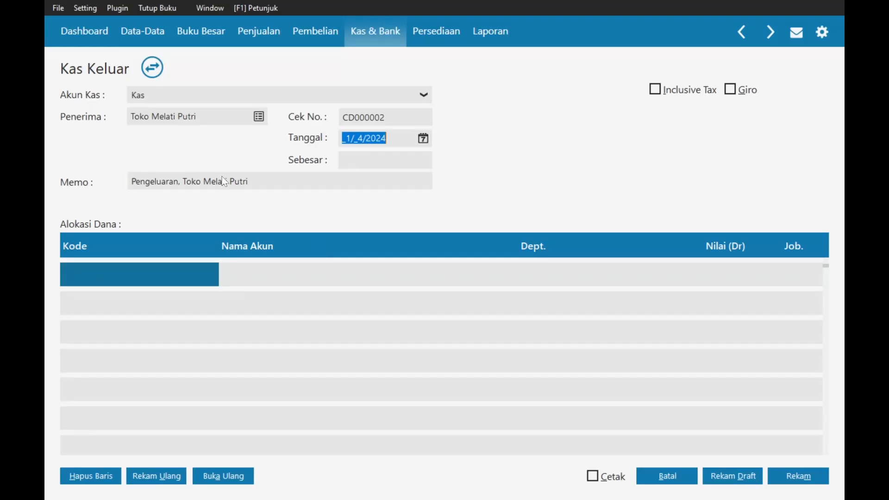
double_click(155, 182)
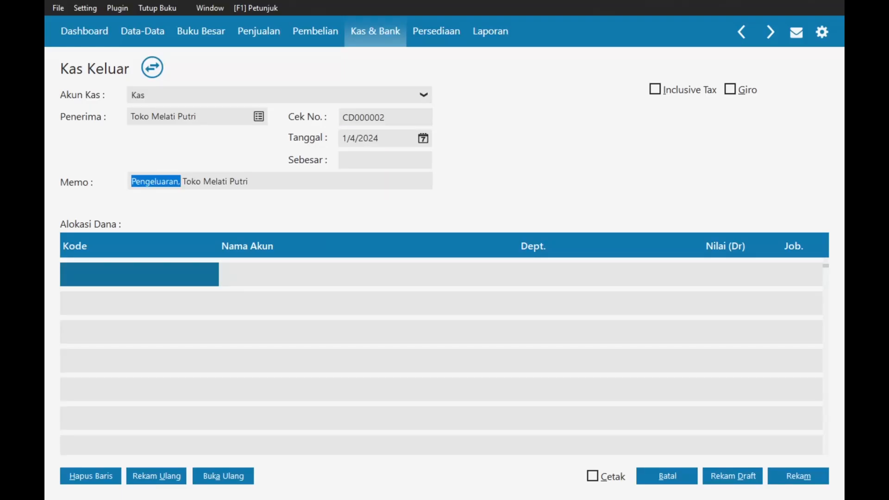
key("ctrl+v")
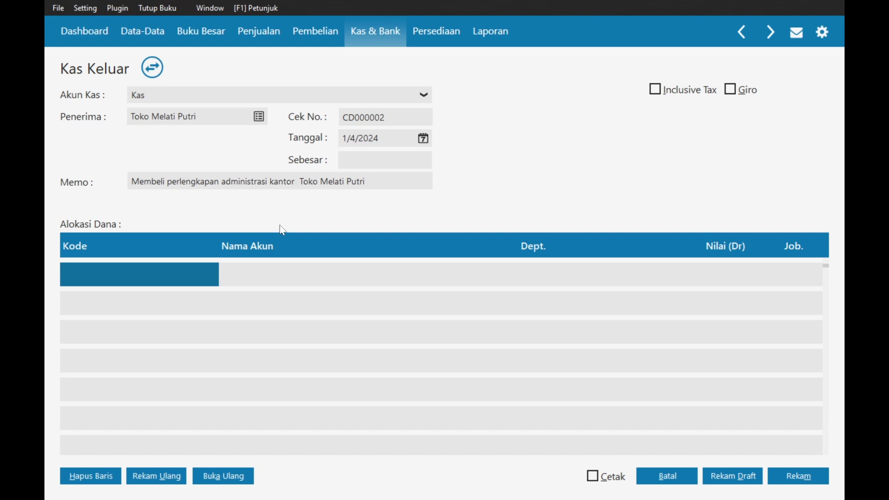
type("di")
- Start a new account classified as Beban Administrasi Dan Umum
scroll(384, 227, "down", 14)
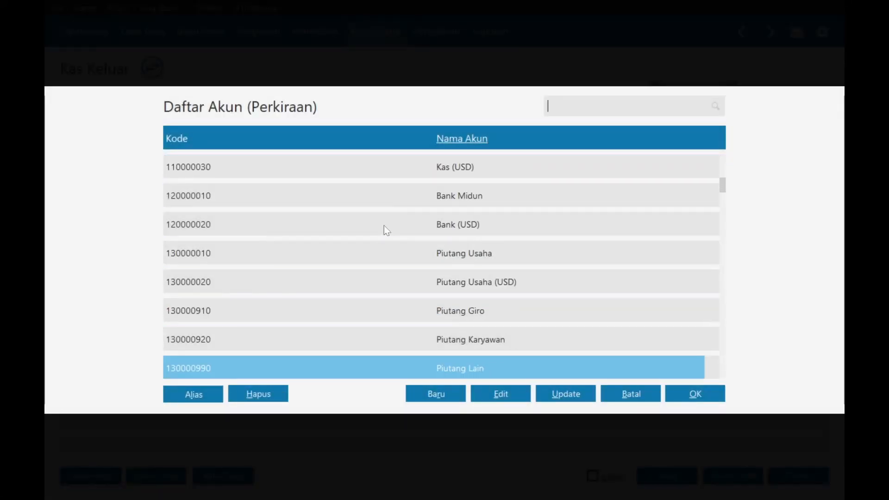
scroll(387, 229, "down", 10)
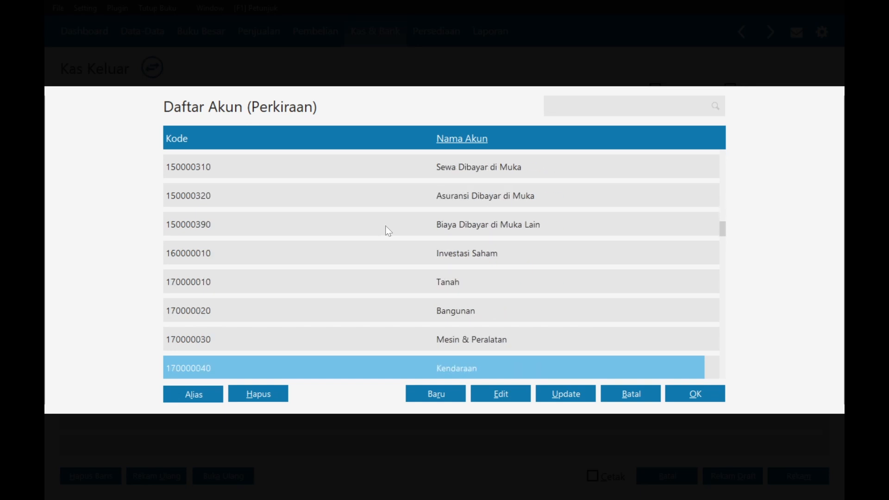
scroll(406, 264, "down", 8)
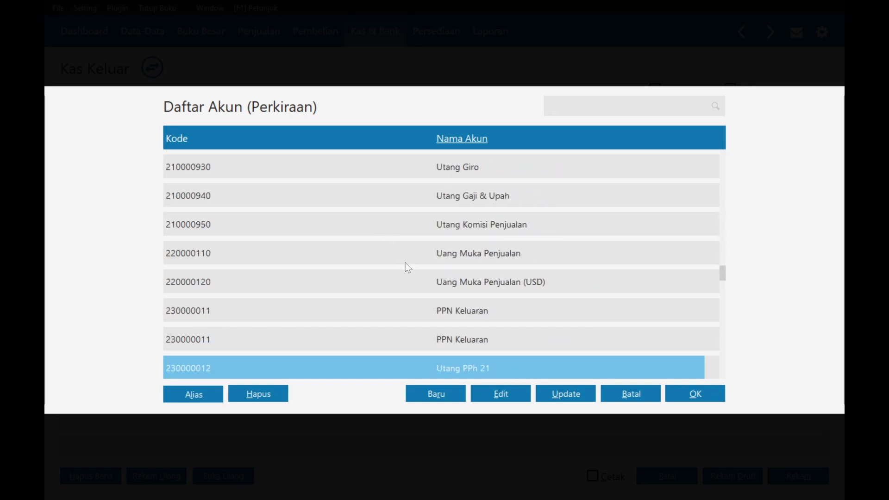
scroll(405, 267, "down", 14)
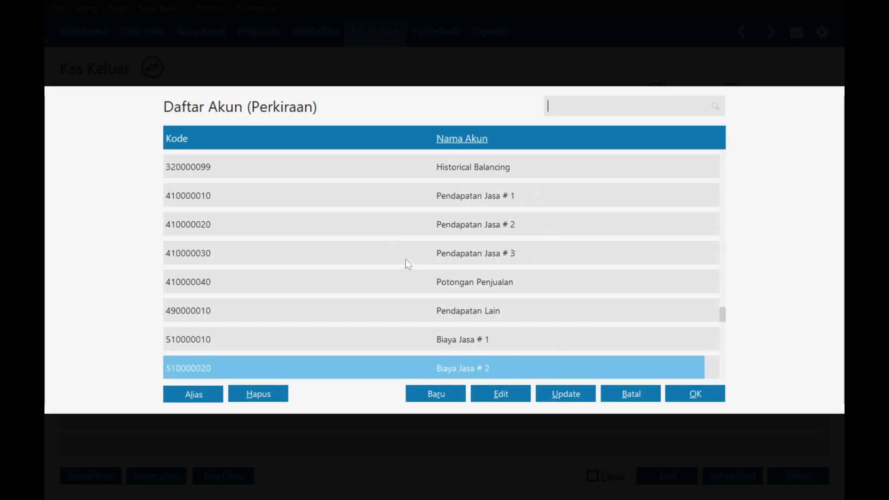
scroll(409, 263, "down", 10)
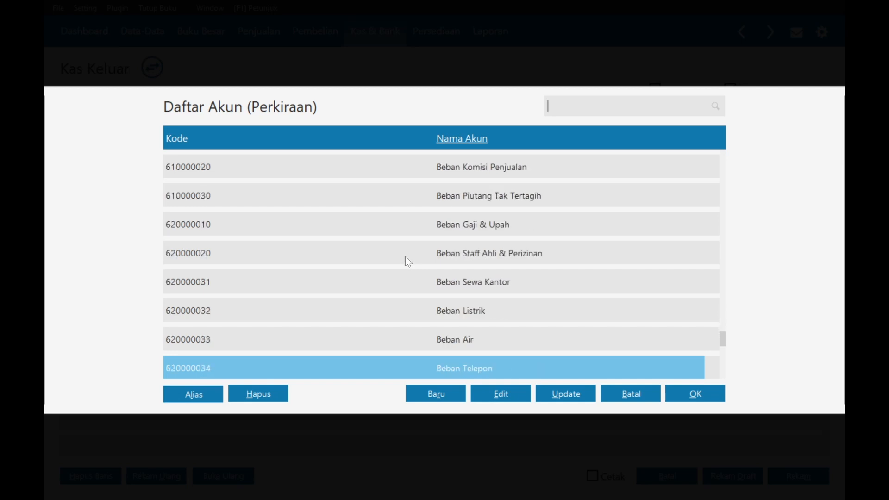
scroll(408, 262, "down", 10)
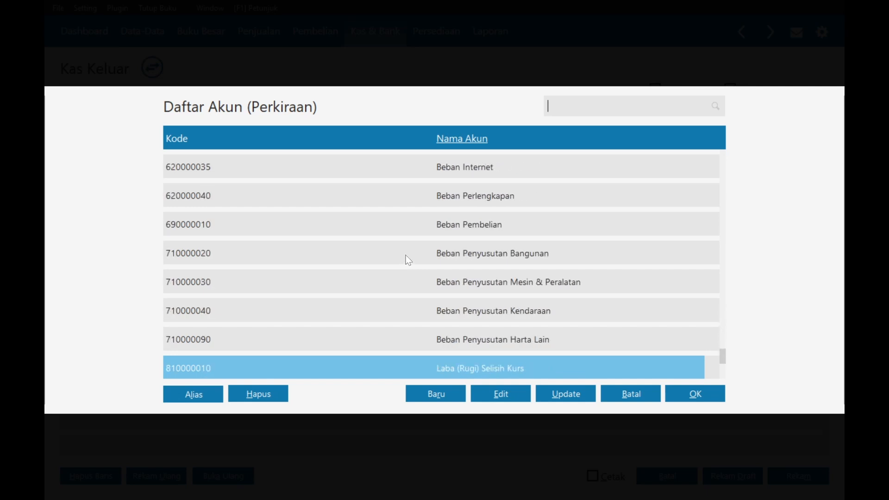
scroll(420, 267, "up", 10)
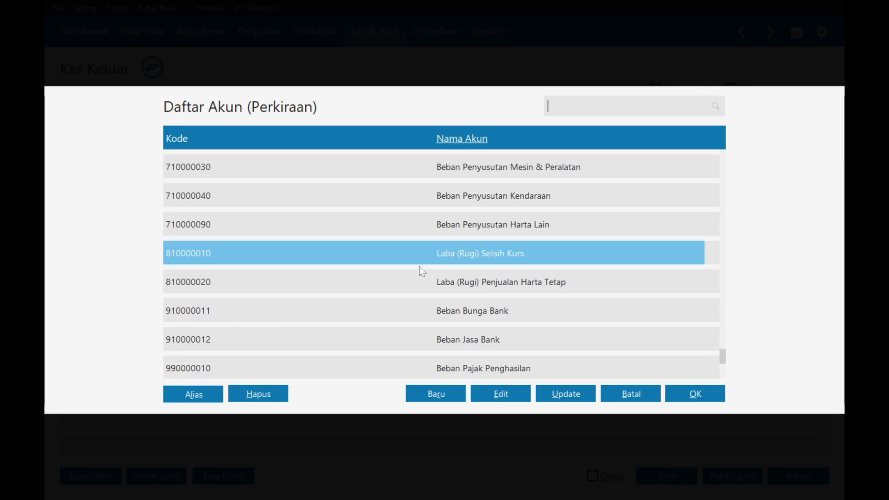
scroll(419, 266, "up", 4)
left_click(435, 394)
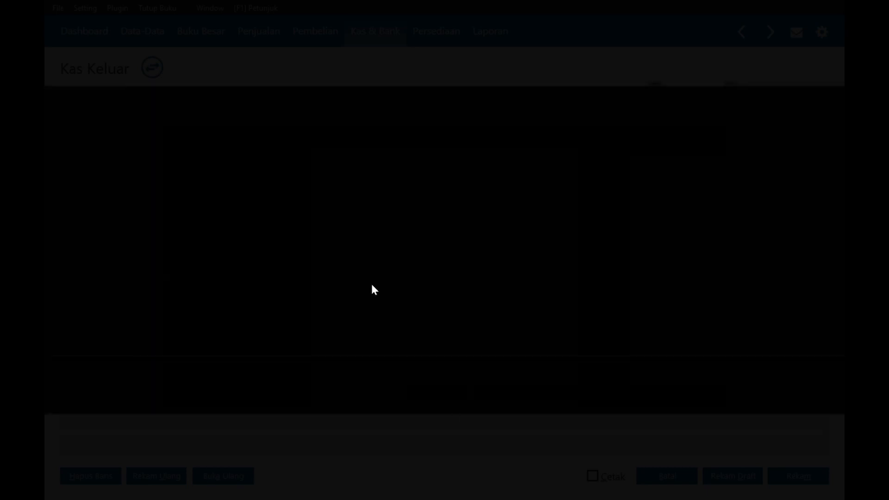
left_click(365, 181)
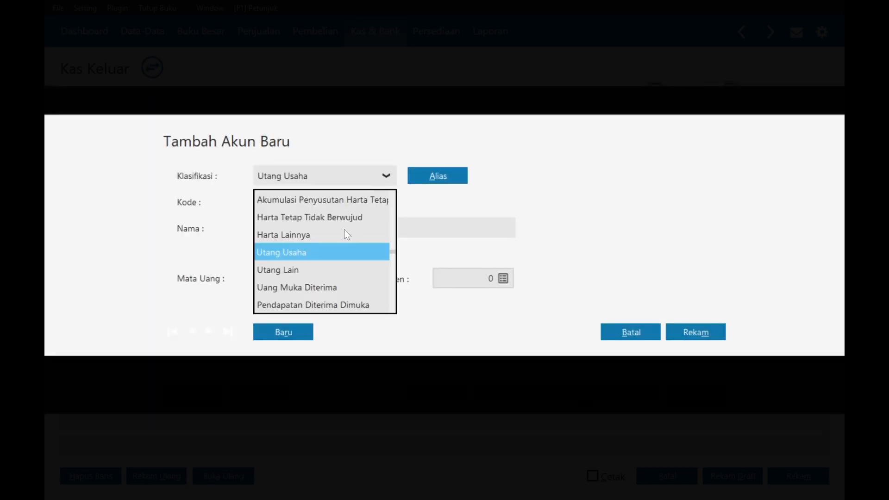
scroll(342, 241, "down", 8)
scroll(340, 269, "down", 8)
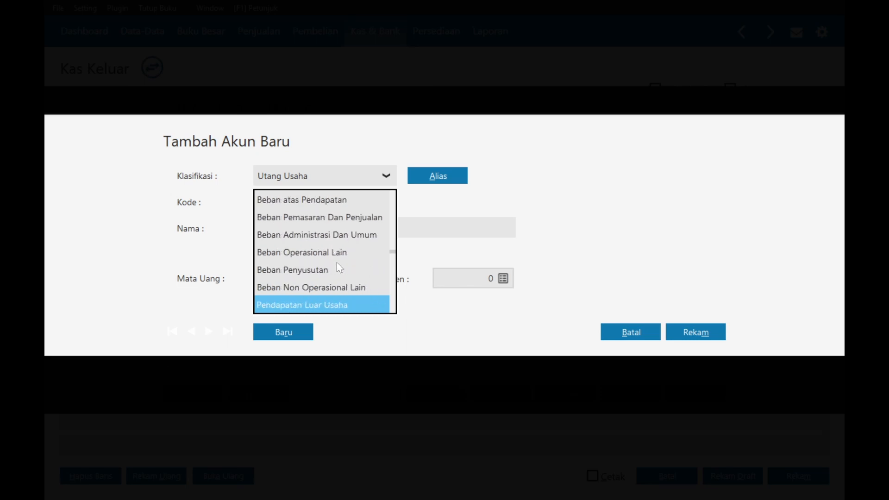
left_click(303, 236)
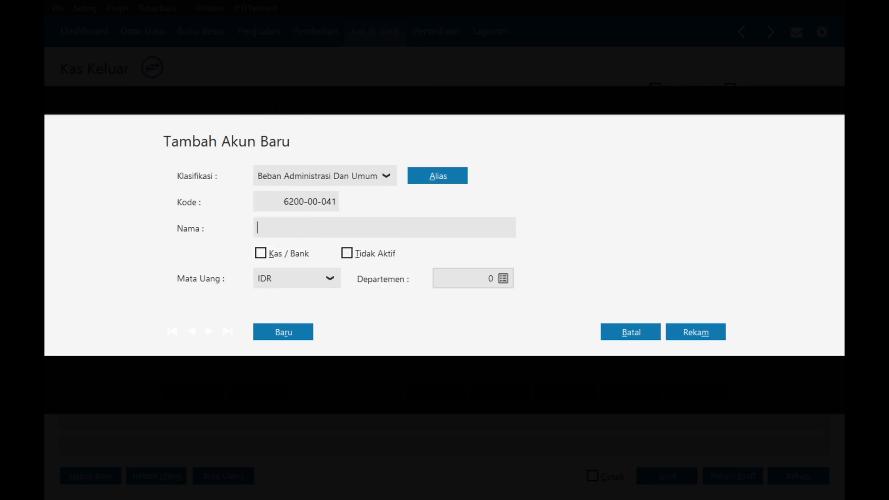
- Name the account ATK Kantor, save it, and put it in the first allocation row
type("ATK KA")
left_click(697, 332)
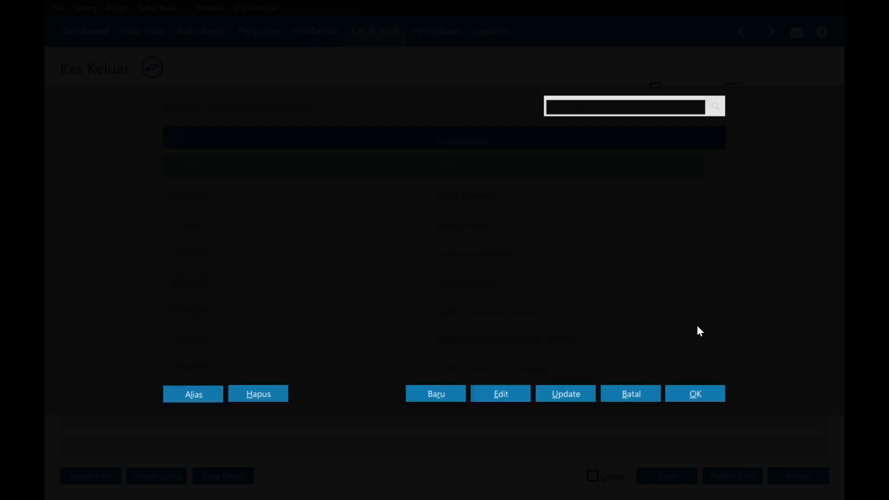
double_click(408, 262)
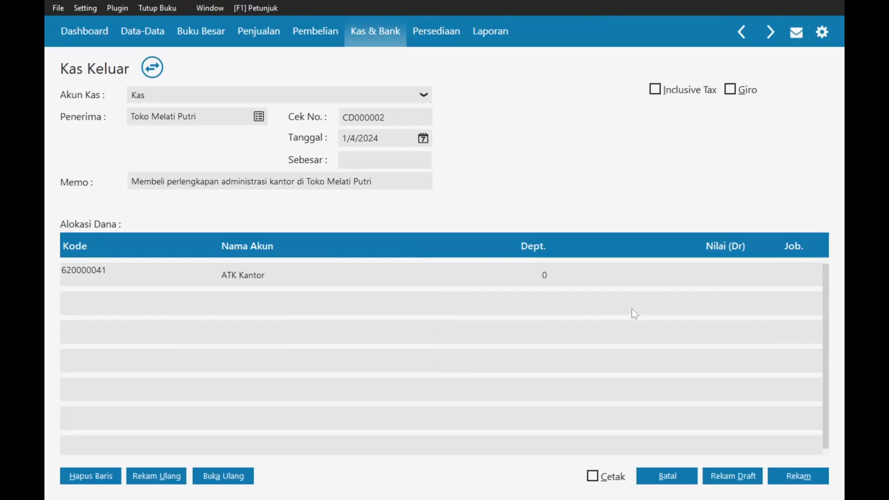
left_click(708, 286)
- Enter 550000 for ATK Kantor, fill the payment total, and record the cash payment
key("alt+Tab")
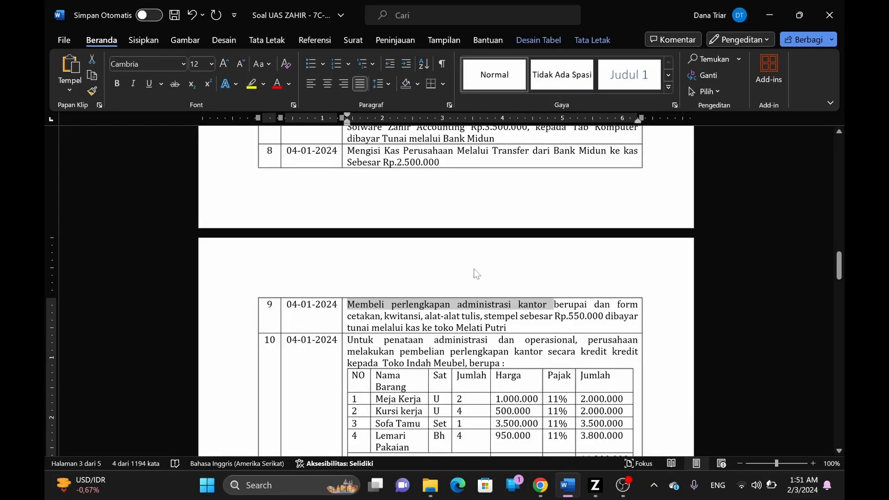
key("alt+Tab")
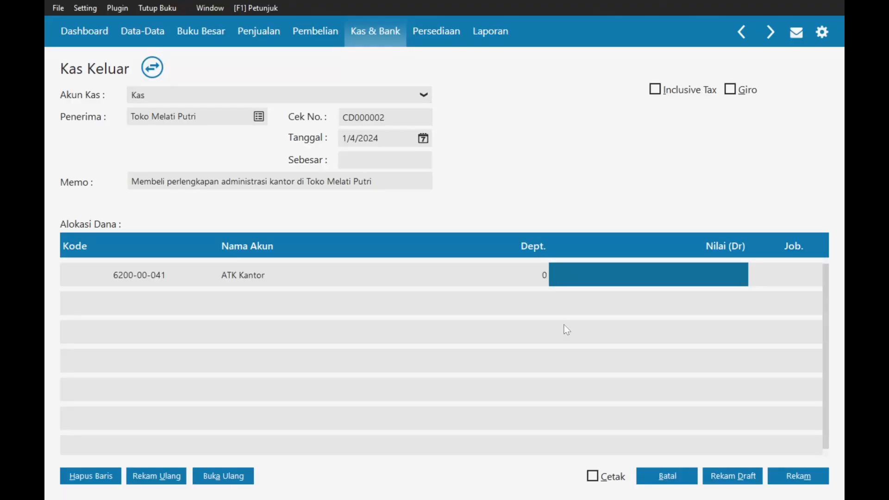
type("550000")
key("Return")
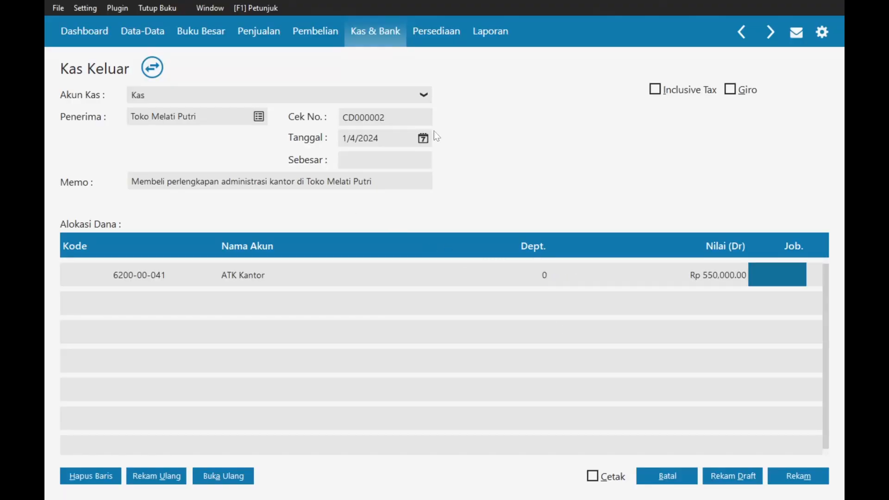
left_click(370, 160)
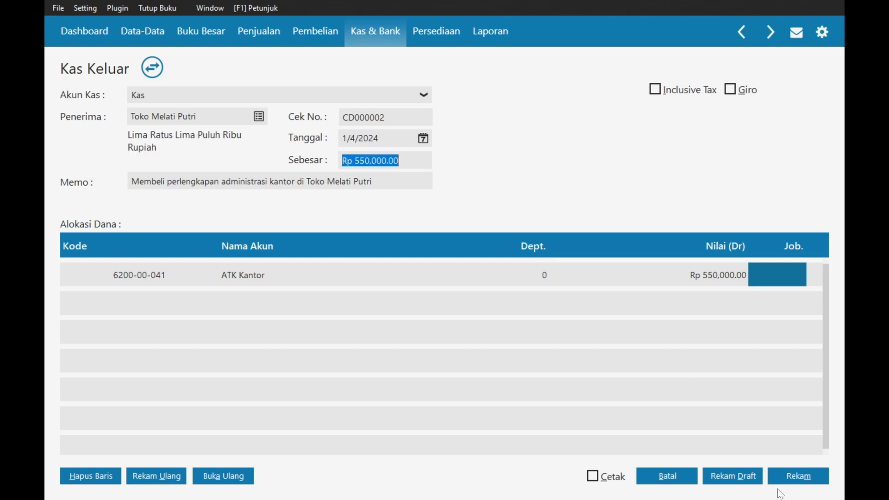
left_click(798, 477)
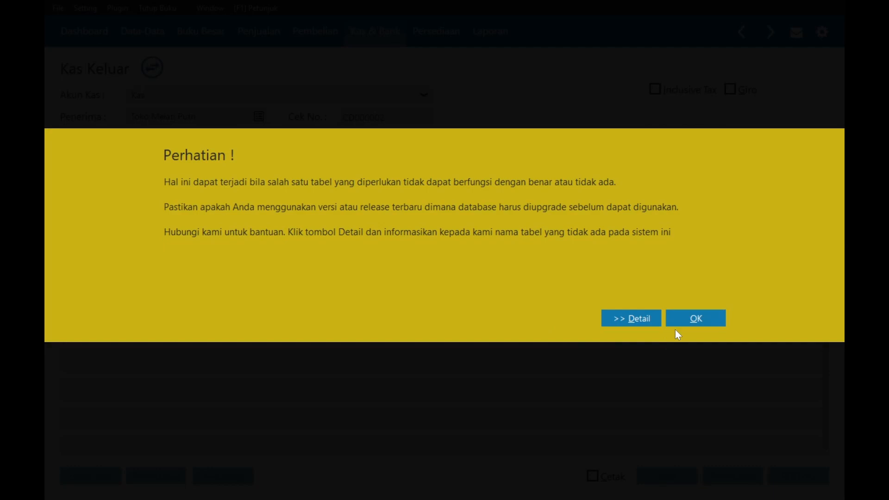
left_click(677, 324)
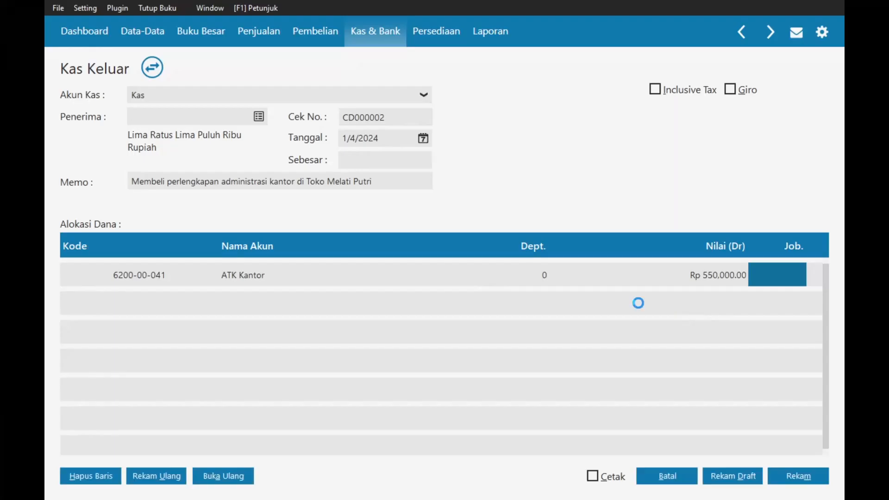
- Close the payment form and scroll the Word task list down to task 10
left_click(666, 477)
key("alt+Tab")
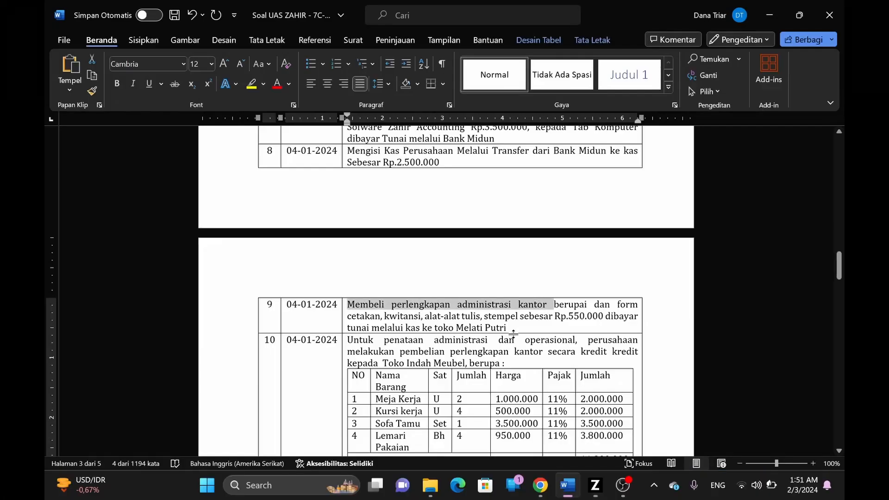
scroll(444, 287, "down", 3)
scroll(445, 287, "down", 1)
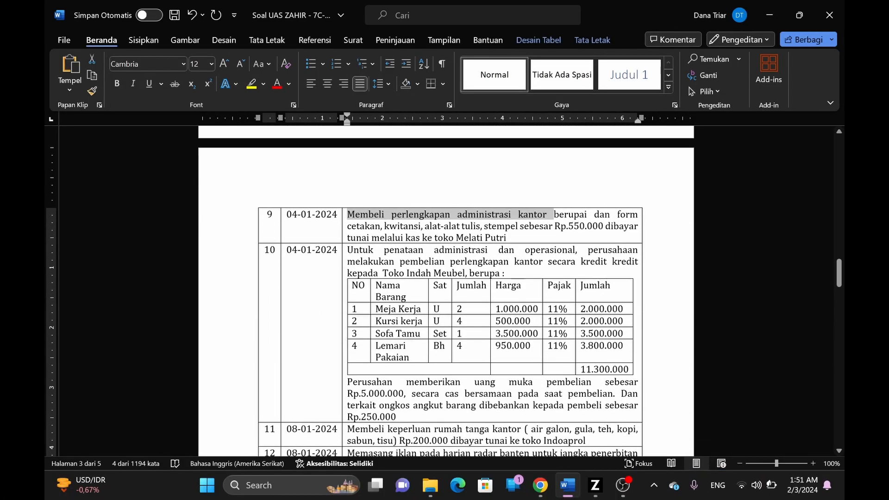
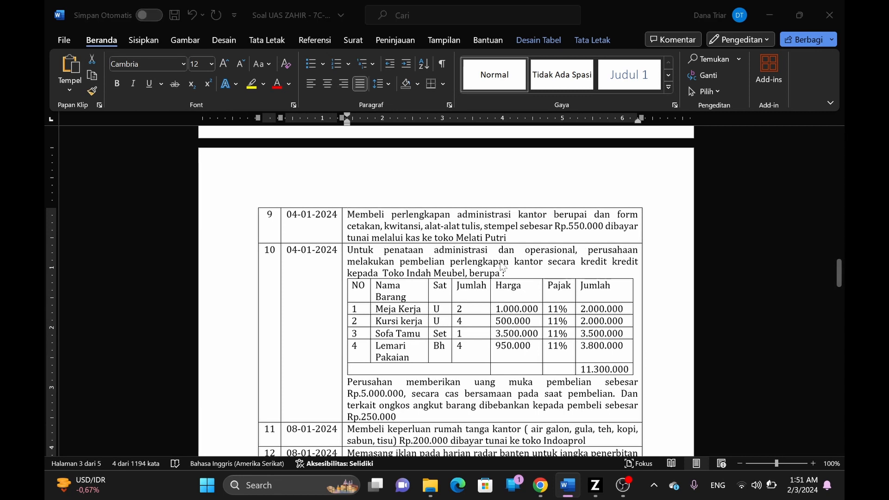
- Close the cash disbursement list and open Pembelian > Uang Muka Pembelian in Zahir
key("alt+Tab")
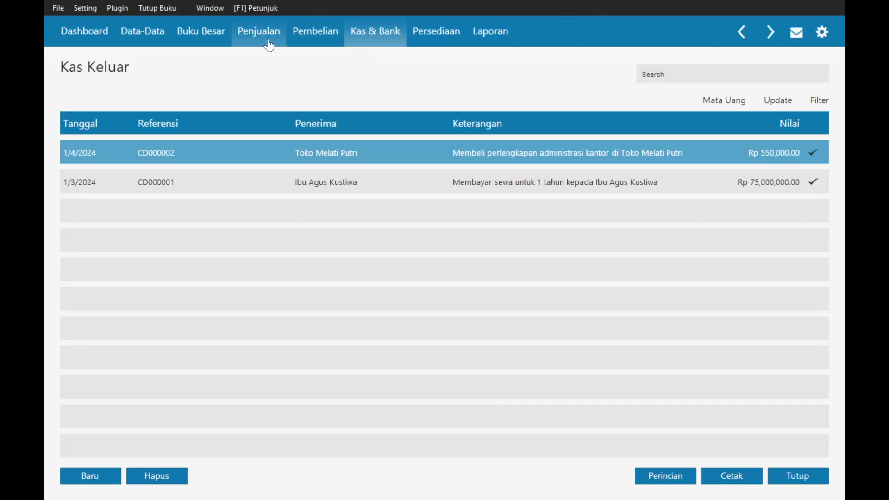
left_click(261, 35)
left_click(322, 29)
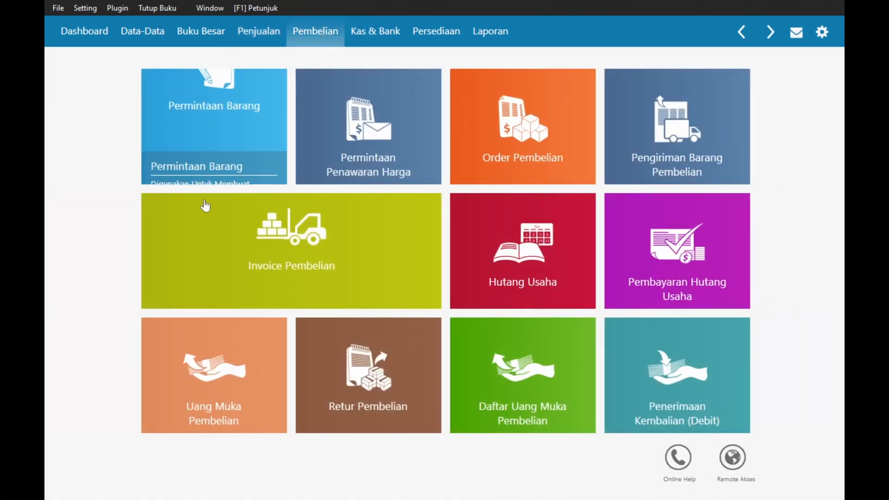
key("alt+Tab")
scroll(445, 287, "down", 2)
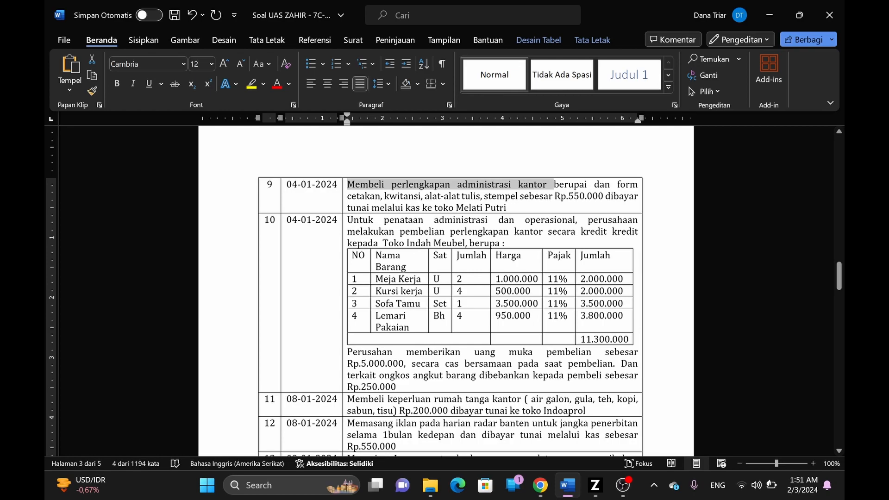
key("alt+Tab")
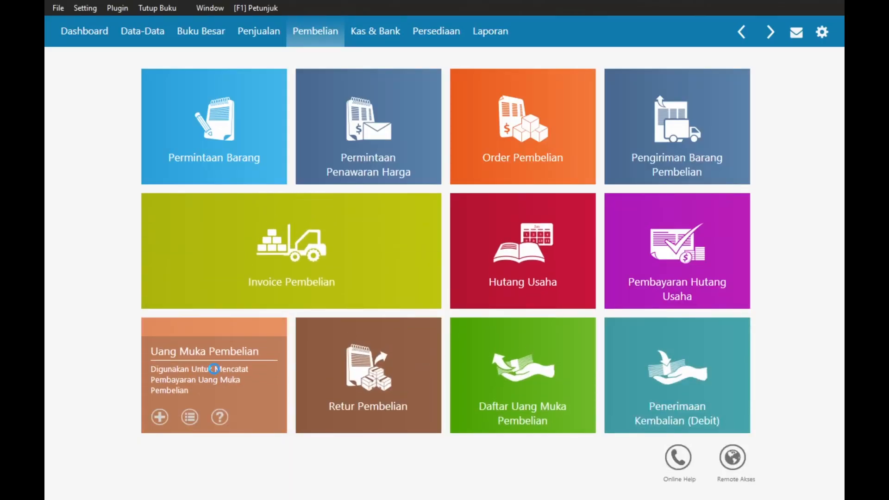
left_click(214, 369)
- Start new down payment PA000001 with Kas as the Akun Kas
left_click(90, 476)
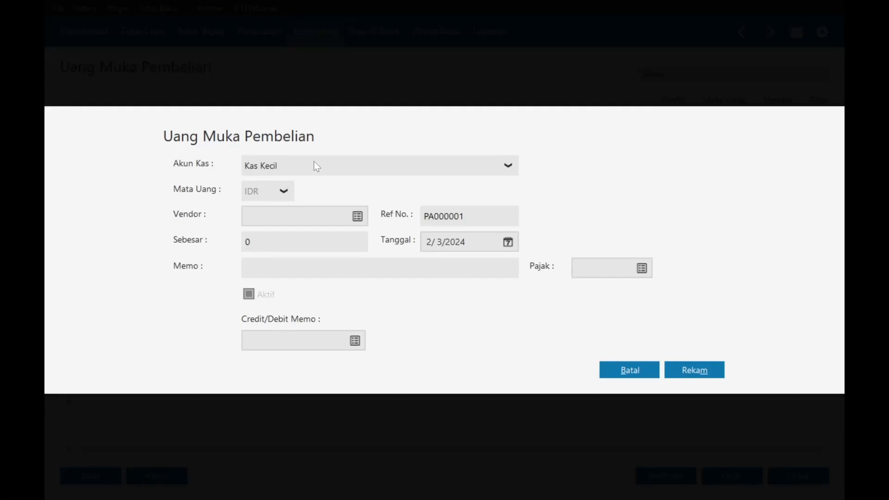
left_click(316, 167)
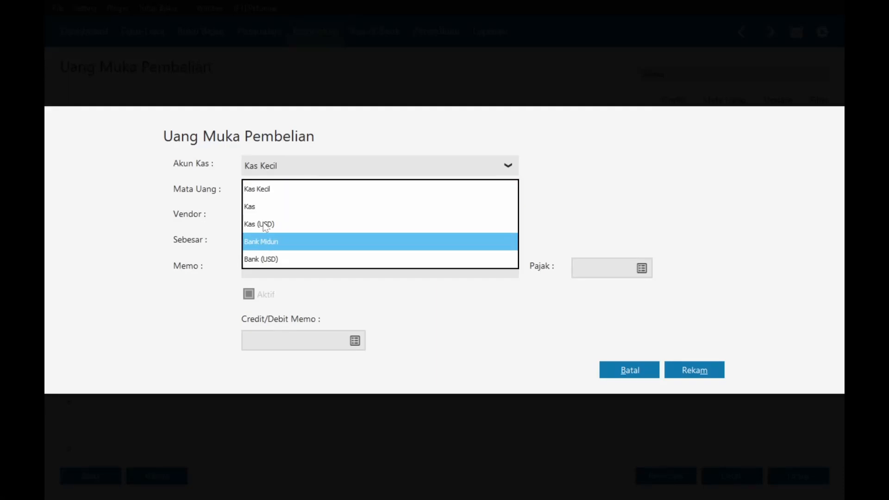
left_click(266, 207)
key("alt+Tab")
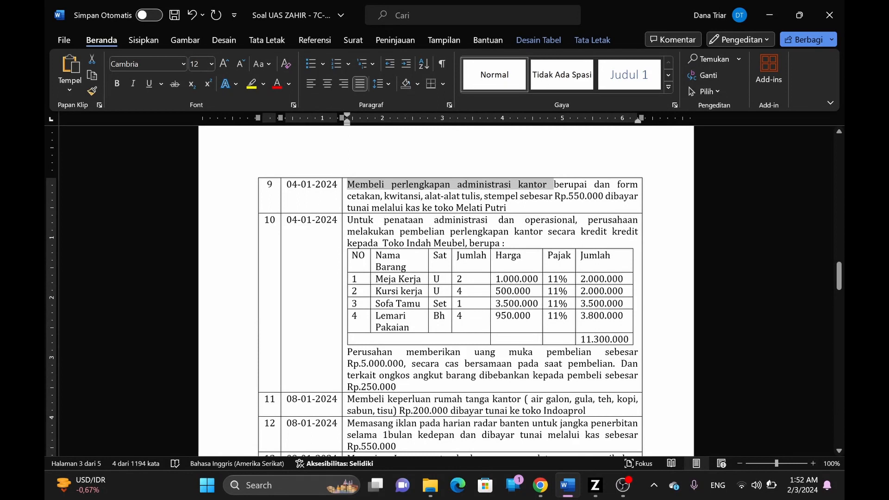
key("alt+Tab")
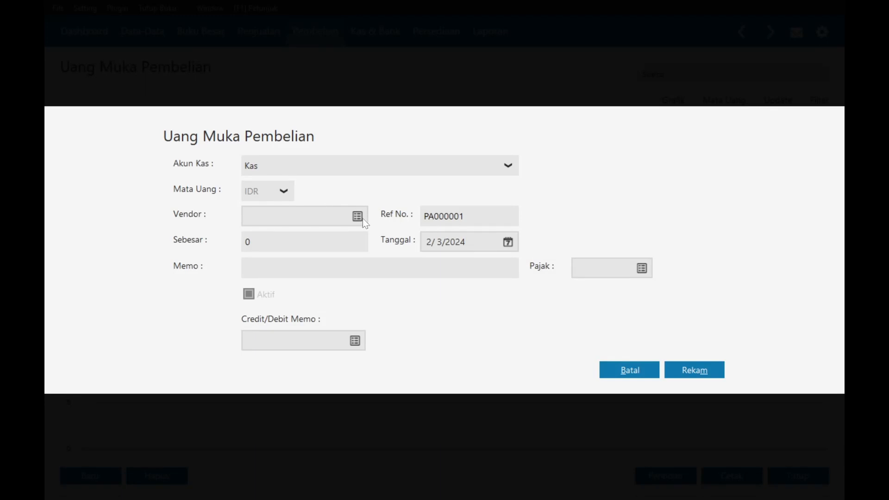
- Create vendor VNDR-5 'Toko Indah Mebeul' from the Vendor lookup and pick it for the down payment
left_click(357, 216)
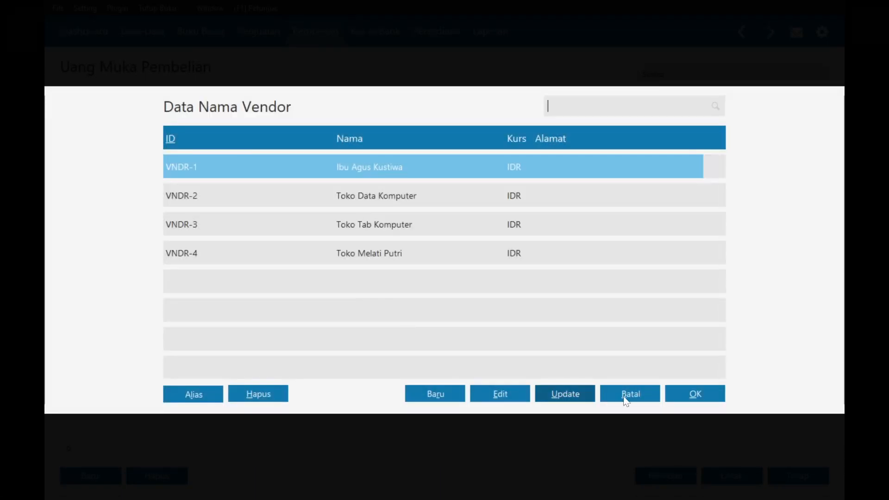
left_click(627, 395)
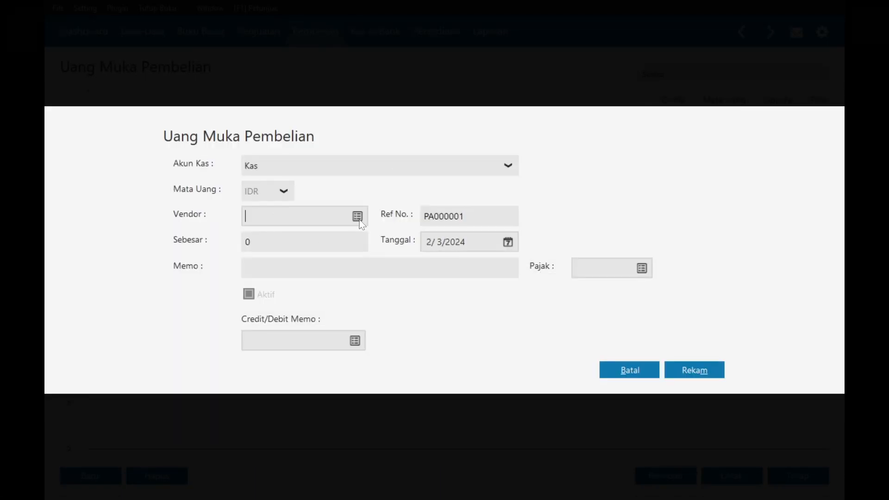
left_click(359, 220)
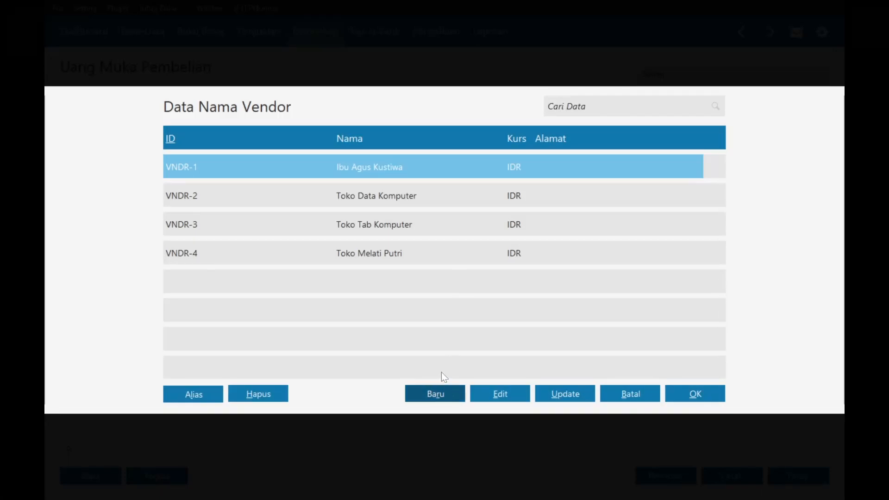
left_click(445, 388)
key("alt+Tab")
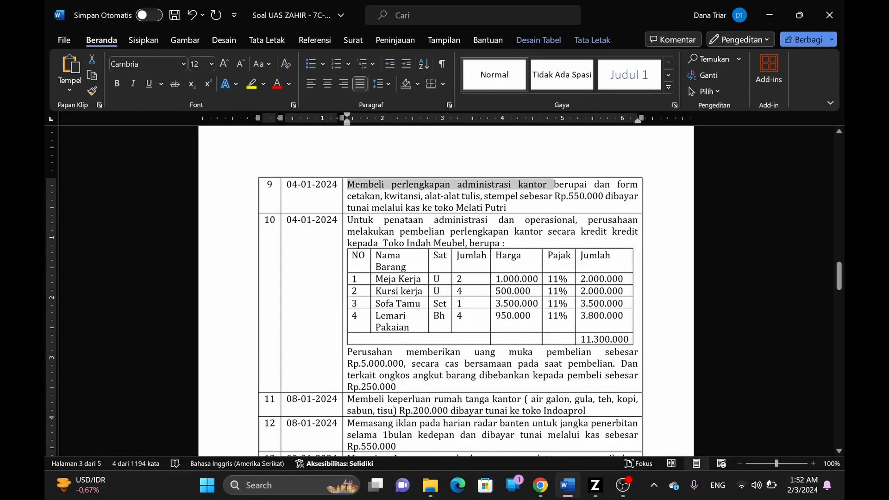
key("alt+Tab")
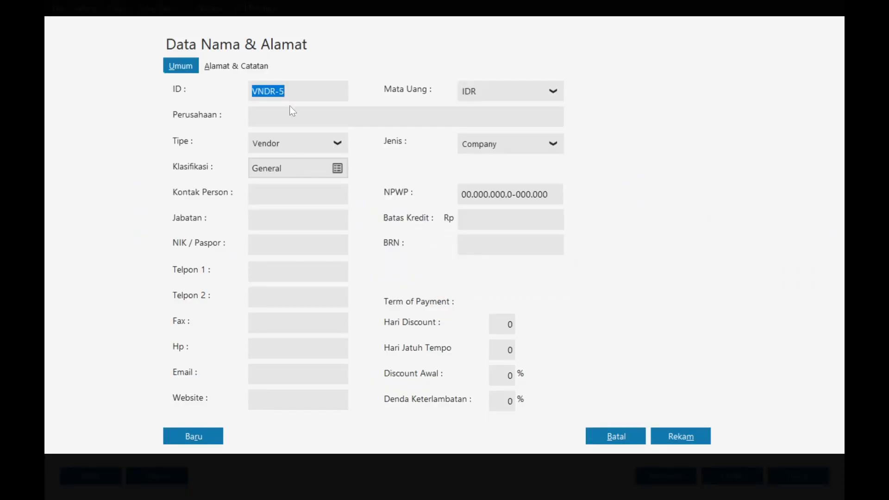
left_click(292, 113)
type("Toko")
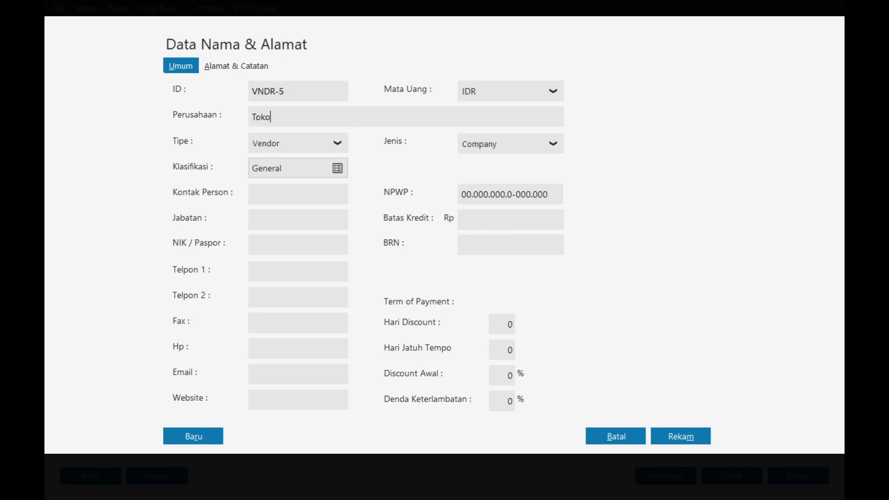
type(" Indah Mebeul")
left_click(675, 436)
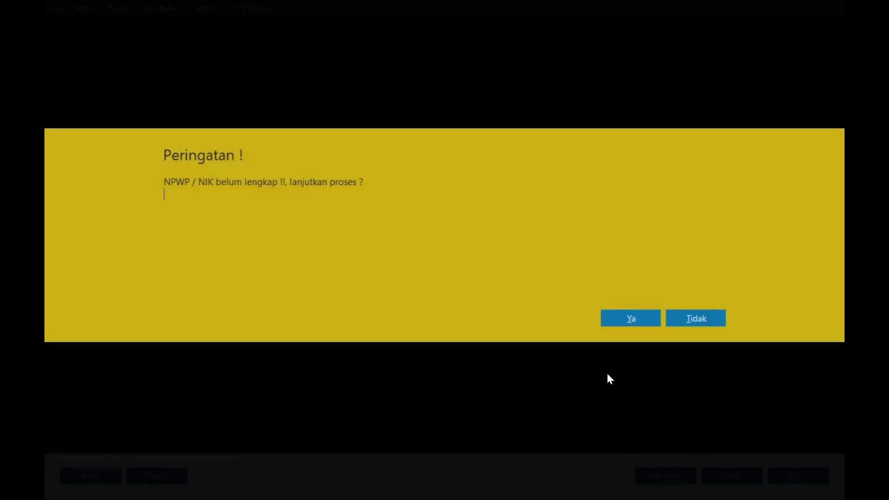
left_click(652, 322)
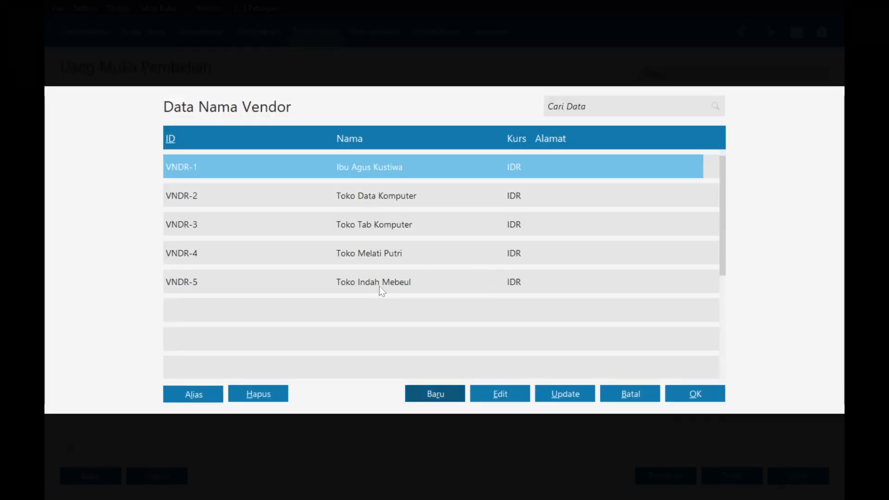
double_click(381, 289)
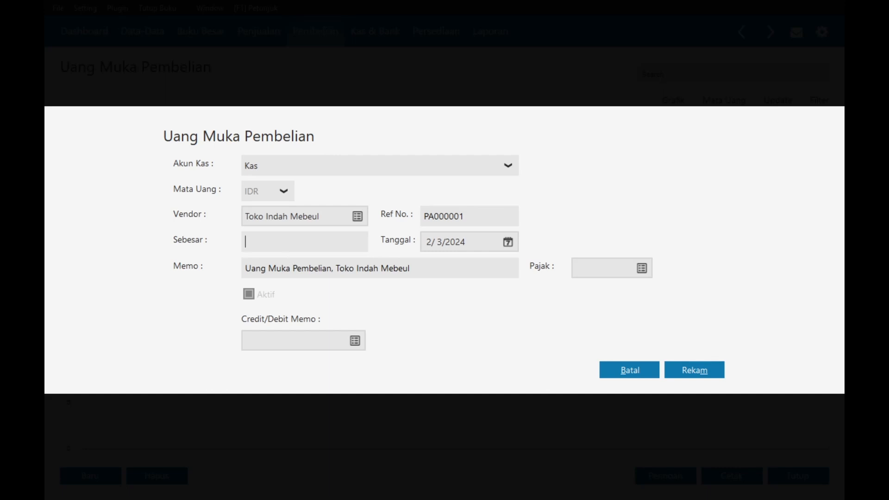
- Enter 5,000,000 in Sebesar and date the down payment 4 January 2024
key("alt+Tab")
key("alt+Tab")
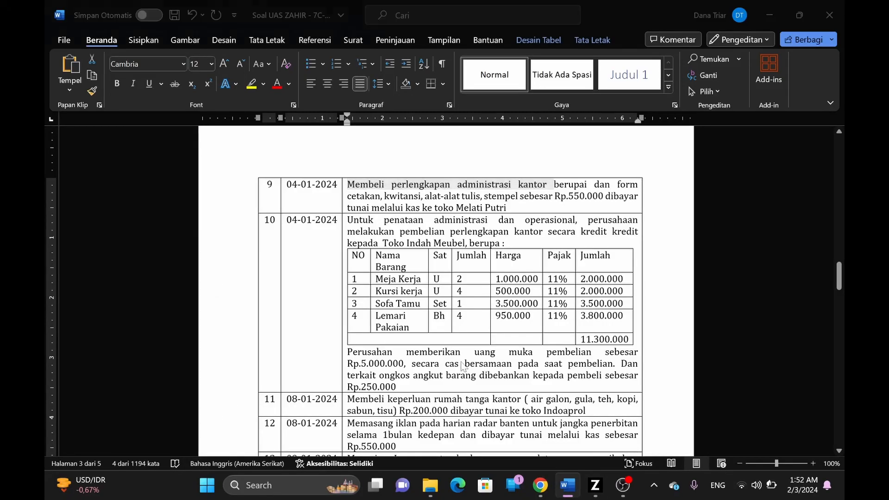
type("5000000")
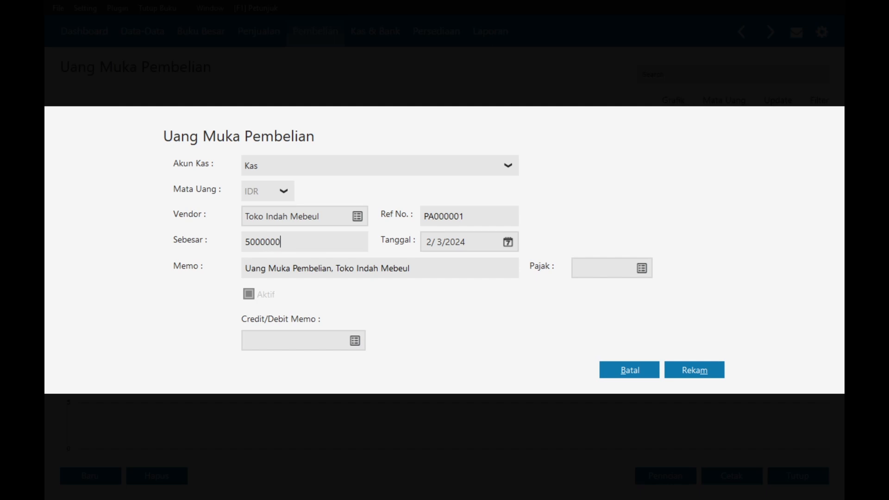
key("Tab")
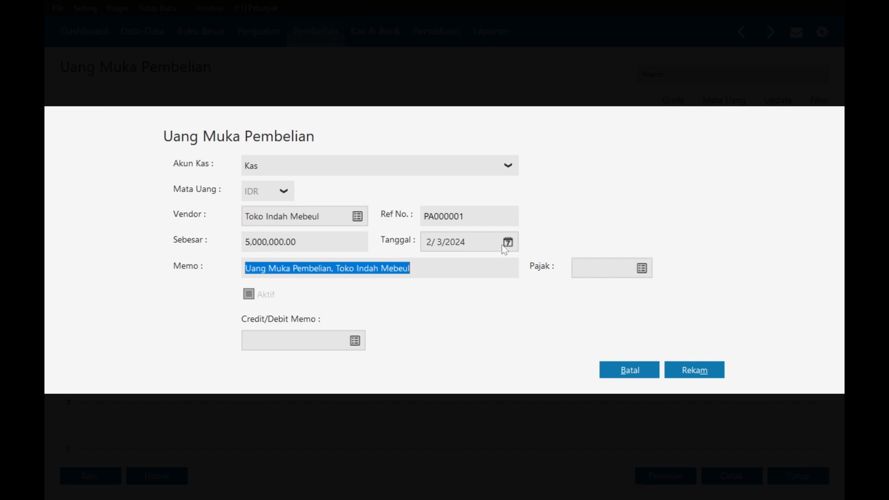
left_click(507, 242)
left_click(680, 269)
key("alt+Tab")
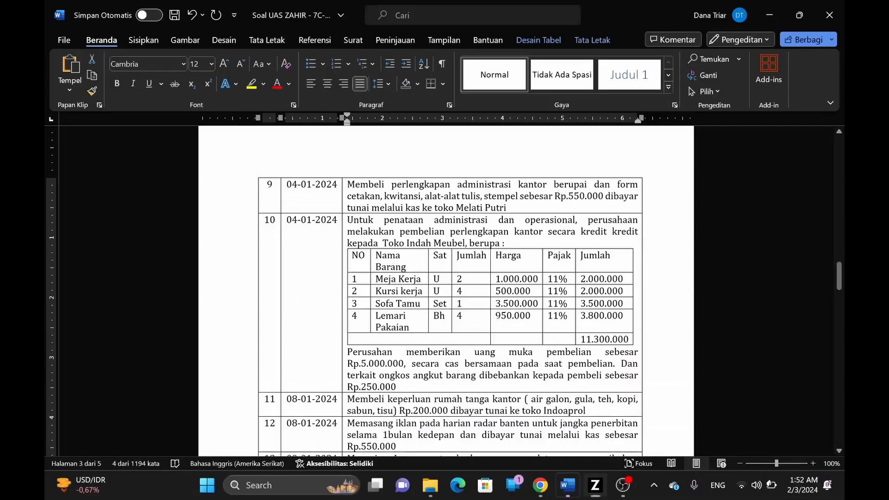
key("alt+Tab")
left_click(600, 300)
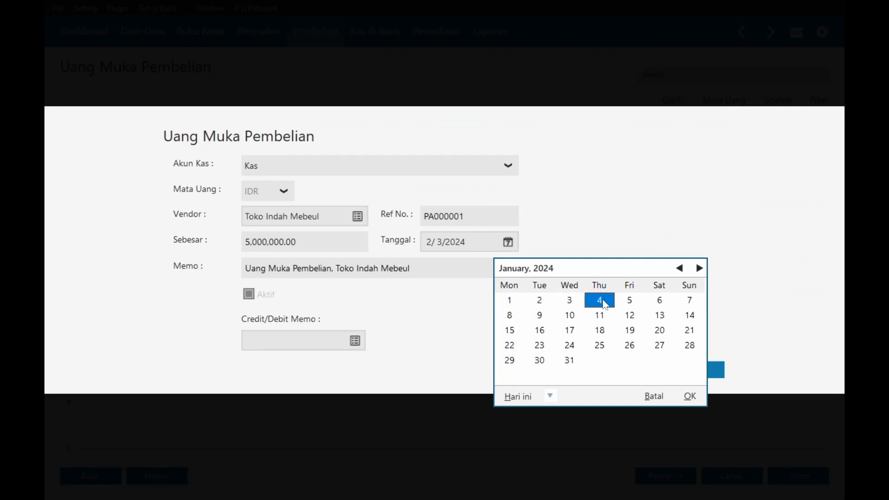
left_click(690, 398)
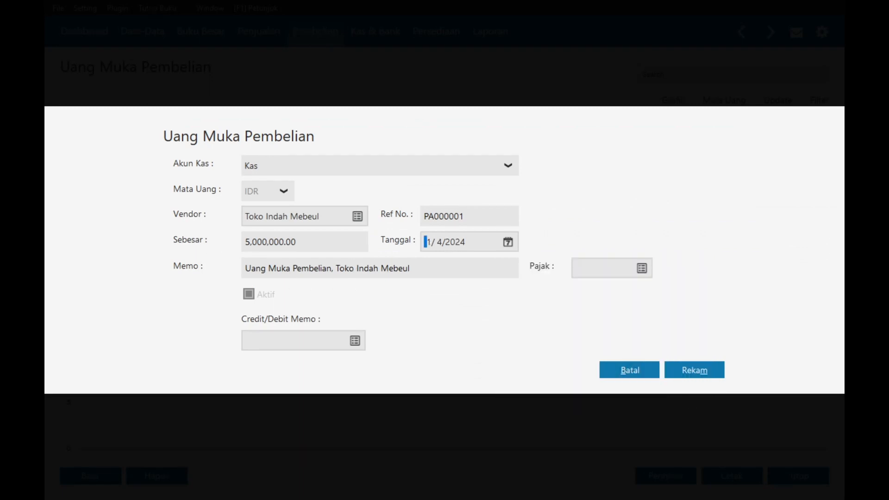
- Save down payment PA000001 and return to the Pembelian overview
left_click(689, 369)
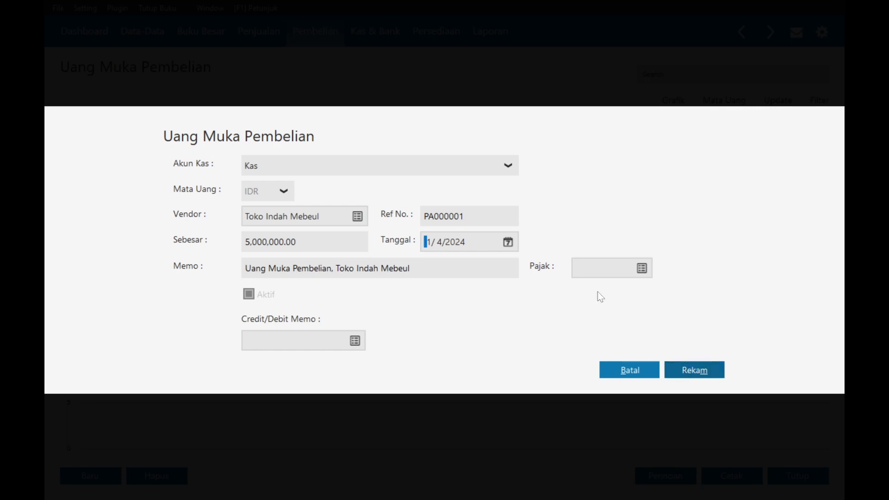
left_click(704, 370)
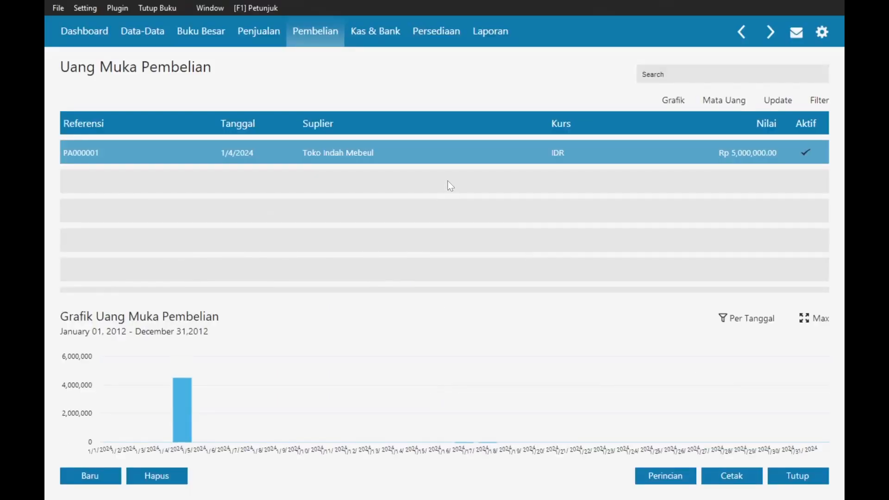
left_click(316, 33)
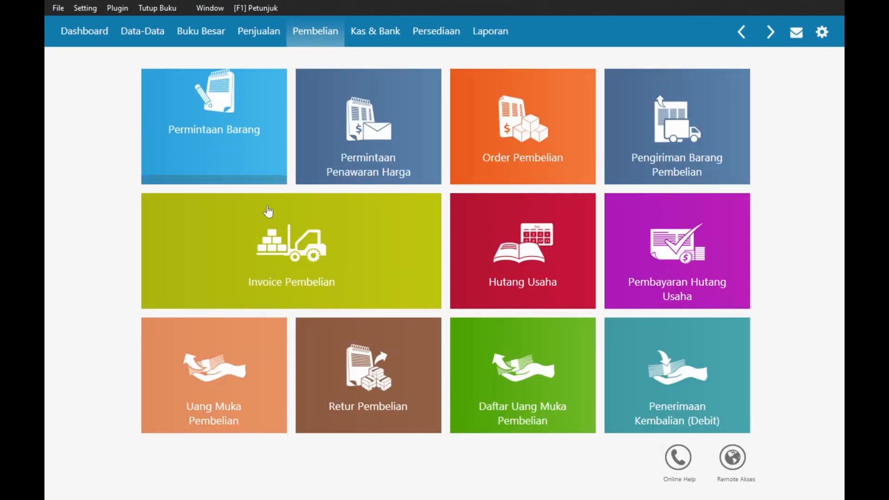
- Start a new purchase invoice with Toko Indah Mebeul as the supplier
left_click(268, 232)
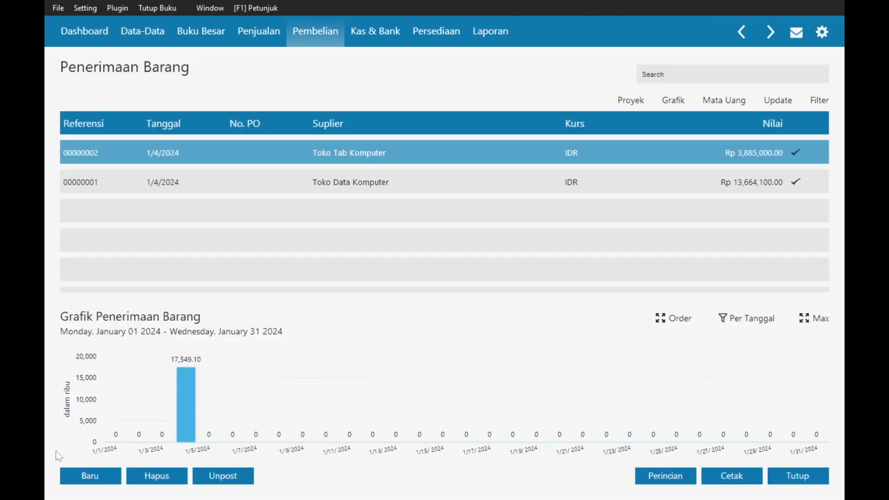
left_click(111, 477)
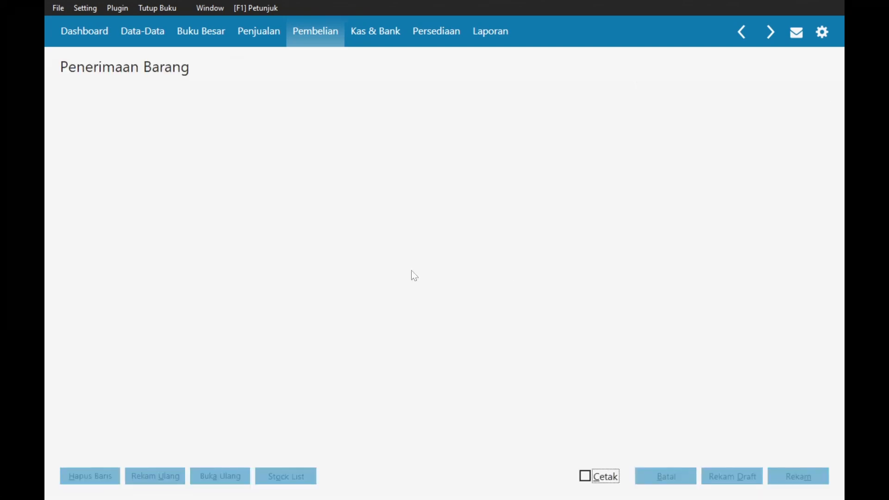
left_click(176, 104)
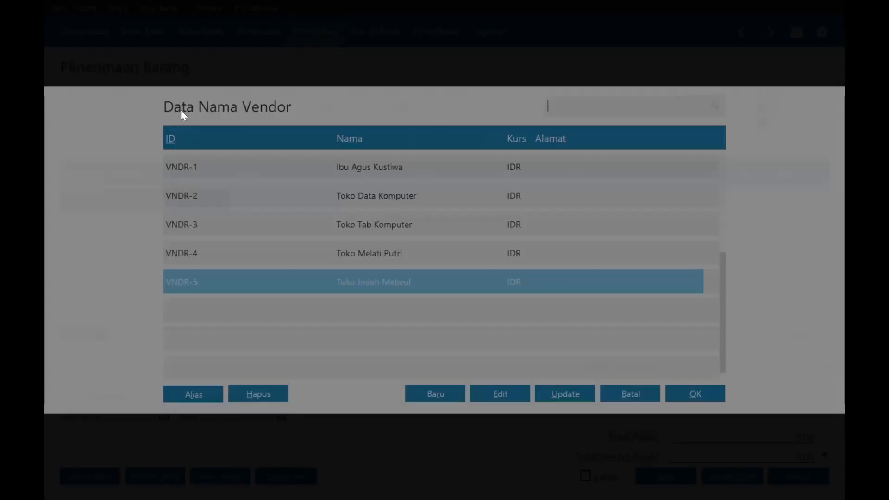
double_click(332, 284)
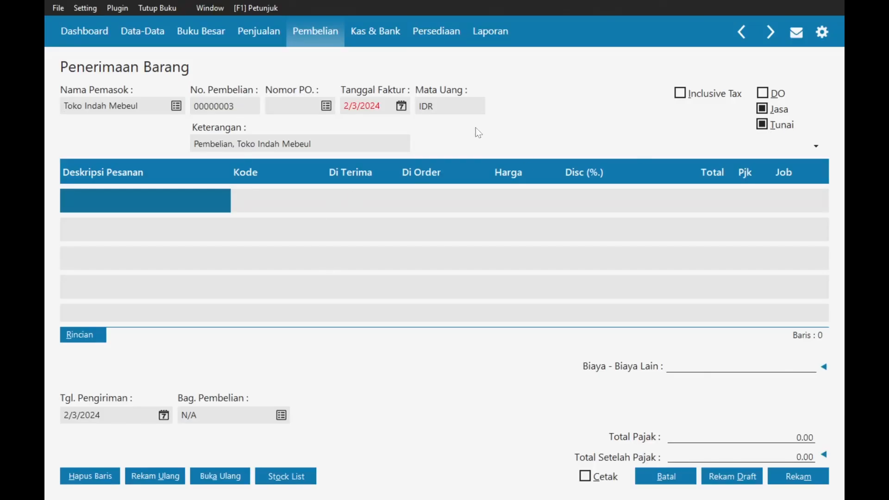
- Make the purchase on credit by unchecking Tunai, with invoice date 4 January 2024
key("alt+Tab")
key("alt+Tab")
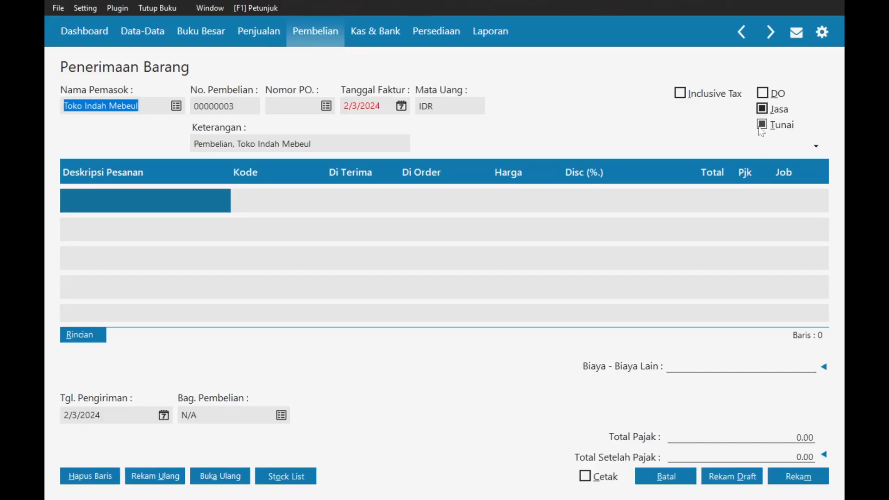
left_click(760, 128)
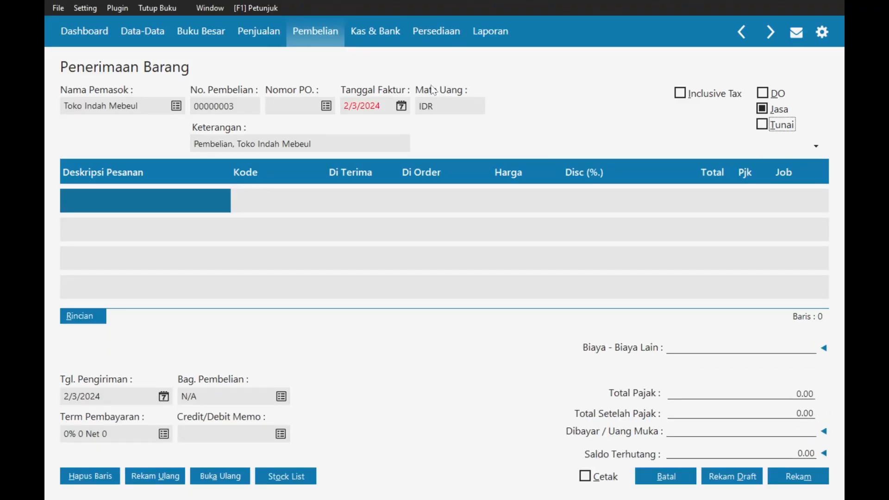
left_click(401, 109)
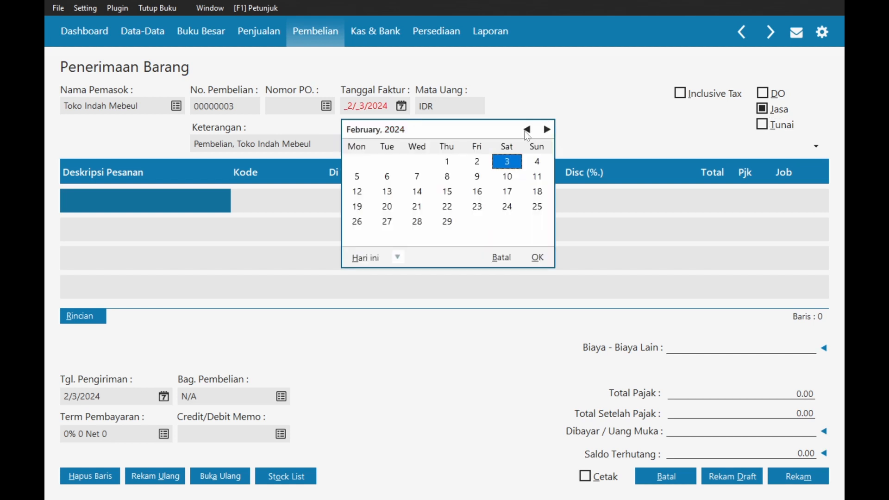
left_click(527, 130)
left_click(454, 166)
left_click(538, 258)
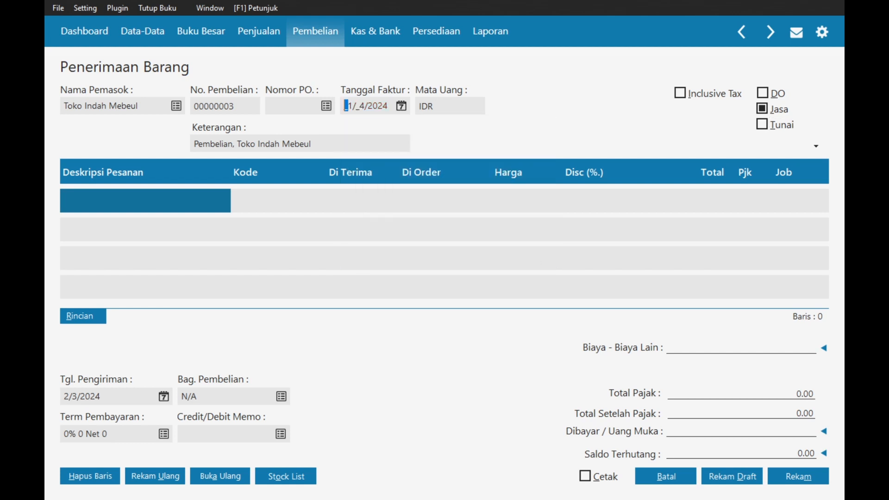
- Set the Keterangan to the 'Pembelian perlengkapan kantor' phrase copied from the assignment
key("alt+Tab")
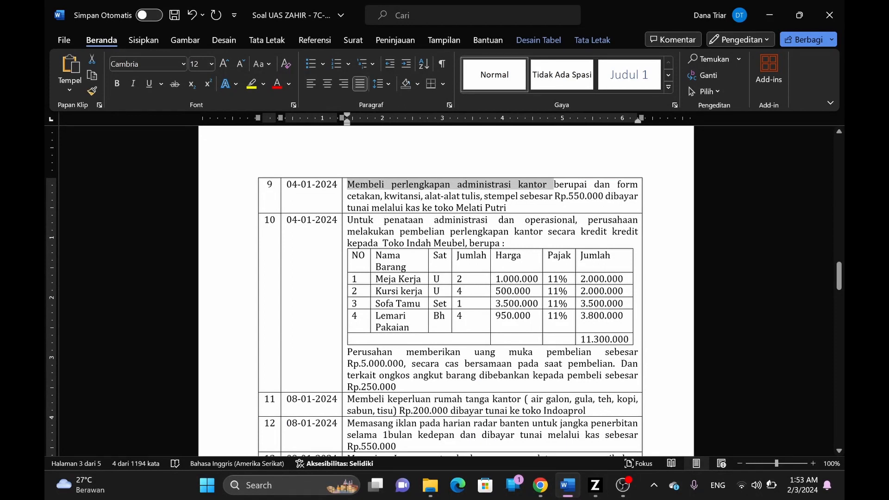
left_click_drag(399, 231, 543, 231)
key("ctrl+c")
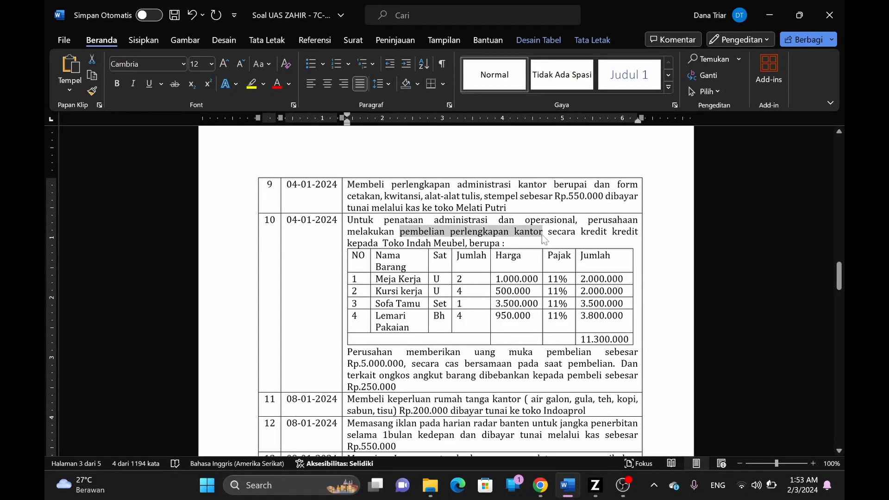
key("alt+Tab")
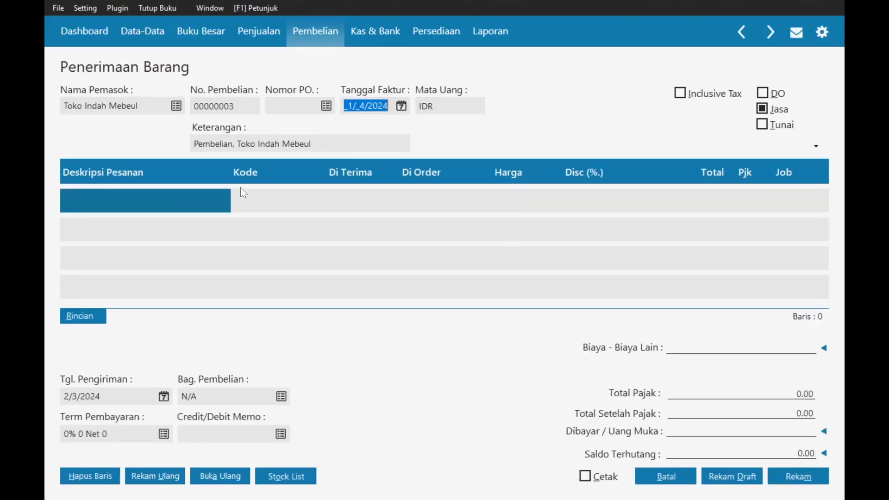
left_click(233, 144)
left_click_drag(233, 144, 194, 144)
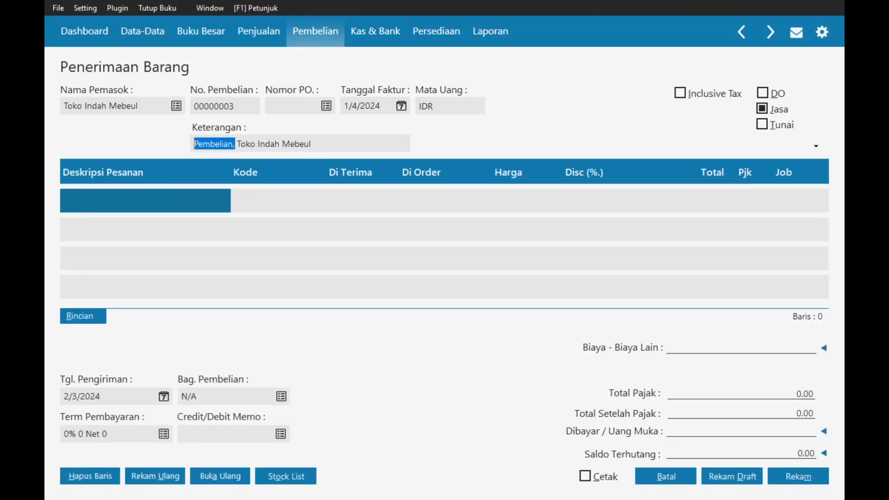
key("ctrl+v")
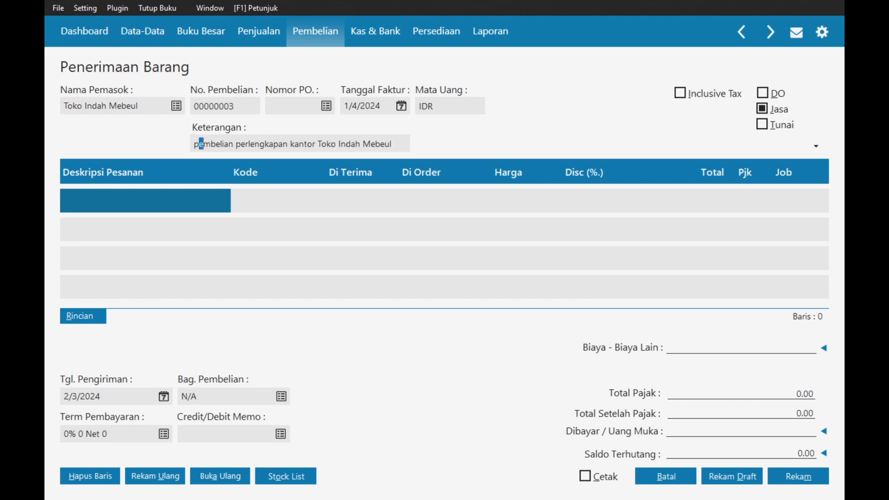
key("BackSpace")
type("P")
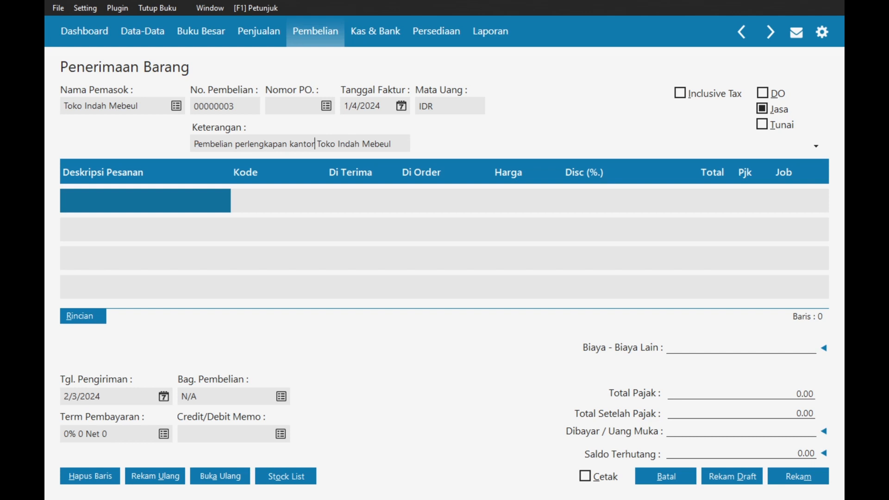
type(" di")
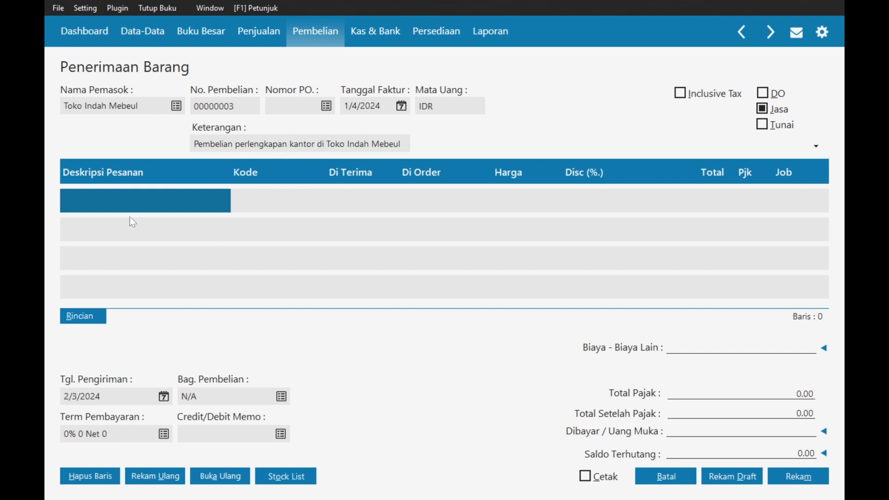
- Add a Meja Kerja line with the Mesin & Peralatan account (1700-00-030)
left_click(119, 204)
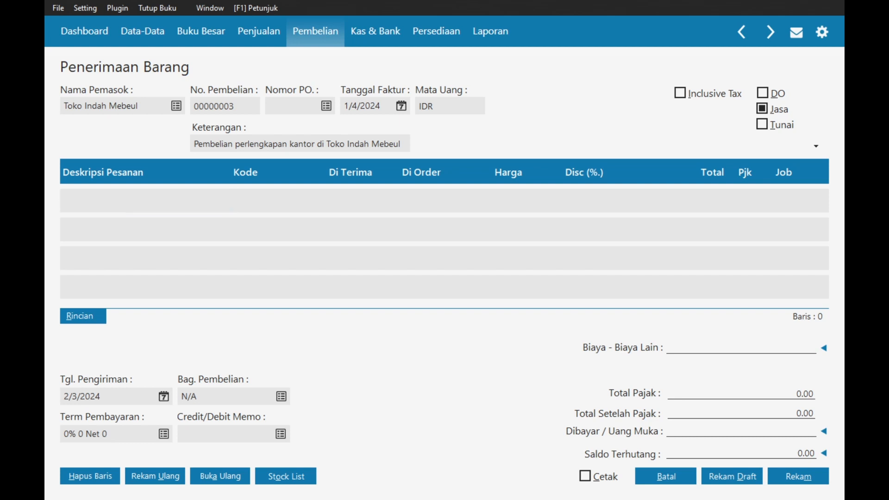
key("alt+Tab")
key("alt+Tab")
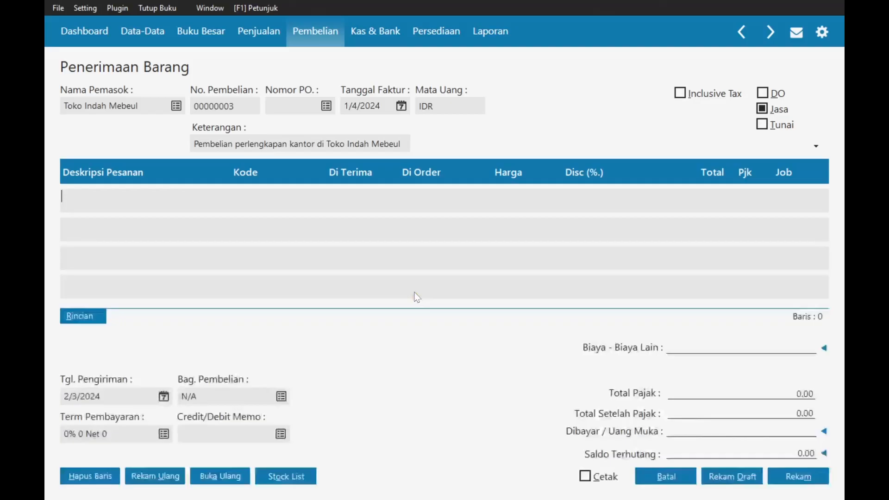
type("Meja Kerja")
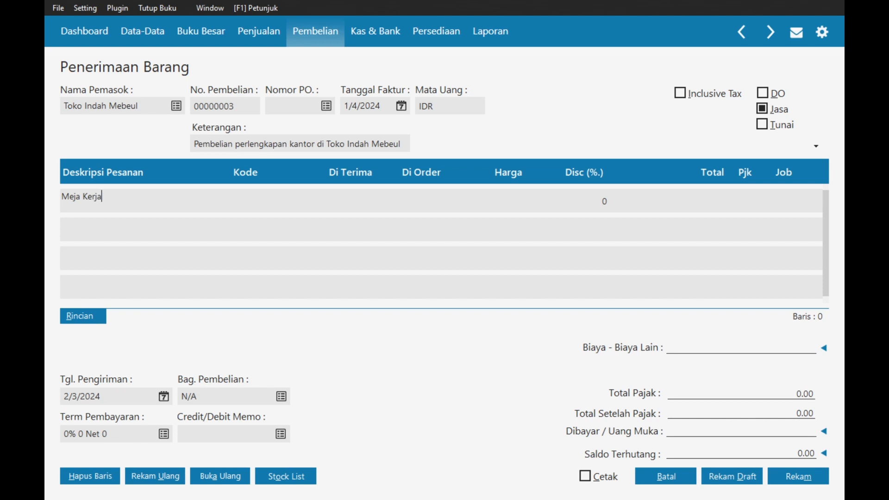
key("Tab")
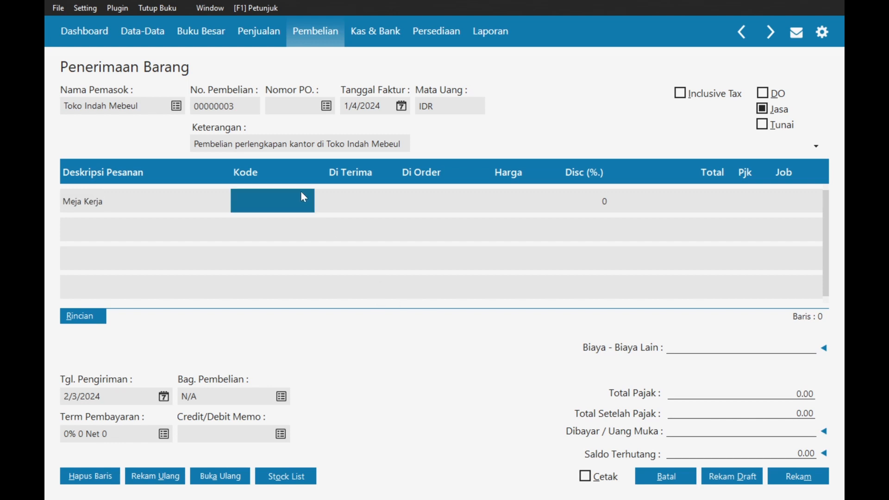
left_click(292, 203)
key("Return")
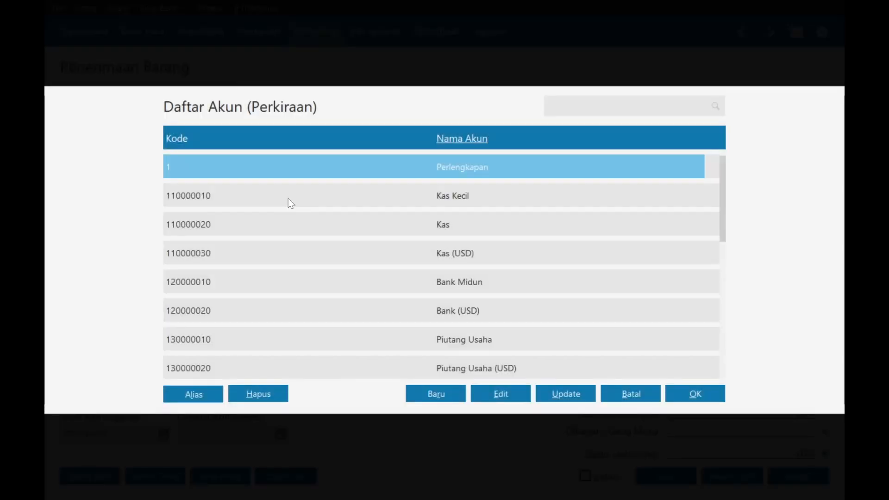
type("me")
key("Return")
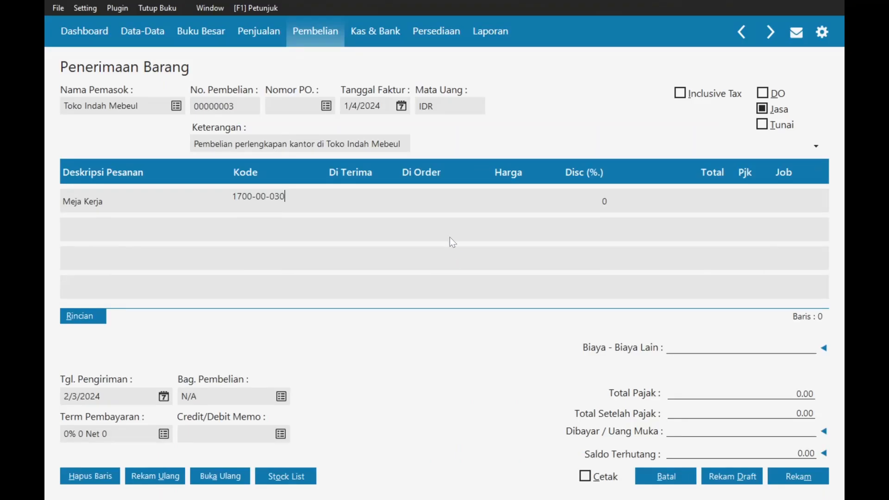
- Give Meja Kerja quantity 2, unit price 1,000,000 and PPN tax
key("alt+Tab")
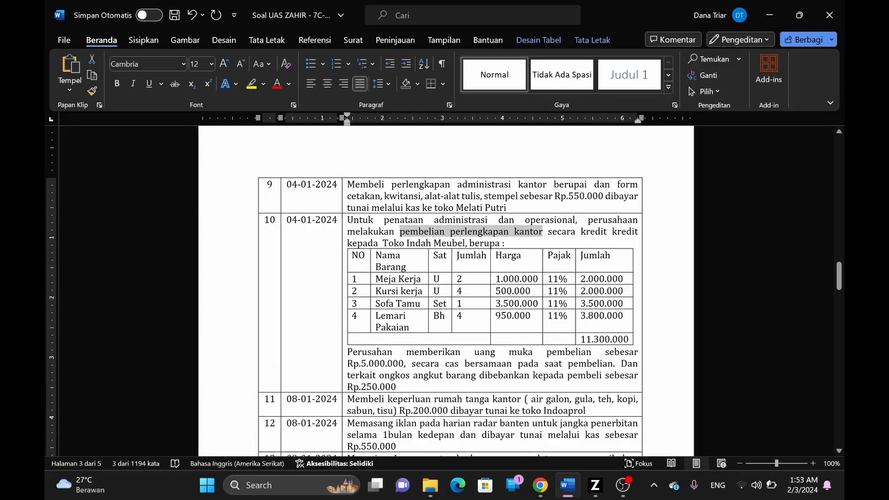
key("alt+Tab")
type("2")
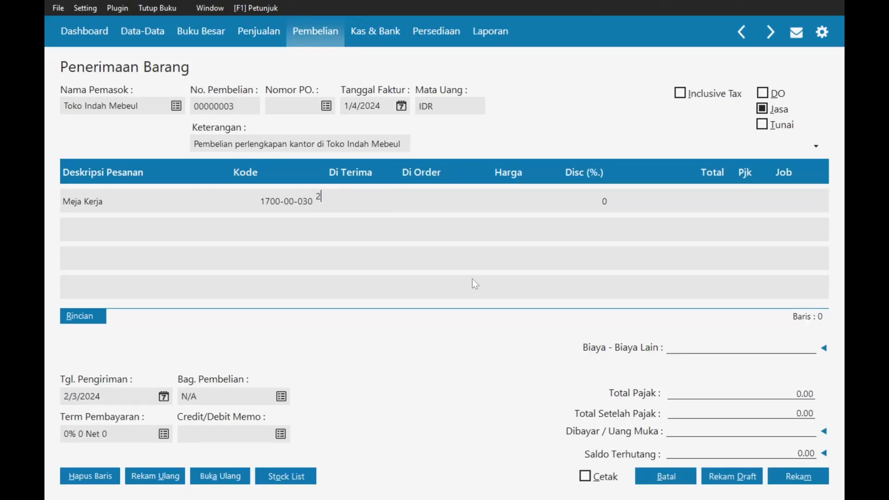
key("Return")
key("alt+Tab")
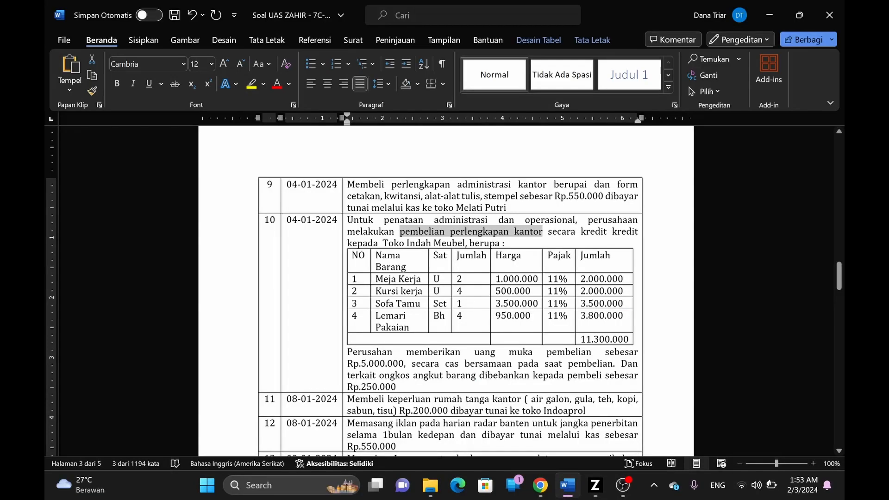
key("alt+Tab")
type("1,000,000")
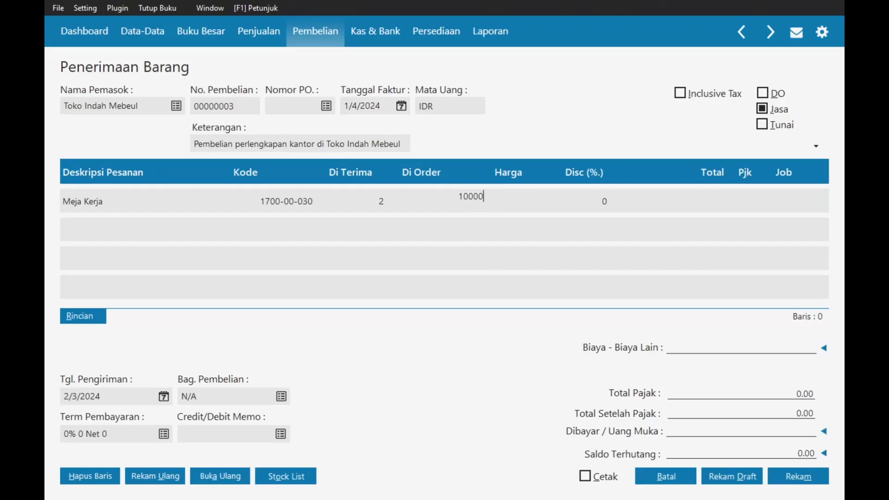
key("Return")
key("Return")
key("Return")
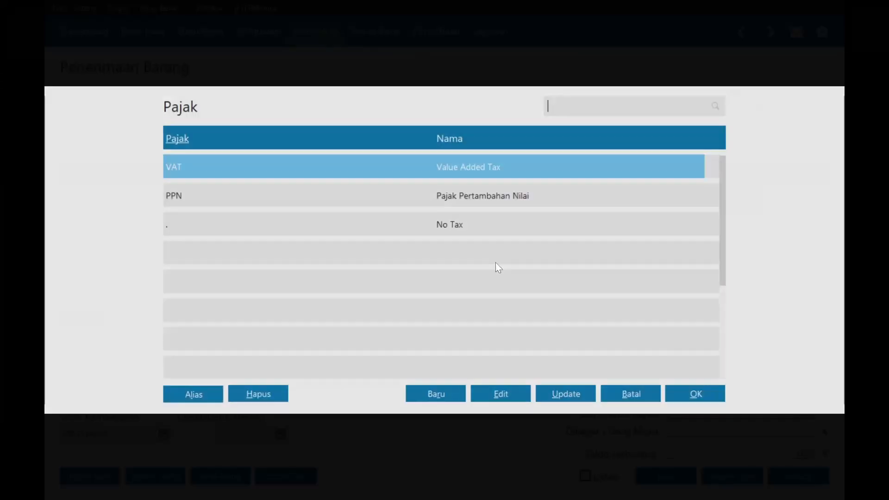
key("Down")
key("Return")
key("Return")
key("Return")
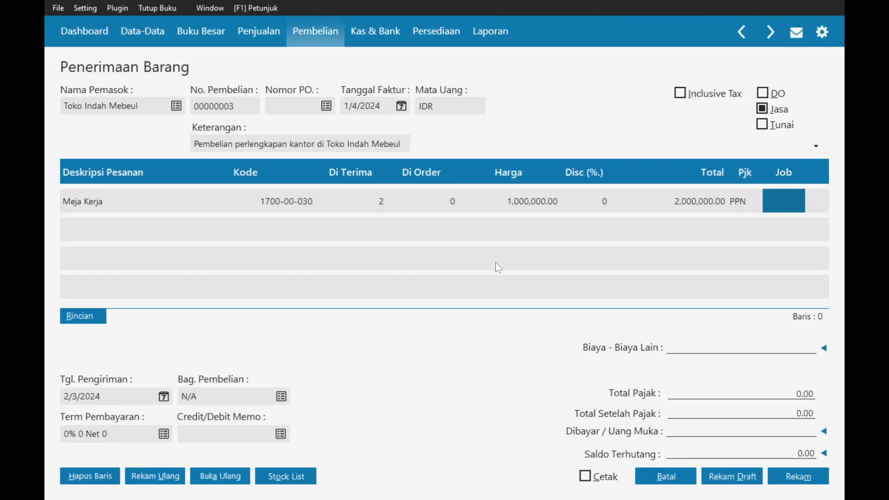
- Add a Kursi Kerja line with the Mesin & Peralatan account
key("alt+Tab")
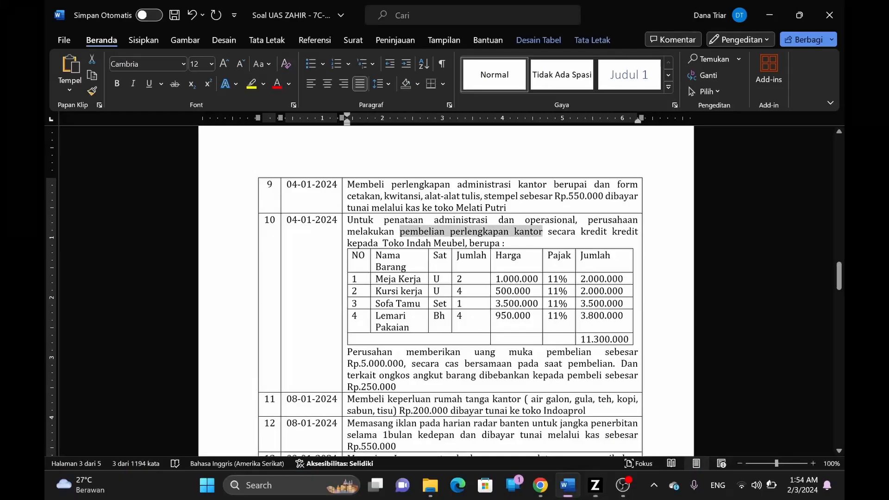
key("alt+Tab")
type("Kur")
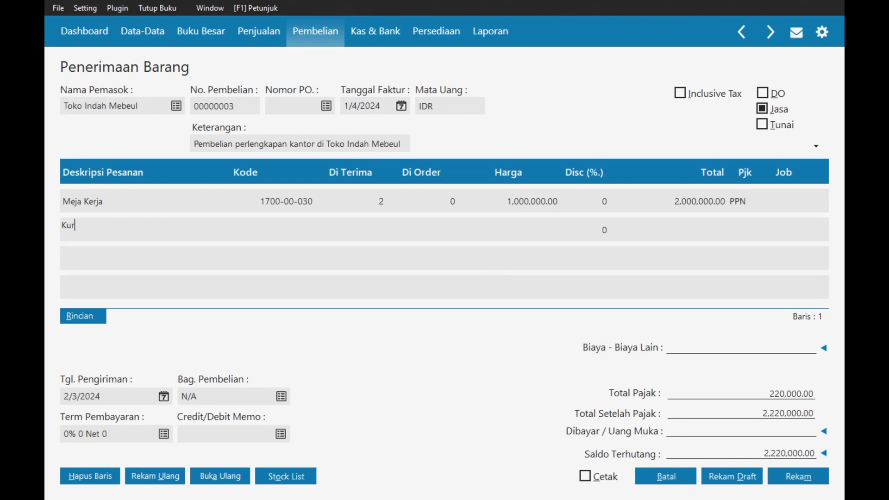
type("si Kerja")
key("Return")
key("Return")
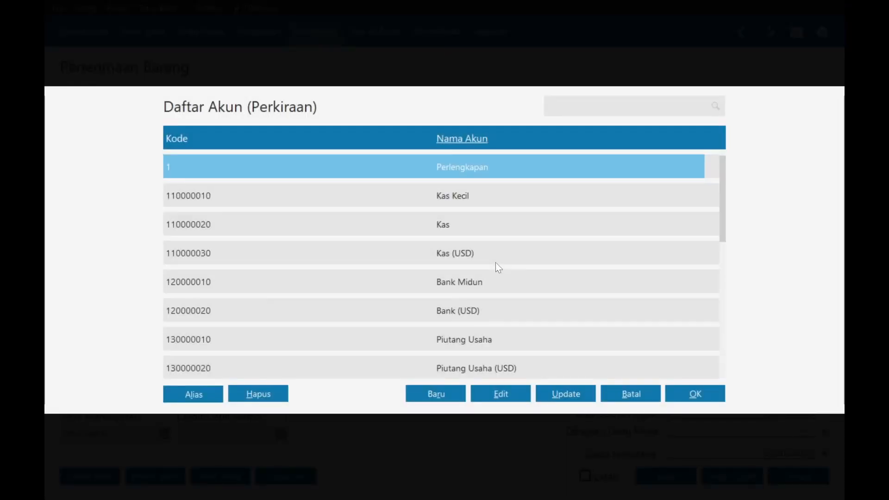
type("mes")
key("Return")
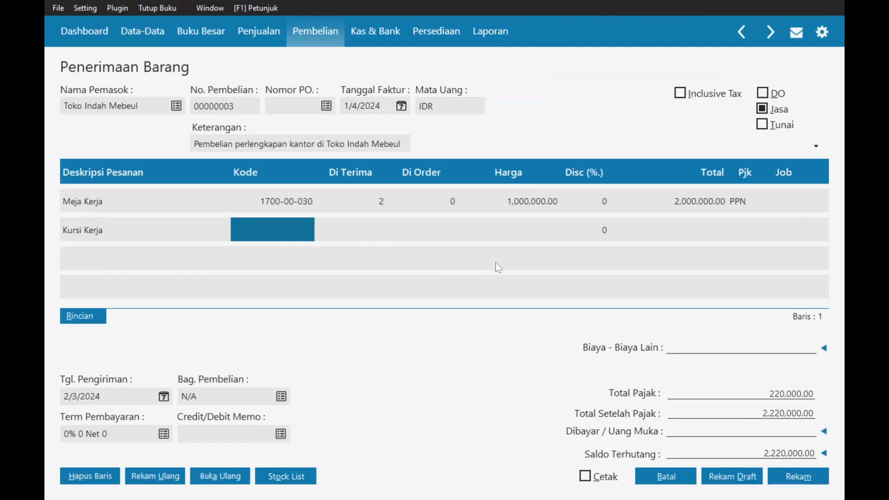
- Give Kursi Kerja quantity 4, unit price 500,000 and PPN tax
key("alt+Tab")
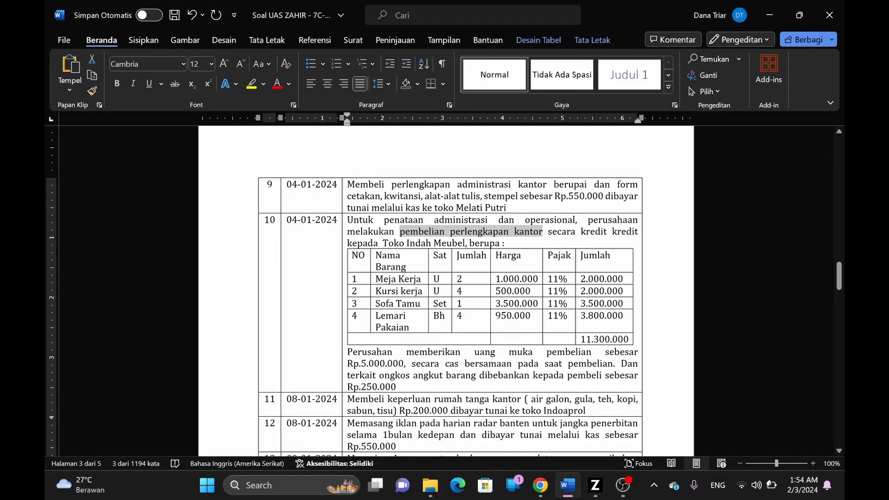
key("alt+Tab")
type("4")
key("Return")
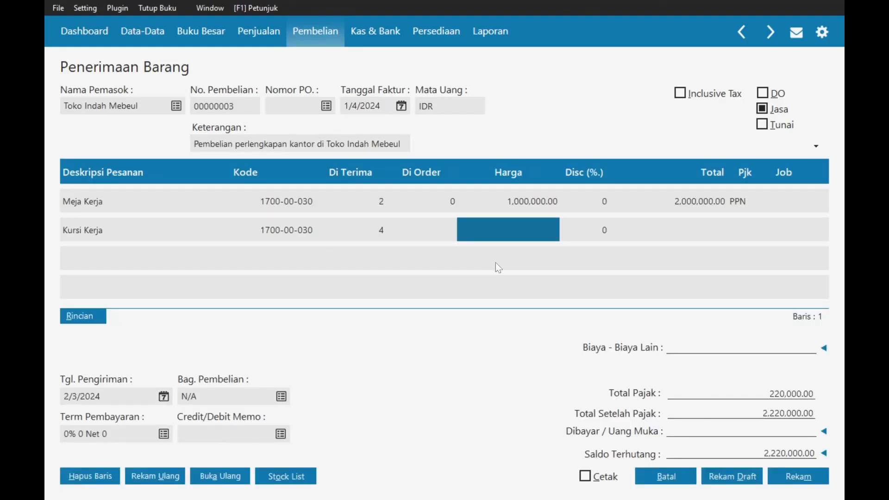
key("alt+Tab")
key("alt+Tab")
type("5")
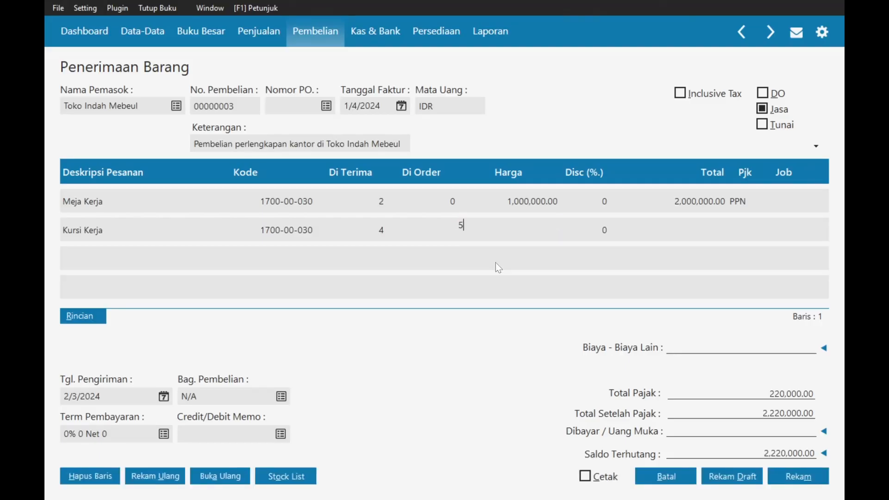
type("00,000")
key("Return")
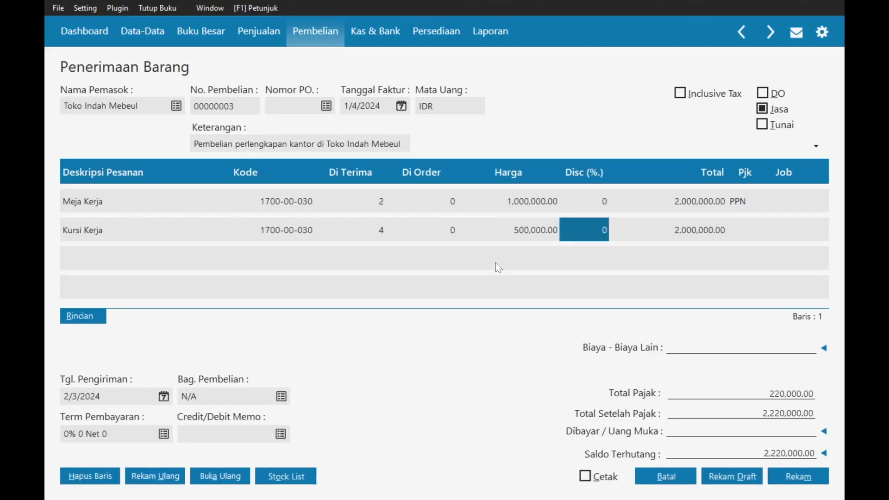
key("Return")
key("Return")
key("Down")
key("Return")
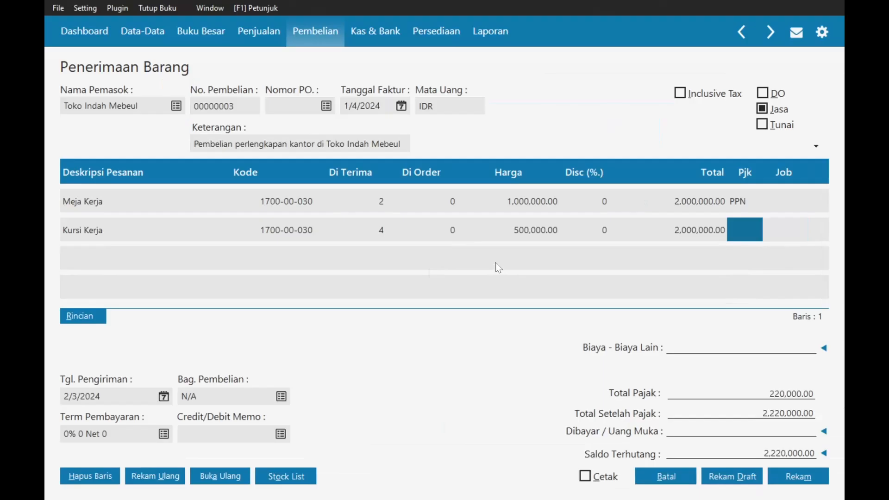
key("Return")
key("alt+Tab")
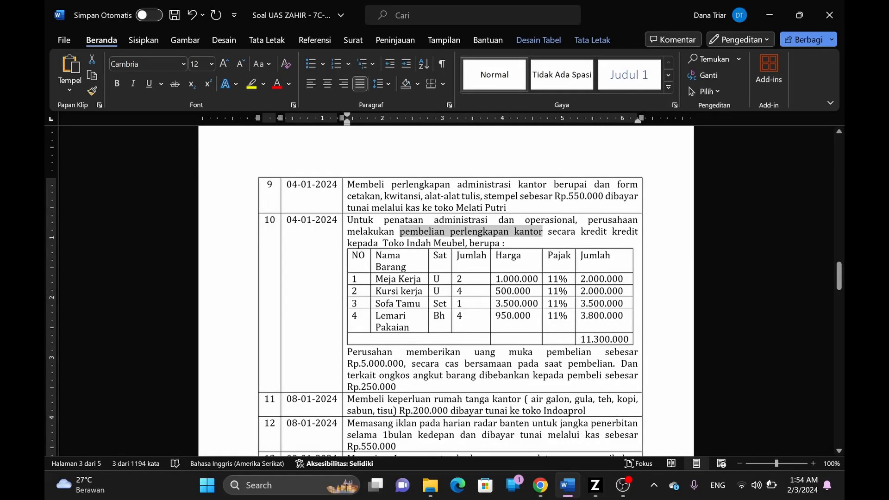
key("alt+Tab")
- Add a Sofa Tamu line with the Mesin & Peralatan account
type("Sofa Ta")
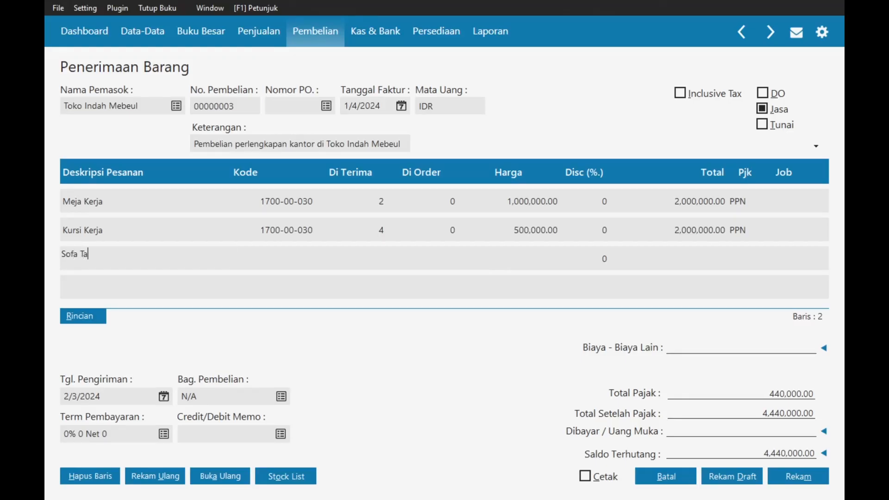
type("mu")
key("Return")
key("Return")
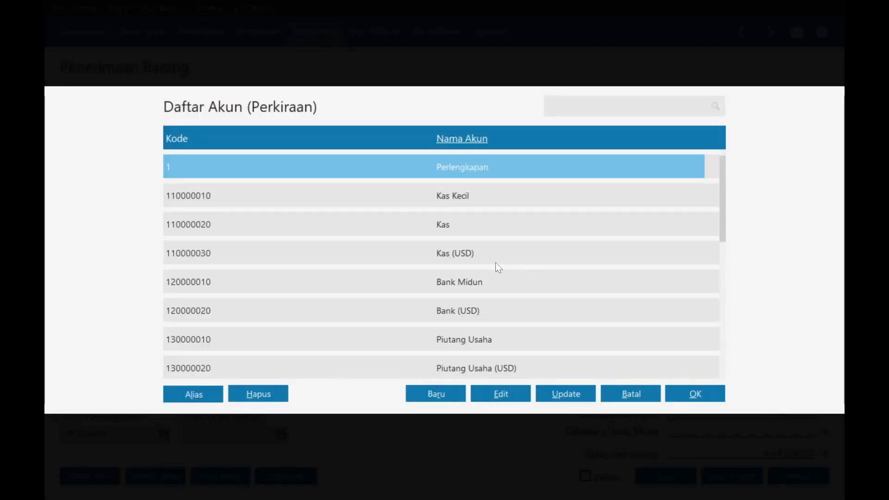
type("mes")
key("Return")
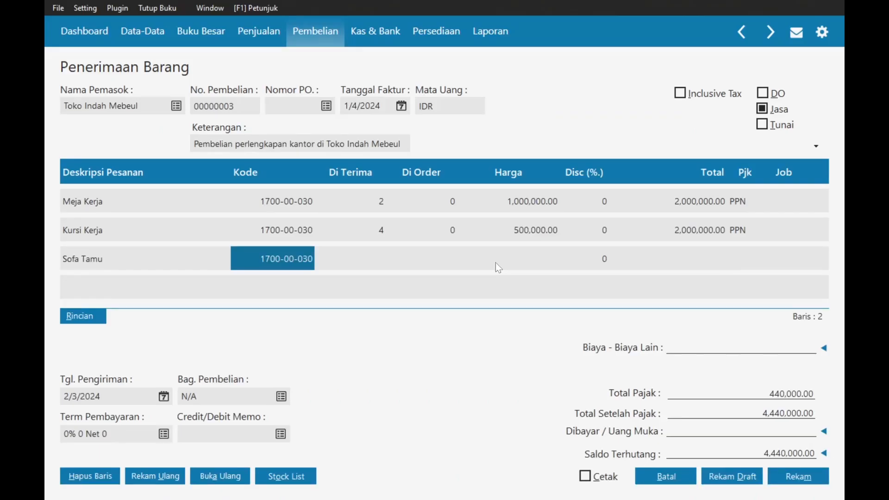
key("Return")
key("alt+Tab")
- Give Sofa Tamu quantity 1, price 3,500,000 and PPN tax
key("alt+Tab")
type("11")
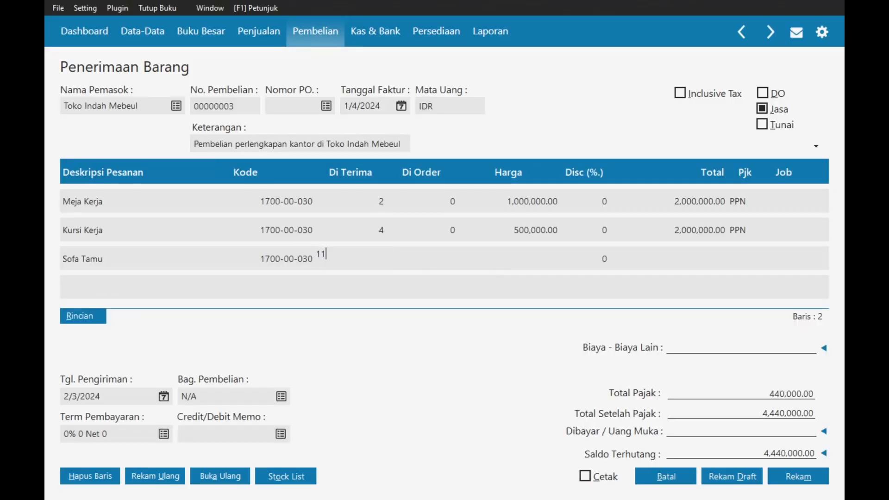
left_click(499, 268)
key("alt+Tab")
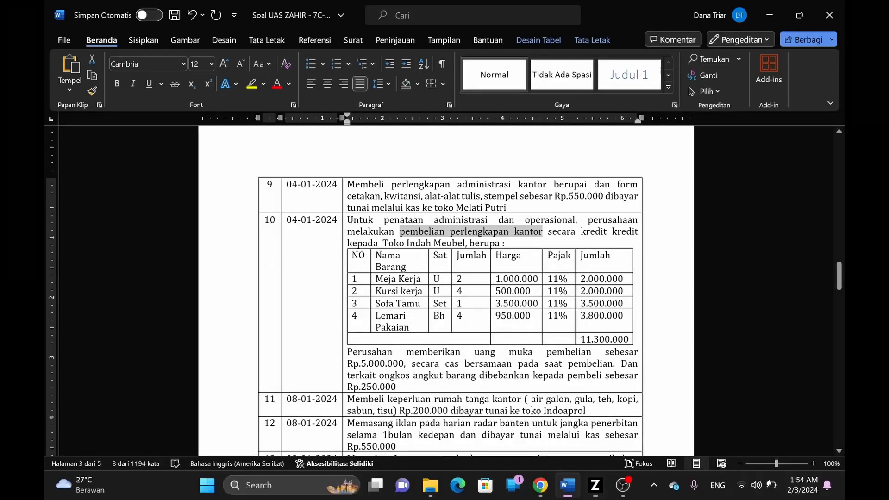
key("alt+Tab")
type("3,500,000")
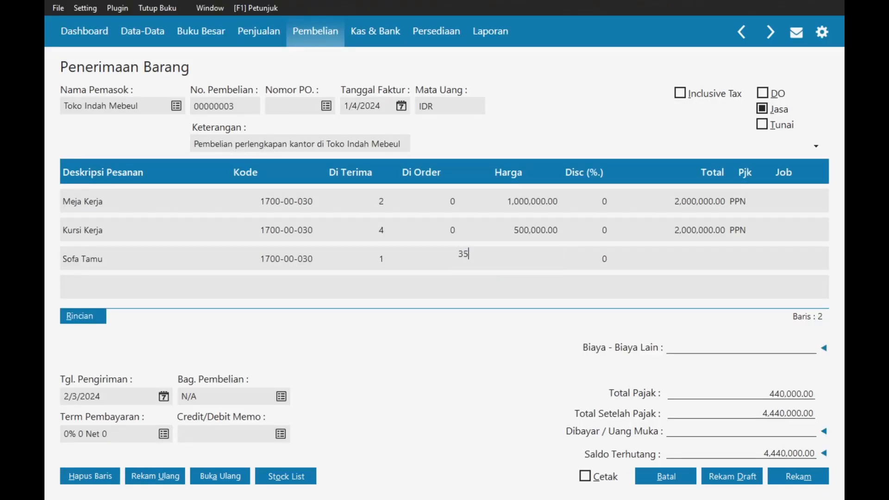
key("Tab")
key("Tab")
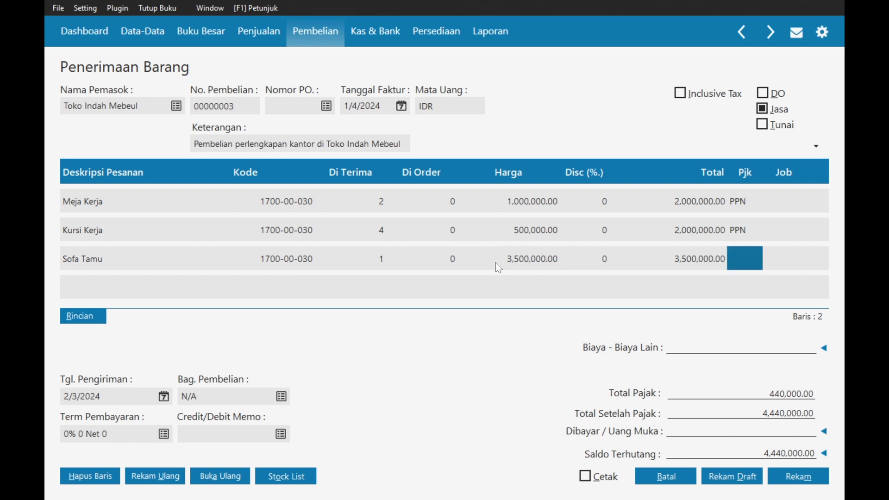
key("Return")
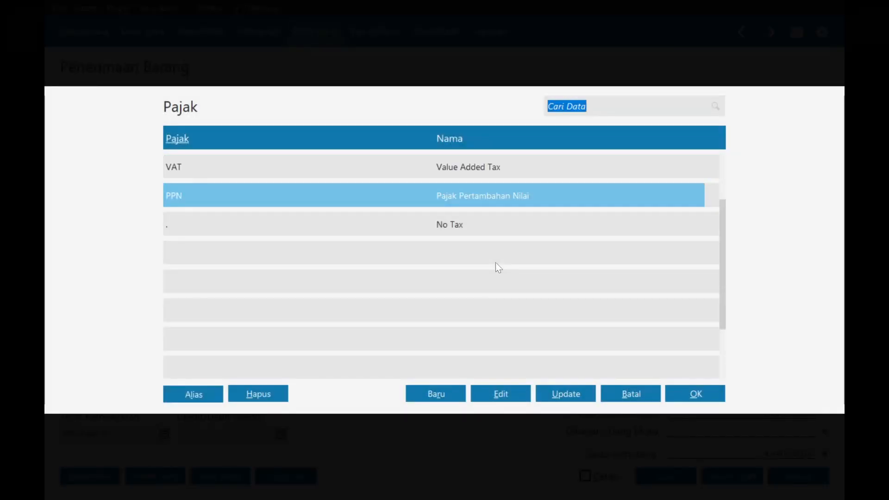
key("Return")
key("Tab")
- Add a Lemari Pakaian line with the Mesin & Peralatan account
key("alt+Tab")
left_click_drag(400, 231, 542, 231)
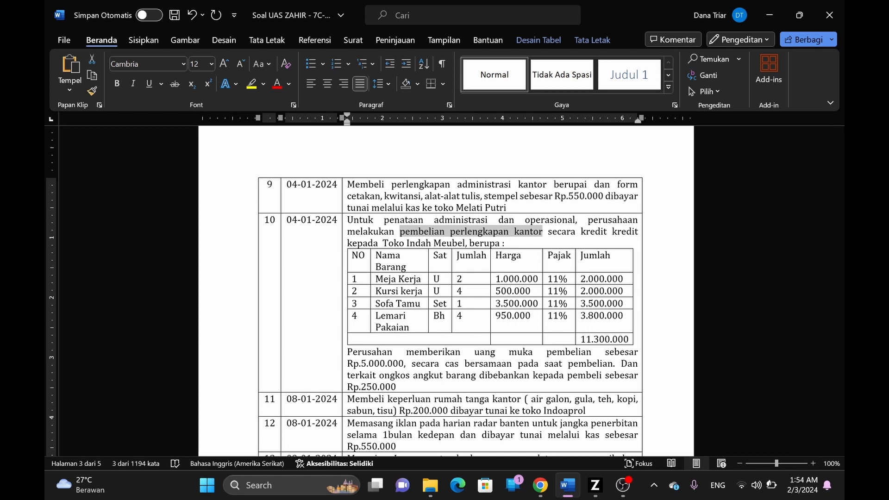
key("alt+Tab")
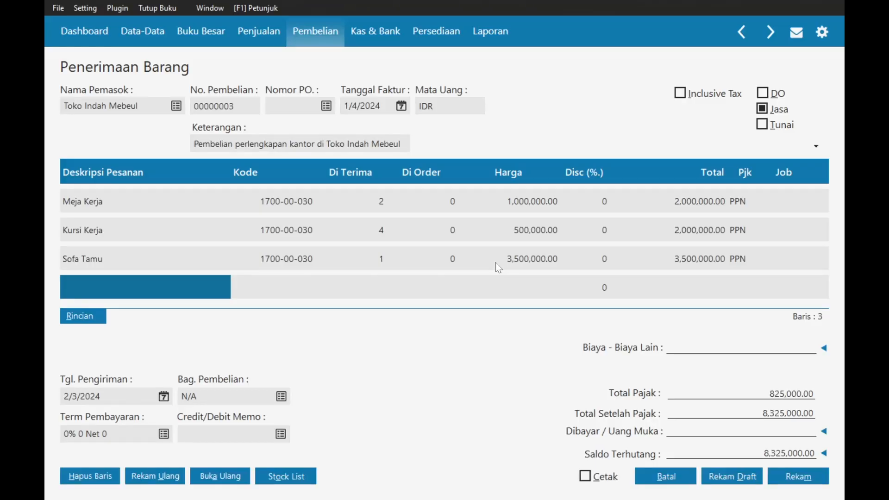
type("Lemar")
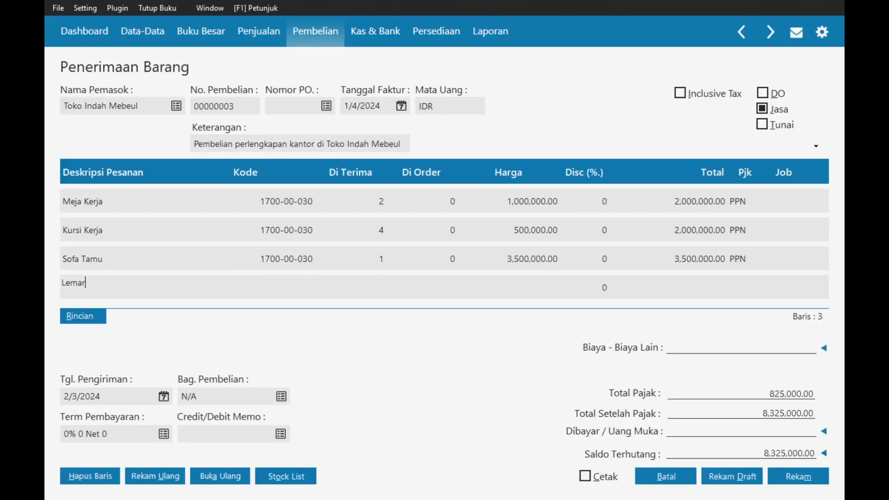
type("i Pakaian")
key("Tab")
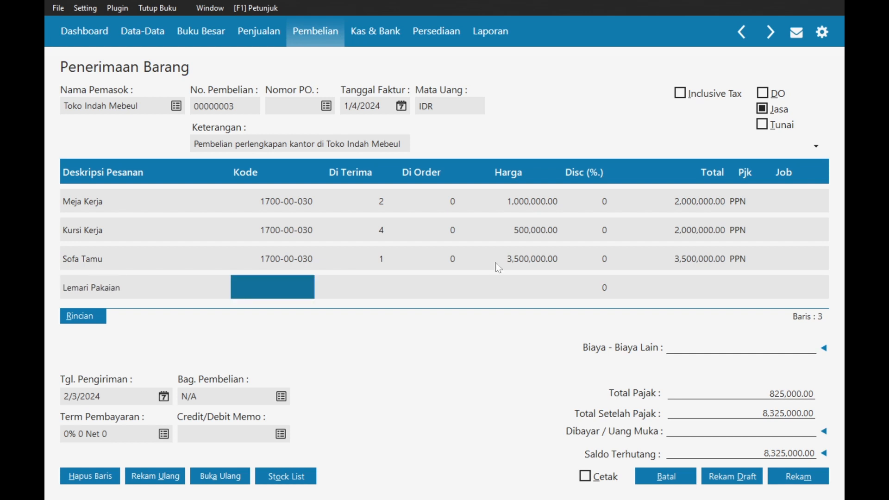
key("Return")
key("Down")
key("Down")
key("Down")
type("me")
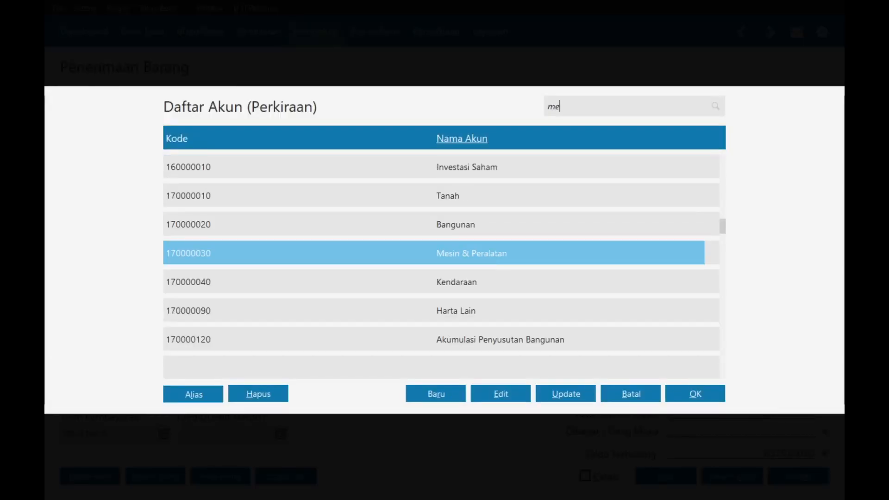
key("Return")
- Give Lemari Pakaian quantity 4, price 950000 and PPN tax
key("alt+Tab")
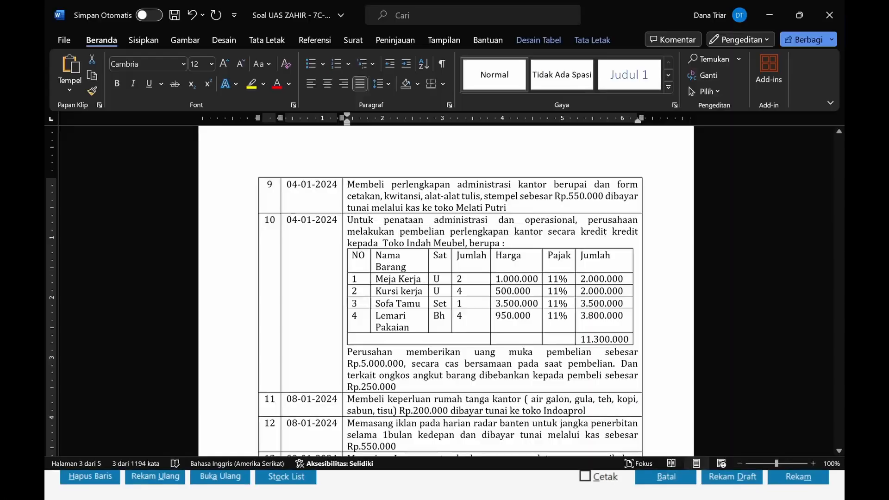
key("alt+Tab")
type("4")
key("Return")
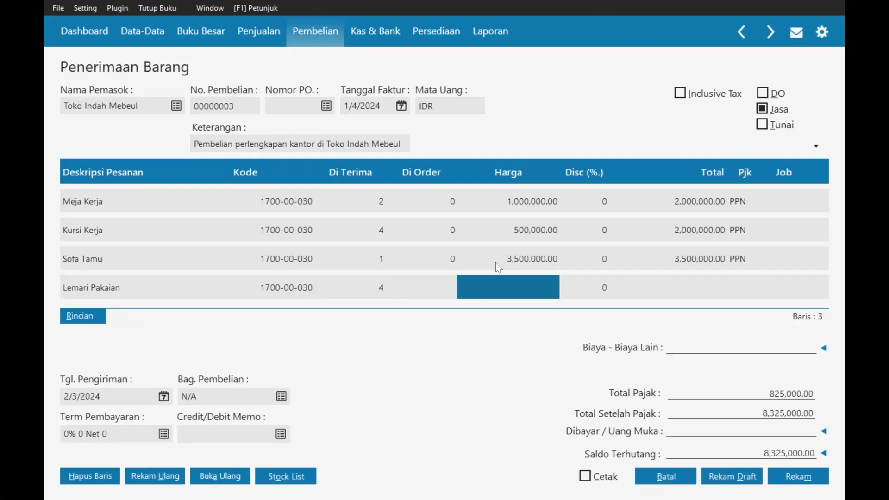
key("alt+Tab")
key("alt+Tab")
type("9")
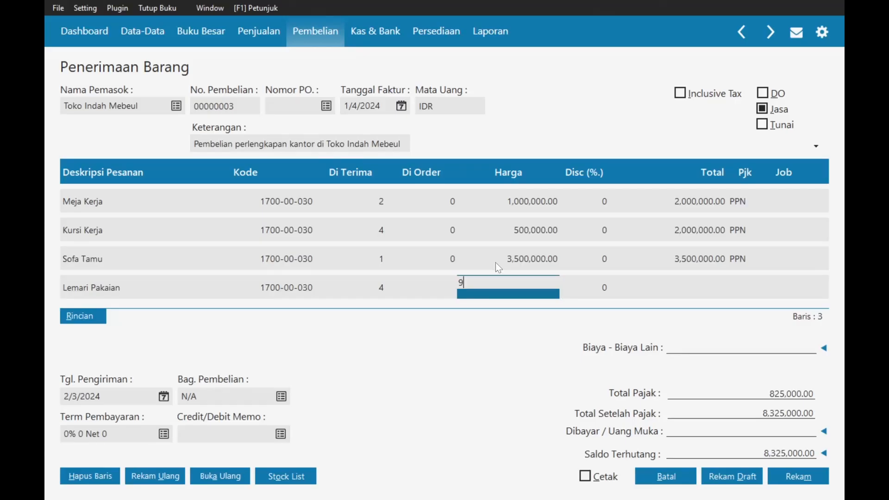
type("50000")
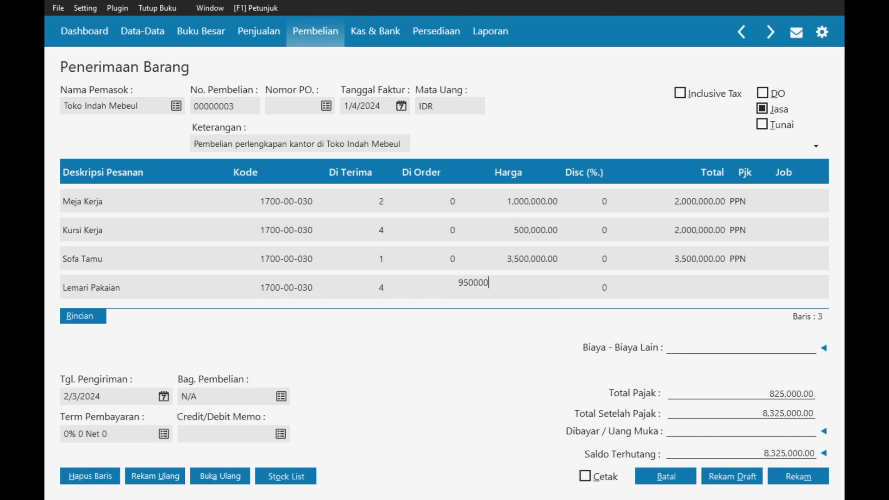
key("Return")
key("Return")
key("Return")
key("Down")
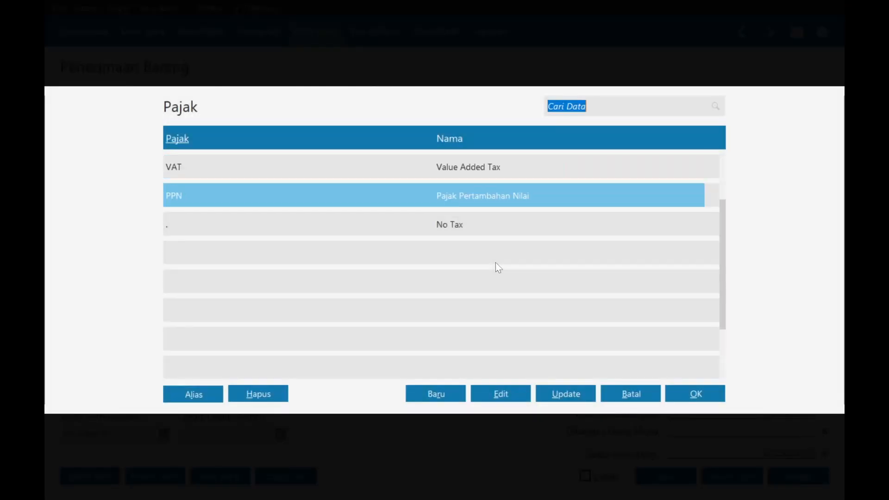
key("Return")
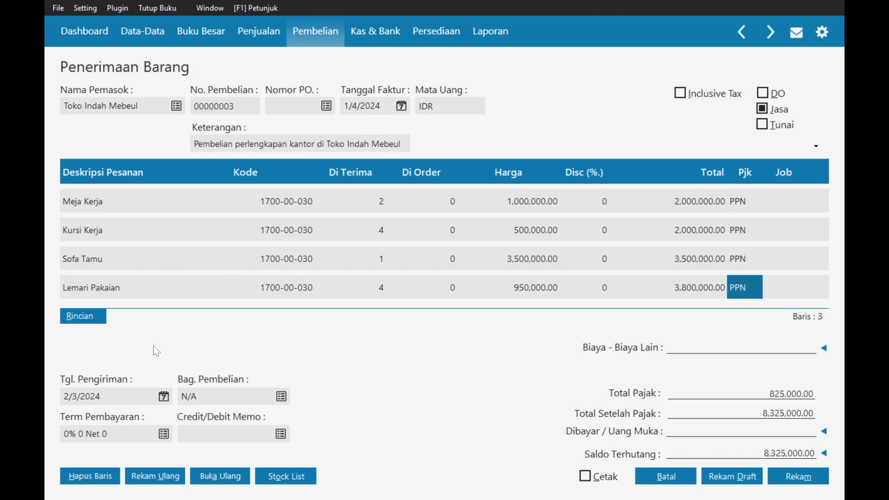
- Set the Tgl. Pengiriman delivery date to 4 January 2024
left_click(164, 397)
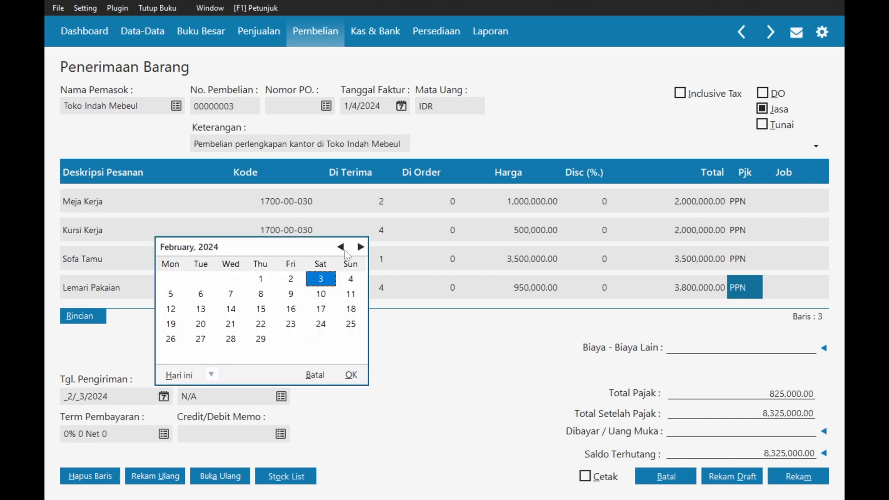
left_click(341, 247)
left_click(262, 281)
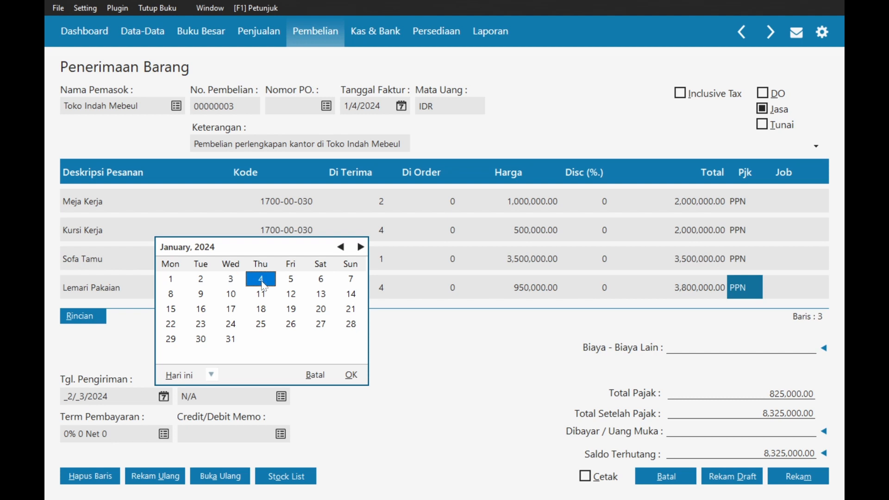
left_click(351, 375)
- Set the payment term to 2% 10 Net 30
left_click(163, 434)
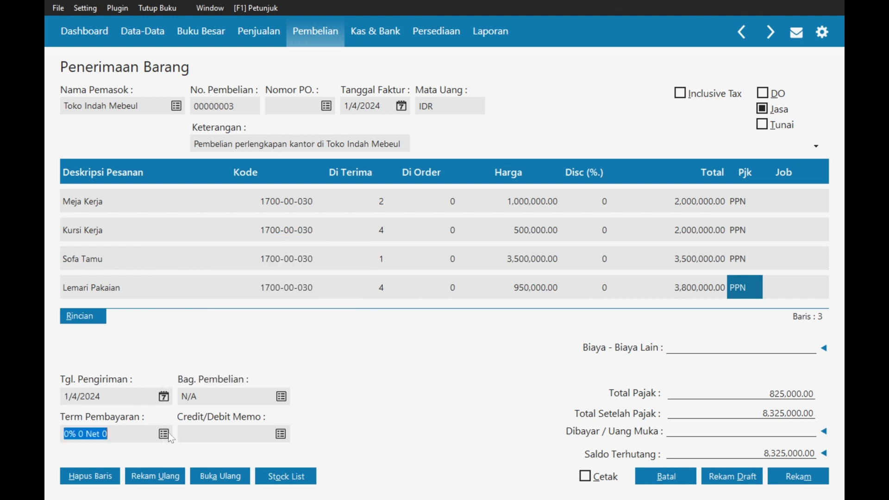
type("10")
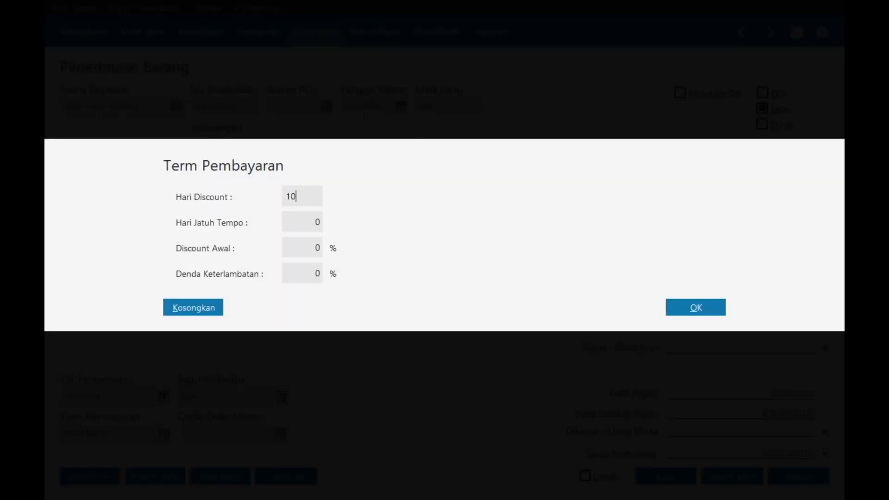
key("Tab")
type("30")
key("Tab")
type("2")
left_click(693, 305)
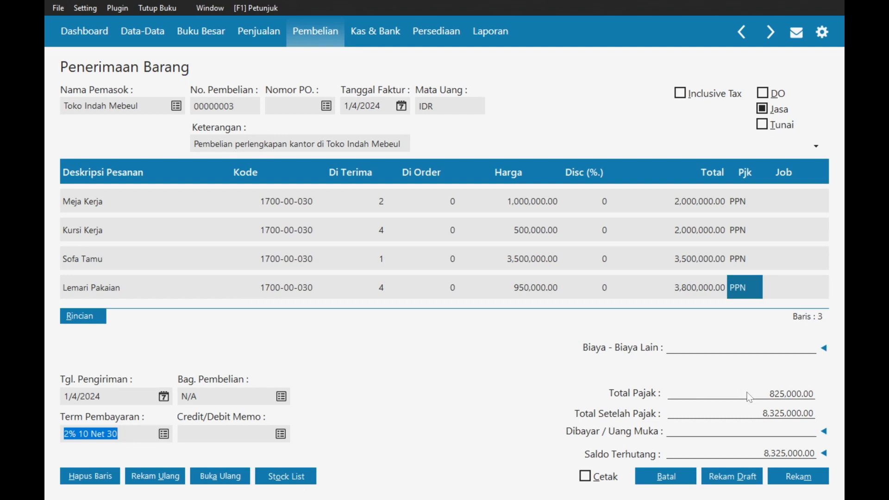
key("alt+Tab")
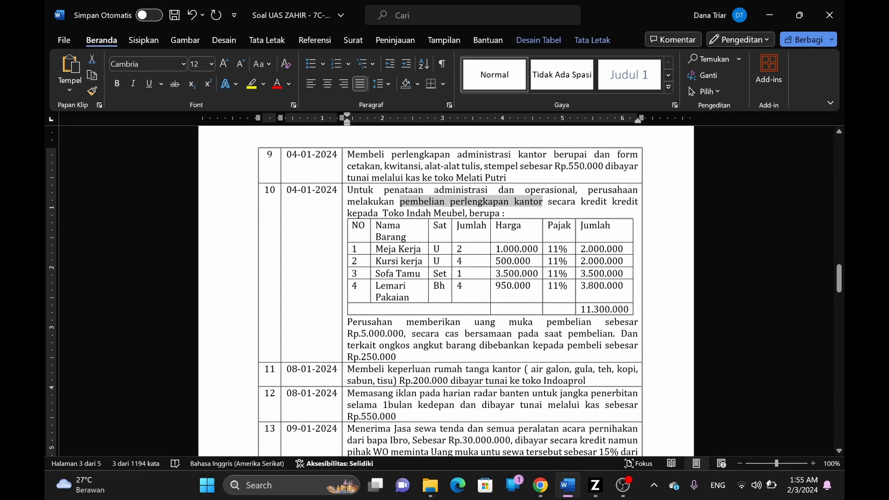
key("alt+Tab")
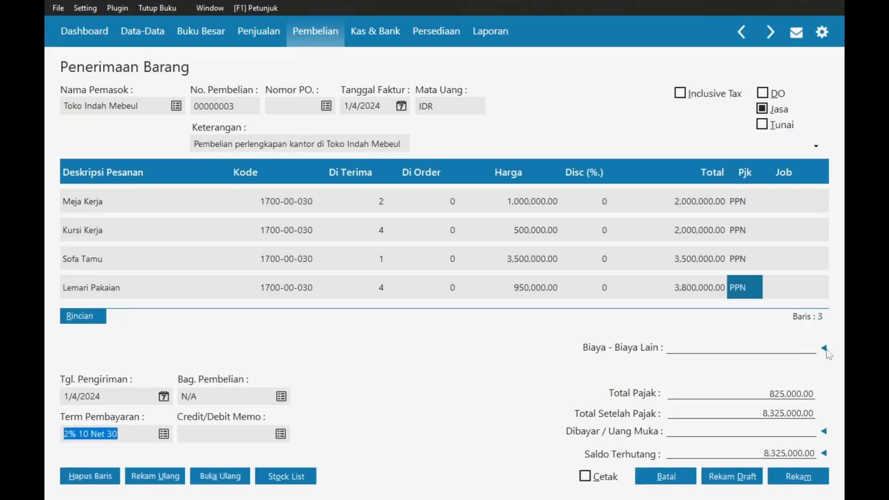
left_click(827, 351)
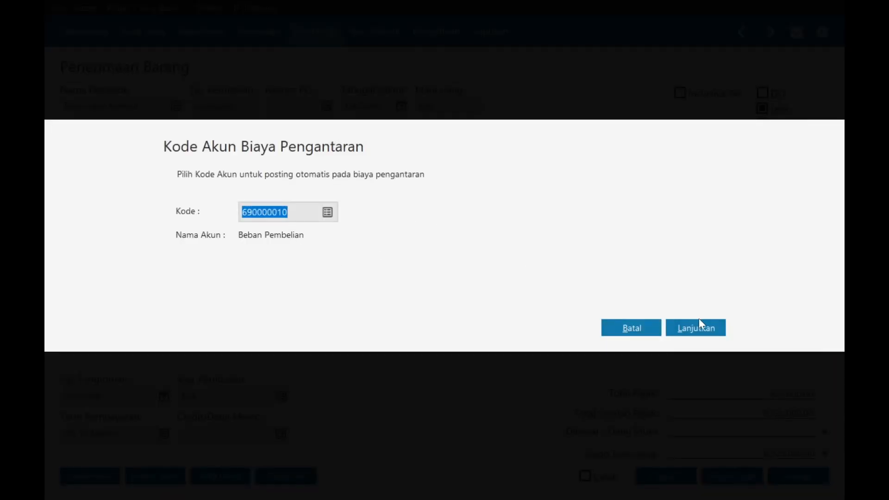
- Reopen the delivery-cost account setting and browse the chart of accounts
left_click(698, 325)
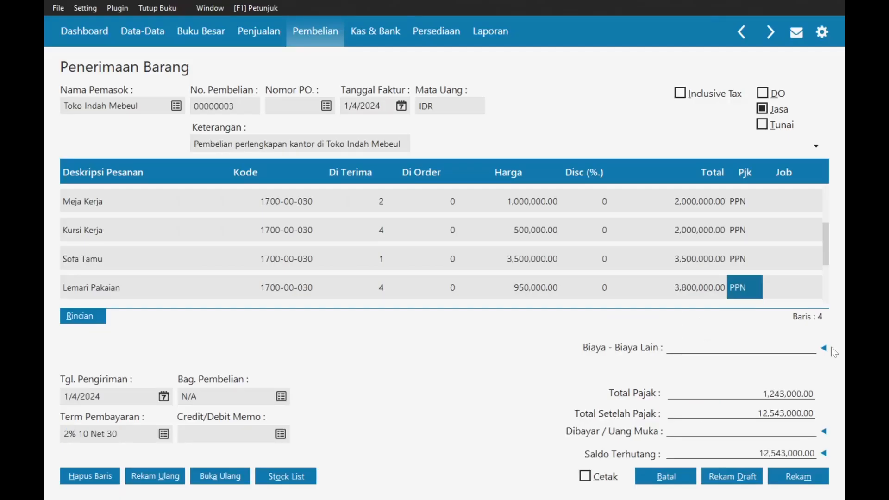
left_click(827, 351)
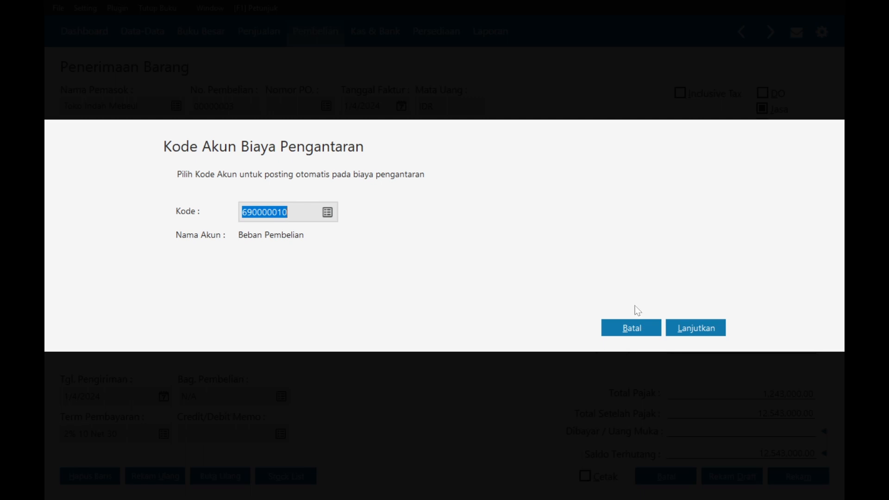
left_click(674, 331)
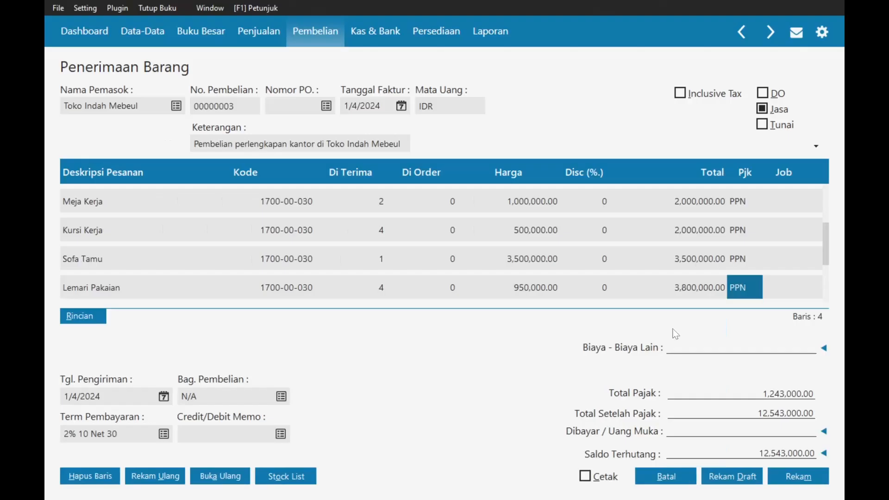
left_click(823, 351)
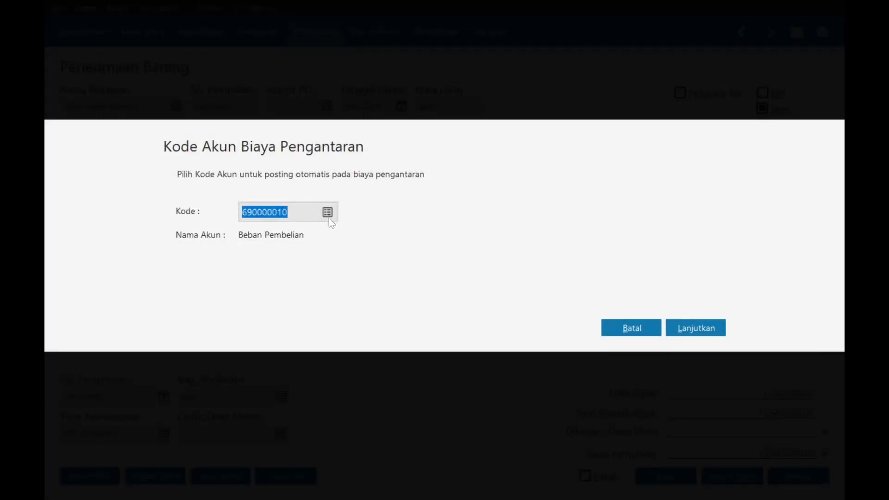
left_click(327, 214)
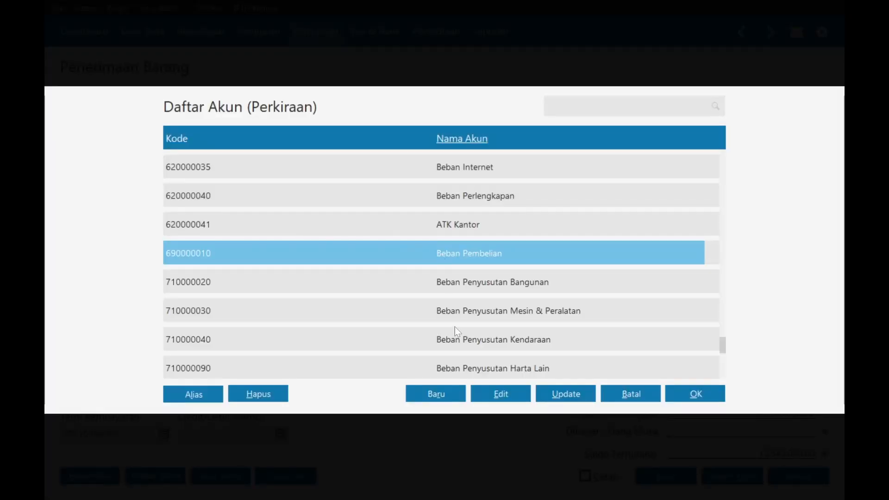
- Rename the account to Beban Pengiriman, save it, and accept 690000010 as the delivery-cost account
left_click(501, 394)
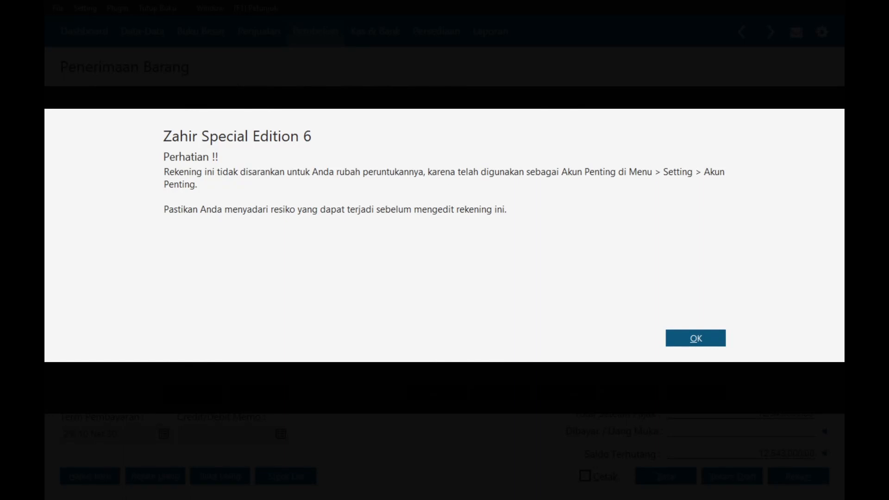
left_click(695, 338)
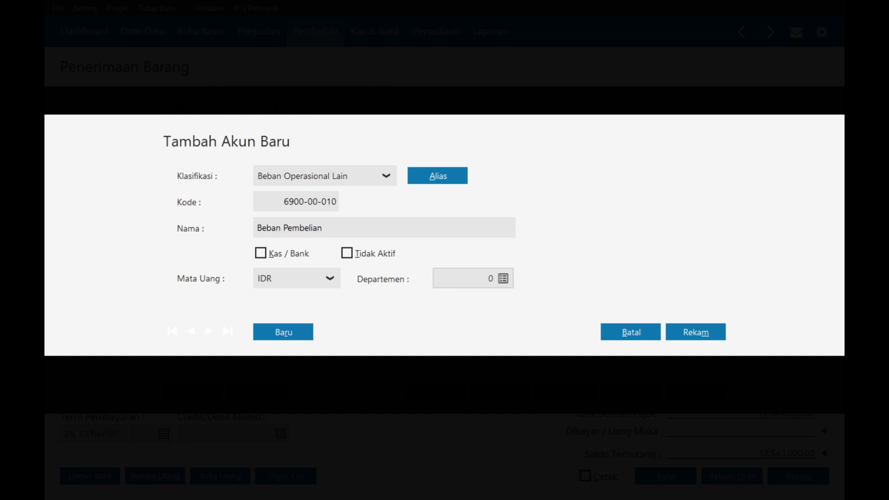
key("BackSpace")
key("BackSpace")
key("BackSpace")
key("BackSpace")
key("BackSpace")
key("BackSpace")
key("BackSpace")
type("e")
key("BackSpace")
type("ngiriman")
left_click(682, 332)
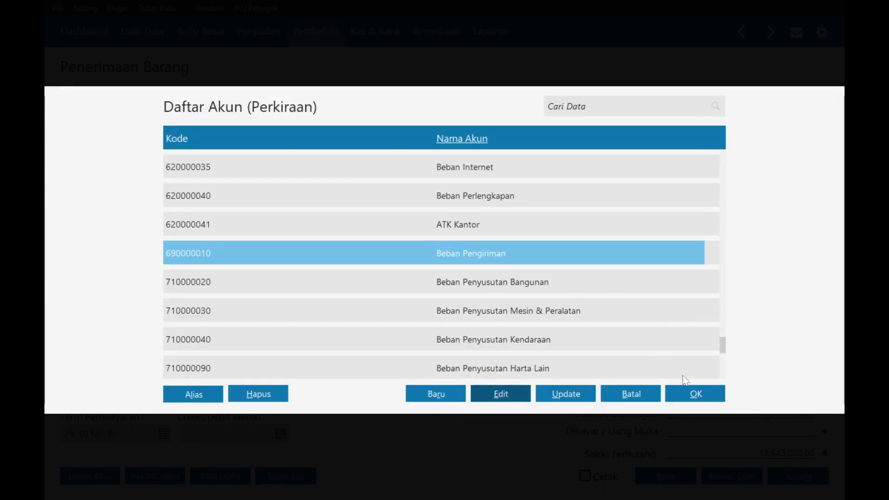
left_click(705, 398)
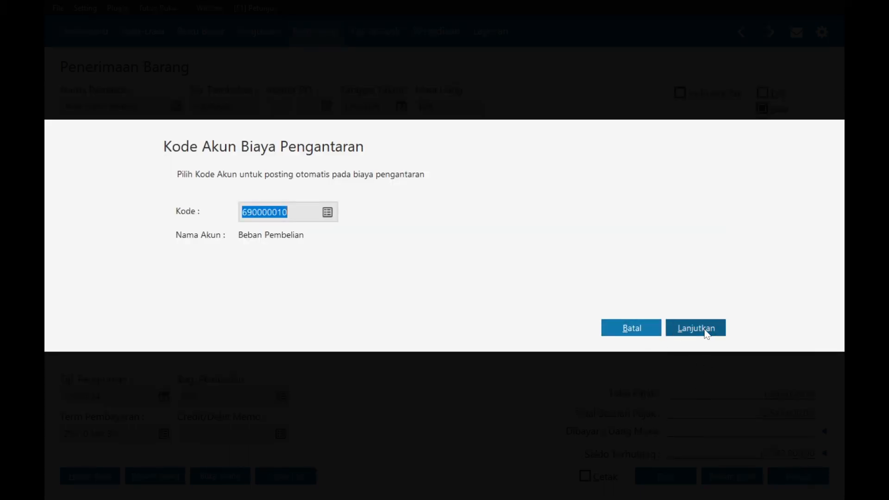
left_click(708, 328)
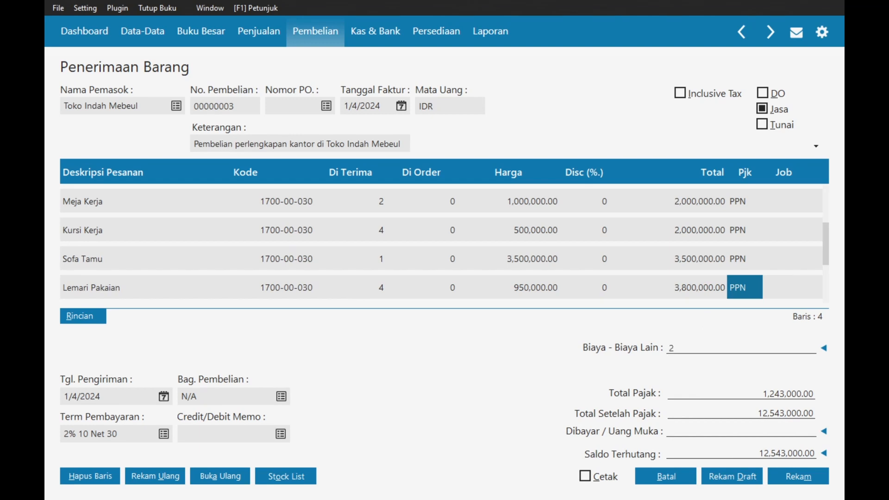
- Enter the 250,000 delivery cost, apply down payment PA000001 (5,000,000), and save the receipt
type("000")
key("Return")
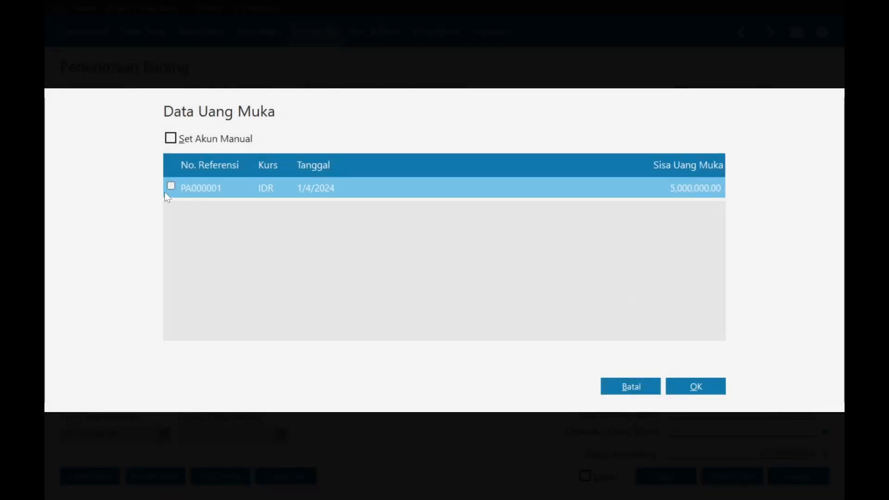
left_click(170, 186)
left_click(690, 384)
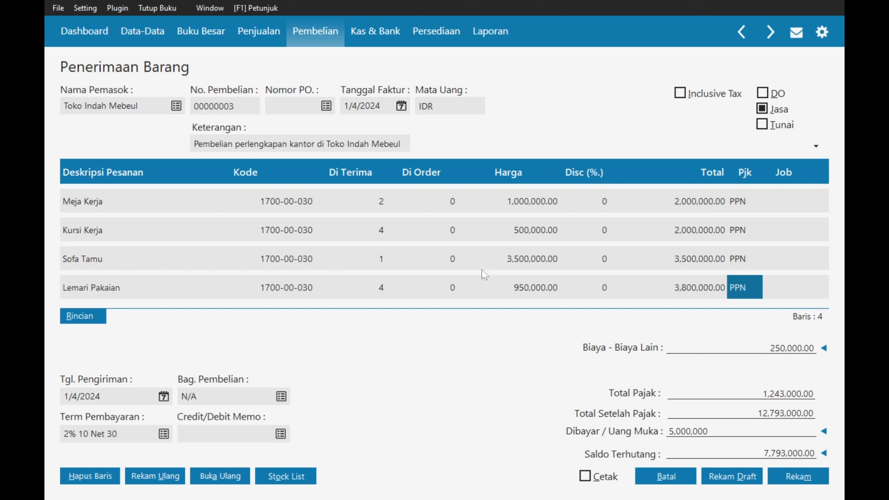
scroll(432, 246, "down", 1)
scroll(432, 246, "up", 2)
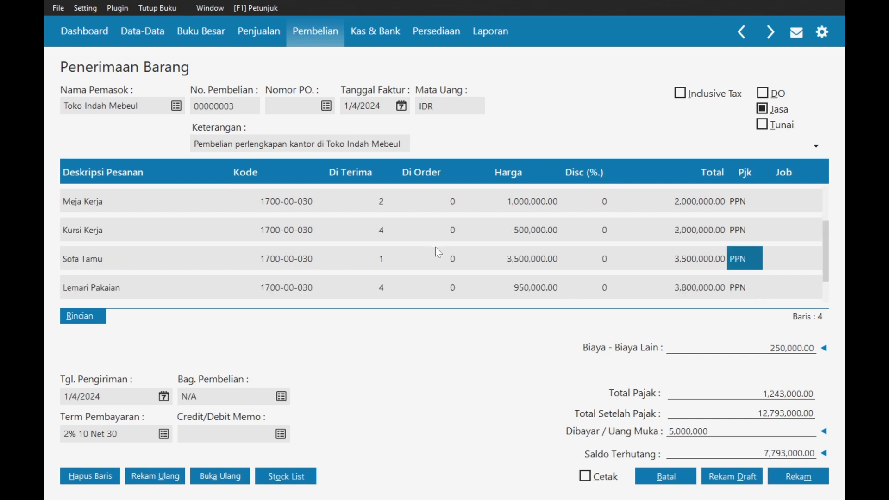
left_click(814, 470)
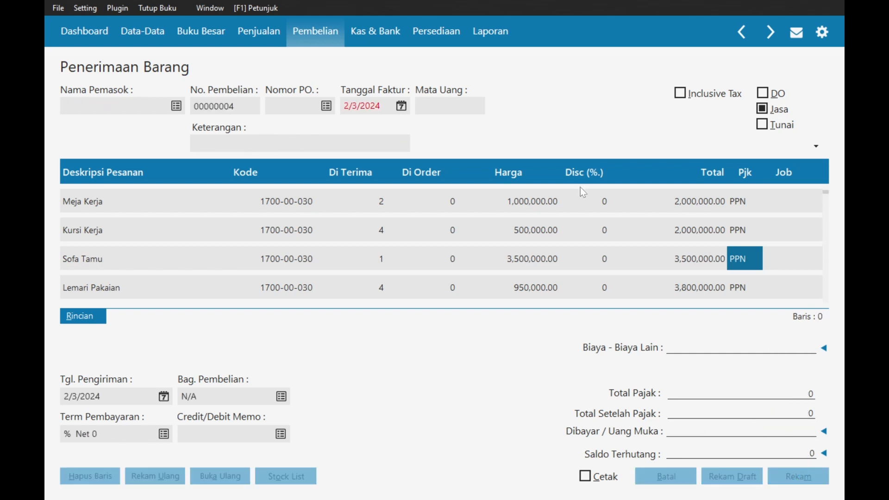
- Close the empty receipt form and review transaction 11 in the Word exam document
left_click(666, 476)
key("alt+Tab")
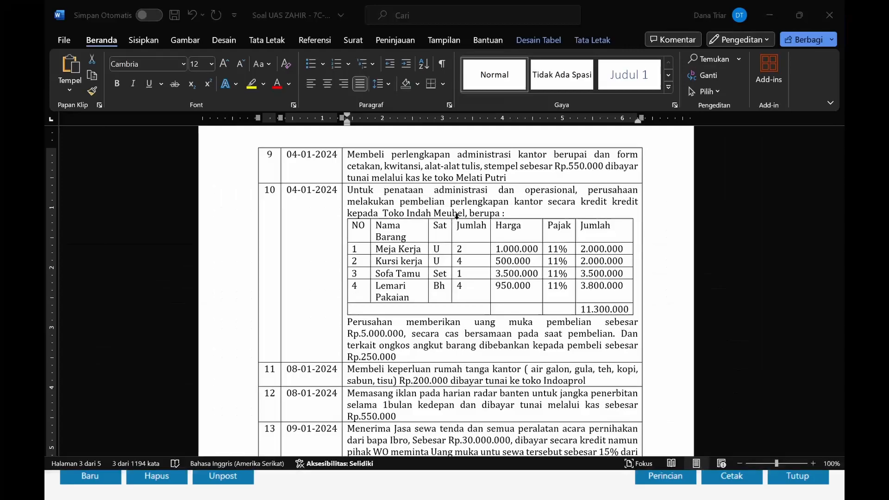
scroll(458, 216, "down", 3)
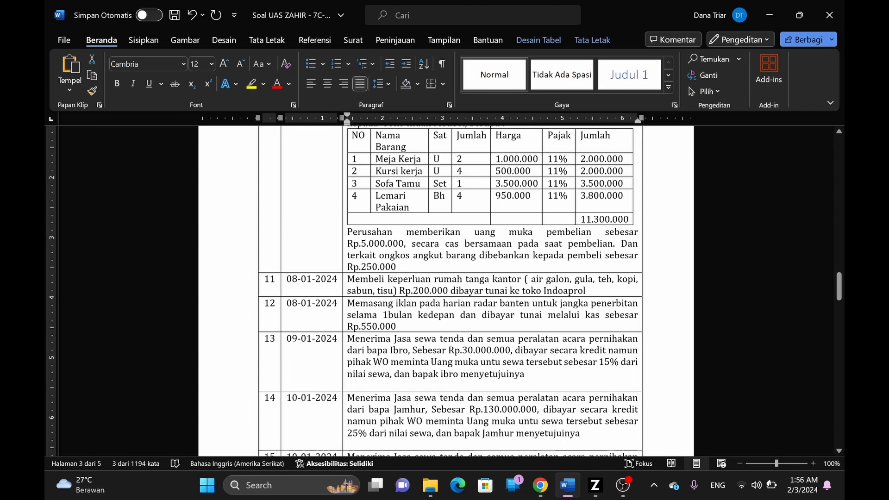
- Return to Zahir and show the Kas Keluar cash-out list under Kas & Bank
key("alt+Tab")
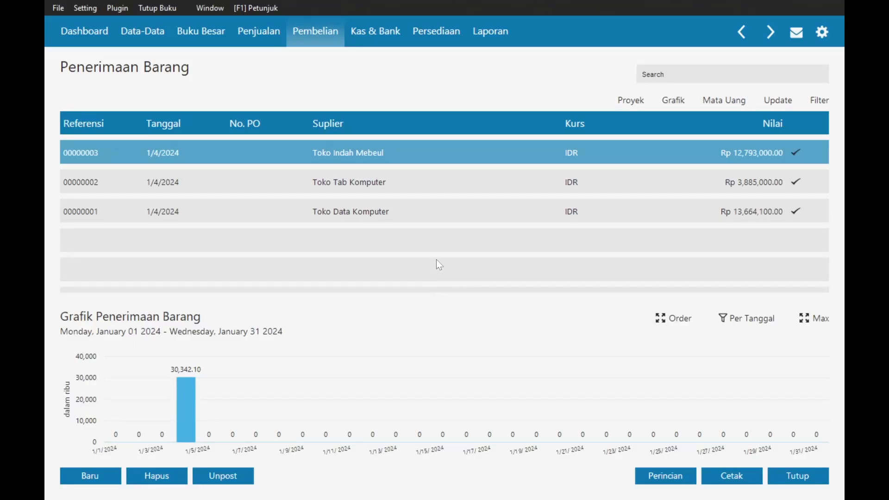
left_click(366, 35)
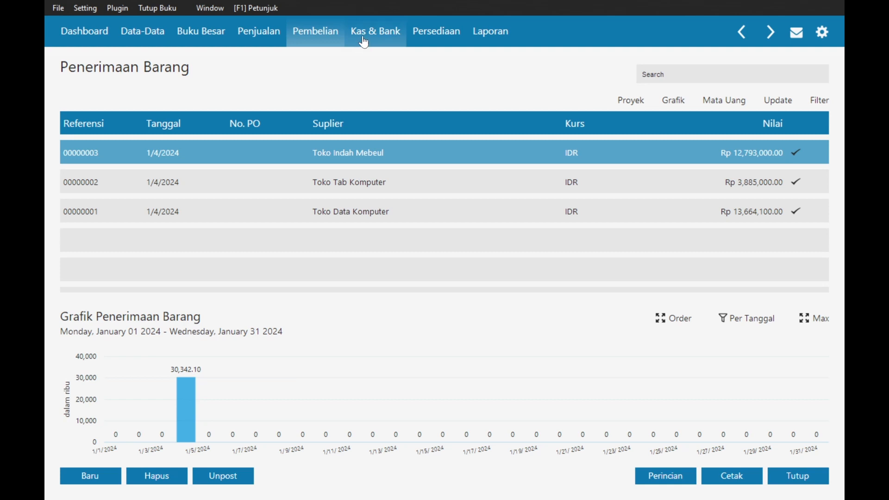
left_click(224, 222)
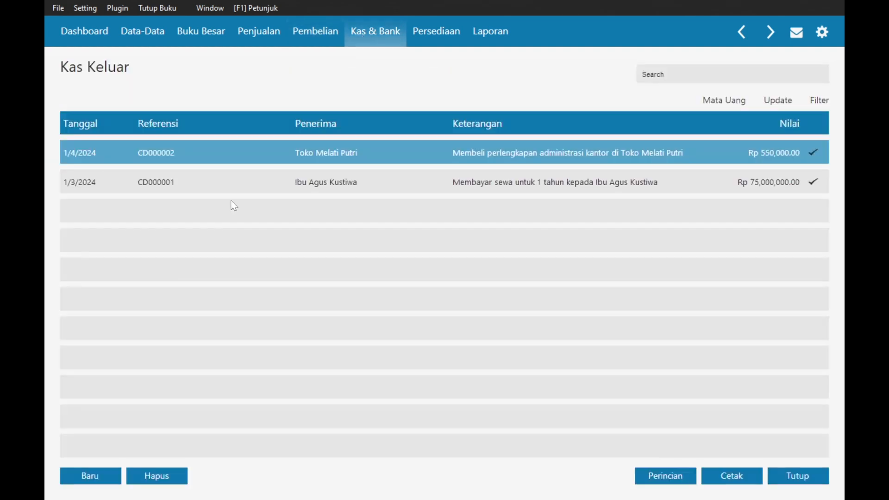
- Start a new cash-out paid from the Kas account
left_click(90, 477)
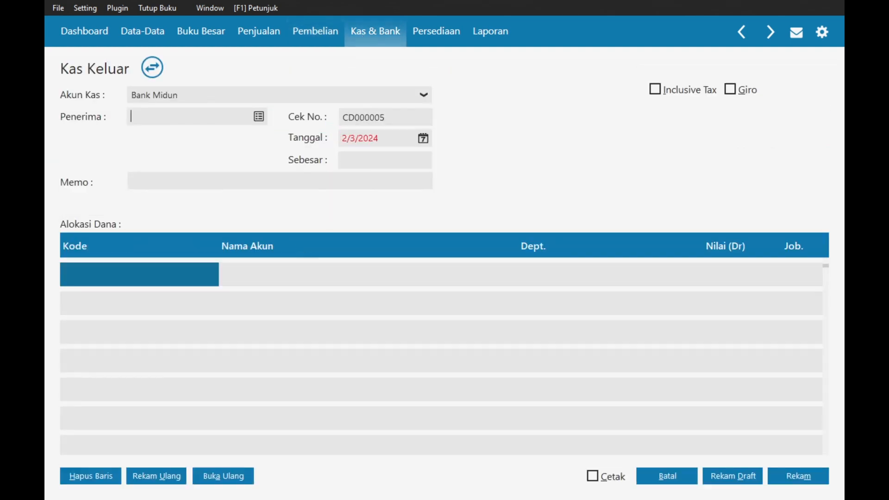
left_click(258, 95)
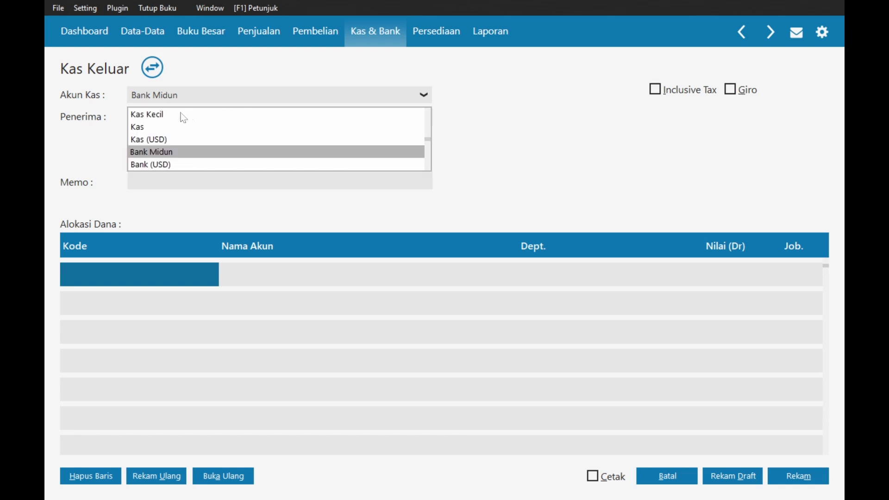
left_click(142, 128)
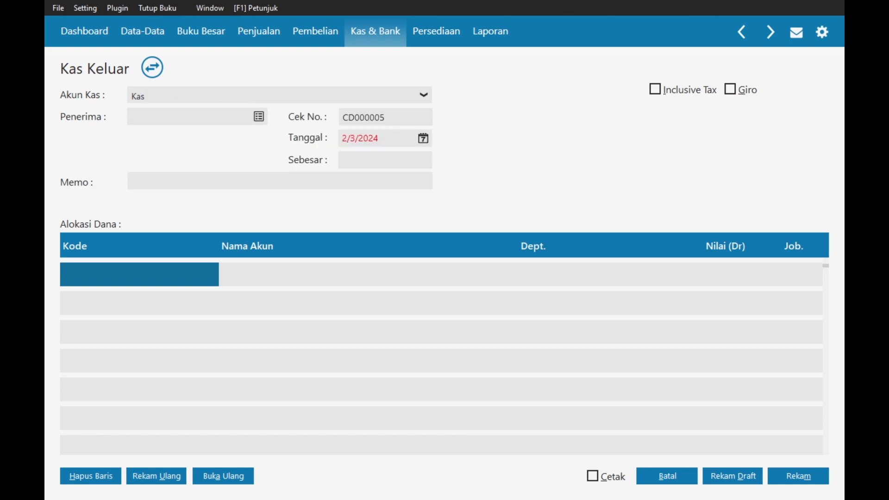
- Add Toko Indoapril as a new vendor and choose it as the cash-out payee
left_click(258, 120)
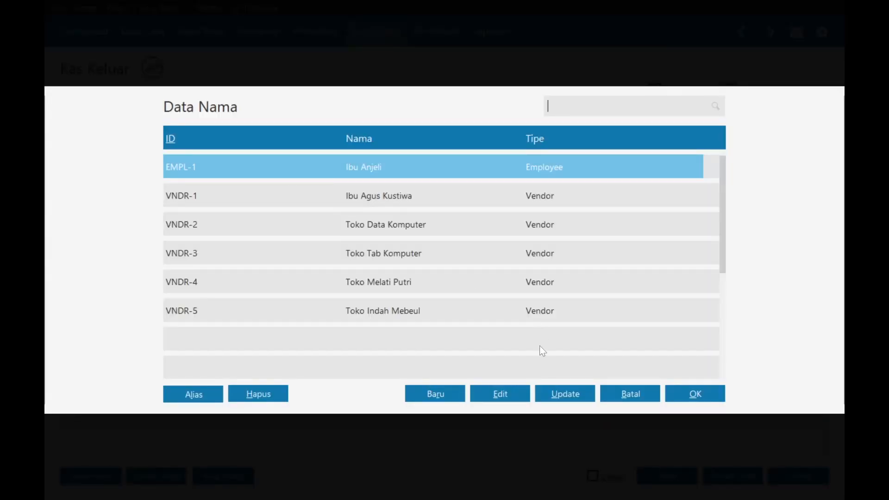
left_click(443, 396)
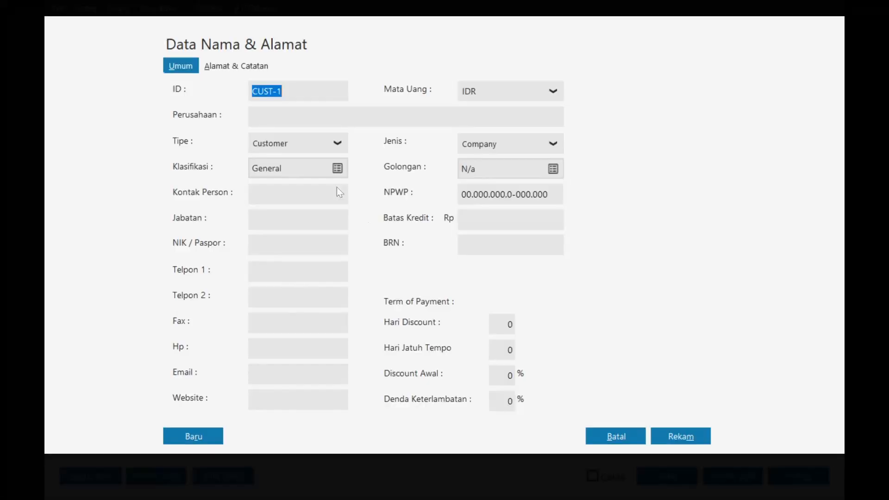
left_click(336, 143)
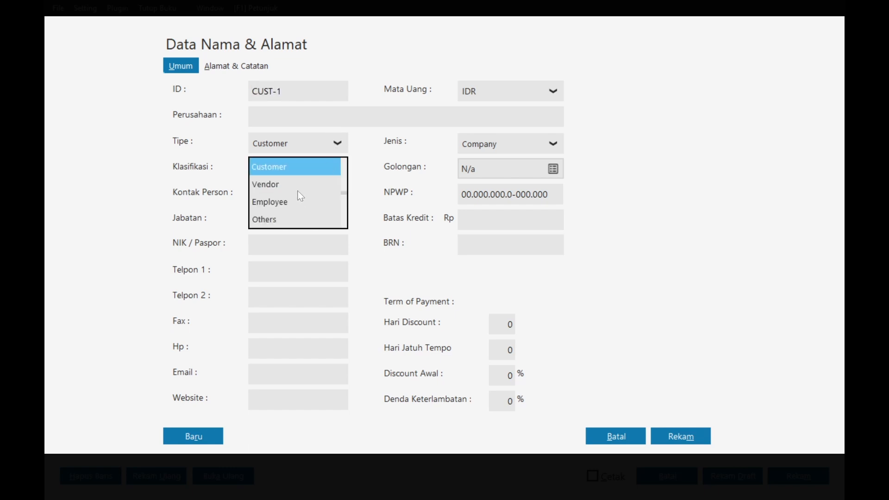
left_click(299, 182)
type("T")
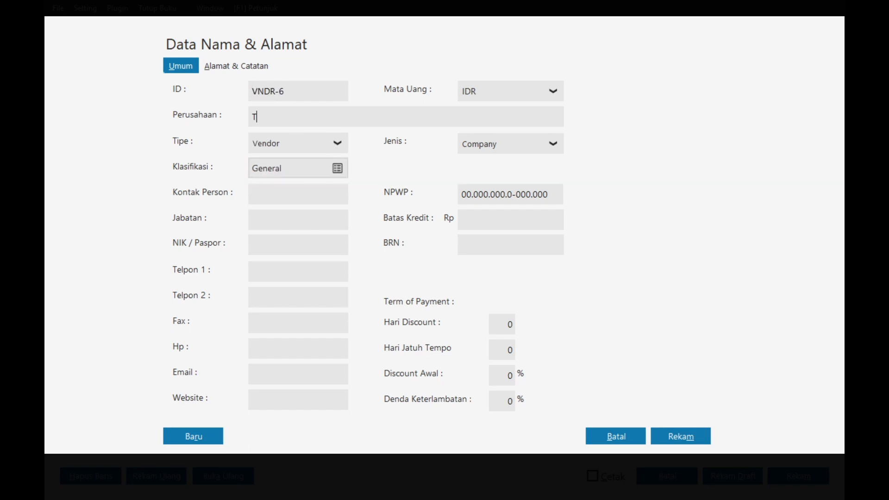
type("oko Indo")
type("apro")
type("l")
left_click(703, 433)
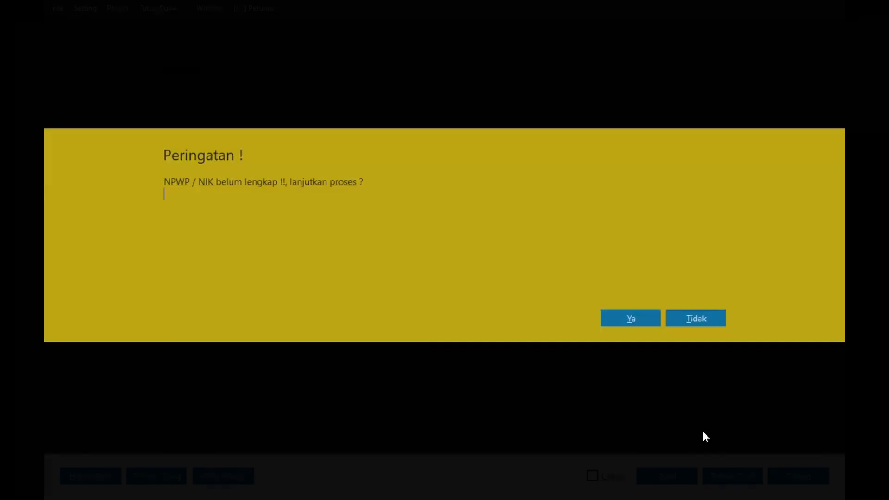
left_click(646, 317)
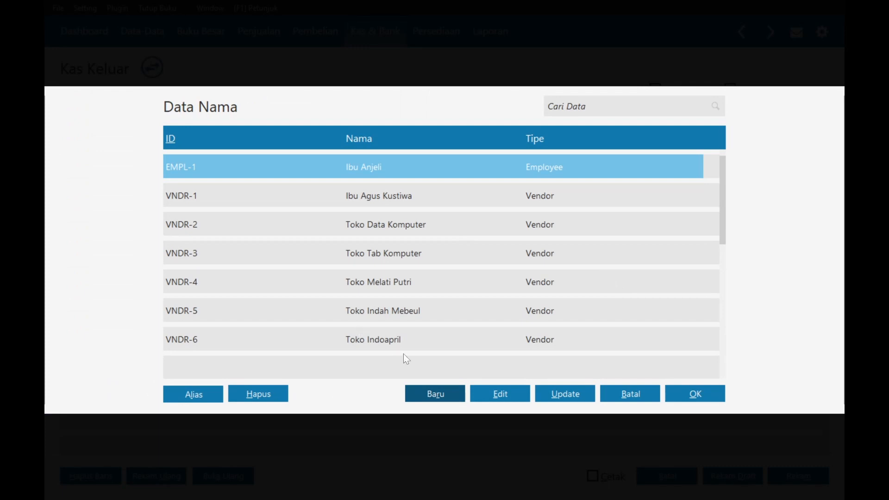
double_click(406, 342)
left_click(423, 138)
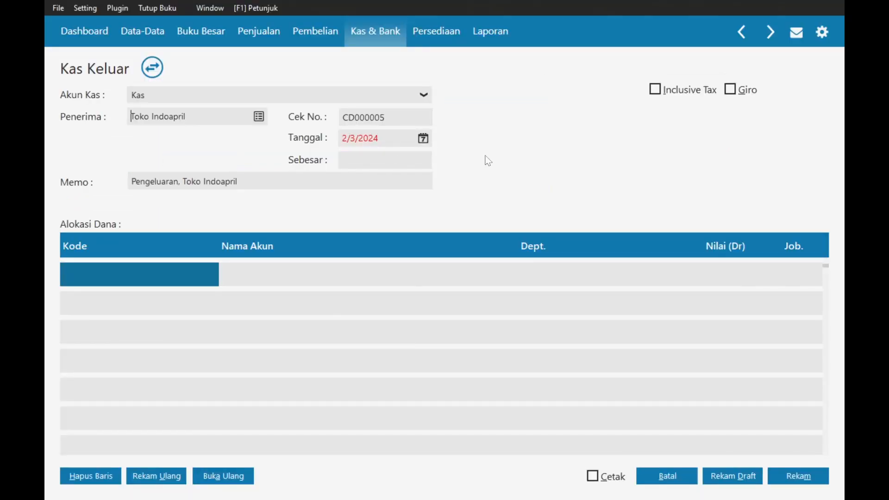
- Date the cash-out 8 January 2024, checking the date in the Word exam document
left_click(597, 163)
key("alt+Tab")
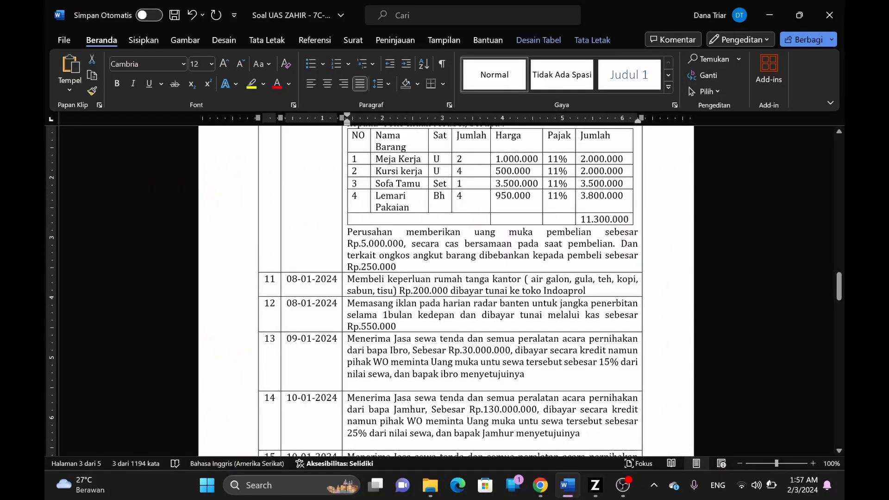
scroll(444, 287, "up", 2)
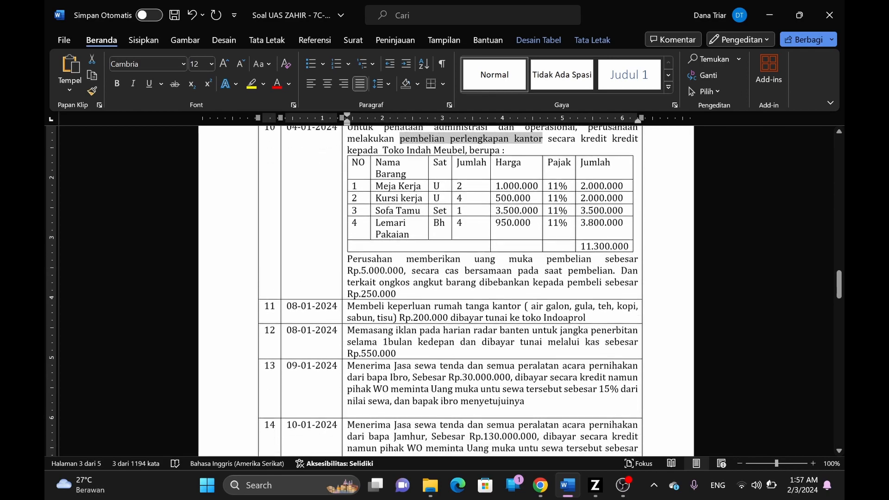
scroll(445, 287, "down", 2)
key("alt+Tab")
left_click(430, 210)
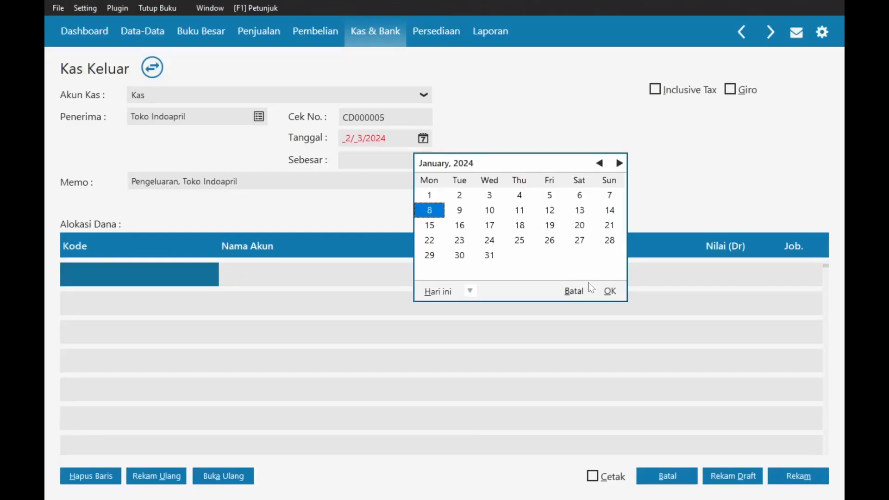
left_click(610, 291)
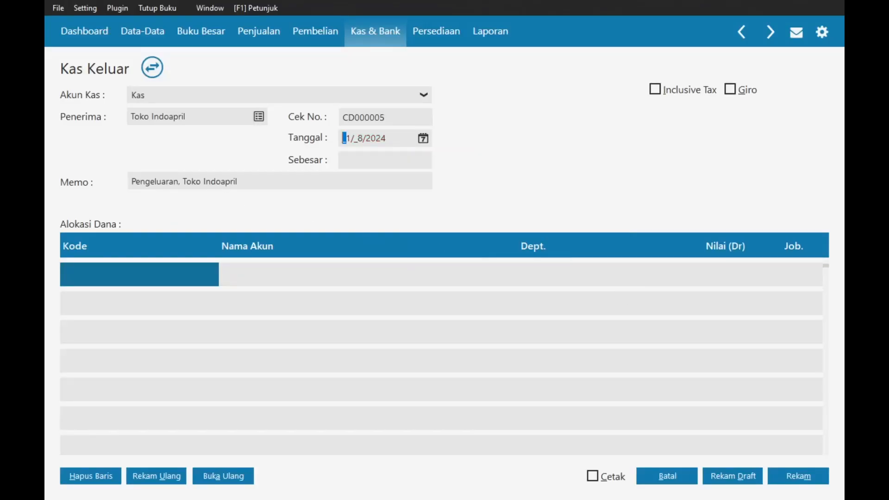
- Replace the memo with transaction 11's description copied from Word and start adding 'di'
key("alt+Tab")
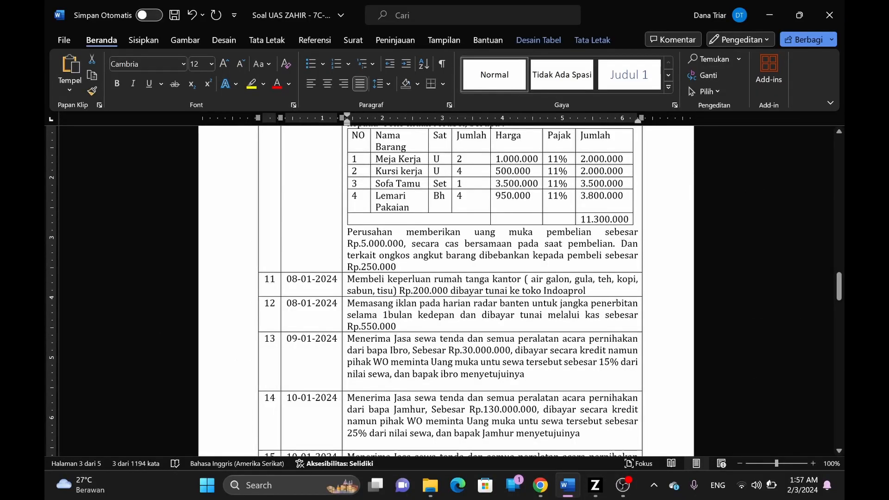
left_click_drag(347, 279, 518, 279)
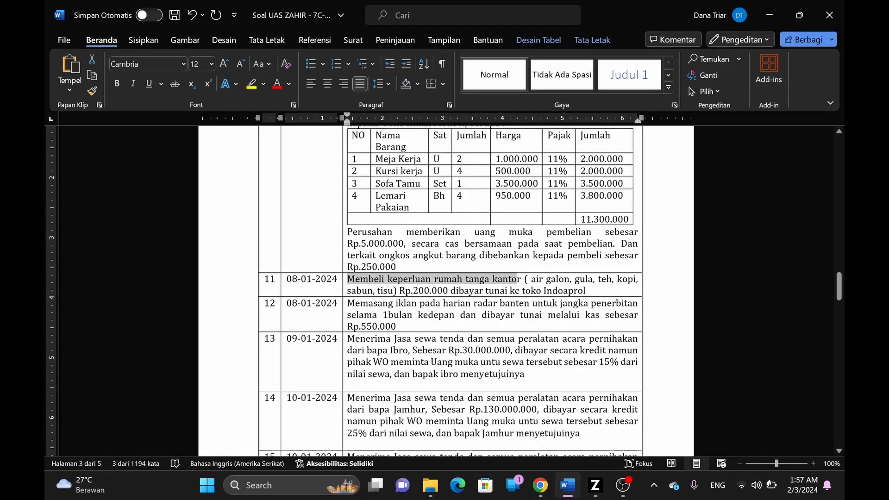
key("alt+Tab")
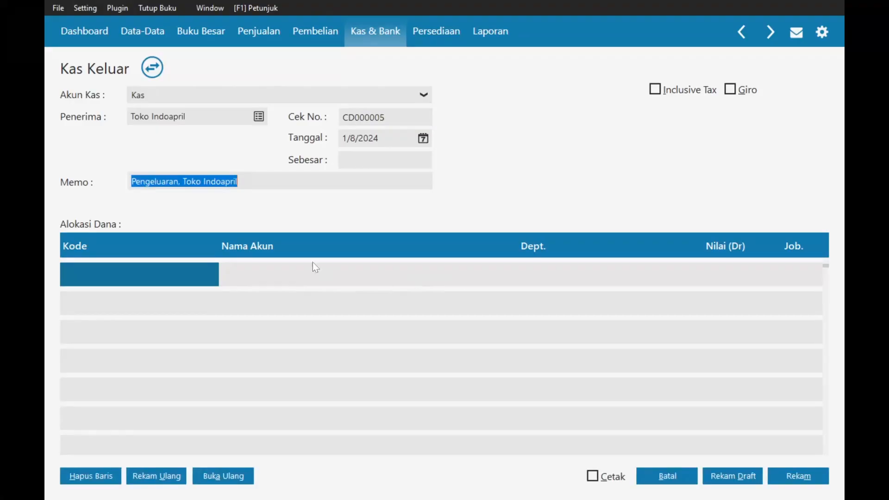
left_click(185, 181)
key("shift+Home")
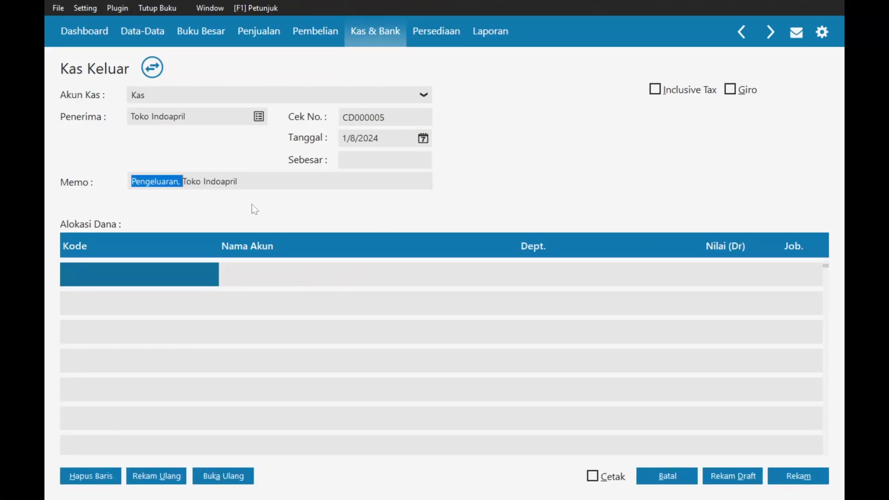
type("Membeli keperluan rumah tanga kantor")
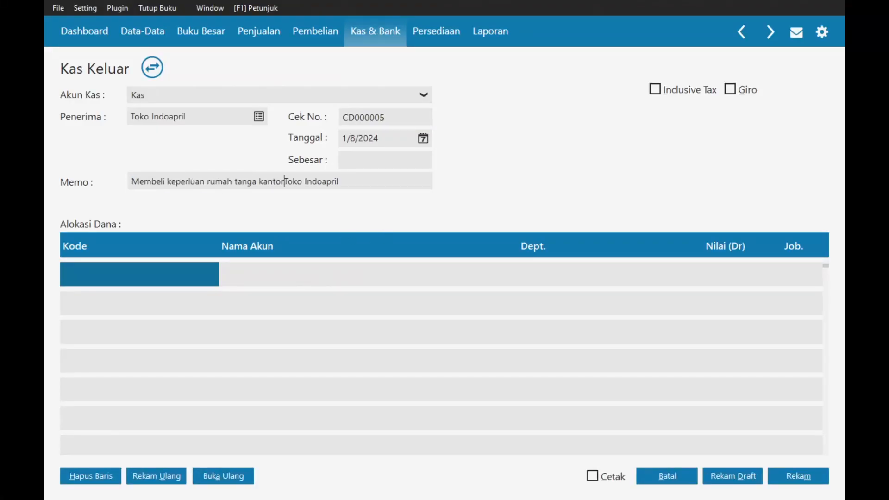
type("di ")
type("g")
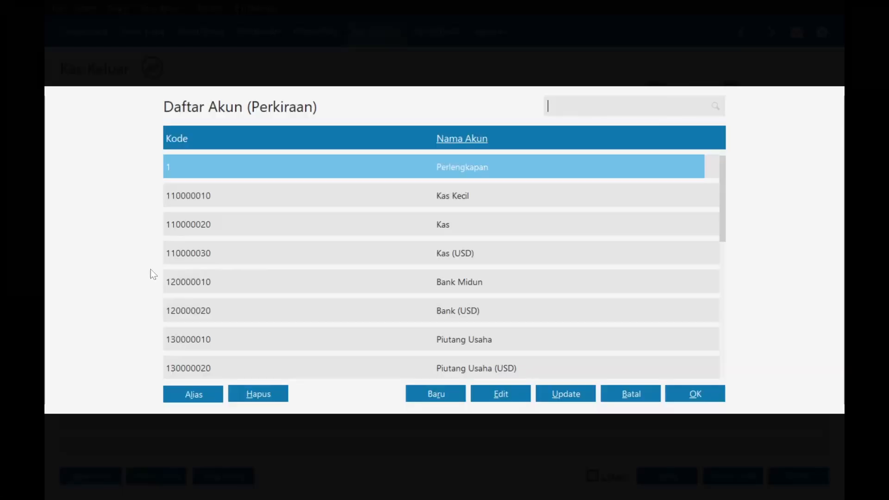
- Browse down the chart of accounts toward the expense accounts and start a new account
key("Down")
key("Down")
key("Down")
key("Down")
key("Down")
key("Down")
key("Down")
key("Down")
key("Down")
key("Down")
key("Down")
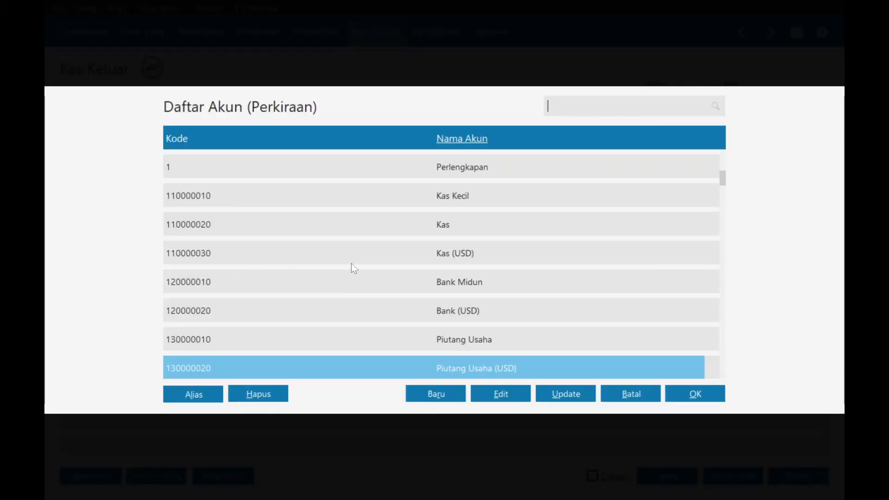
key("Down")
key("Down")
key("Down")
key("Down")
key("Down")
key("Down")
key("Down")
key("Down")
key("Down")
key("Down")
key("Down")
key("Down")
key("Down")
key("Down")
key("Down")
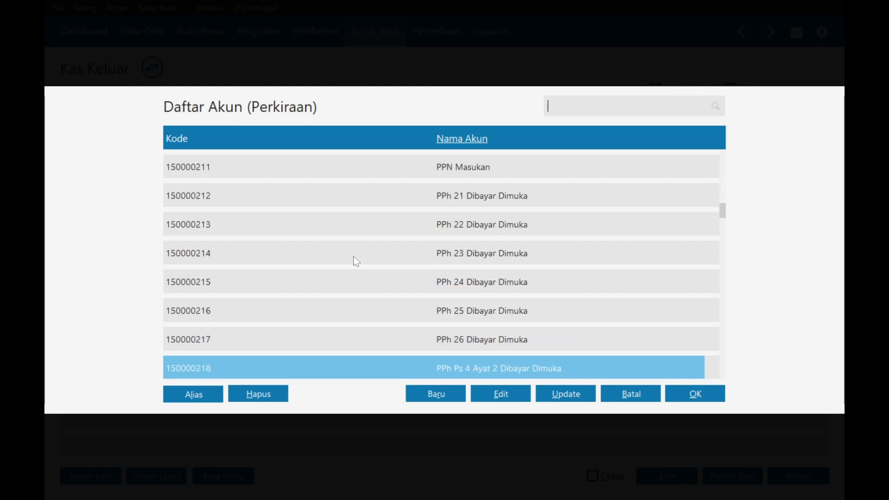
key("Down")
key("Down")
key("Down")
key("Down")
key("Down")
key("Down")
key("Down")
key("Down")
key("Down")
key("Down")
key("Down")
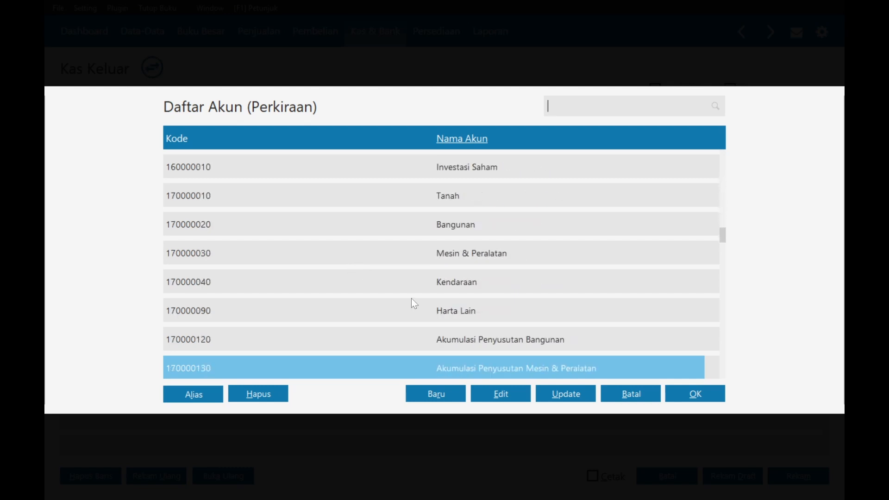
key("Down")
key("Down")
key("Down")
key("Down")
key("Down")
key("Down")
key("Down")
key("Down")
key("Down")
key("Down")
key("Down")
key("Down")
key("Down")
key("Down")
key("Down")
key("Down")
key("Down")
key("Down")
key("Down")
key("Down")
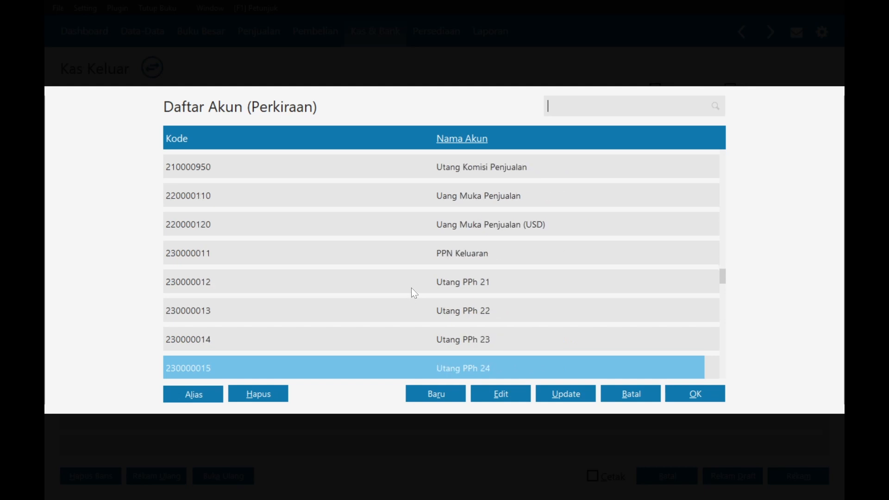
key("Down")
key("Down")
key("Down")
key("Down")
key("Down")
key("Down")
key("Down")
key("Down")
key("Down")
key("Down")
key("Down")
key("Down")
key("Down")
key("Down")
key("Down")
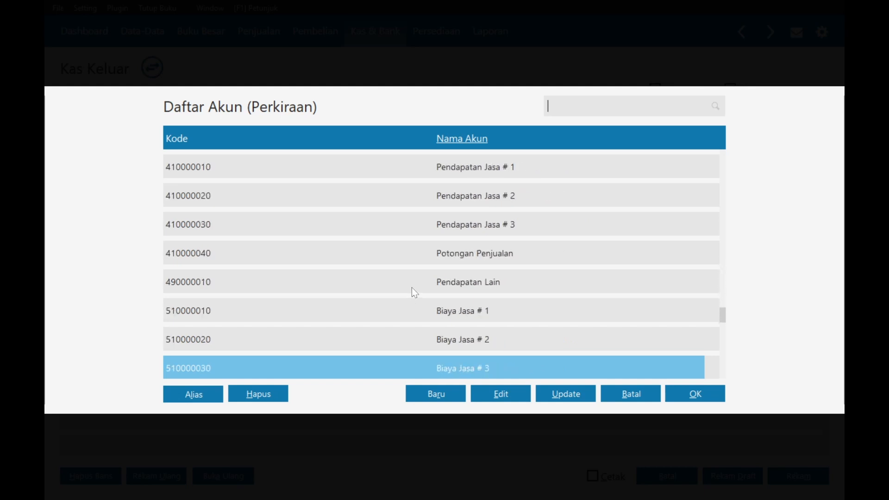
key("Down")
key("Down")
key("Up")
key("Up")
key("Up")
key("Up")
key("Up")
key("Up")
key("Up")
key("Up")
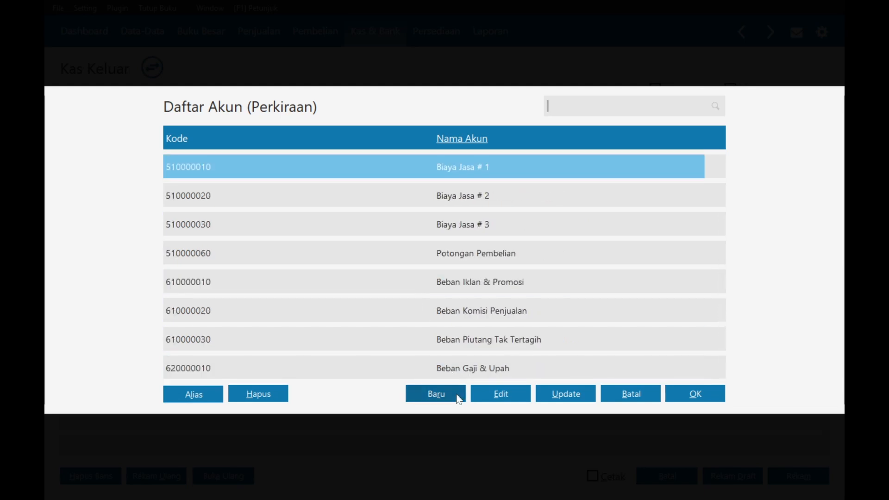
key("Return")
- Create Rumah Tangga Kantor under Beban Administrasi Dan Umum and place it in the first allocation row
left_click(302, 178)
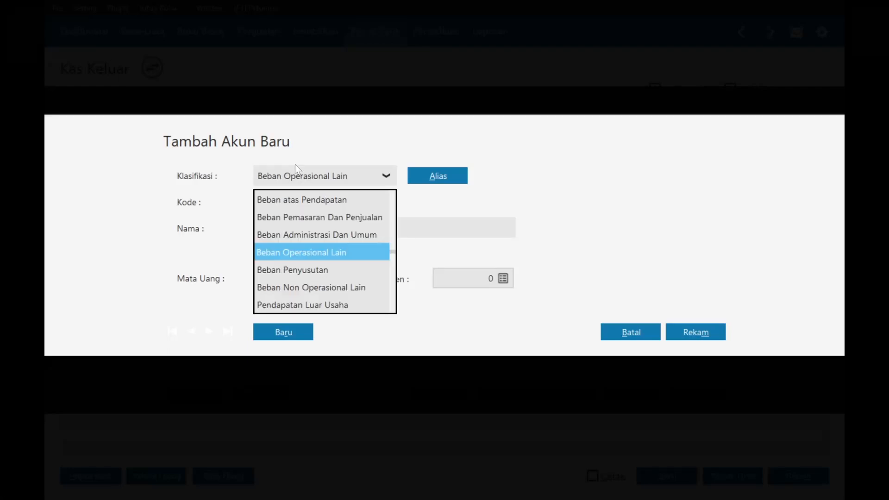
left_click(320, 235)
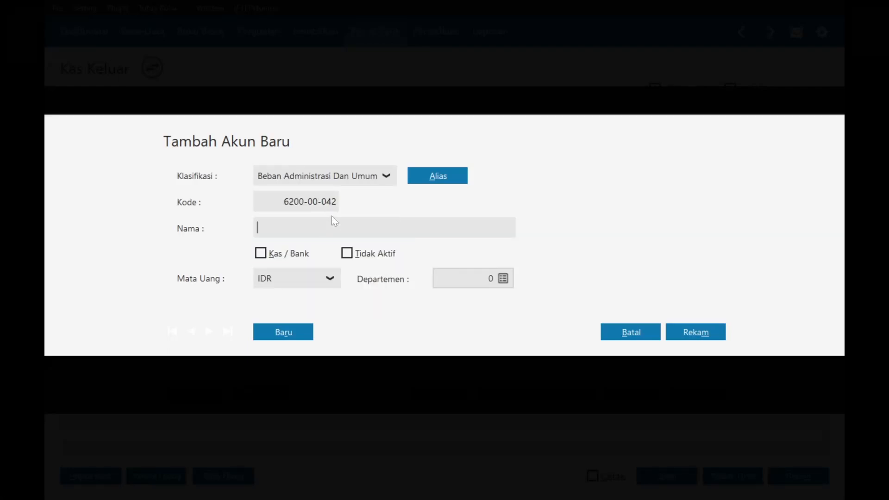
type("Rumah Tangga Kantor")
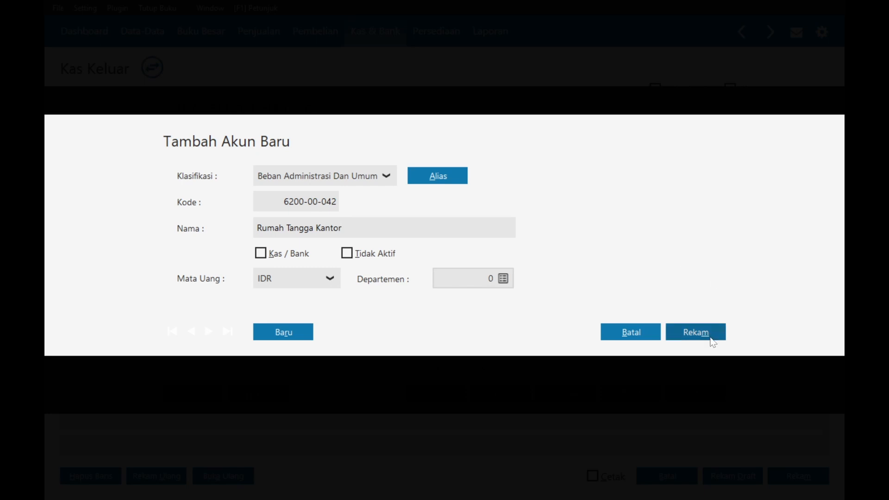
left_click(706, 333)
double_click(506, 262)
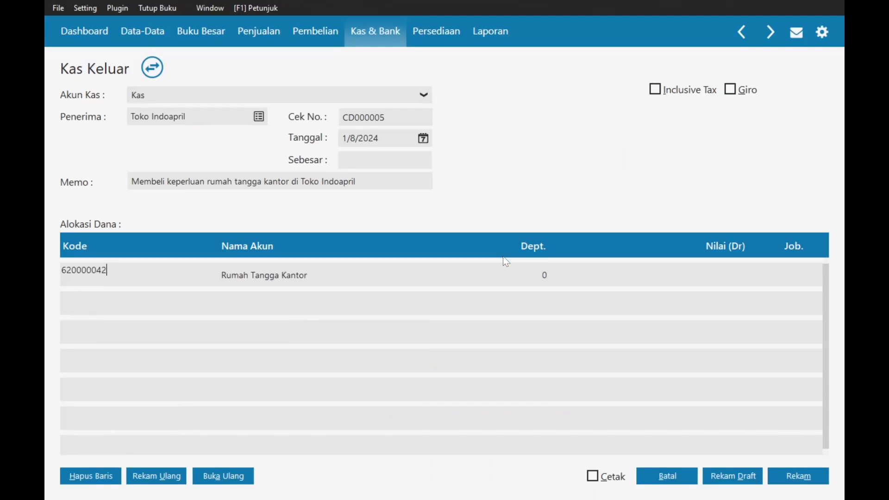
- Enter Rp 200,000 on the allocation row, save cash-out CD000005, and return to the list
left_click(720, 275)
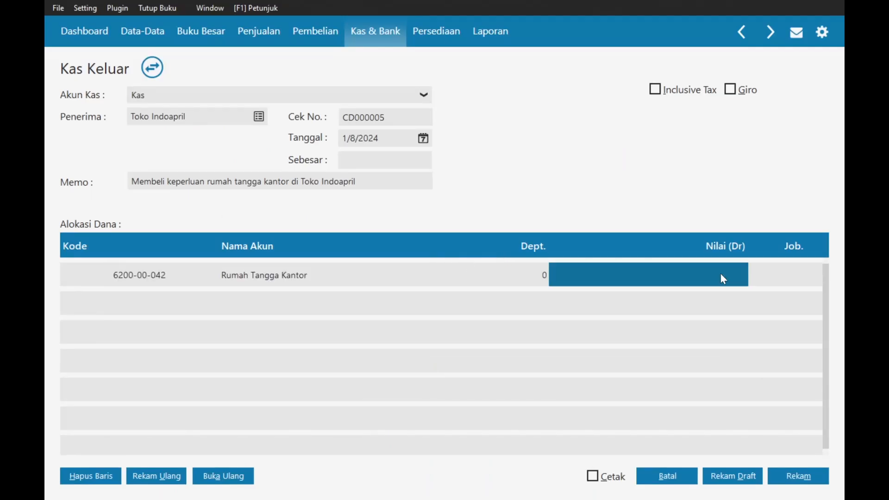
key("alt+Tab")
key("alt+Tab")
type("200,")
type("00000")
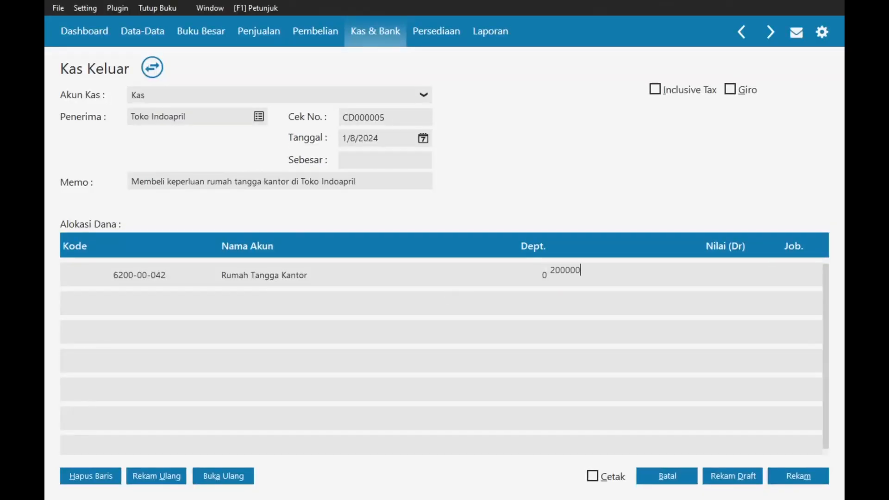
key("Tab")
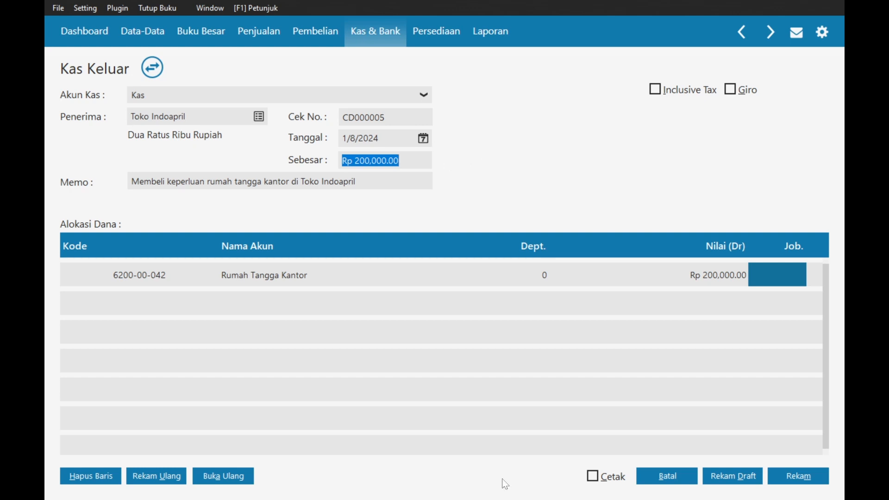
left_click(809, 480)
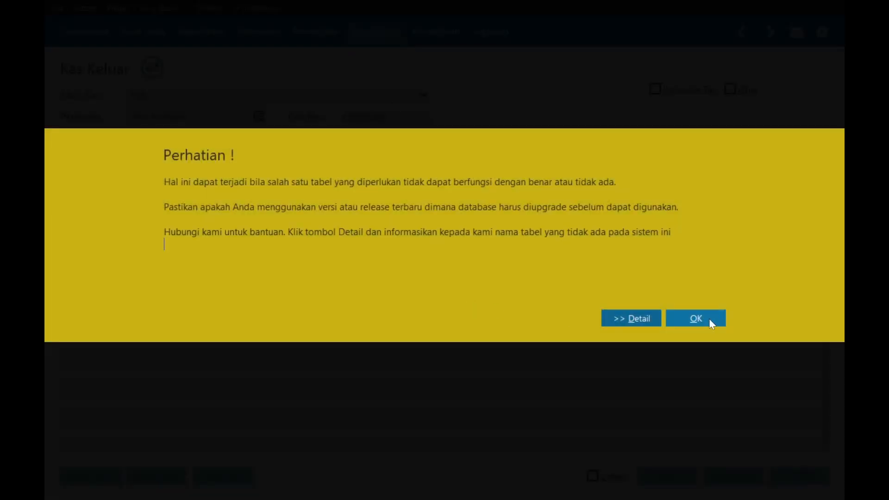
left_click(709, 319)
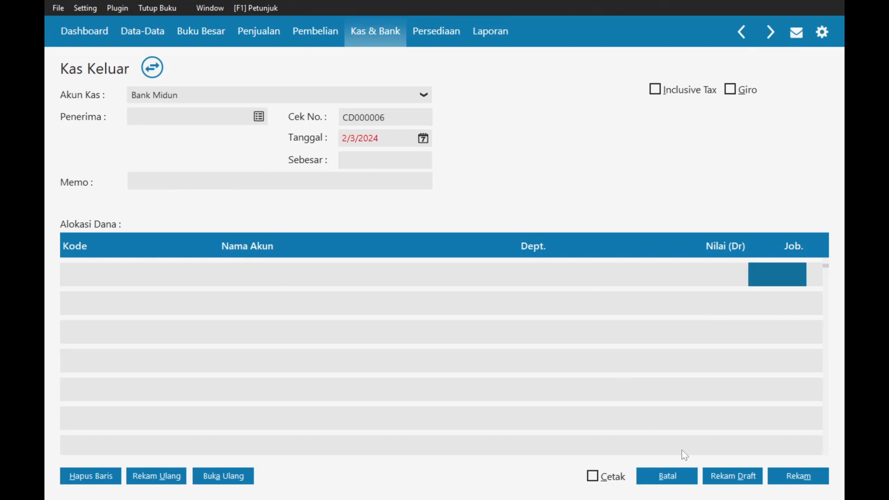
left_click(667, 476)
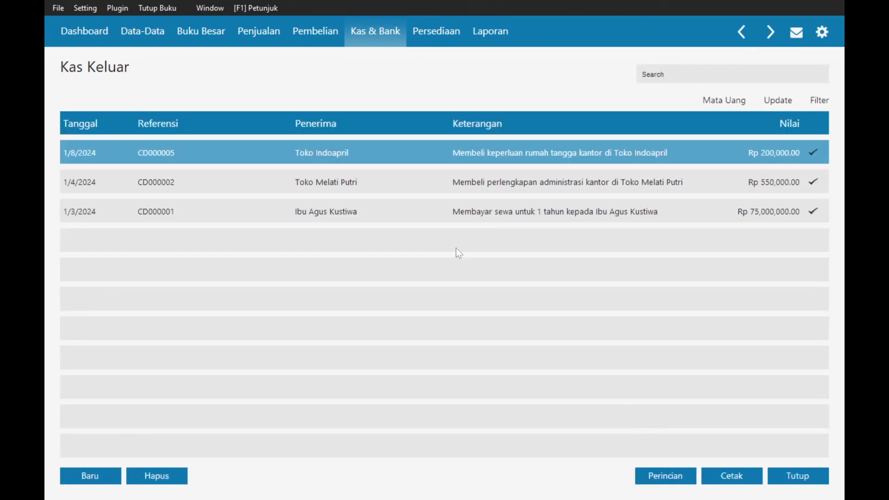
key("alt+Tab")
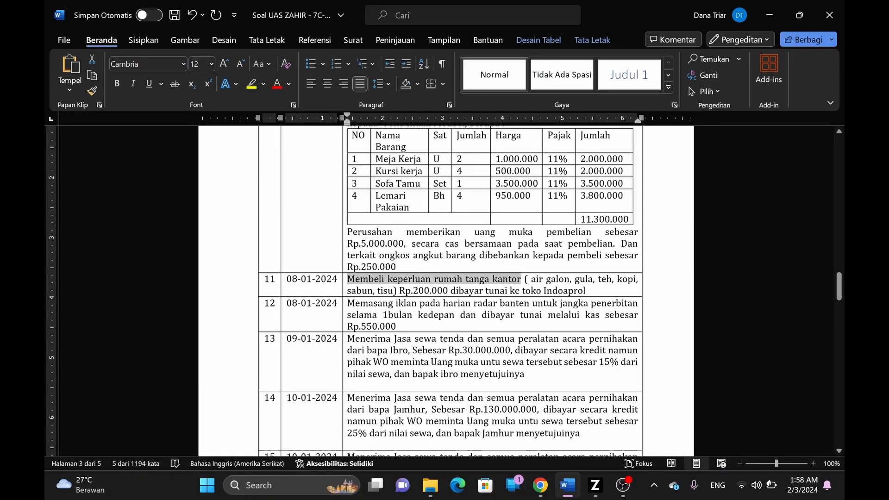
- Read item 12, the Radar Banten advertisement, in Word, then start a new blank cash-out
scroll(345, 302, "down", 1)
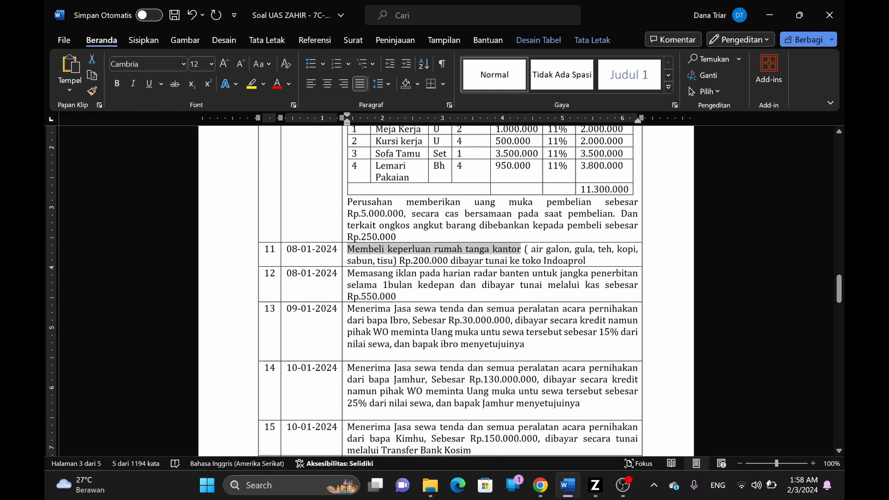
key("alt+Tab")
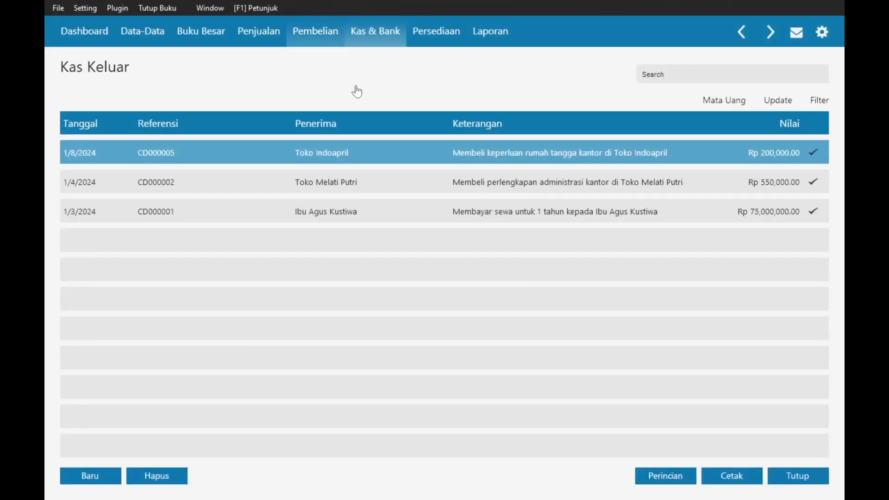
left_click(82, 476)
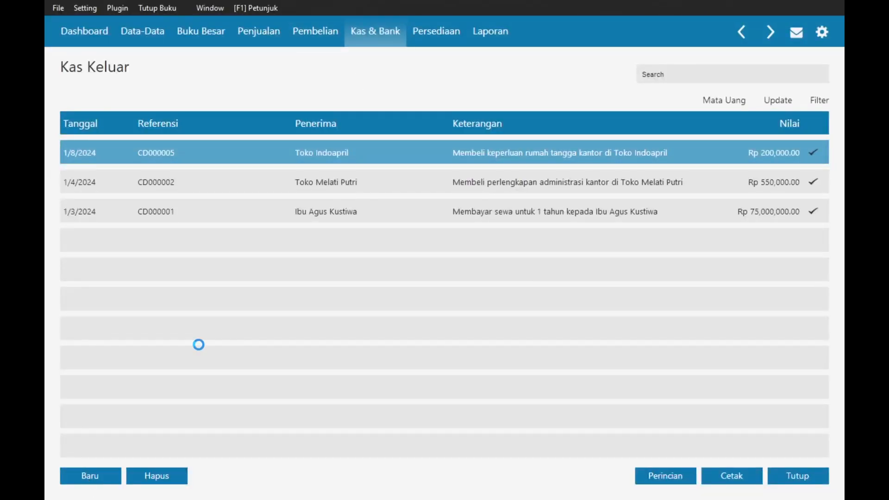
left_click(251, 98)
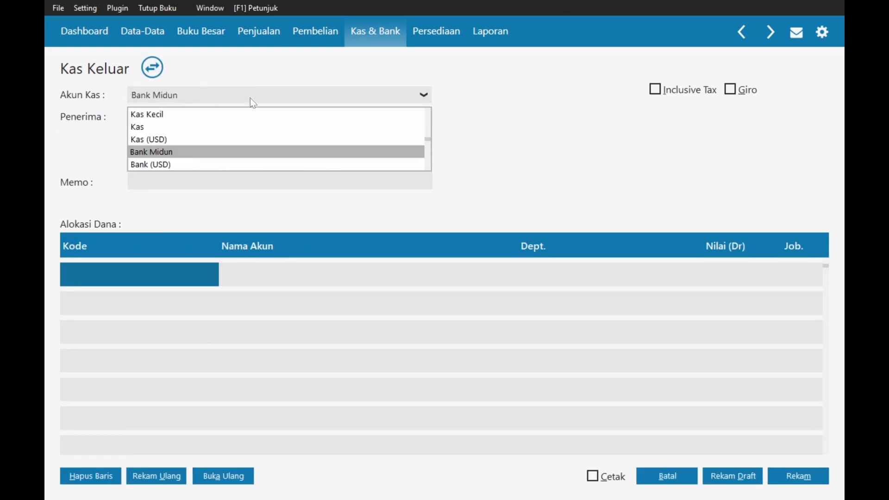
- Pay from Kas and add Radar Banten as new vendor VNDR-7 receiving the cash-out
left_click(162, 127)
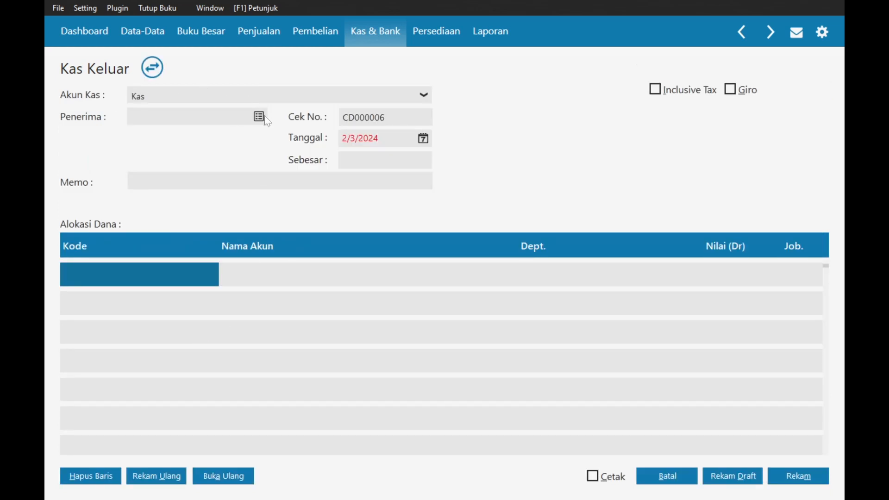
left_click(263, 116)
left_click(448, 391)
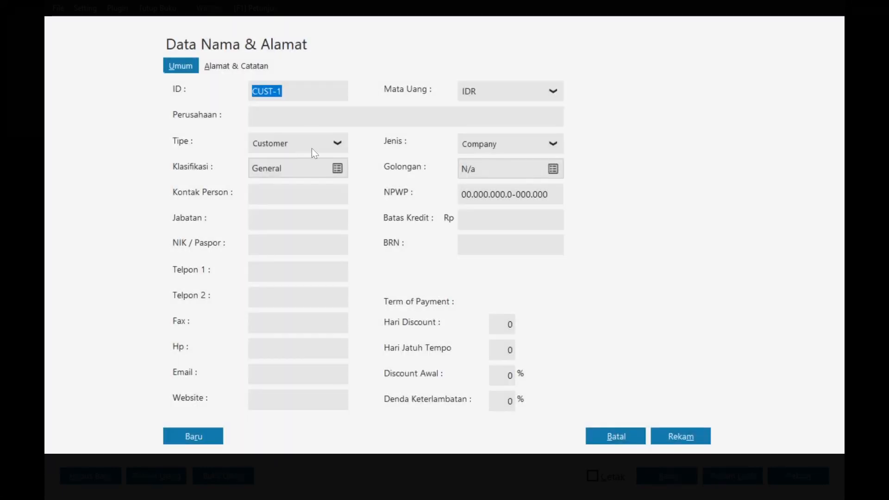
left_click(312, 148)
left_click(269, 182)
type("R")
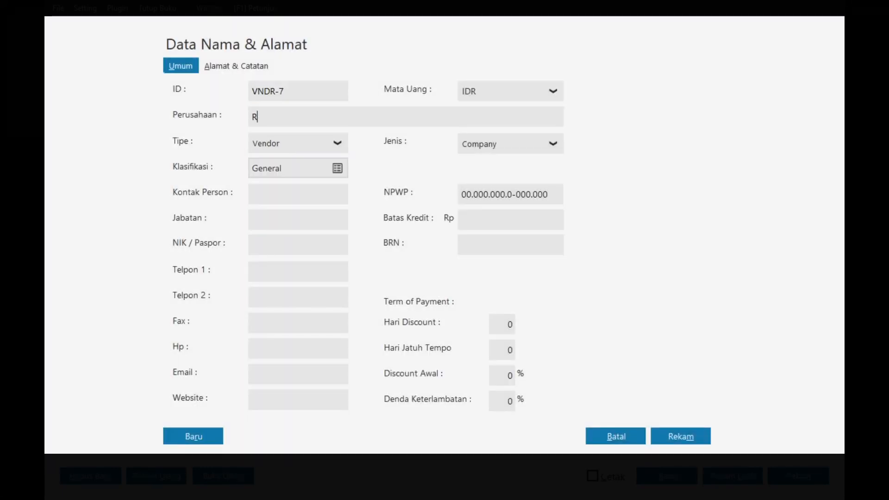
type("adar Banten")
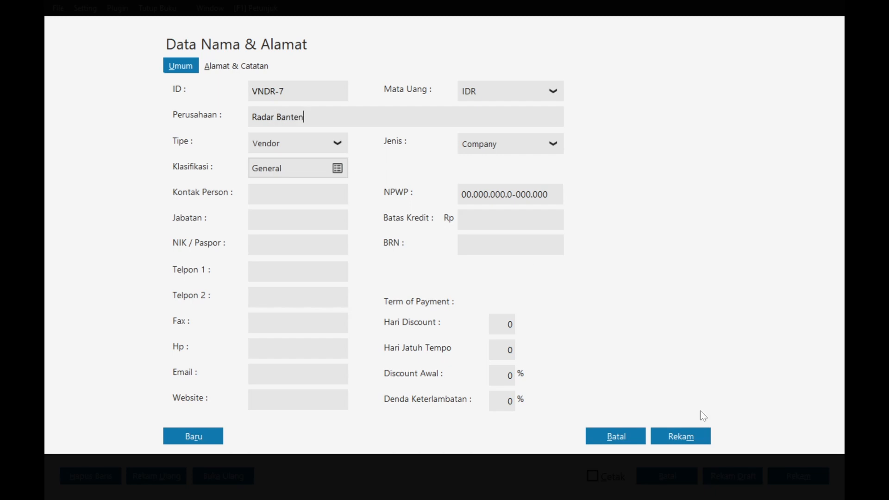
left_click(676, 436)
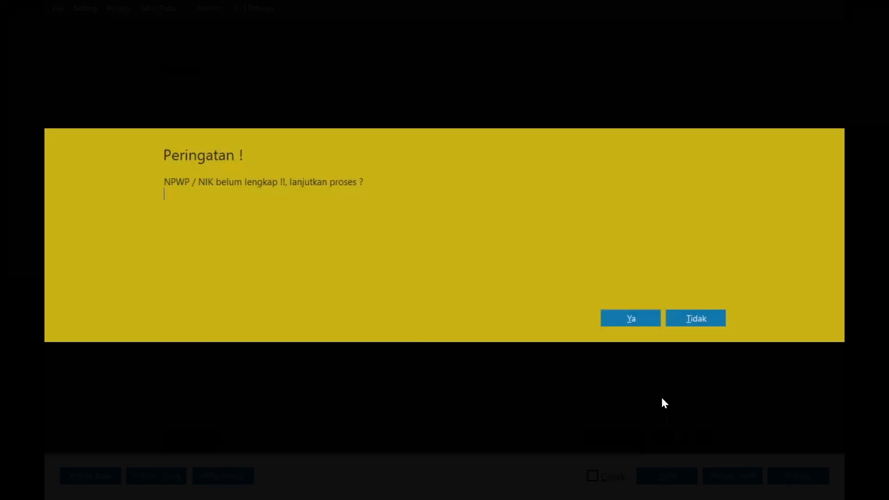
left_click(638, 319)
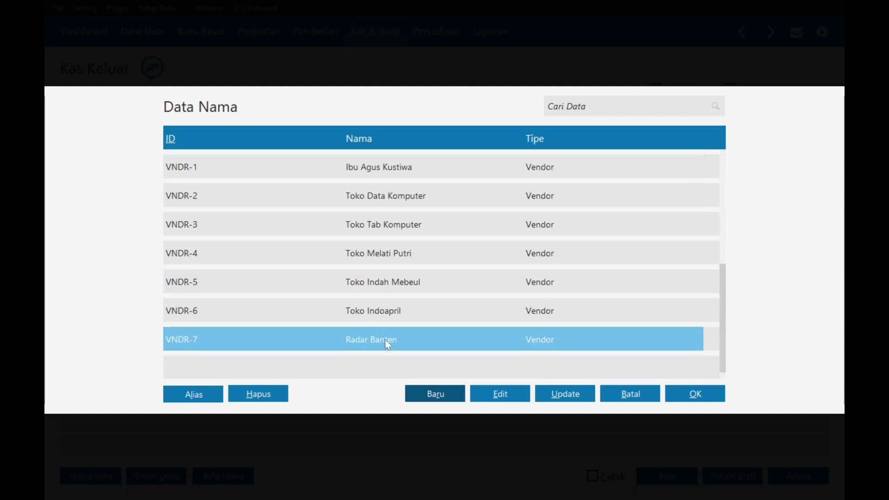
left_click(671, 394)
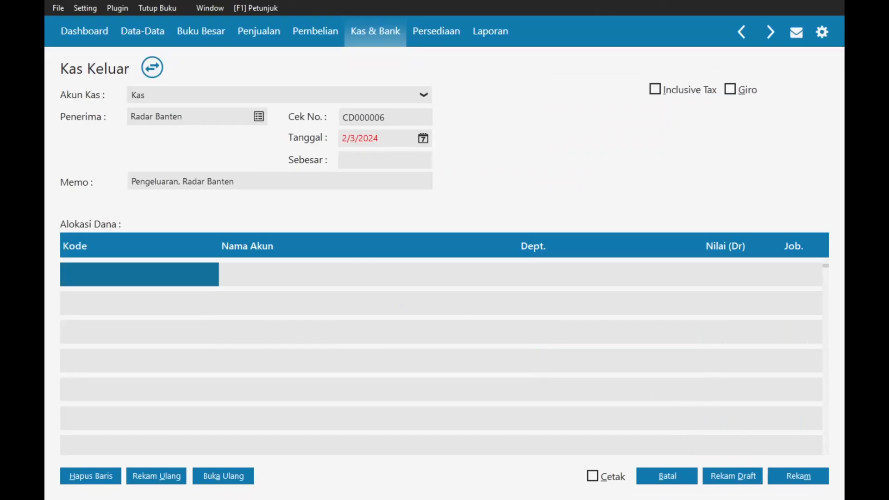
- Date the cash-out 8 January 2024
left_click(424, 138)
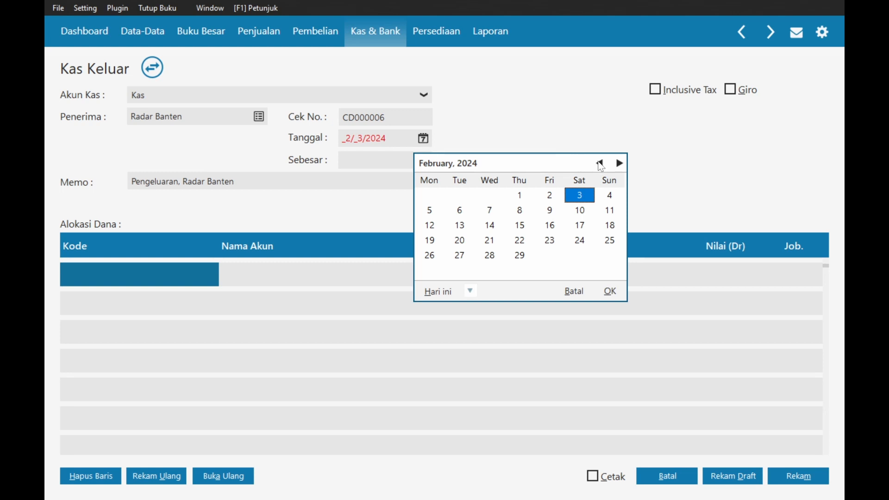
left_click(600, 163)
left_click(430, 210)
left_click(610, 291)
- Cut row 12's wording from Word and paste it as memo 'Memasang iklan pada harian Radar Banten'
key("alt+Tab")
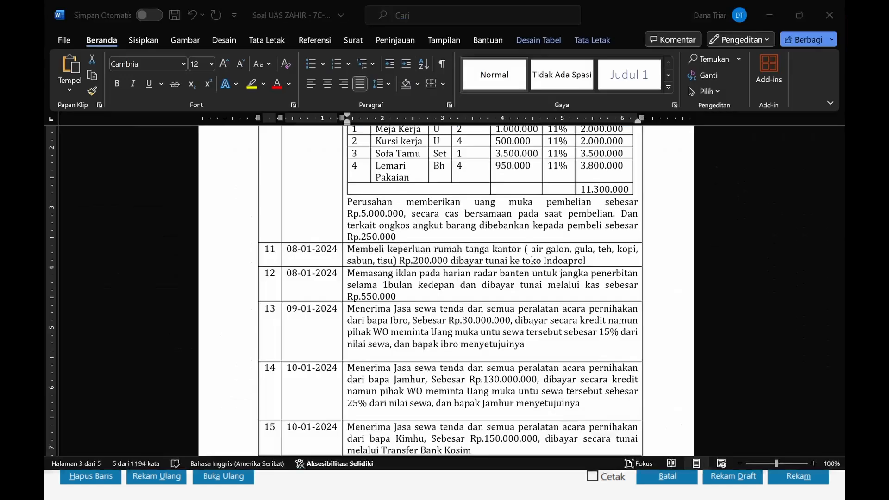
left_click(360, 296)
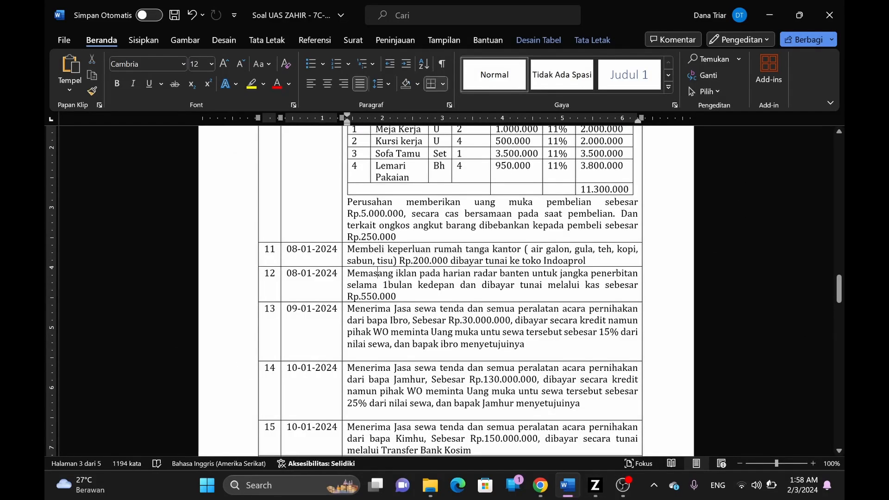
key("alt+Tab")
key("alt+Tab")
left_click_drag(348, 273, 475, 282)
type("Membeli keperluan rumah tanga kantor")
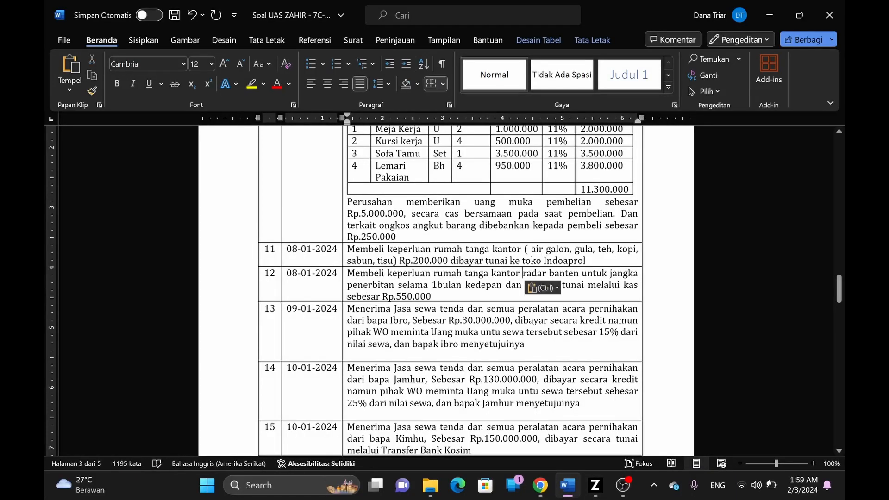
key("ctrl+z")
key("ctrl+x")
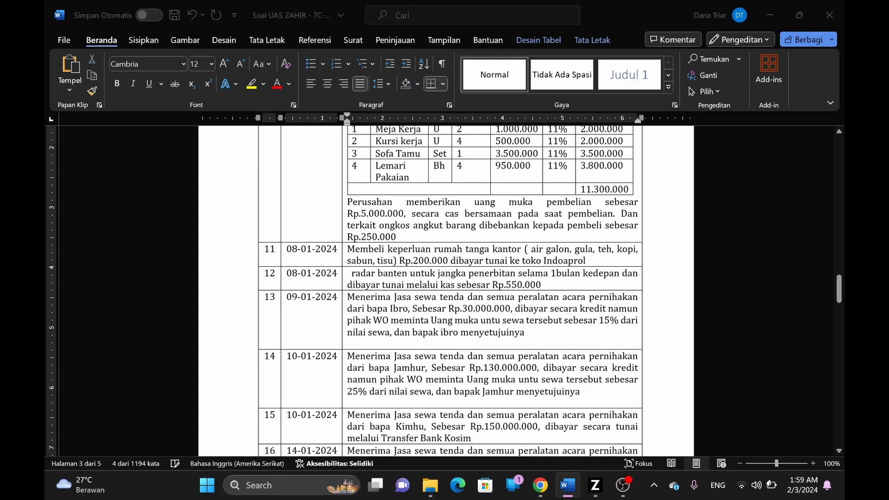
key("alt+Tab")
left_click_drag(131, 182, 182, 182)
key("ctrl+v")
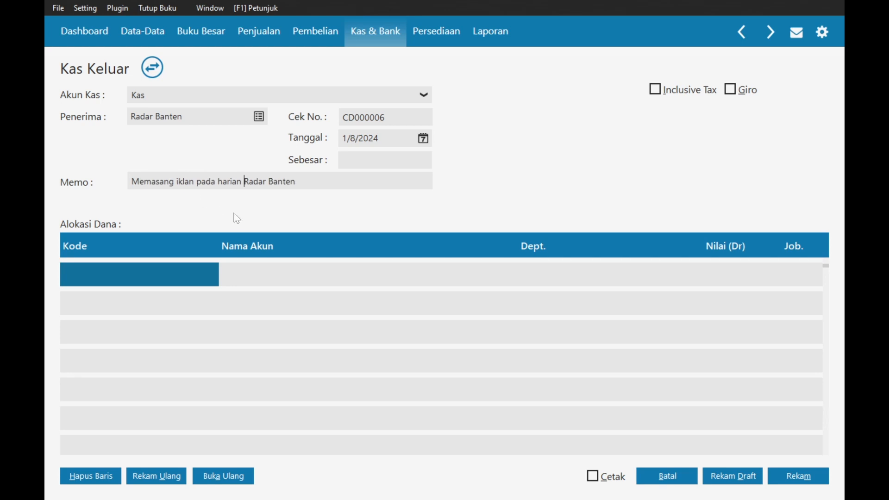
- Undo the cut in Word so row 12 is restored intact
key("alt+Tab")
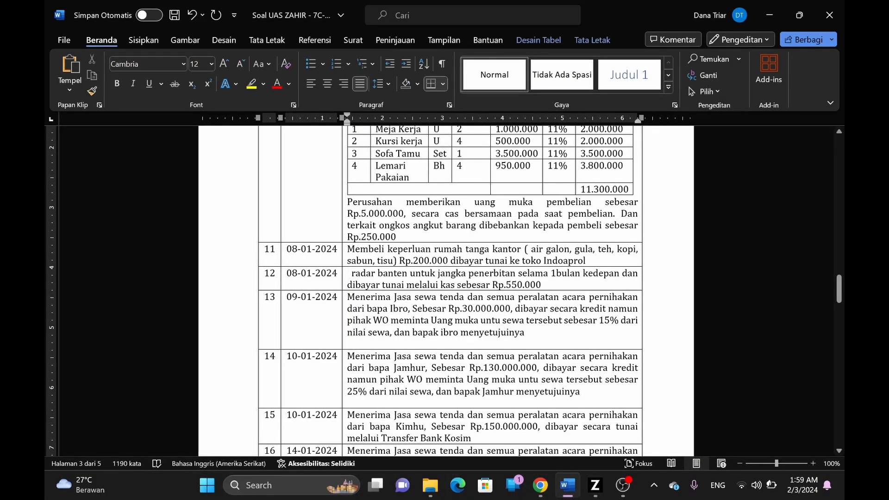
key("ctrl+z")
left_click(397, 296)
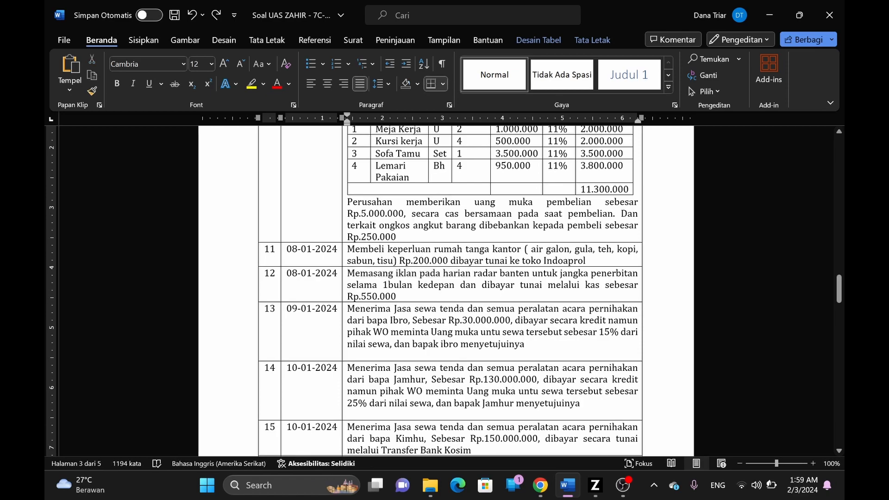
key("alt+Tab")
double_click(108, 278)
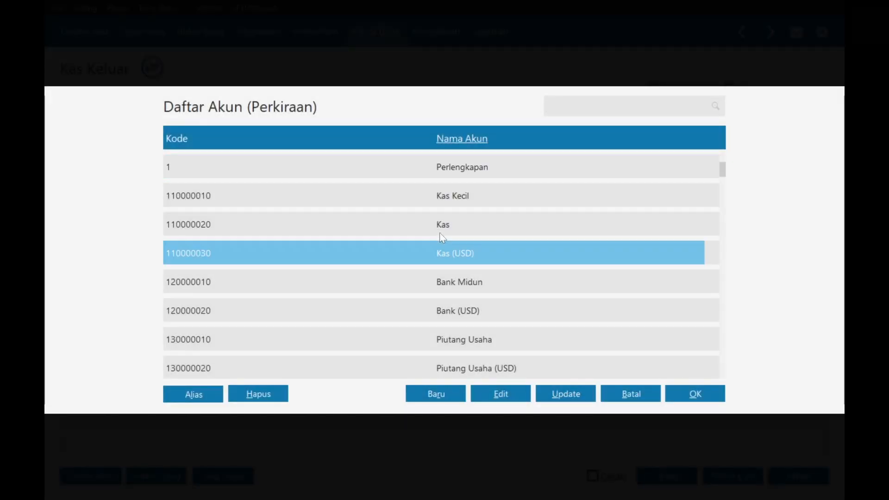
- Choose Beban Iklan & Promosi as the account for the Radar Banten cash-out
type("beban")
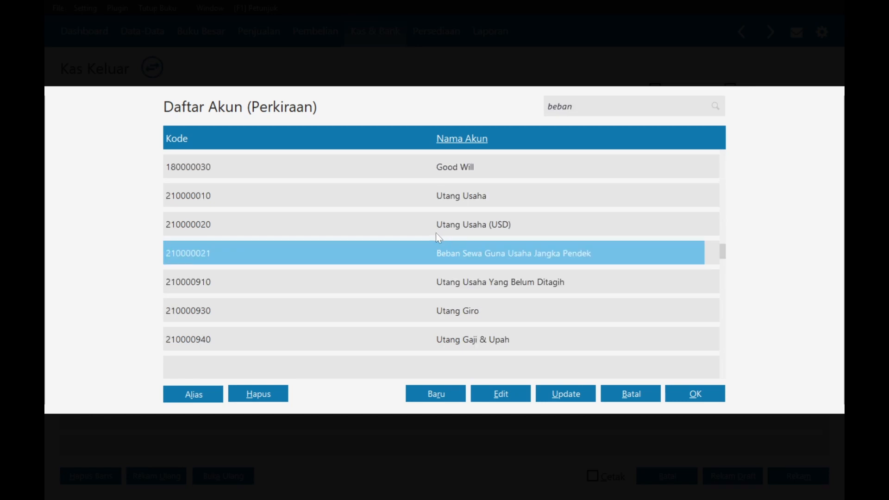
scroll(457, 252, "down", 6)
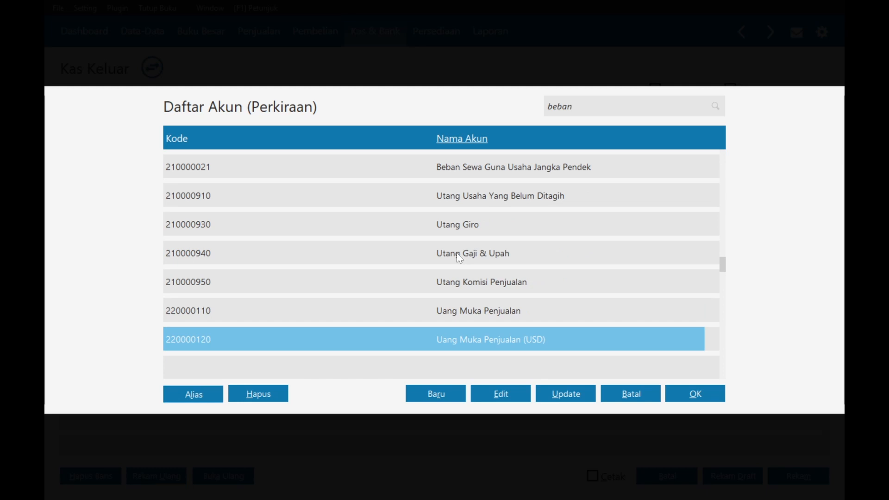
scroll(456, 254, "down", 9)
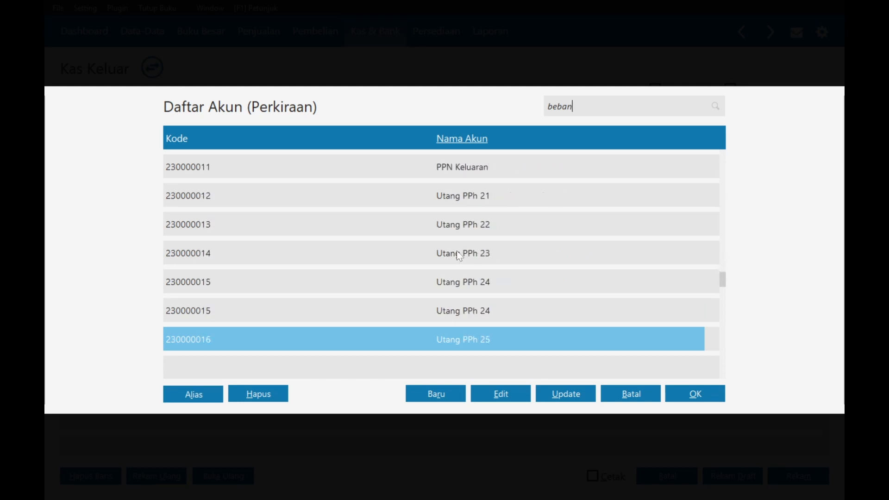
scroll(457, 253, "down", 17)
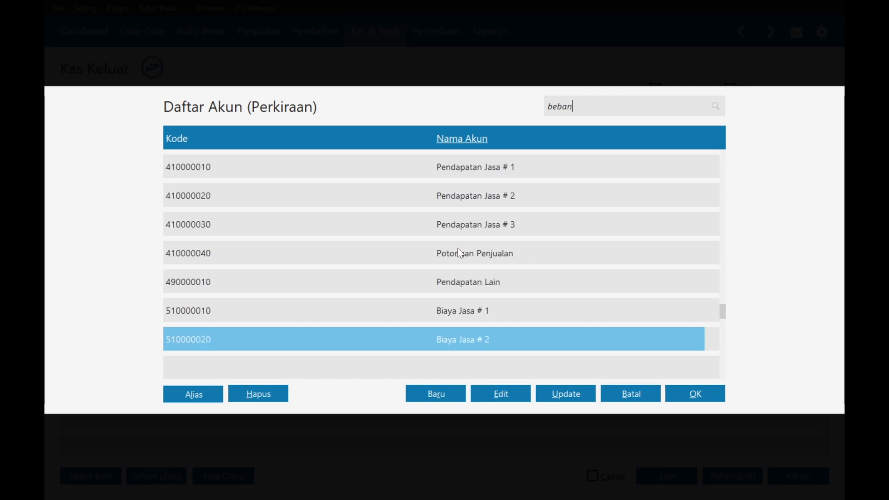
scroll(458, 248, "down", 3)
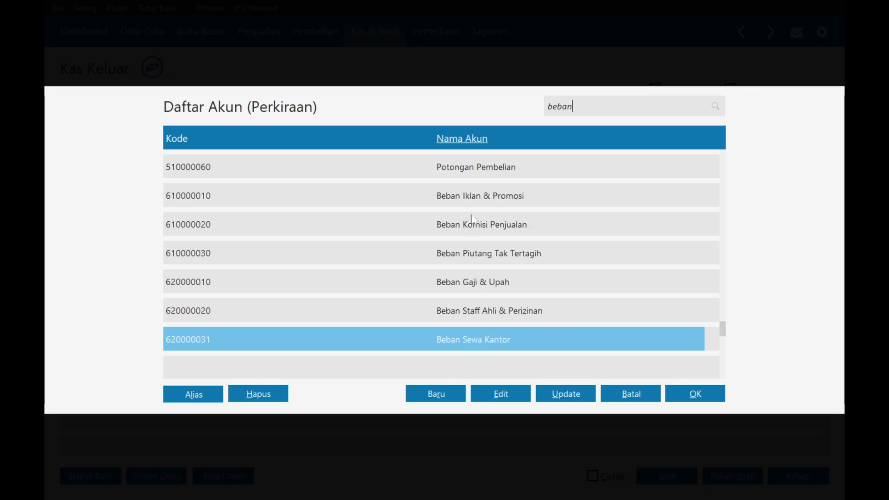
left_click(481, 191)
left_click(694, 394)
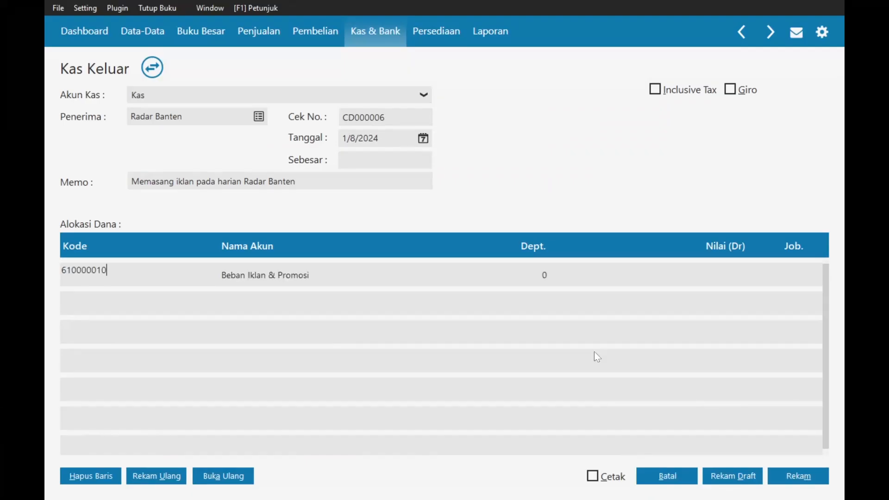
- Enter 550,000 as the advertising amount, save the voucher and close the form
left_click(699, 285)
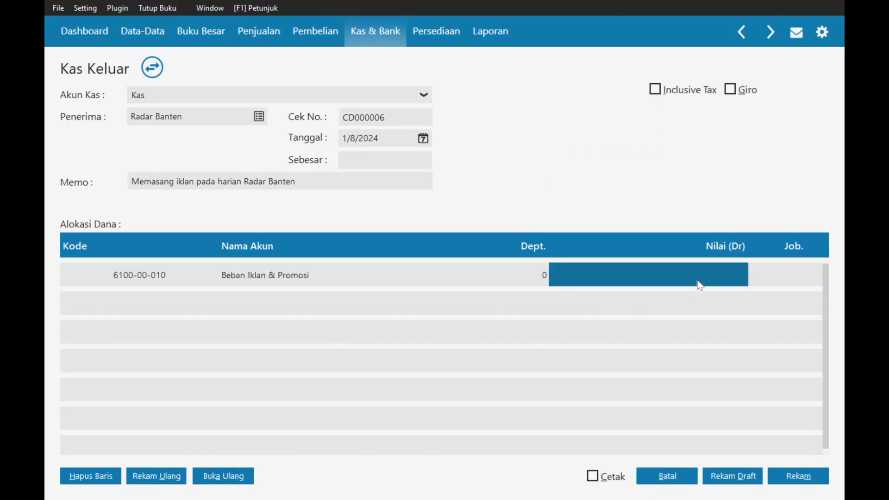
type("550000")
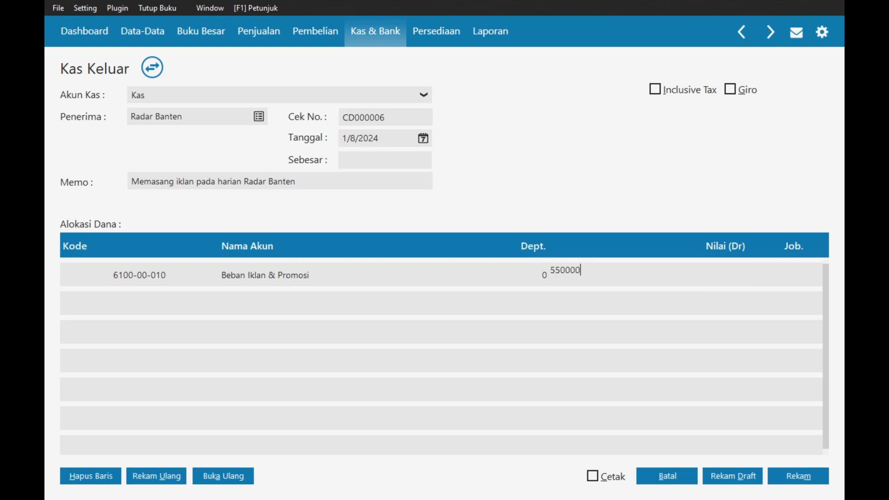
key("Tab")
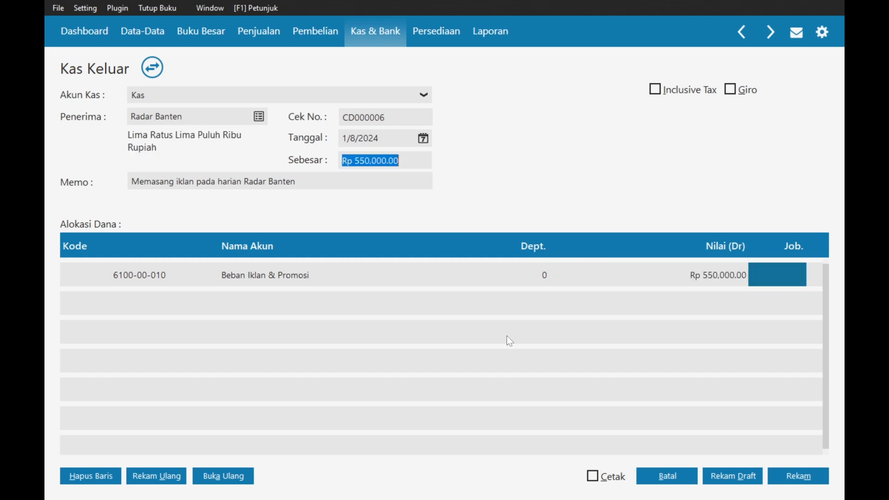
left_click(783, 475)
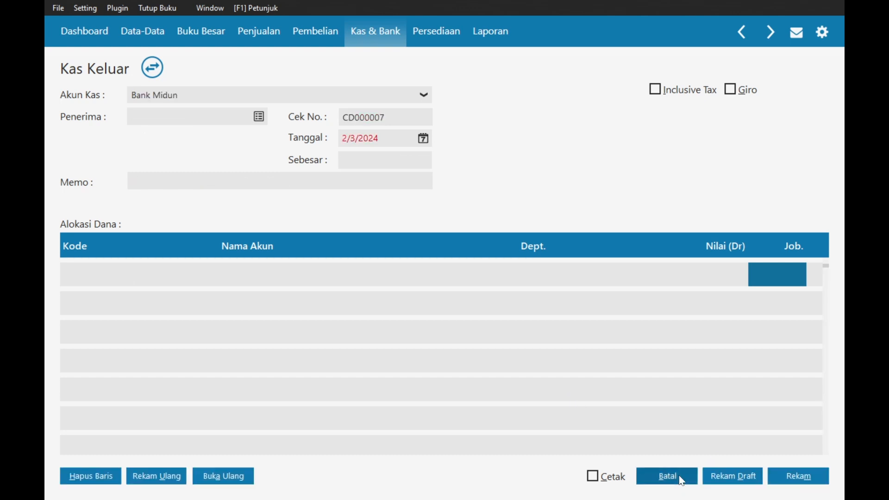
left_click(682, 480)
key("alt+Tab")
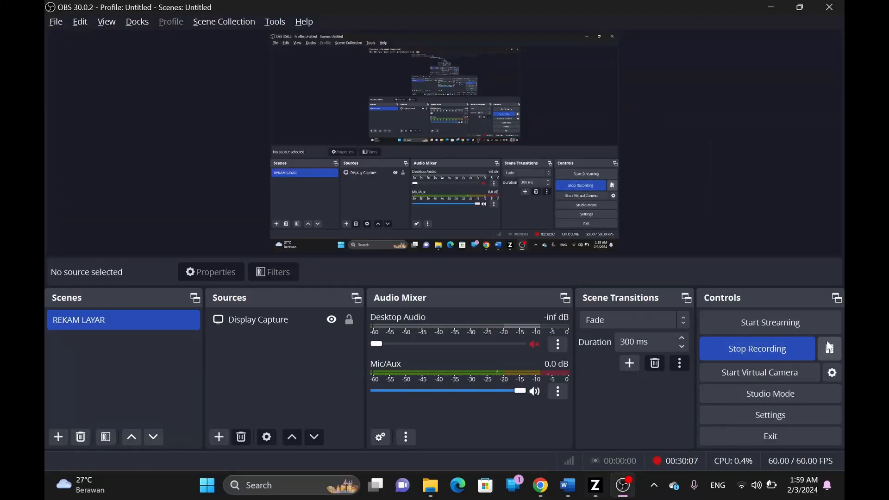
left_click(829, 347)
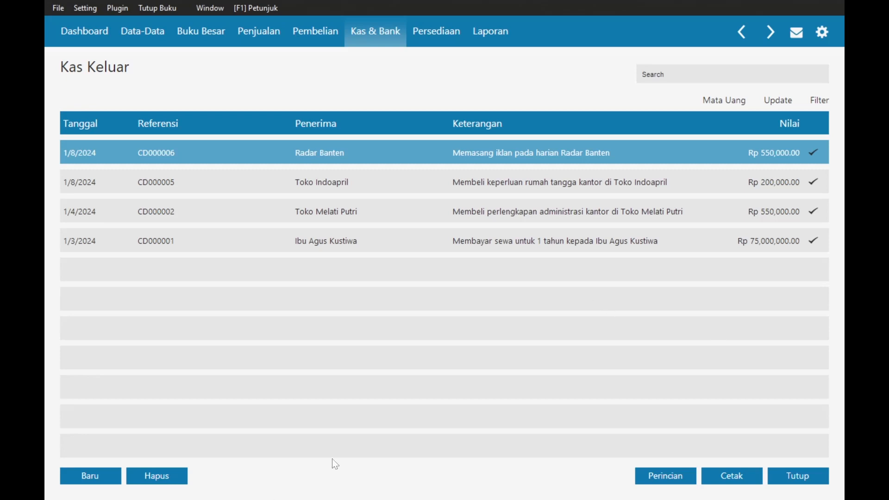
key("alt+Tab")
key("Tab")
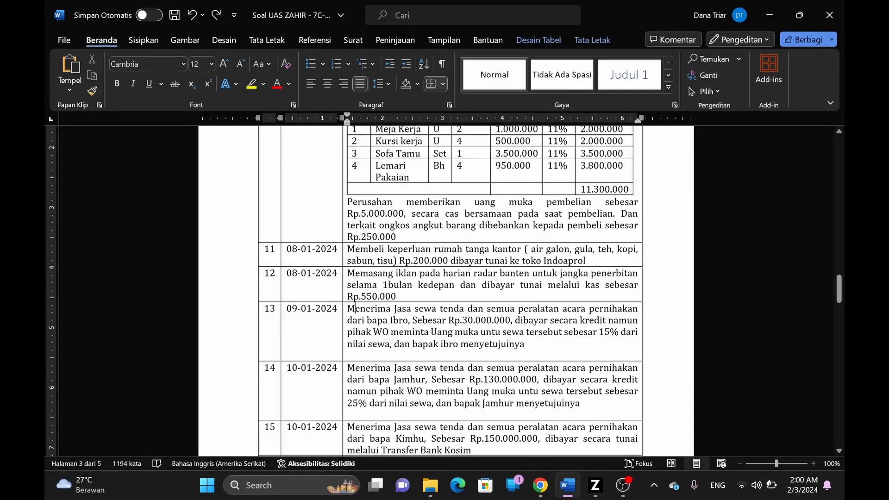
- Go to Penjualan > Uang Muka Penjualan and start a new sales down payment
key("alt+Tab")
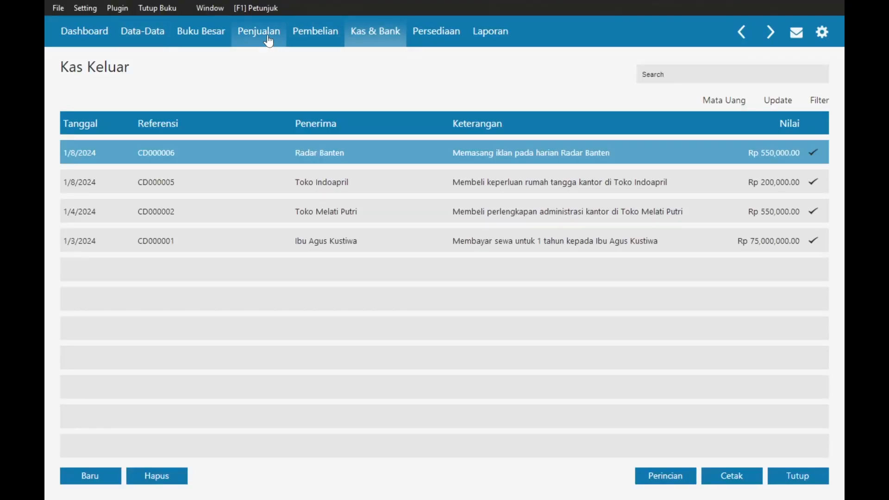
left_click(267, 37)
key("alt+Tab")
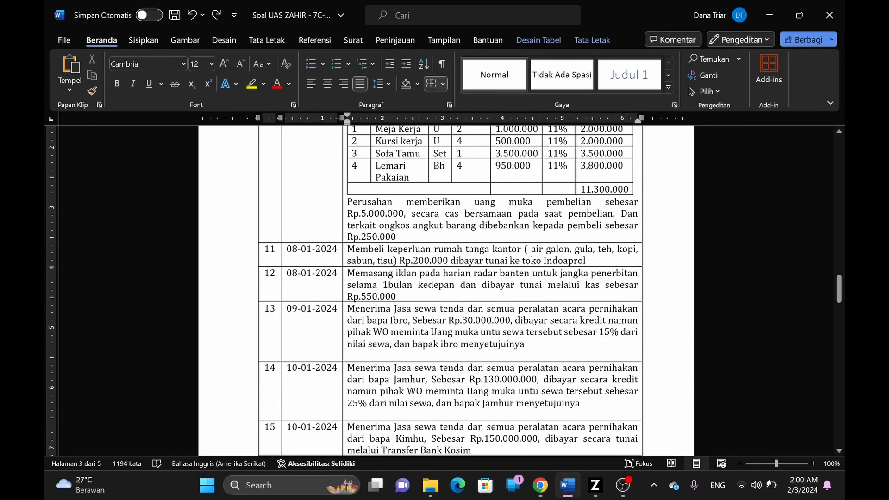
key("alt+Tab")
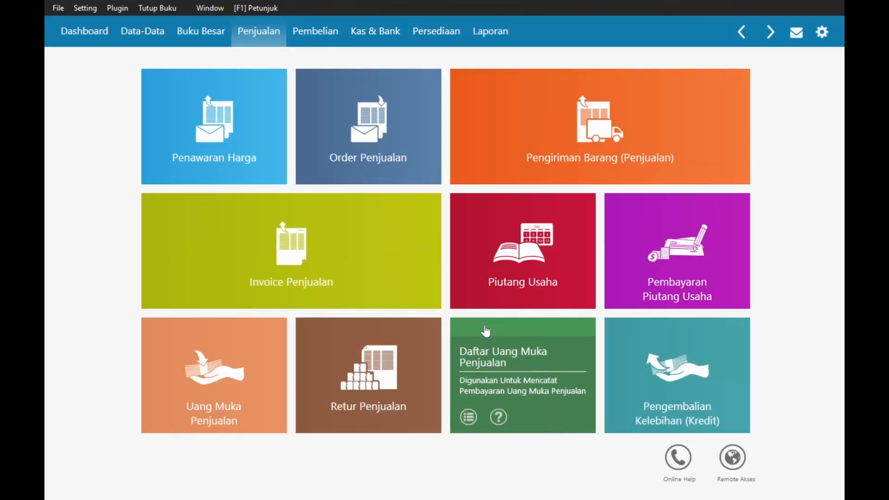
left_click(242, 337)
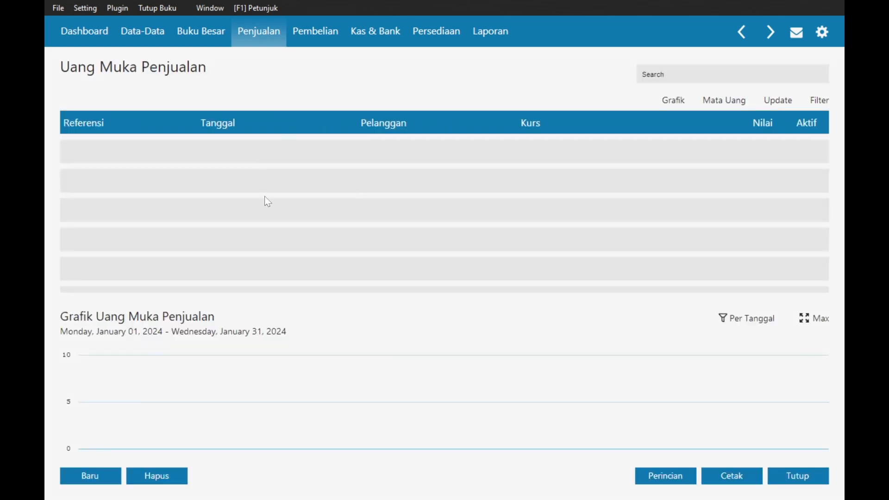
left_click(86, 483)
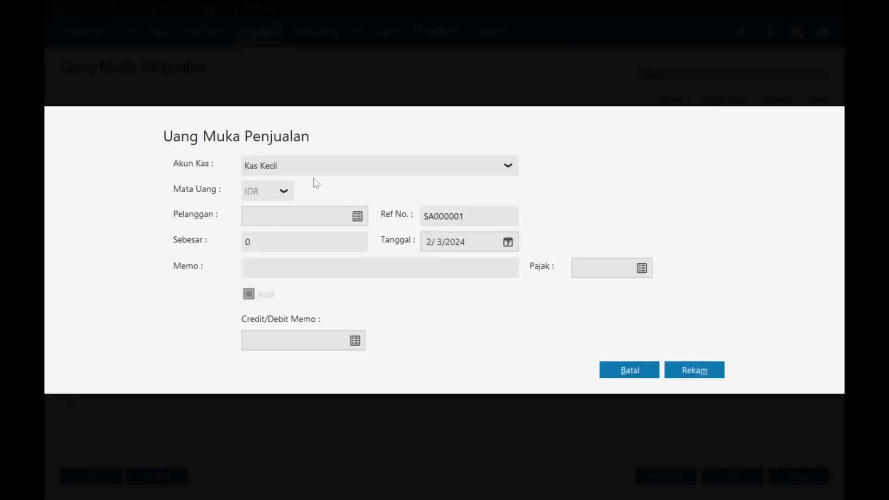
- Choose Bank Midun as the receiving account and start adding a new customer
left_click(332, 167)
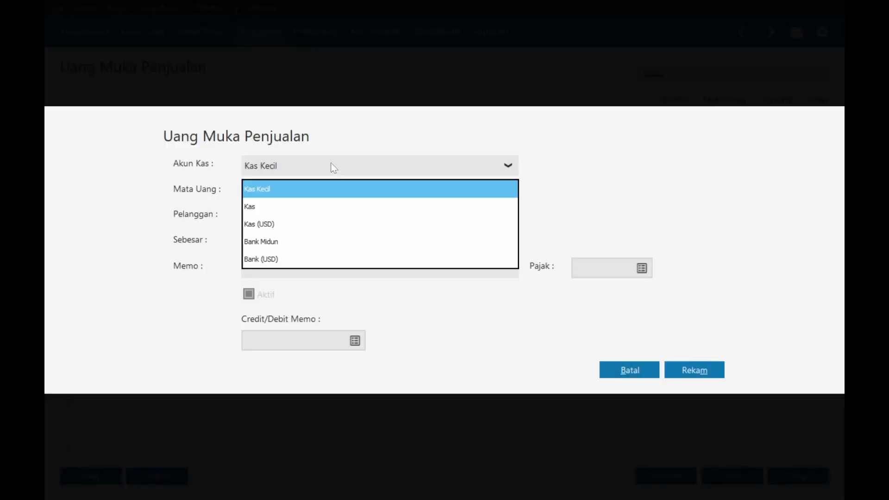
left_click(273, 241)
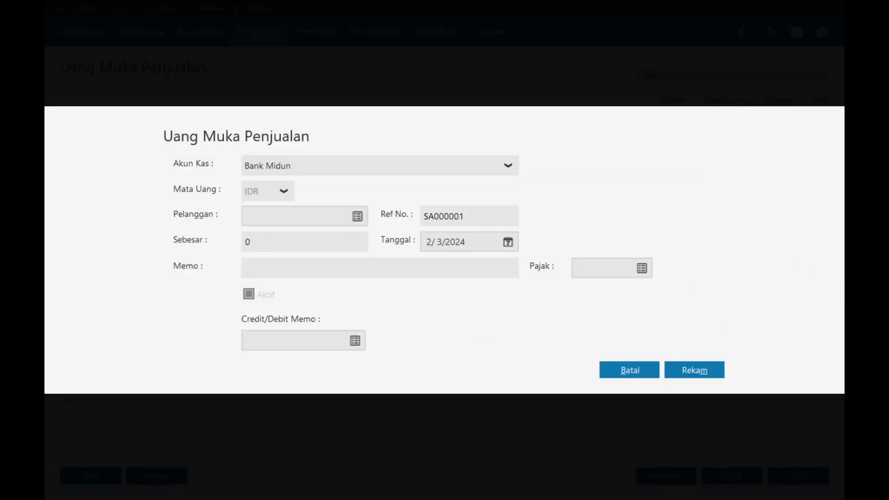
left_click(357, 217)
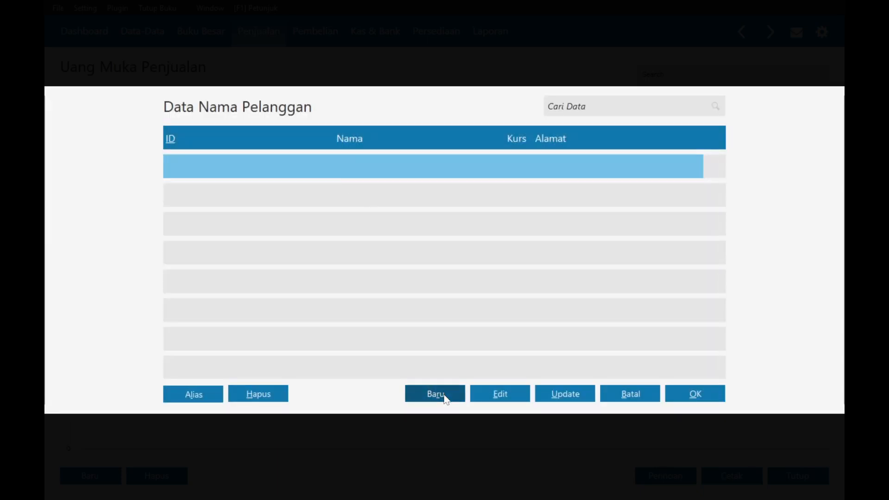
left_click(435, 394)
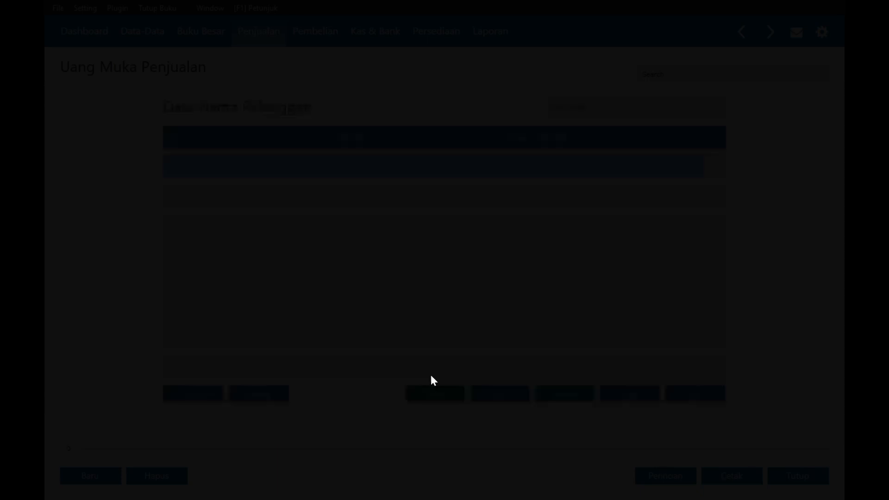
- Save the tent-rental customer's name despite the NPWP/NIK warning and select him
key("alt+Tab")
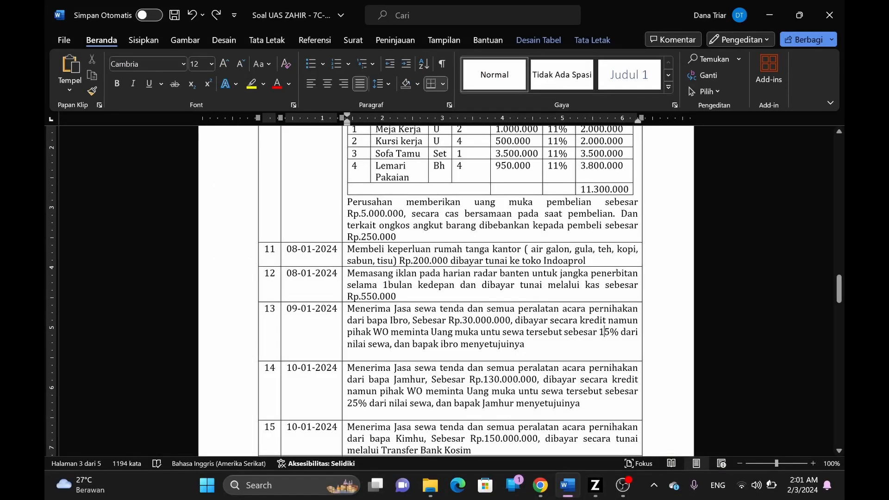
key("alt+Tab")
key("Tab")
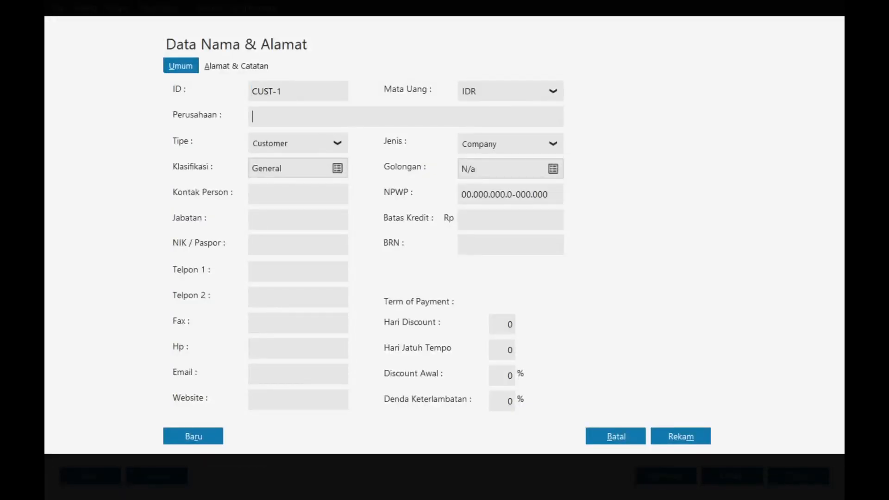
type("Bapak Ibro")
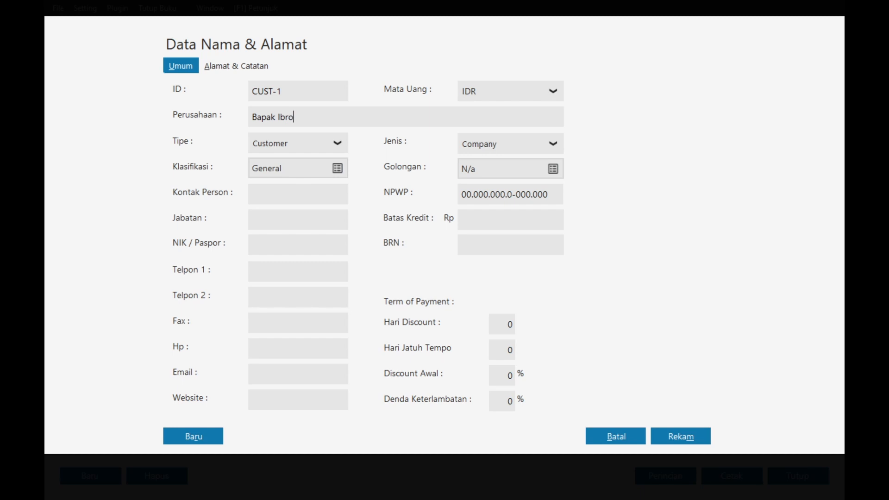
left_click(685, 437)
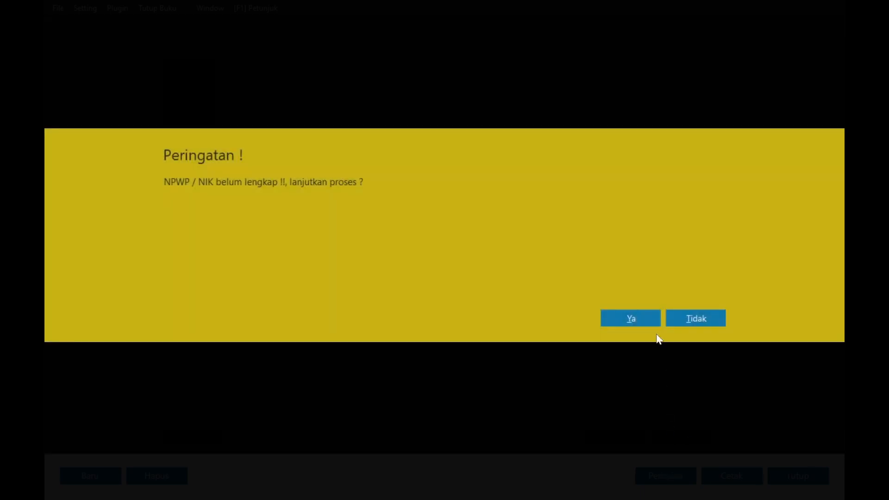
left_click(649, 319)
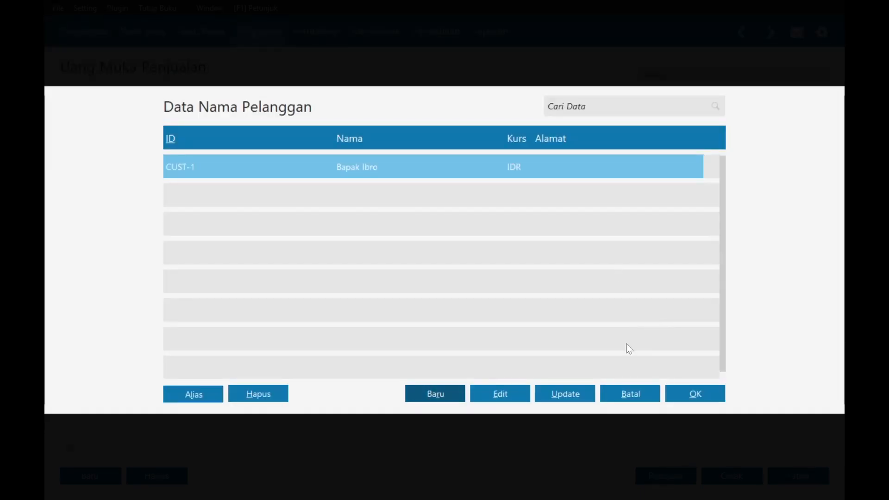
left_click(692, 394)
- Set the down-payment date to 9 January 2024
key("alt+Tab")
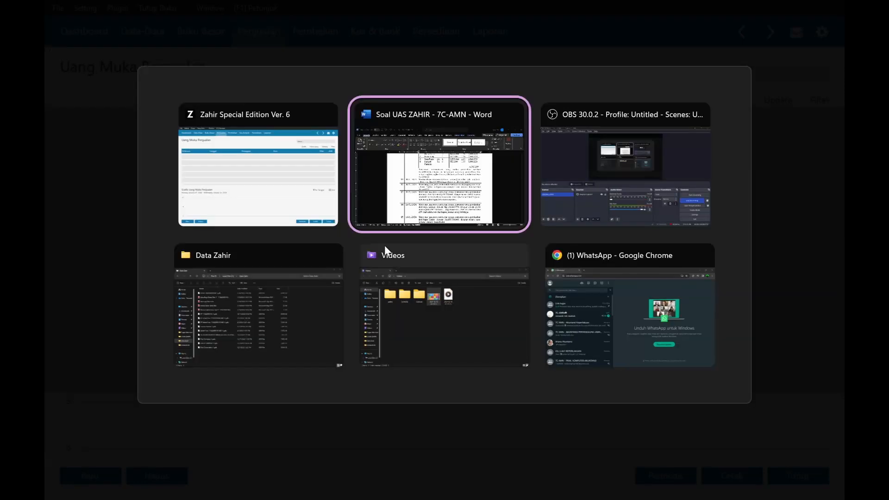
key("alt+Tab")
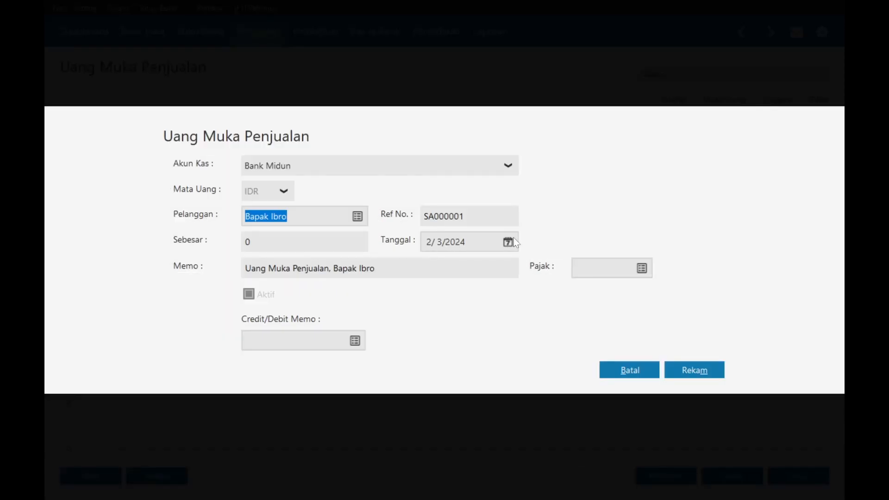
left_click(509, 241)
left_click(682, 269)
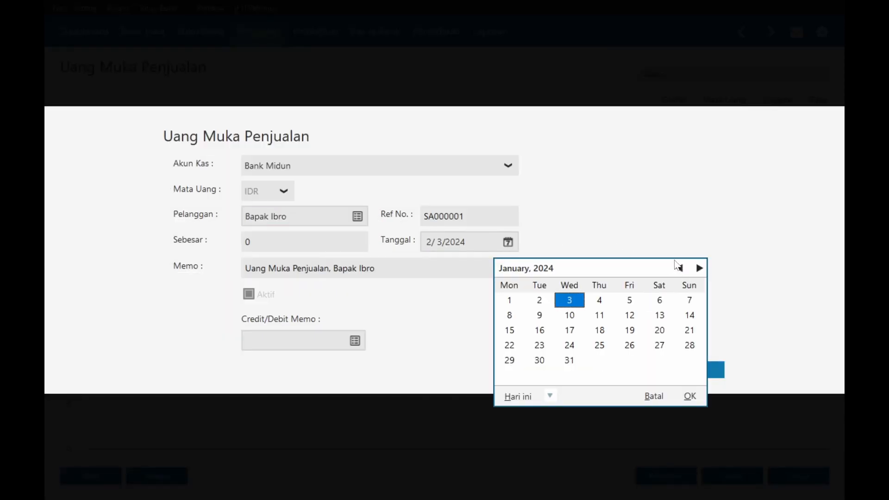
key("alt+Tab")
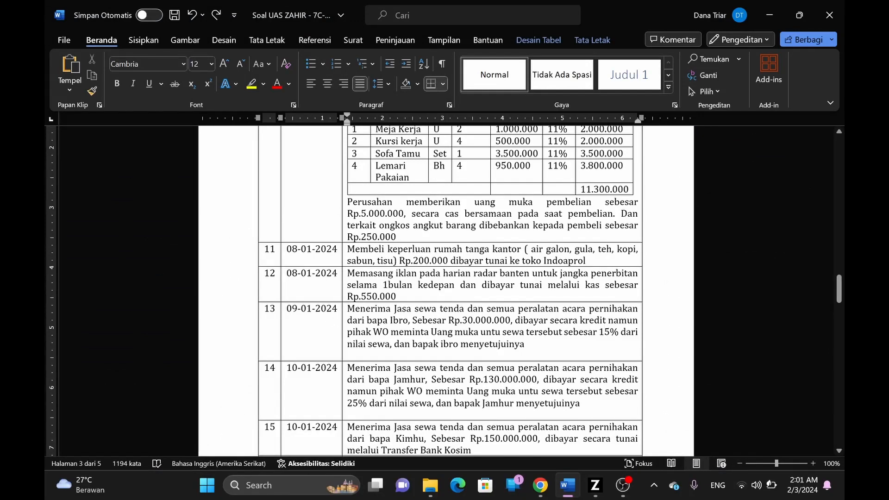
key("alt+Tab")
left_click(537, 317)
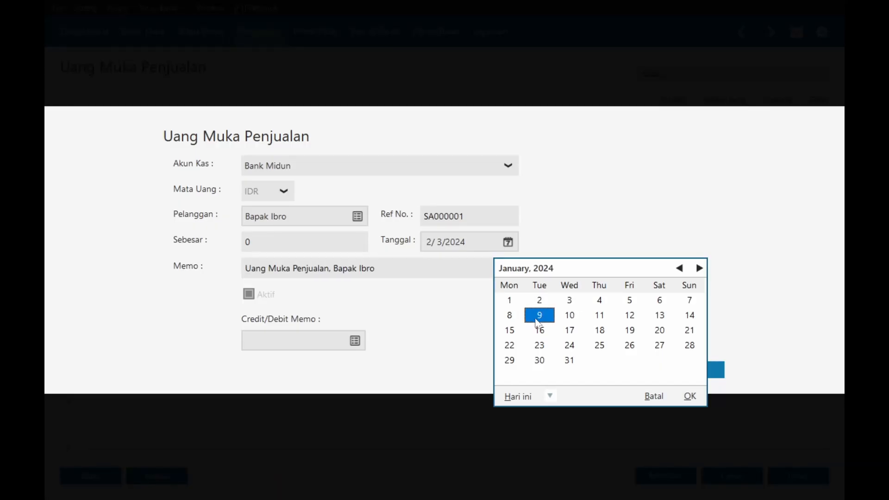
left_click(680, 395)
- Enter 4,500,000 as the down payment amount and save it
key("shift+Tab")
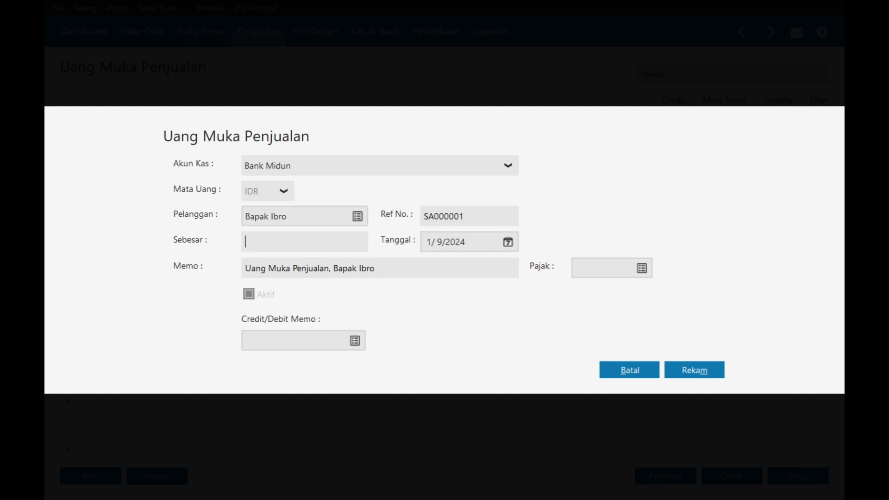
key("alt+Tab")
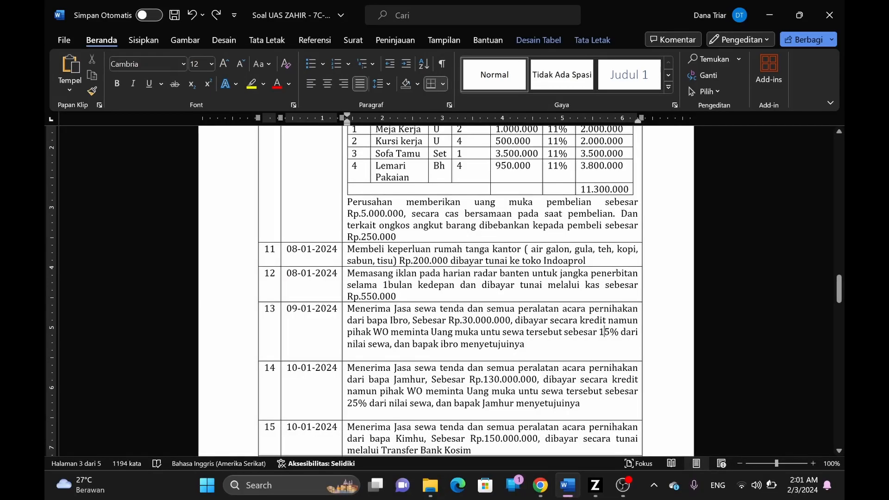
key("alt+Tab")
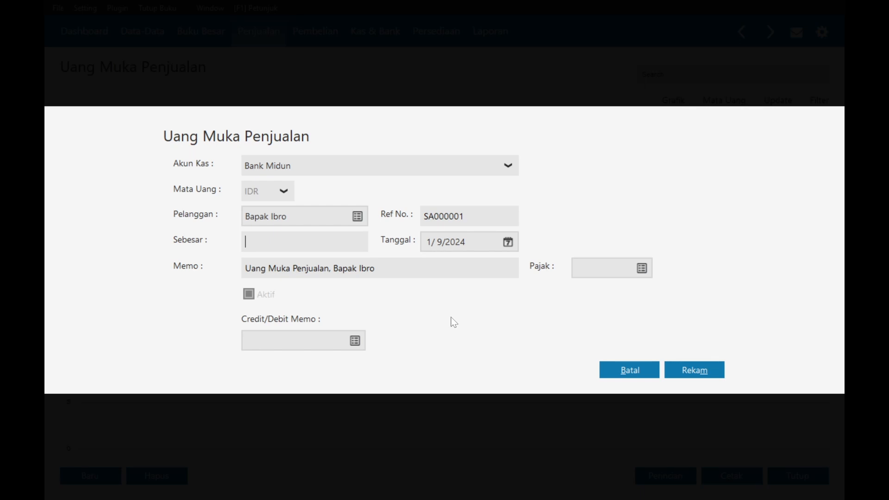
key("alt+Tab")
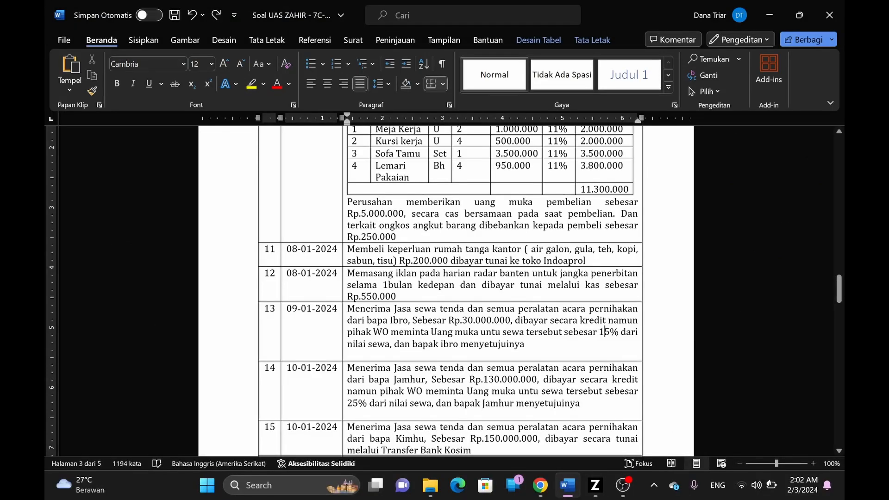
key("alt+Tab")
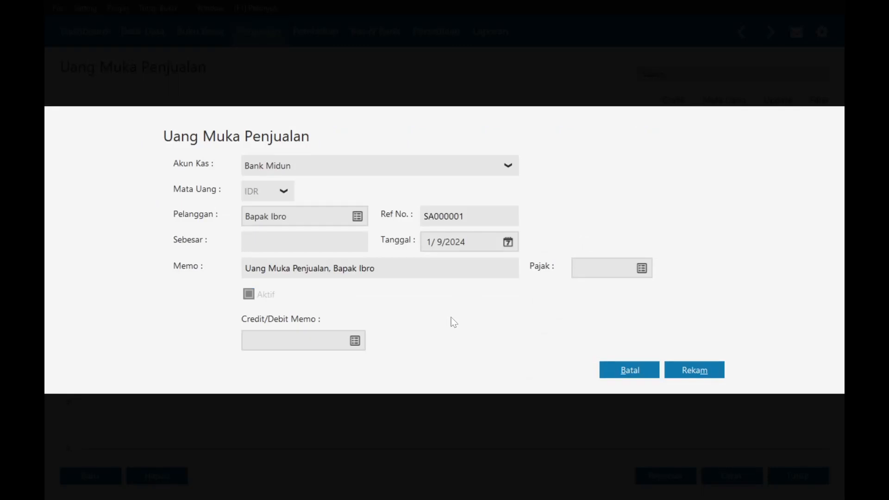
key("alt+Tab")
key("alt+Tab")
type("4,500,")
type("00000")
key("Tab")
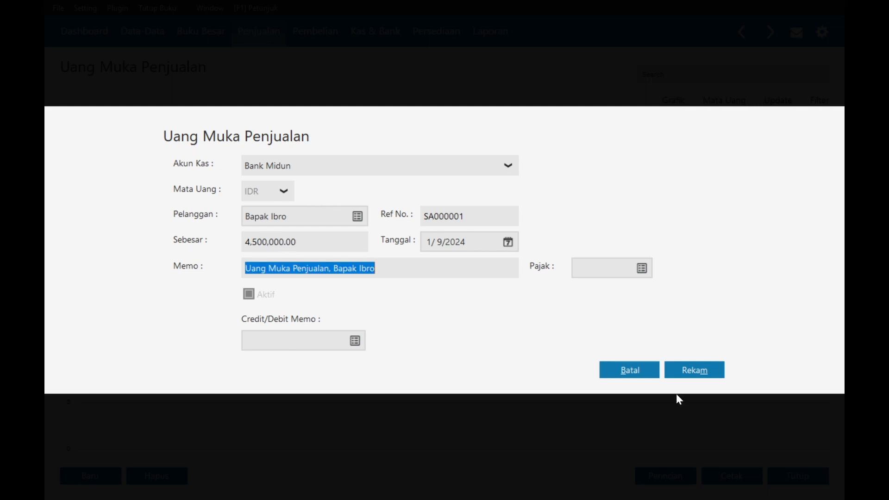
left_click(671, 369)
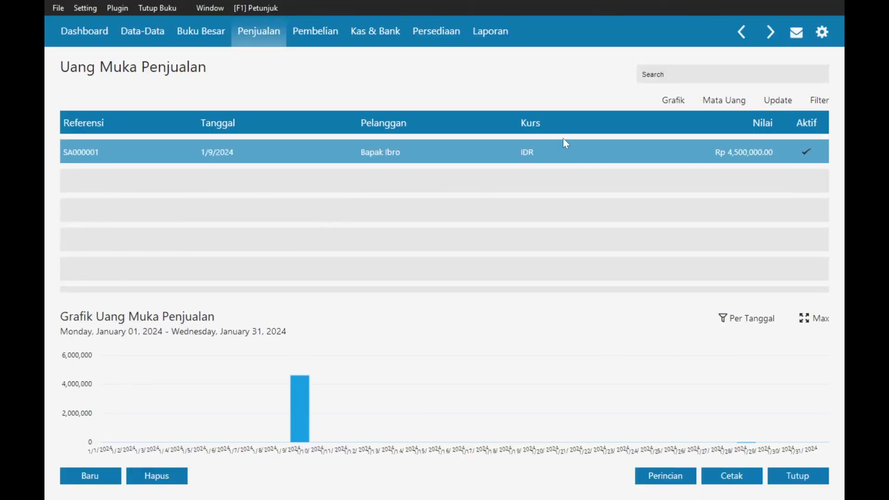
key("alt+Tab")
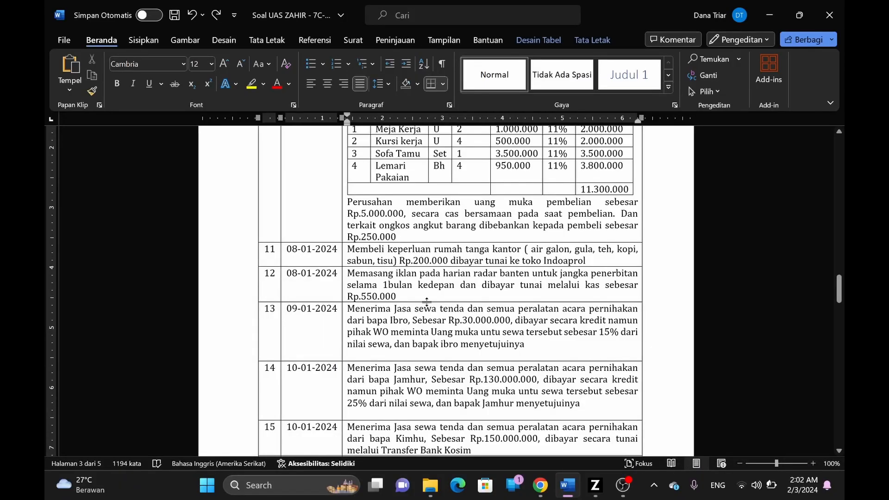
key("alt+Tab")
- Start a new sales invoice for the tent-rental customer
left_click(269, 33)
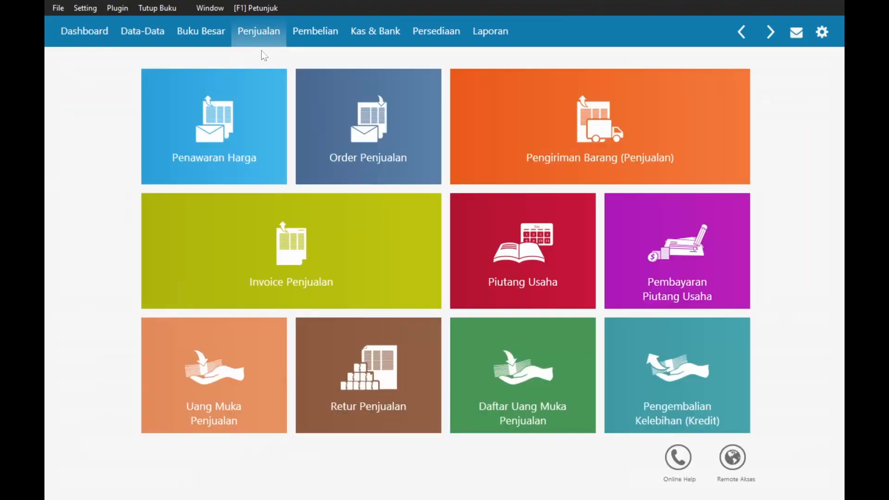
left_click(292, 242)
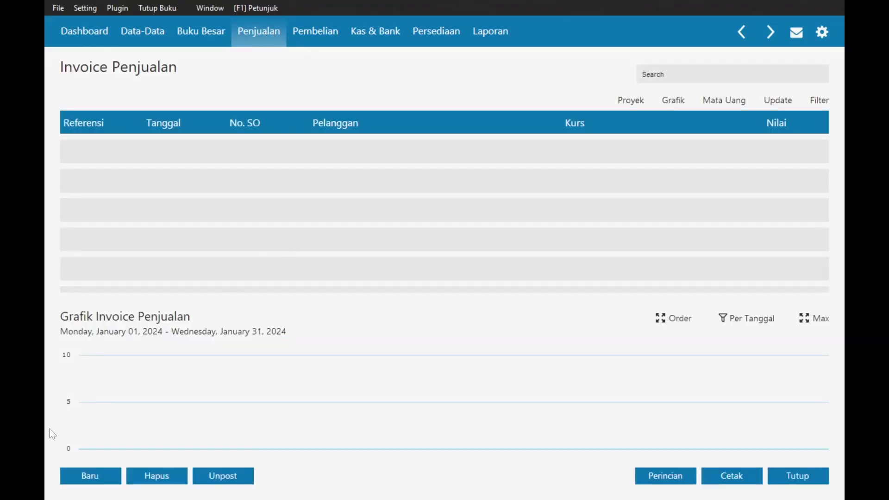
left_click(103, 474)
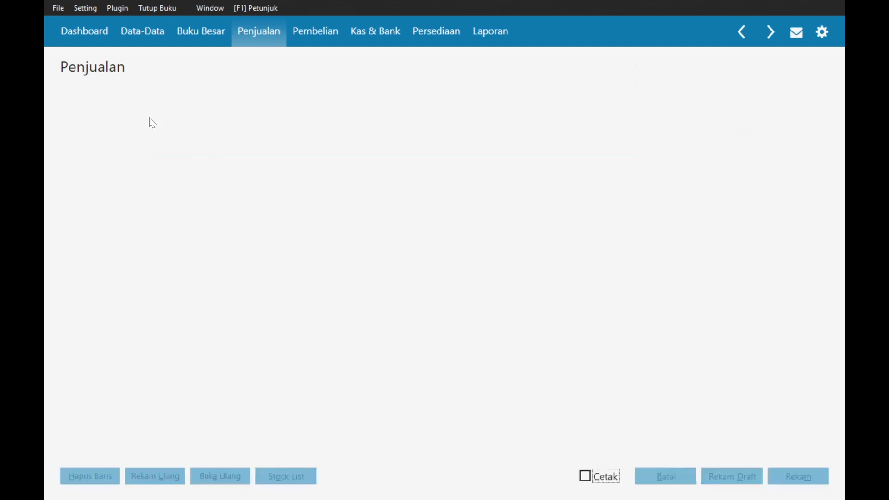
left_click(178, 107)
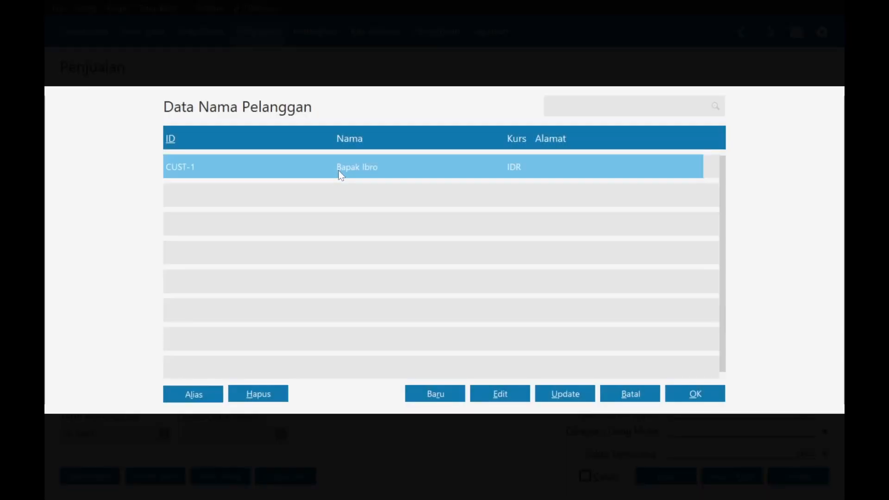
double_click(337, 167)
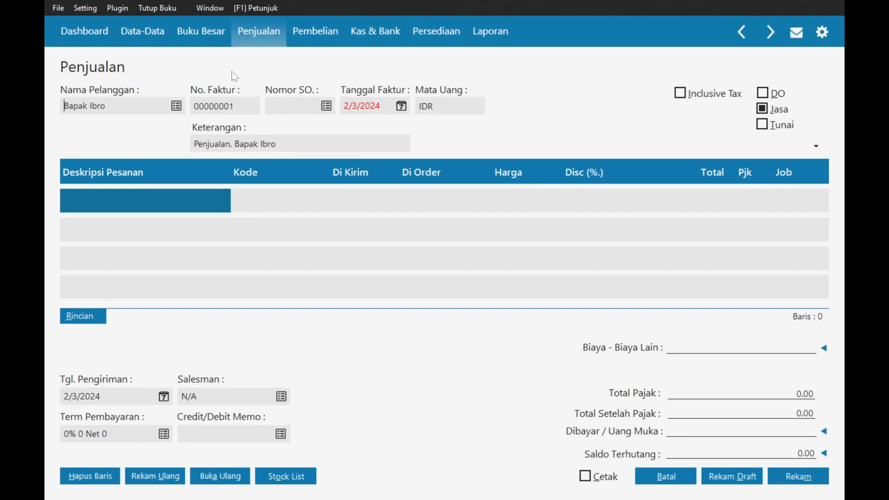
- Date the invoice 1/9/2024
left_click(401, 106)
left_click(527, 130)
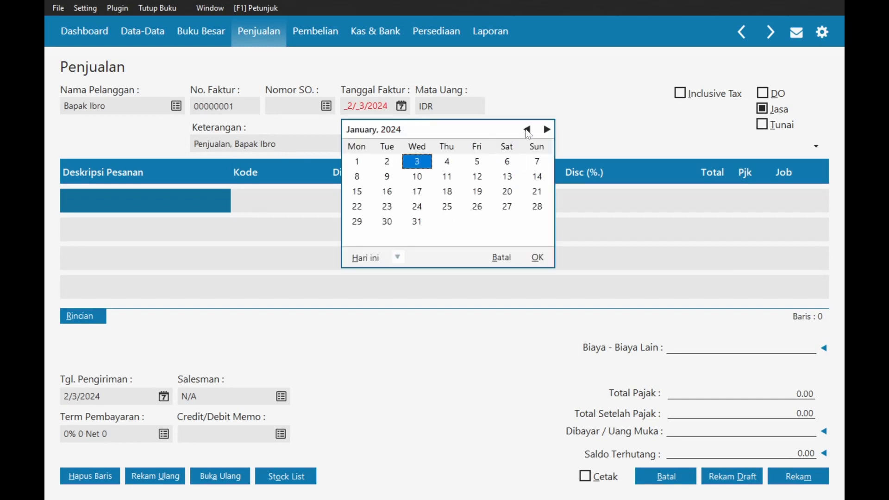
left_click(388, 176)
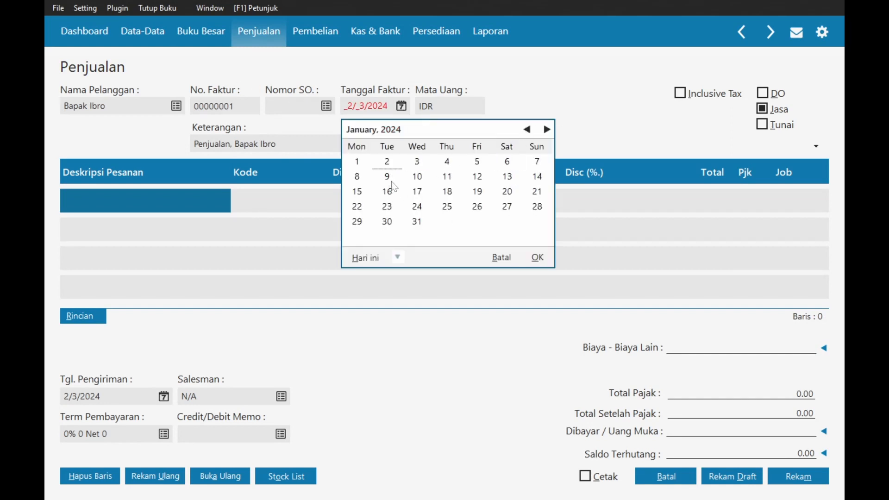
left_click(537, 257)
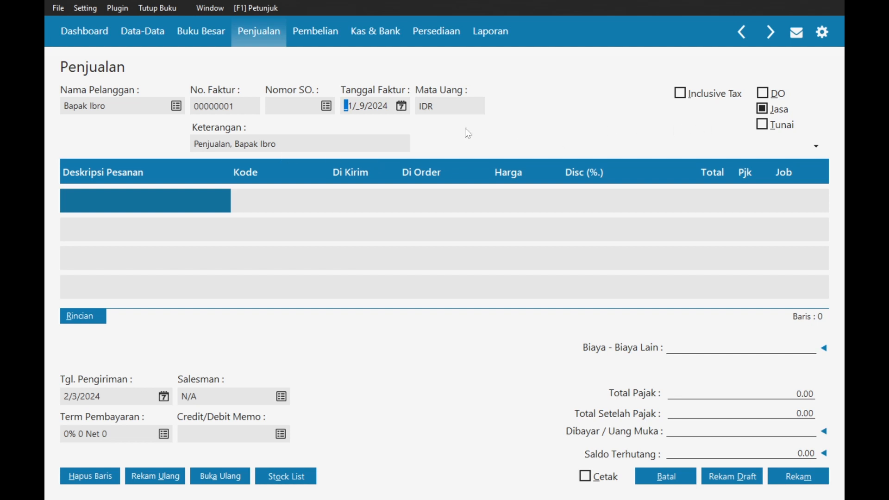
key("alt+Tab")
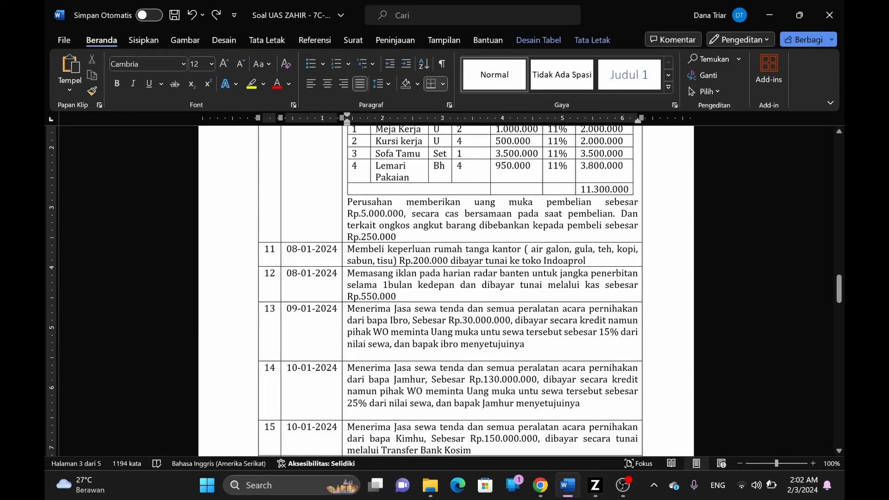
key("alt+Tab")
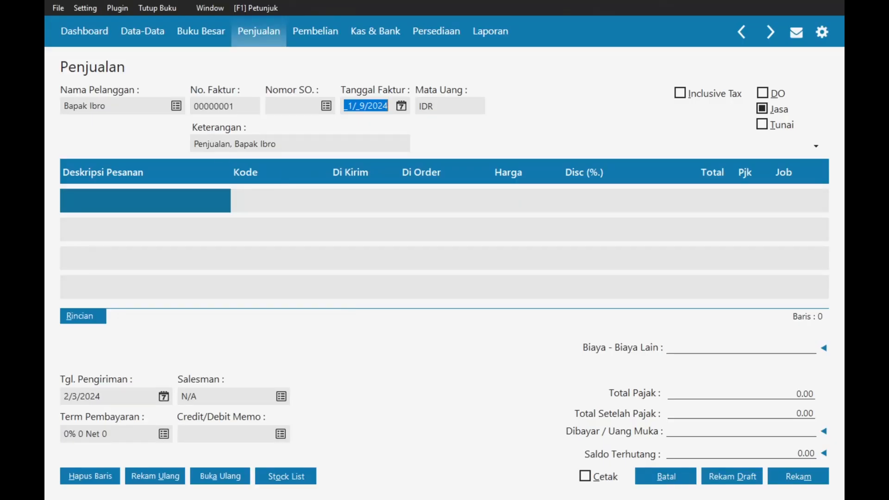
- Replace 'Penjualan' in the memo with 'Menerima Pendapatan Jasa WO dari'
left_click_drag(194, 144, 231, 144)
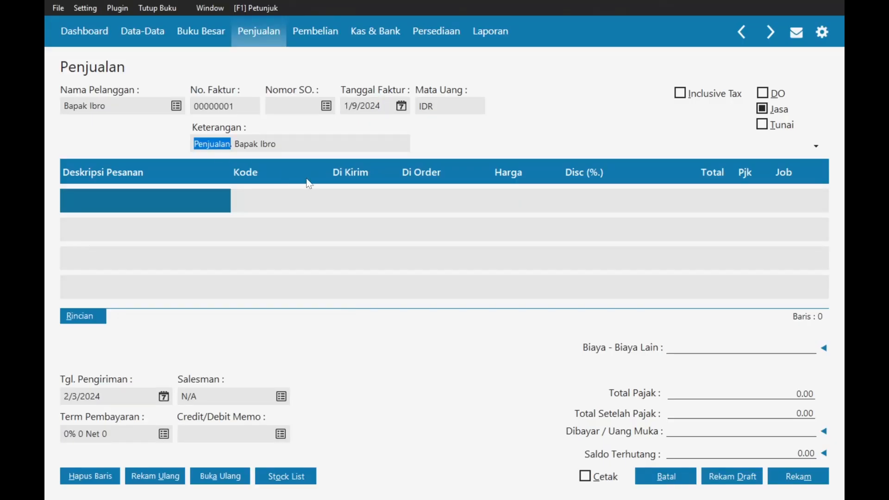
key("BackSpace")
- Complete the memo 'Menerima Pendapatan Jasa WO dari' and add a 'Sewa Tenda dan Alat Wedding' item line
type("Mene")
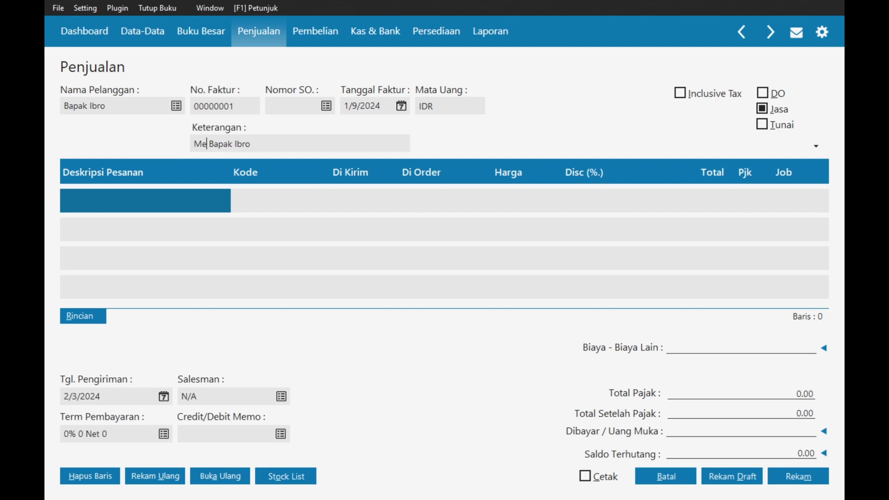
type("rima Pendapa")
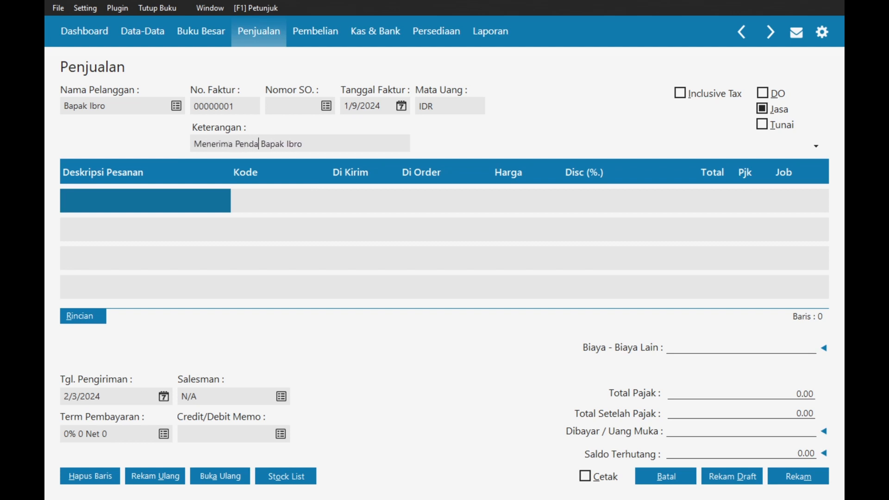
type("tan Jasa WO dari")
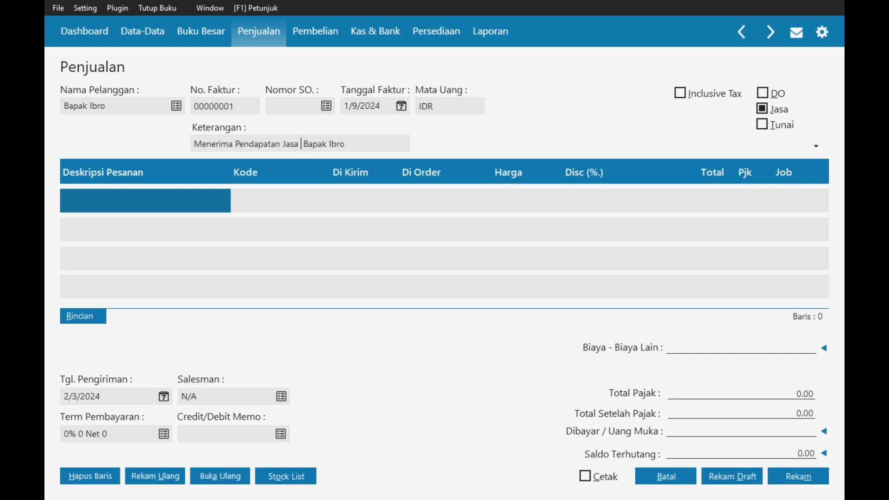
- Complete the memo 'Menerima Pendapatan Jasa WO dari' and add a 'Sewa Tenda dan Alat Wedding' item line
type(" WO dari")
key("ctrl+shift+Left")
key("ctrl+shift+Left")
key("ctrl+shift+Left")
key("ctrl+shift+Left")
key("ctrl+shift+Left")
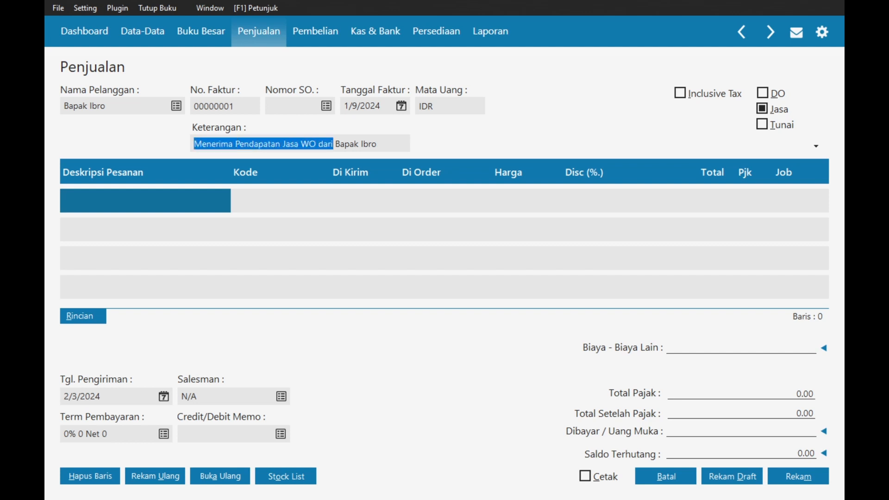
left_click(257, 226)
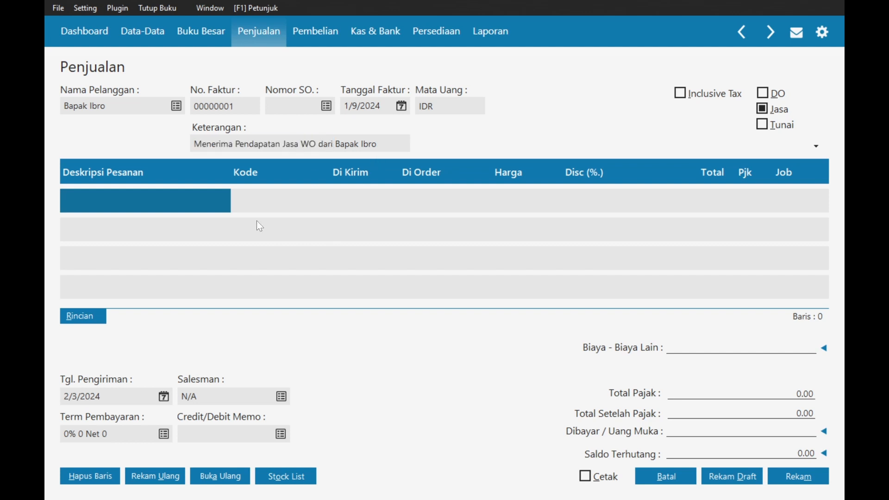
left_click(146, 200)
type("Se")
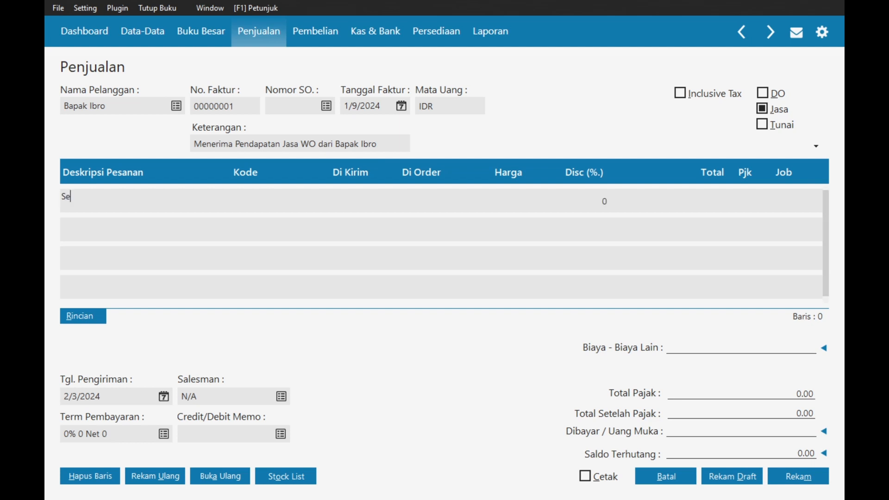
type("wa Tenda dan Alat Wedd")
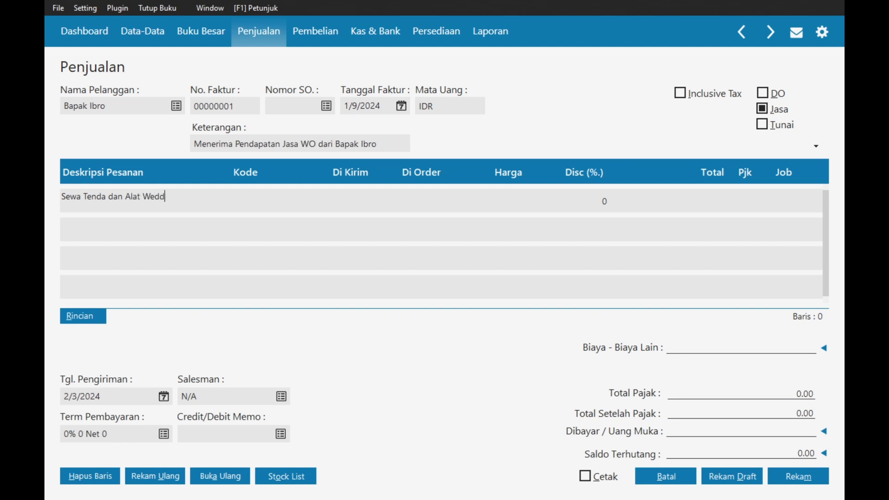
type("ing")
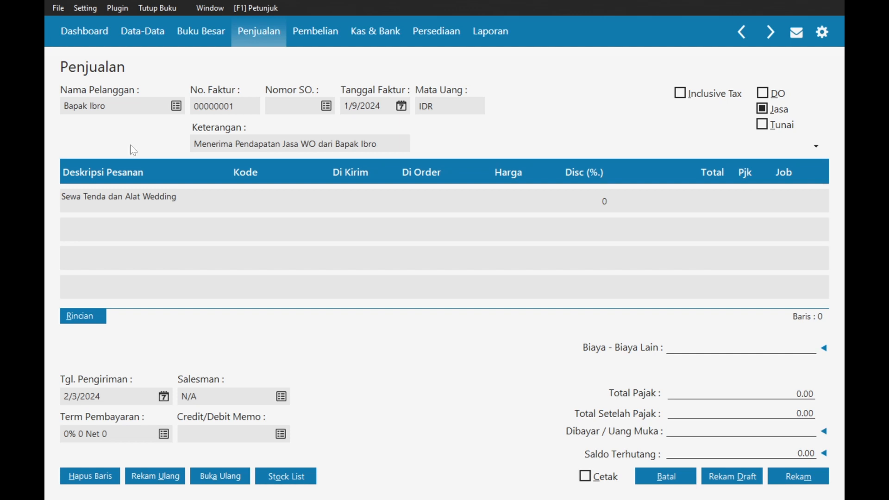
key("Tab")
key("Return")
scroll(324, 216, "down", 7)
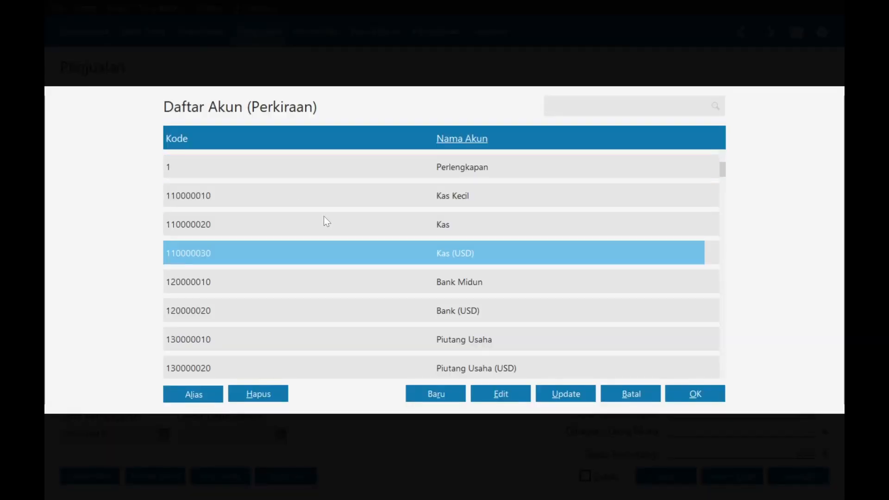
- Rename account Pendapatan Jasa # 1 to 'Pendapatan Jasa Sewa WO' and assign it to the line
type("pwnd")
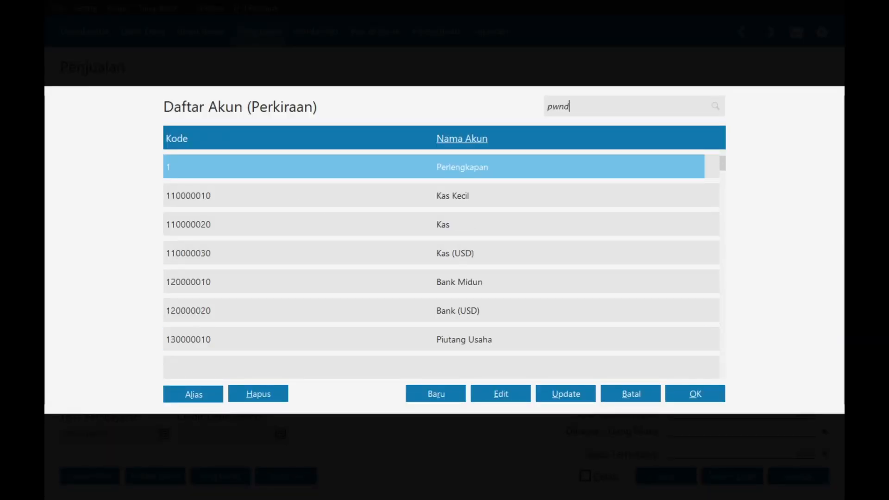
key("BackSpace")
key("BackSpace")
key("BackSpace")
type("enda")
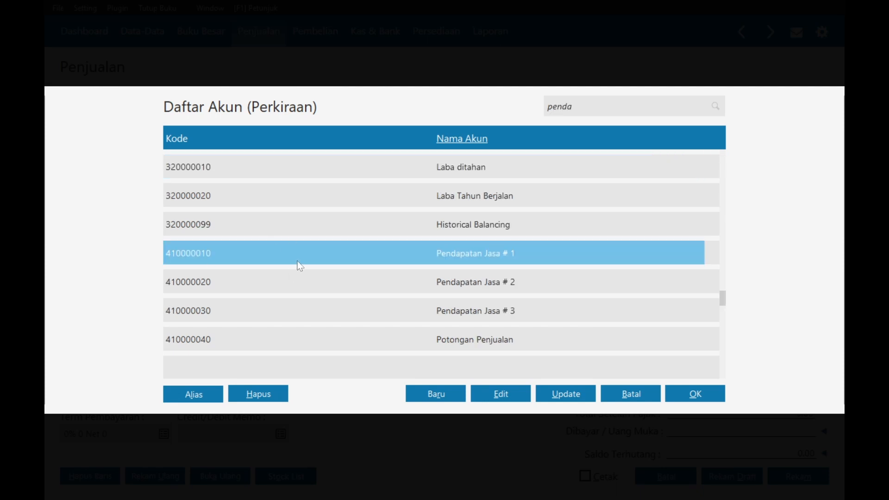
left_click(507, 392)
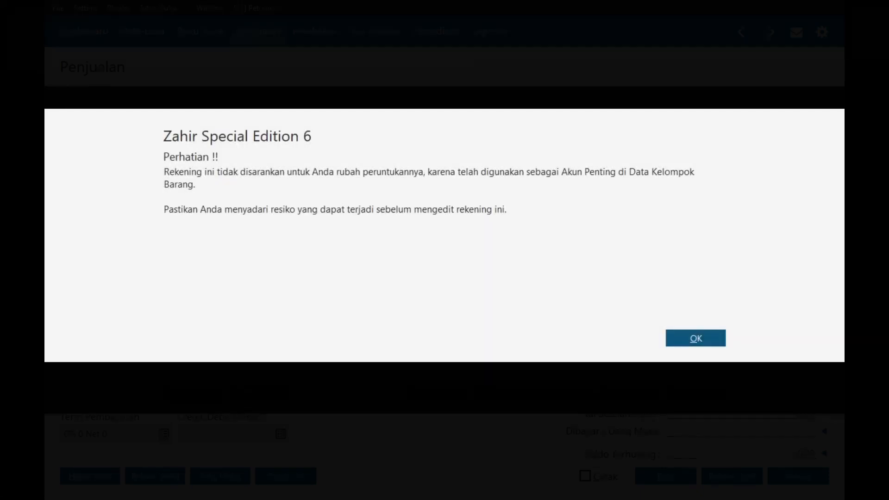
left_click(710, 338)
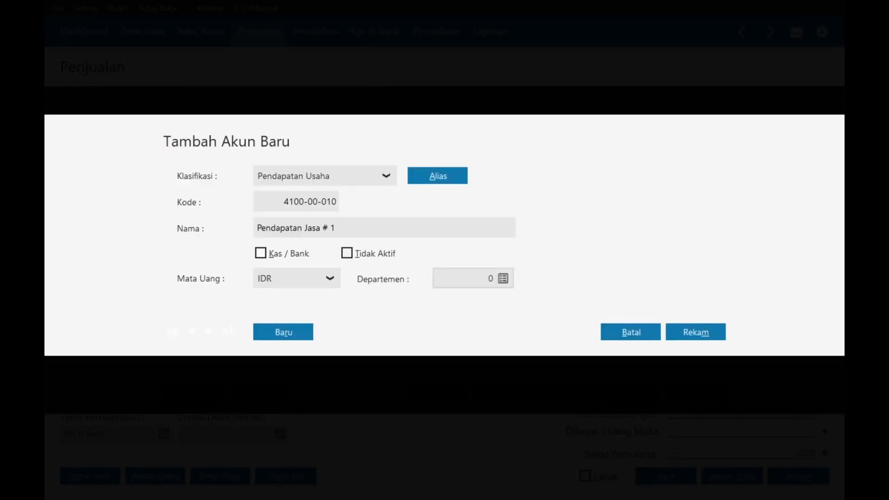
key("shift+Left")
key("shift+Left")
key("shift+Left")
type("Sewa WO")
left_click(690, 332)
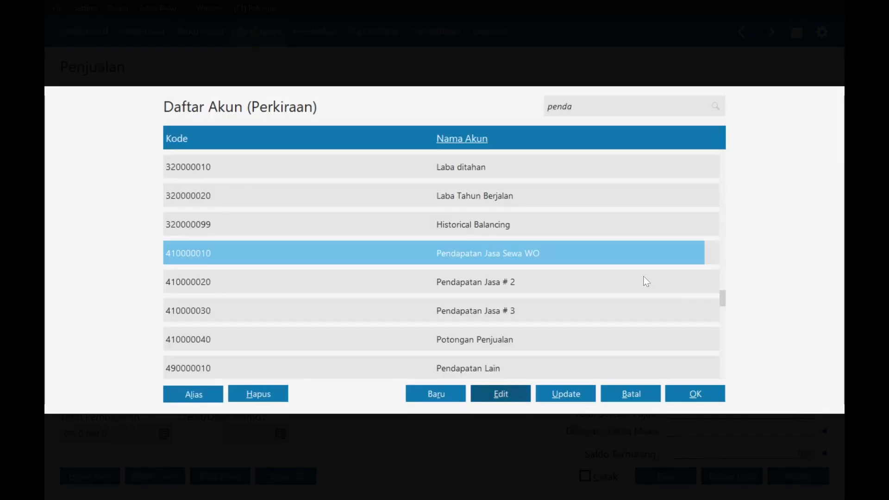
double_click(497, 255)
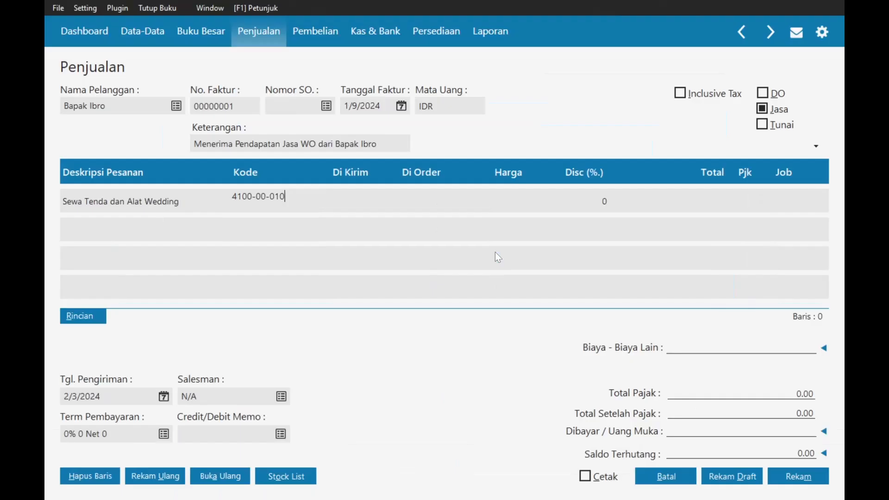
- Enter quantity 1 and price 30,000,000 with PPN tax on the line
left_click(352, 198)
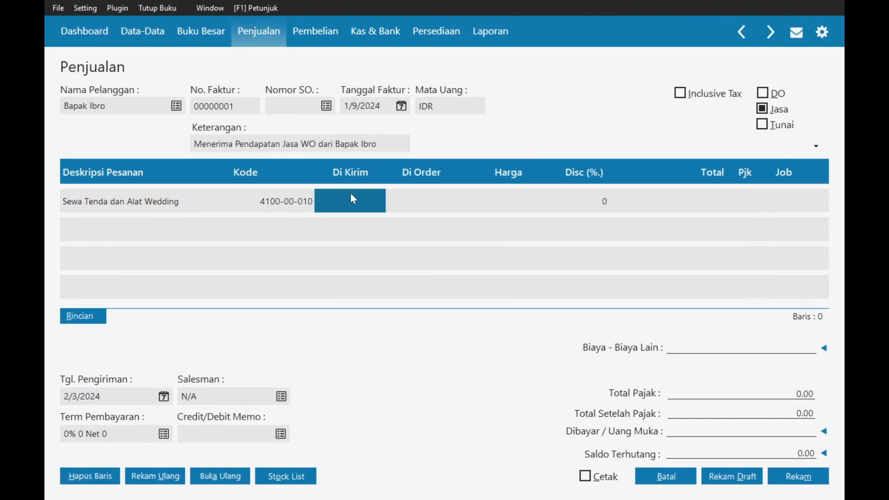
type("1")
key("Return")
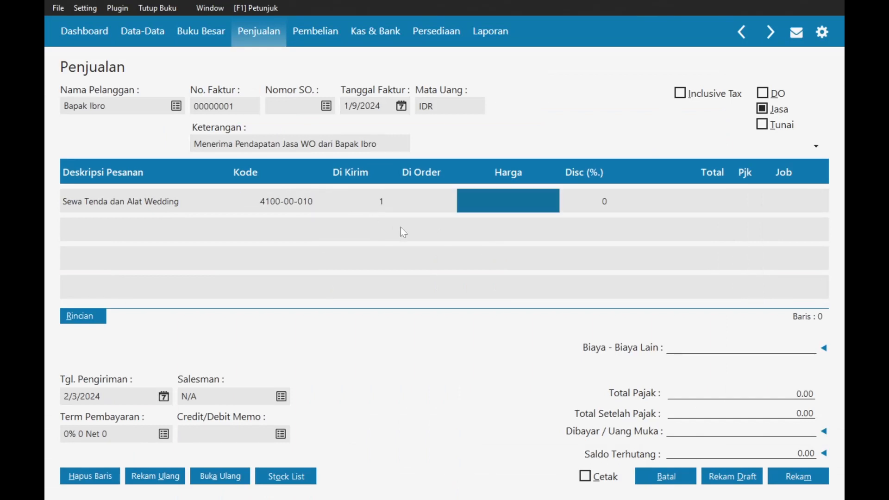
key("alt+Tab")
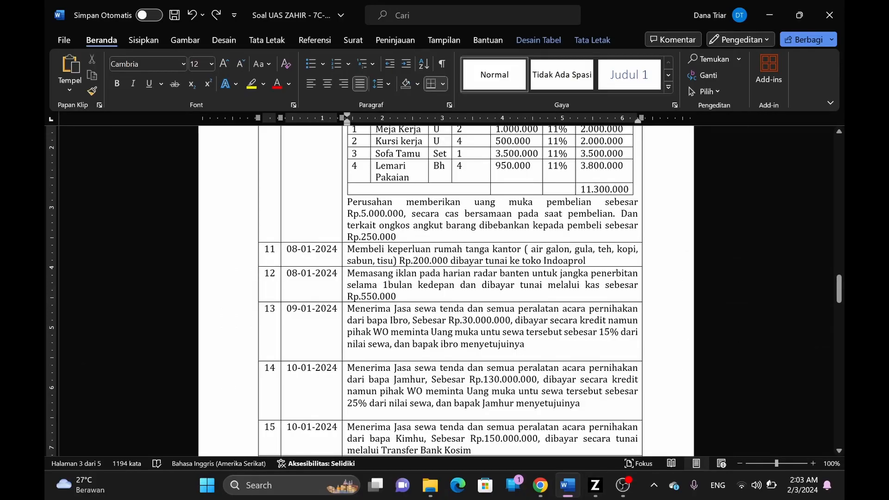
key("alt+Tab")
type("30,000,00")
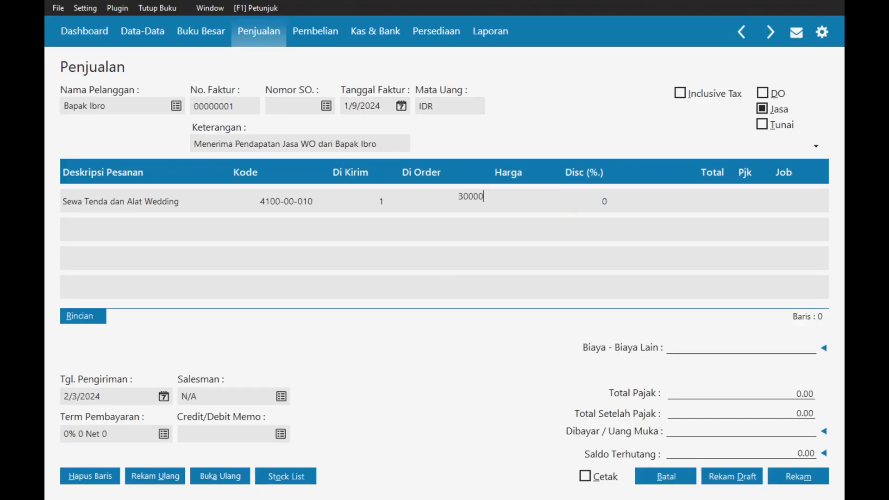
type("00")
key("Return")
key("Return")
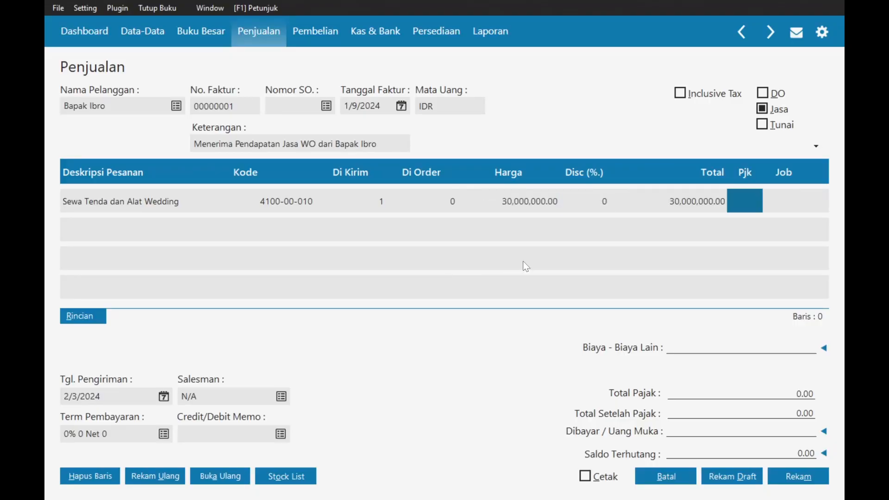
key("Return")
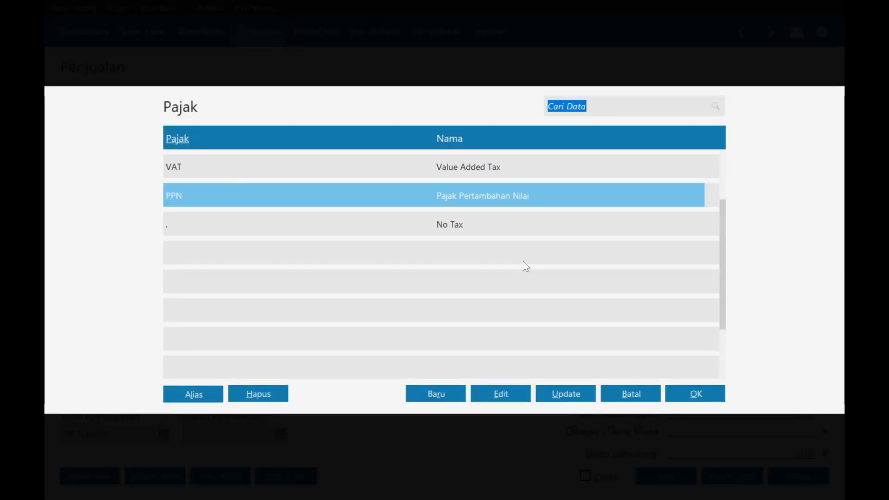
key("Return")
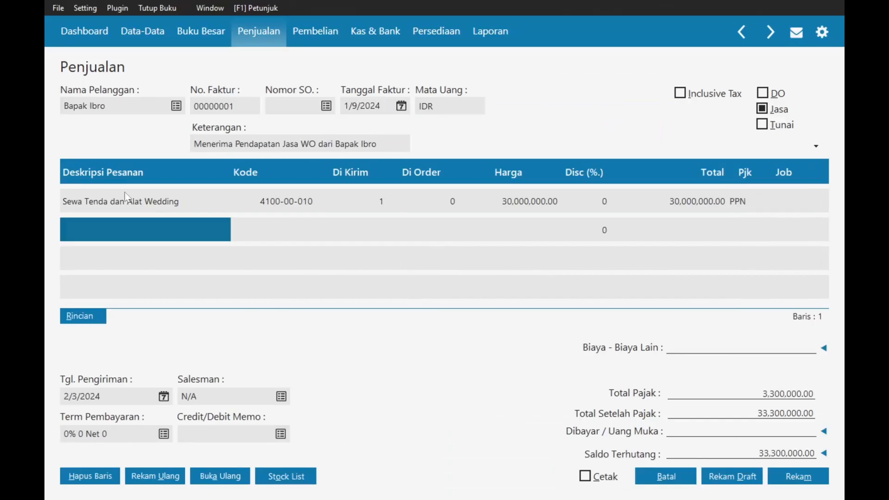
- Set delivery date 1/9/2024 and payment terms 2% 10 Net 30
left_click(164, 396)
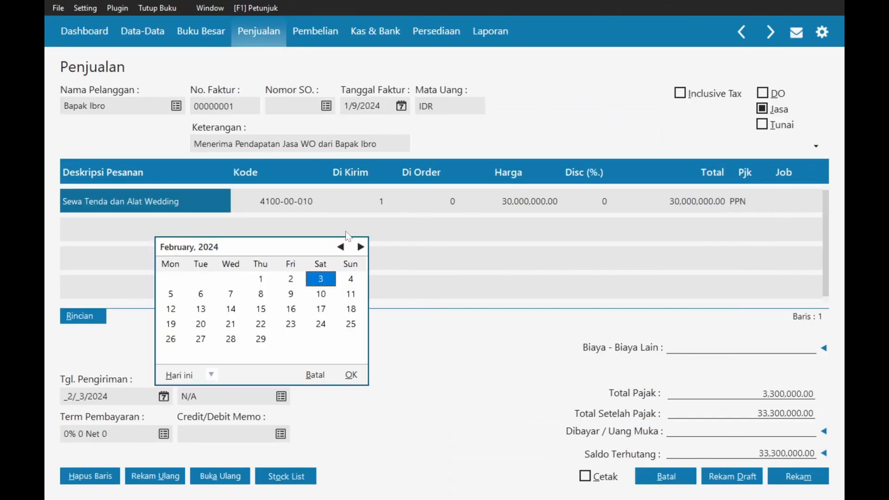
left_click(340, 247)
double_click(199, 295)
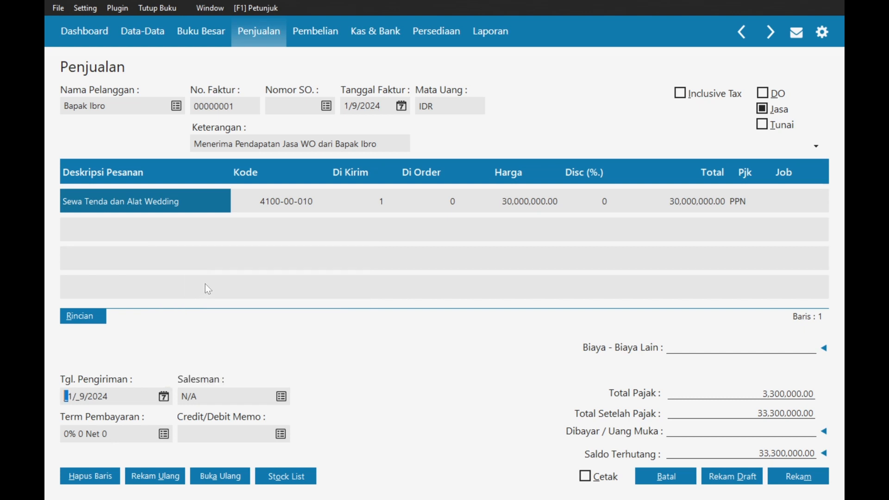
left_click(164, 434)
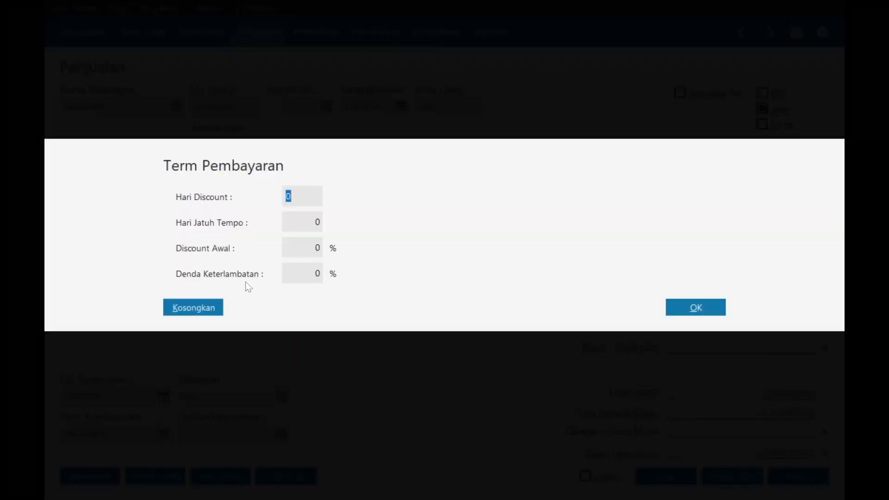
type("10")
key("Tab")
type("30")
key("Tab")
type("2")
left_click(701, 309)
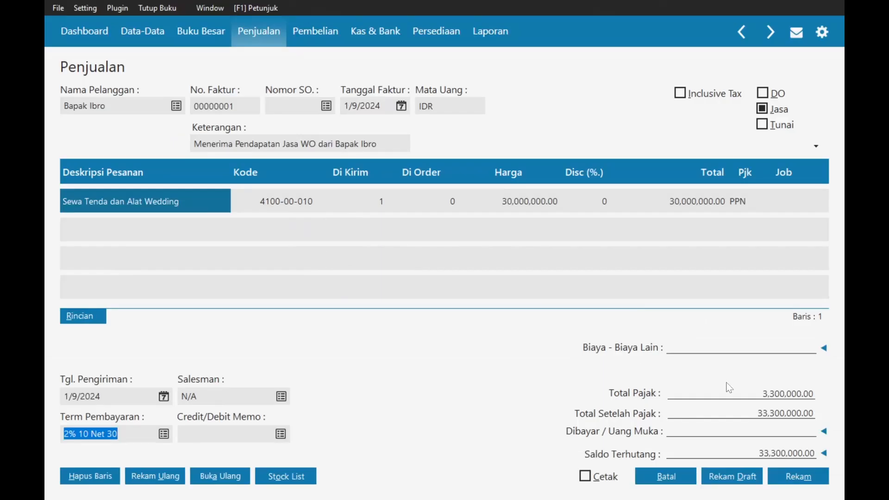
- Bring up the customer's available down payments for the invoice
key("alt+Tab")
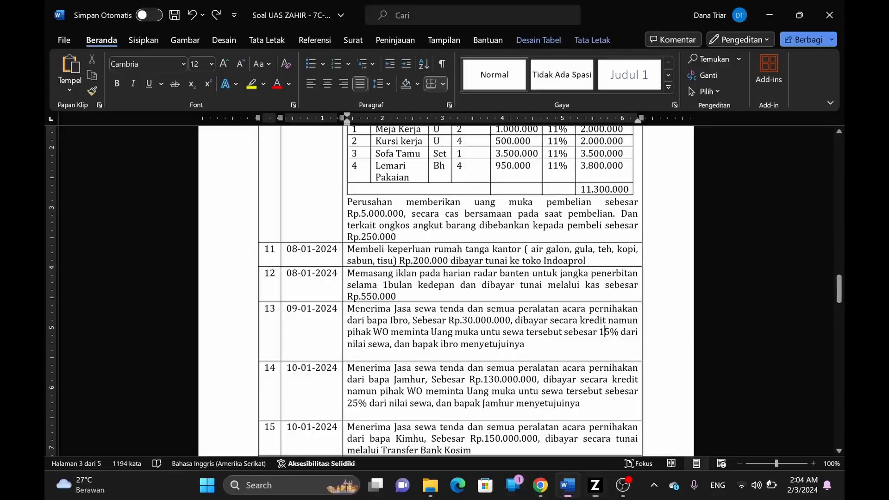
scroll(449, 291, "down", 1)
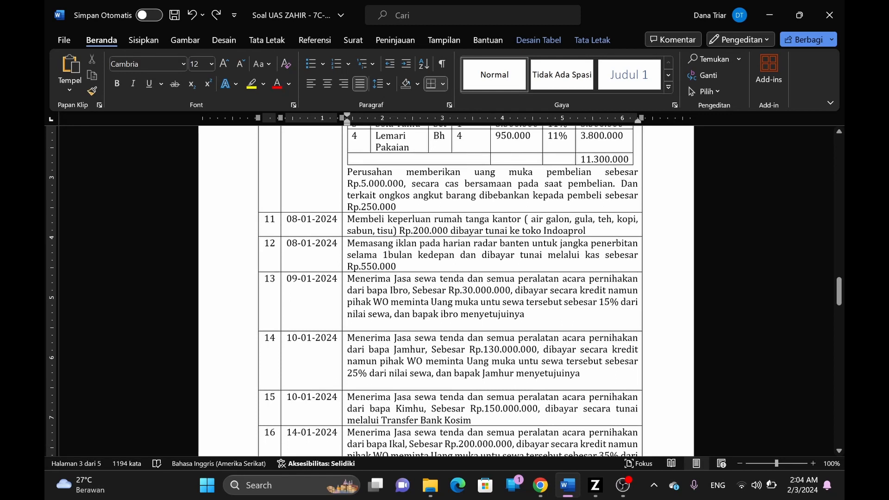
left_click_drag(349, 279, 457, 315)
left_click(512, 315)
key("alt+Tab")
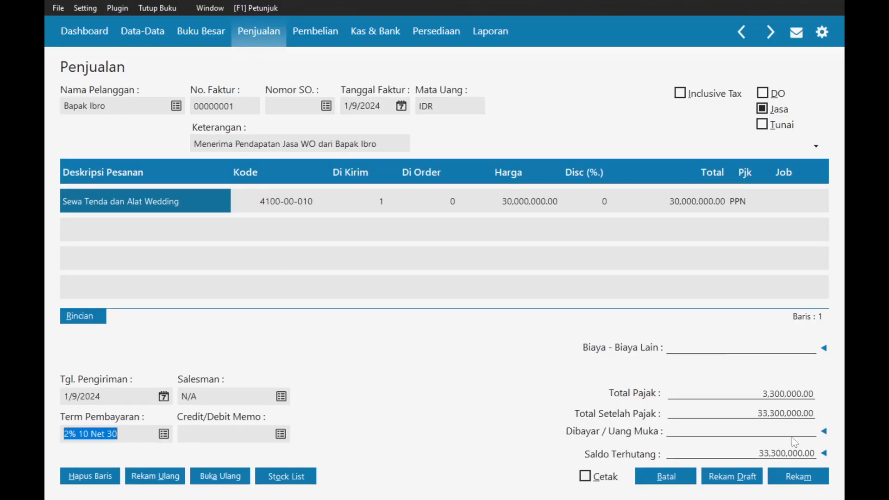
left_click(824, 431)
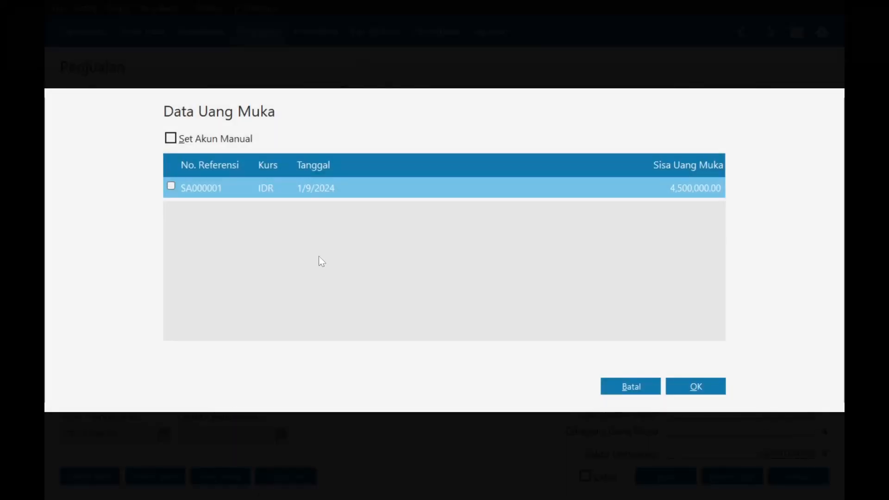
- Tick and apply the customer's only available down payment to the invoice
left_click(170, 186)
left_click(696, 386)
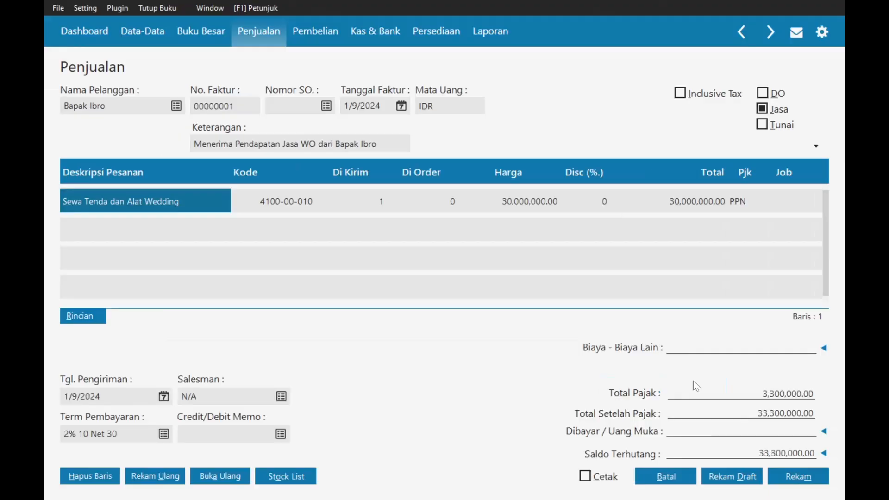
left_click(748, 453)
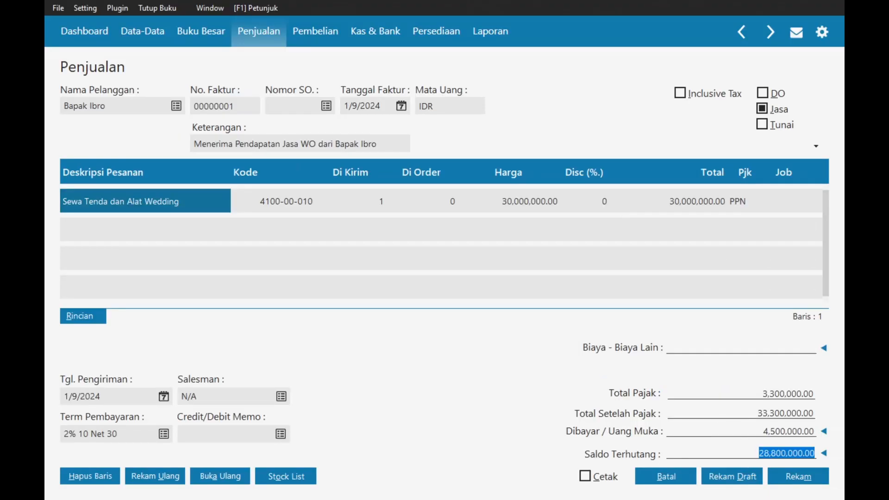
key("alt+Tab")
scroll(450, 291, "up", 1)
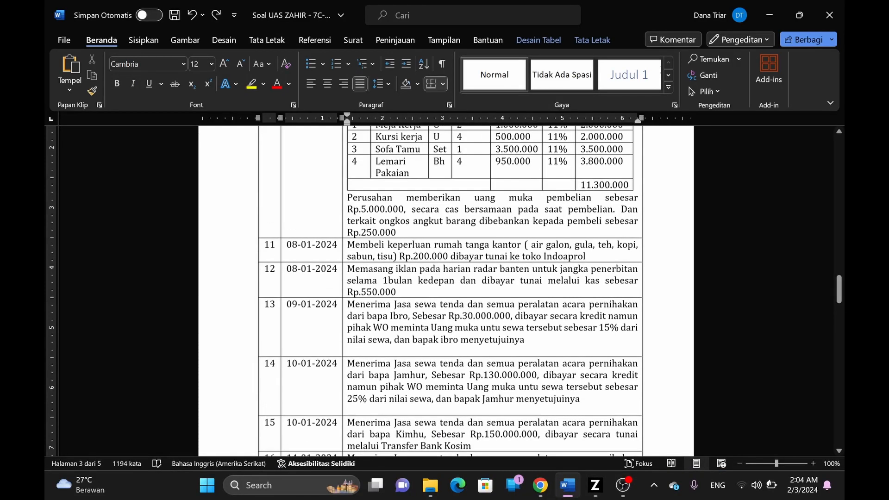
scroll(449, 290, "up", 1)
scroll(449, 291, "down", 1)
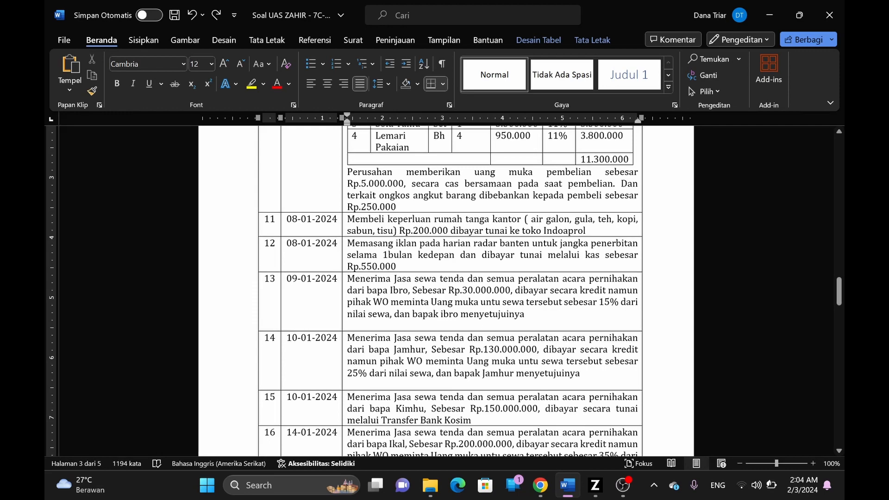
scroll(449, 291, "down", 1)
key("alt+Tab")
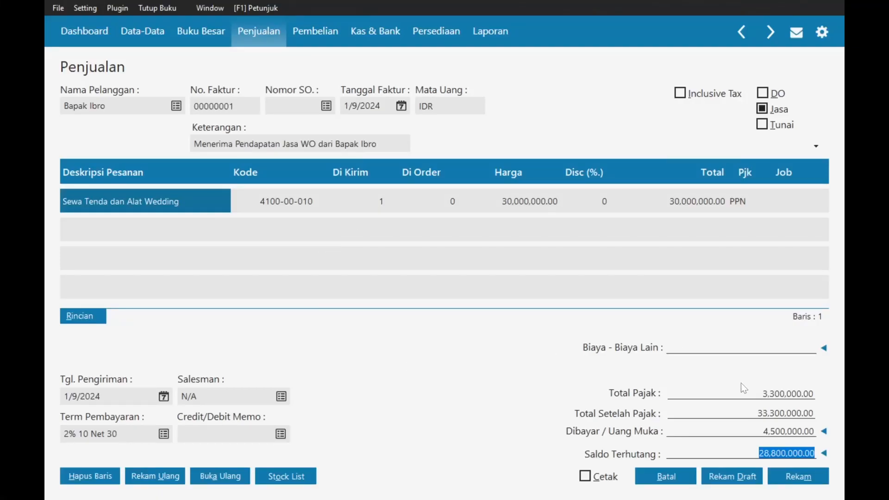
- Save the invoice, dismiss the new blank invoice, and return to the Penjualan menu
left_click(794, 476)
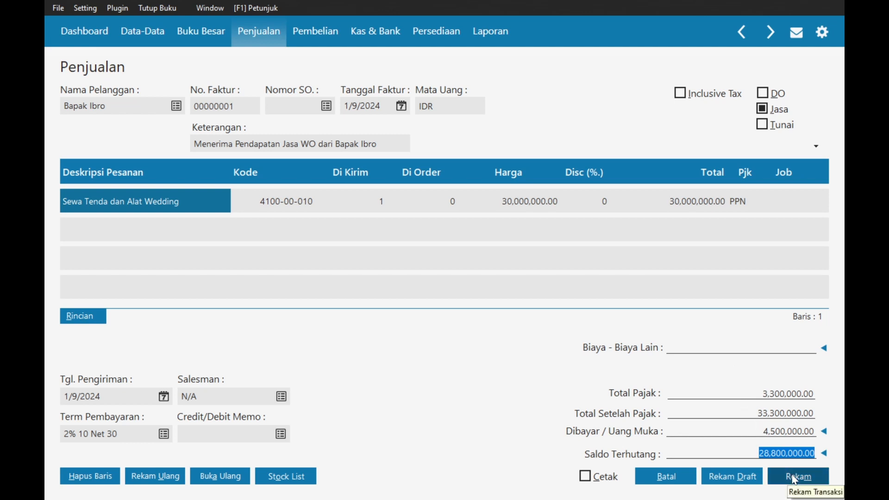
left_click(664, 475)
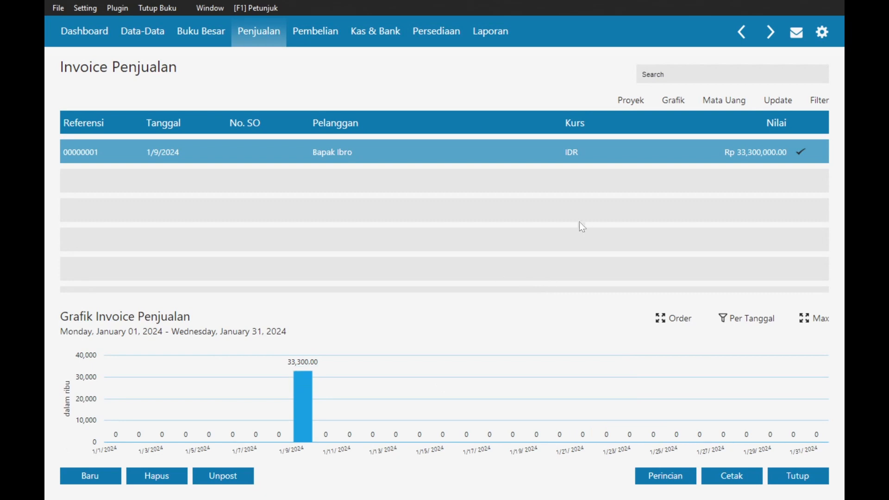
key("alt+Tab")
scroll(421, 290, "down", 2)
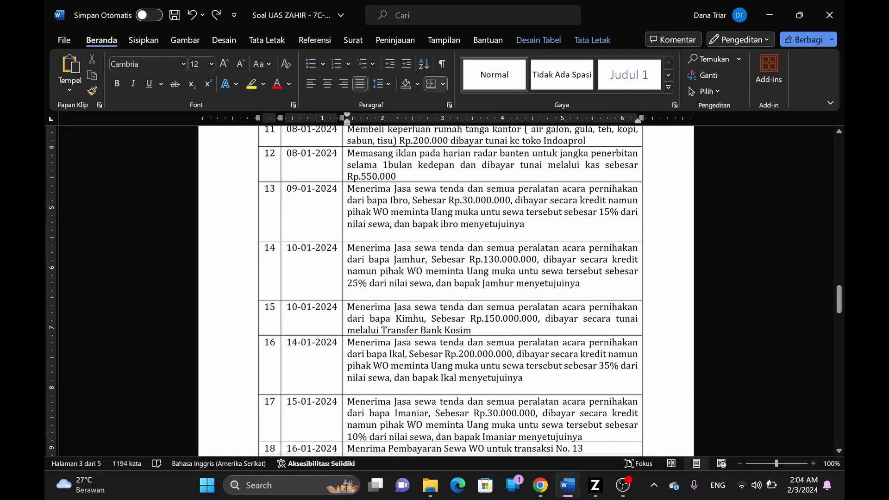
key("alt+Tab")
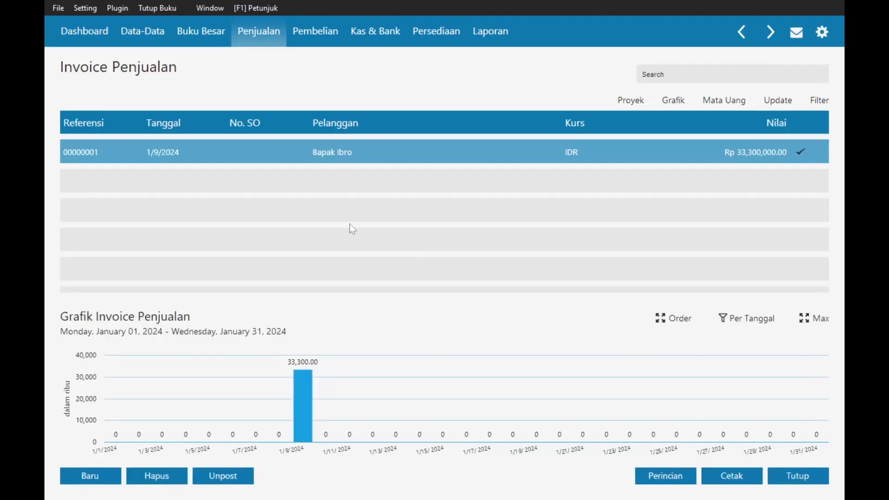
left_click(264, 42)
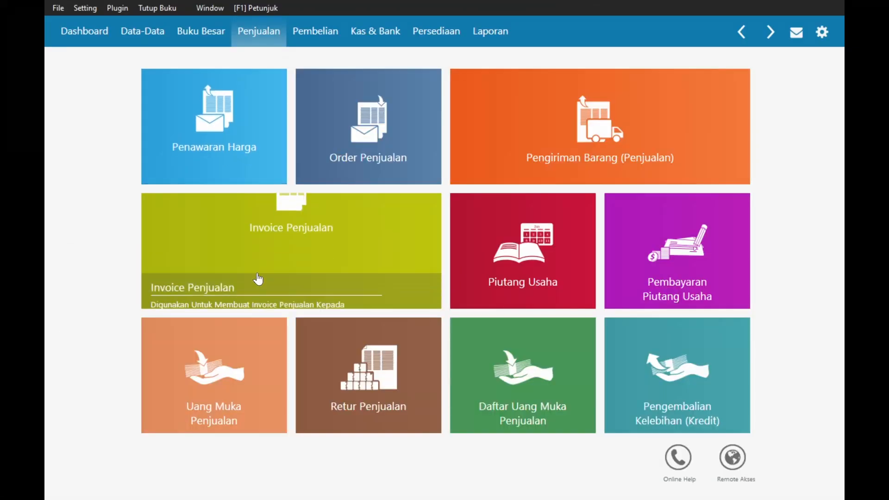
- Start a new sales down payment received into Bank Midun
left_click(236, 356)
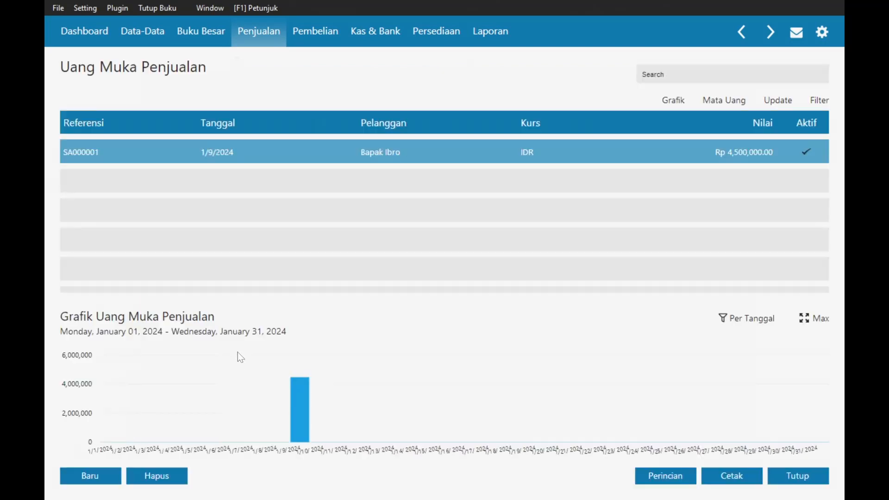
left_click(103, 477)
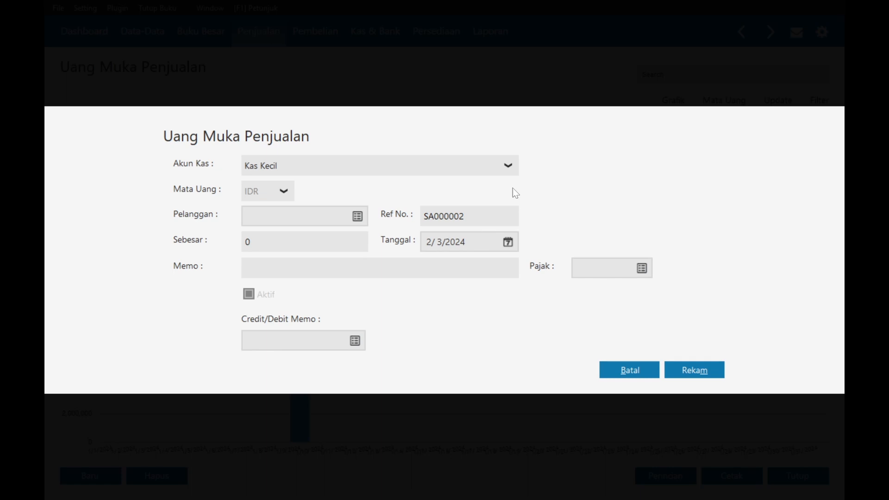
left_click(354, 164)
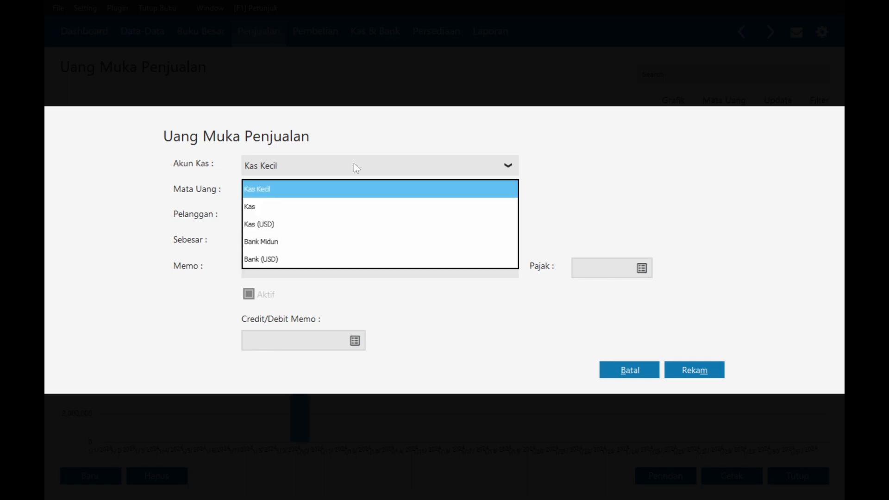
left_click(274, 240)
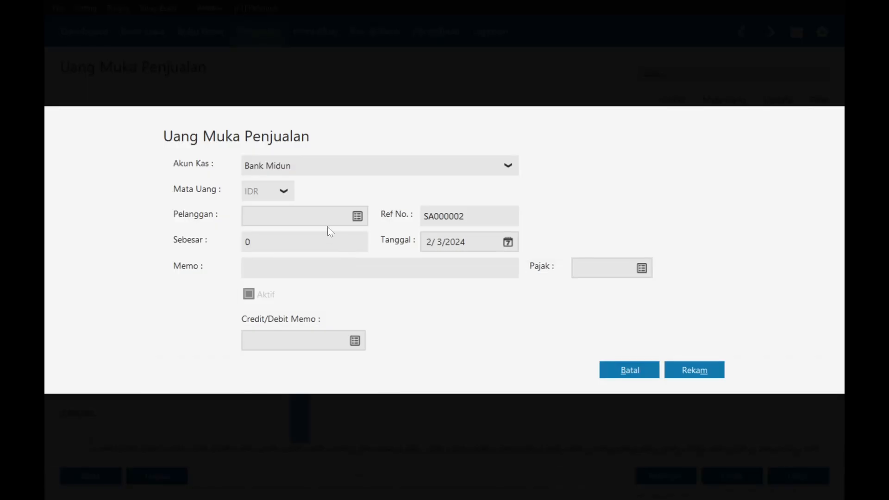
- Create a new customer record by name and select it for the down payment
left_click(358, 216)
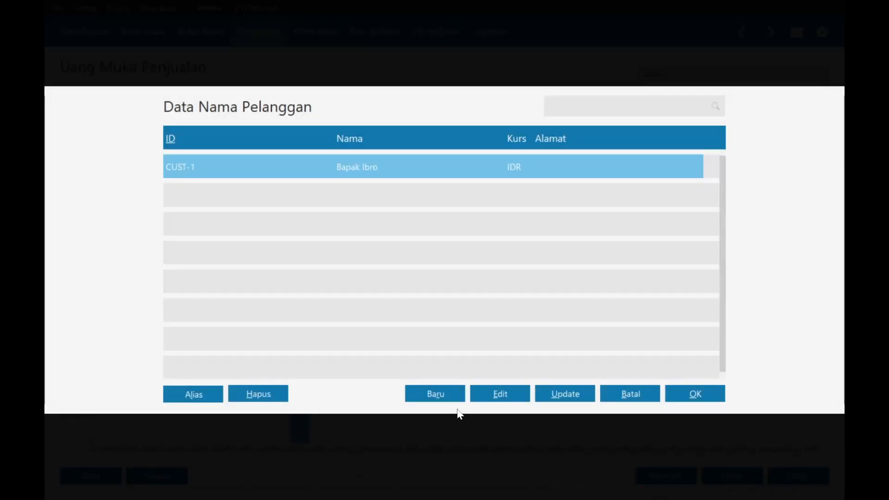
left_click(431, 394)
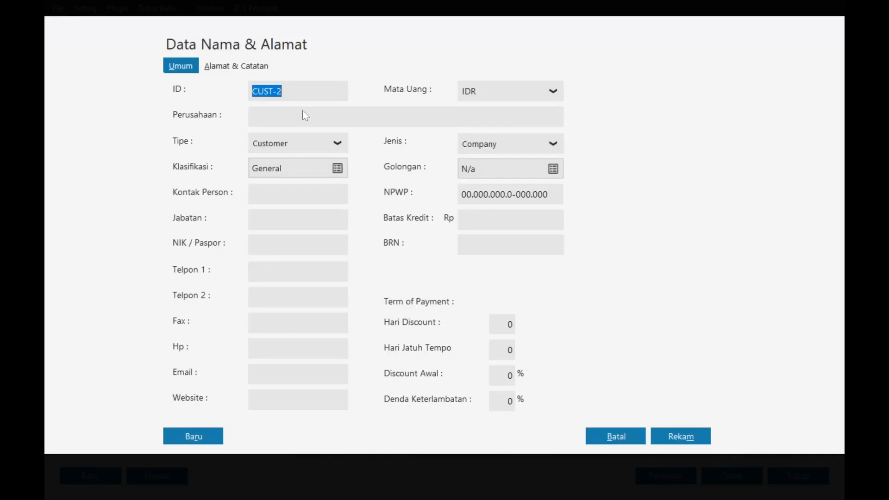
left_click(305, 115)
key("alt+Tab")
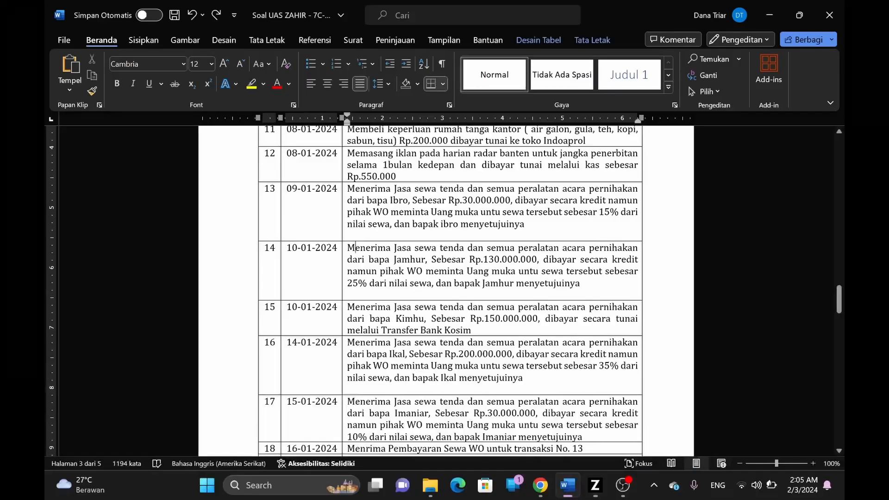
key("alt+Tab")
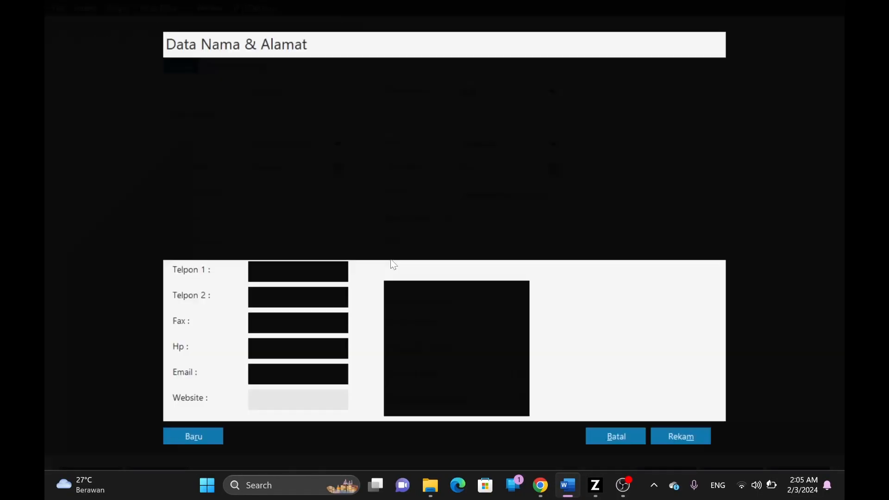
type("Bapak")
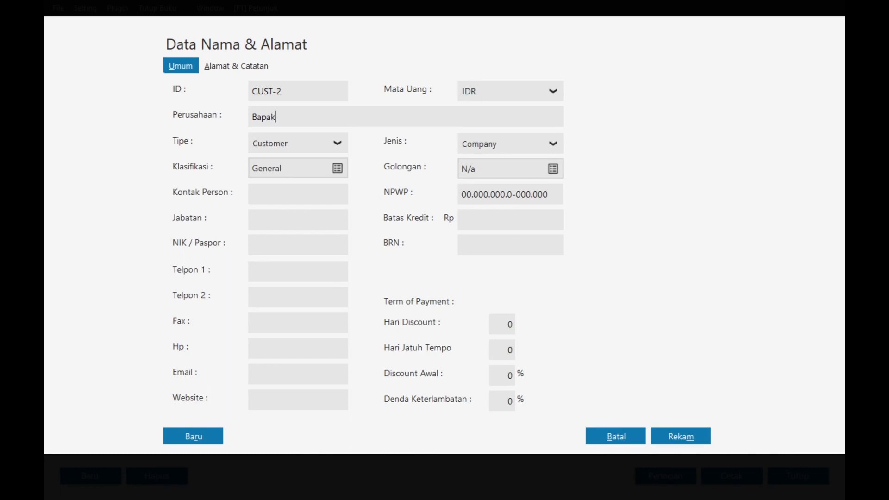
type(" Jamhur")
left_click(690, 440)
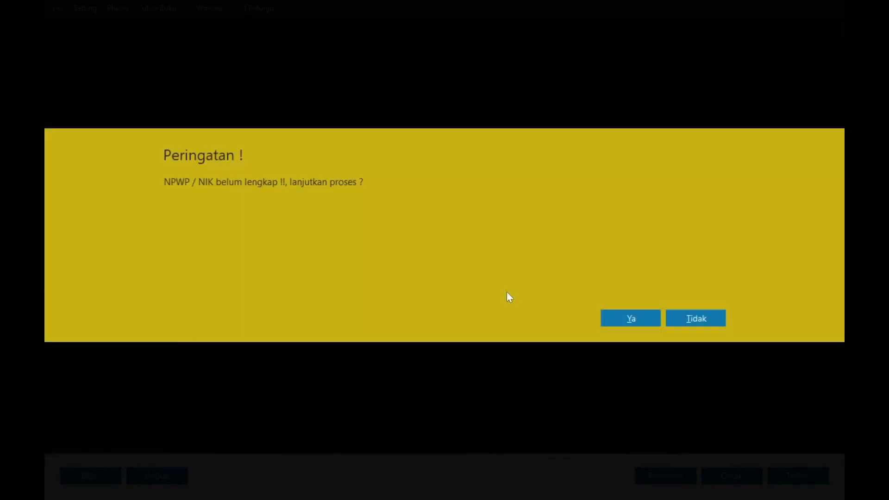
left_click(632, 318)
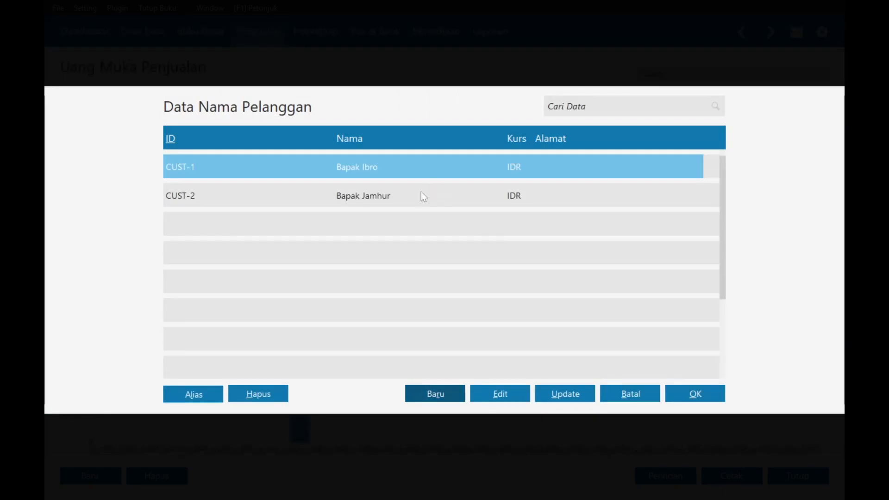
double_click(421, 195)
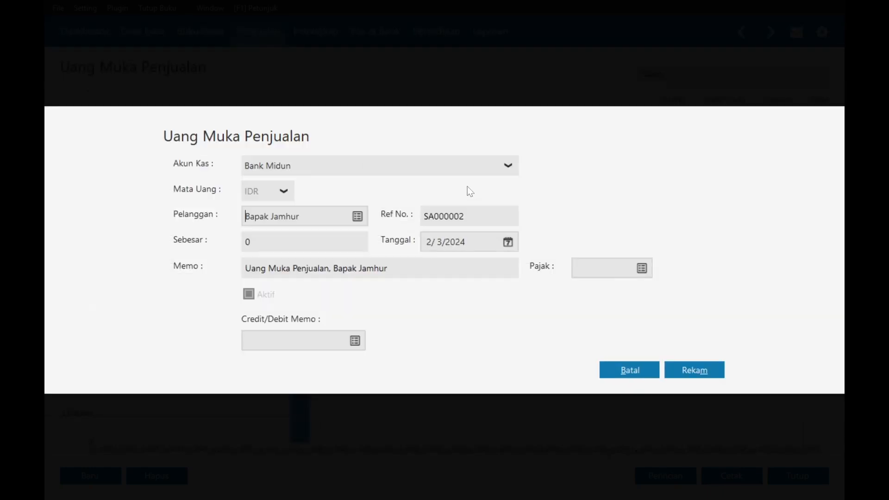
- Date the down payment 1/10/2024
left_click(508, 243)
left_click(680, 268)
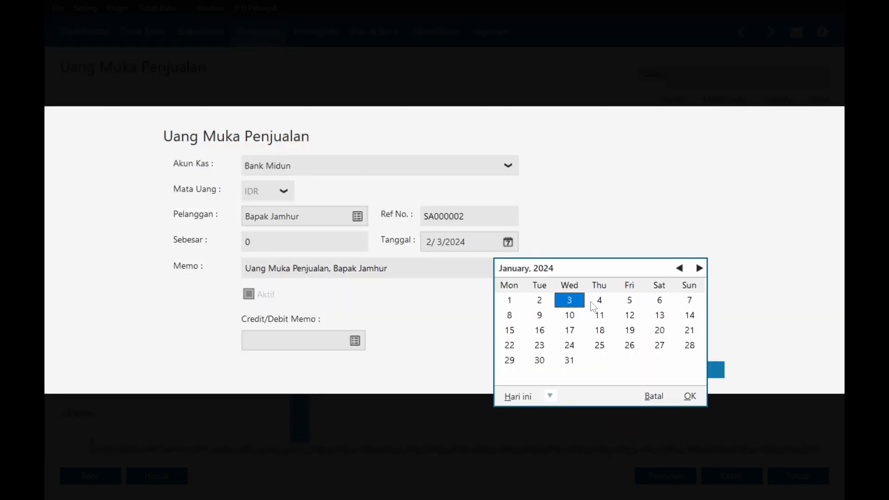
left_click(569, 315)
left_click(690, 396)
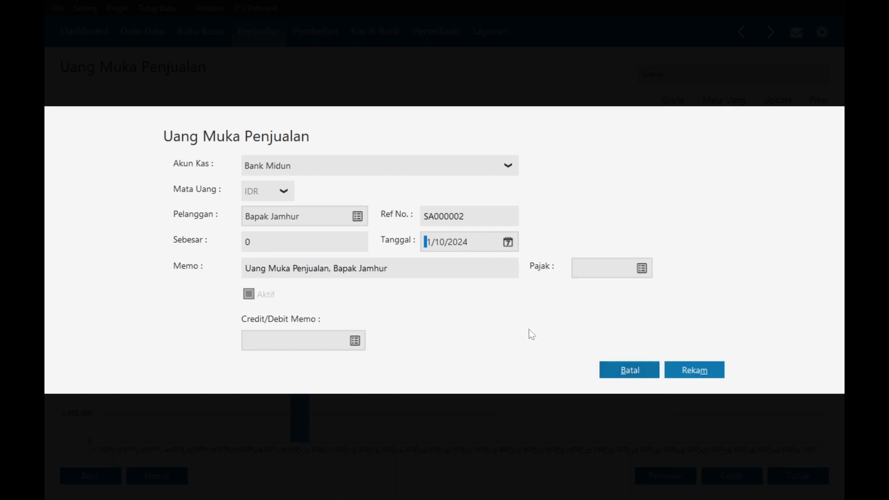
key("alt+Tab")
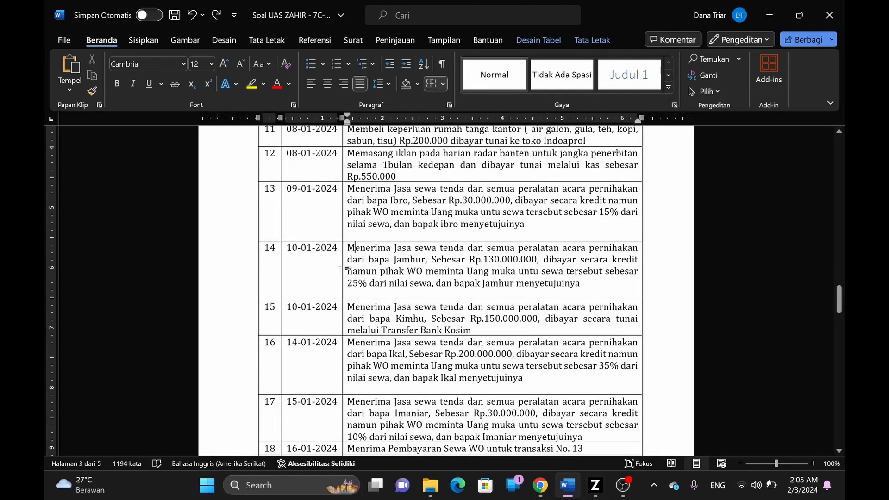
key("alt+Tab")
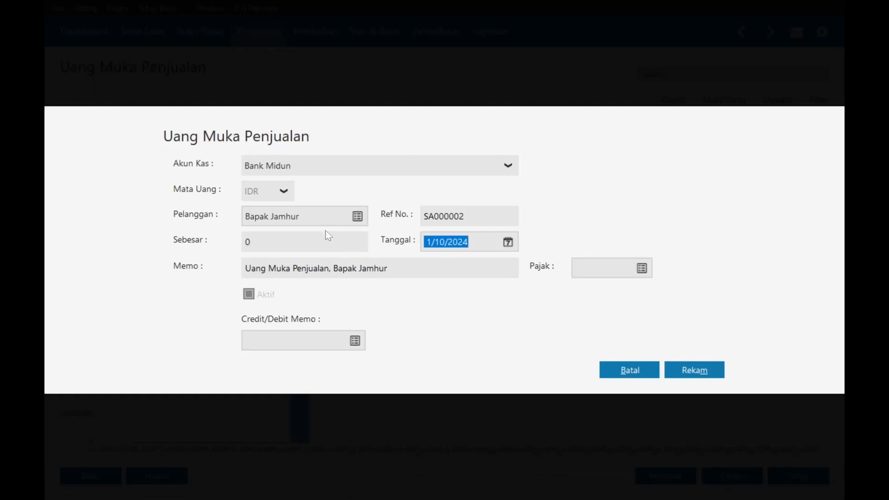
- Enter the 32,500,000 amount and save the down payment
left_click(319, 241)
key("alt+Tab")
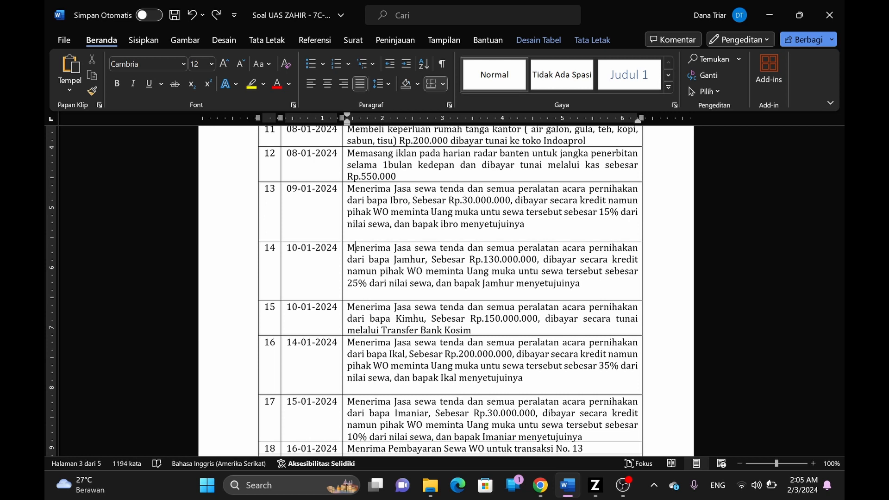
key("alt+Tab")
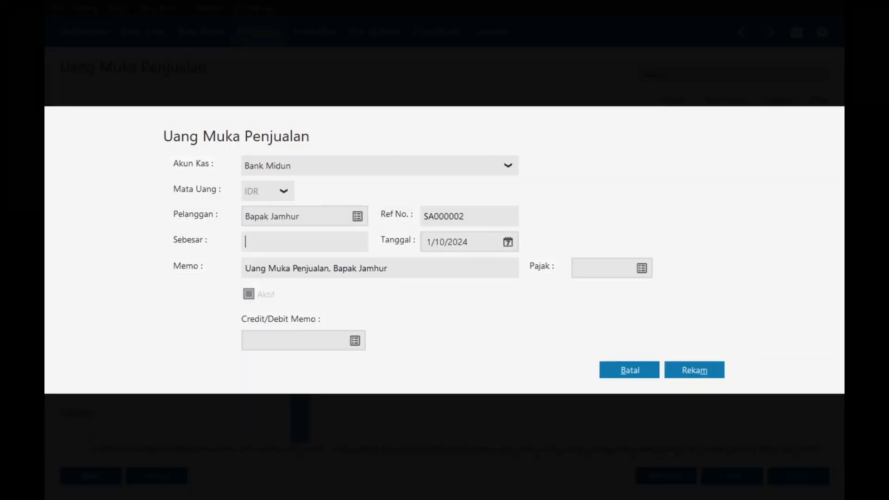
type("325000")
key("BackSpace")
key("BackSpace")
type("00,00")
key("Tab")
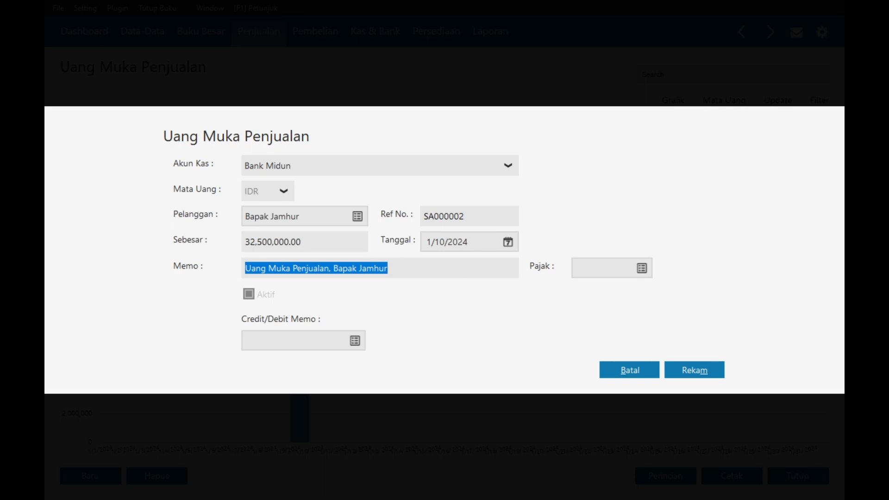
key("End")
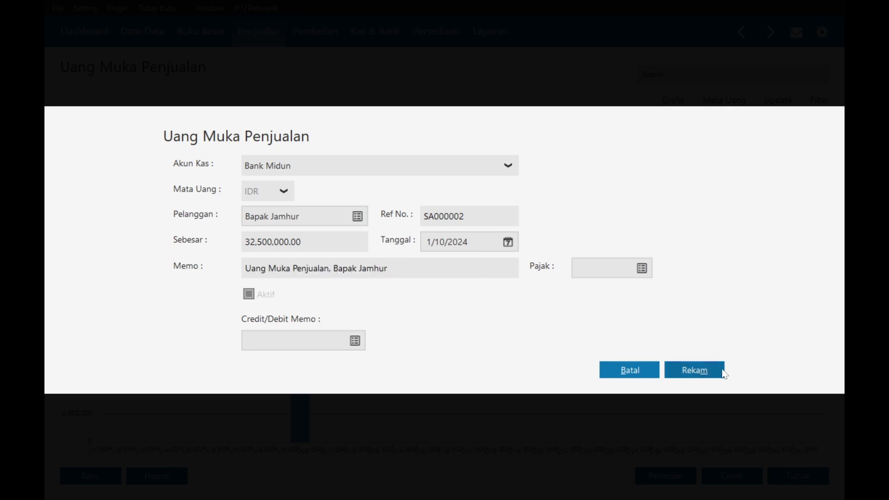
left_click(710, 375)
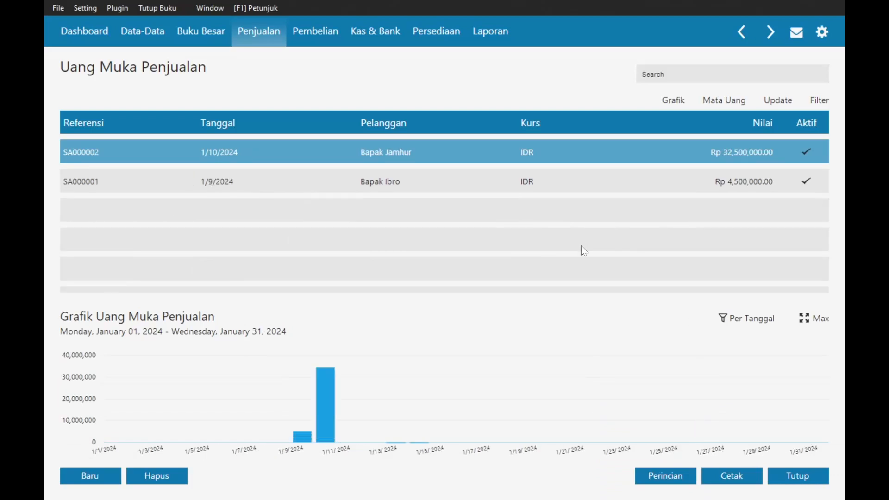
- Start a new sales invoice for the down-payment customer
left_click(252, 33)
left_click(292, 246)
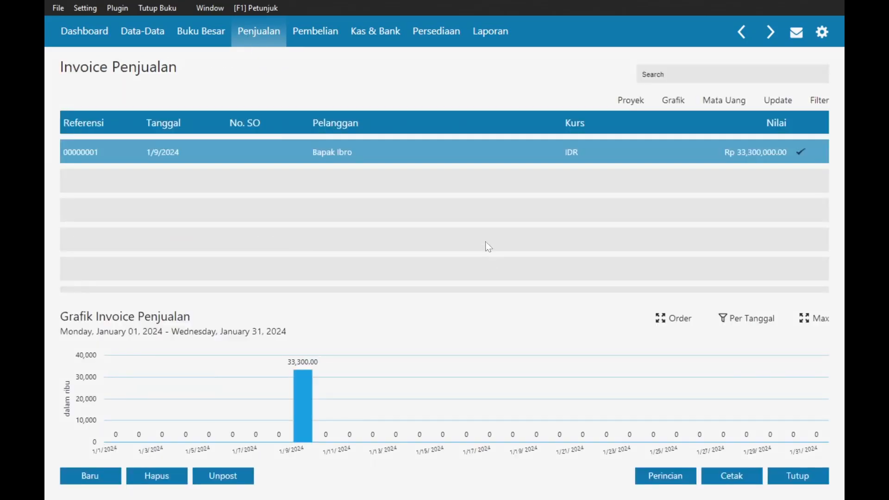
left_click(70, 473)
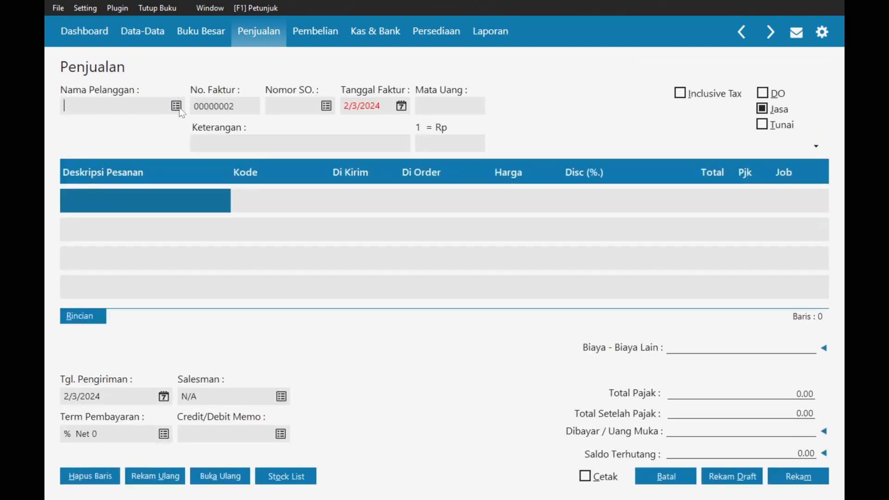
left_click(177, 106)
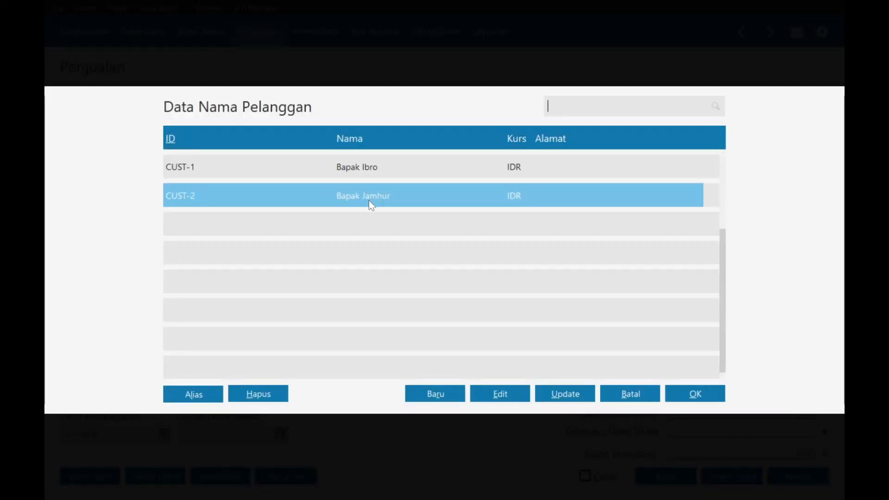
double_click(369, 200)
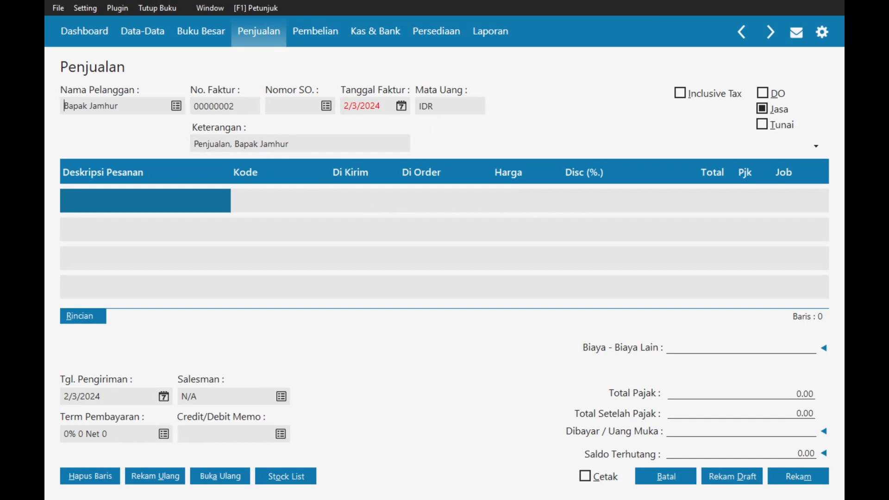
- Paste the WO service-income memo and date the invoice 1/10/2024
left_click(194, 144)
left_click_drag(194, 144, 235, 144)
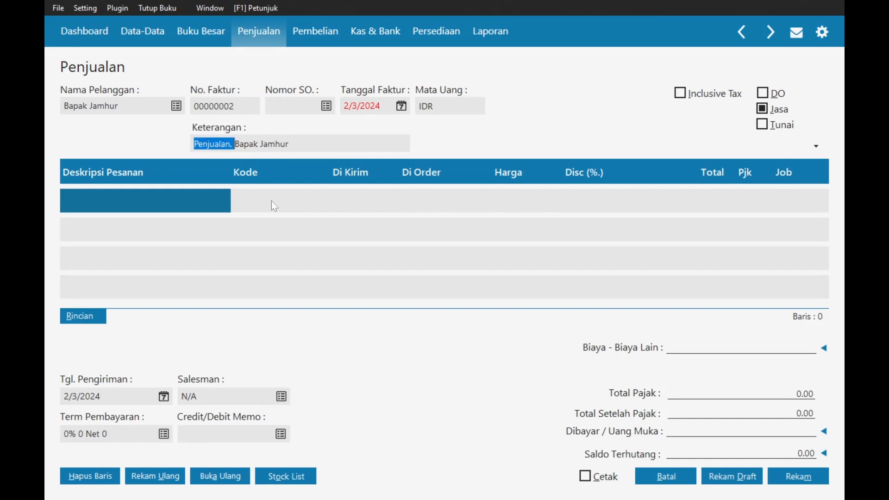
type("Menerima Pendapatan Jasa WO dari")
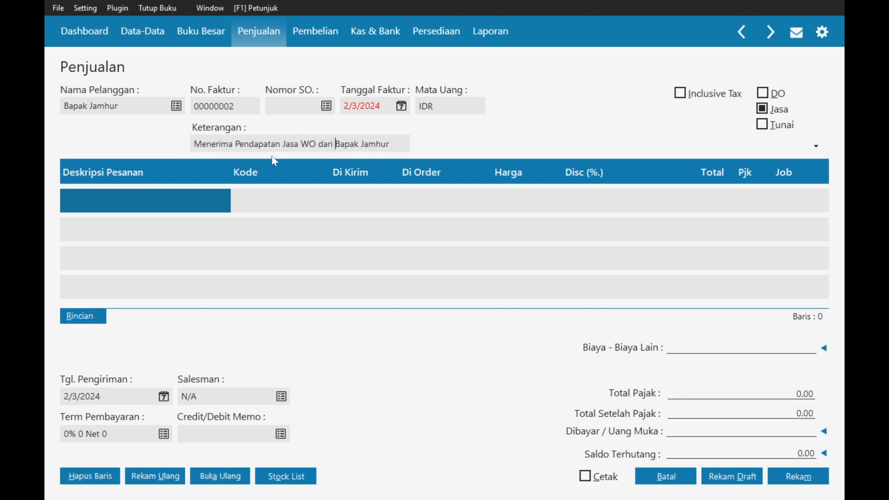
left_click(401, 106)
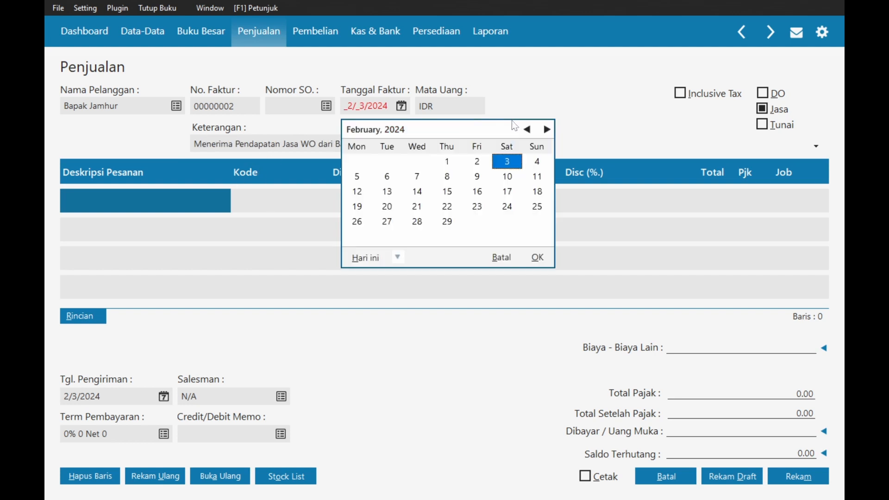
left_click(527, 130)
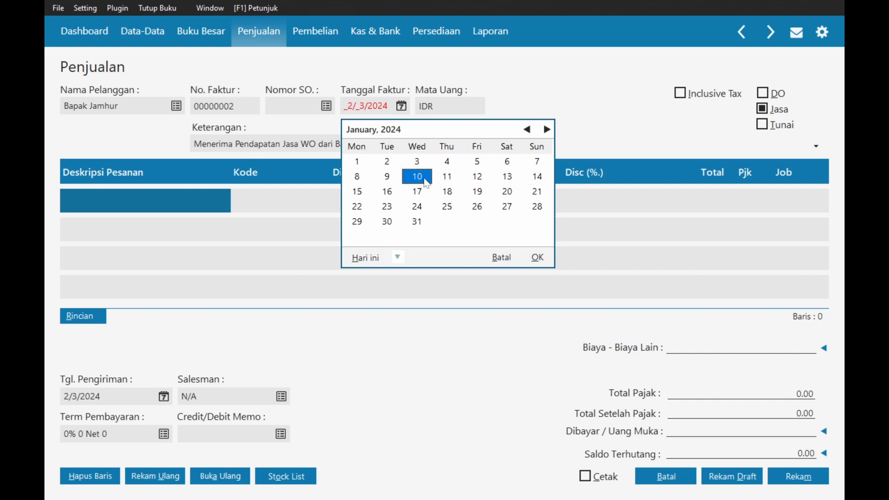
left_click(539, 256)
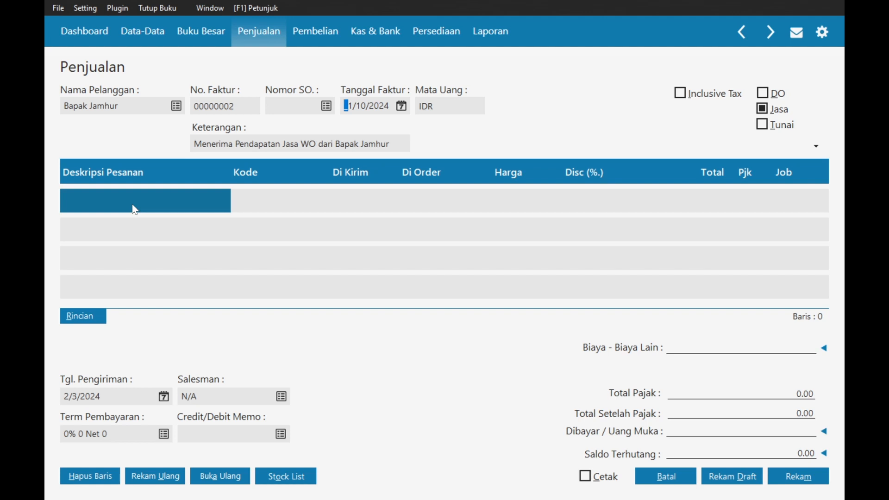
left_click(164, 207)
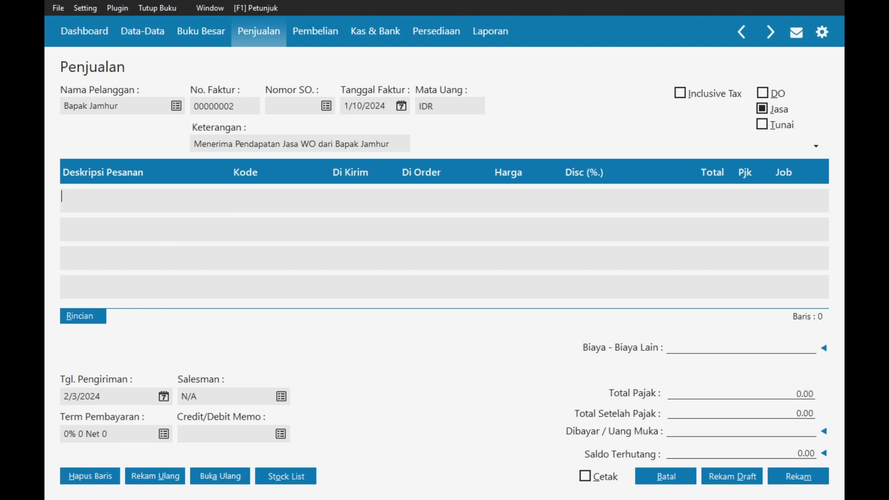
- Add a 'Sewa Tenda dan Alat Wedding' line coded to Pendapatan Jasa Sewa WO
type("Sewa Tenda dan Alat Wedding")
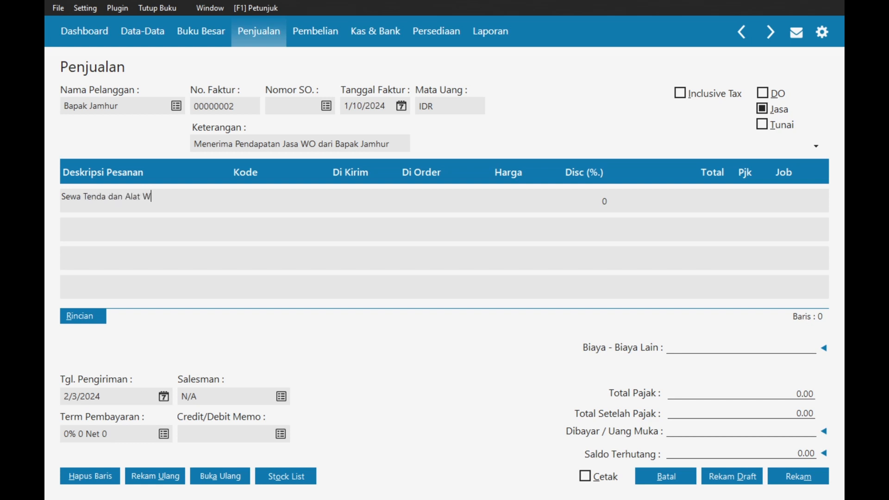
key("Tab")
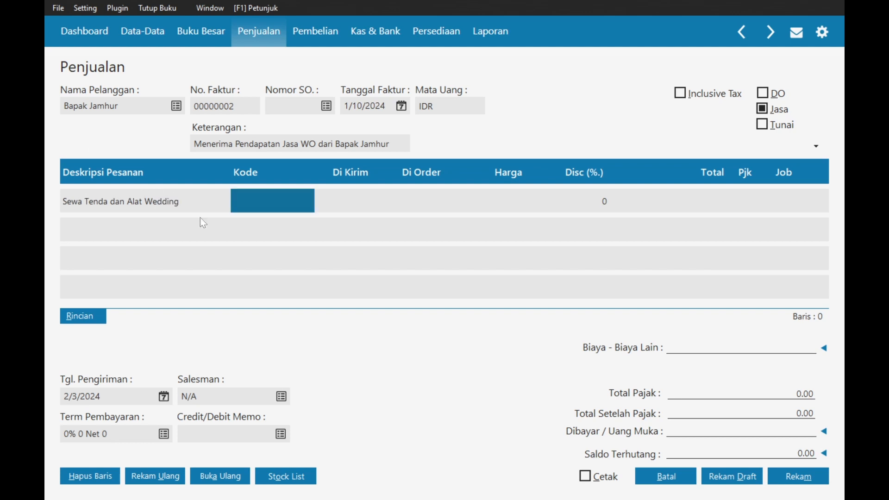
double_click(246, 206)
type("pend")
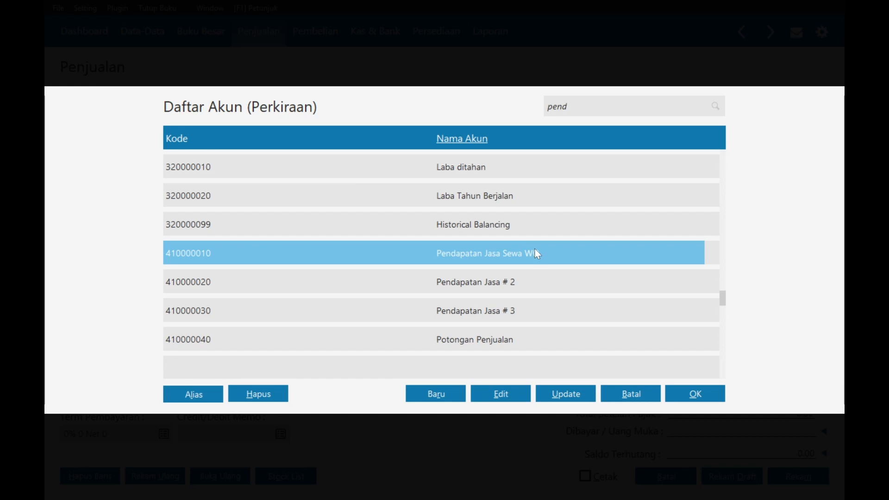
double_click(536, 252)
- Give the line quantity 1 and price 130,000,000 with PPN tax
left_click(340, 202)
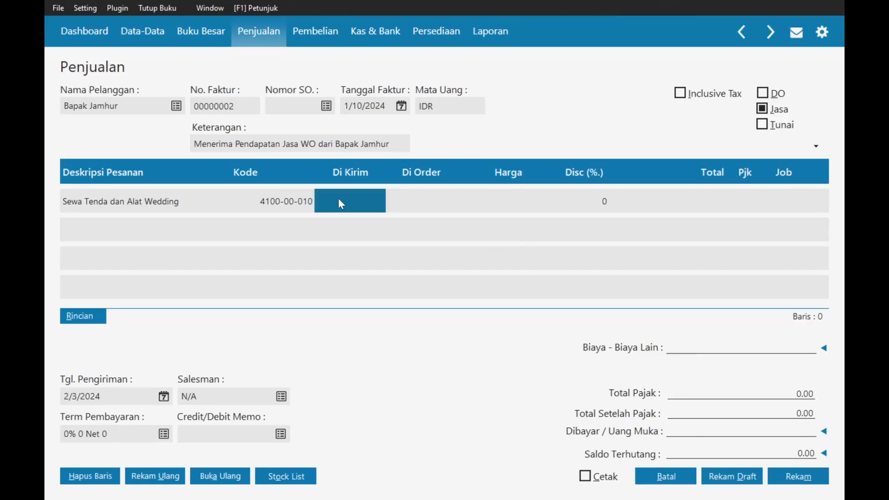
type("1")
key("Tab")
type("130")
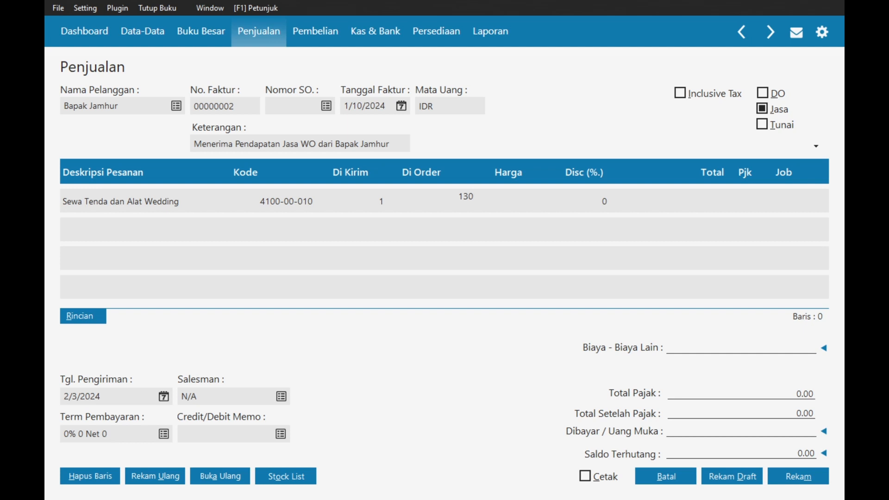
type(",000,000")
key("Tab")
key("Tab")
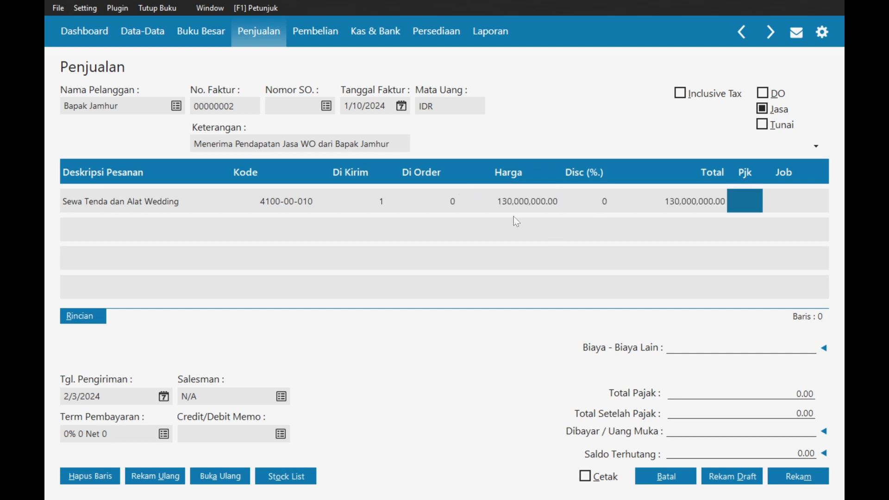
key("Return")
key("Down")
key("Return")
key("Tab")
key("Tab")
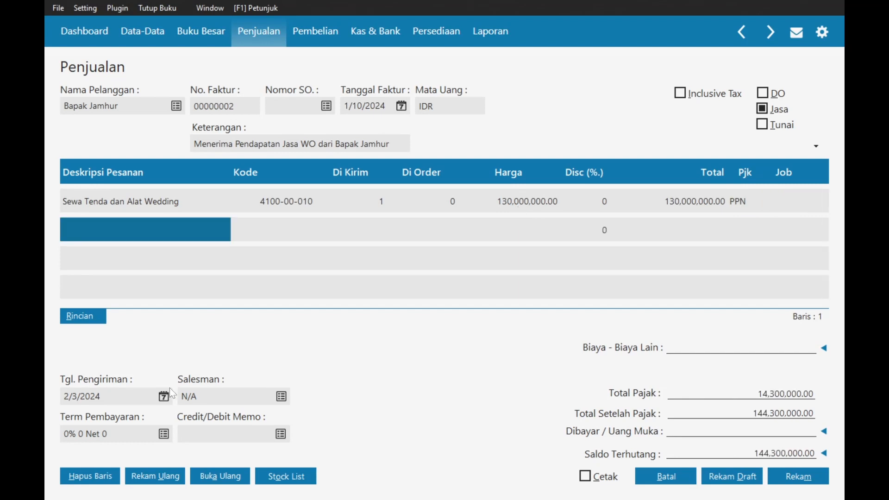
left_click(163, 397)
- Set delivery date 1/10/2024 and payment terms 2% 10 Net 30
left_click(341, 247)
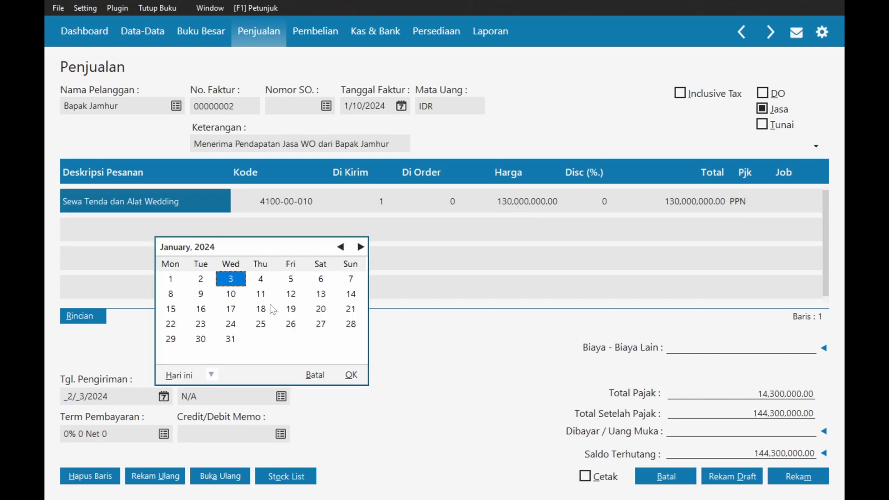
left_click(228, 294)
left_click(352, 375)
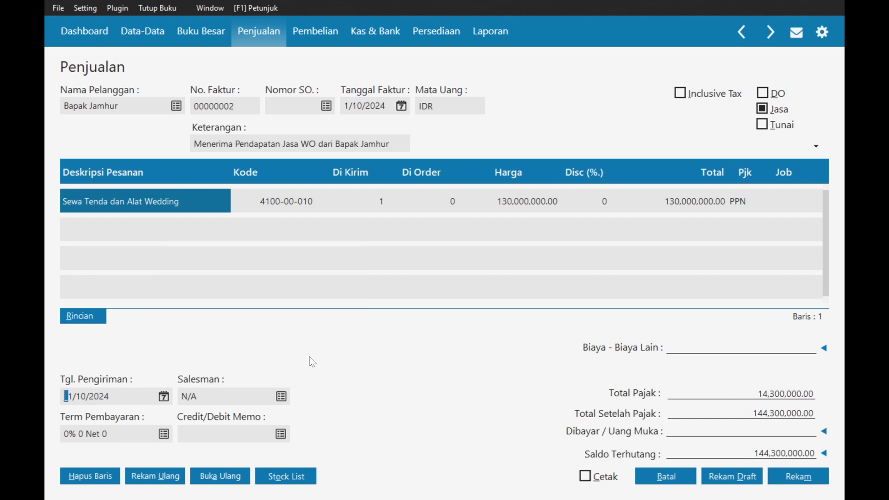
left_click(163, 434)
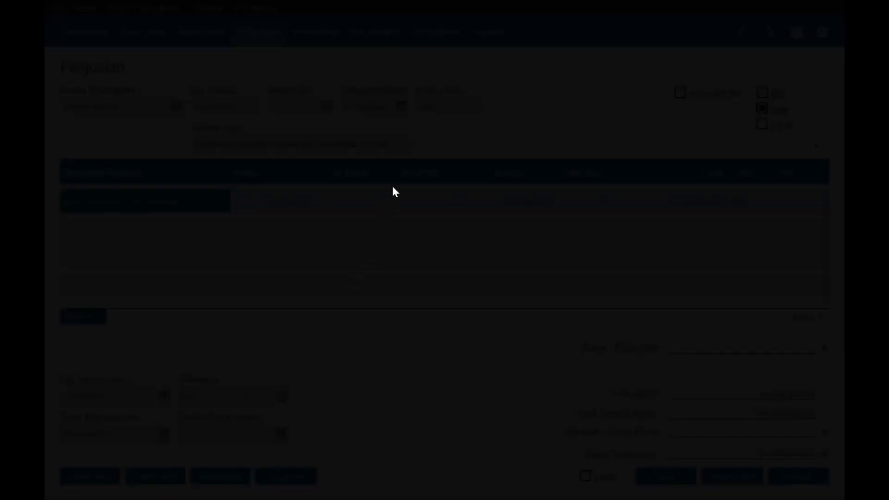
type("10")
key("Caps_Lock")
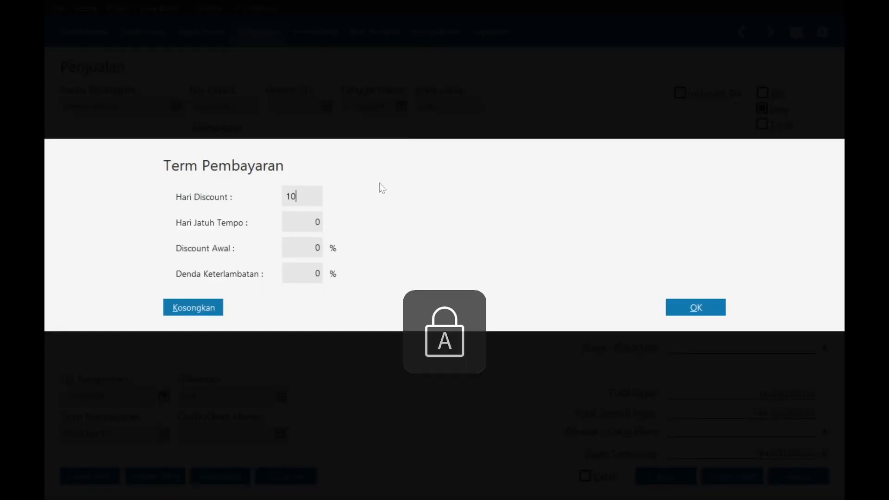
key("Caps_Lock")
key("Tab")
type("30")
key("Tab")
type("2")
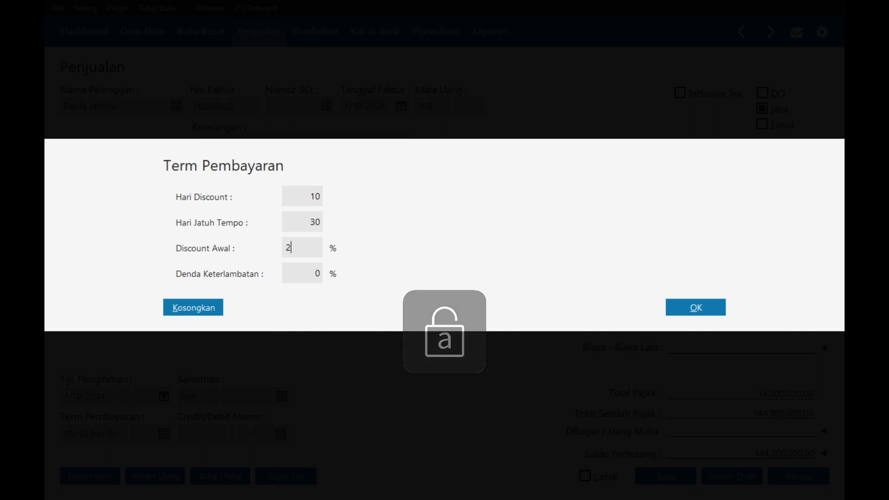
left_click(713, 313)
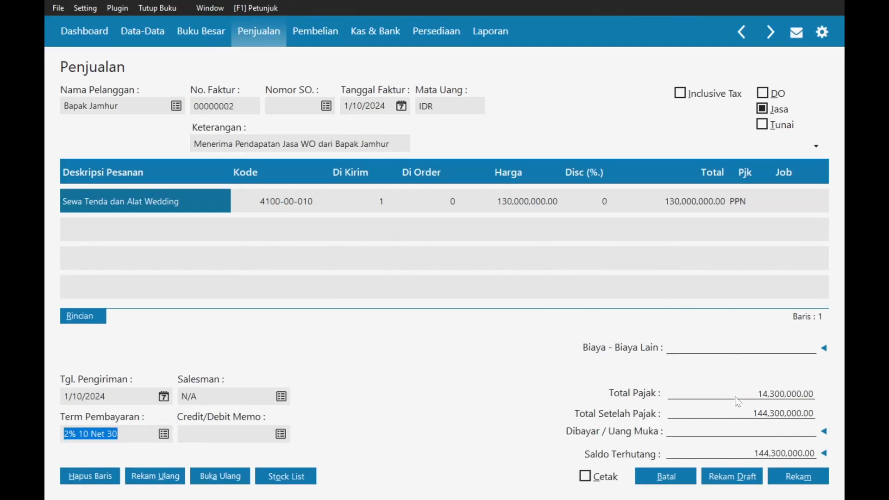
- Apply the 32,500,000 down payment SA000002 and save the invoice
left_click(793, 476)
left_click(753, 429)
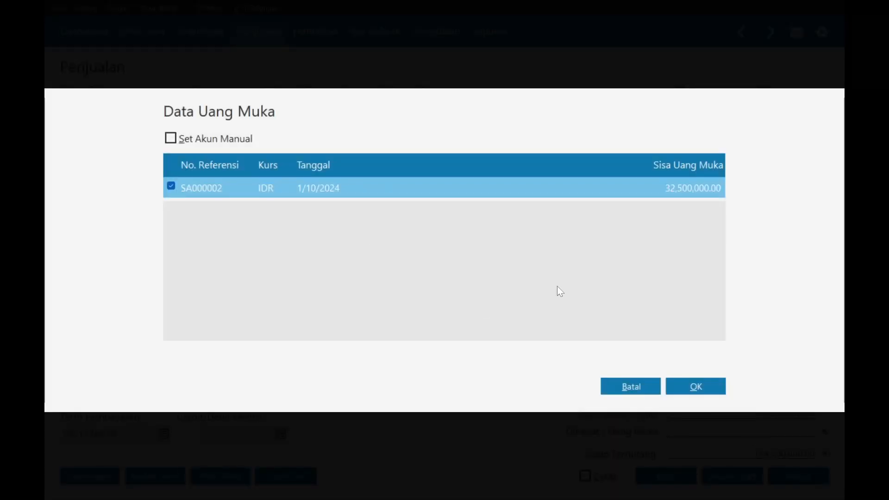
left_click(696, 386)
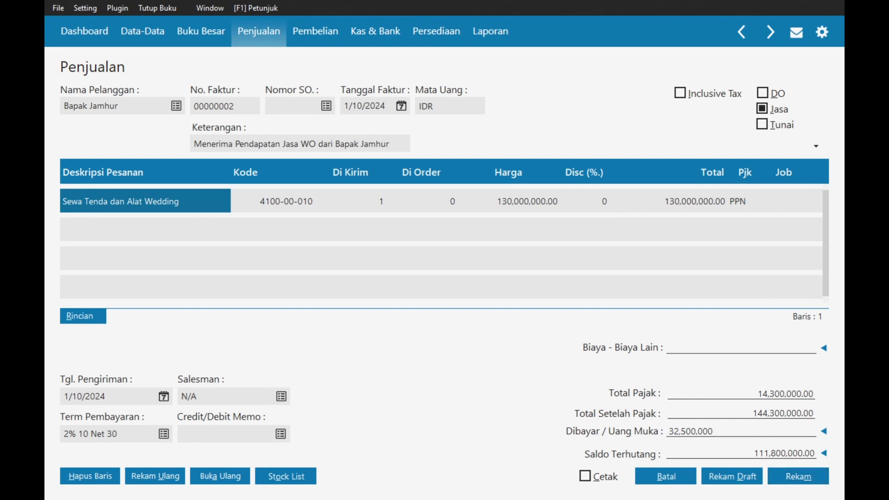
left_click(754, 450)
left_click(751, 431)
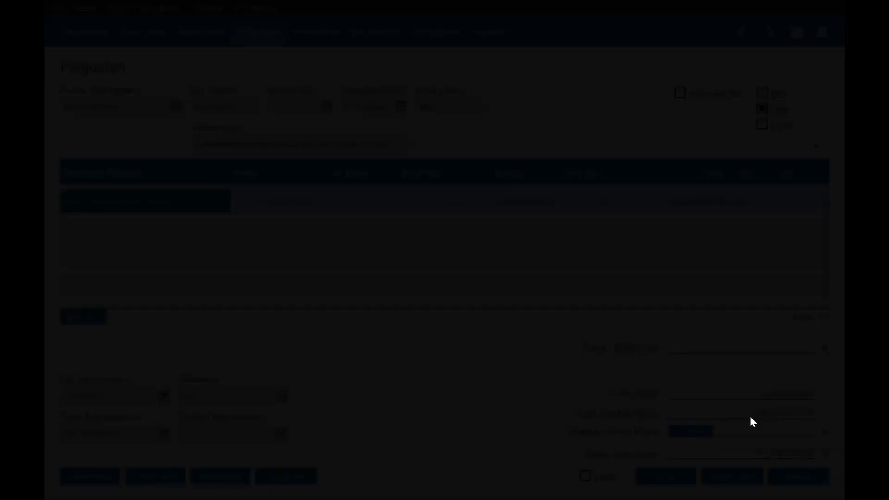
left_click(693, 386)
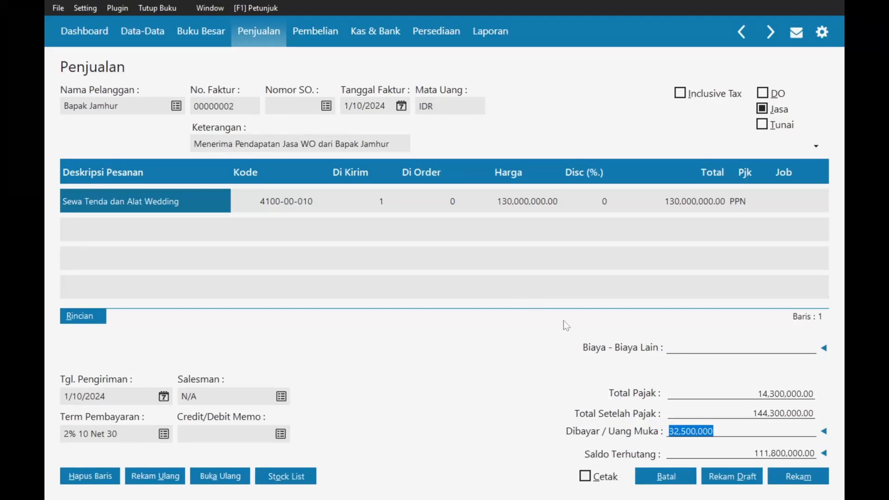
left_click(794, 480)
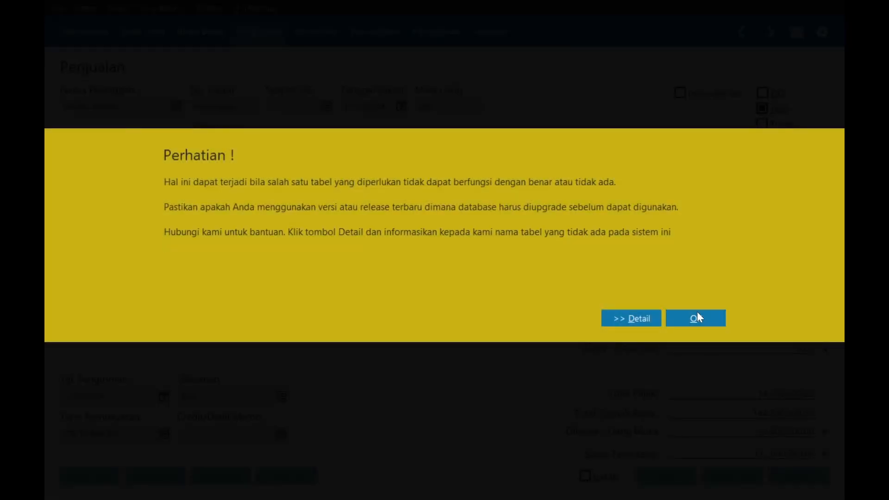
left_click(695, 316)
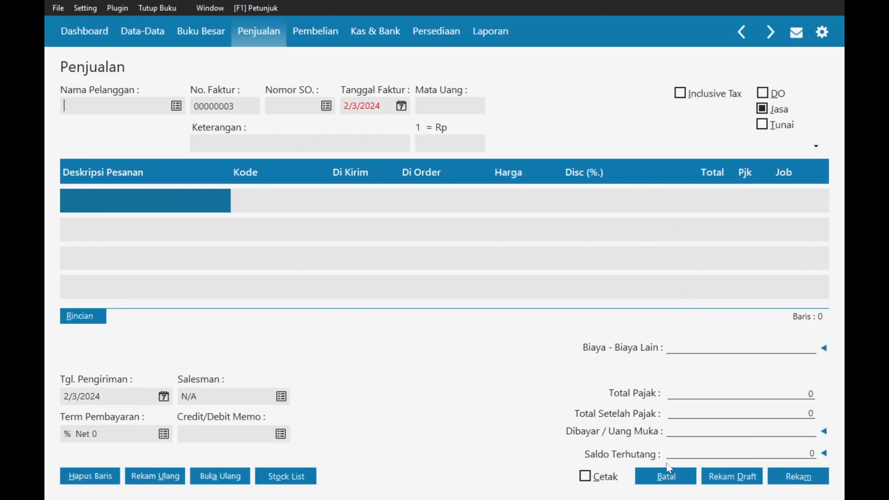
left_click(667, 477)
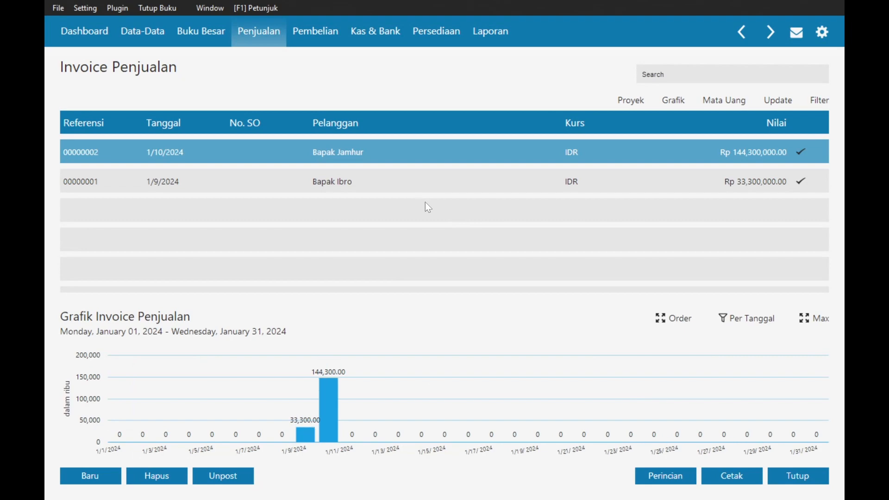
key("alt+Tab")
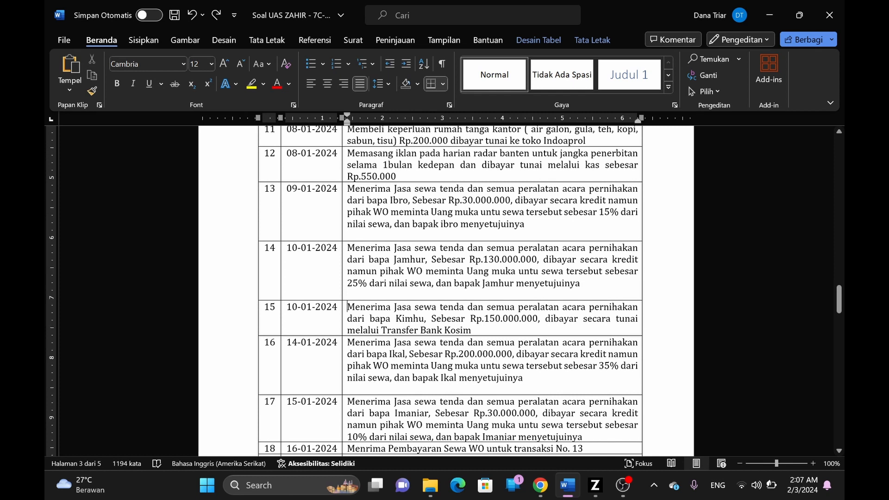
scroll(444, 287, "down", 1)
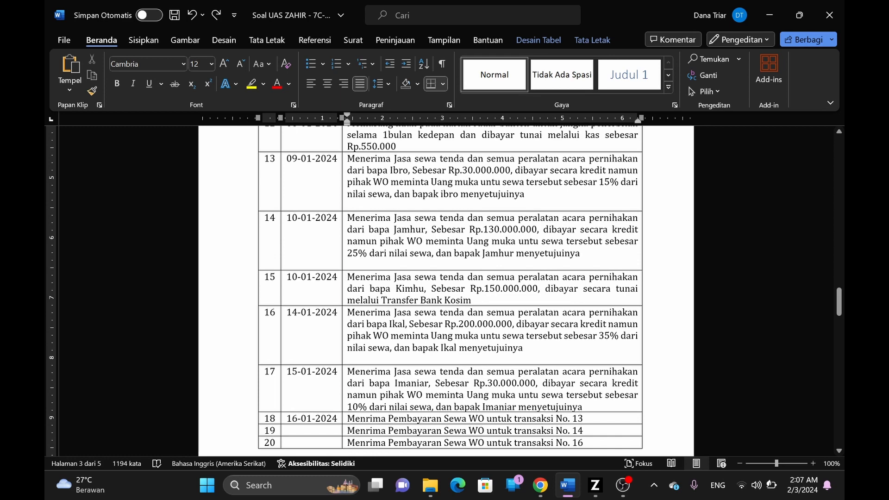
key("alt+Tab")
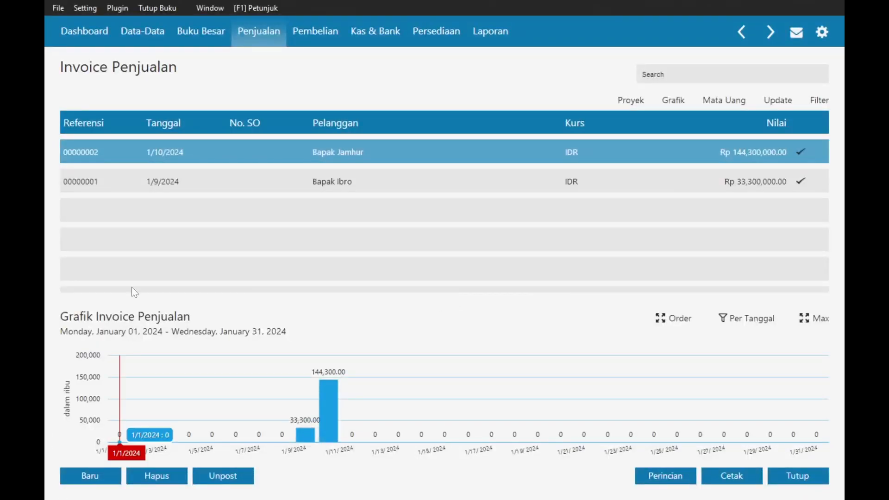
left_click(267, 34)
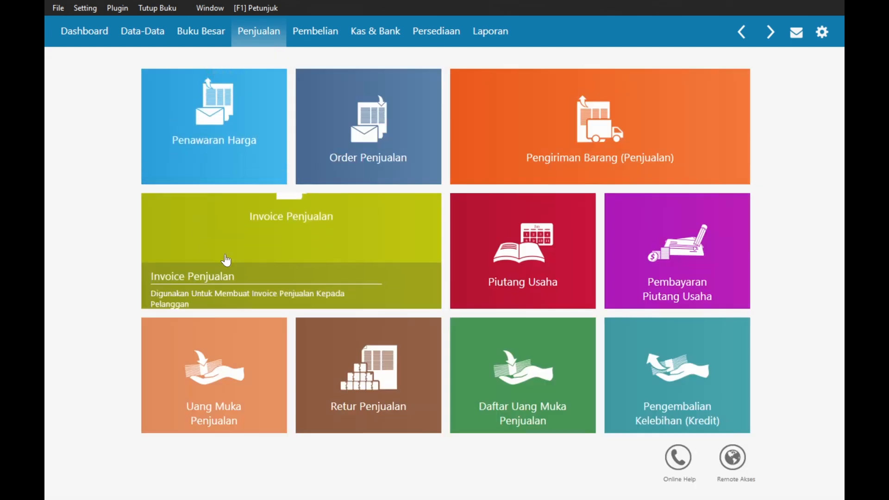
left_click(259, 258)
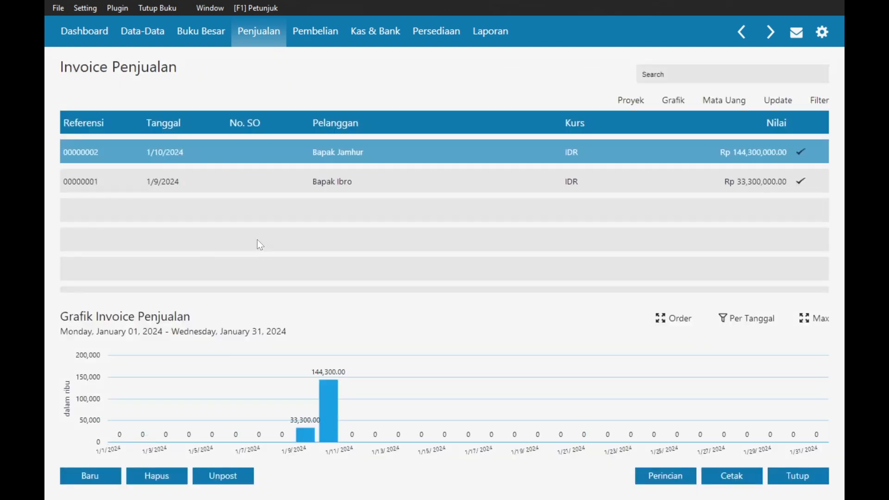
- Start a new sales invoice and create a new customer (CUST-3) as its buyer
left_click(95, 483)
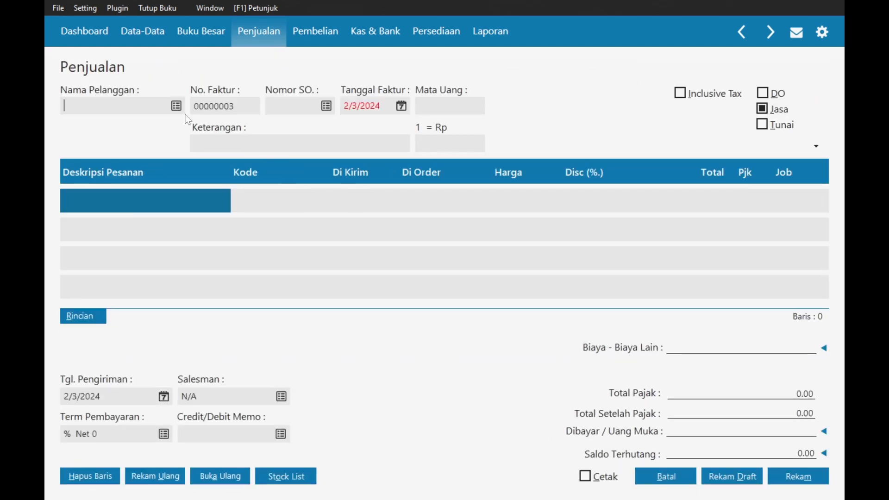
left_click(179, 108)
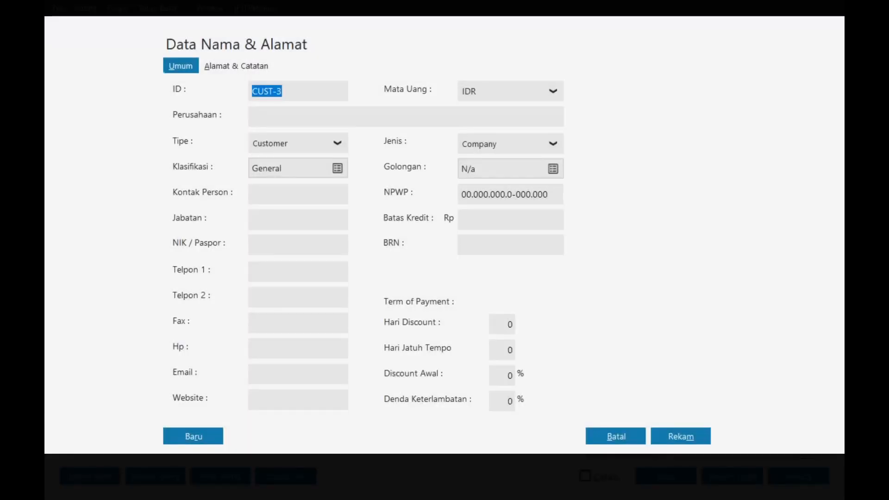
key("Tab")
type("Bap")
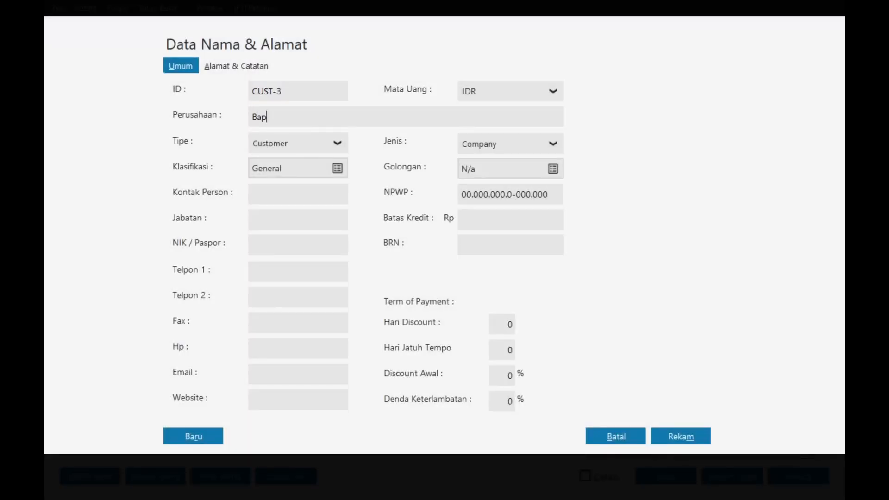
type("ak Kimhu")
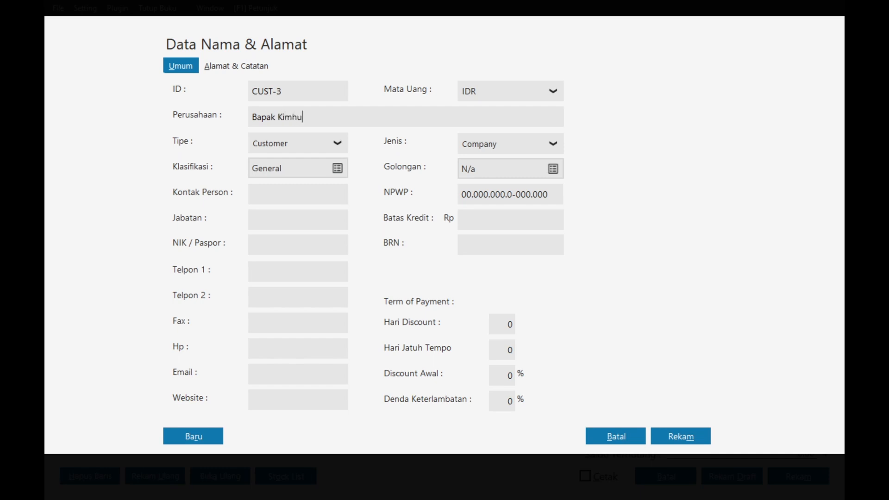
left_click(684, 437)
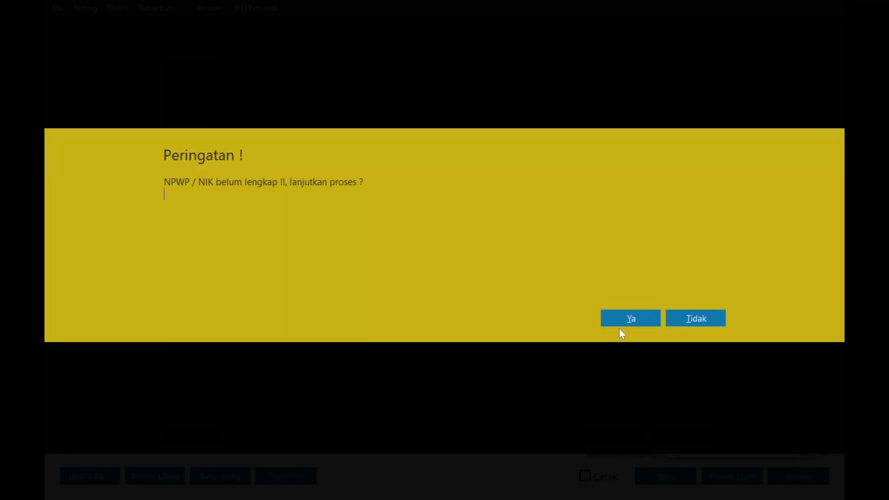
left_click(620, 319)
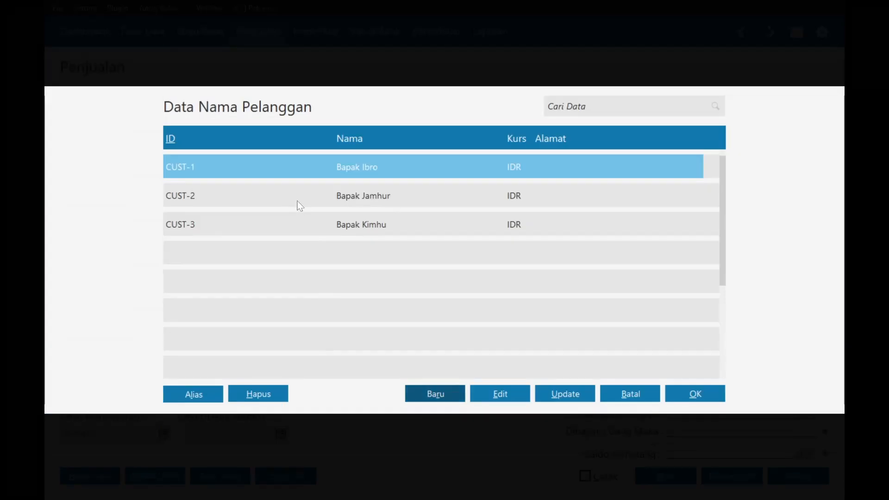
double_click(350, 221)
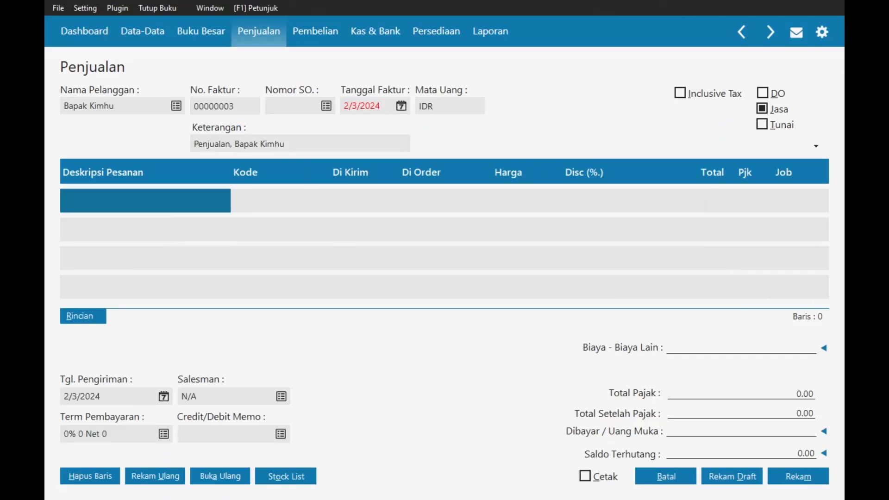
- Change the invoice description to WO service income and date the invoice 1/10/2024
double_click(214, 144)
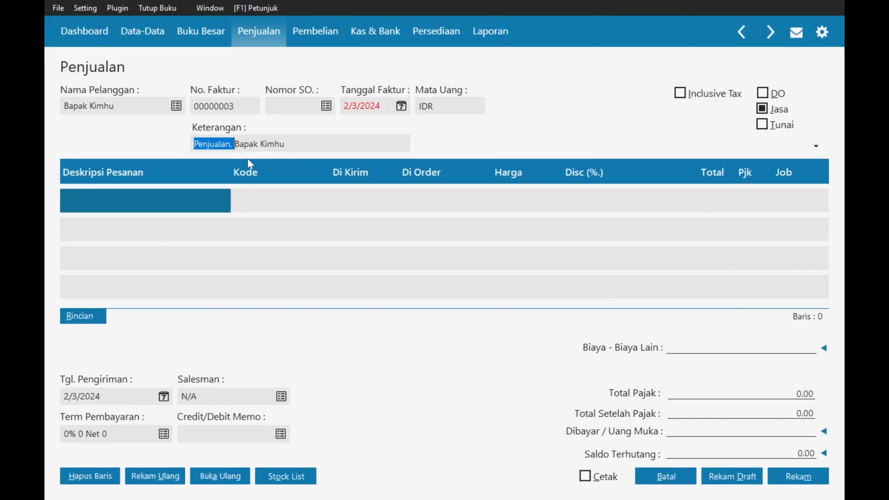
type("Menerima Pendapatan Jasa WO dari")
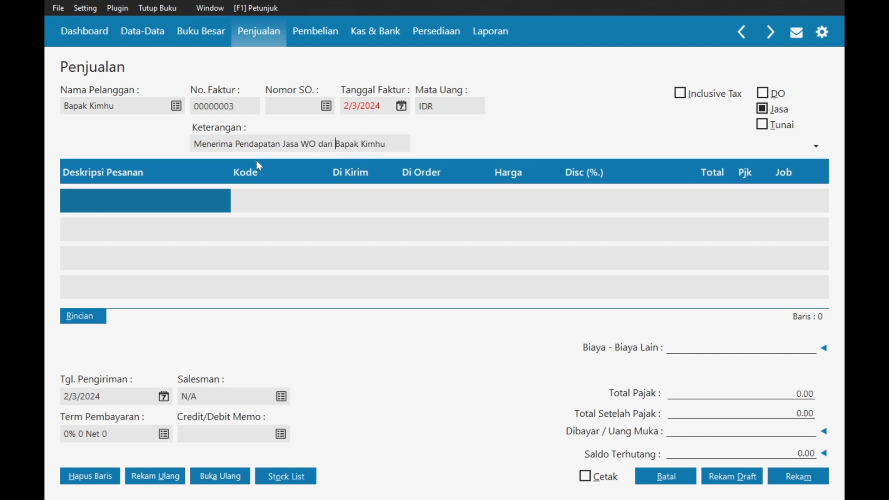
left_click(402, 106)
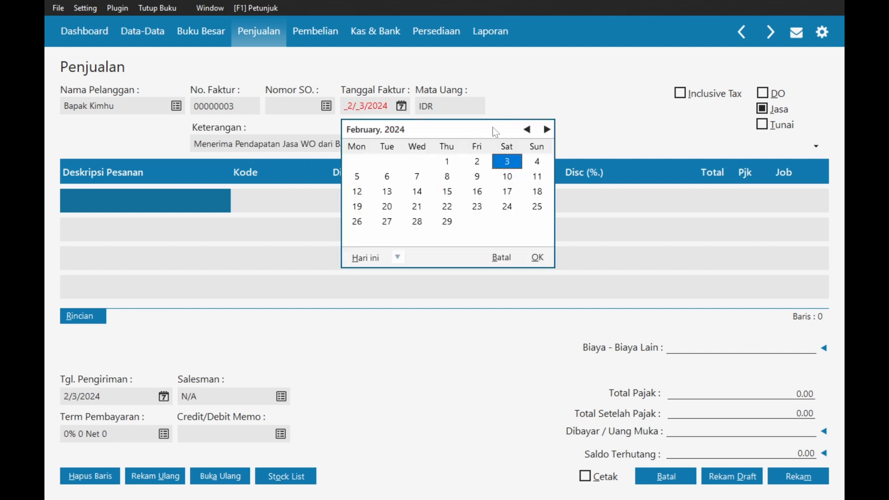
left_click(527, 129)
left_click(418, 179)
left_click(538, 257)
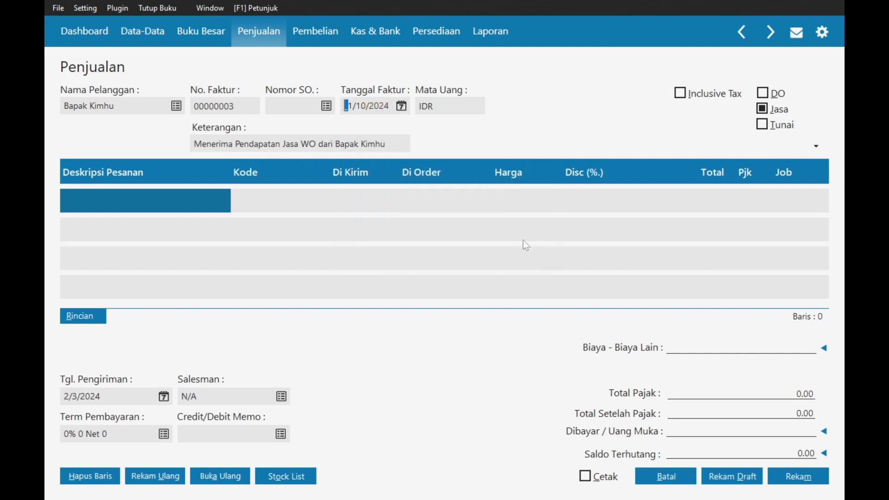
- Make it a cash sale and add a tent and wedding rental line on revenue account 4100-00-010
left_click(770, 128)
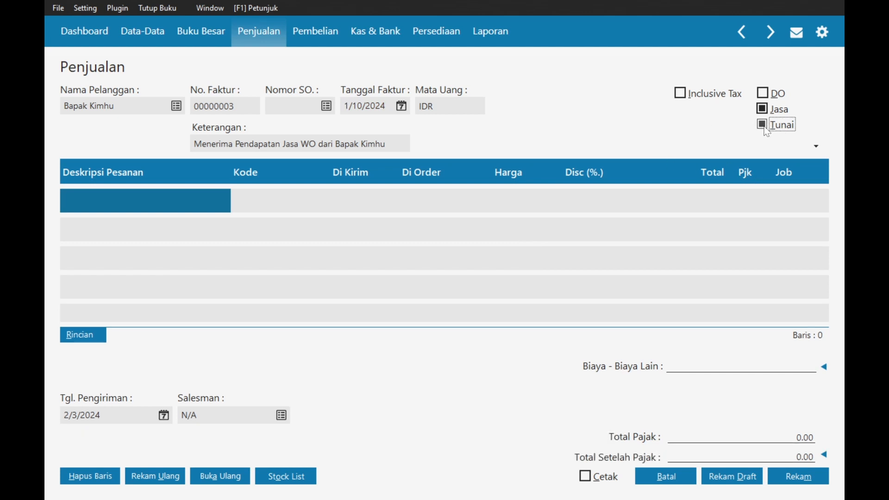
left_click(150, 200)
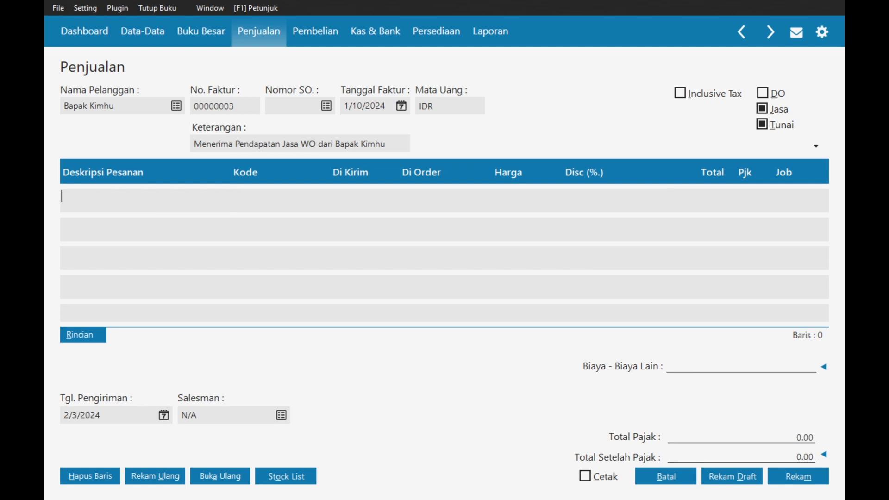
type("Sewa ")
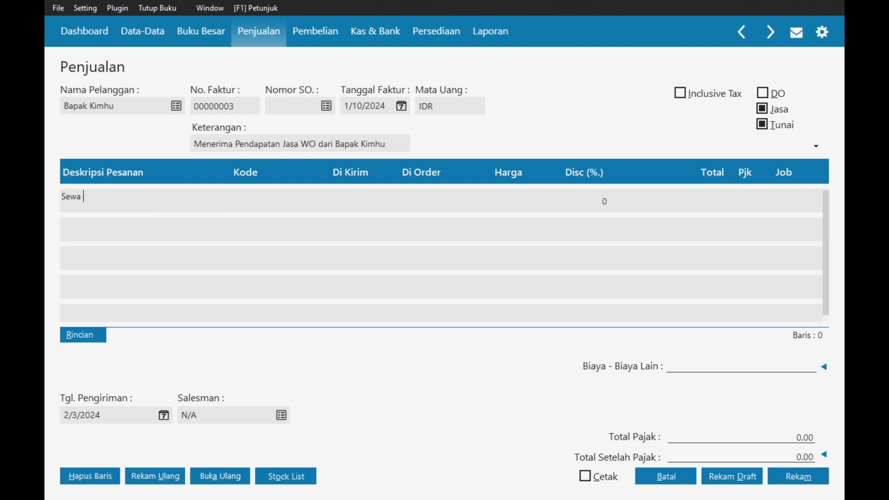
type("Tenda dan")
type(" Alaa")
type(" E")
type("Wedding")
left_click(233, 207)
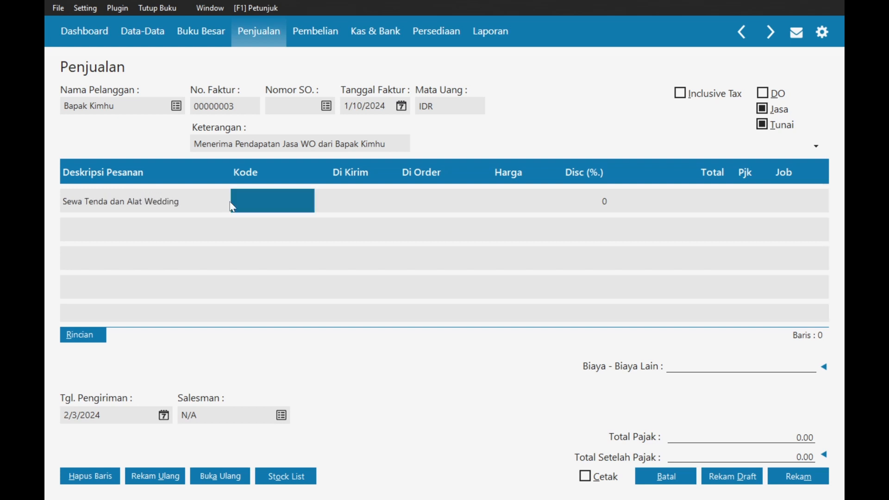
double_click(237, 194)
type("pe")
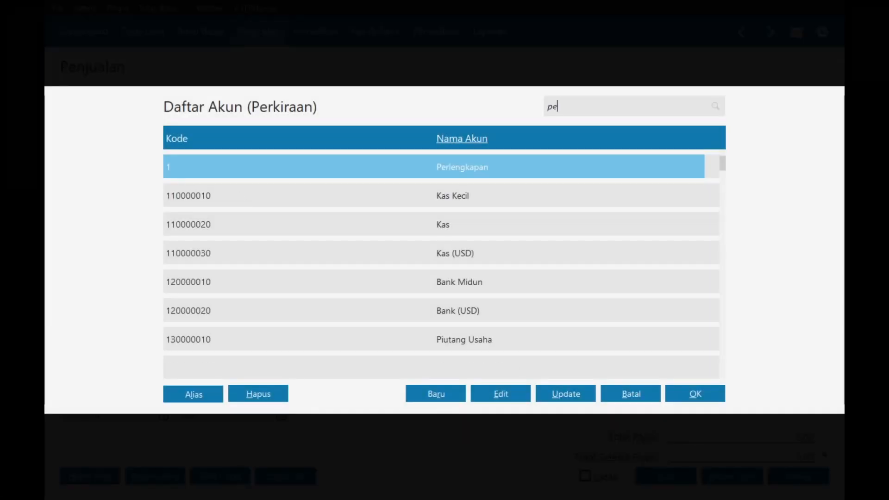
type("nda")
key("Return")
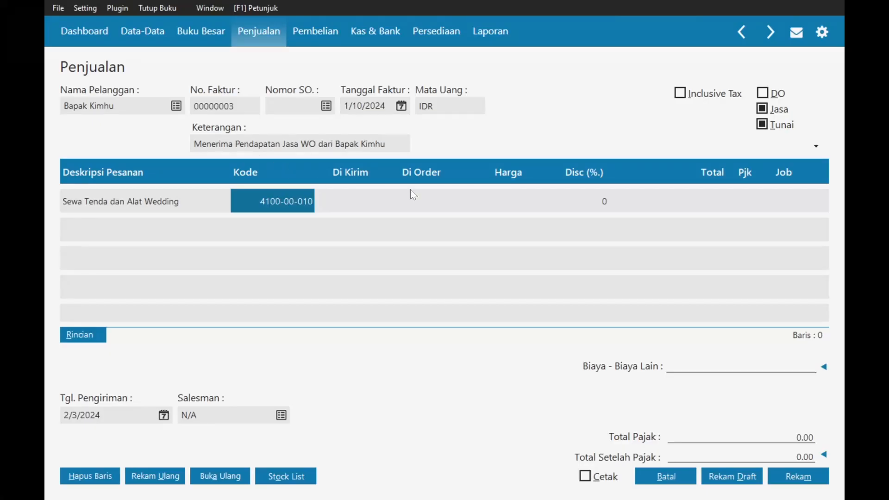
- Give the line quantity 1, price 150,000,000 and PPN tax
left_click(343, 199)
type("1")
left_click(504, 194)
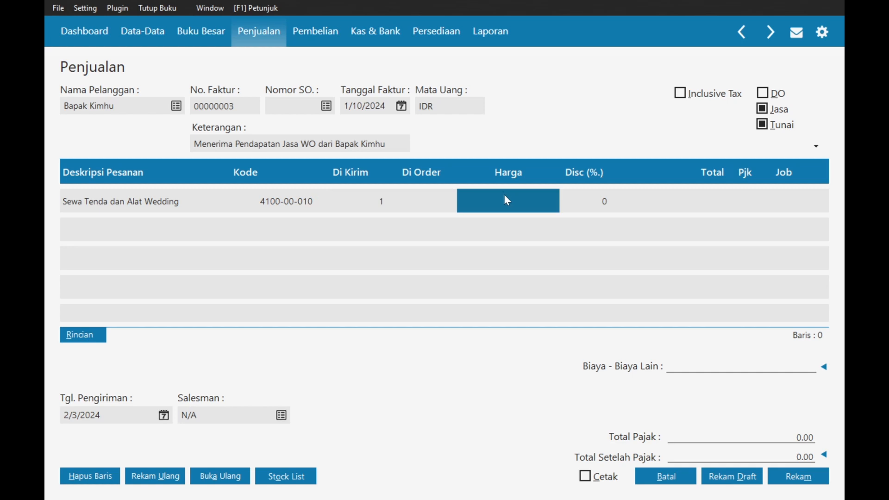
type("150,000,000")
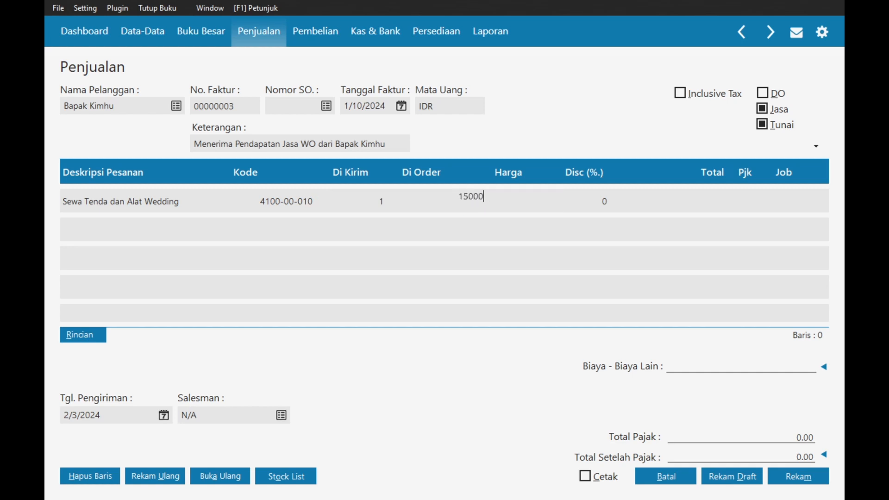
key("Tab")
key("Tab")
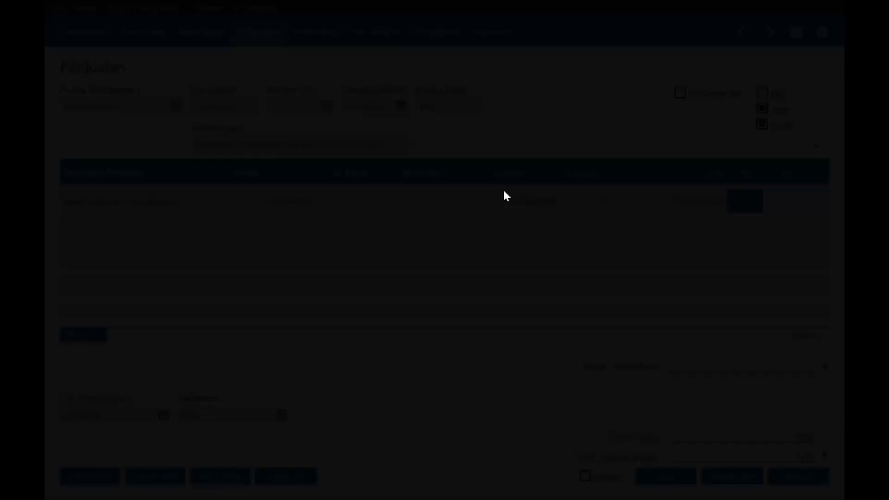
key("Return")
key("Return")
key("Tab")
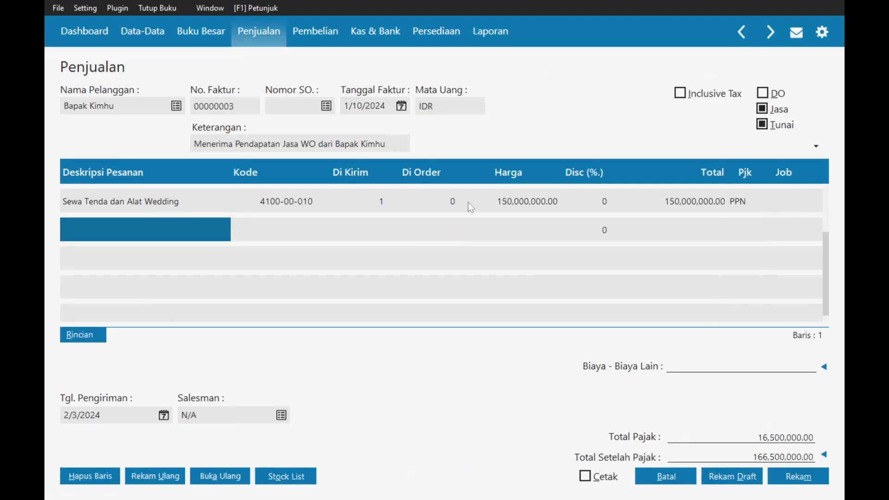
- Set the delivery date to 1/10/2024, save the cash invoice and return to the invoice list
left_click(164, 415)
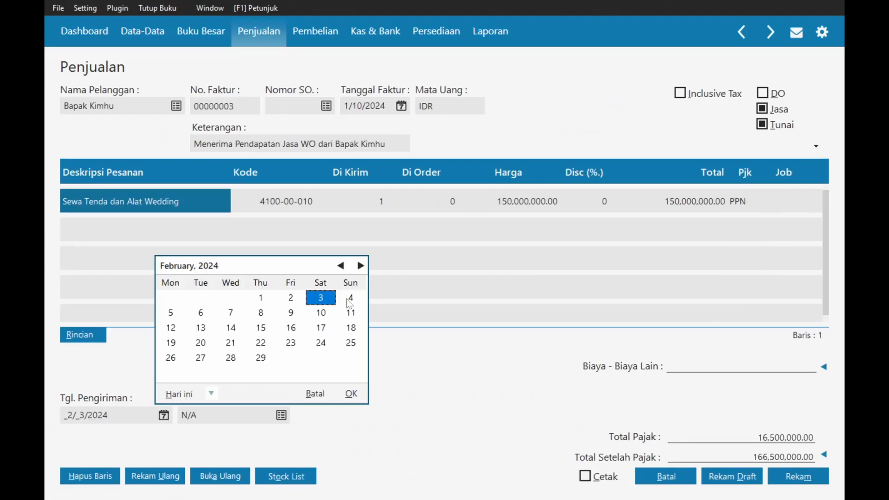
left_click(341, 265)
left_click(230, 314)
left_click(231, 314)
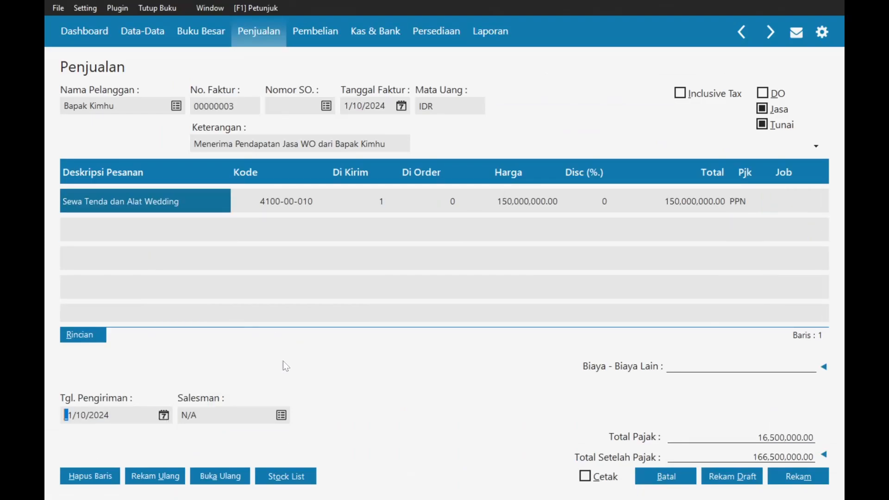
key("alt+Tab")
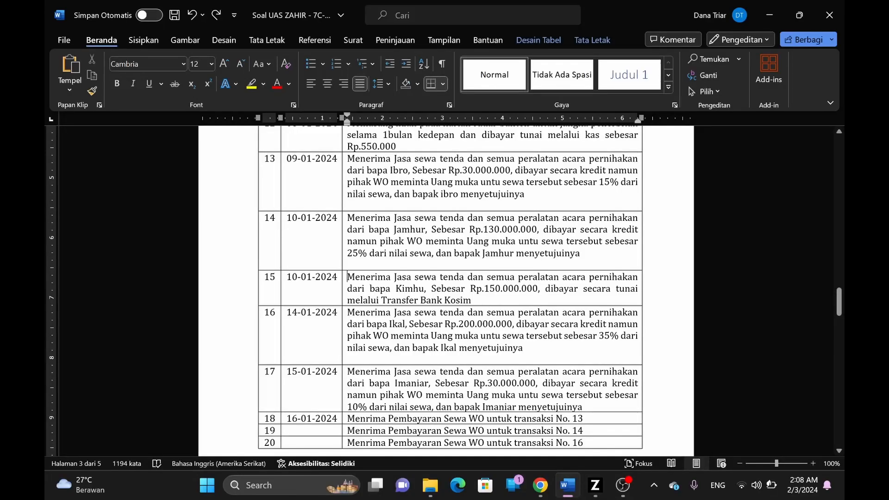
key("alt+Tab")
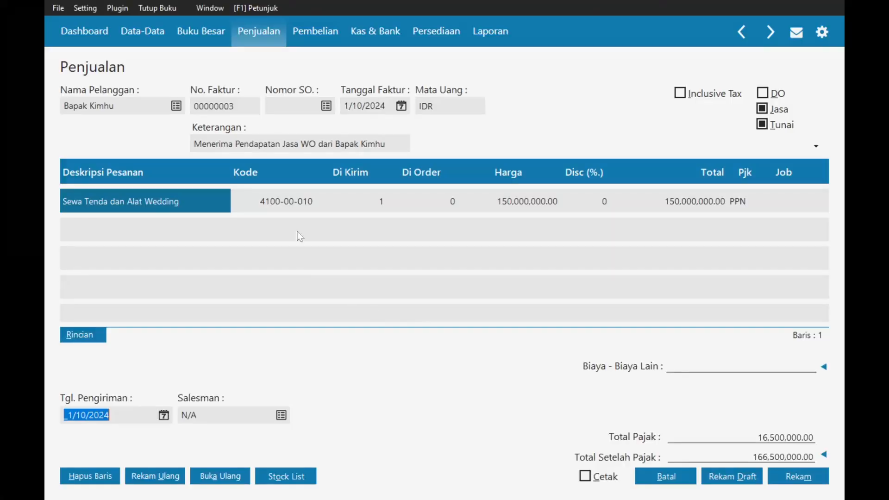
left_click(797, 476)
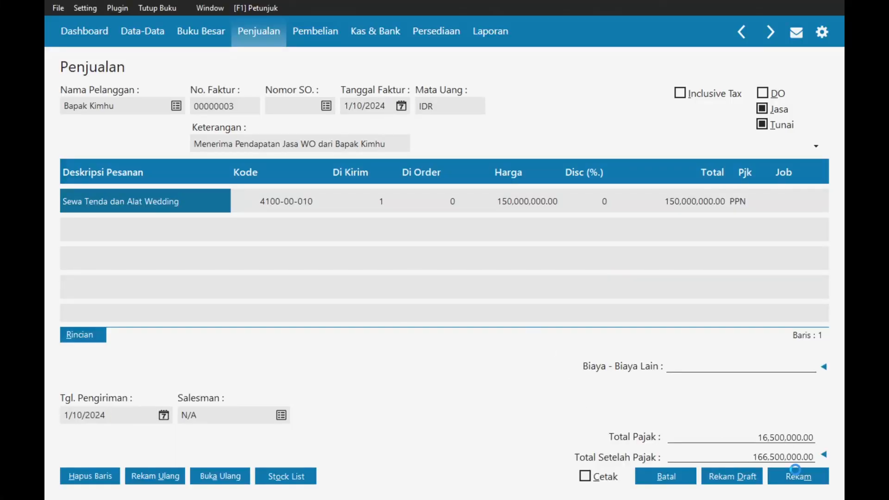
left_click(669, 479)
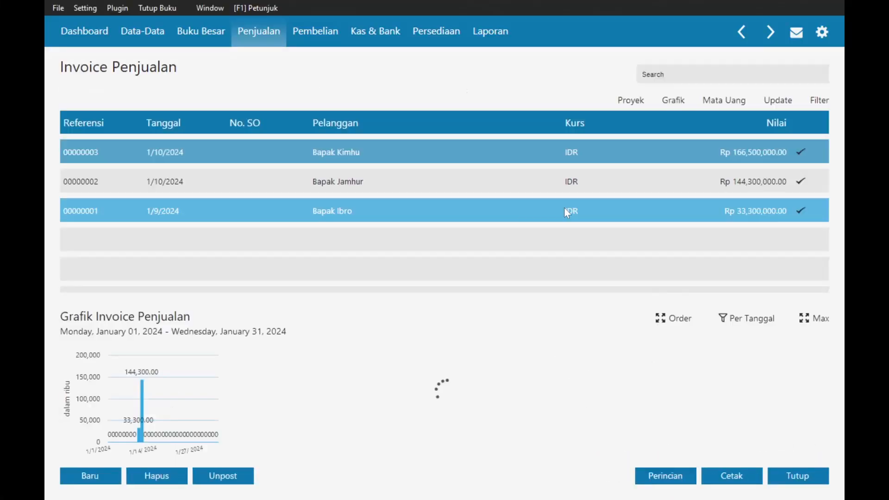
- Review transaction 16, the Rp200.000.000 rental with 35% down payment, then return to Zahir's Penjualan menu
key("alt+Tab")
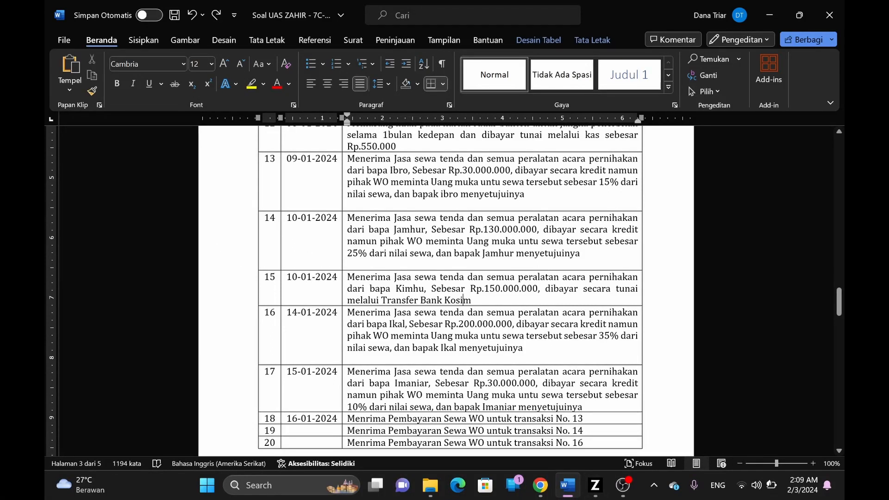
scroll(444, 291, "down", 1)
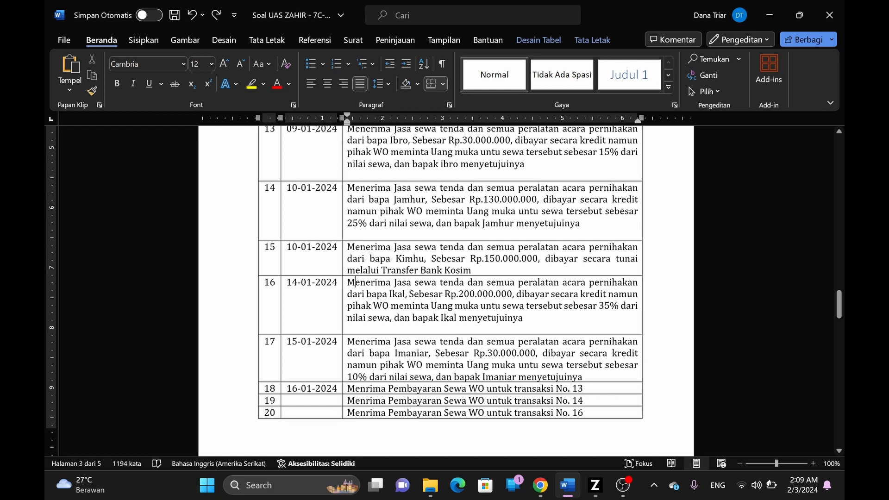
left_click_drag(346, 283, 467, 282)
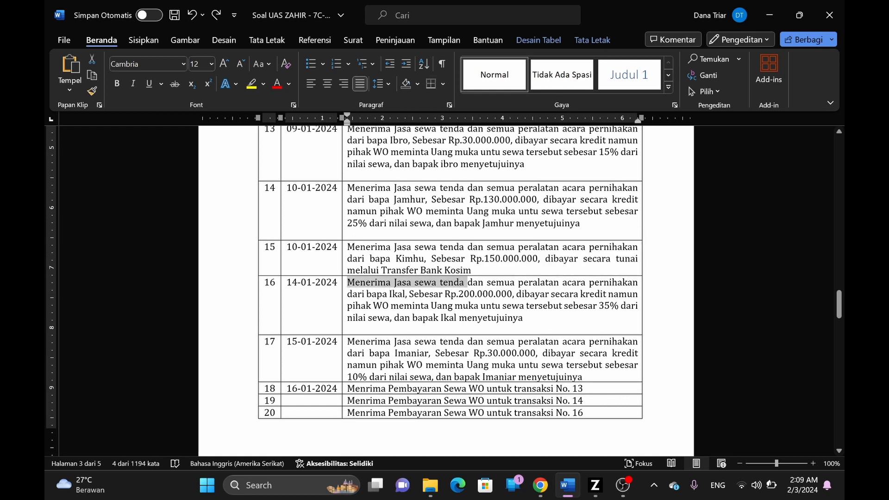
left_click(504, 306)
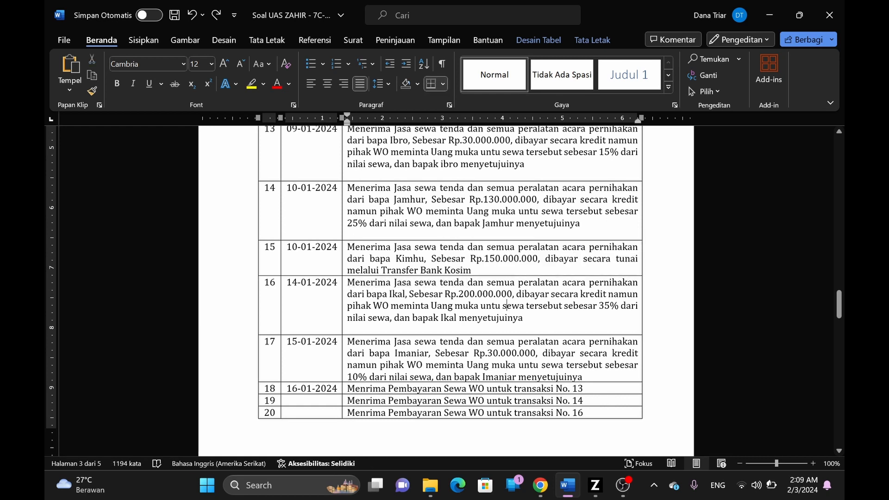
key("alt+Tab")
left_click(258, 33)
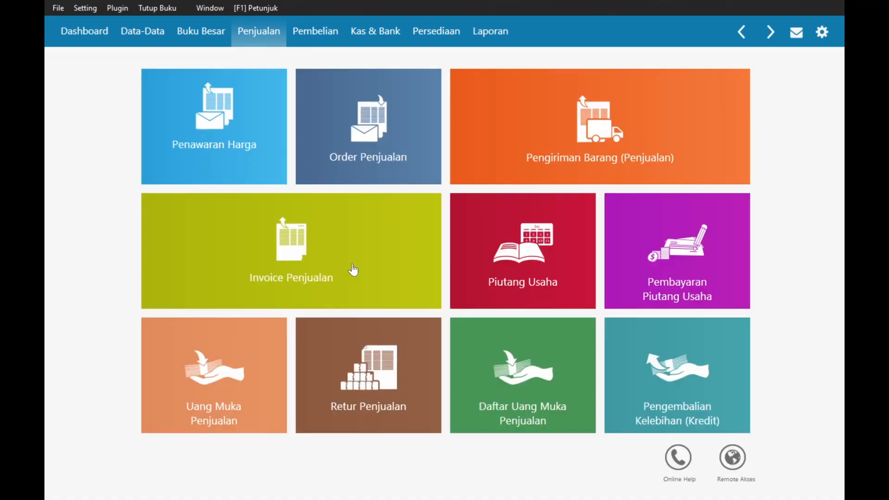
- Start a new sales down payment received into Bank Midun
left_click(230, 364)
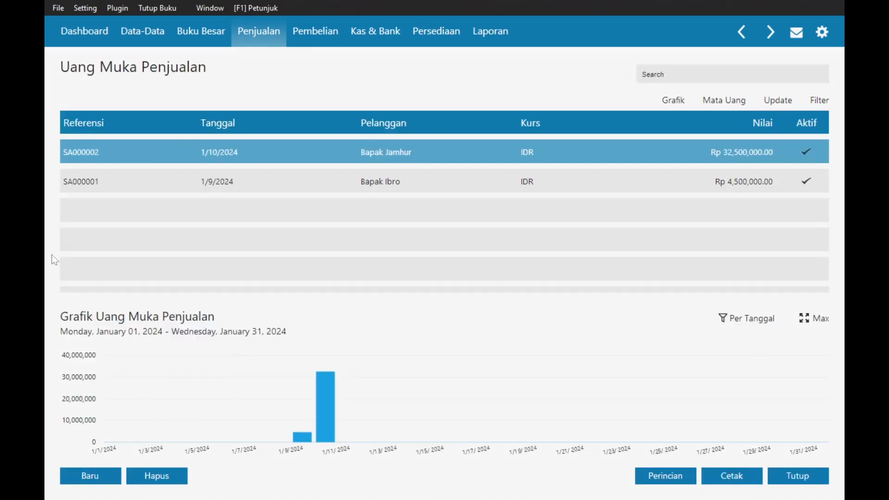
left_click(80, 474)
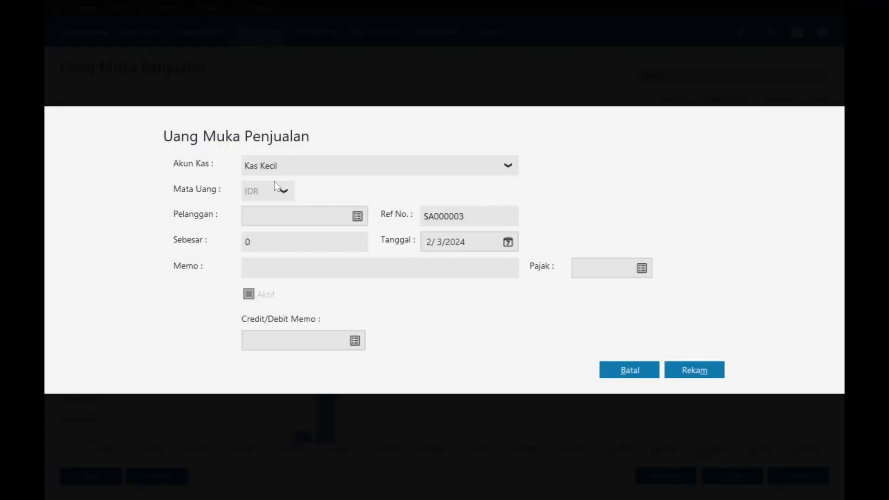
left_click(278, 173)
left_click(257, 244)
- Create new customer CUST-4 with the customer's name and set it on the down payment
left_click(358, 216)
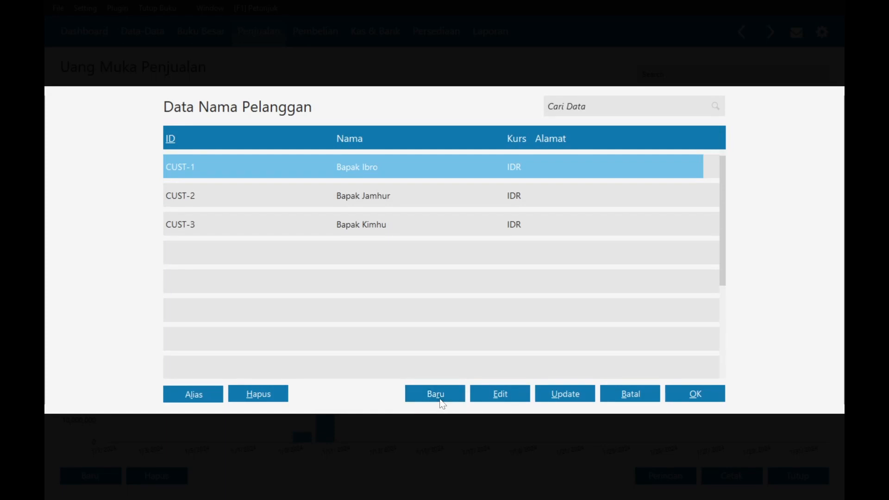
double_click(332, 168)
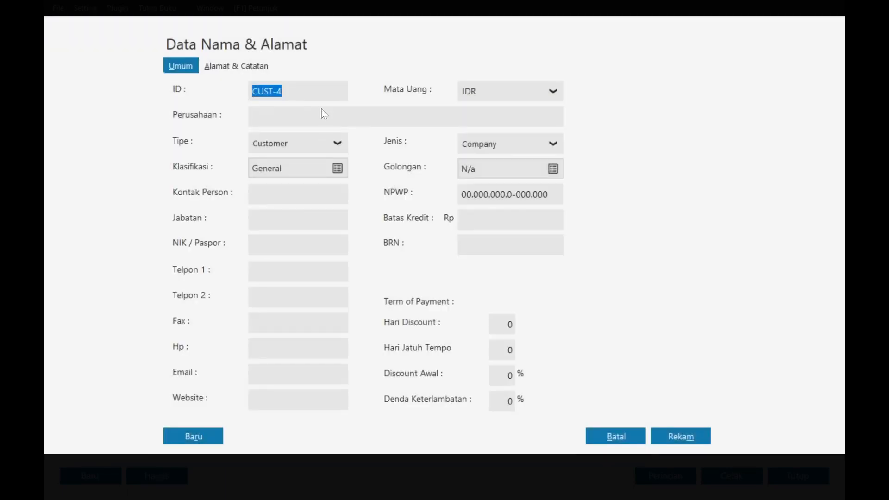
left_click(324, 113)
type("Bapak Ikal")
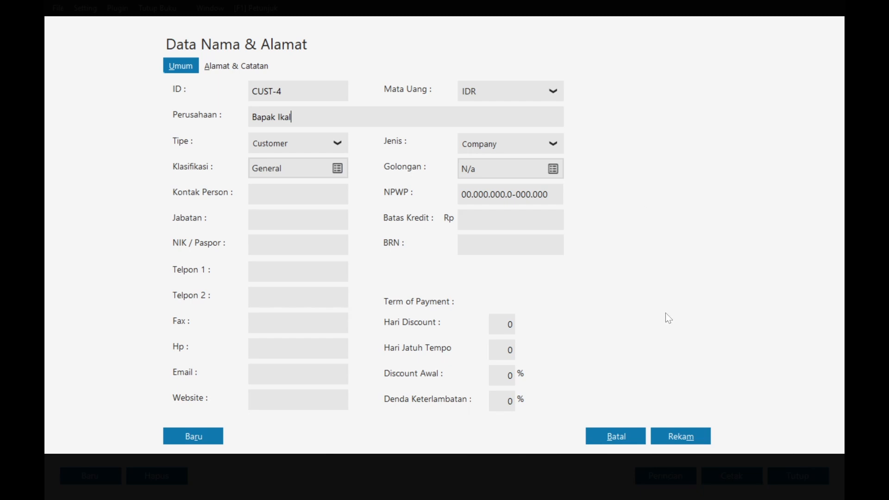
left_click(685, 435)
left_click(630, 319)
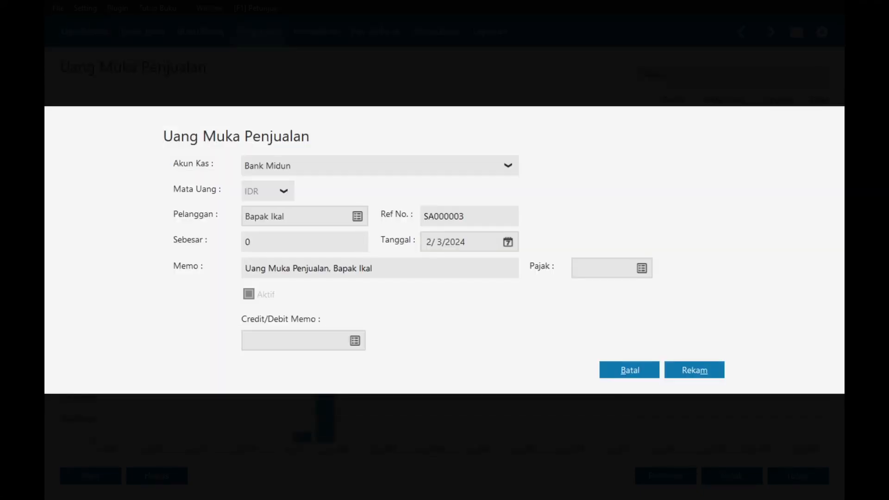
- Date the down payment 1/14/2024 and save it for Rp70,000,000
left_click(512, 238)
left_click(679, 269)
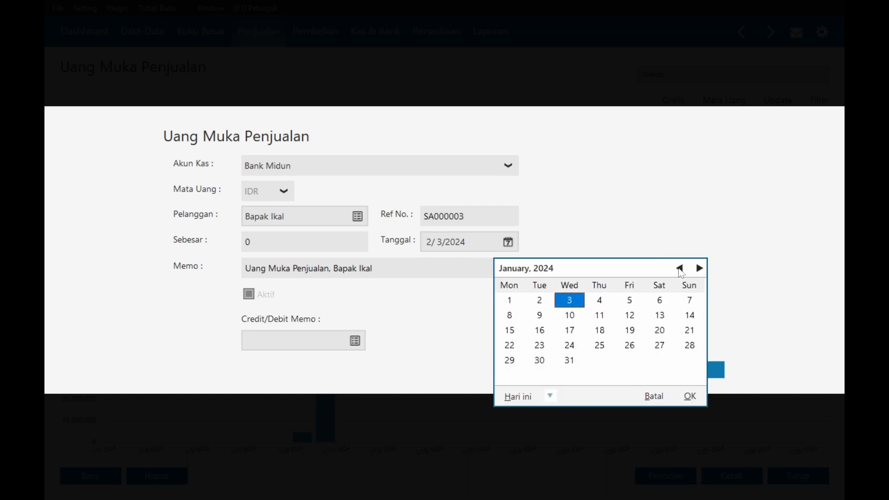
key("alt+Tab")
key("alt+Tab")
left_click(691, 315)
left_click(690, 394)
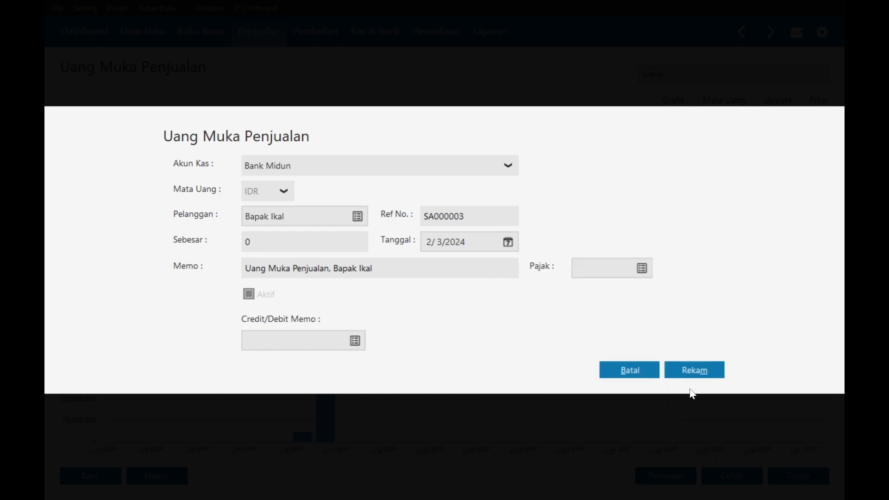
left_click(296, 242)
key("alt+Tab")
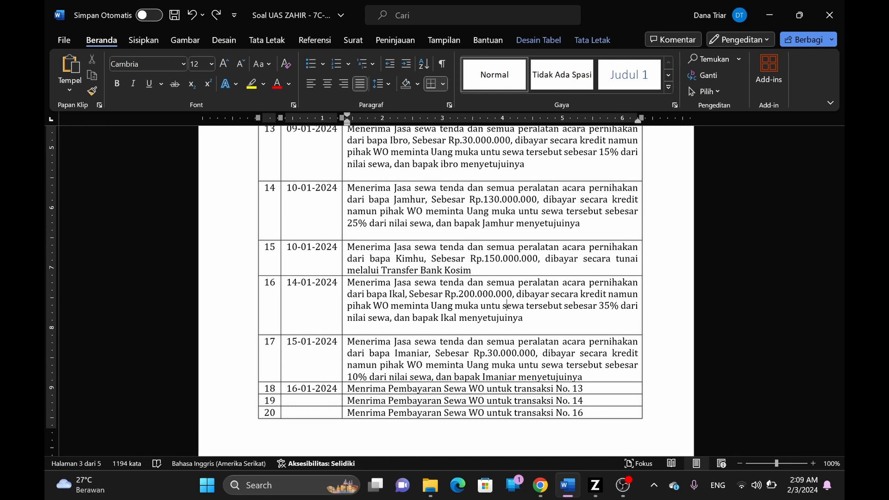
key("alt+Tab")
type("70000000")
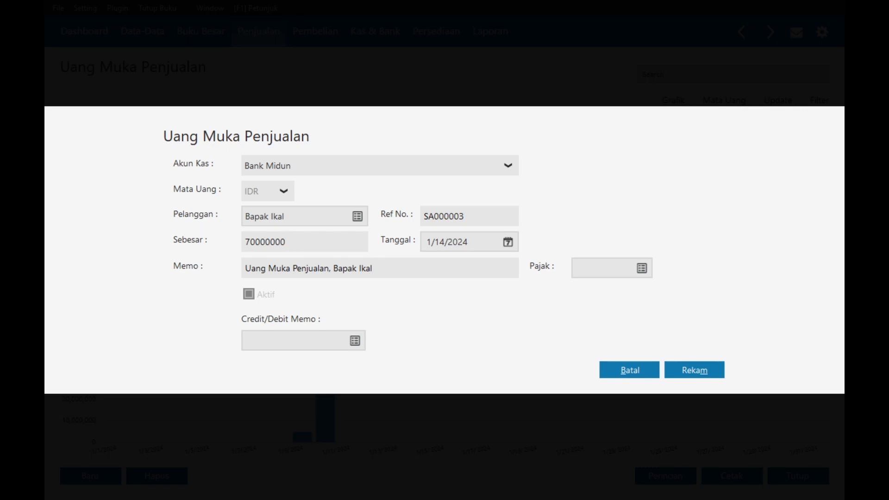
left_click(690, 372)
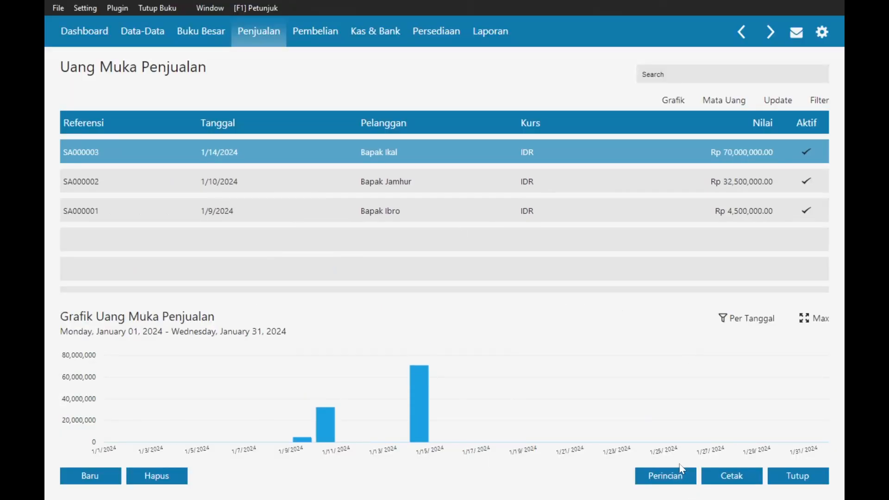
- Start a new sales invoice from the Invoice Penjualan list
left_click(260, 34)
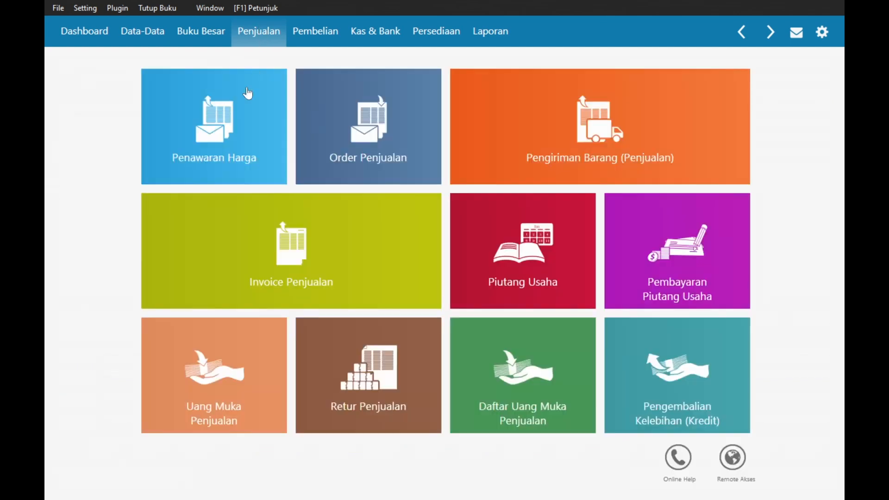
left_click(276, 274)
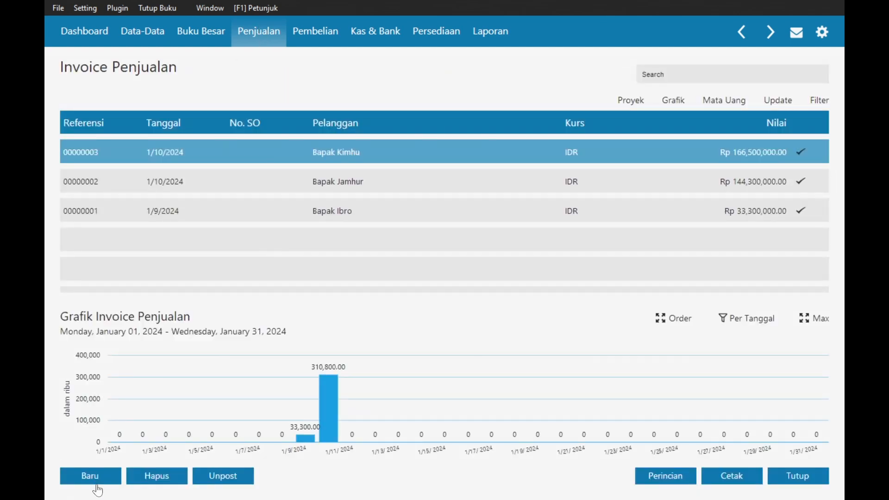
left_click(114, 475)
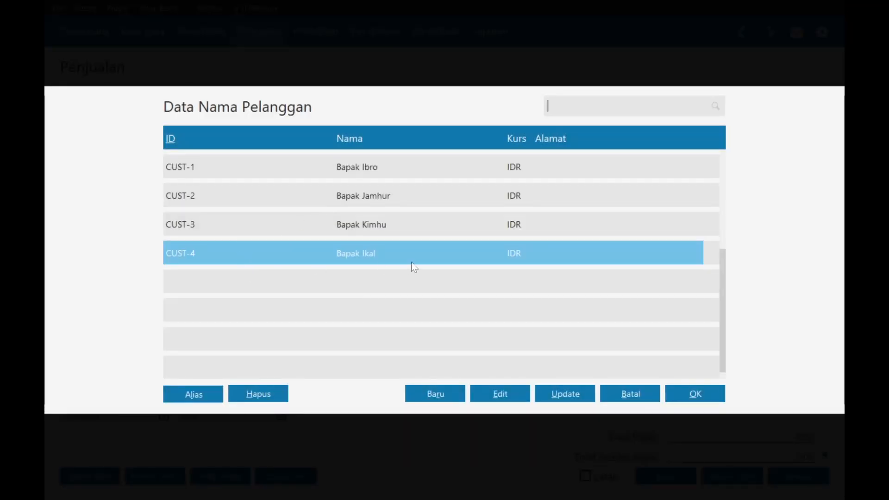
- Choose the down-payment customer for the invoice and date it 1/14/2024
double_click(411, 262)
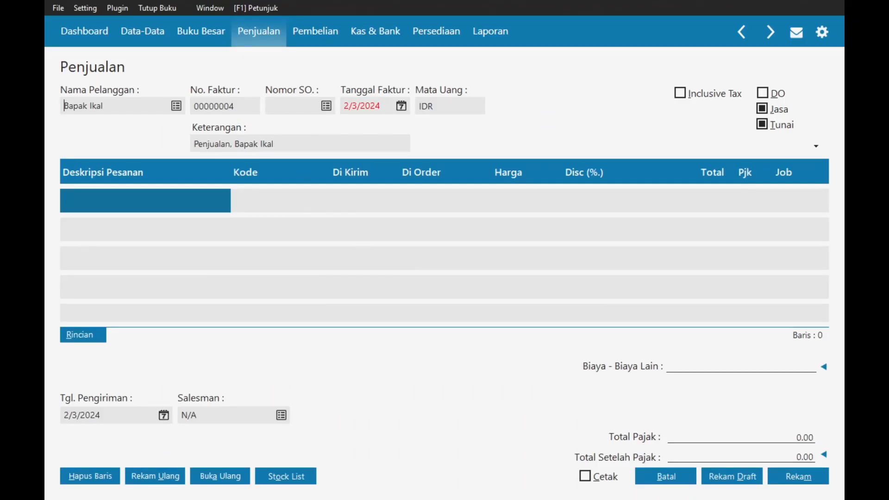
left_click(402, 106)
left_click(528, 129)
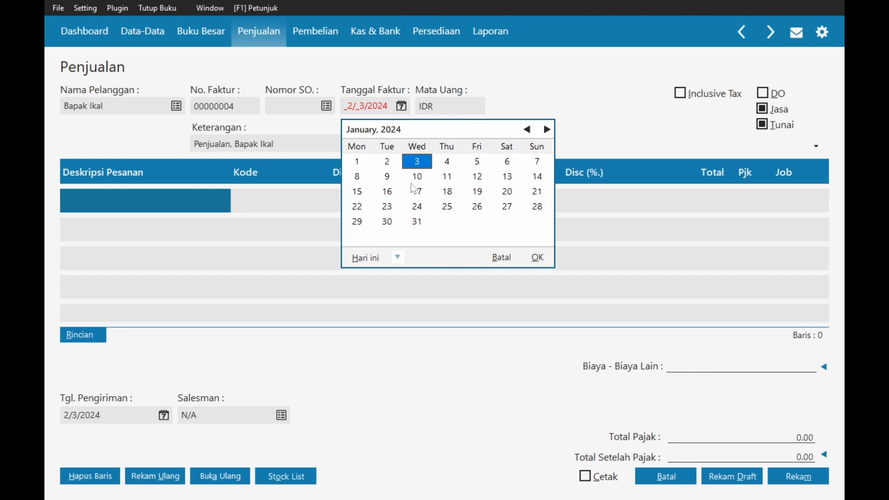
left_click(535, 177)
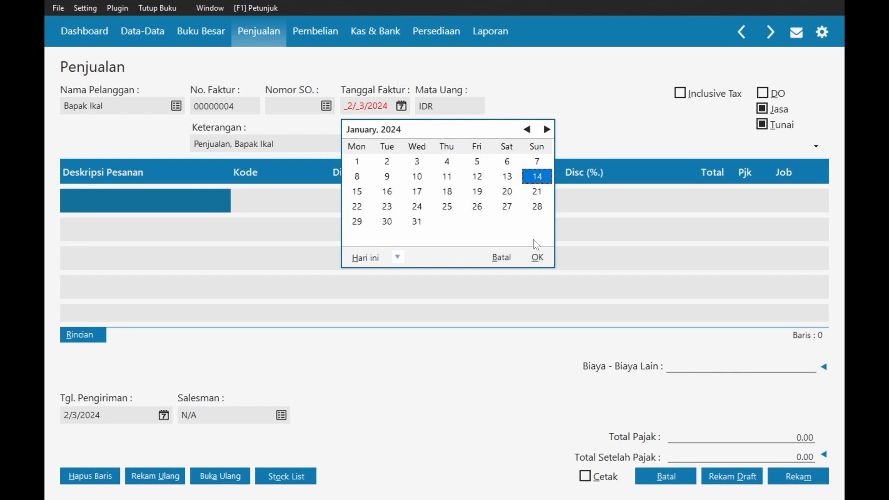
left_click(538, 258)
key("alt+Tab")
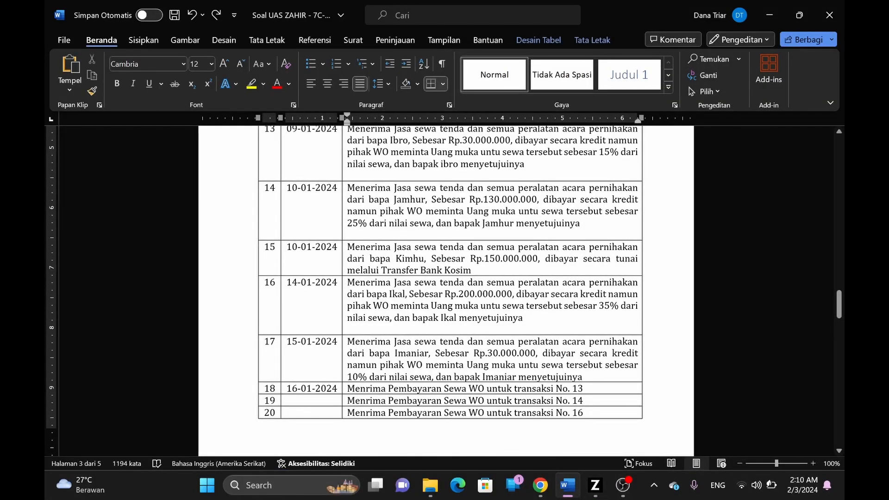
key("alt+Tab")
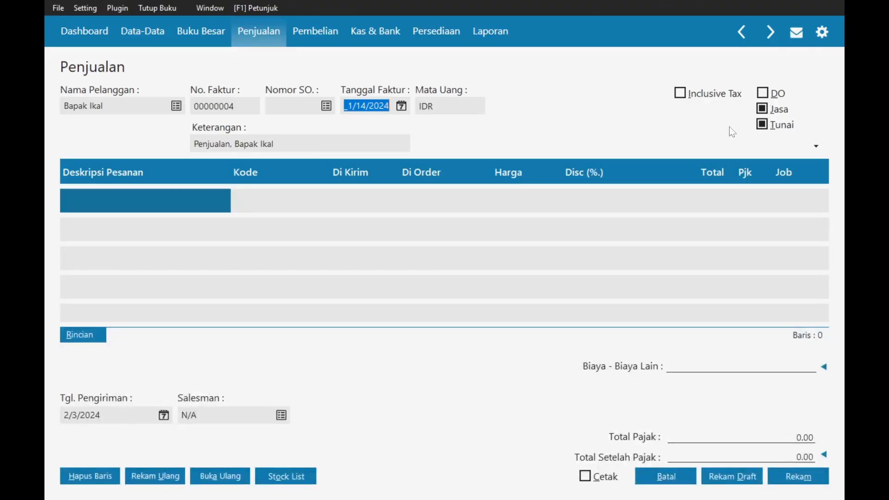
- Make it a credit sale and start the description with 'Menerima Pendapatan Jasa WO dari'
left_click(766, 129)
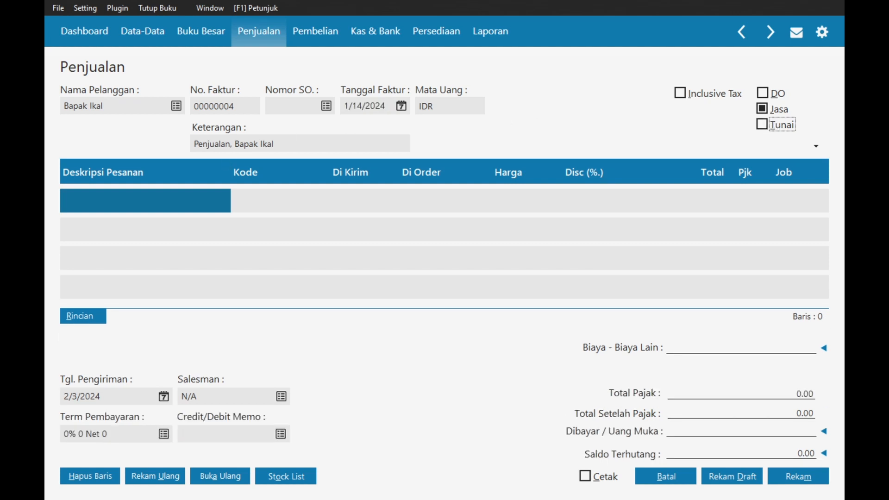
left_click_drag(232, 144, 194, 144)
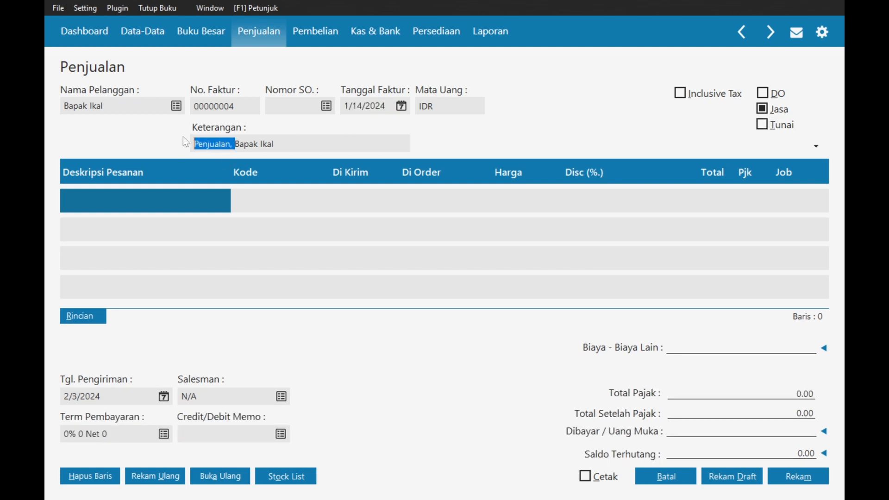
type("Menerima Pendapatan Jasa WO dari")
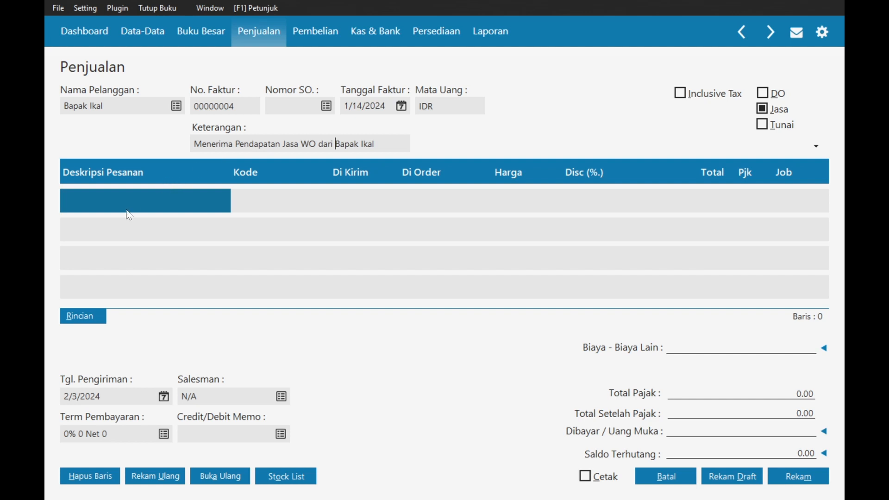
- Add an order line 'Sewa Tenda dan Alat Wedding' on the Pendapatan Jasa Sewa WO account
left_click(127, 210)
type("Sewa ")
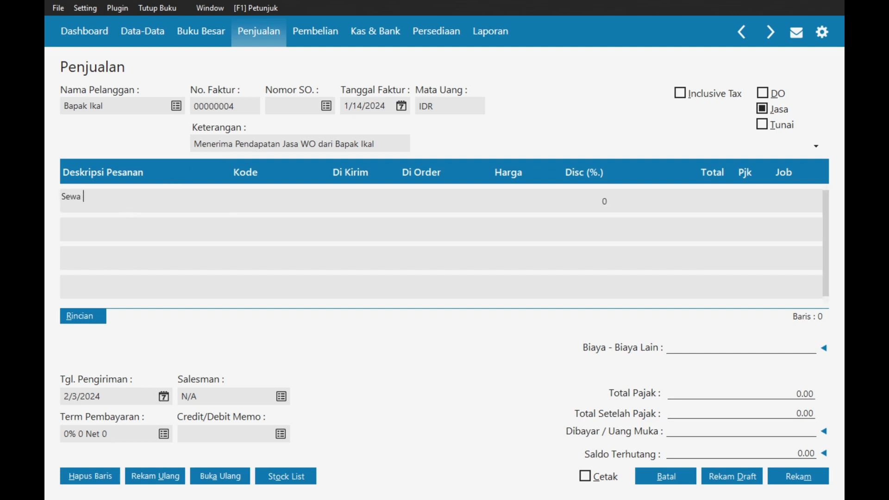
type("Tenda dan Alat Wedding")
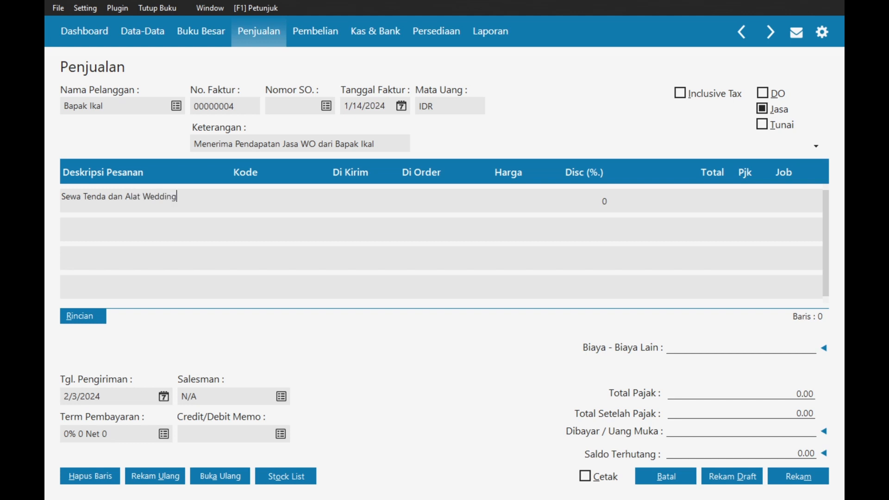
key("Tab")
key("Return")
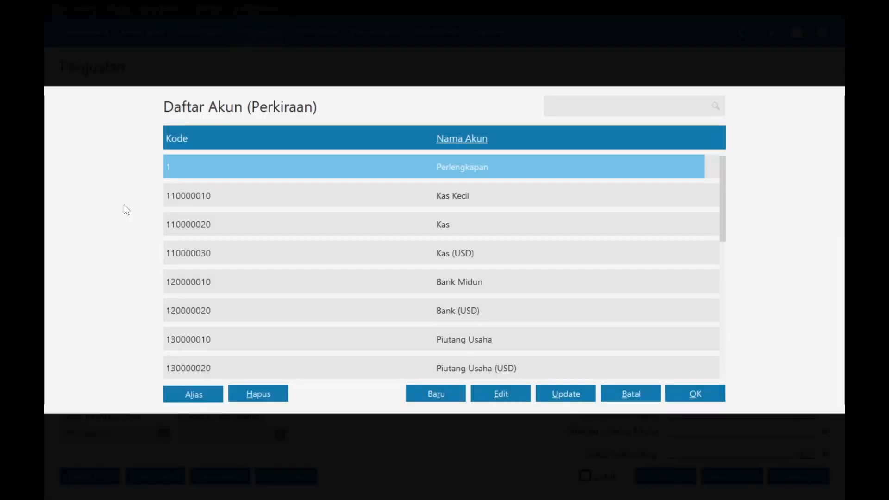
type("penda")
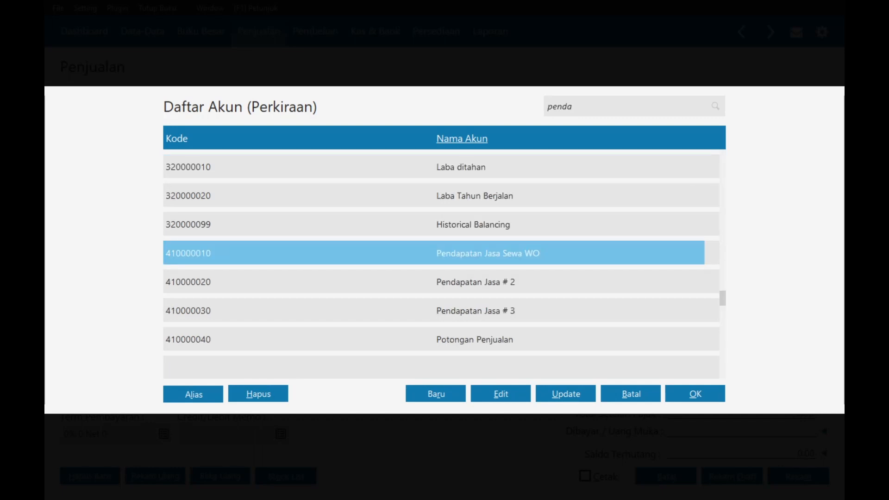
key("Return")
- Give the line quantity 1, price 200,000,000 and PPN tax
key("Return")
type("1")
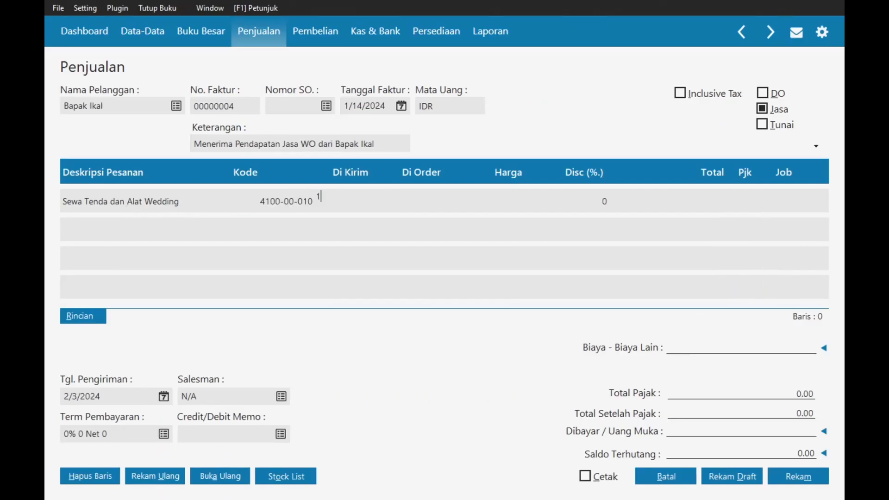
key("Return")
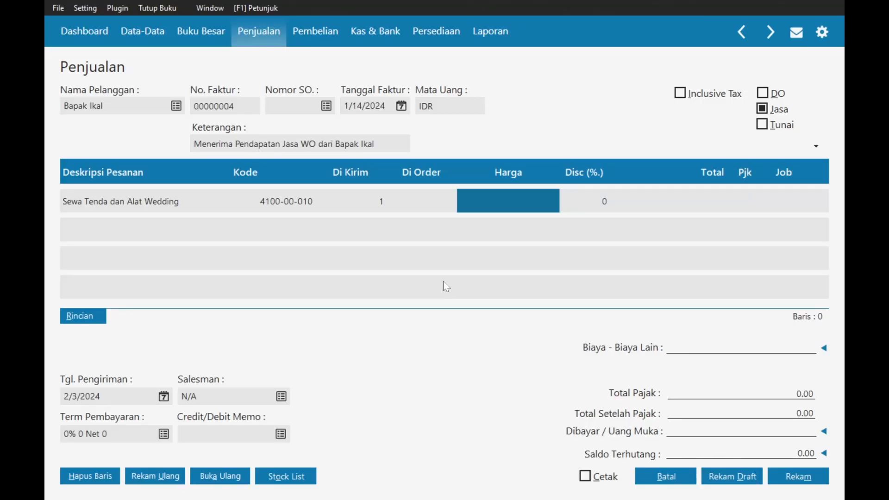
type("200")
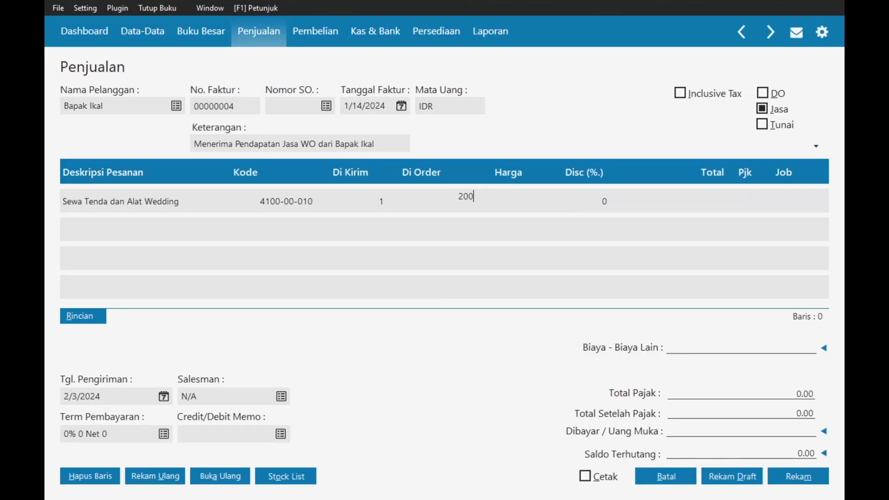
type(",000,000")
key("Return")
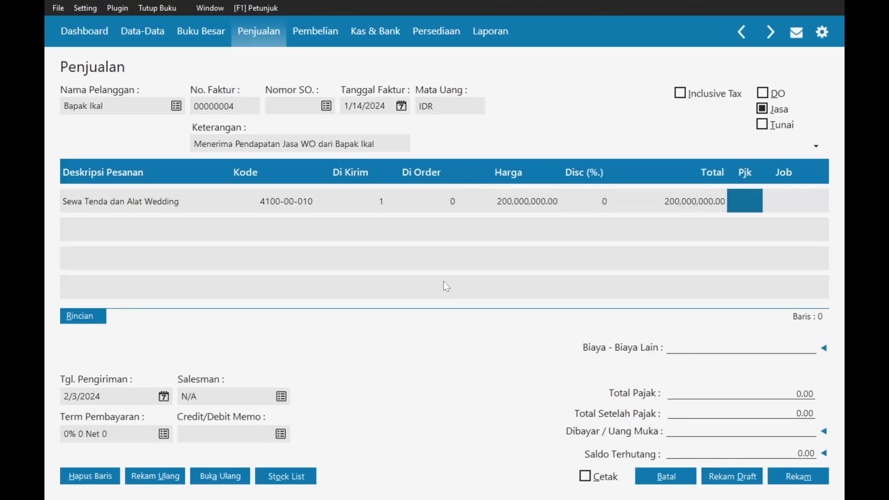
key("Return")
key("Down")
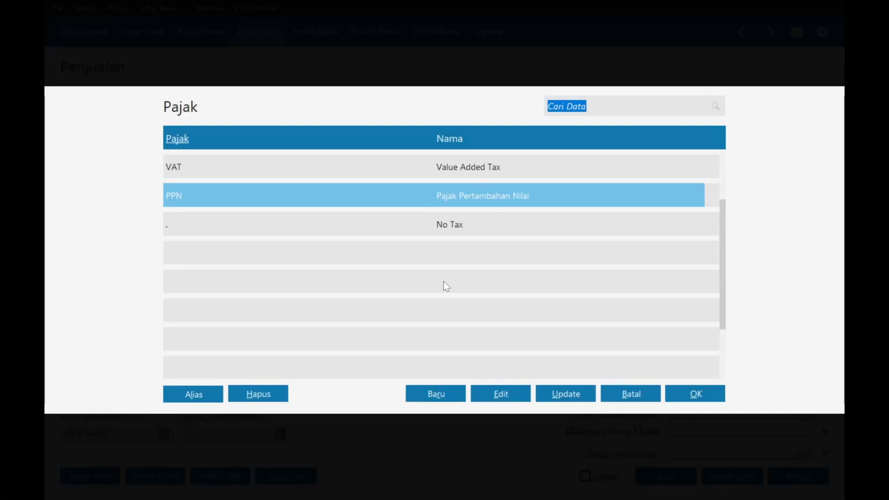
key("Return")
key("Return")
key("Return")
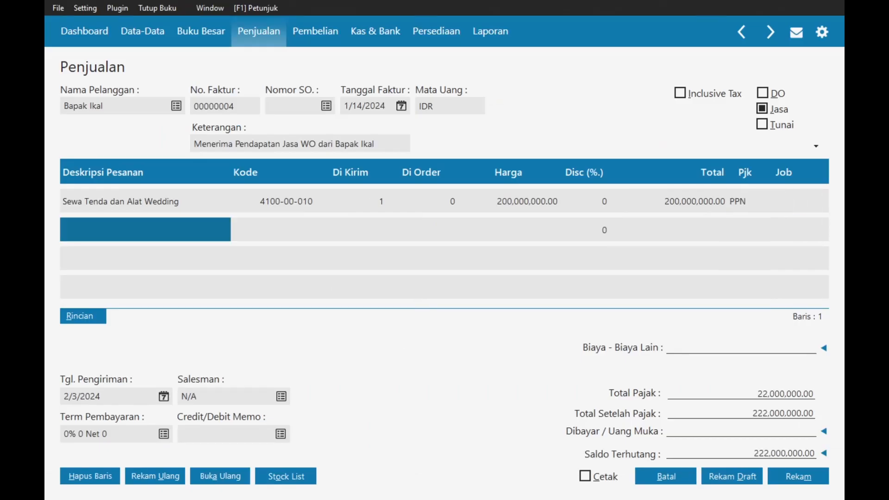
- Set delivery date 1/14/2024 and payment terms 2% 10 Net 30
left_click(165, 397)
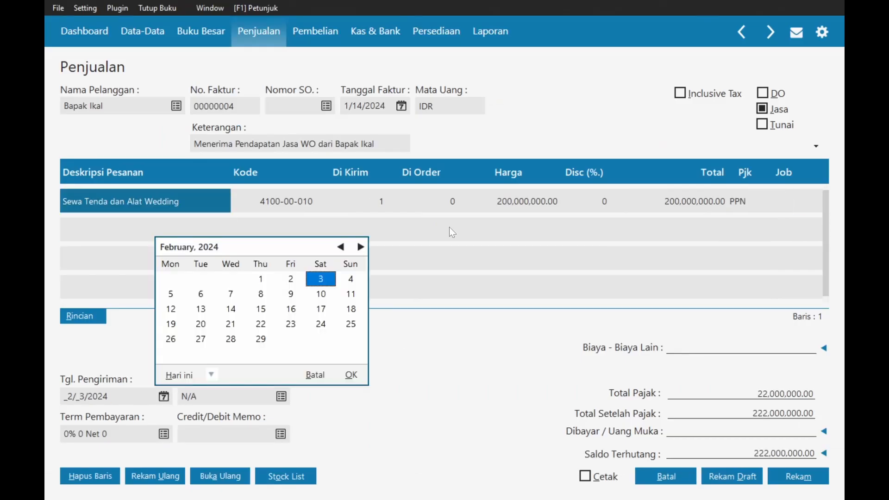
left_click(340, 247)
double_click(351, 296)
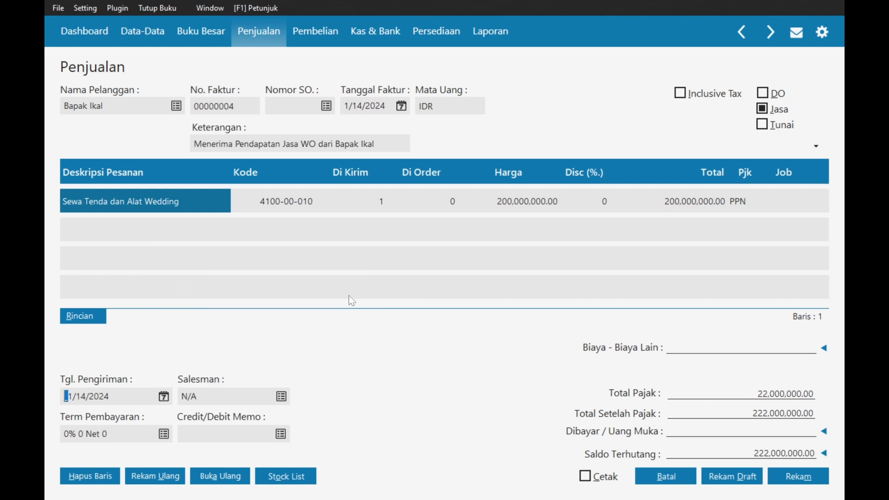
left_click(166, 435)
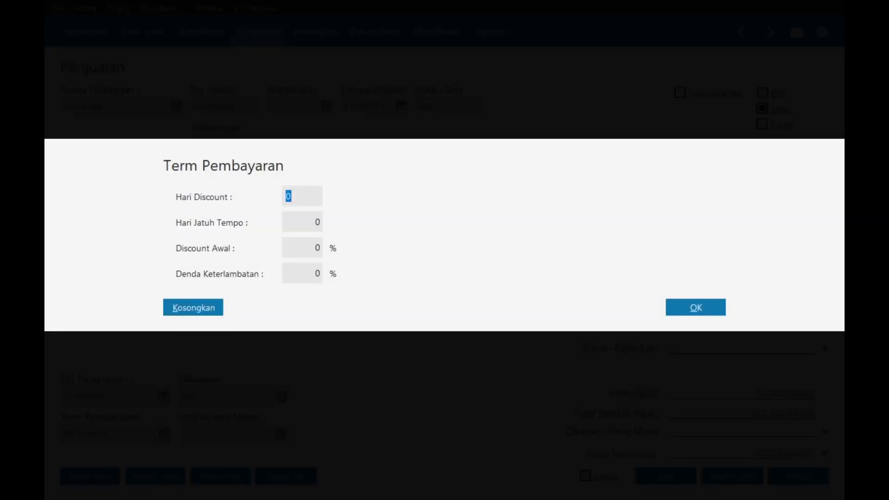
type("10")
key("Tab")
type("30")
key("Tab")
type("2")
left_click(718, 306)
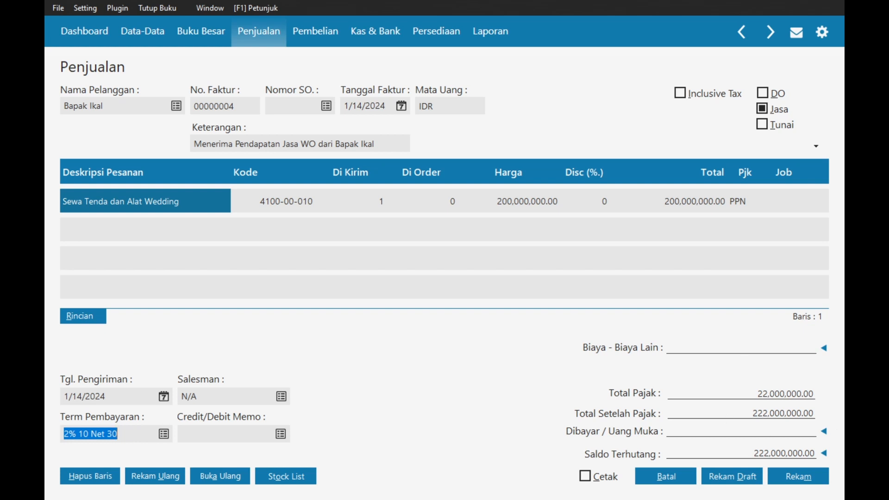
- Apply down payment SA000003 to the invoice and save it
left_click(824, 431)
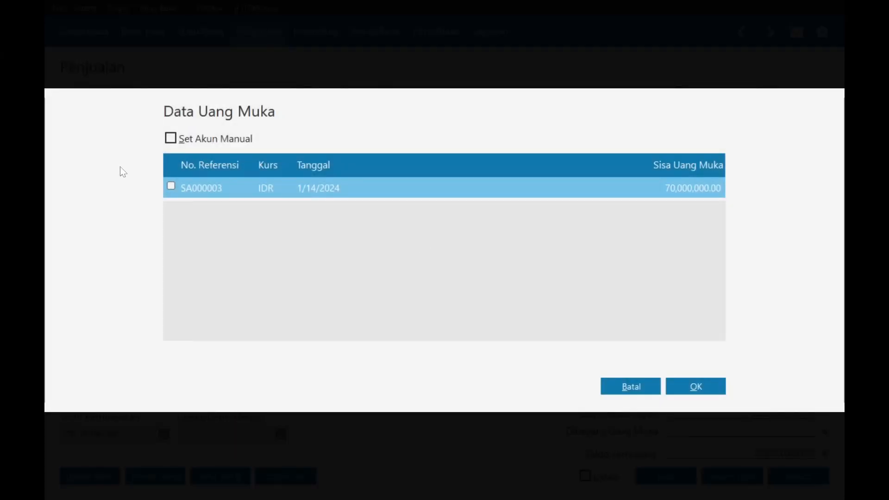
left_click(171, 187)
left_click(696, 386)
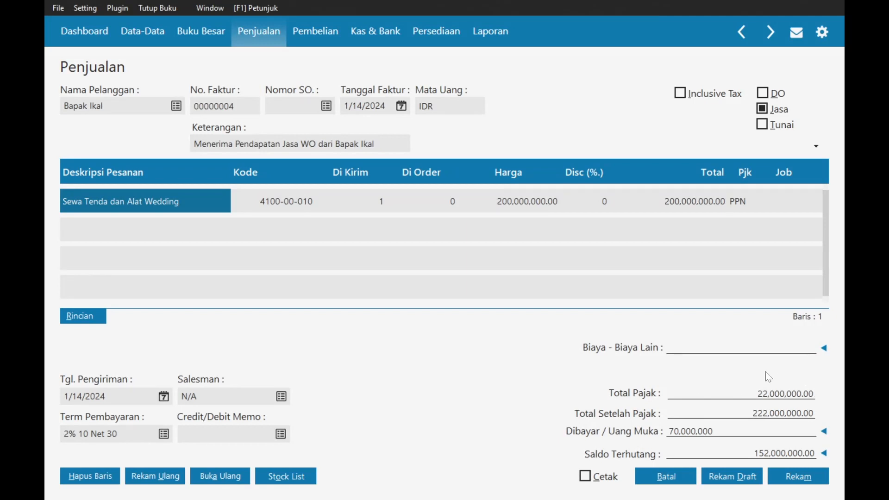
key("alt+Tab")
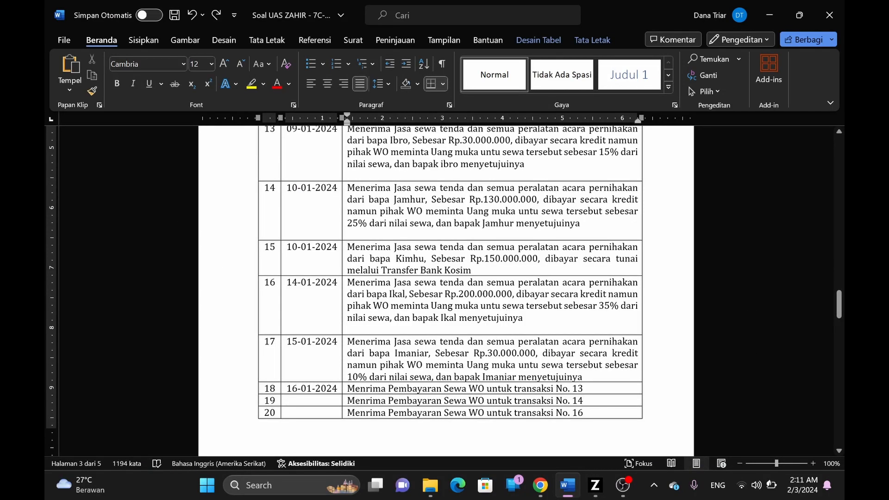
key("alt+Tab")
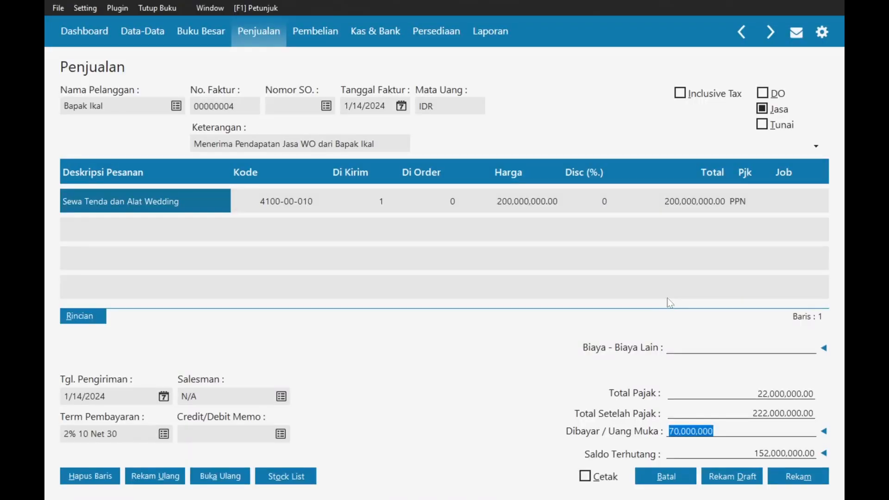
left_click(791, 471)
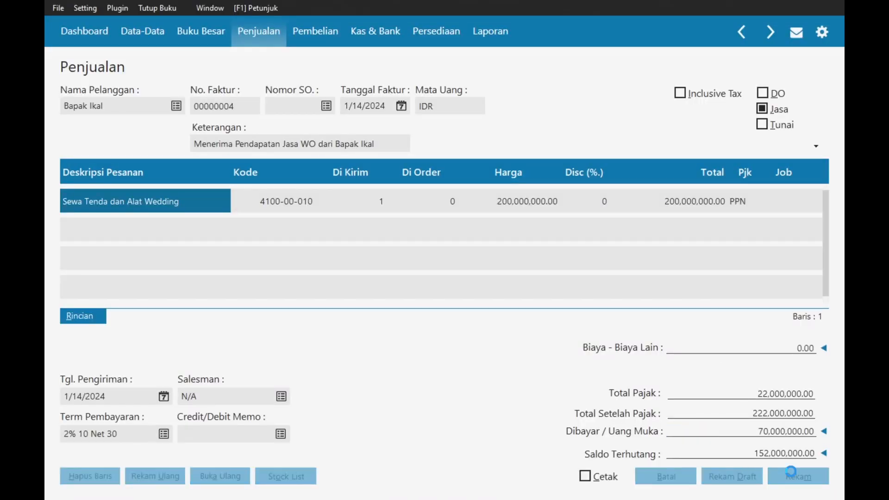
left_click(700, 324)
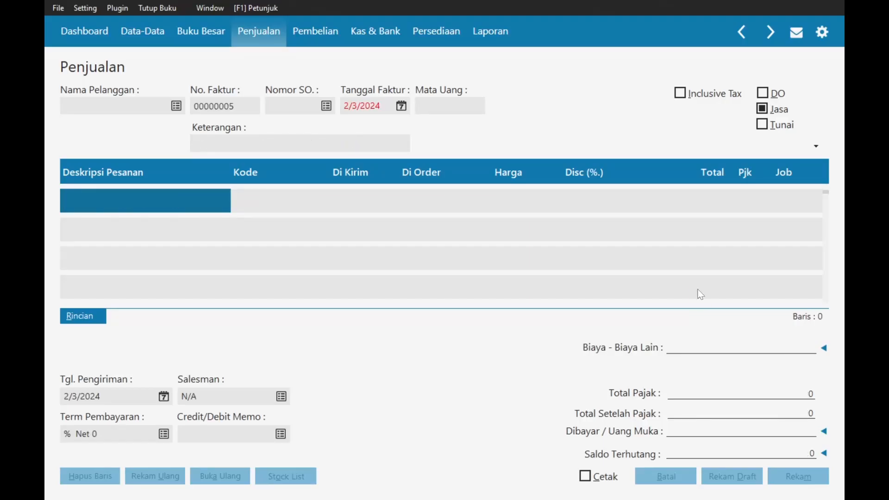
- Close the blank invoice and check transaction 17's date and description in the assignment document
left_click(688, 476)
key("alt+Tab")
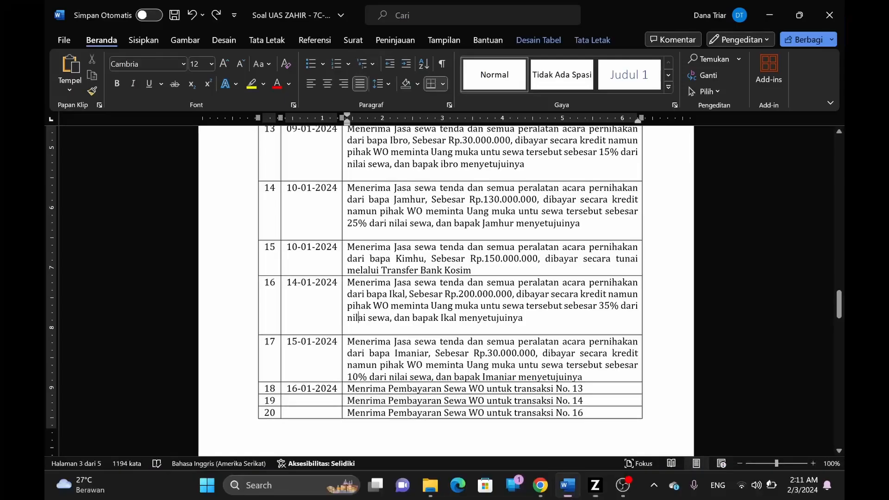
scroll(358, 257, "down", 2)
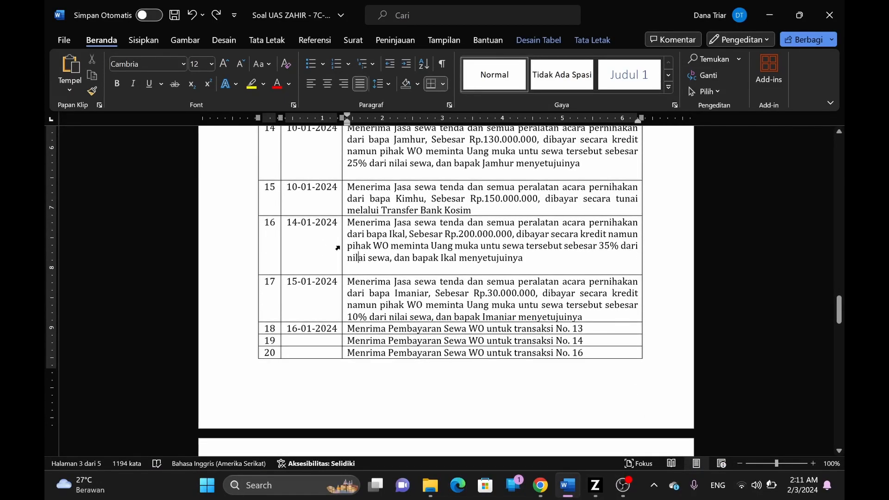
left_click(292, 281)
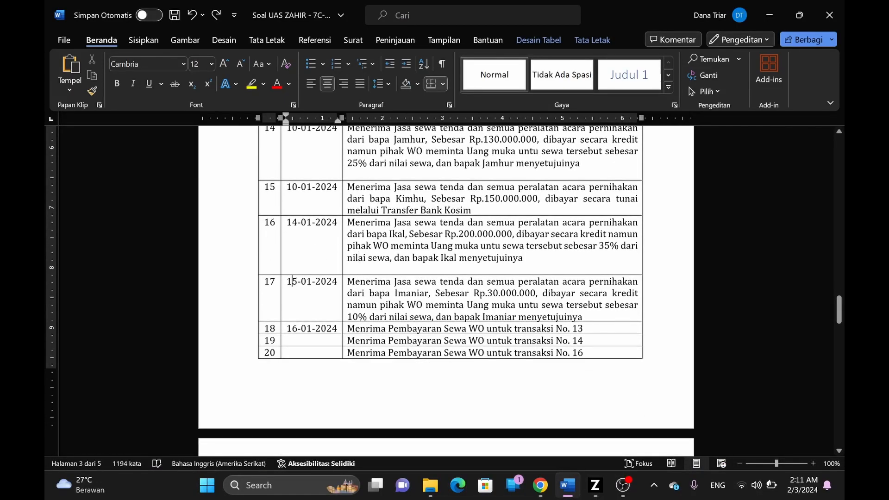
left_click_drag(350, 281, 465, 282)
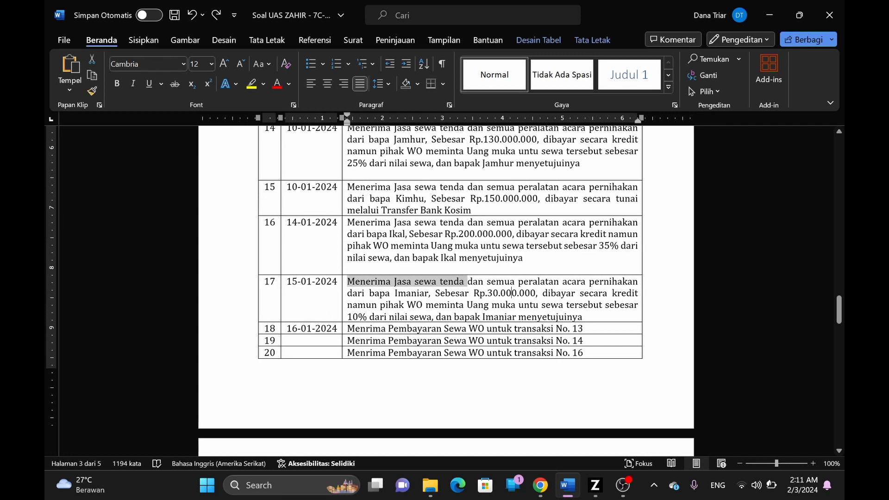
left_click(511, 293)
key("alt+Tab")
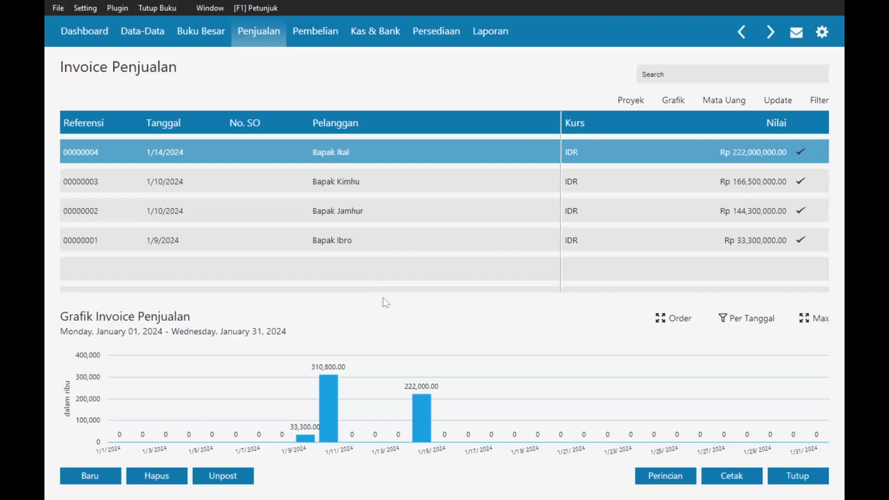
- Open the Uang Muka Penjualan list and start a new down payment received into a bank account
left_click(262, 36)
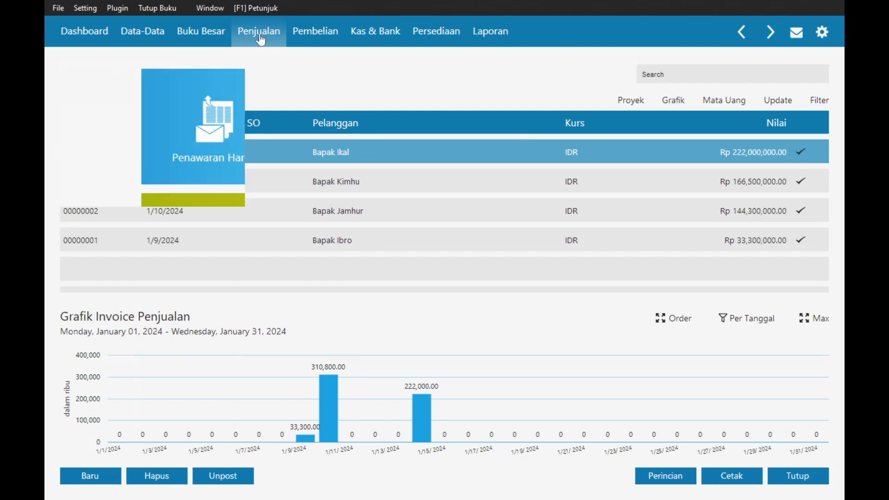
left_click(228, 374)
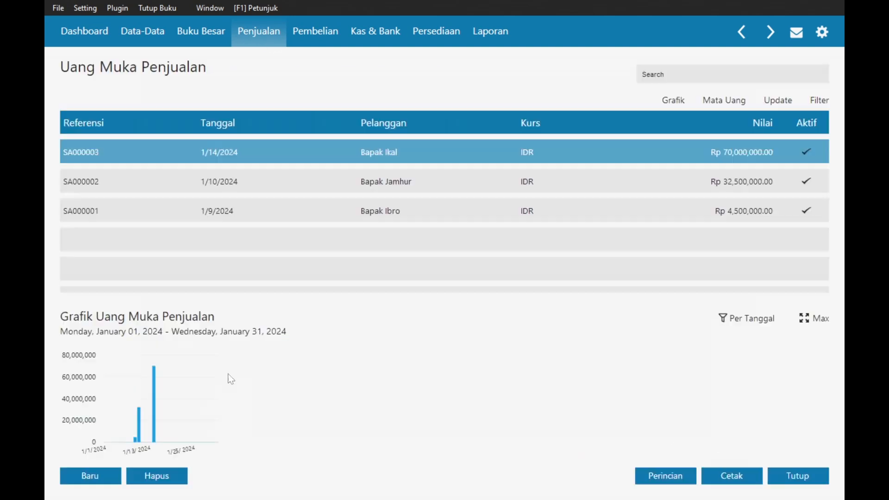
left_click(91, 476)
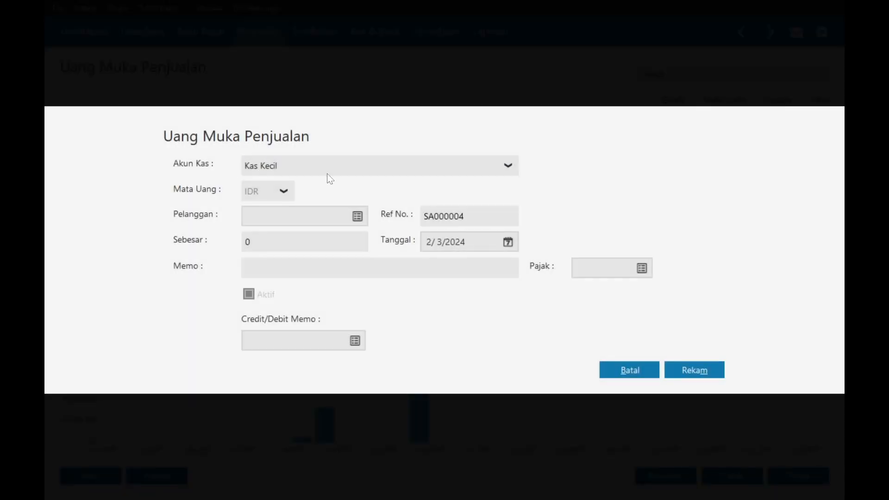
left_click(324, 169)
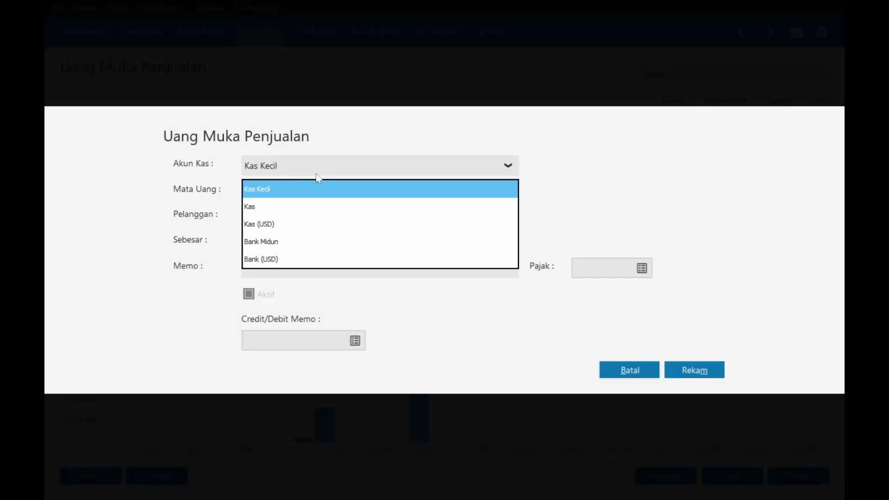
left_click(262, 243)
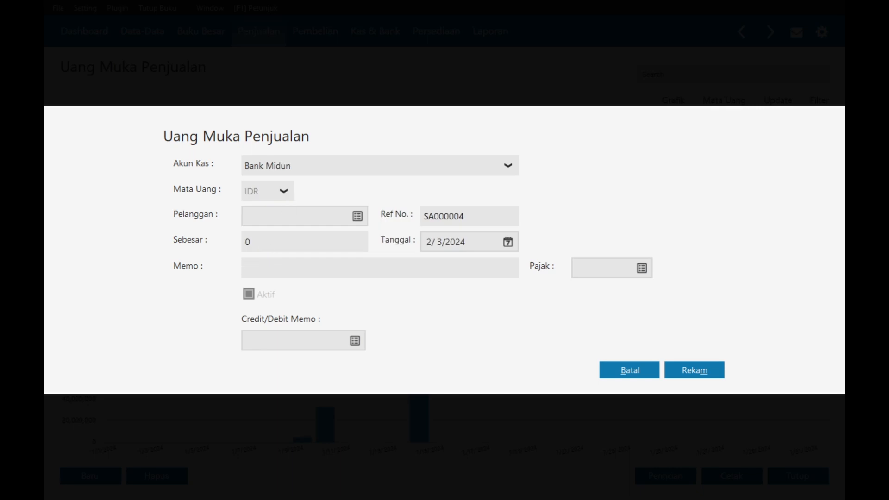
- Add a new customer with their full name via the Pelanggan lookup and select them
left_click(357, 216)
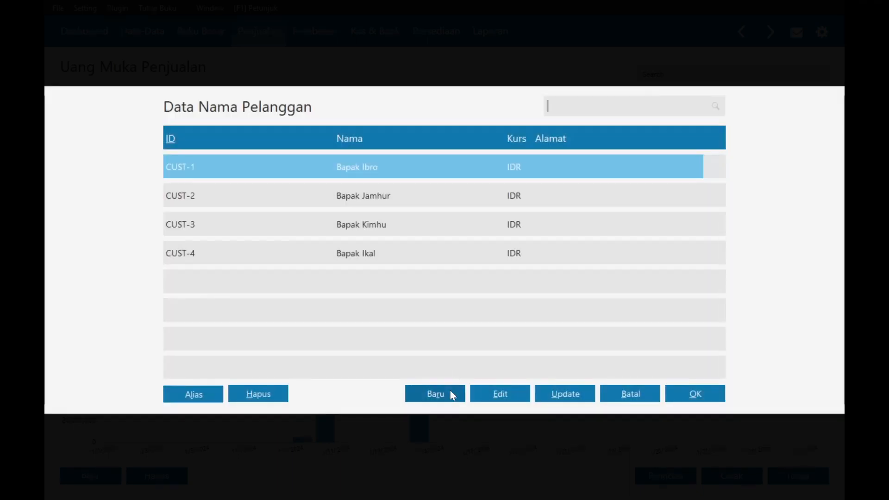
left_click(451, 392)
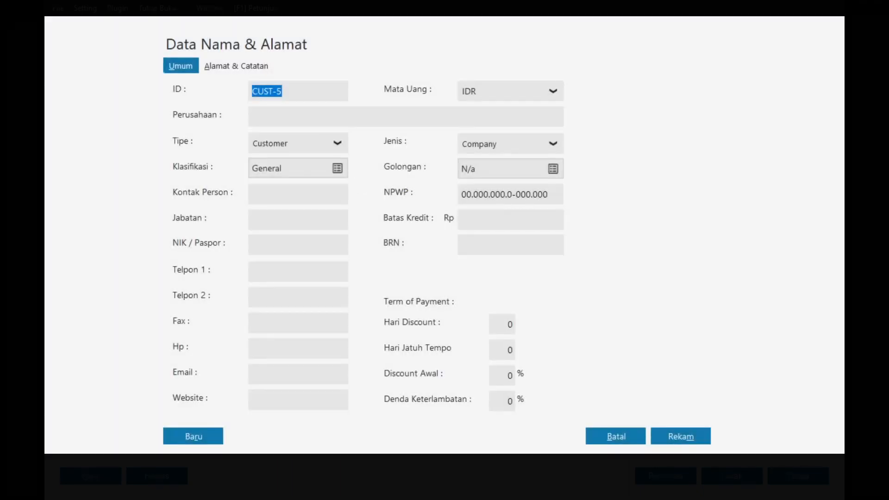
left_click(253, 117)
type("Bapak")
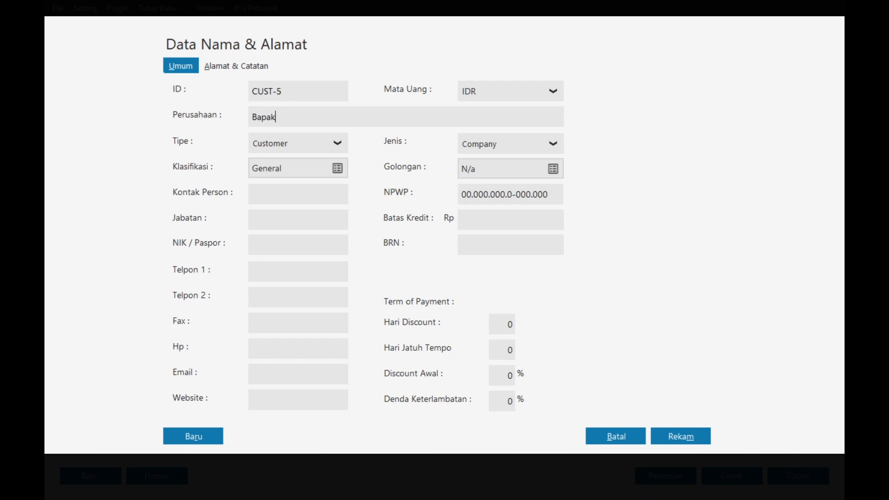
key("alt+Tab")
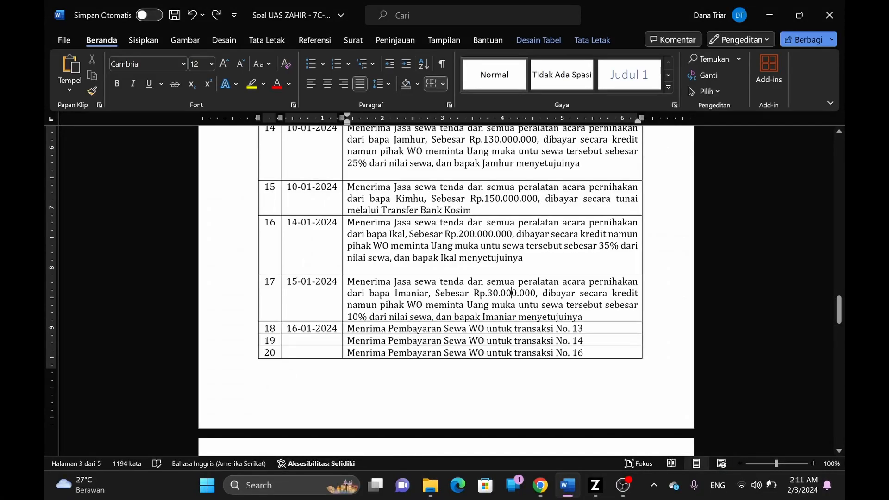
key("alt+Tab")
key("Right")
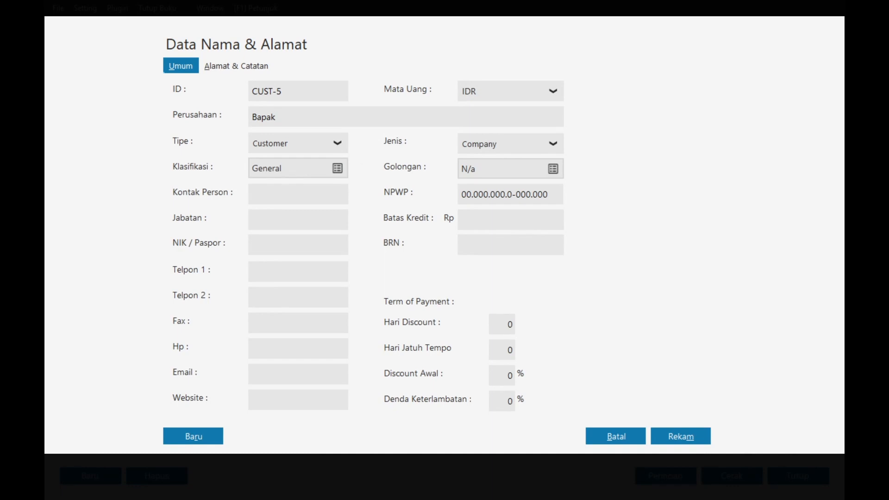
type("Imaniar")
left_click(678, 432)
left_click(633, 318)
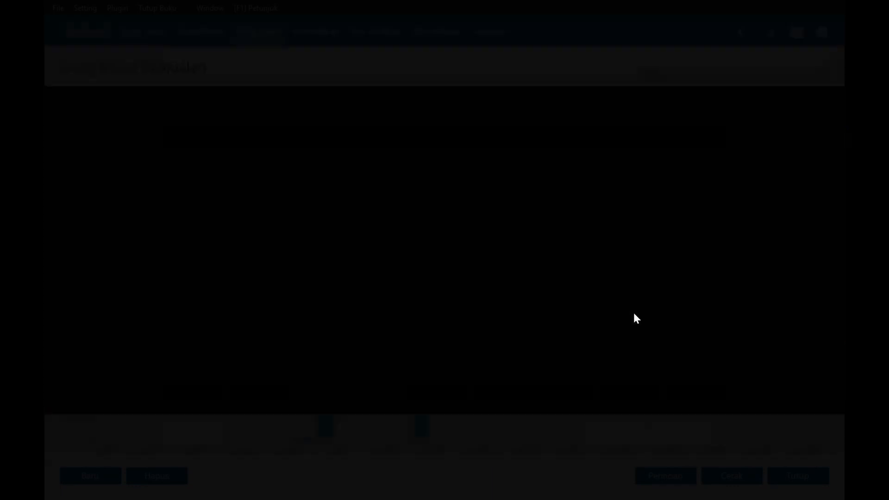
double_click(388, 282)
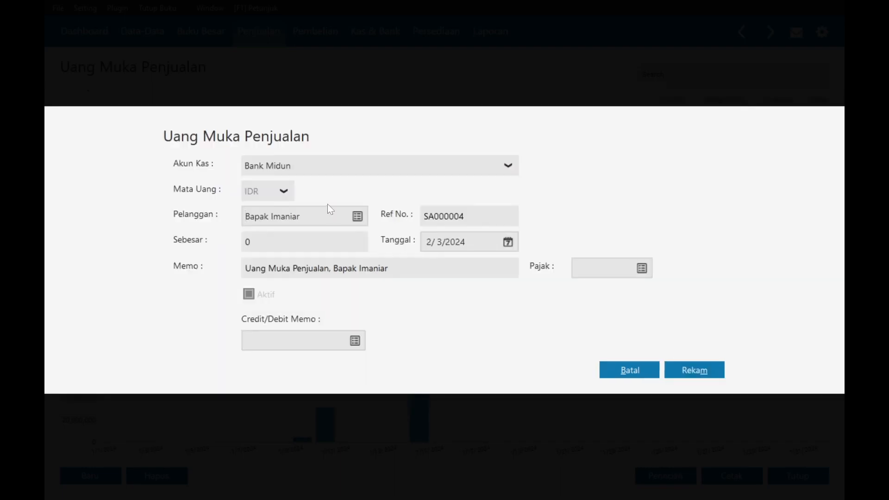
- Restart the down payment entry into Bank Midun for the newly added customer
left_click(652, 373)
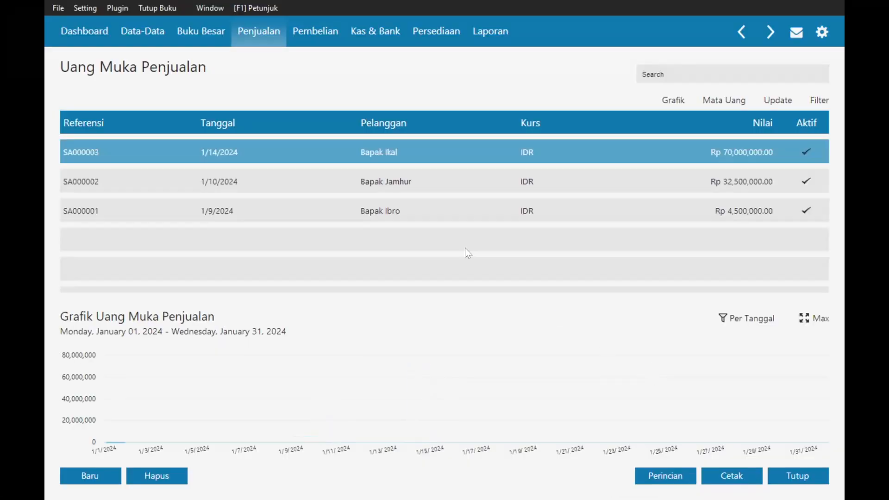
left_click(406, 208)
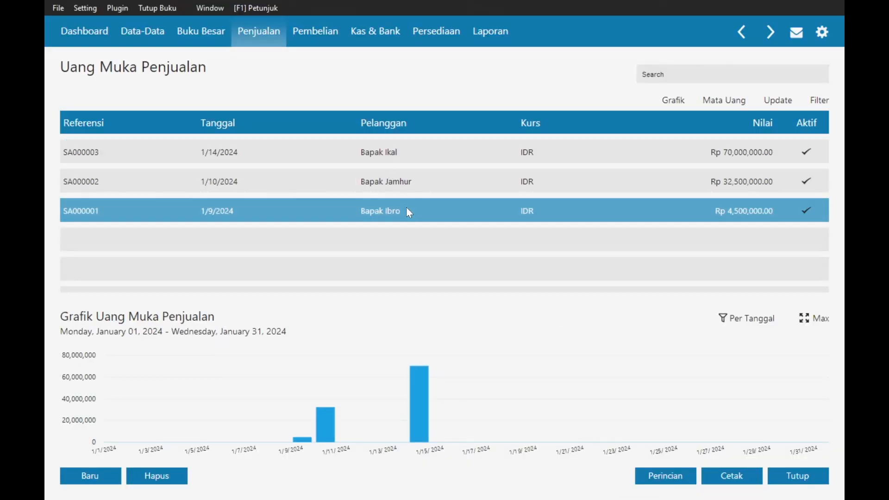
left_click(104, 477)
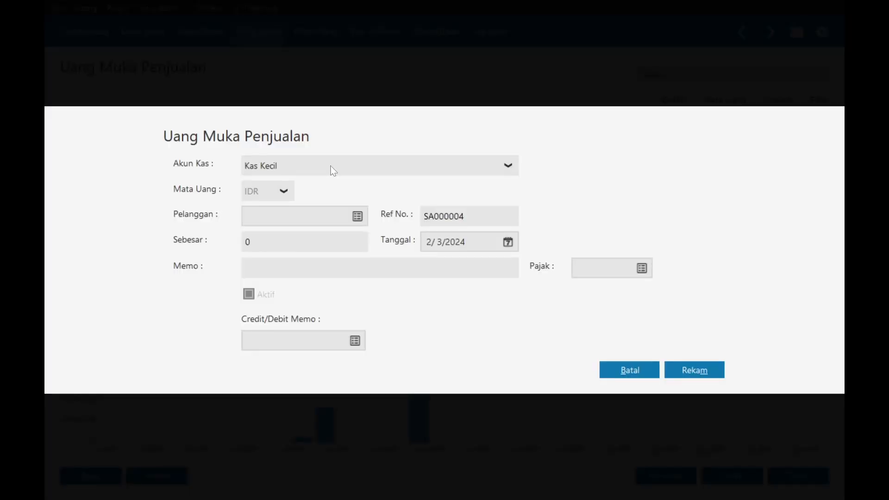
left_click(334, 170)
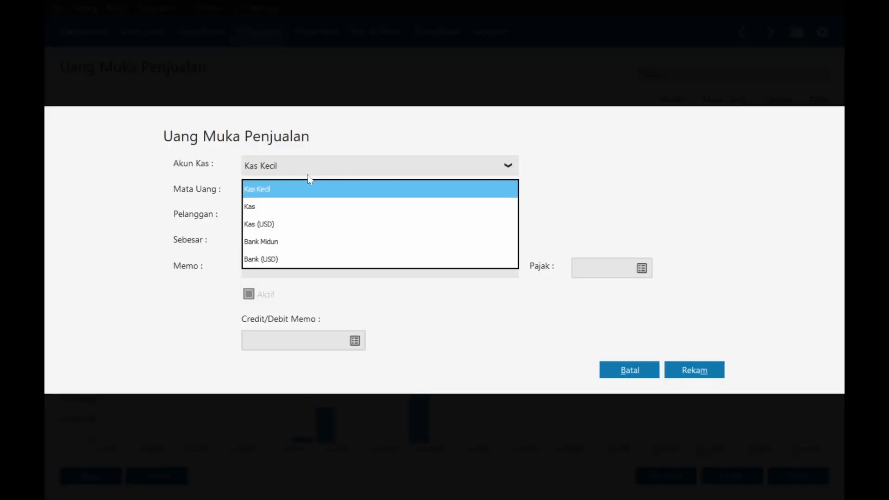
left_click(275, 243)
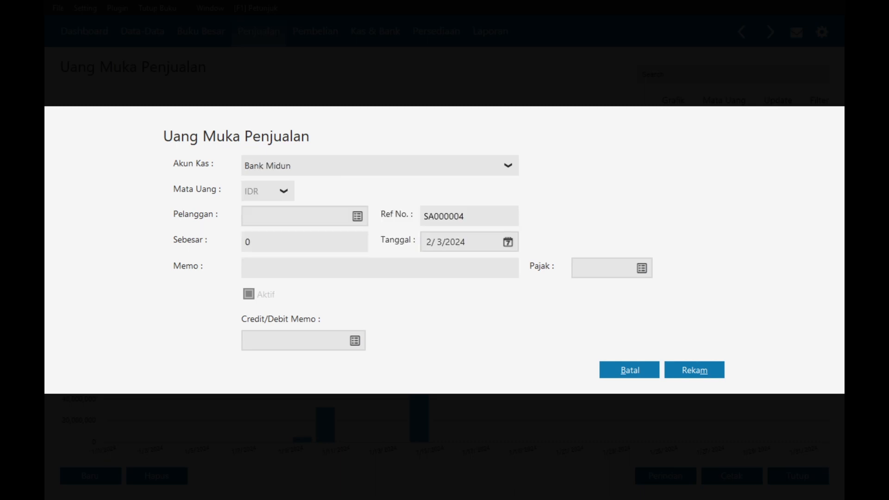
left_click(355, 220)
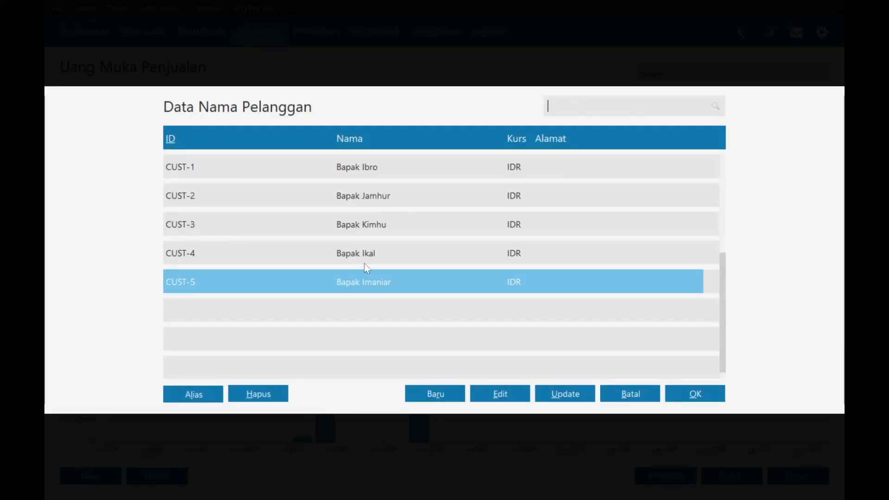
double_click(371, 279)
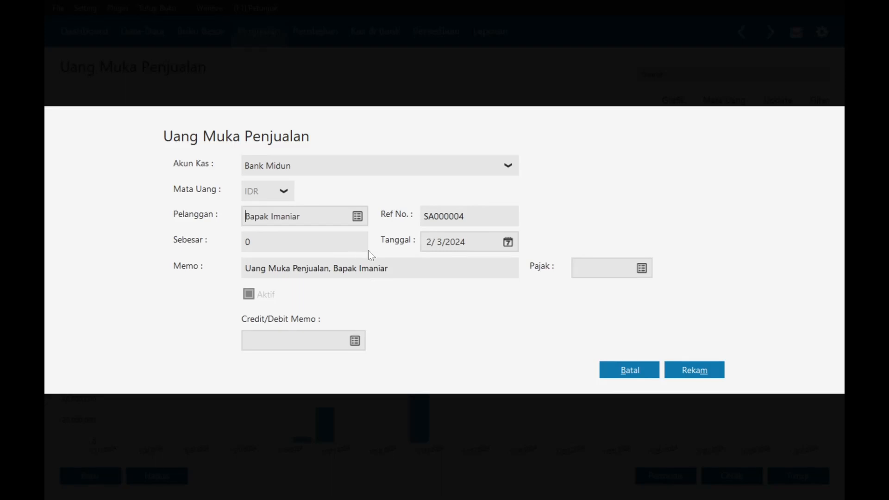
- Date the down payment 1/15/2024, set the amount to 3,000,000, and save it
left_click(508, 241)
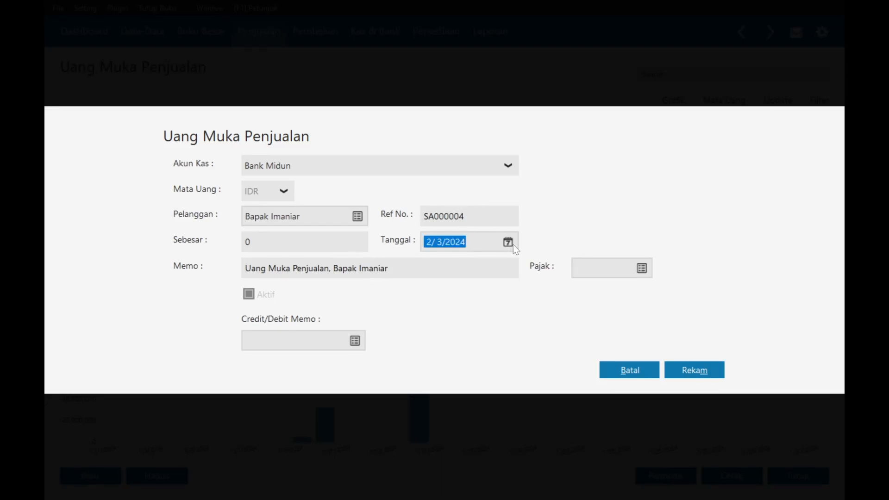
left_click(679, 268)
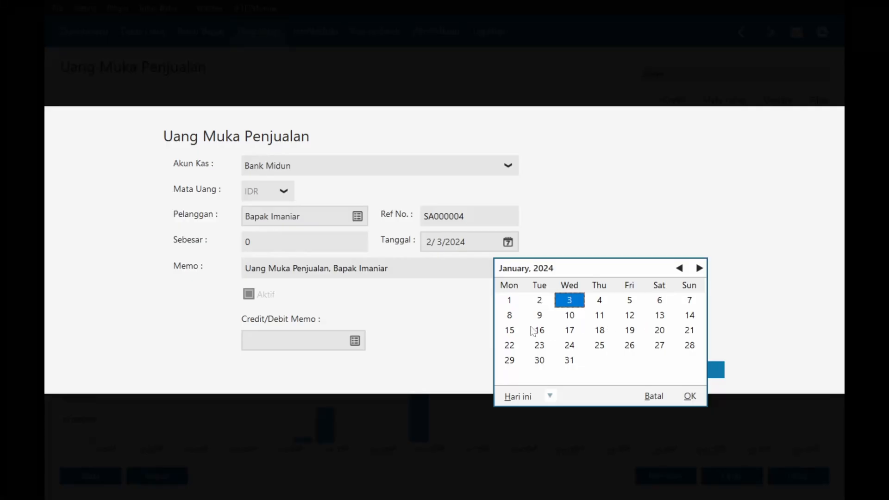
double_click(513, 331)
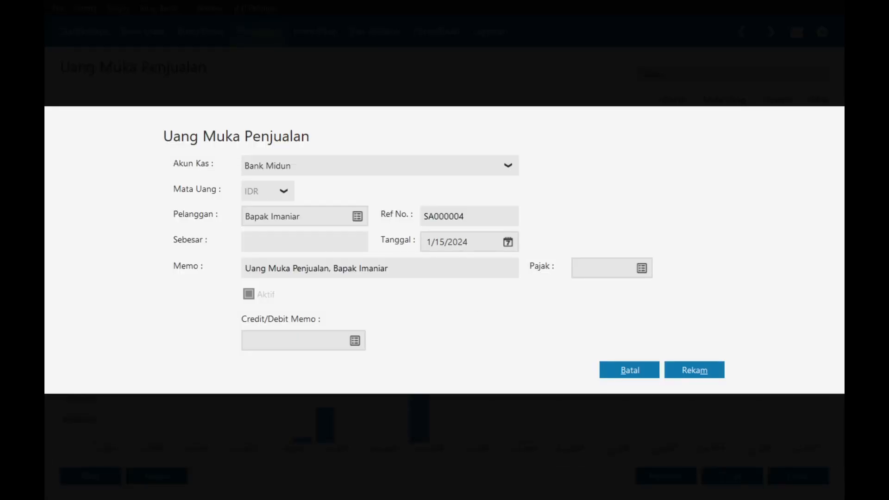
type("3,000,000")
key("Tab")
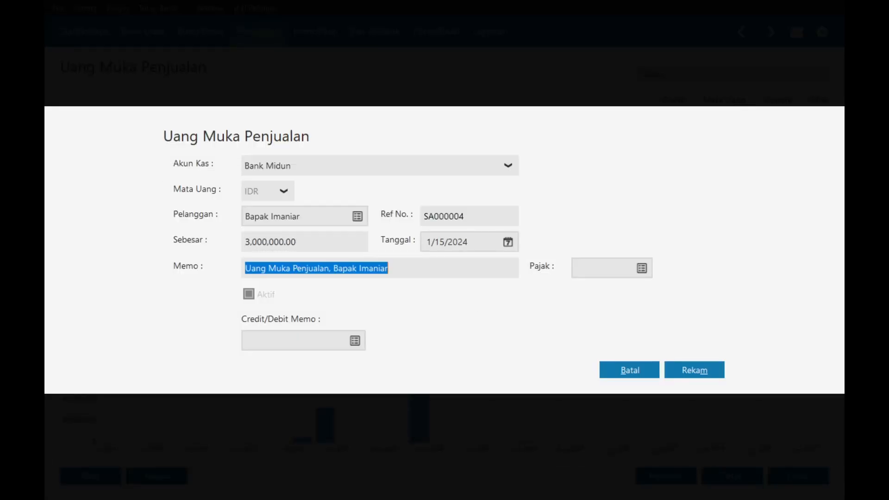
left_click(686, 370)
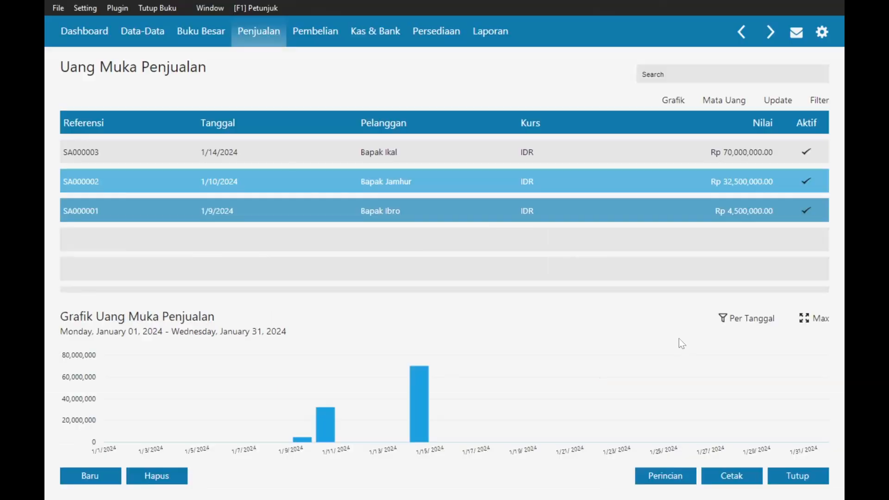
left_click(676, 481)
- Start a new sales invoice for the newly added customer
left_click(655, 376)
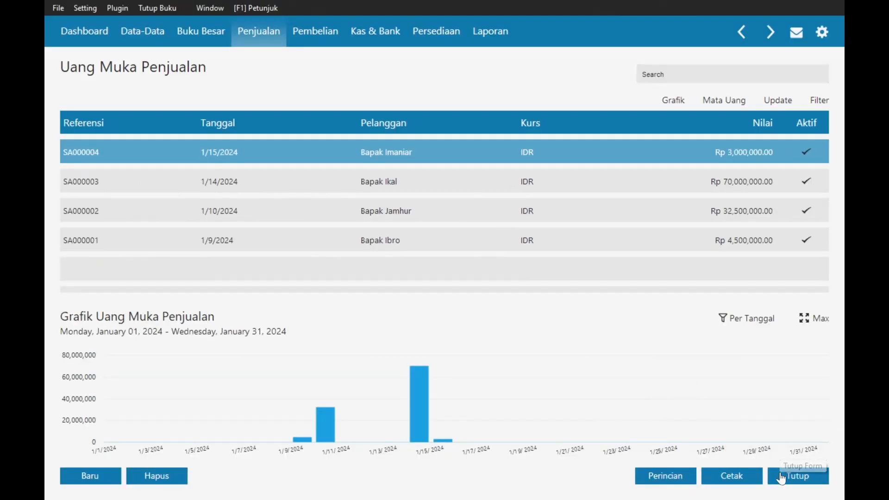
left_click(796, 475)
left_click(337, 262)
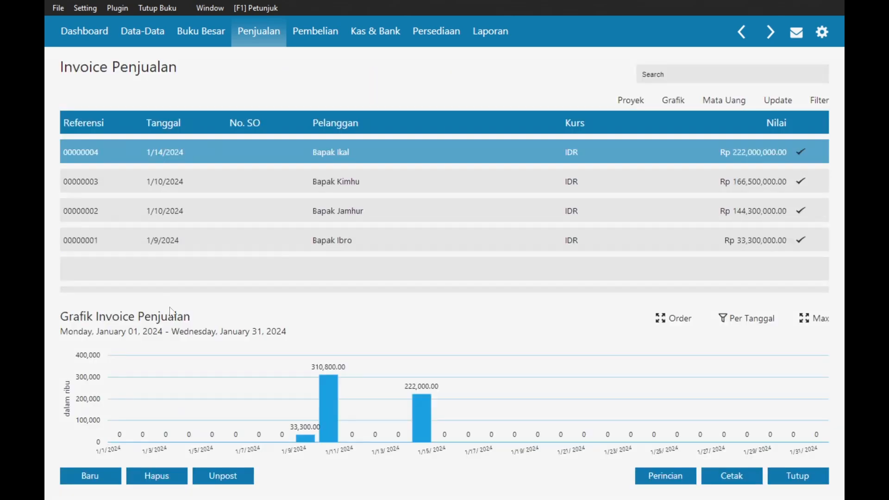
left_click(89, 482)
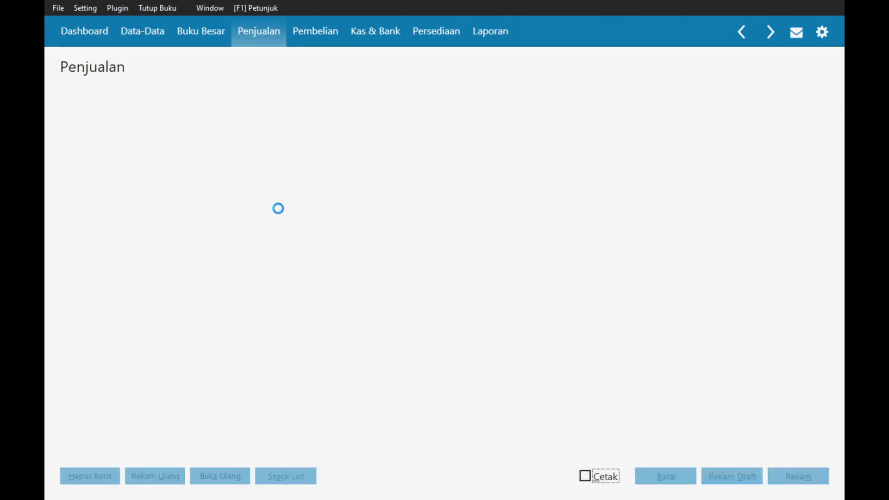
left_click(175, 108)
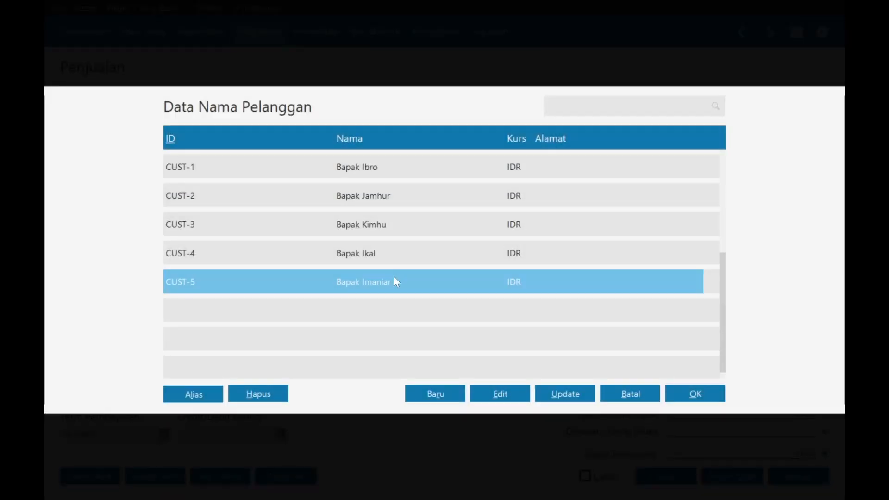
double_click(393, 280)
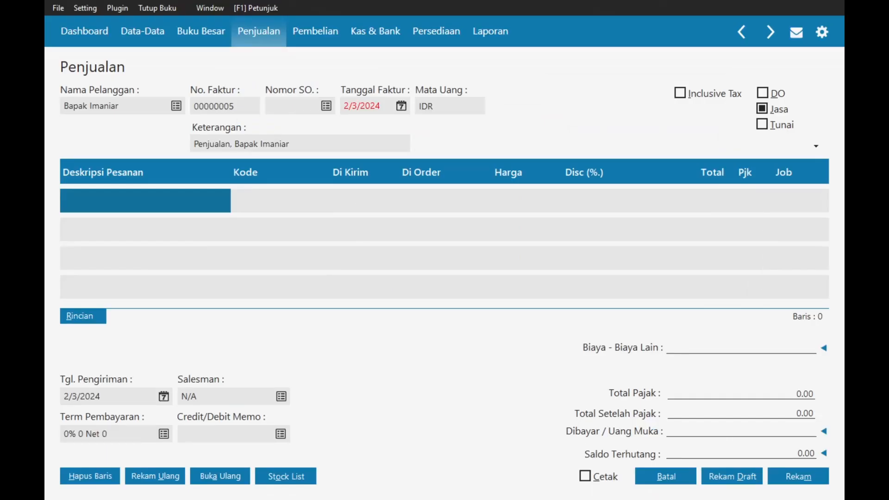
- Replace 'Penjualan' in the description with the service income text and date the invoice 1/15/2024
left_click_drag(193, 144, 235, 144)
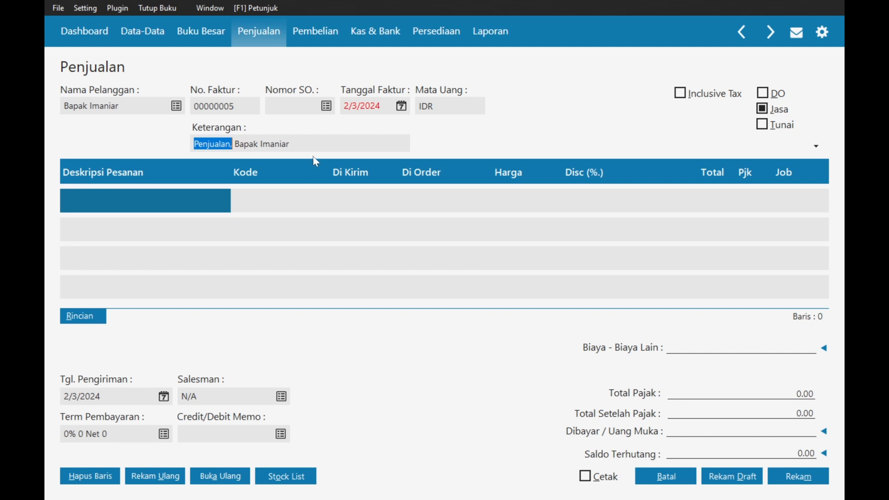
type("Menerima Pendapatan Jasa WO dari")
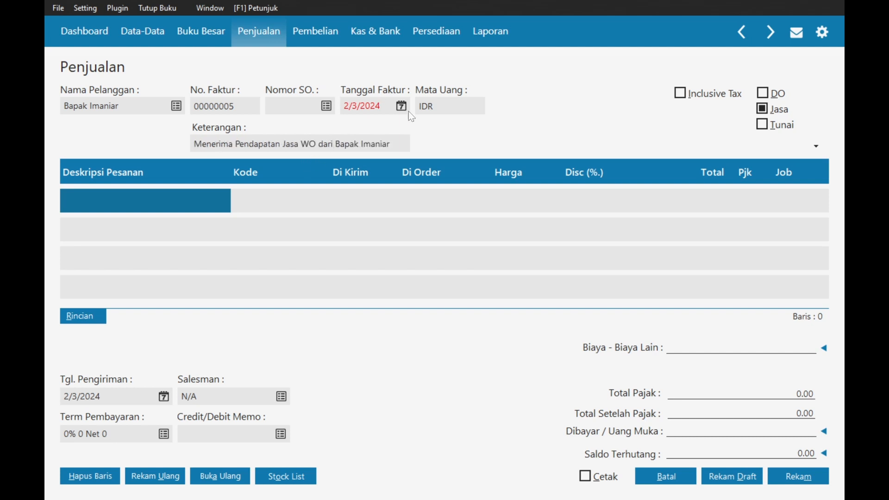
left_click(403, 106)
left_click(528, 129)
left_click(358, 192)
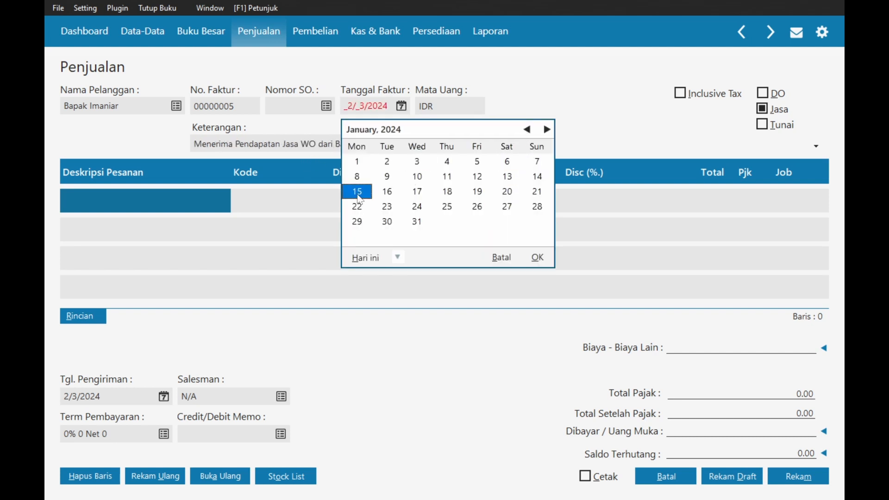
left_click(359, 197)
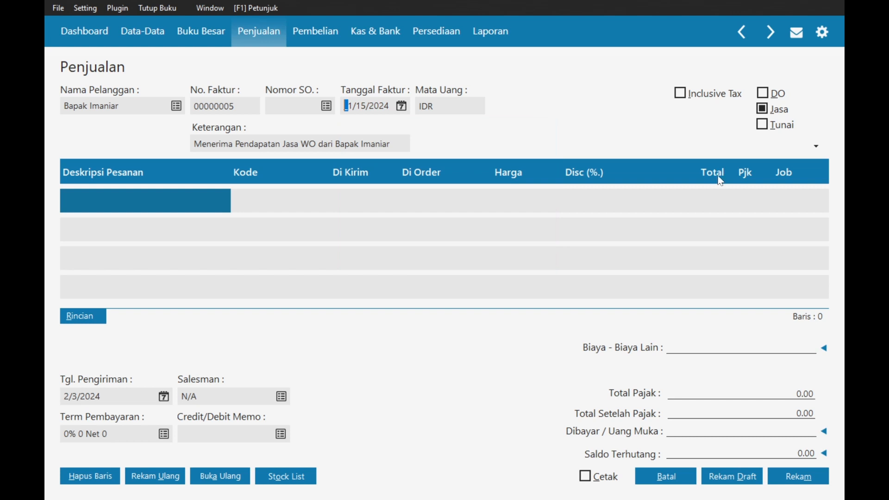
- Add a 'Sewa Tenda dan Alat Wedding' line on Pendapatan Jasa Sewa WO, quantity 1
left_click(171, 204)
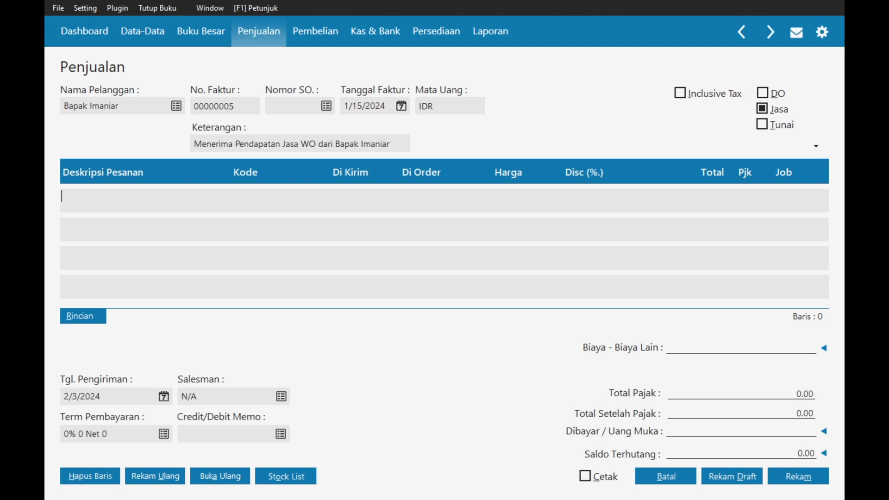
type("Sewa Tend")
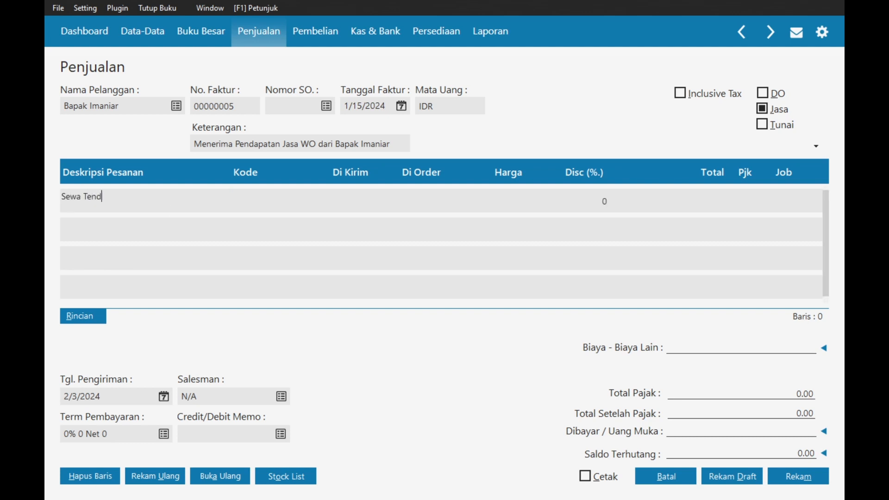
type("a dan Alat Wedding")
key("Tab")
key("Return")
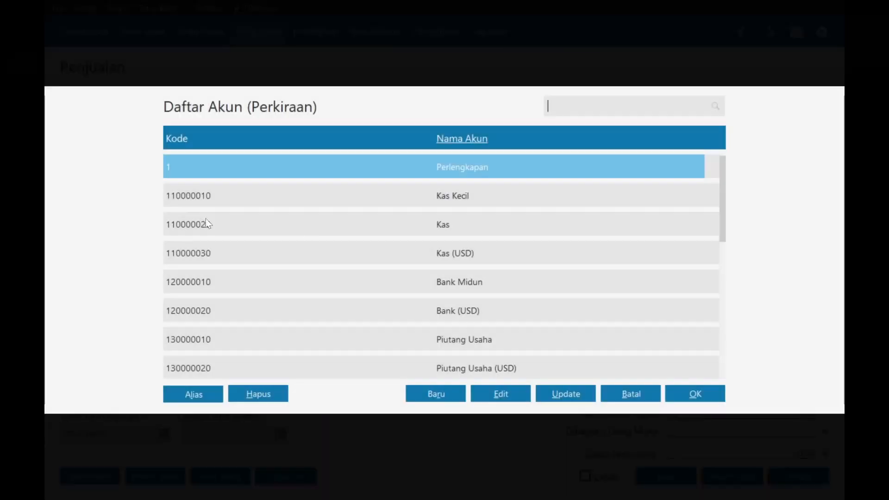
type("pend")
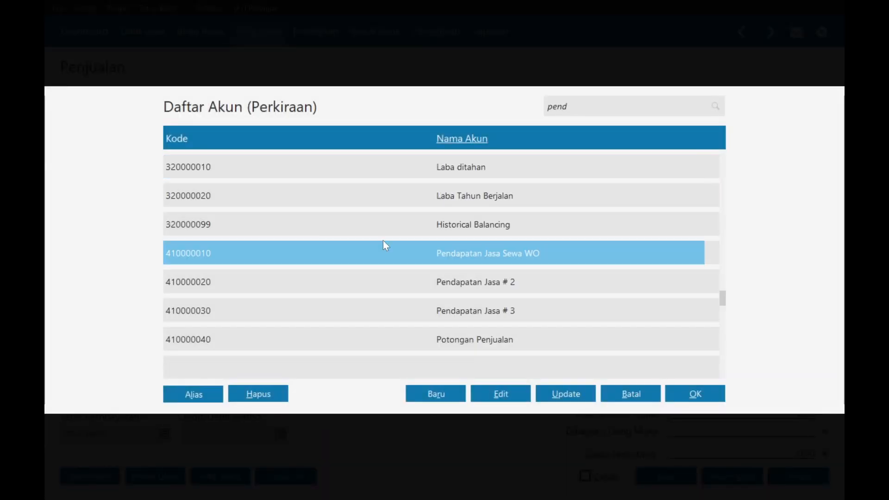
key("Return")
key("Tab")
type("1")
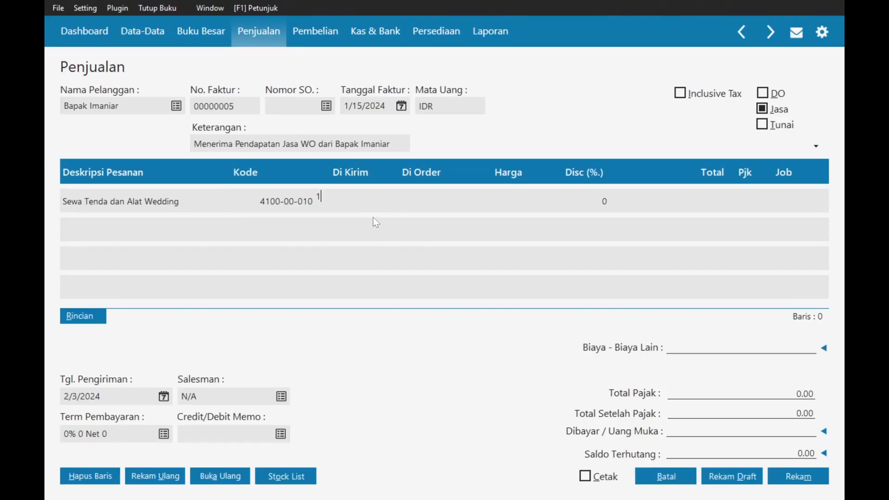
key("Tab")
- Confirm the line's account, set its price to 30,000,000, and apply PPN tax
double_click(271, 200)
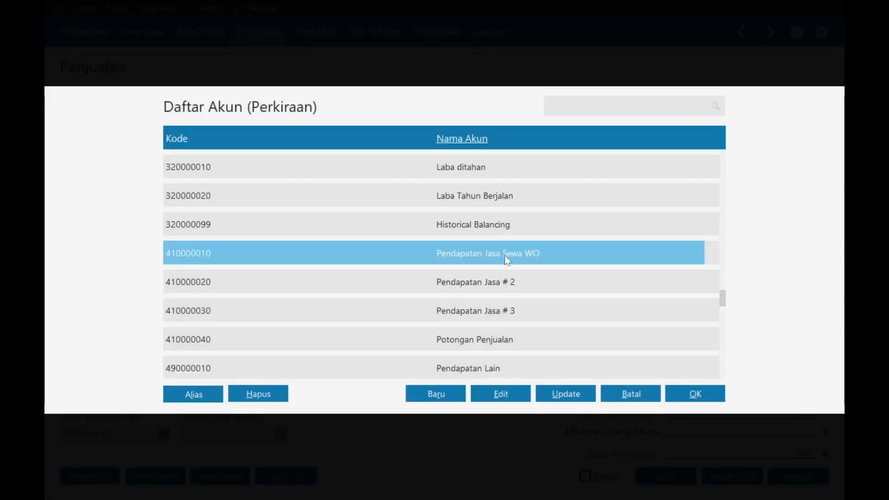
double_click(504, 255)
left_click(489, 200)
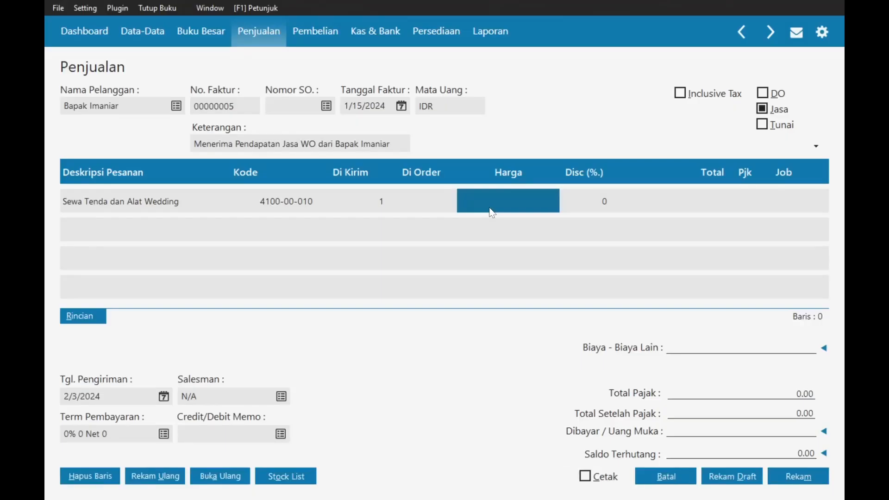
type("30,000,000")
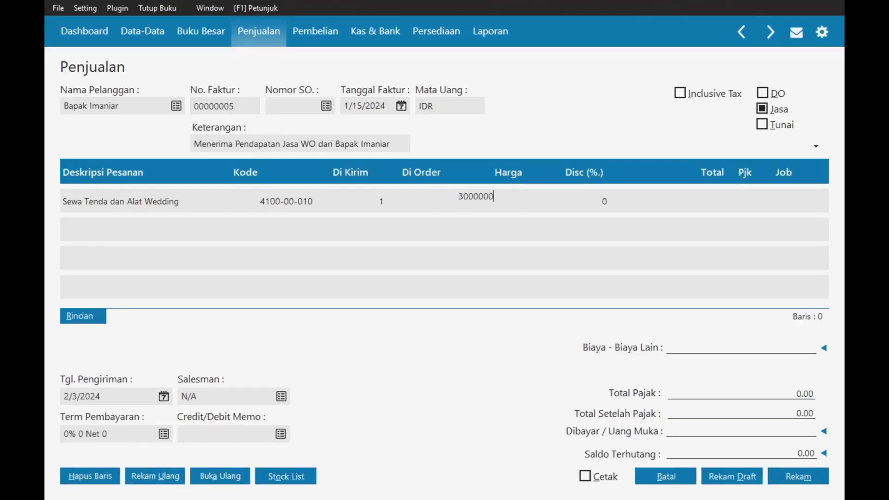
key("Return")
key("Return")
key("Return")
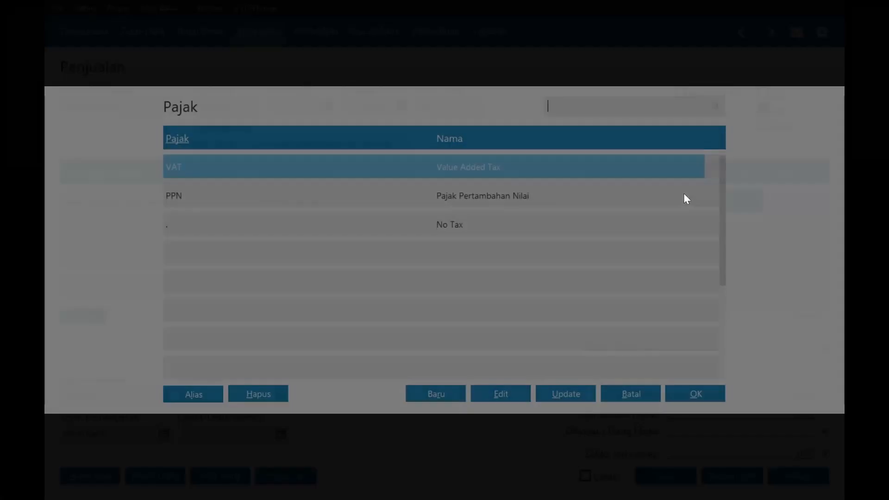
key("Down")
key("Return")
key("Return")
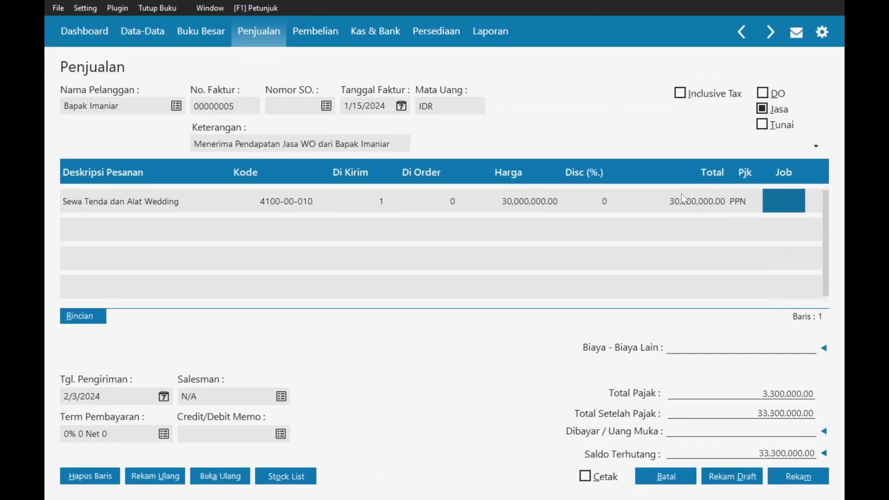
key("Return")
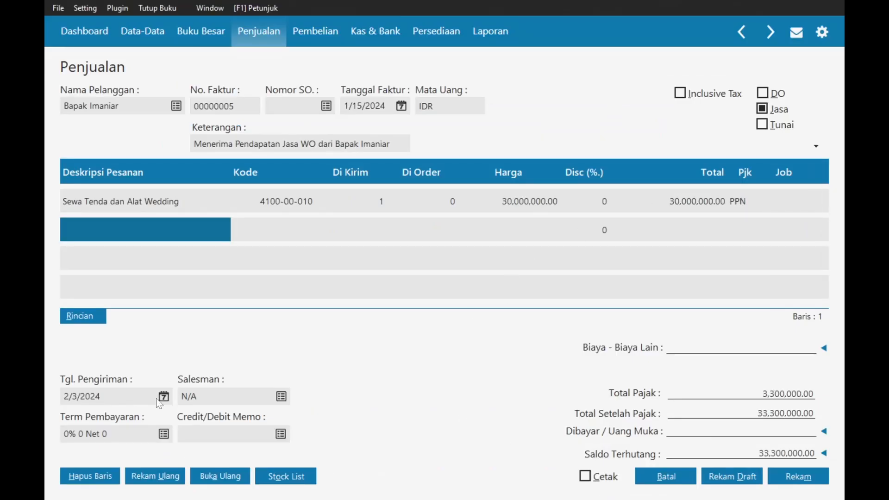
- Set the delivery date to 1/15/2024 and payment terms to 2% 10 Net 30
left_click(163, 397)
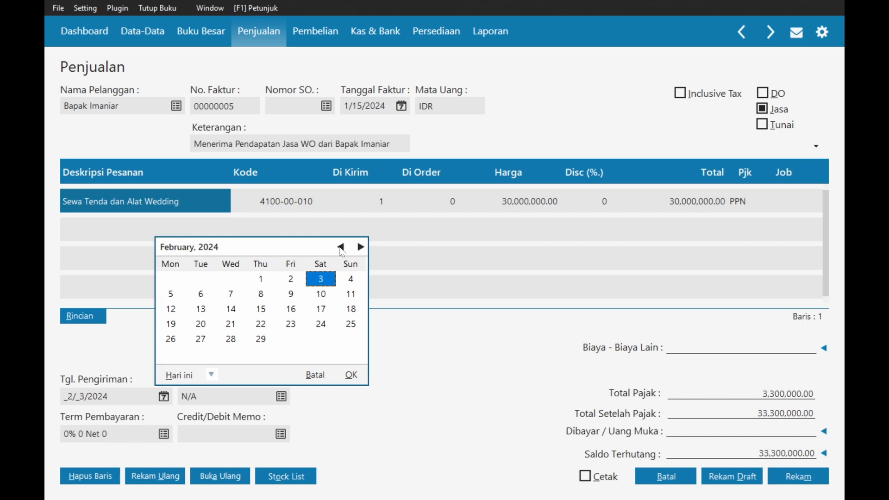
left_click(341, 248)
double_click(176, 310)
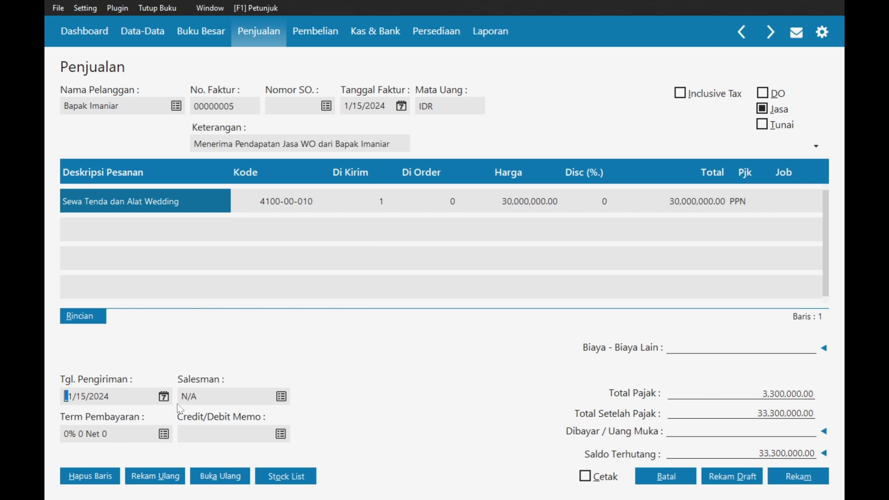
left_click(157, 435)
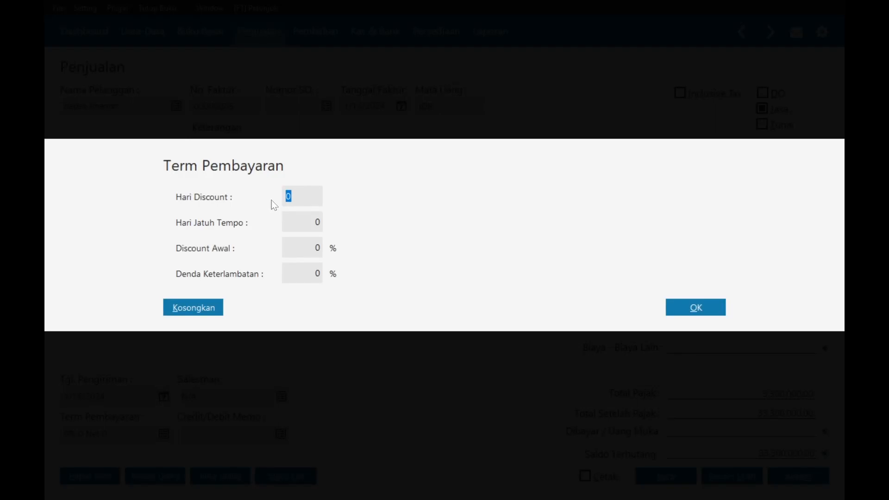
type("10")
key("Tab")
type("30")
key("Tab")
type("2")
left_click(699, 311)
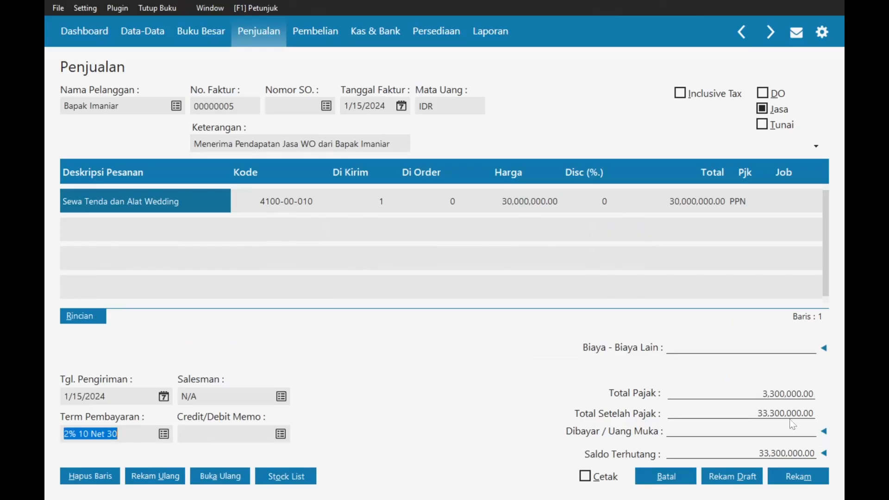
- Apply the 3,000,000 down payment SA000004 and record the invoice
left_click(824, 431)
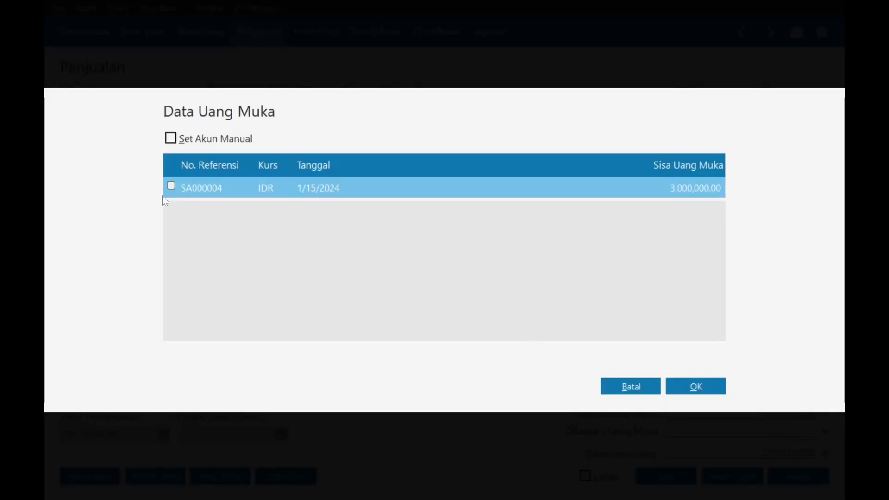
left_click(685, 386)
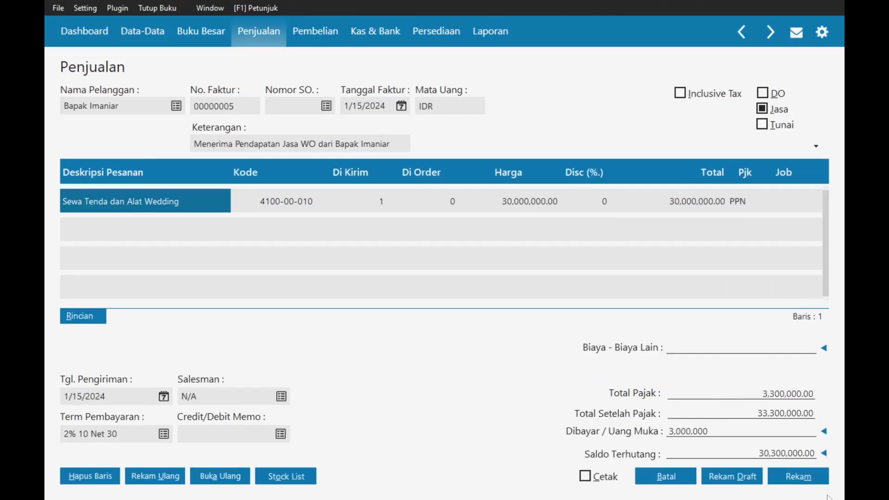
left_click(795, 480)
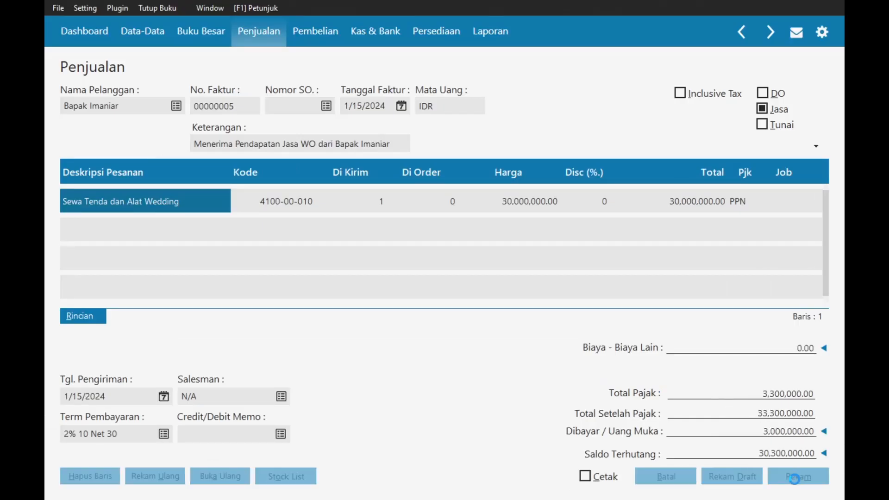
left_click(682, 324)
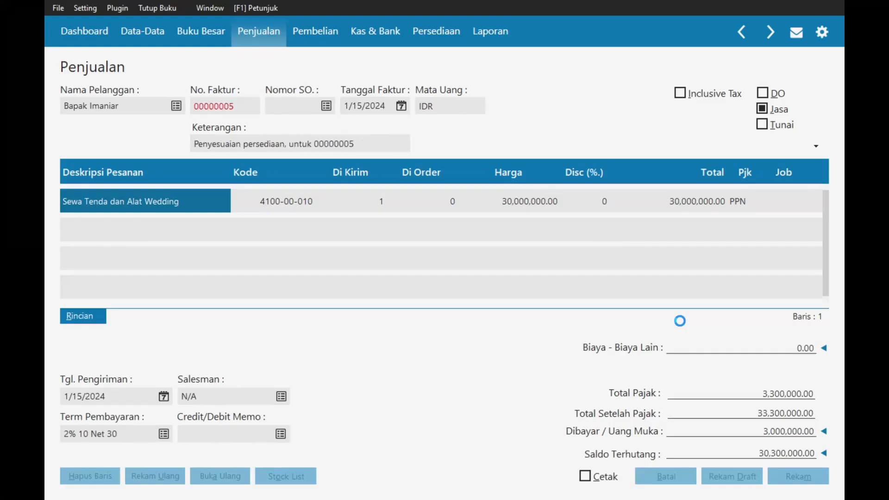
left_click(689, 479)
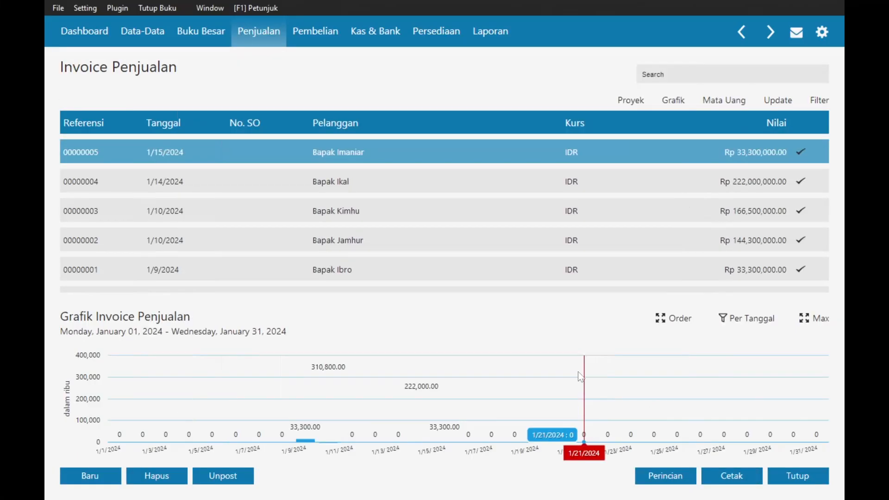
key("alt+Tab")
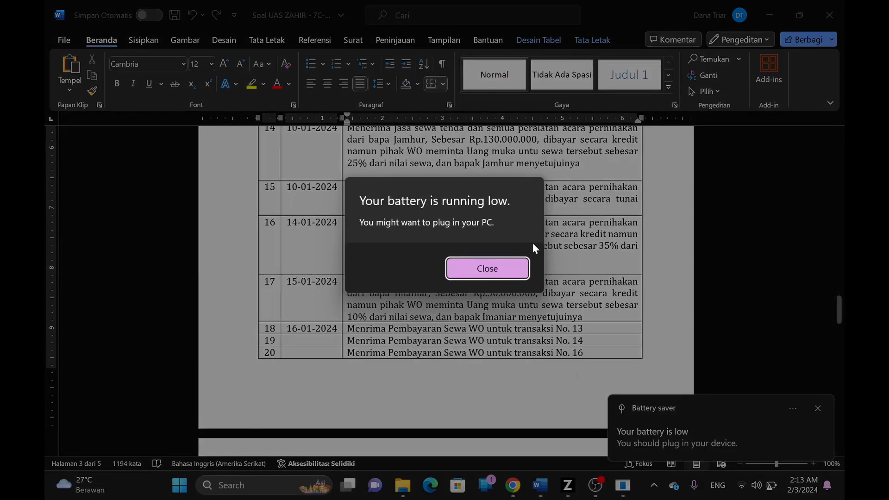
- Close the low-battery warning and switch to the screen recorder window
left_click(500, 268)
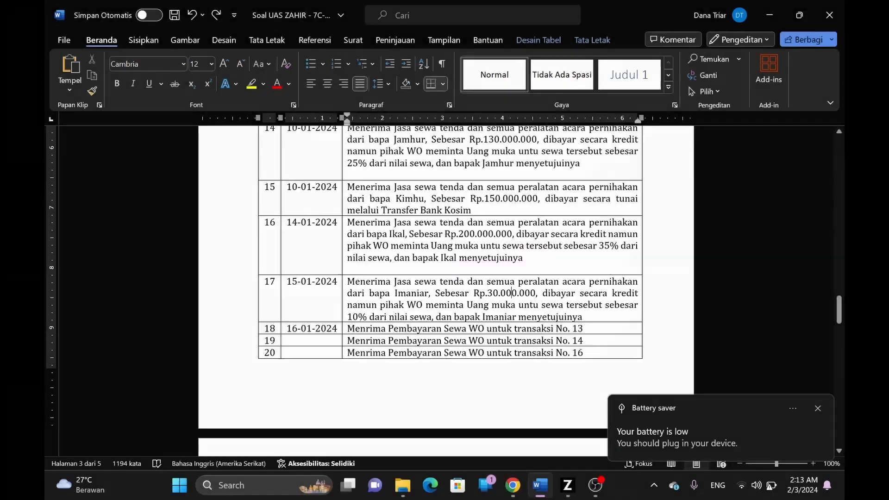
key("alt+Tab")
key("Tab")
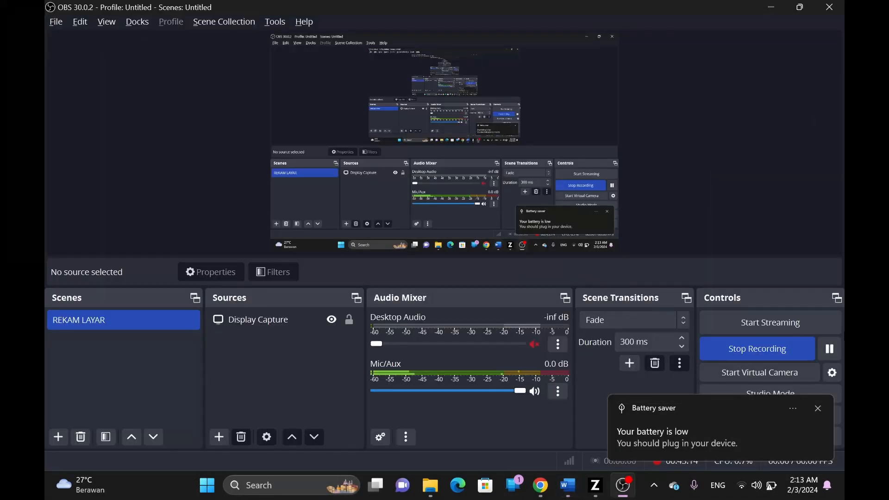
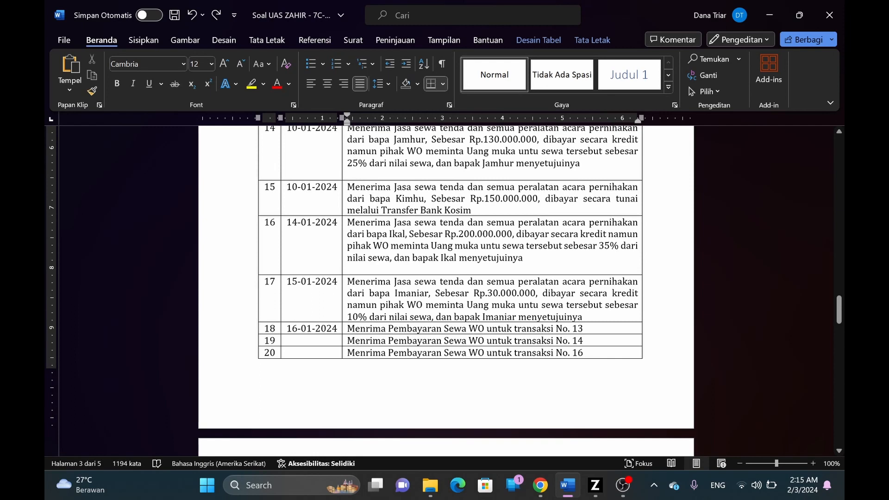
- Switch back to Zahir and close the Invoice Penjualan list to reach the Penjualan menu
scroll(524, 328, "up", 3)
key("alt+Tab")
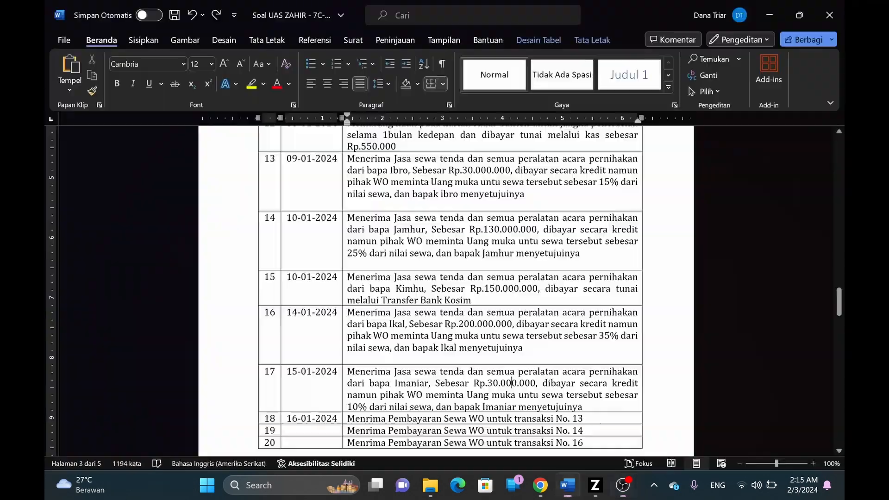
key("alt+Tab")
key("Tab")
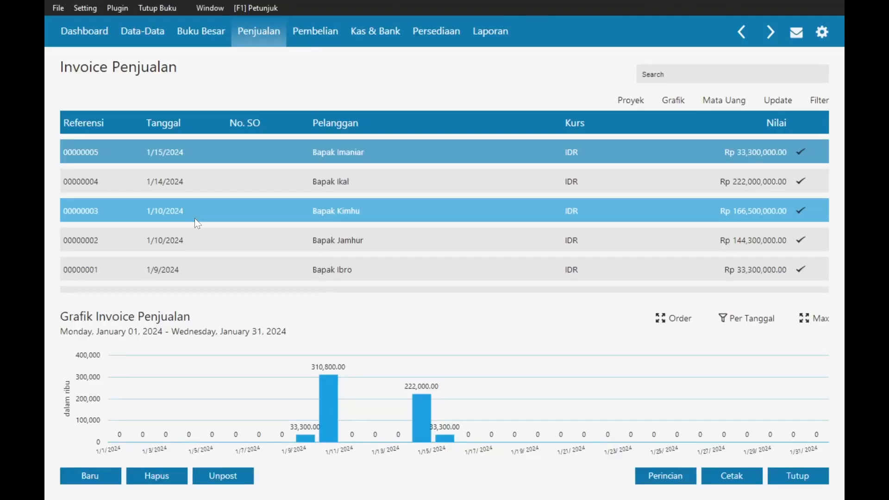
left_click(800, 477)
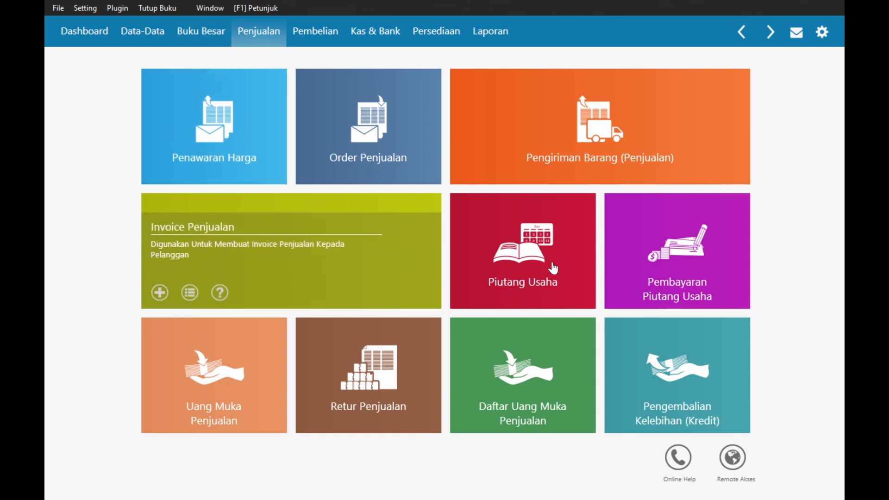
- Open the Pembayaran Piutang Usaha list of receivable payments
mouse_move(552, 265)
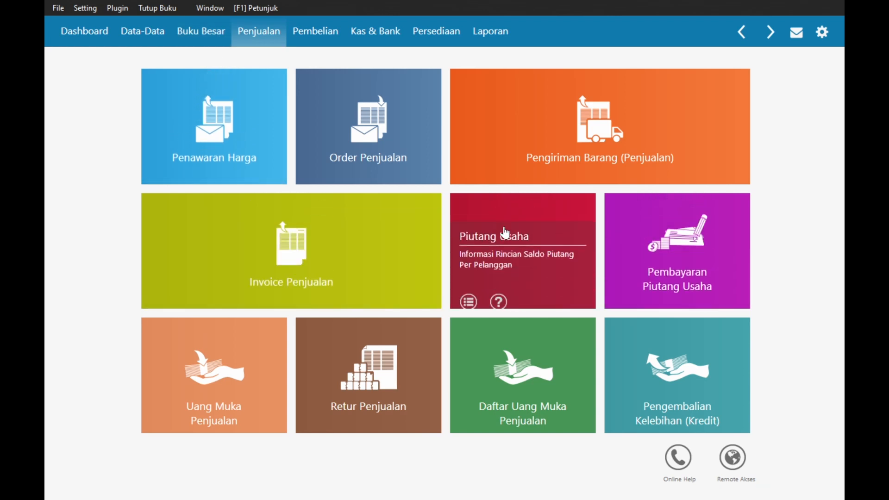
mouse_move(704, 233)
left_click(702, 254)
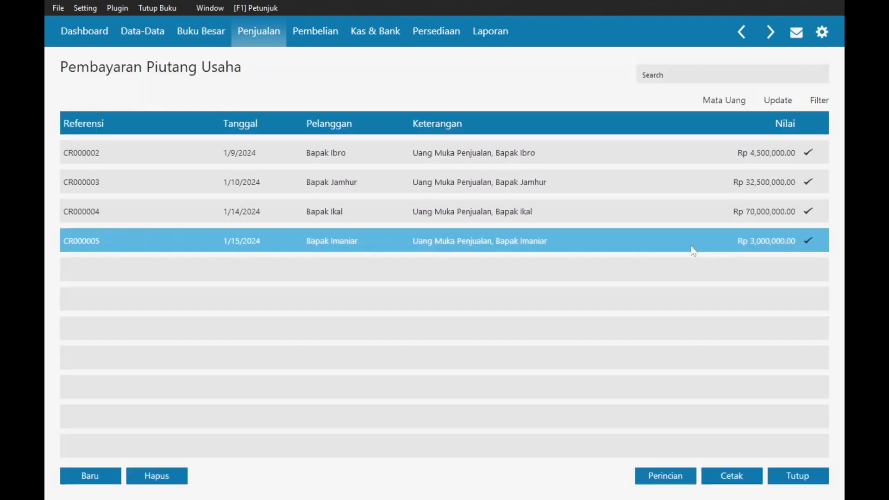
key("alt+Tab")
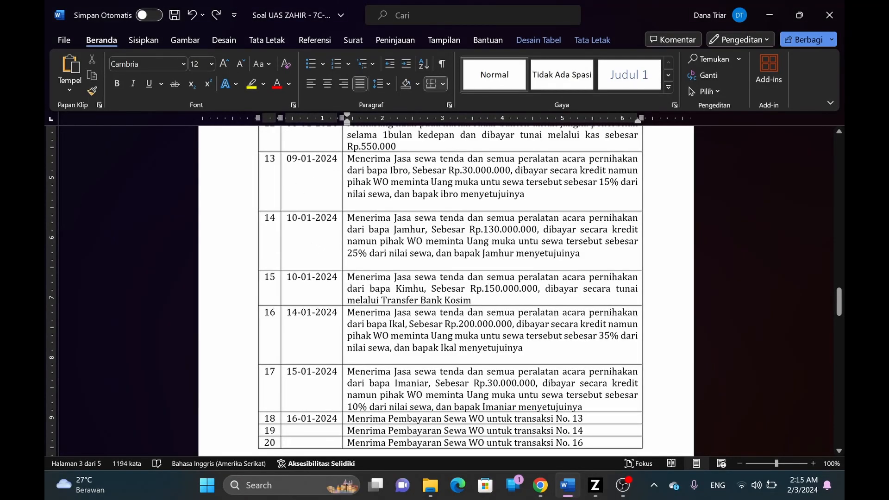
key("alt+Tab")
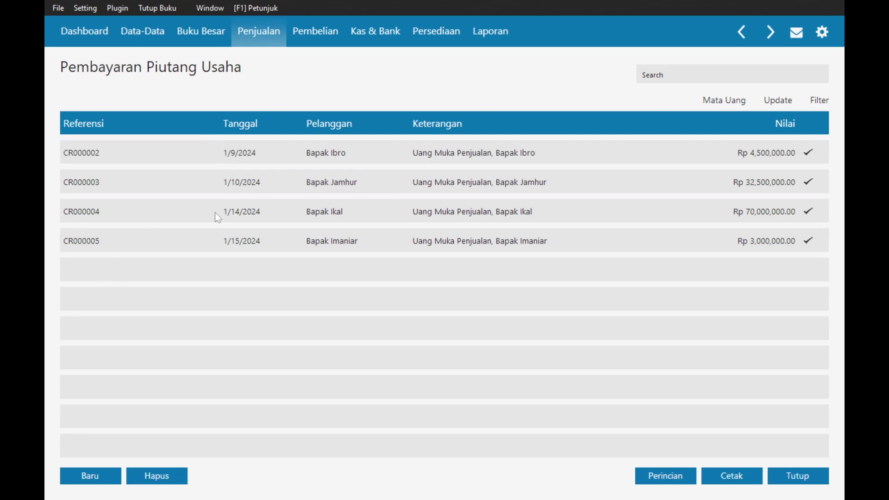
- Open the 1/9/2024 payment and set its Akun Kas to Bank Midun
double_click(553, 159)
left_click(275, 96)
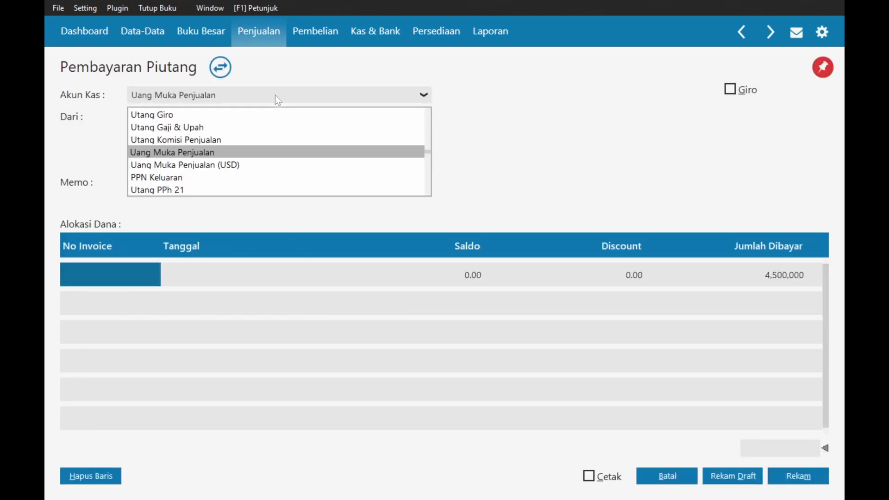
scroll(177, 148, "up", 8)
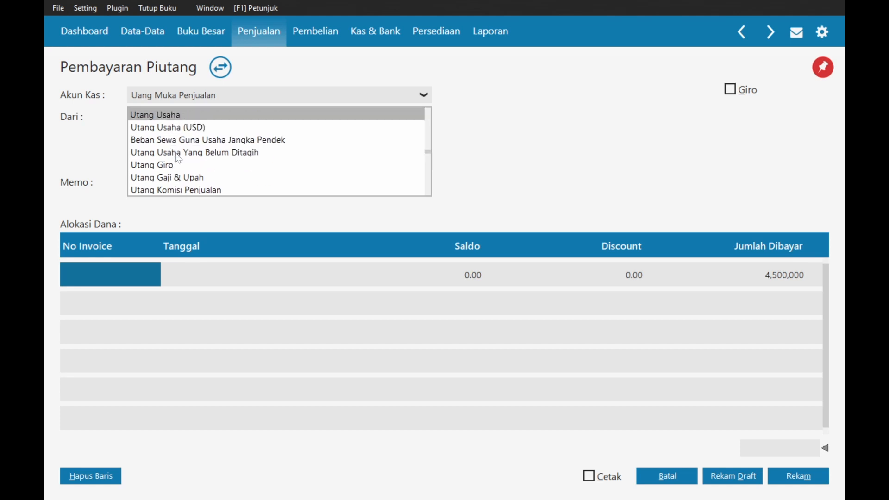
scroll(178, 158, "up", 10)
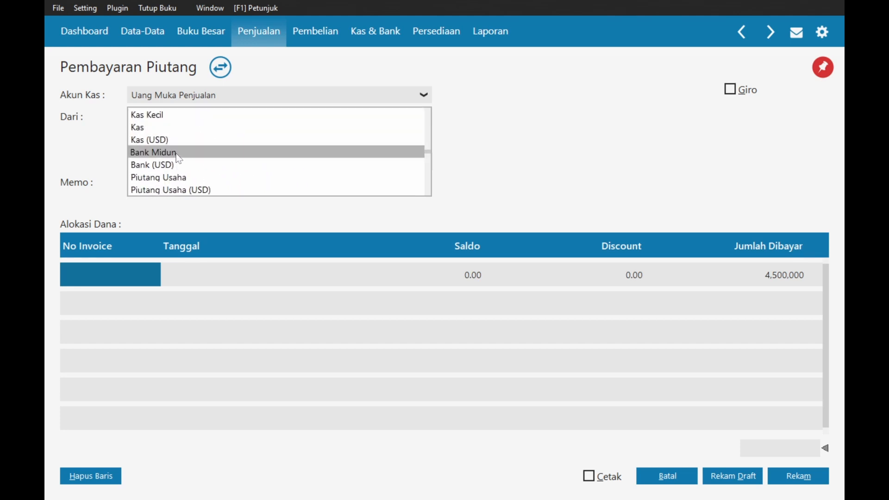
left_click(179, 152)
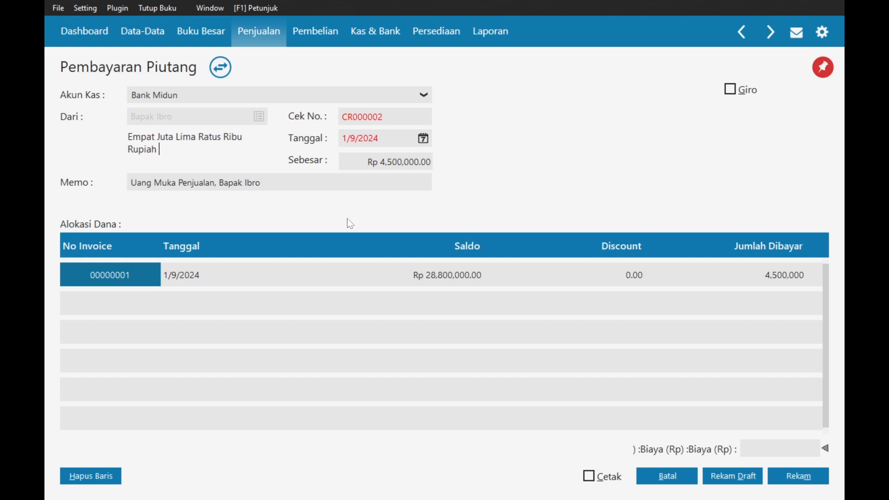
- Allocate the payment to the outstanding invoice in the Alokasi Dana grid
left_click(131, 277)
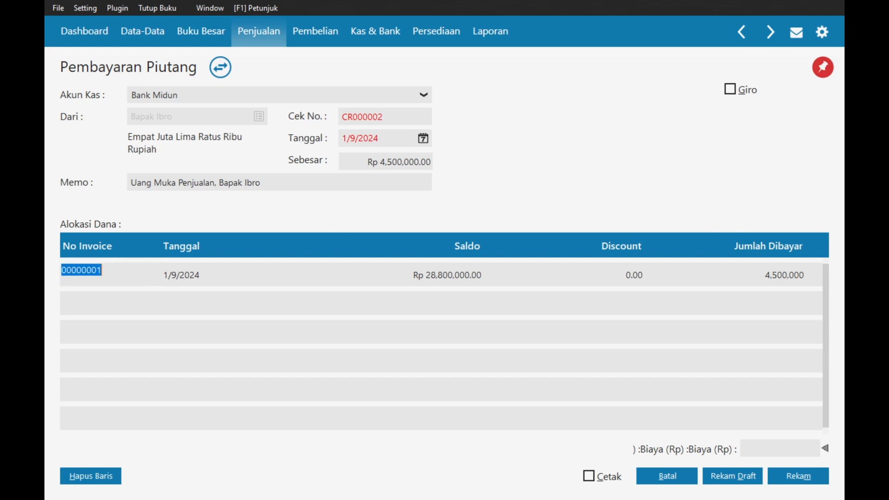
left_click(131, 276)
double_click(130, 275)
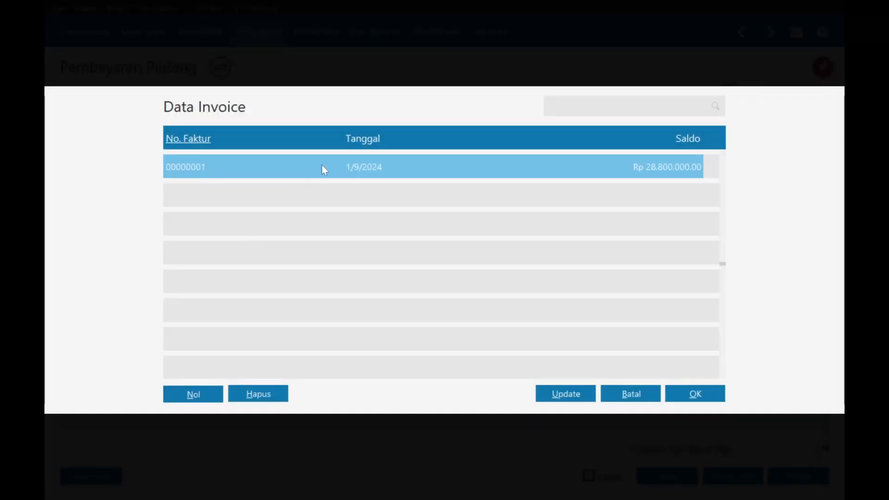
double_click(321, 165)
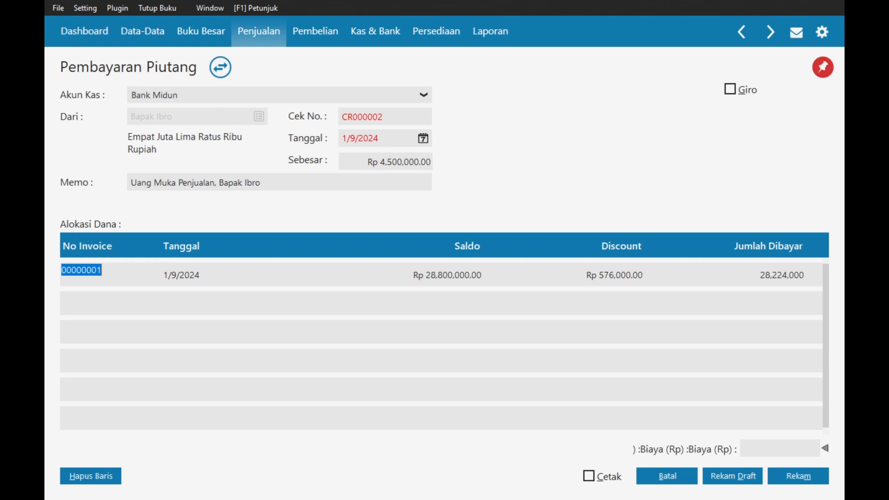
- Change the last digit of the Cek No. reference to 5
left_click(384, 117)
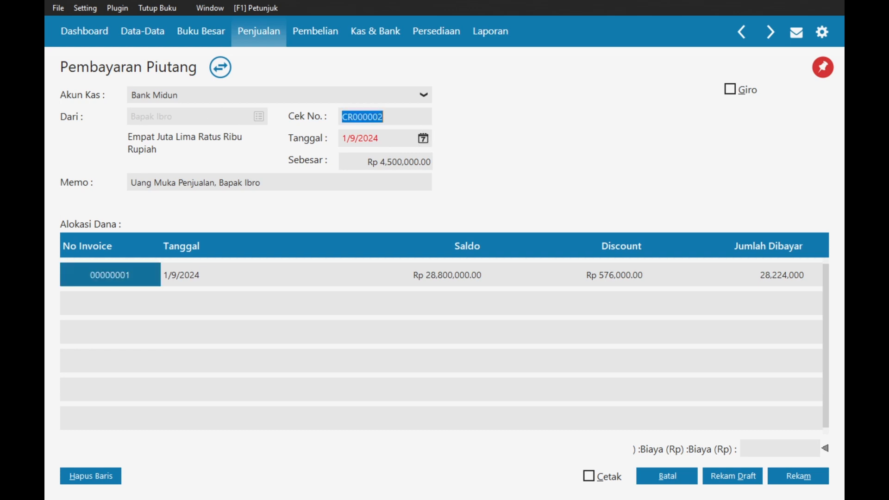
left_click(384, 116)
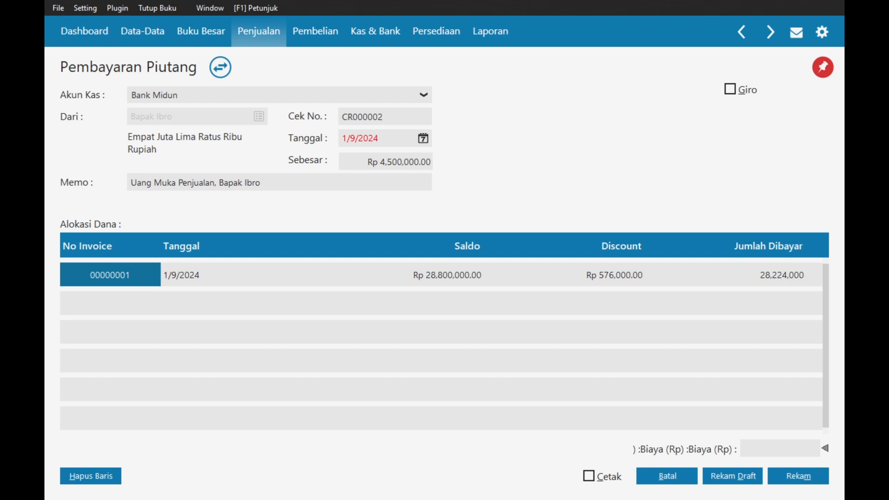
key("BackSpace")
type("5")
key("Tab")
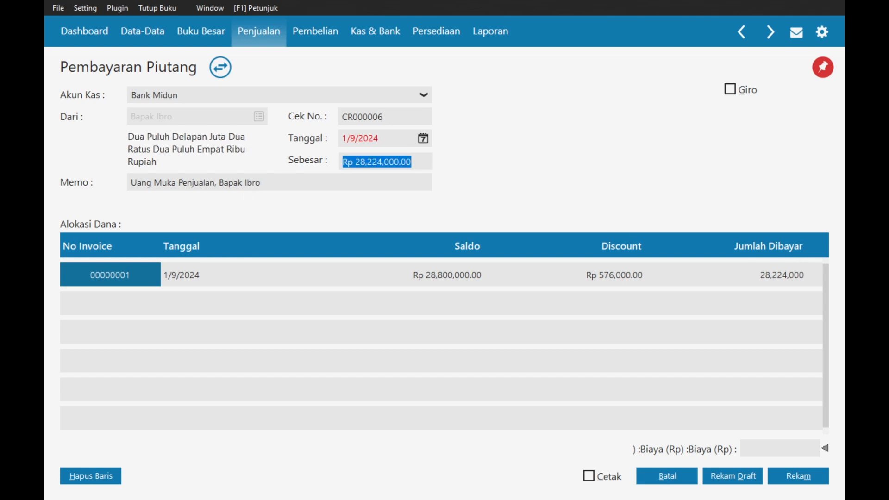
- Try saving, dismiss the reference-already-used warning, and discard the form back to the list
left_click(801, 483)
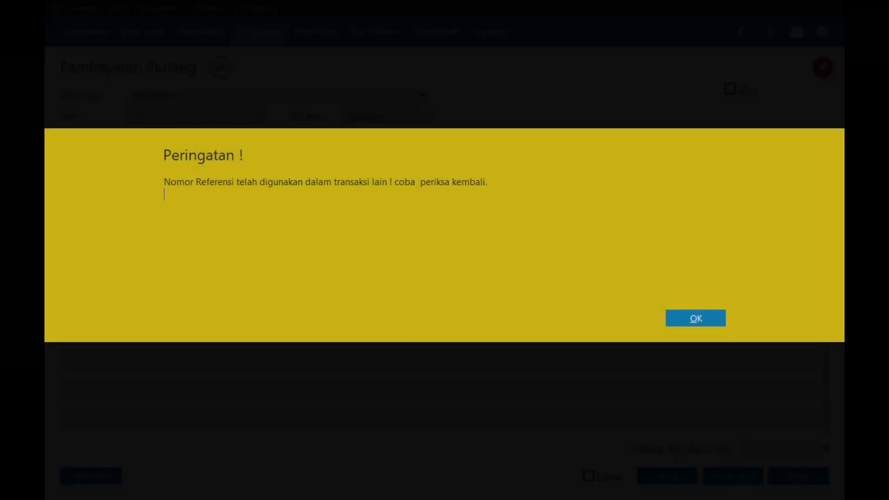
left_click(694, 318)
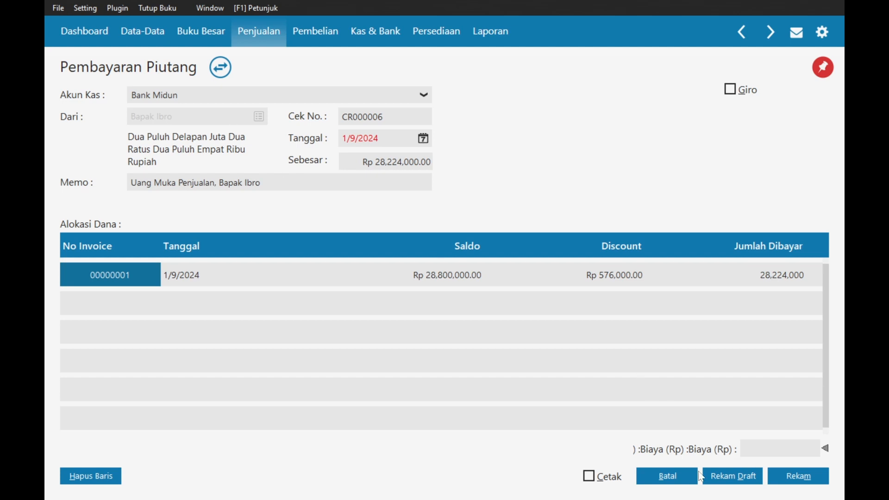
left_click(680, 476)
left_click(587, 157)
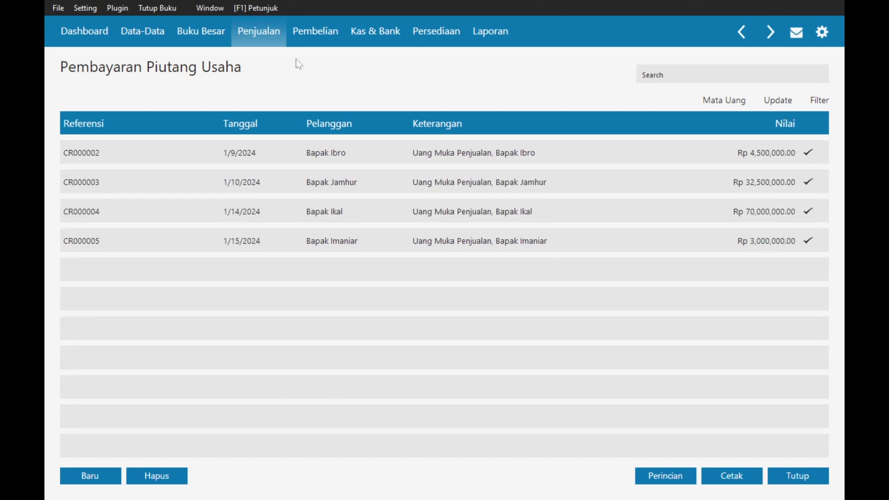
- Reopen the 1/9/2024 payment and set its cash account to Bank Midun
double_click(319, 157)
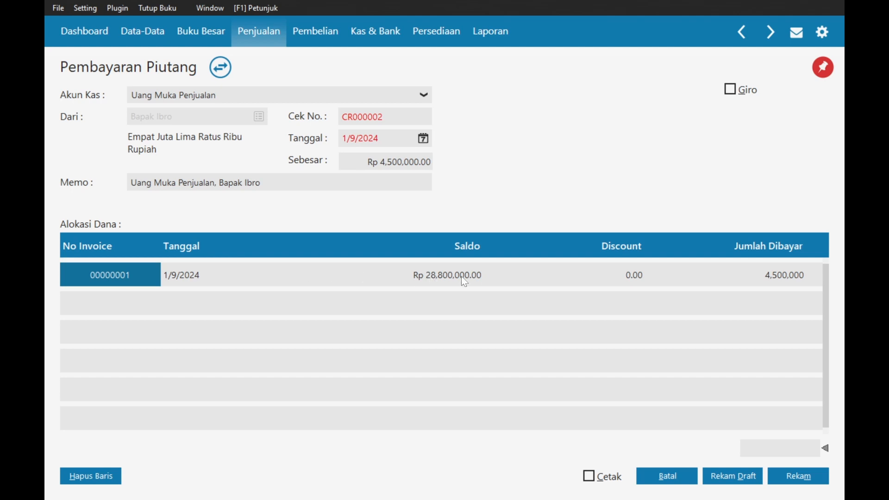
left_click(482, 281)
left_click(609, 281)
left_click(108, 279)
left_click(346, 93)
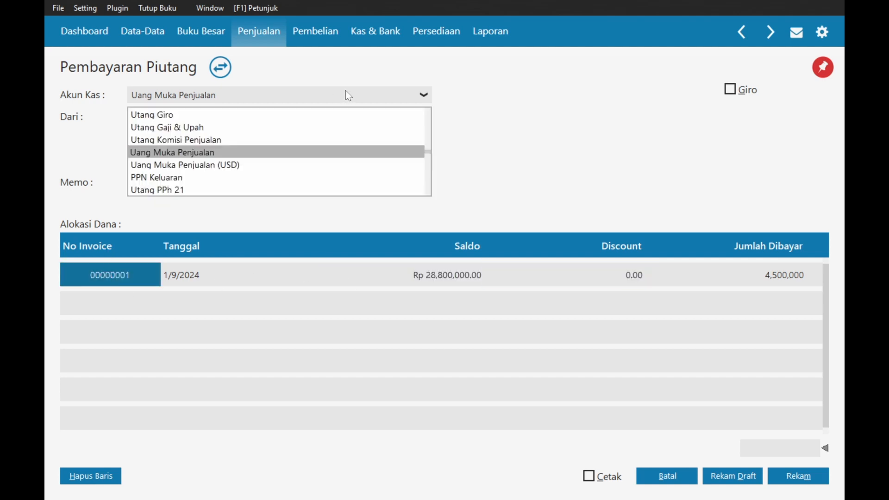
key("Up")
key("Up")
key("Up")
key("Up")
key("Up")
key("Up")
key("Up")
key("Up")
key("Up")
key("Up")
key("Up")
key("Up")
key("Up")
key("Up")
key("Up")
key("Up")
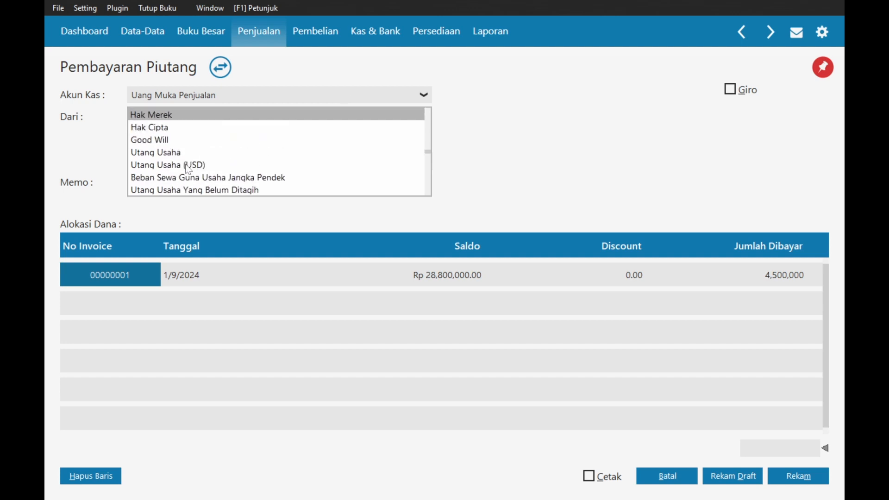
scroll(190, 164, "up", 5)
left_click_drag(428, 152, 426, 110)
left_click(198, 166)
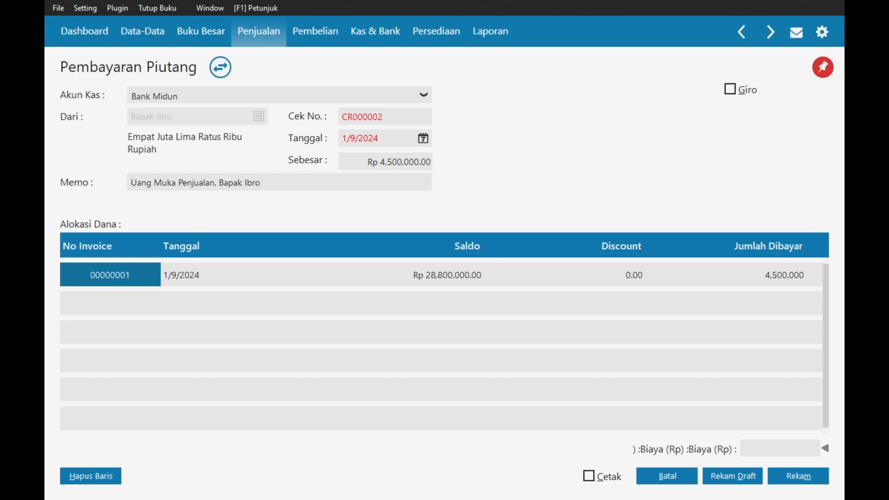
- Date the payment 1/16/2024 and apply the discounted invoice for Rp 28,224,000
left_click(423, 139)
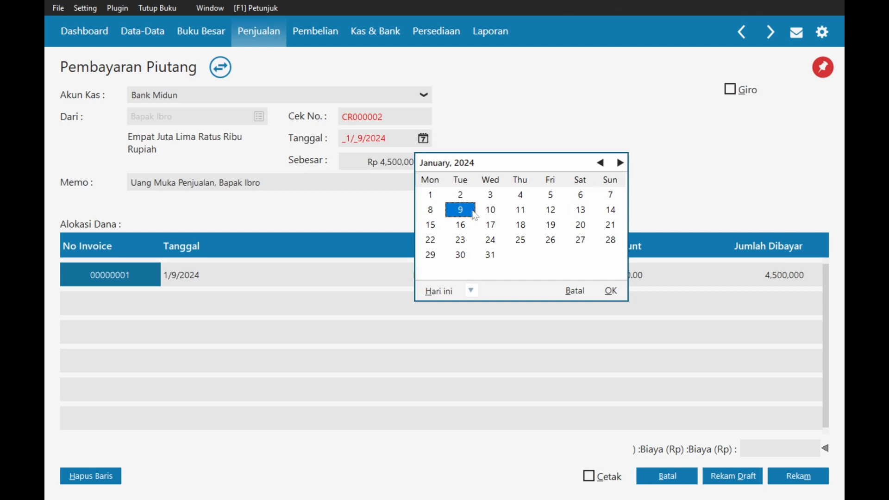
left_click(461, 225)
left_click(611, 291)
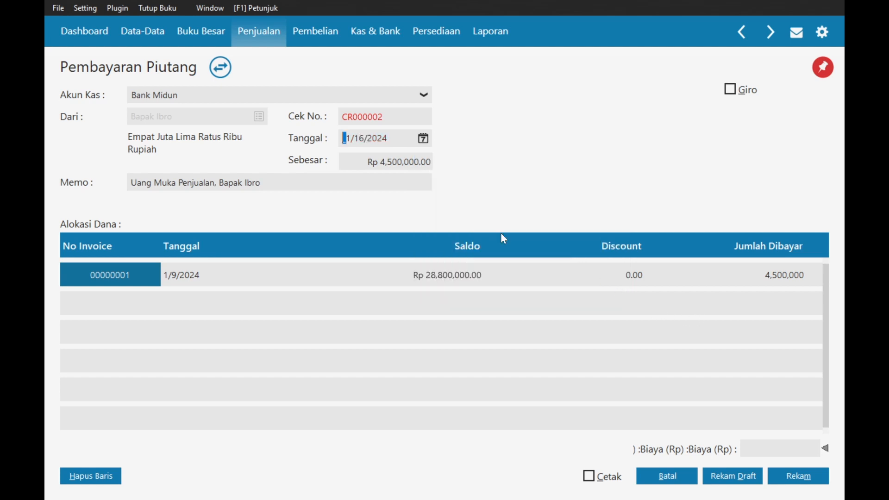
double_click(376, 118)
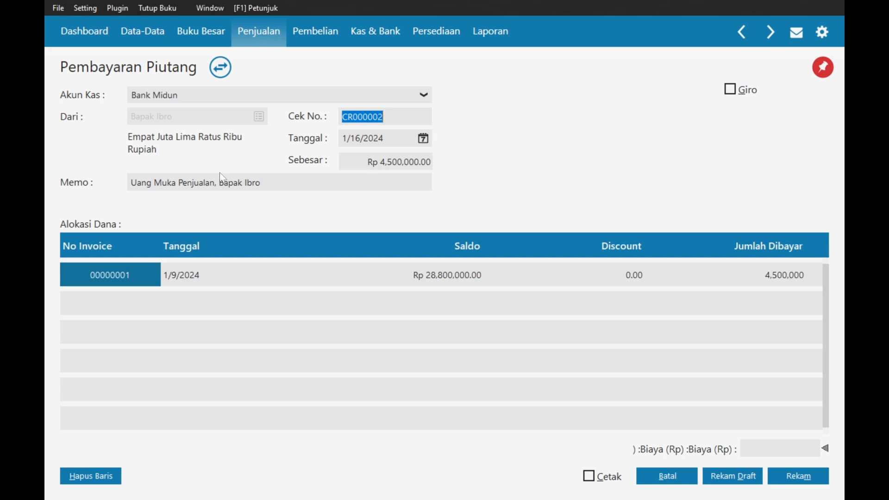
double_click(102, 270)
double_click(337, 171)
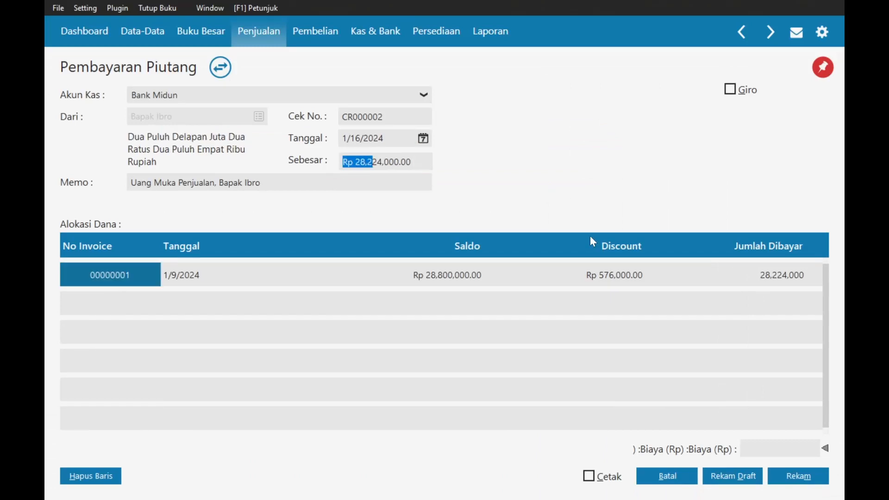
key("alt+Tab")
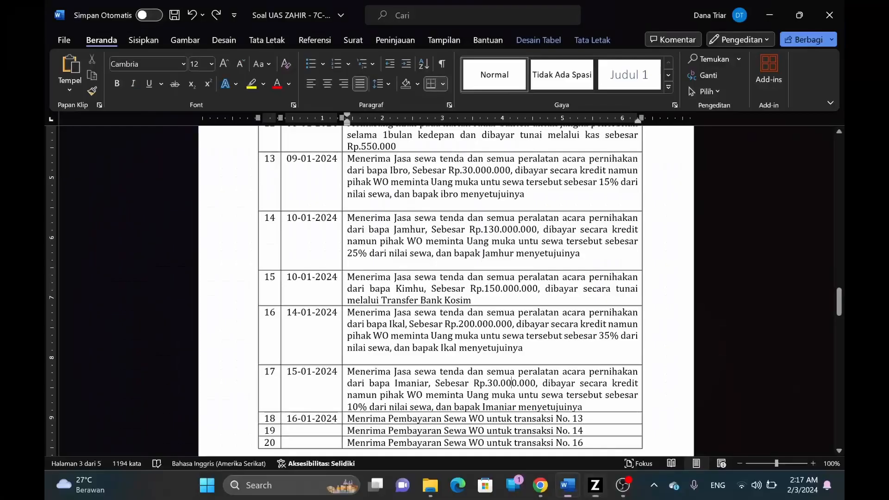
scroll(369, 380, "down", 1)
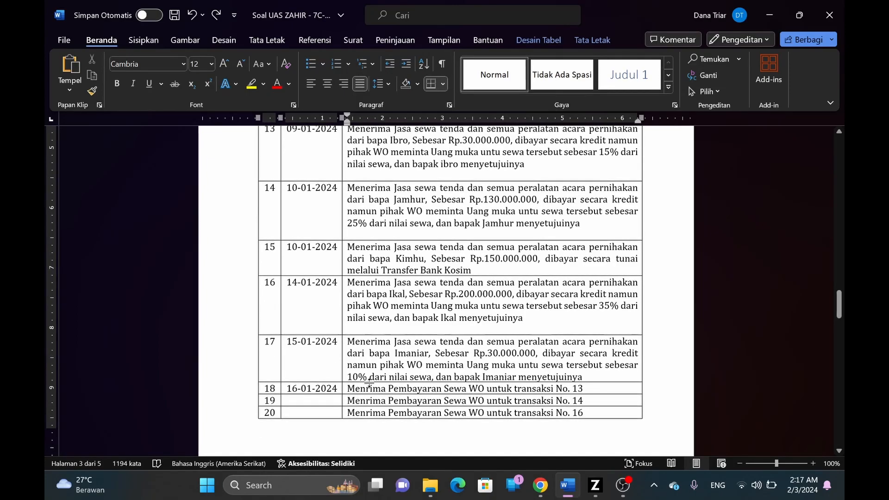
key("alt+Tab")
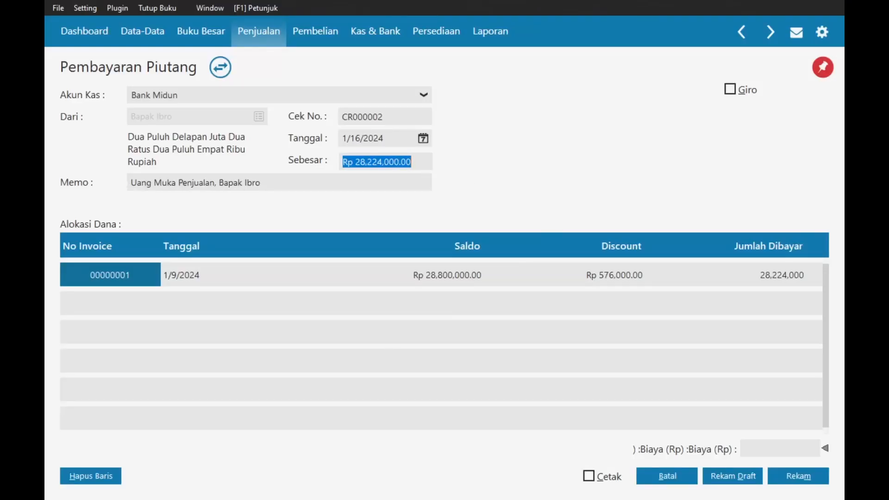
key("alt+Tab")
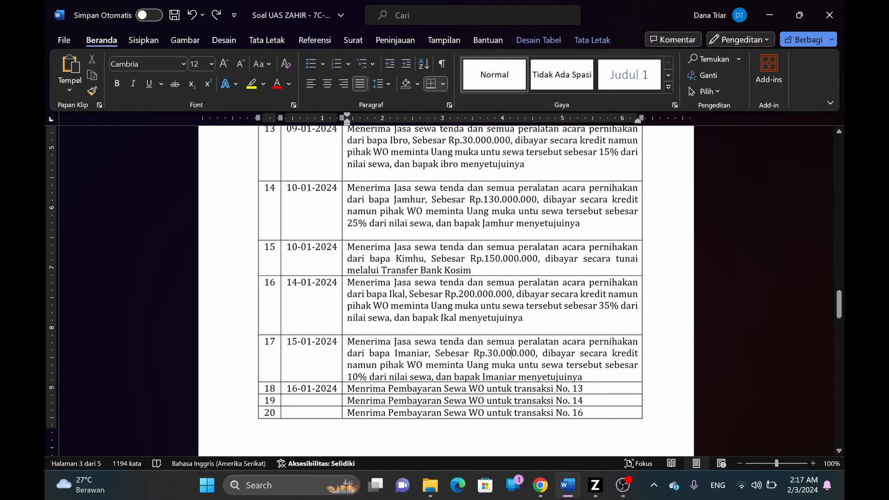
scroll(445, 278, "down", 1)
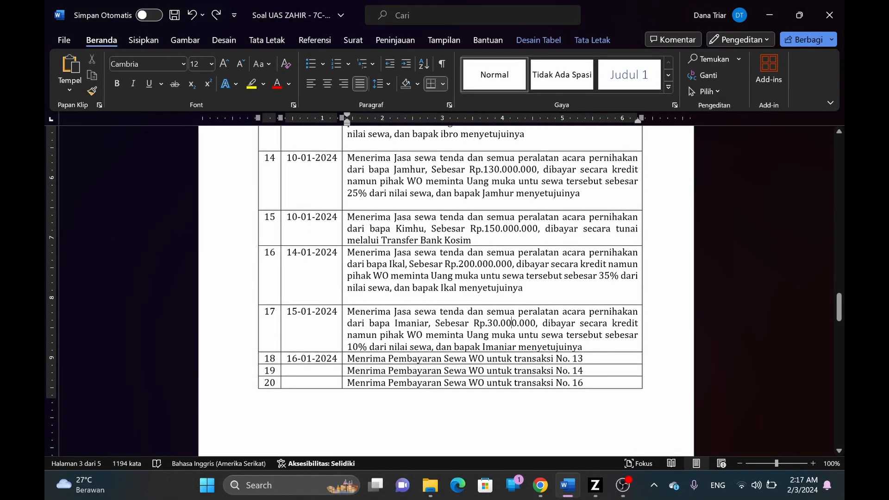
key("alt+Tab")
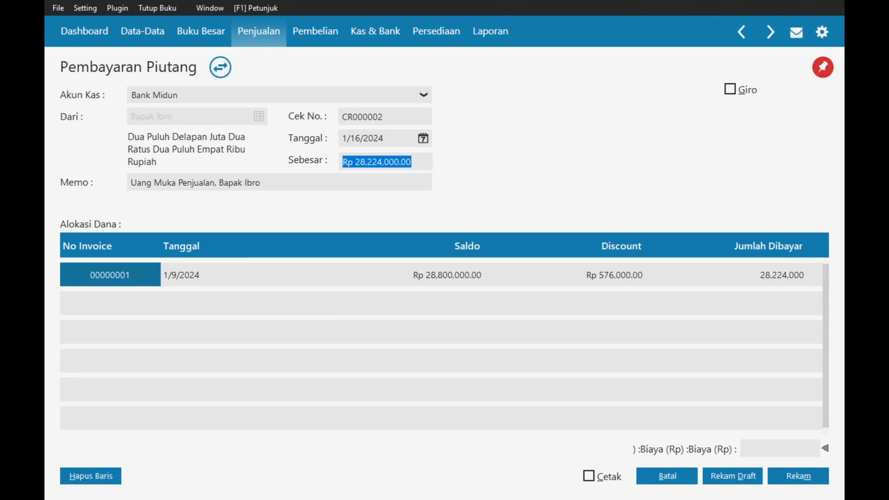
- Reword the memo to 'Menerima Pembayaran Jasa Sewa dari' followed by the customer's name
left_click_drag(131, 183, 219, 182)
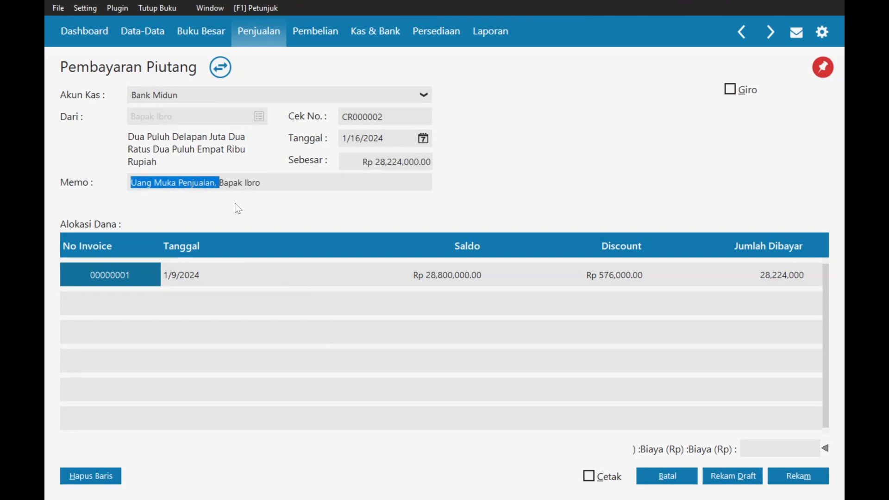
type("Menerima ")
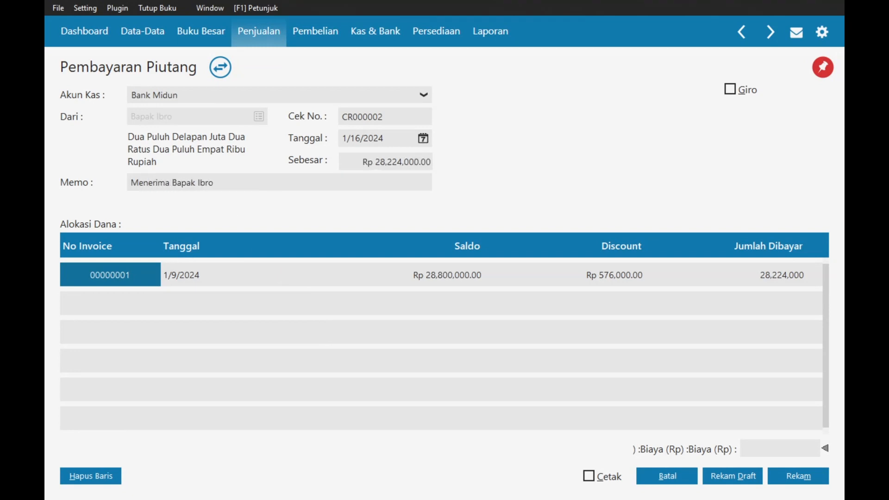
type("Pembayaran ")
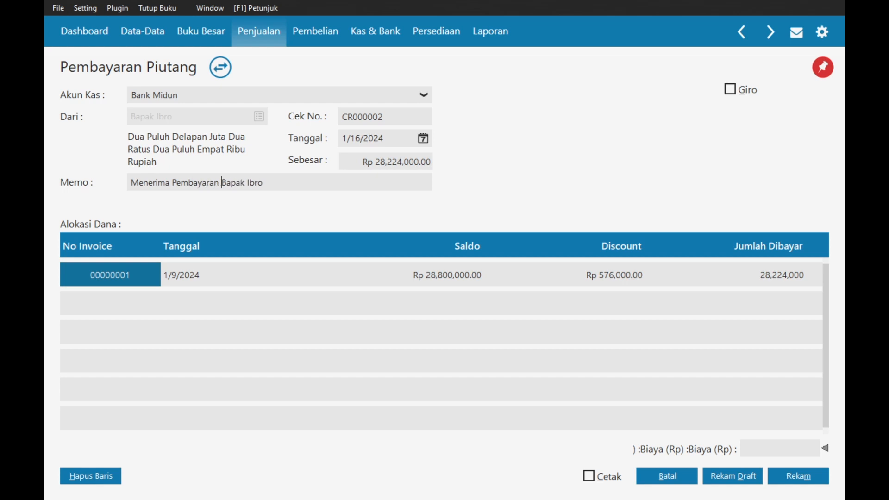
type("Jasa Sew")
key("Caps_Lock")
key("Caps_Lock")
type("a dari")
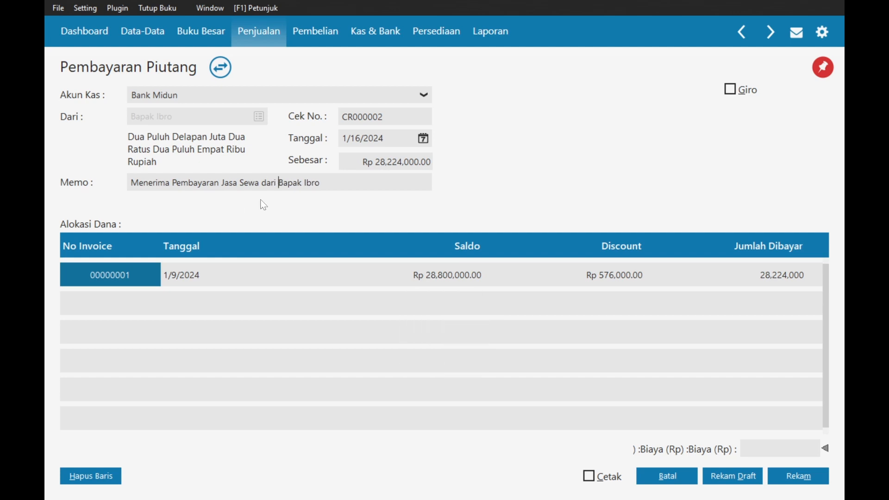
key("ctrl+shift+Left")
key("ctrl+shift+Left")
key("ctrl+shift+Left")
key("ctrl+shift+Left")
key("ctrl+shift+Left")
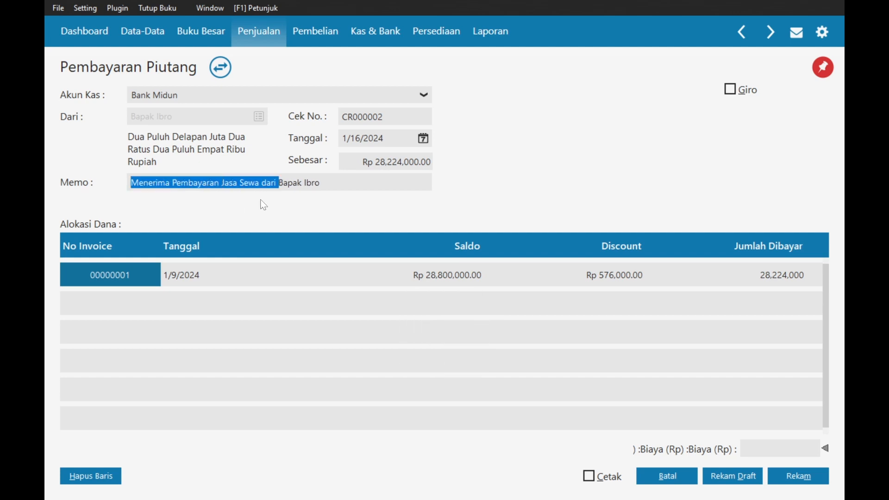
left_click(340, 188)
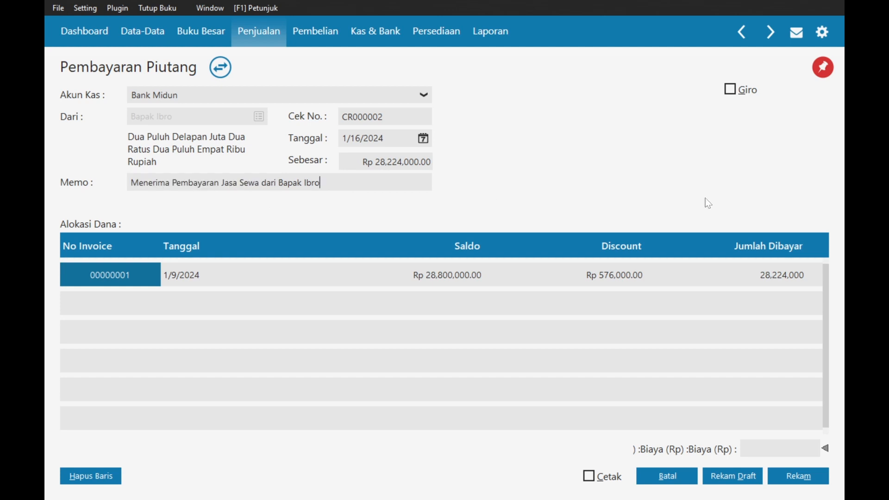
- Try saving, dismiss the reference-already-used warning, and discard the form
left_click(776, 473)
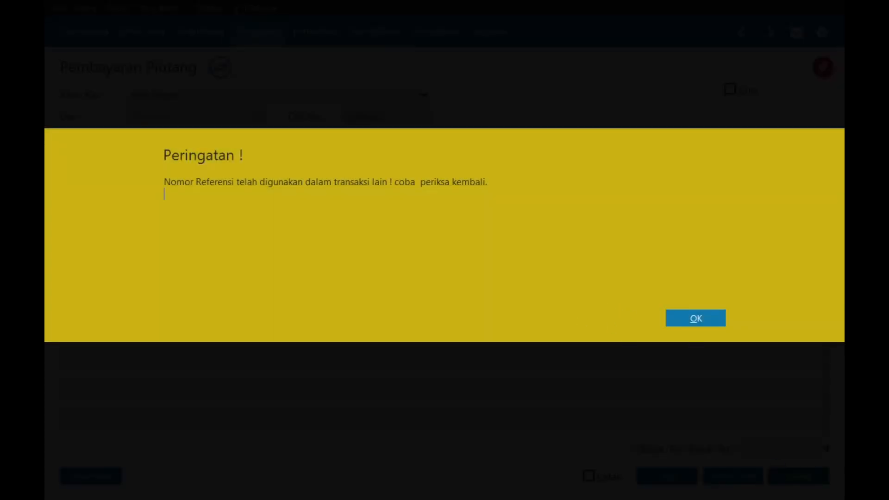
left_click(690, 325)
left_click(679, 471)
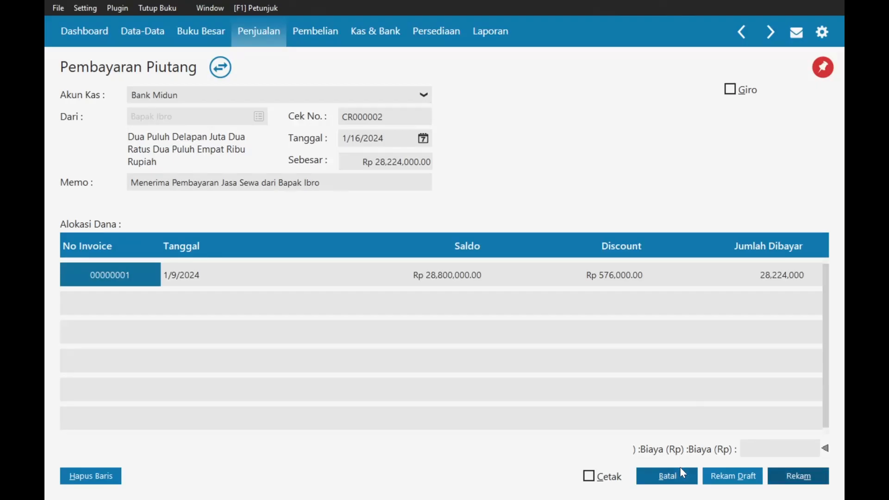
- Open sales invoice 00000001 to check its Rp 28,800,000.00 balance, then close it unchanged
left_click(154, 182)
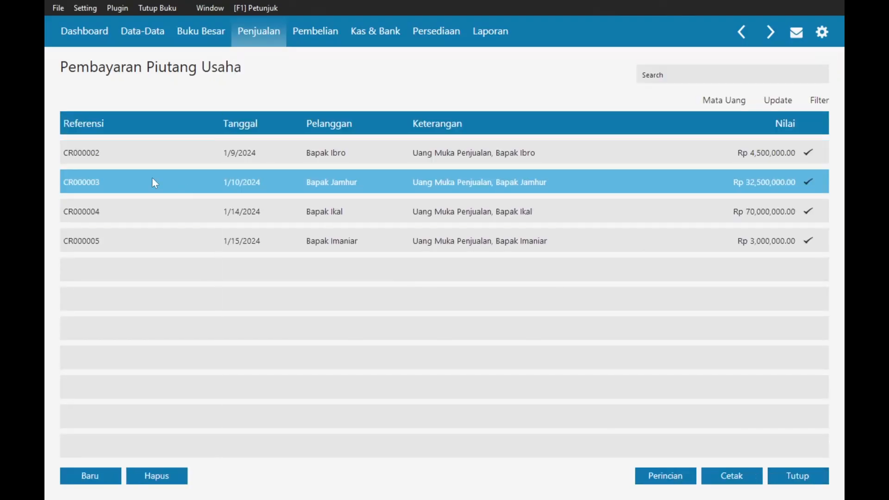
left_click(272, 33)
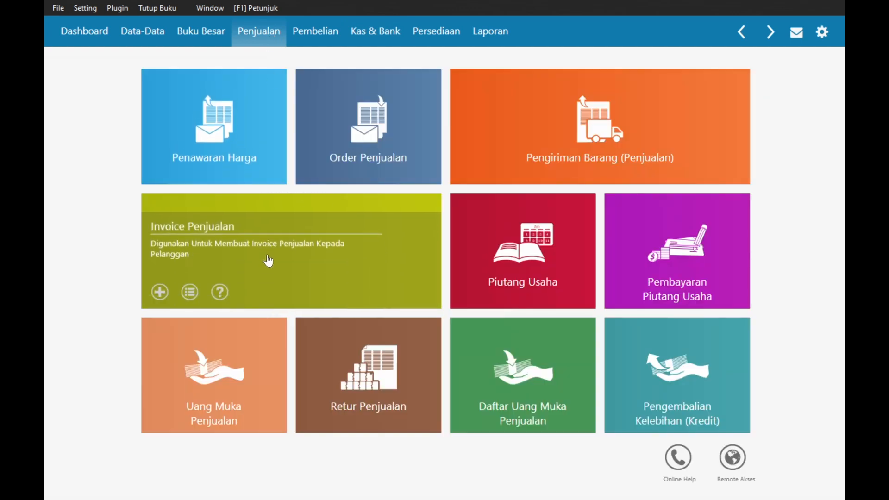
left_click(267, 260)
double_click(340, 149)
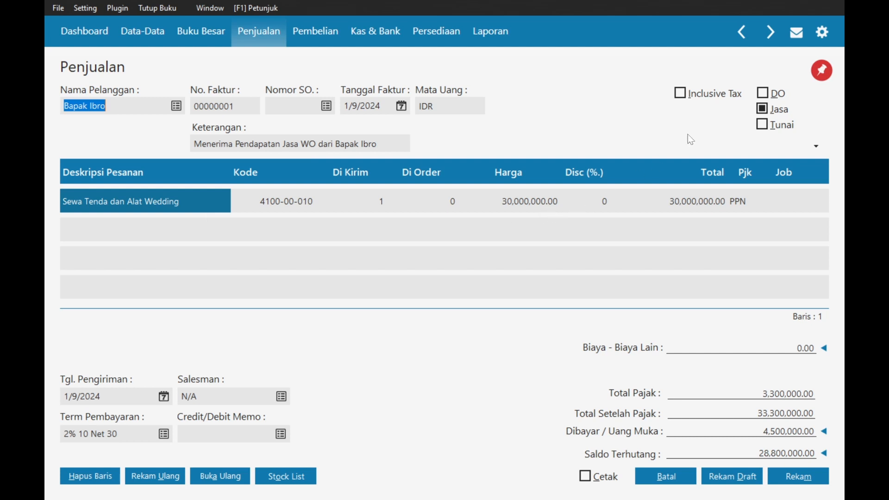
left_click(139, 106)
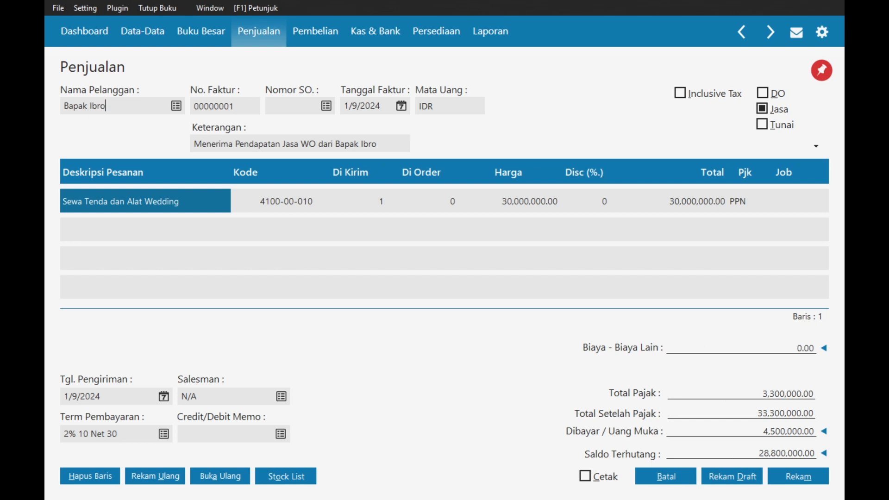
left_click(665, 477)
left_click(257, 40)
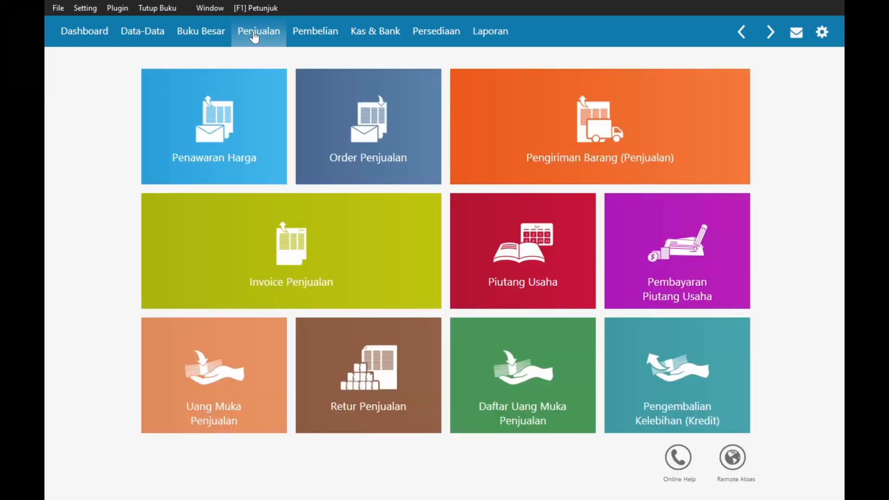
left_click(251, 364)
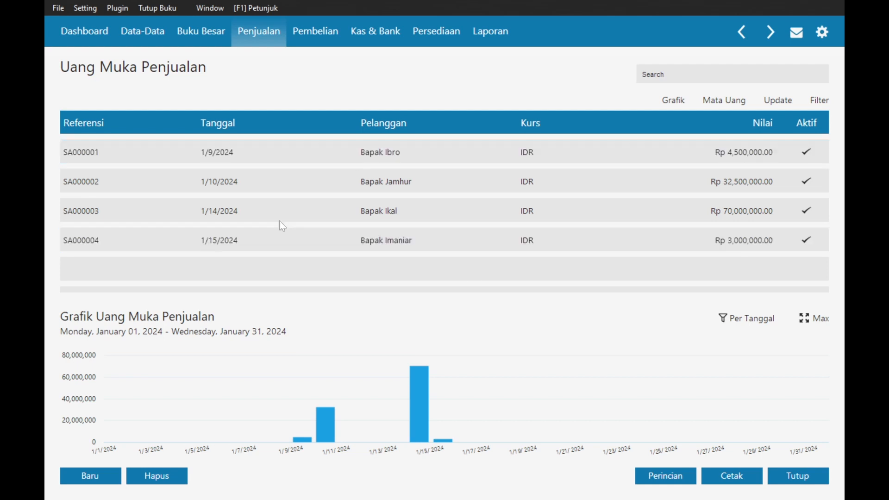
left_click(331, 159)
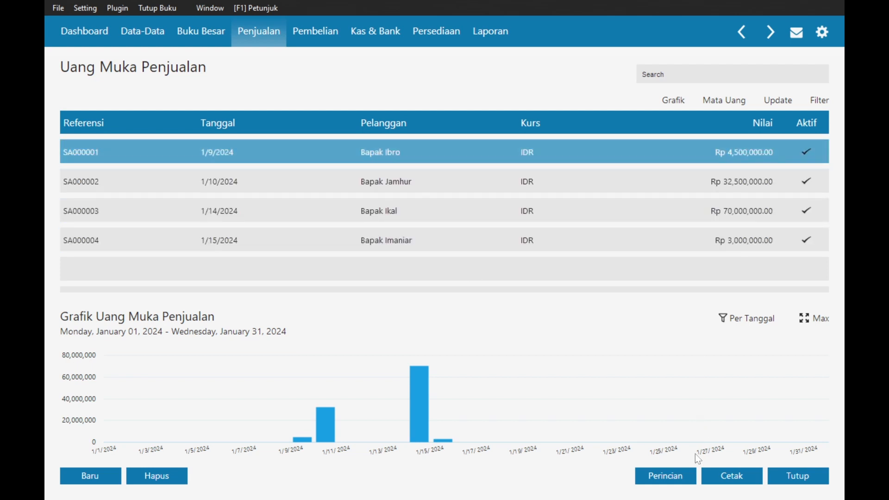
left_click(792, 480)
mouse_move(647, 286)
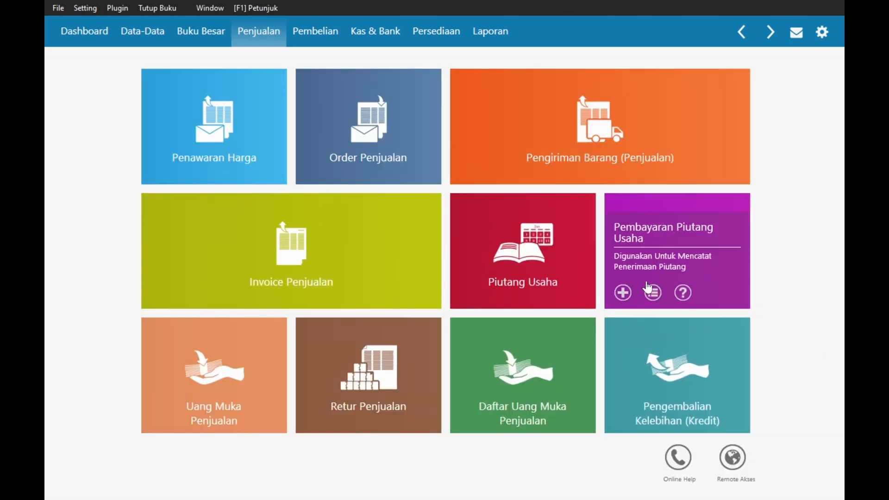
left_click(535, 257)
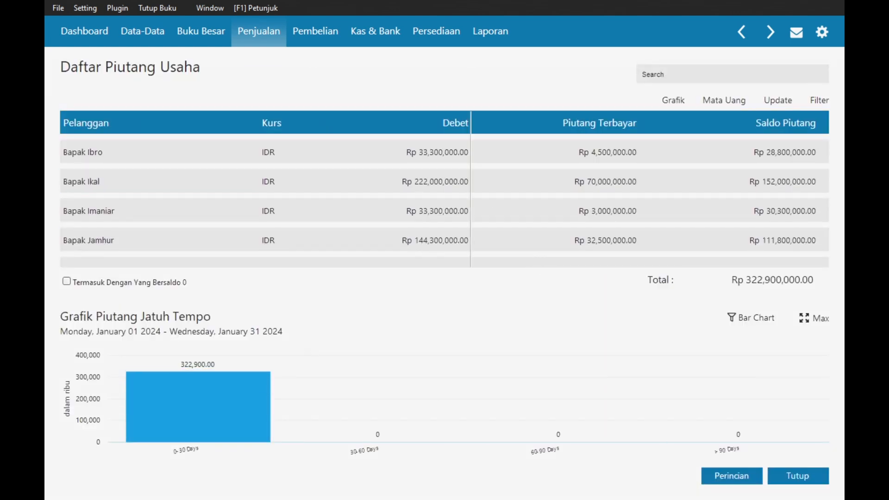
double_click(501, 160)
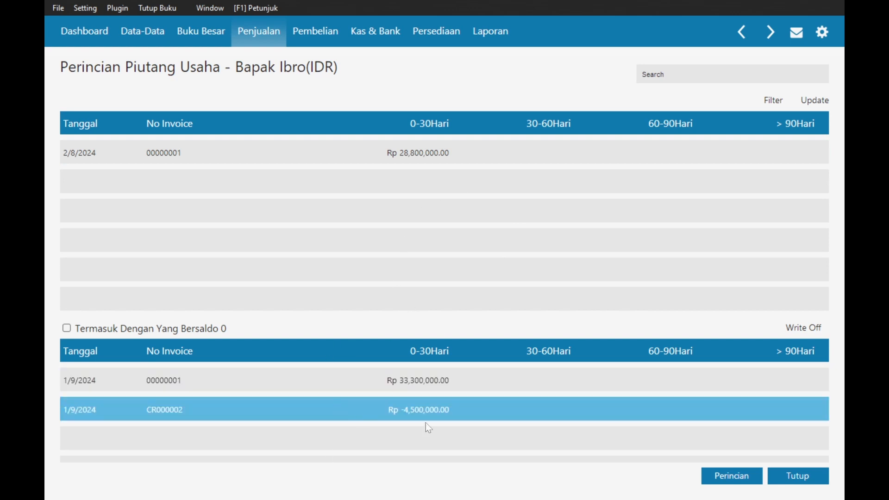
left_click(771, 477)
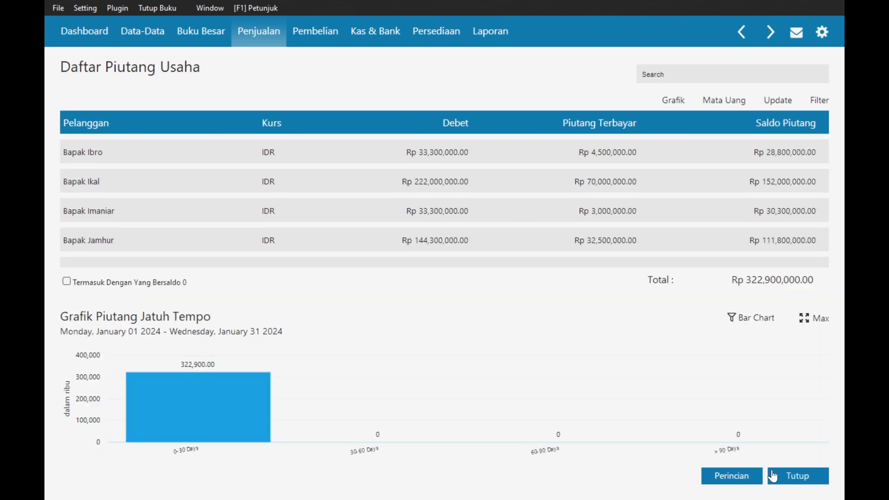
left_click(728, 479)
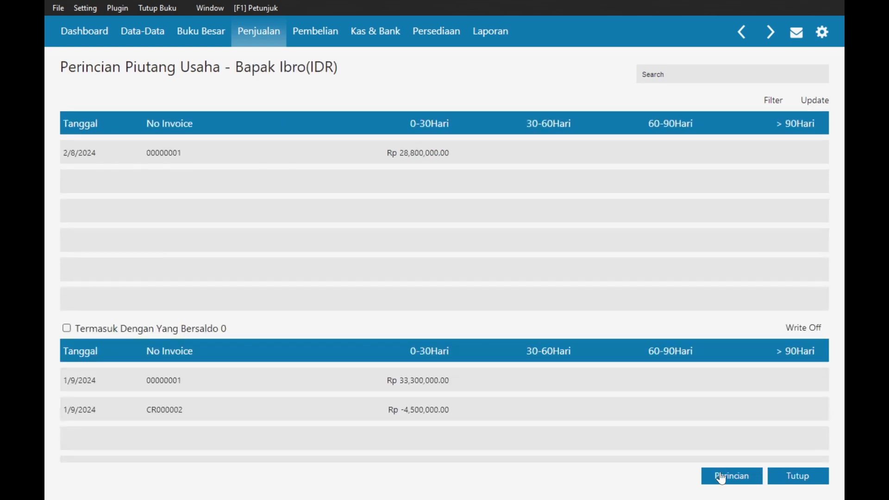
left_click(729, 479)
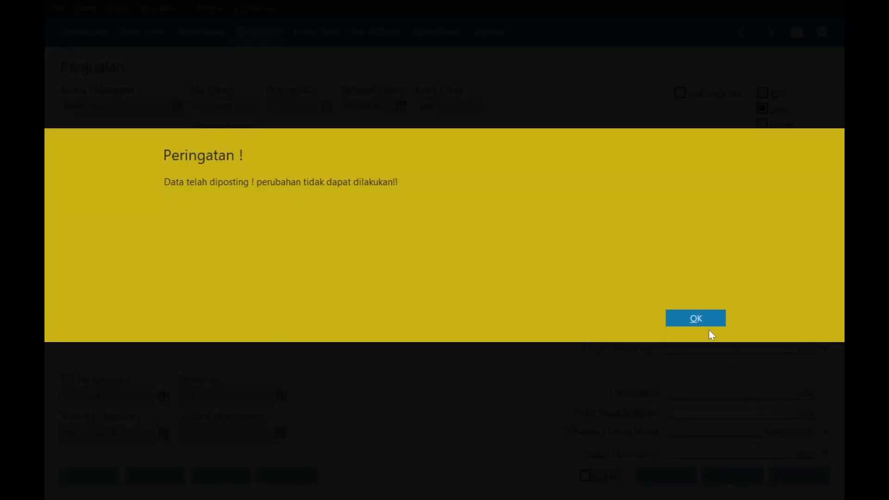
left_click(702, 324)
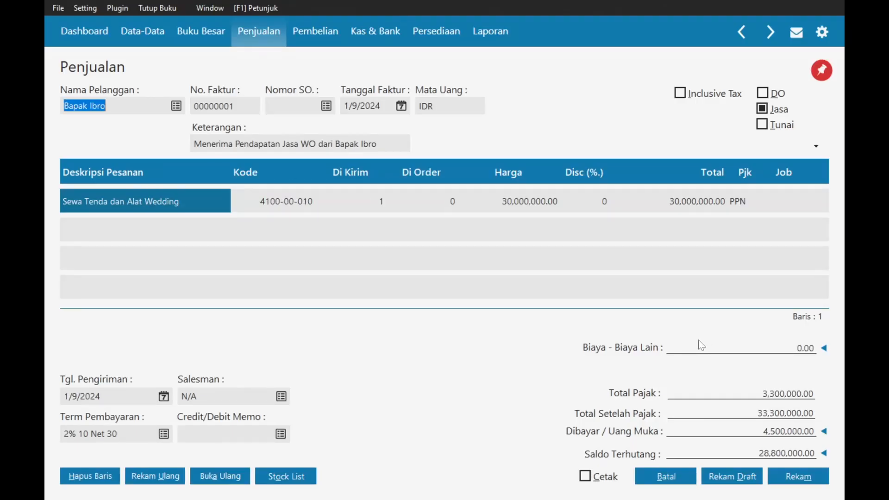
left_click(664, 476)
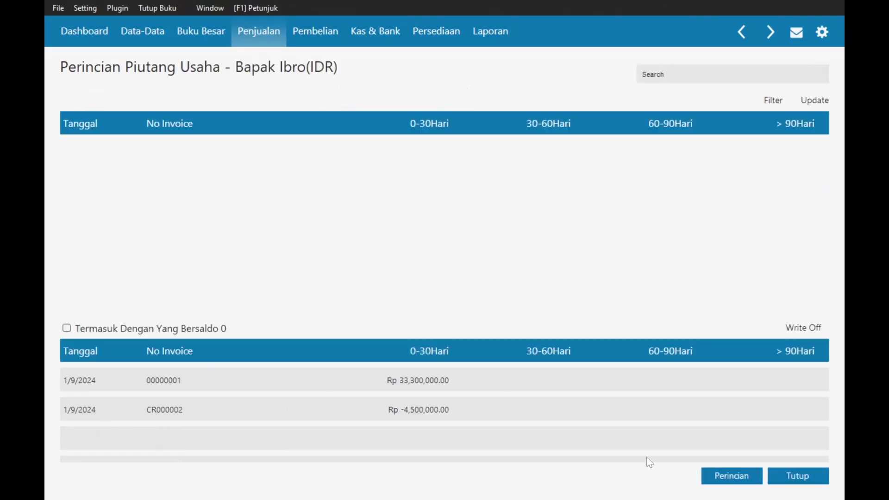
left_click(241, 34)
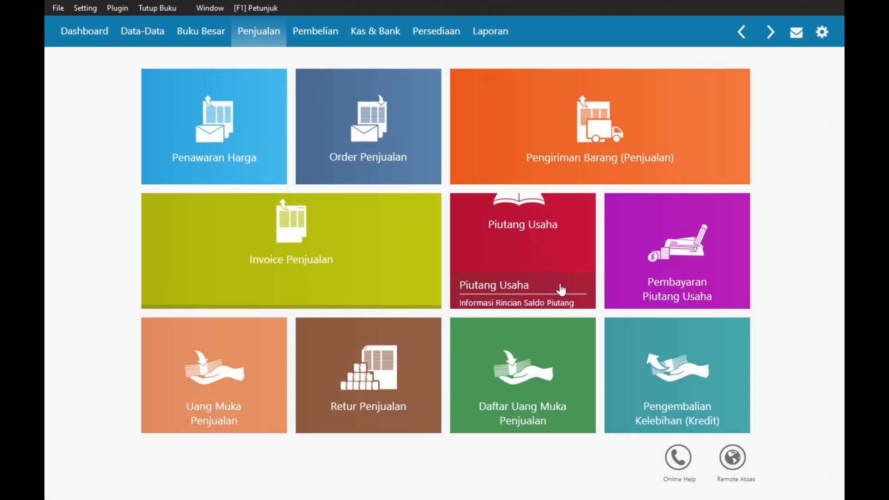
- Reopen payment CR000002 and allocate it to invoice 00000001: Rp 576,000 discount, 28,224,000 paid
mouse_move(649, 262)
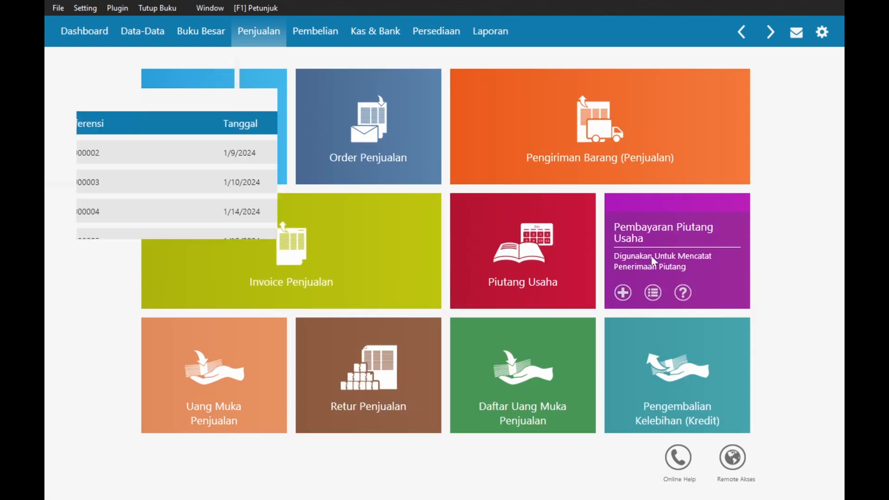
left_click(654, 259)
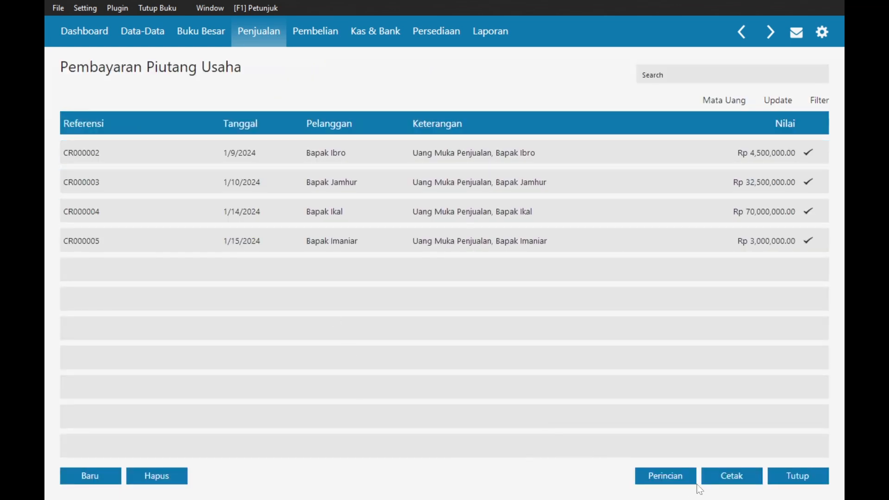
double_click(489, 156)
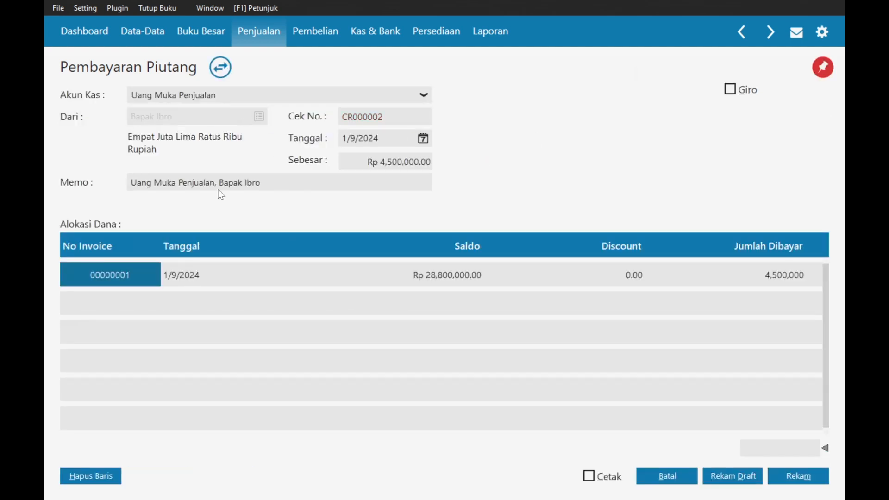
left_click(195, 283)
double_click(132, 275)
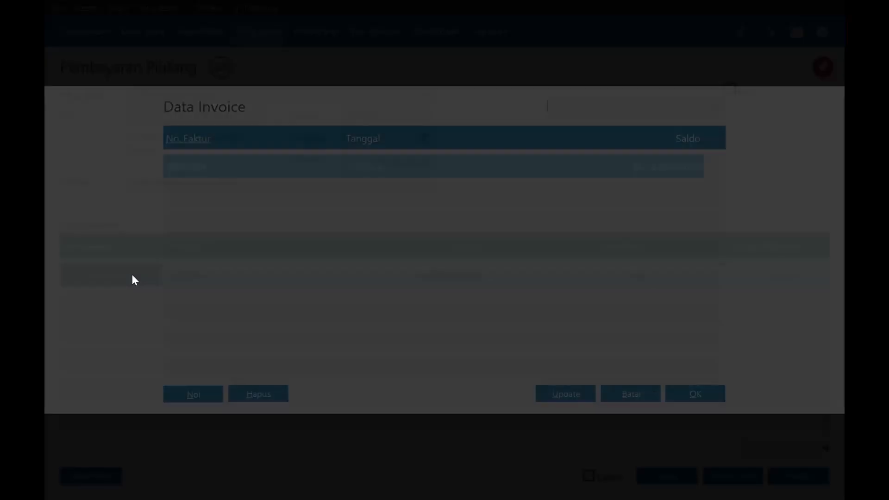
double_click(301, 168)
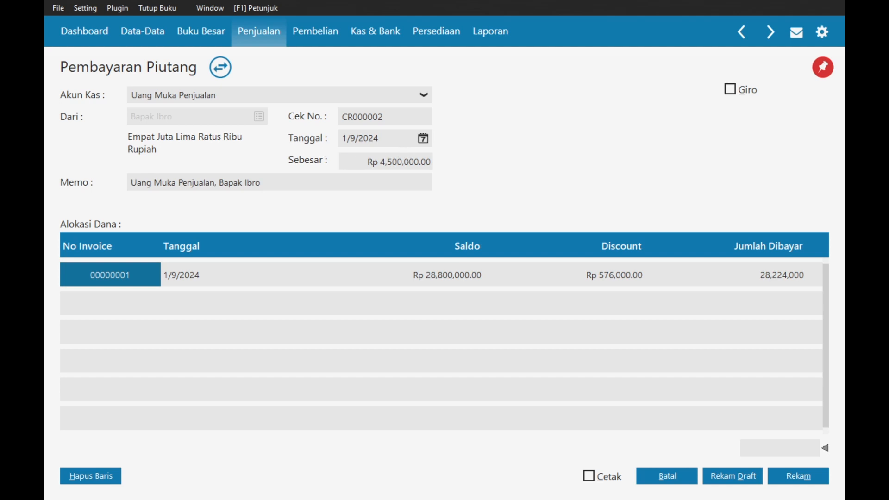
- Update the amount to Rp 28,224,000.00 and paste the rental-service wording into the memo
left_click(377, 162)
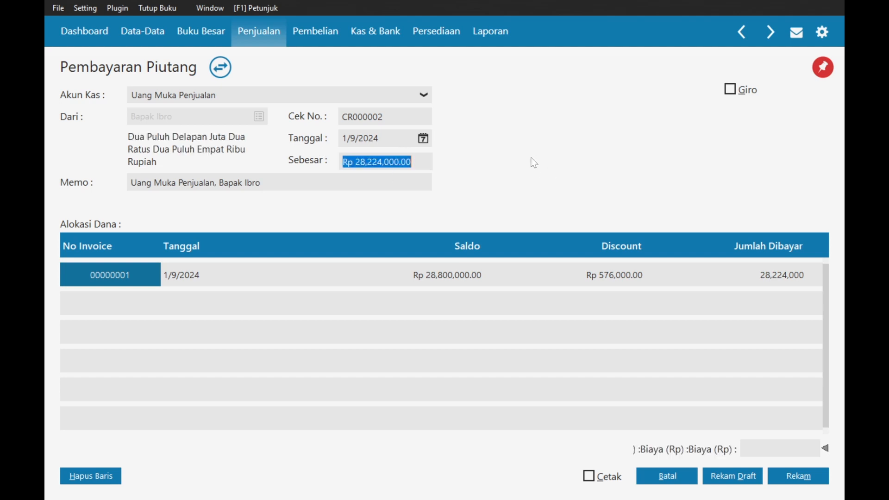
left_click_drag(188, 183, 131, 183)
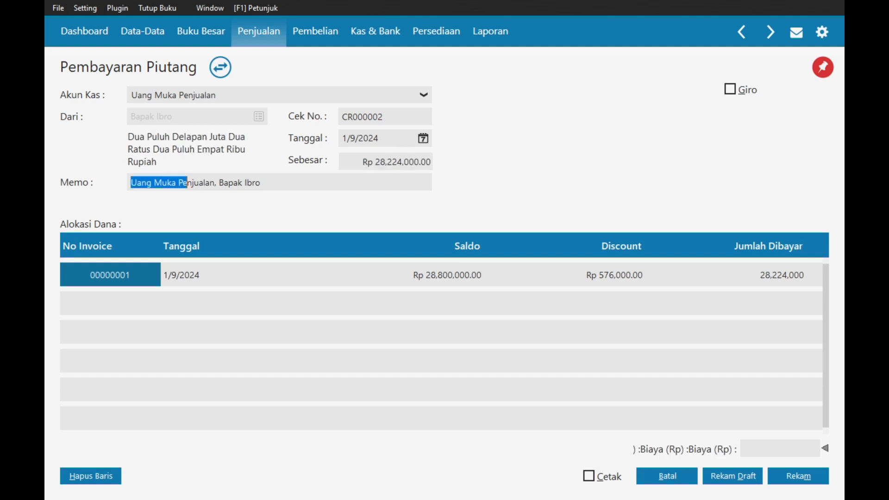
left_click_drag(218, 183, 115, 189)
key("BackSpace")
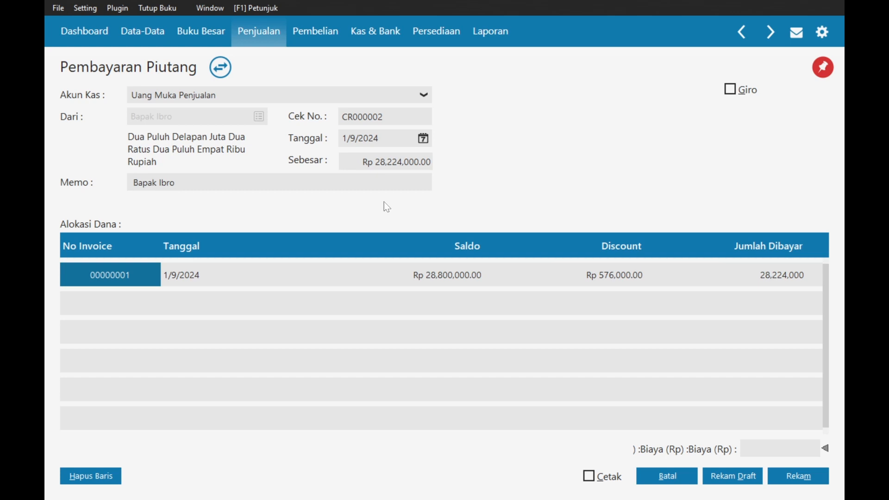
type("Menerima Pembayaran Jasa Sewa dari")
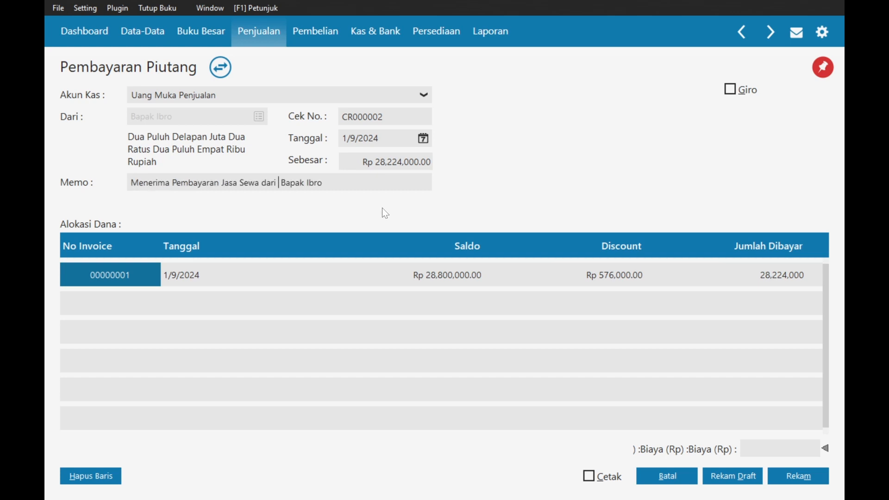
key("BackSpace")
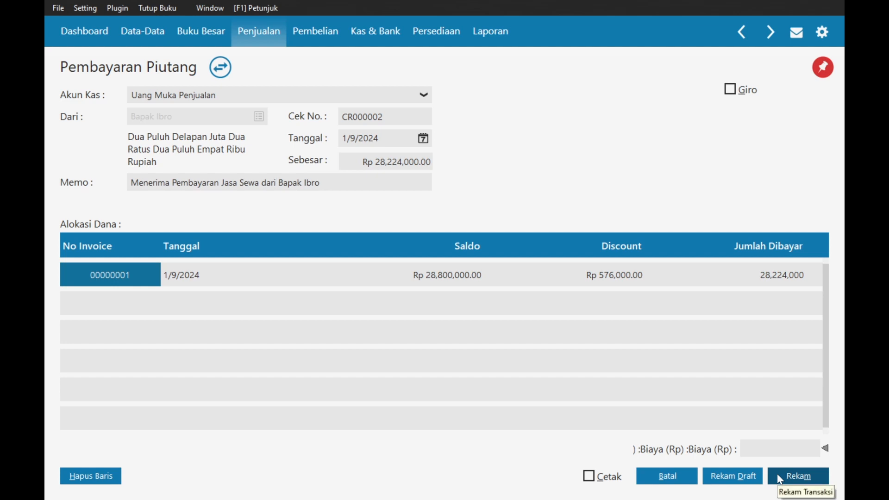
- Try saving the payment and dismiss the reference-already-used warning
left_click(330, 279)
left_click(245, 276)
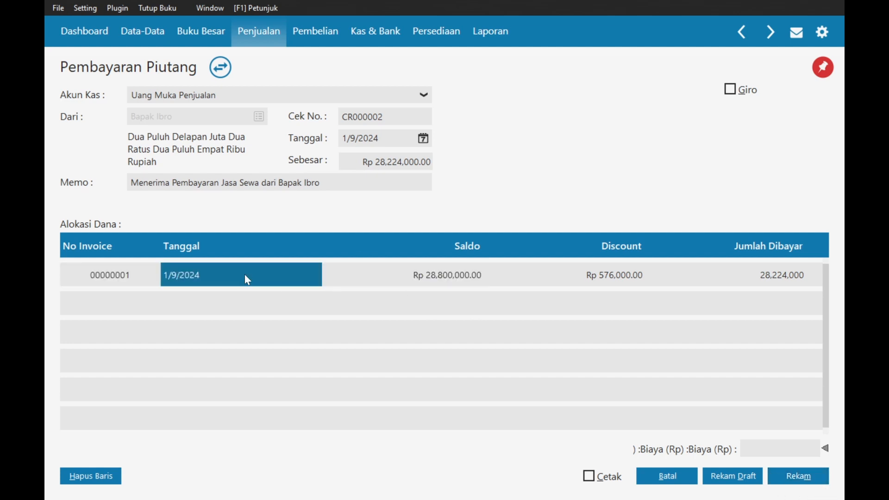
left_click(245, 276)
left_click(274, 354)
left_click(408, 117)
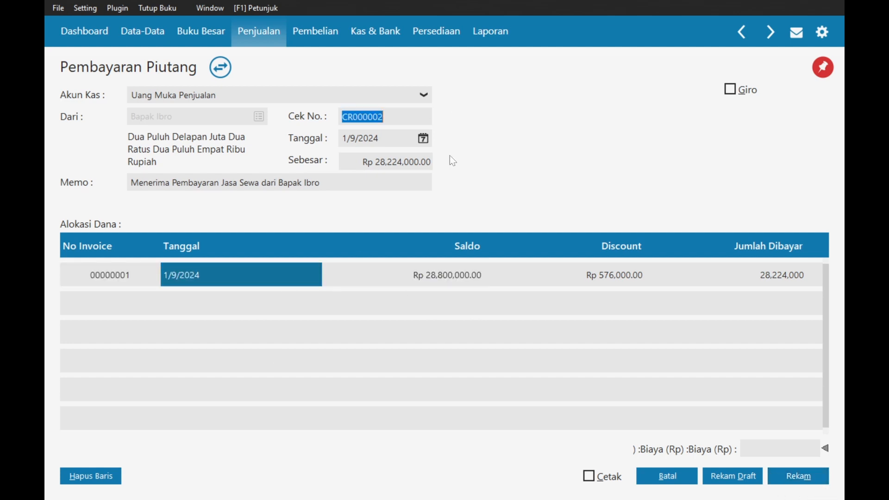
left_click(772, 473)
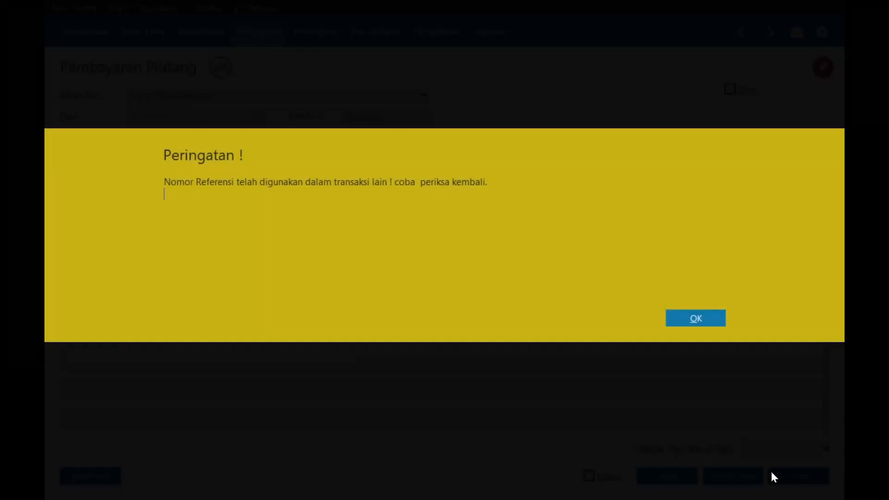
left_click(668, 316)
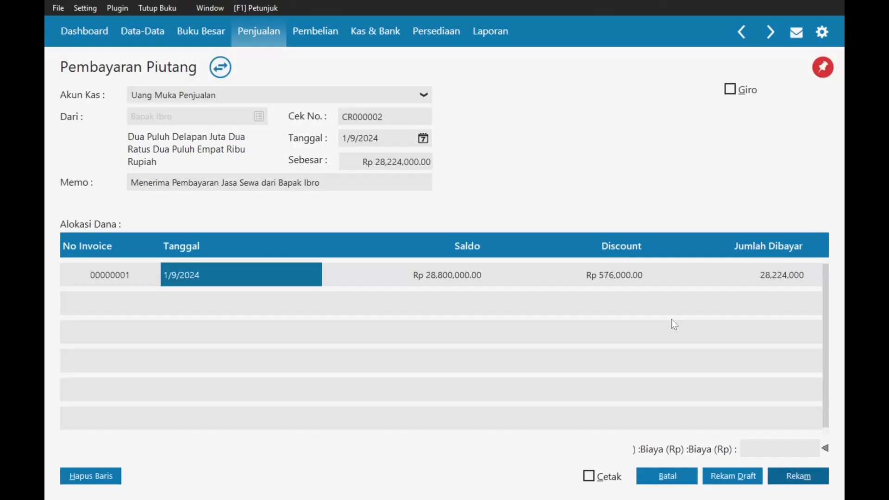
- Set the cash account to Bank Midun, then try saving and dismiss the warning
left_click(228, 90)
key("Up")
key("Up")
key("Up")
key("Up")
key("Up")
key("Up")
key("Up")
key("Up")
key("Up")
key("Up")
key("Up")
key("Up")
key("Up")
key("Up")
key("Up")
key("Up")
key("Up")
key("Up")
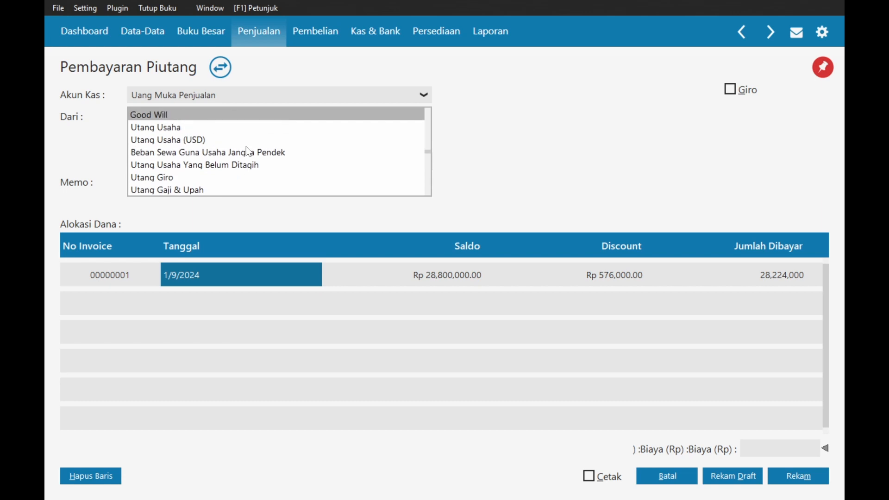
key("Up")
key("Up")
key("Up")
key("Up")
key("Up")
key("Up")
key("Up")
key("Up")
key("Up")
key("Up")
key("Up")
key("Up")
key("Up")
key("Up")
key("Up")
key("Up")
key("Up")
key("Up")
key("Up")
key("Up")
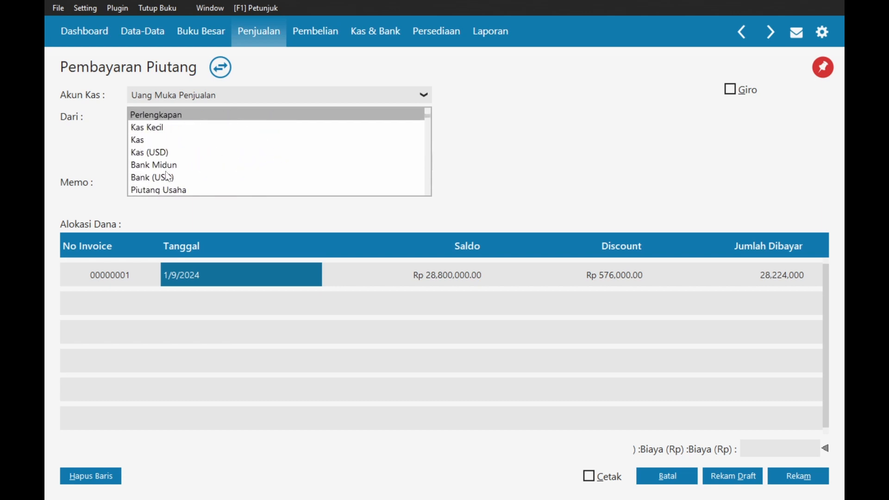
left_click(167, 167)
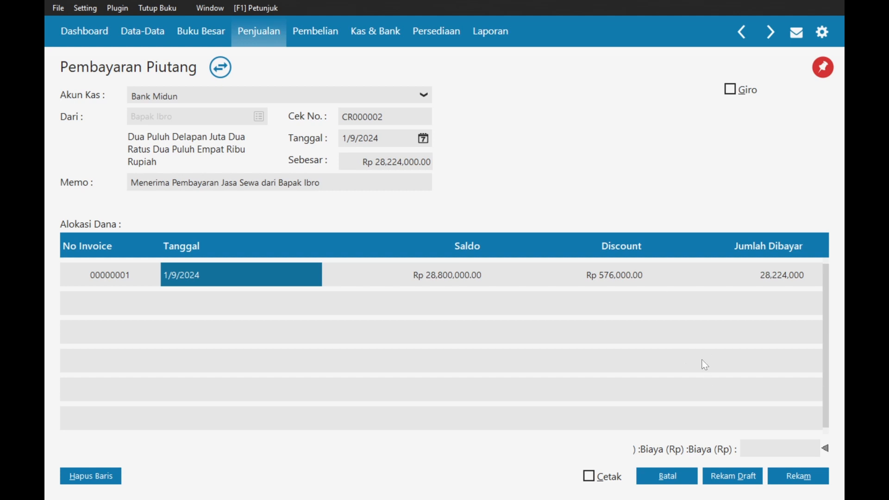
left_click(780, 475)
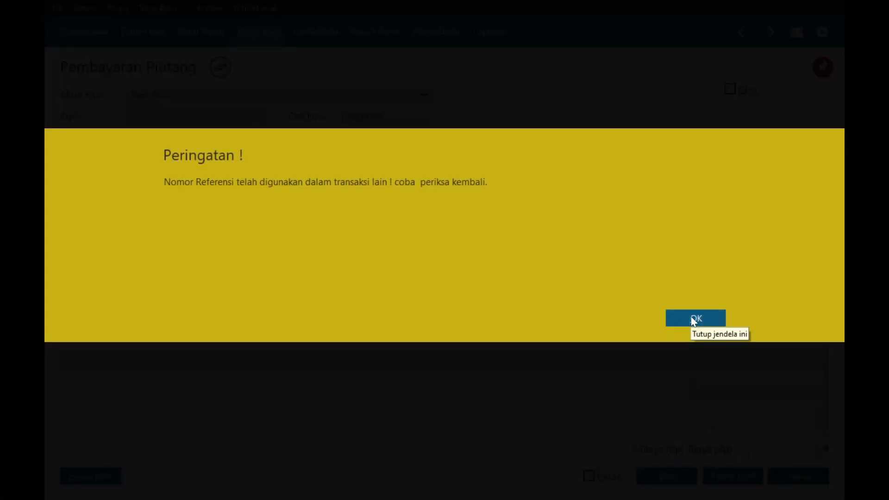
left_click(693, 319)
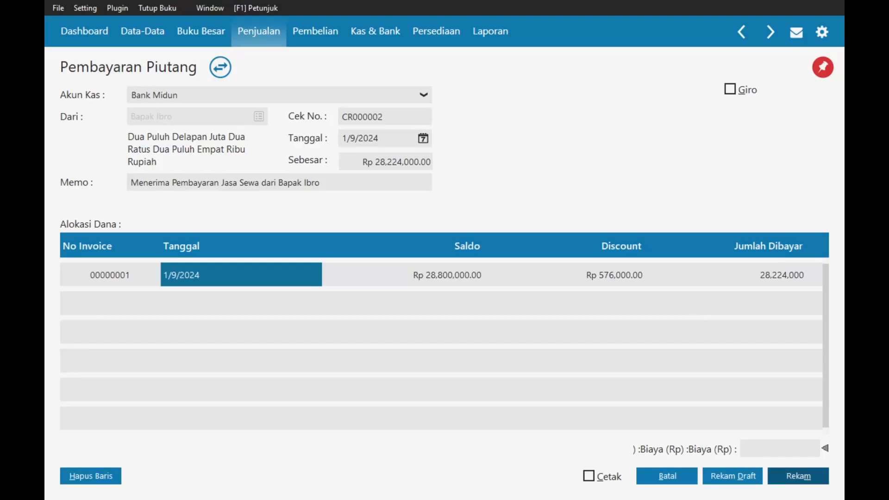
- Change the reference number to CR000006 and retry saving, dismissing the warning again
key("End")
key("BackSpace")
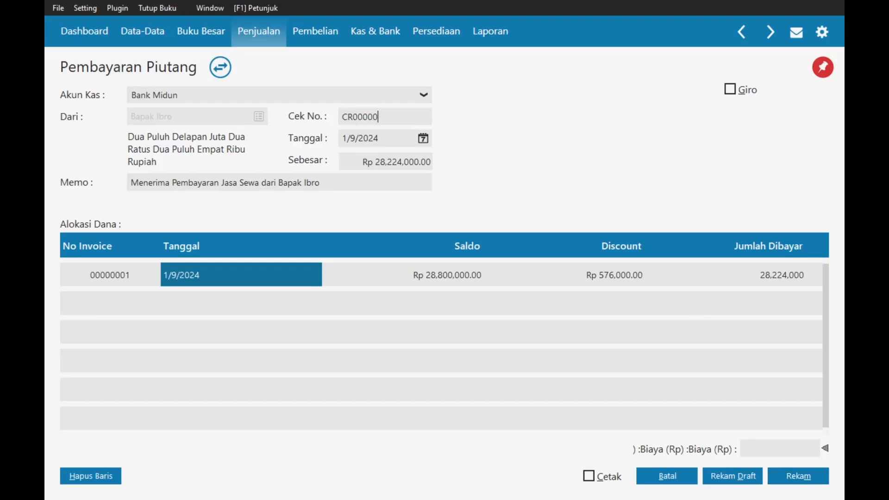
type("1")
key("BackSpace")
type("34")
key("BackSpace")
key("BackSpace")
type("6")
left_click(787, 481)
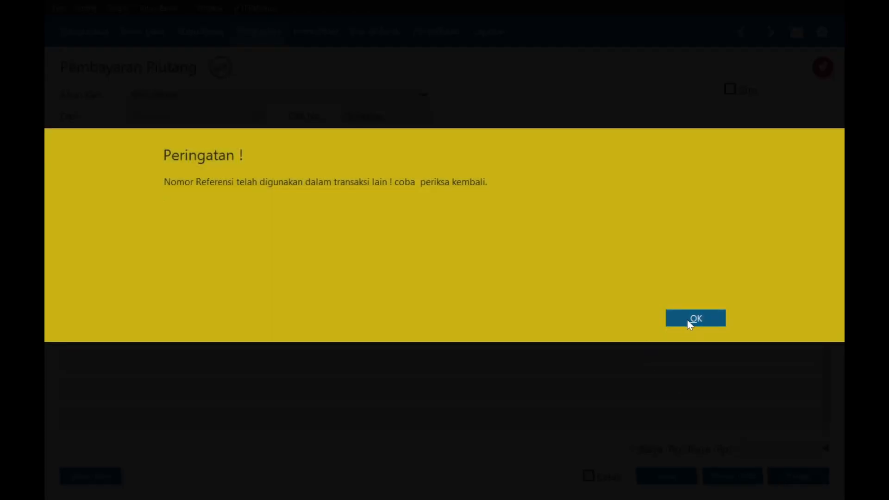
left_click(690, 318)
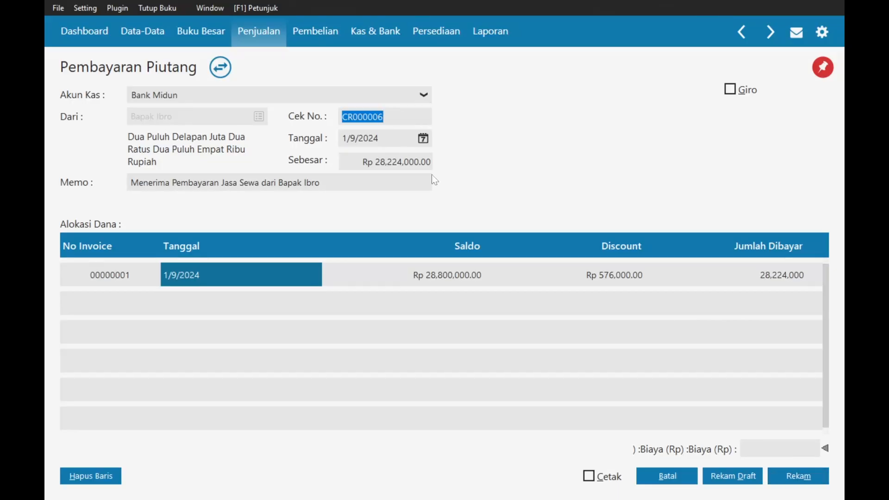
- Date the payment 1/16/2024, retry saving, and dismiss the reference-already-used warning
left_click(581, 280)
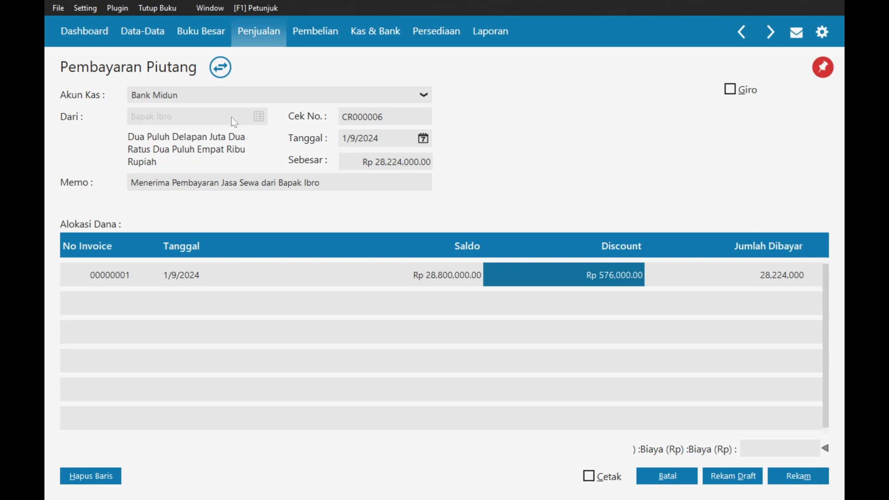
left_click(423, 138)
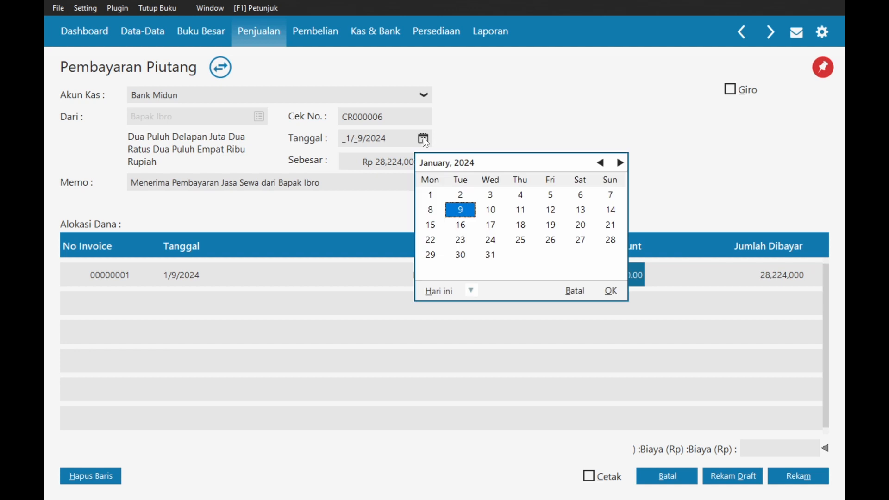
left_click(462, 225)
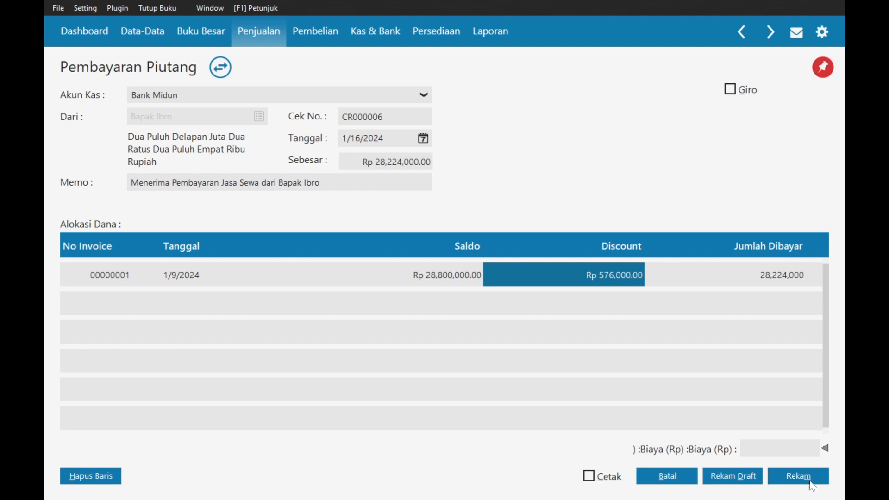
left_click(801, 478)
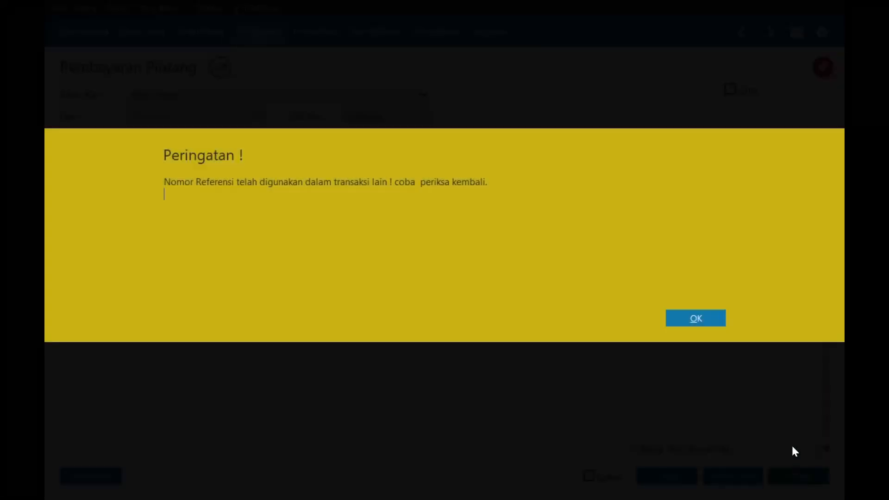
left_click(693, 318)
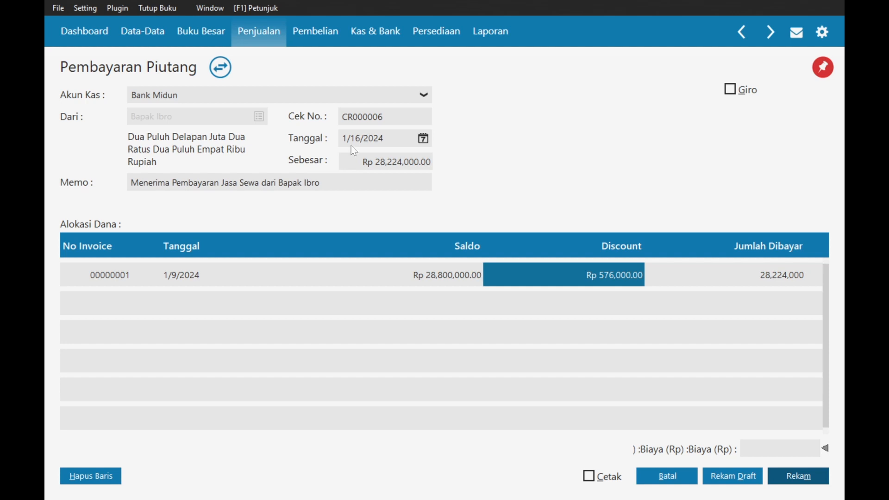
left_click(352, 163)
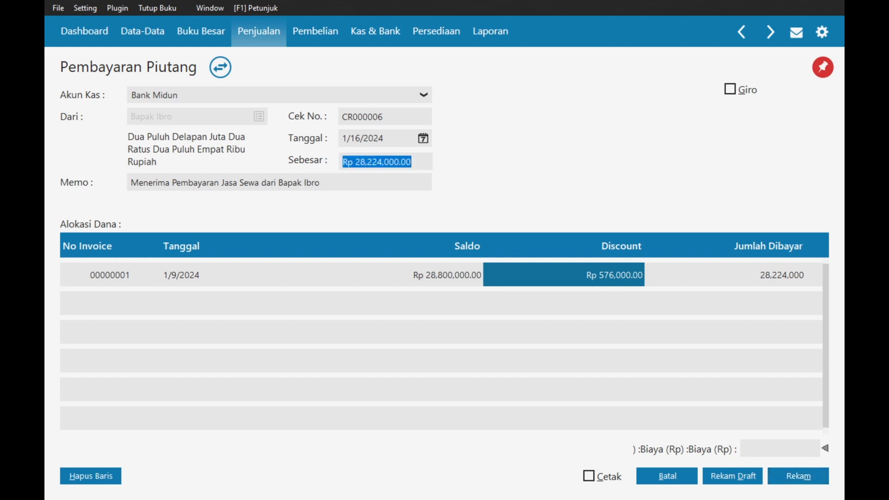
- On the customer payment form, choose customer CUST-1 as payer and date it 16 January 2024
left_click(198, 136)
left_click(222, 66)
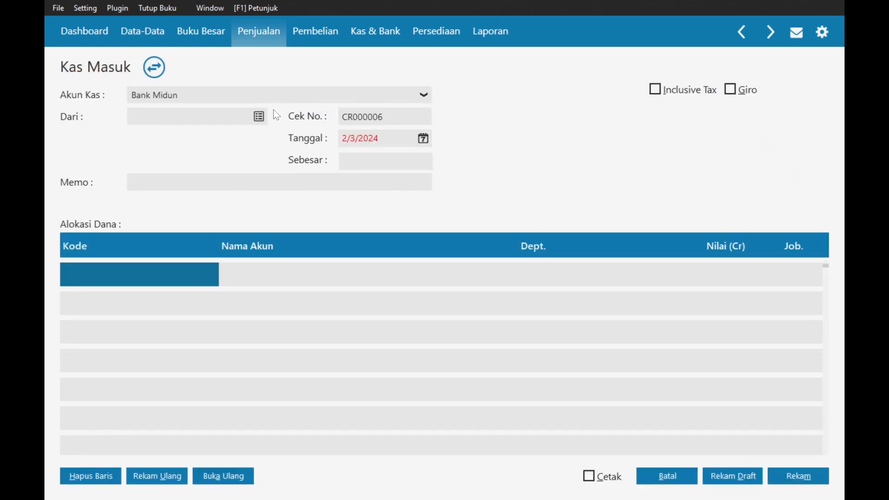
left_click(158, 67)
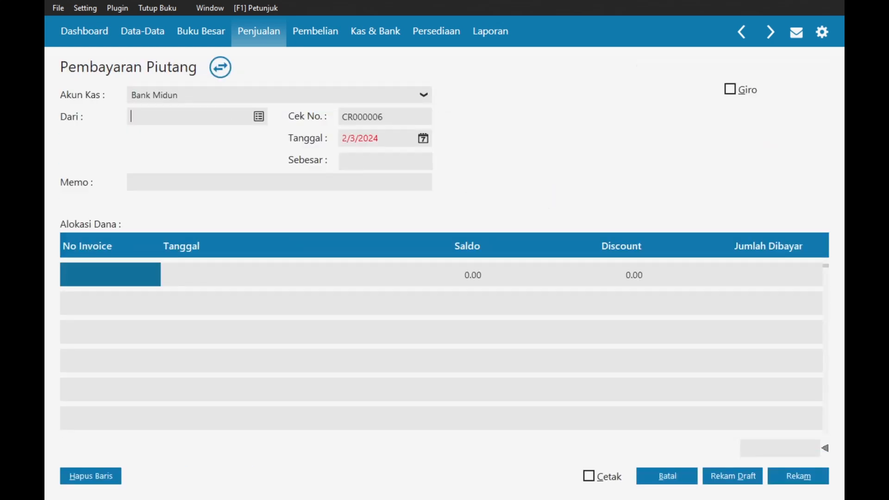
left_click(257, 124)
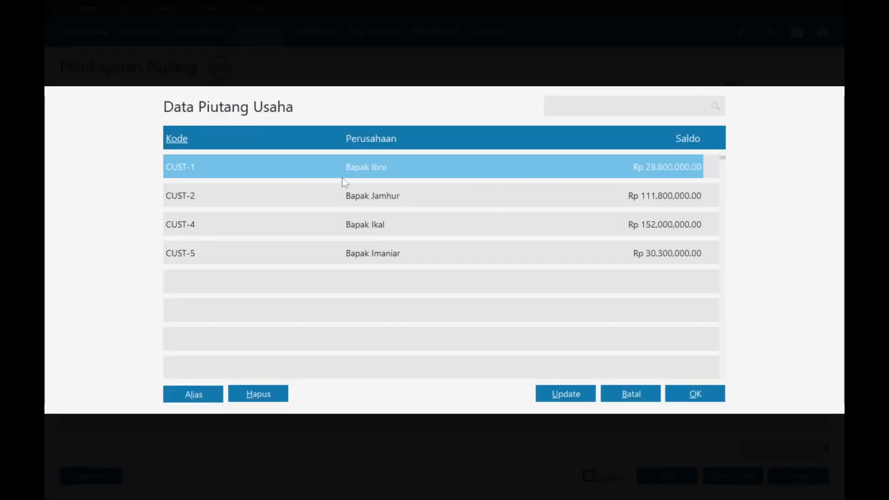
double_click(341, 169)
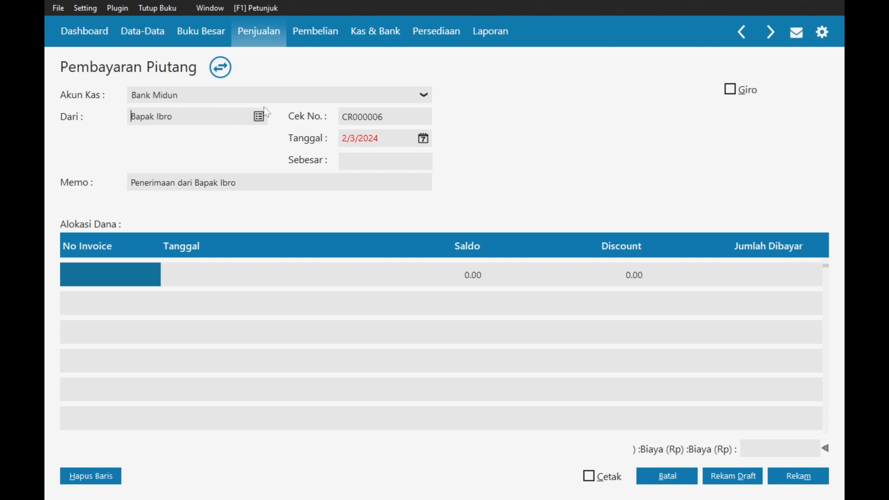
left_click(423, 139)
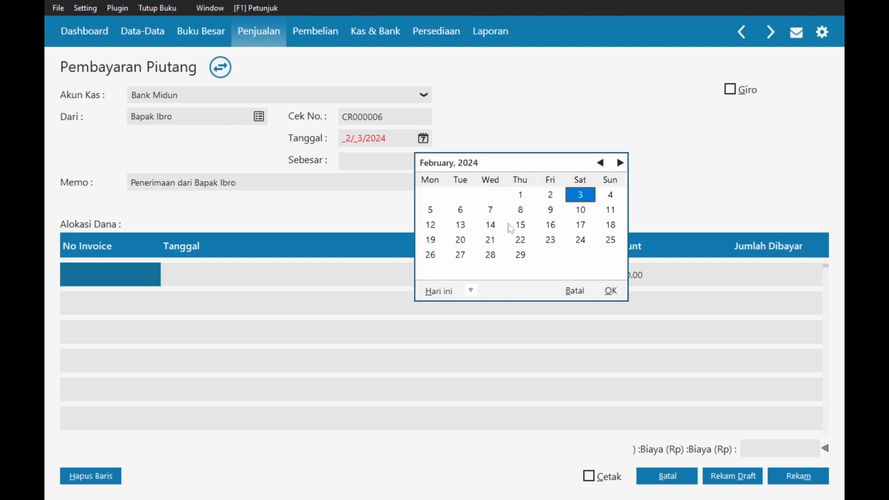
left_click(598, 163)
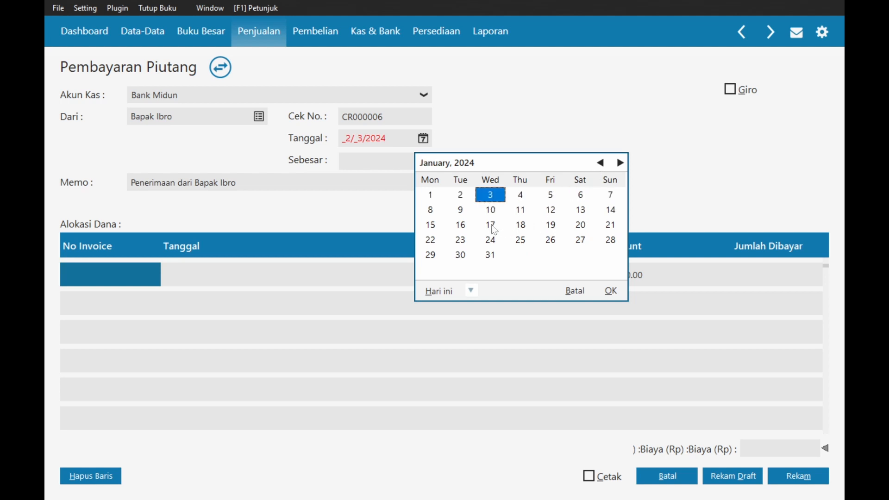
left_click(461, 224)
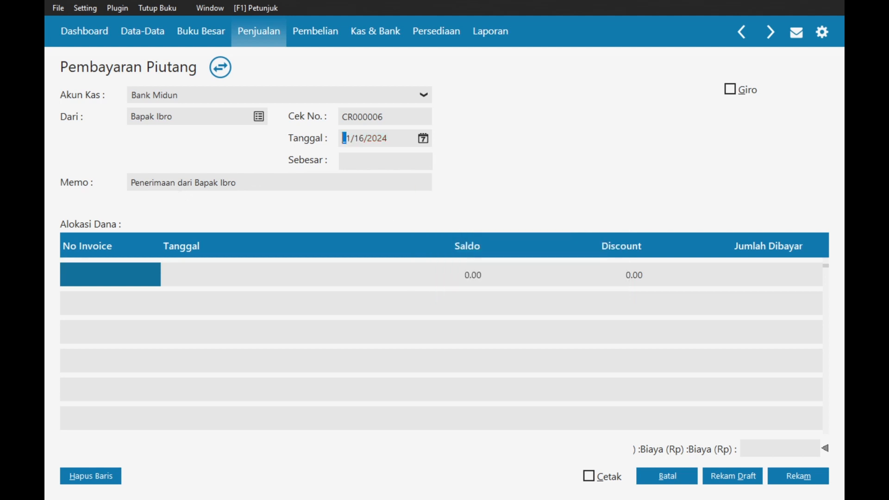
- Allocate Rp 28,224,000 to invoice 00000001, save receipt CR000006 and refresh the list
left_click(126, 273)
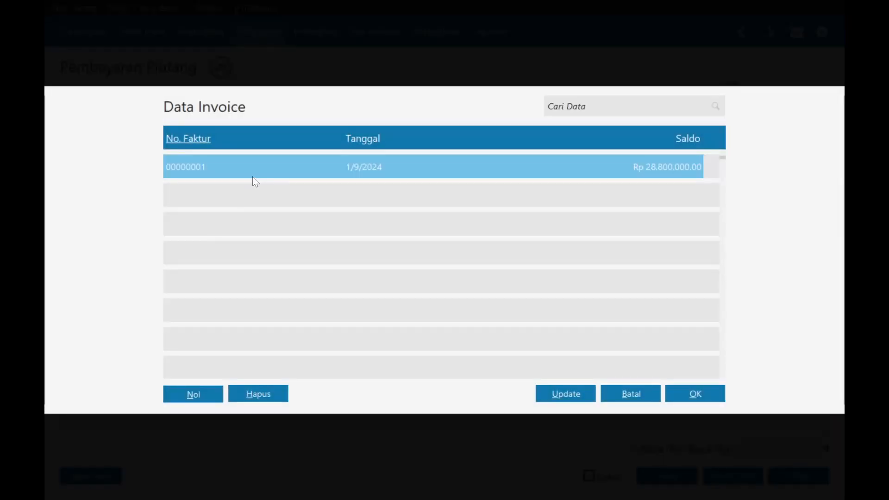
double_click(252, 178)
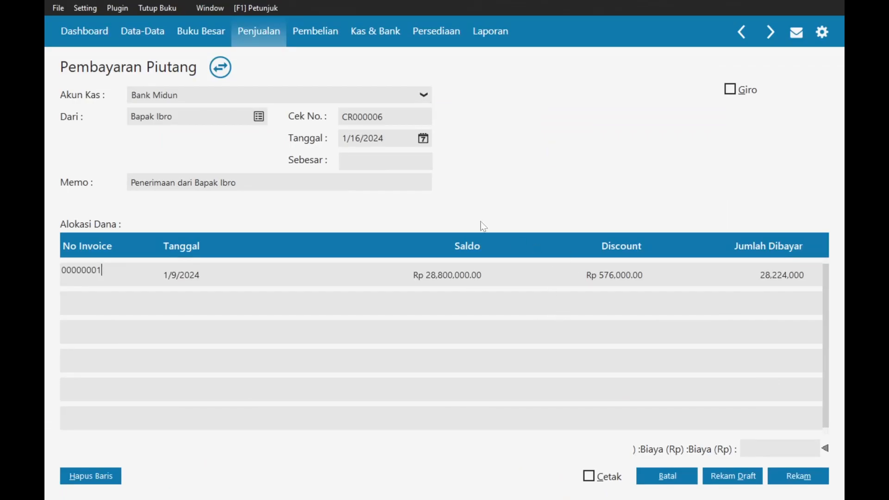
left_click(408, 161)
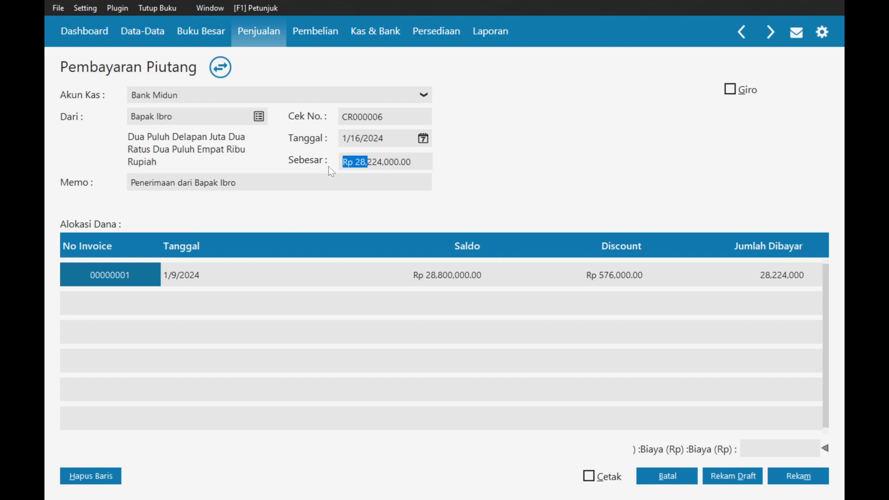
left_click(796, 475)
left_click(667, 475)
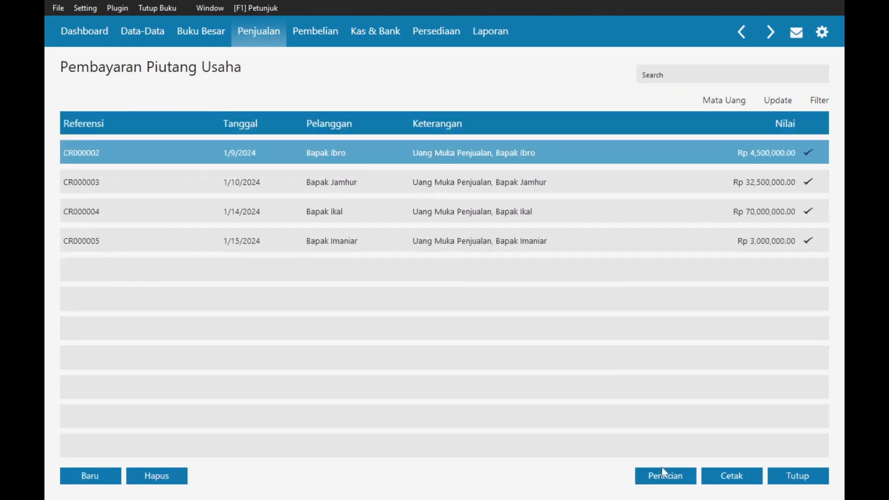
left_click(790, 105)
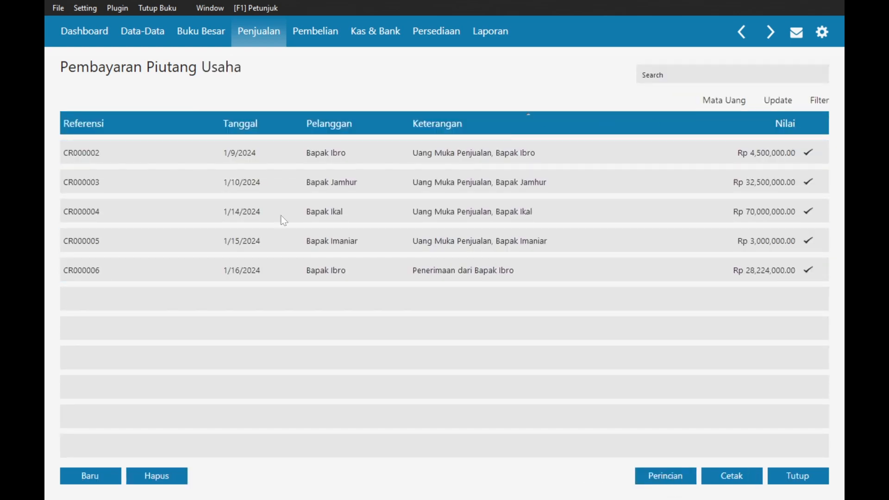
- Review the assignment document in Word, then return to Zahir
key("alt+Tab")
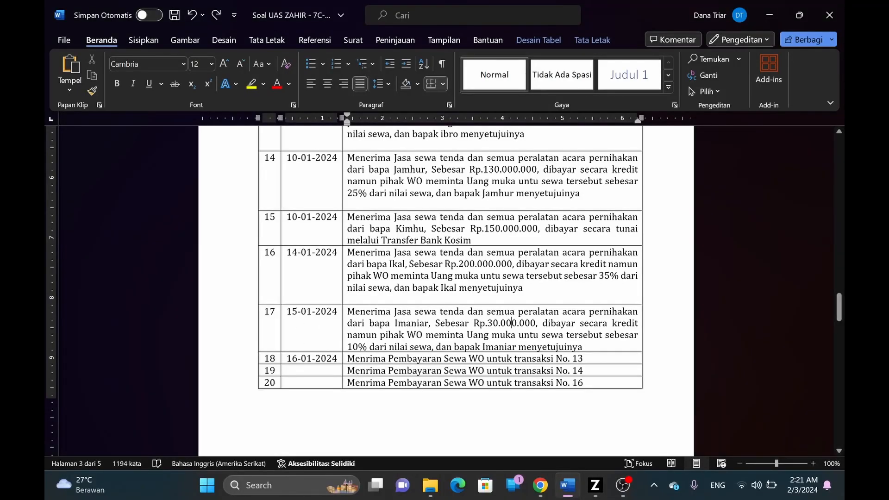
scroll(445, 278, "up", 1)
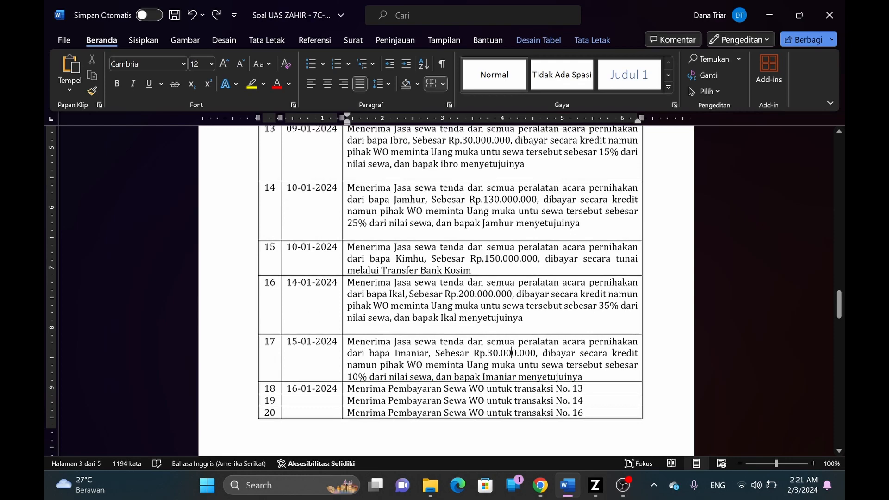
key("alt+Tab")
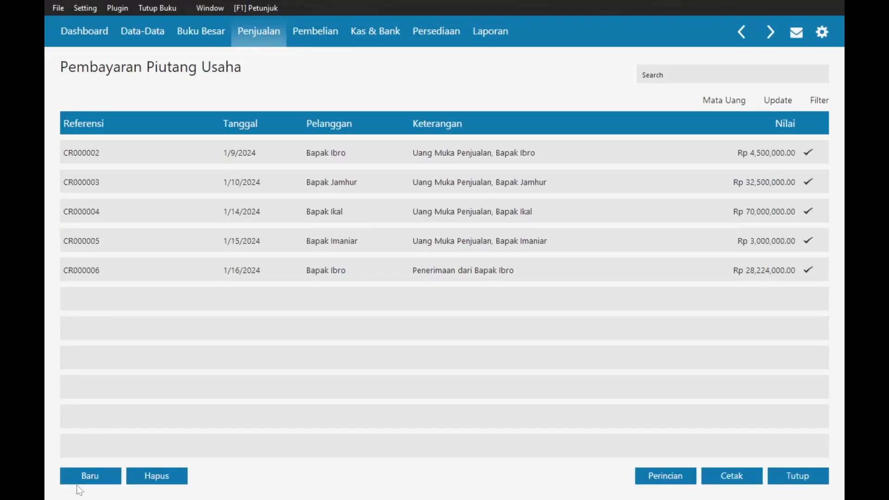
- Start a new receivable payment for the customer, dated 16 January 2024
left_click(88, 476)
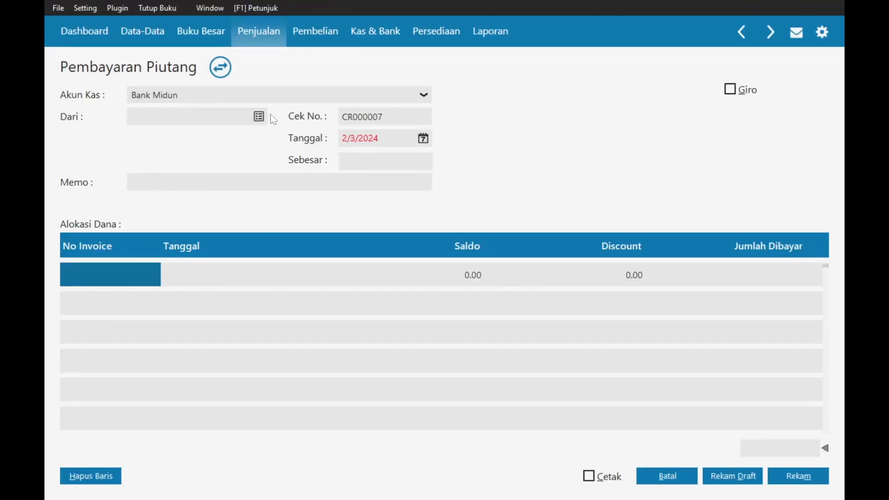
left_click(260, 117)
double_click(366, 169)
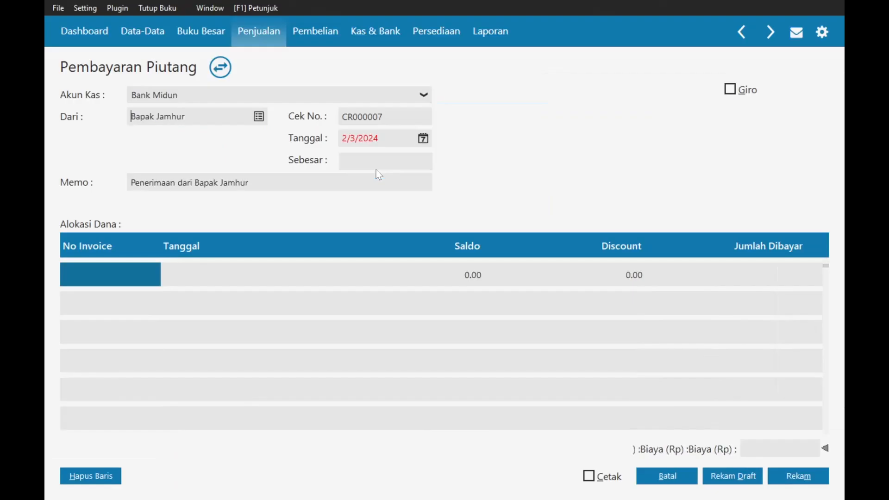
left_click(428, 138)
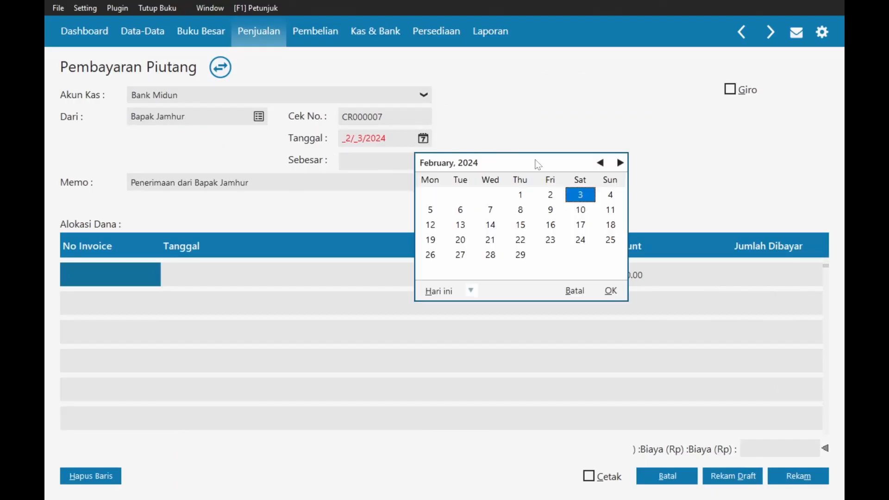
left_click(601, 163)
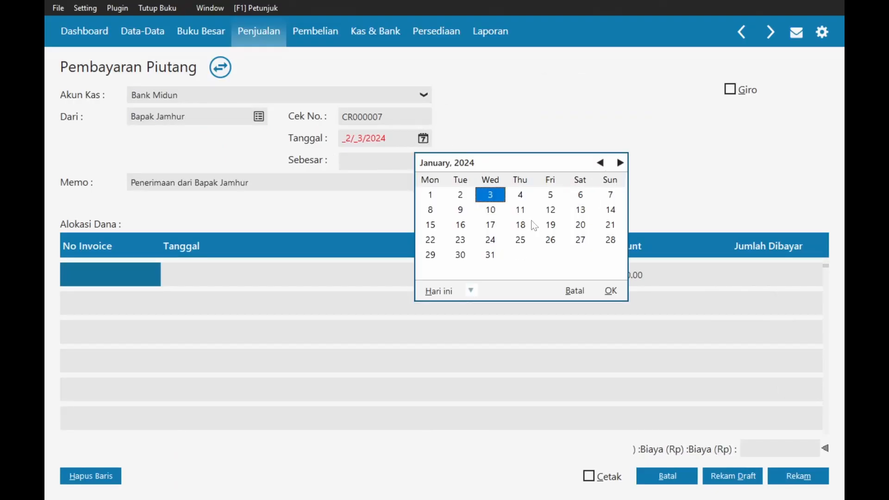
left_click(461, 225)
key("alt+Tab")
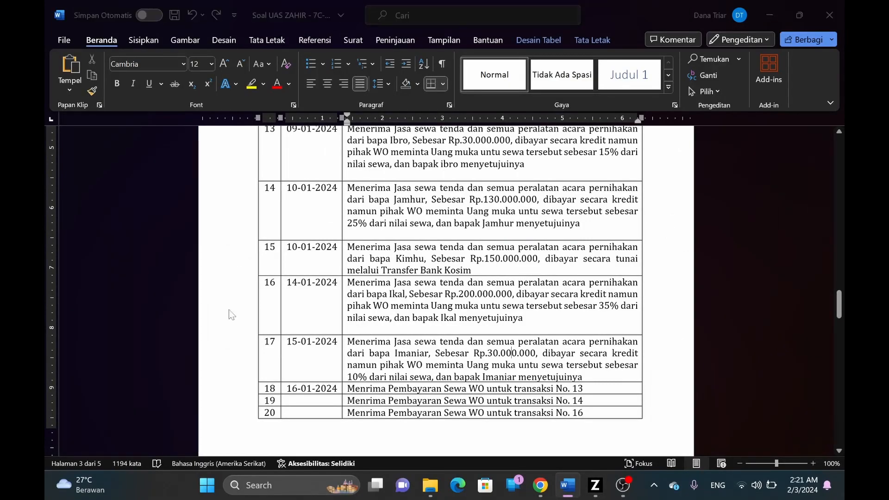
key("alt+Tab")
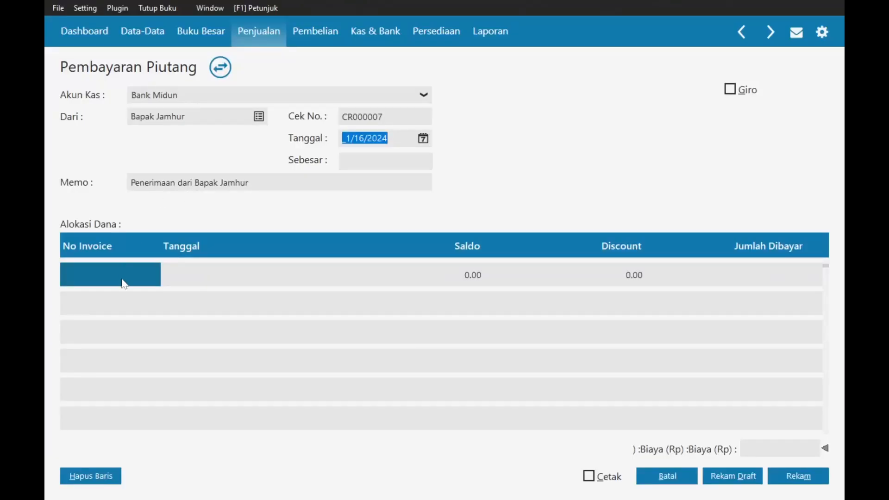
- Allocate Rp 109,564,000 to invoice 00000002 and save receipt CR000007
double_click(123, 280)
double_click(273, 170)
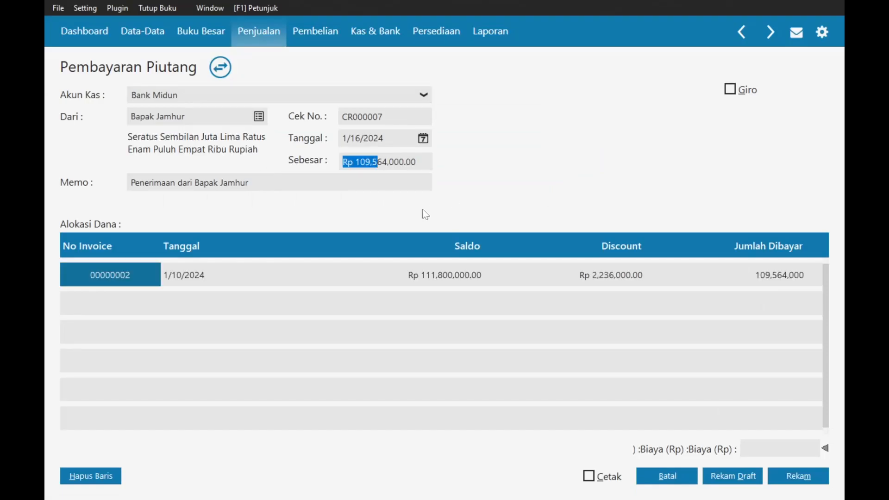
key("alt+Tab")
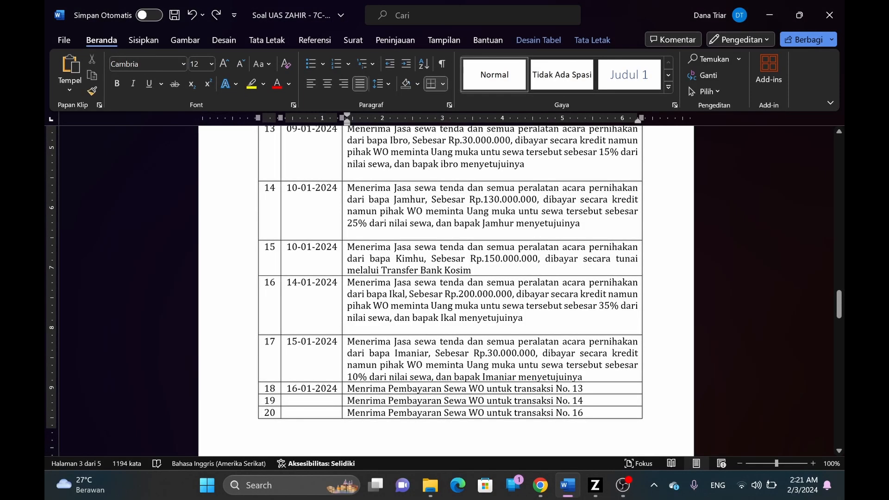
scroll(158, 380, "down", 2)
key("alt+Tab")
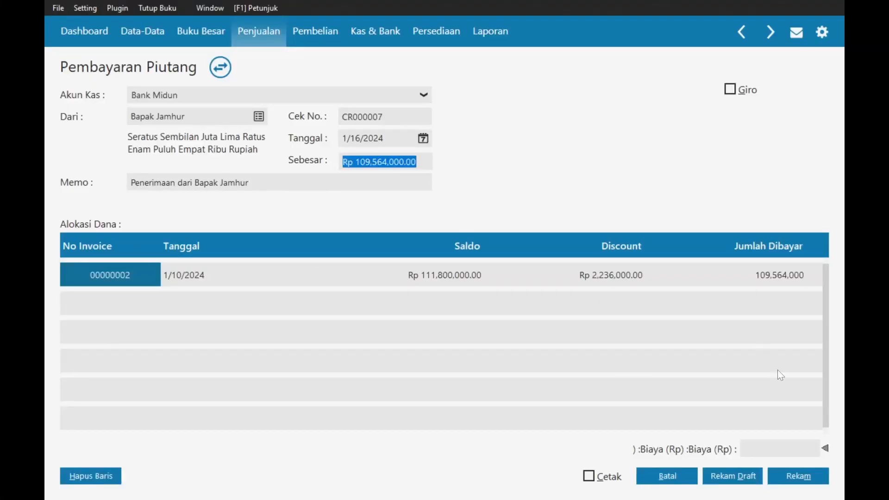
left_click(796, 476)
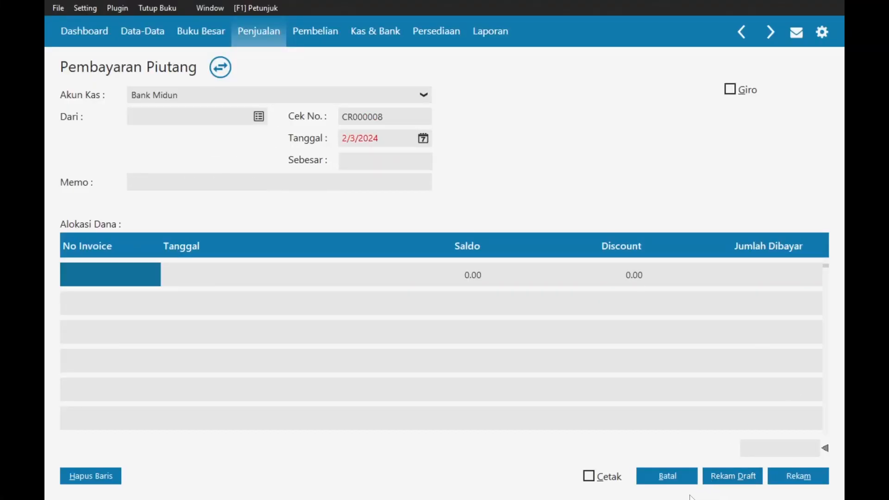
left_click(667, 476)
- Scroll the Word question sheet to read transactions 19–21, then return to Zahir
key("alt+Tab")
scroll(342, 293, "down", 2)
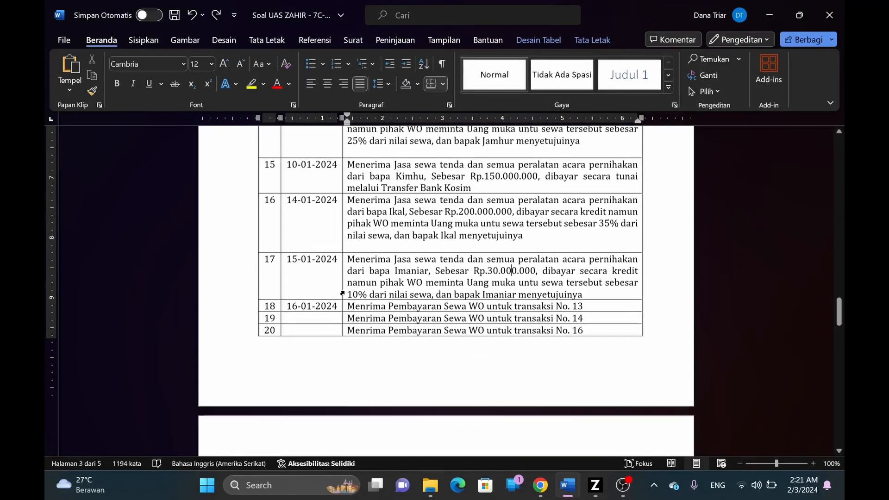
scroll(342, 294, "down", 3)
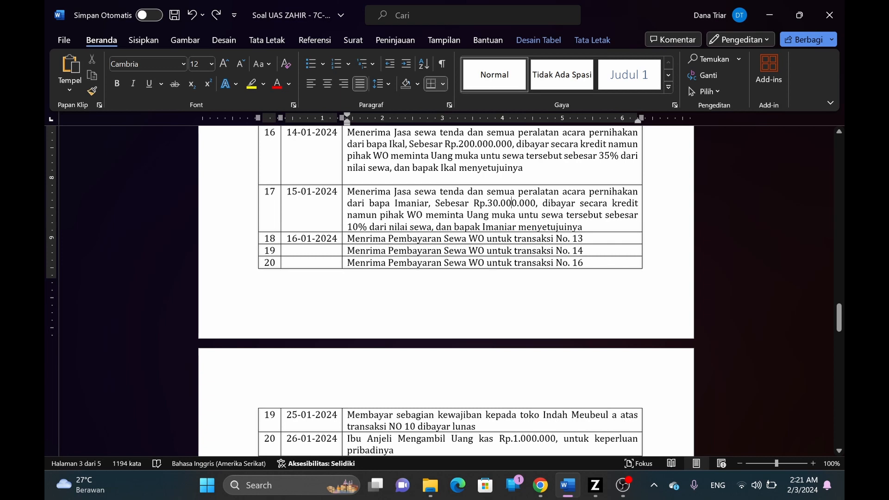
scroll(252, 240, "up", 5)
scroll(252, 240, "down", 6)
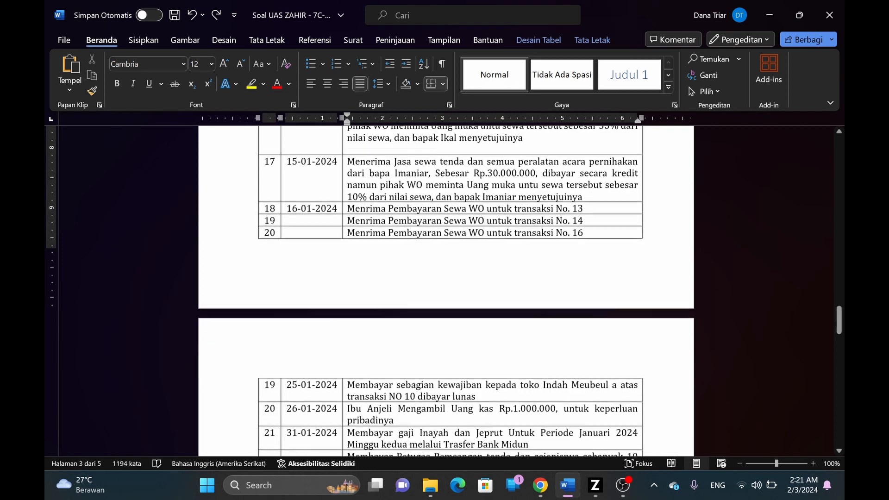
key("alt+Tab")
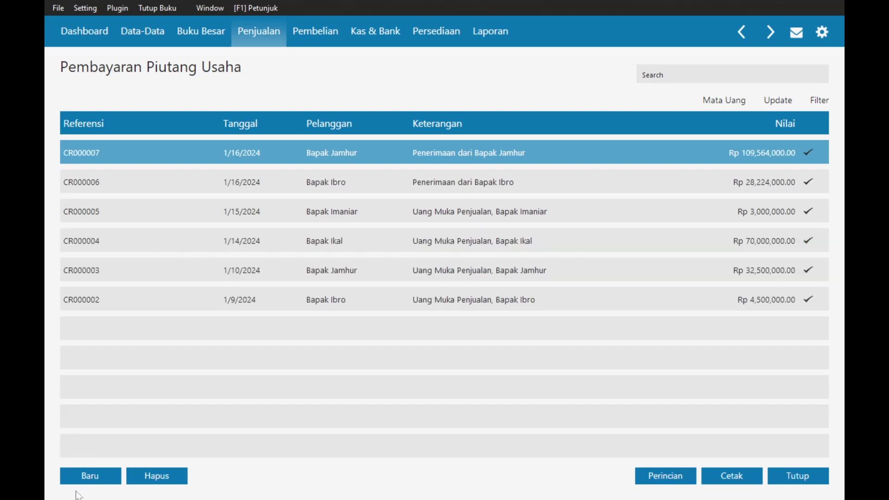
- Start a new receivable payment from customer CUST-4, dated 16 January 2024
left_click(86, 472)
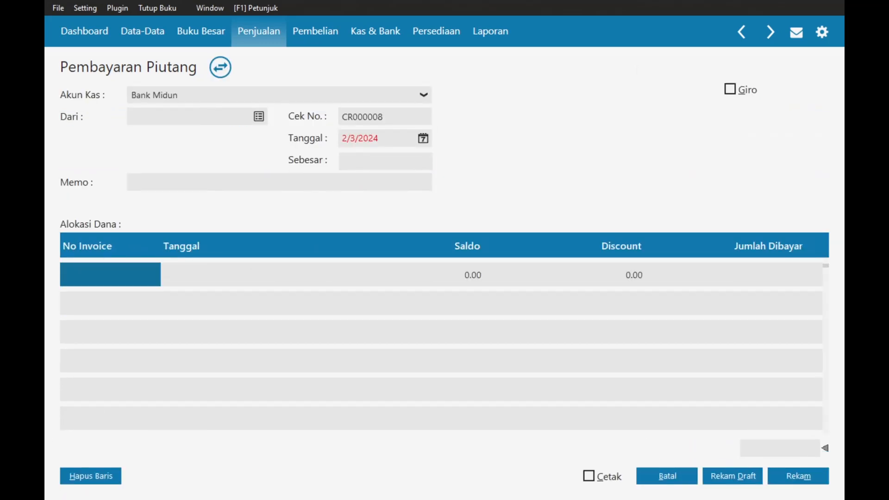
left_click(264, 117)
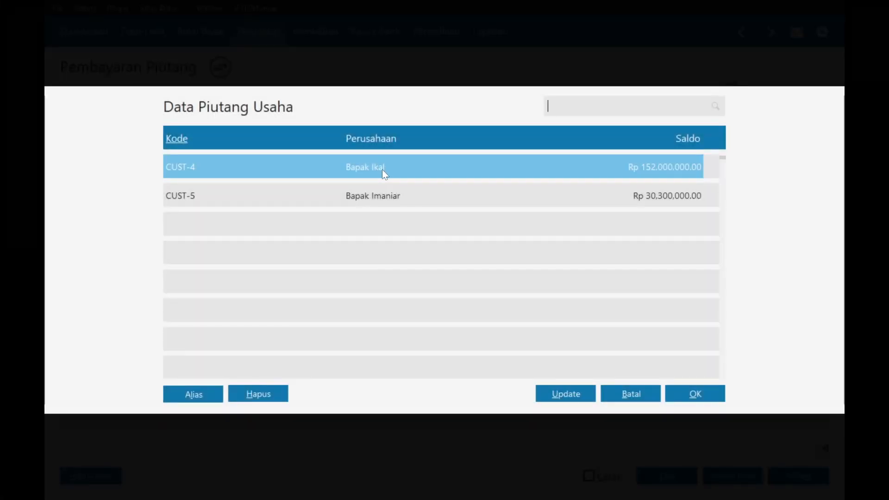
double_click(382, 169)
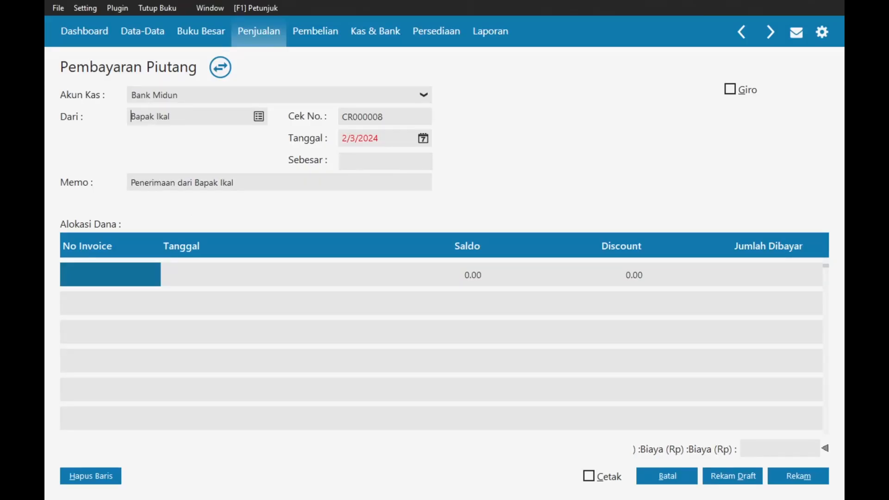
left_click(423, 138)
left_click(601, 163)
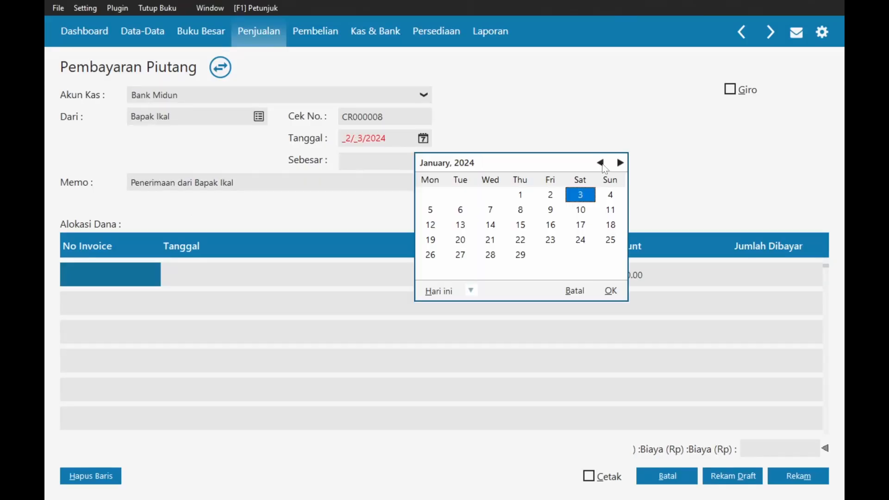
left_click(460, 225)
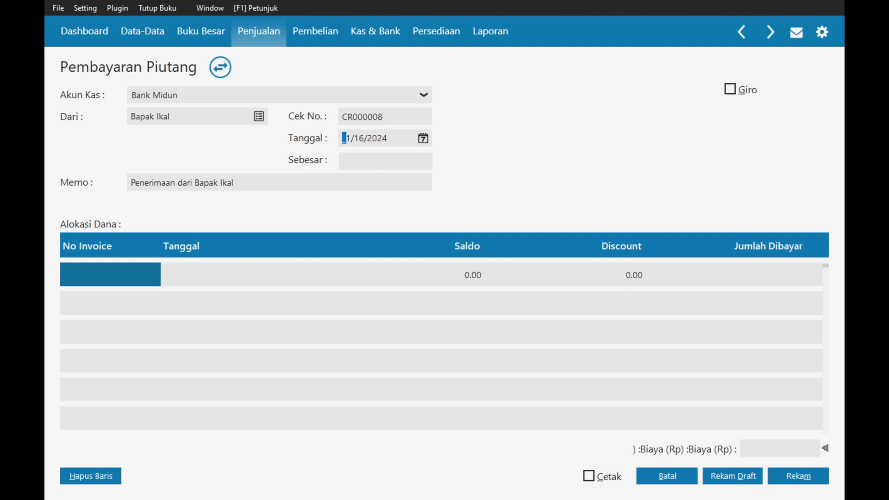
- Pay invoice 00000004 at Rp 148,960,000 after Rp 3,040,000 discount, saving receipt CR000008
double_click(130, 262)
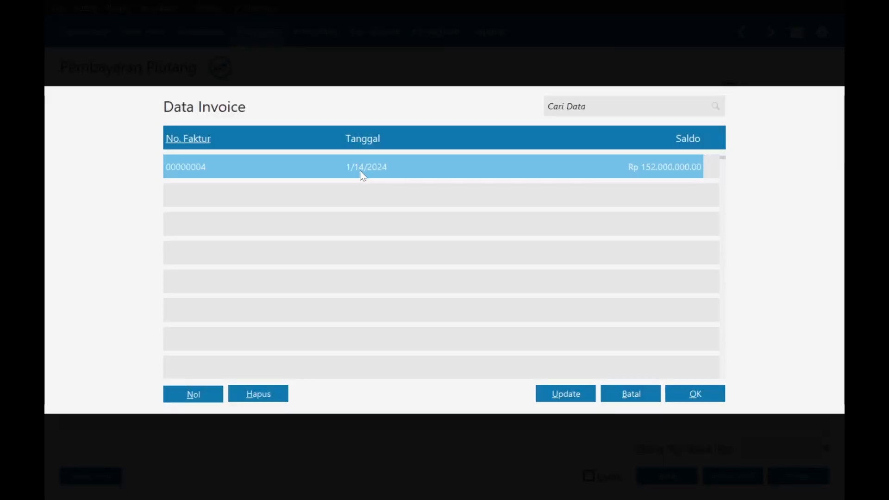
double_click(399, 169)
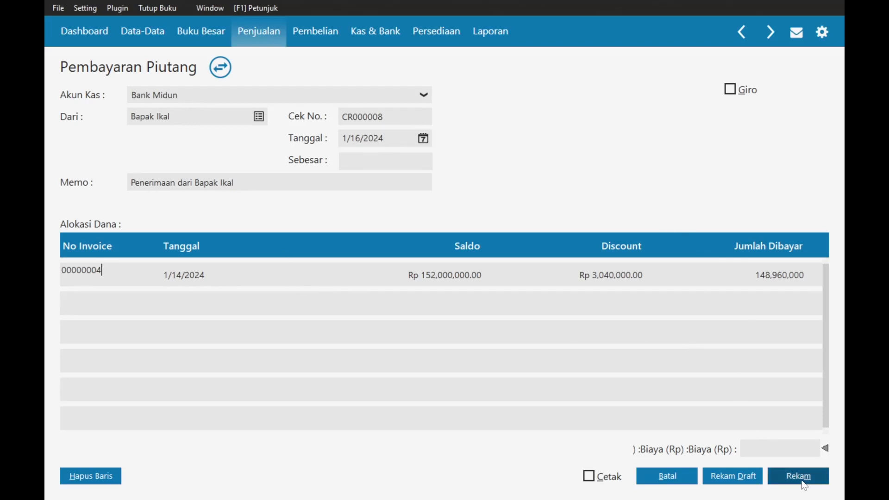
left_click(389, 162)
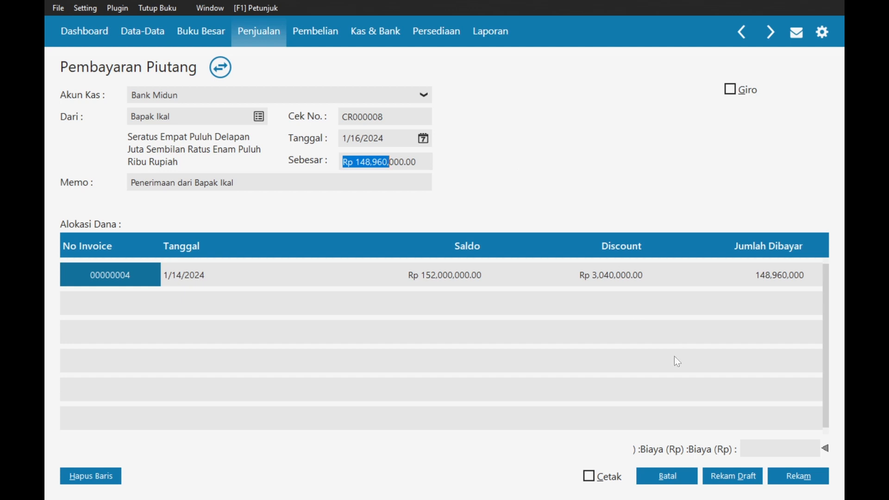
left_click(797, 477)
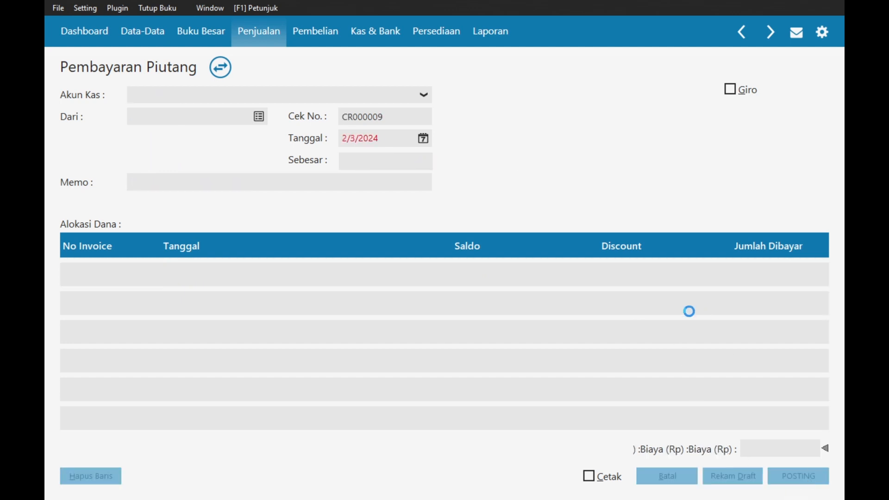
left_click(683, 472)
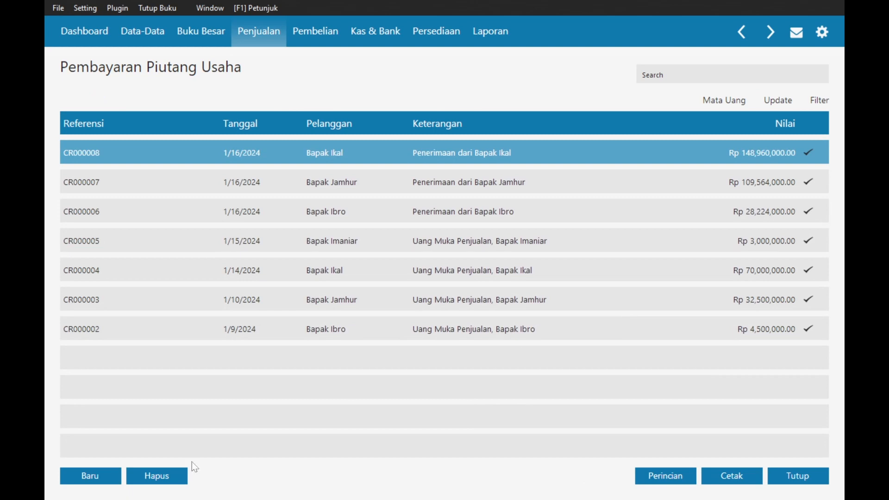
key("alt+Tab")
scroll(446, 291, "down", 4)
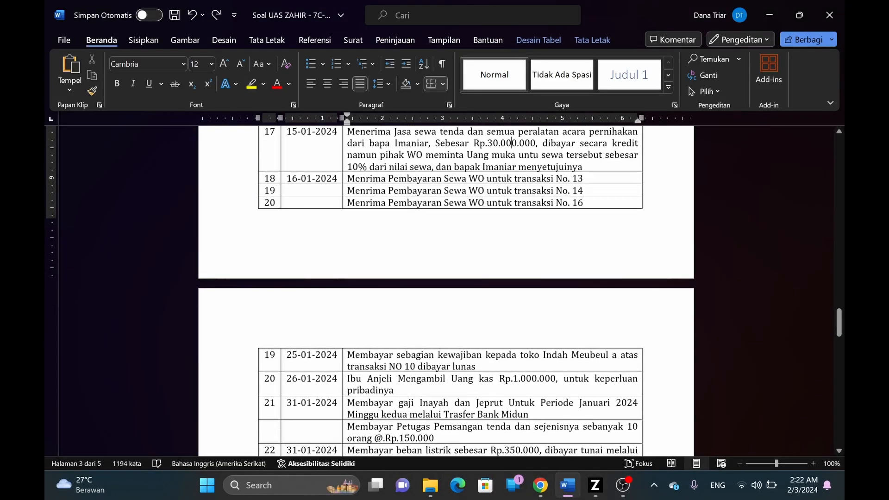
left_click(389, 265)
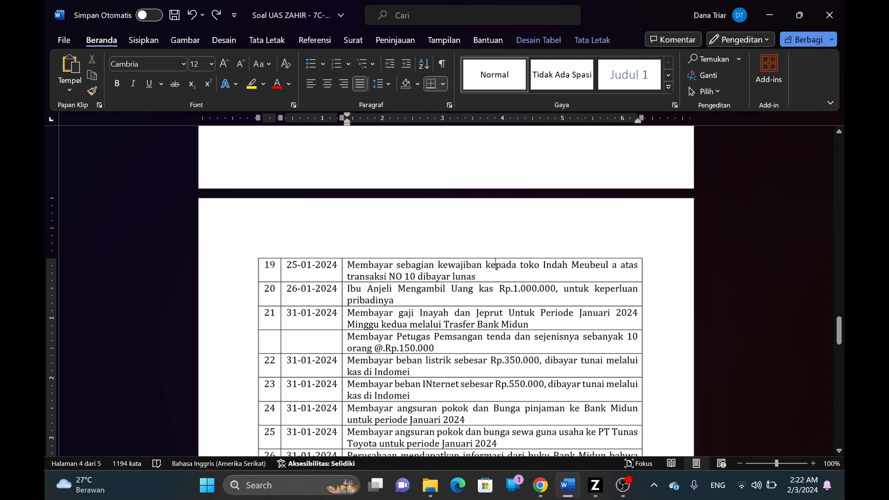
scroll(496, 265, "up", 10)
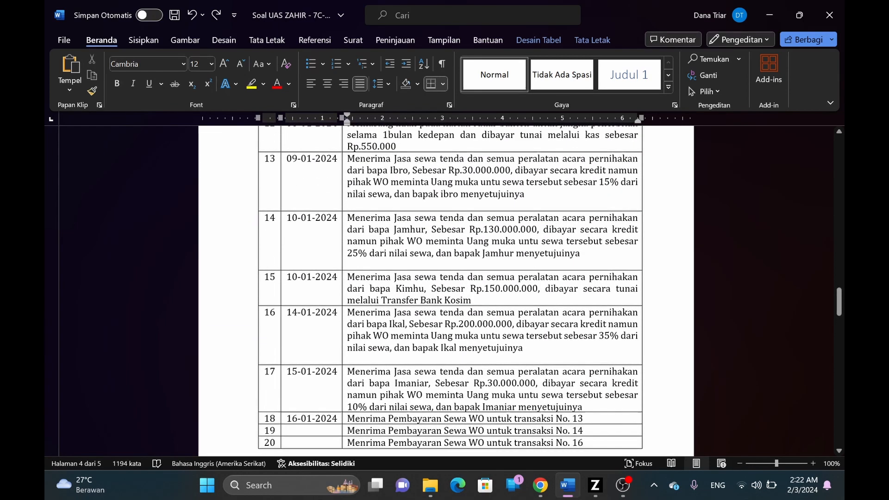
scroll(496, 287, "down", 8)
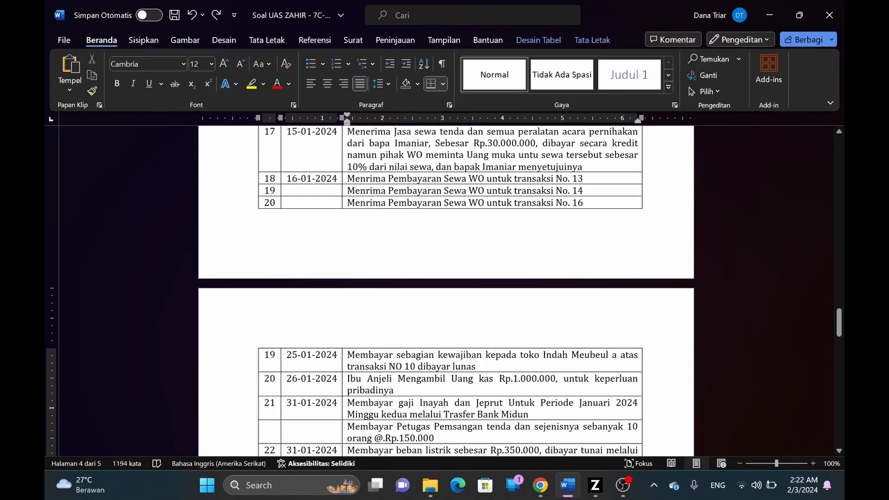
scroll(324, 253, "up", 15)
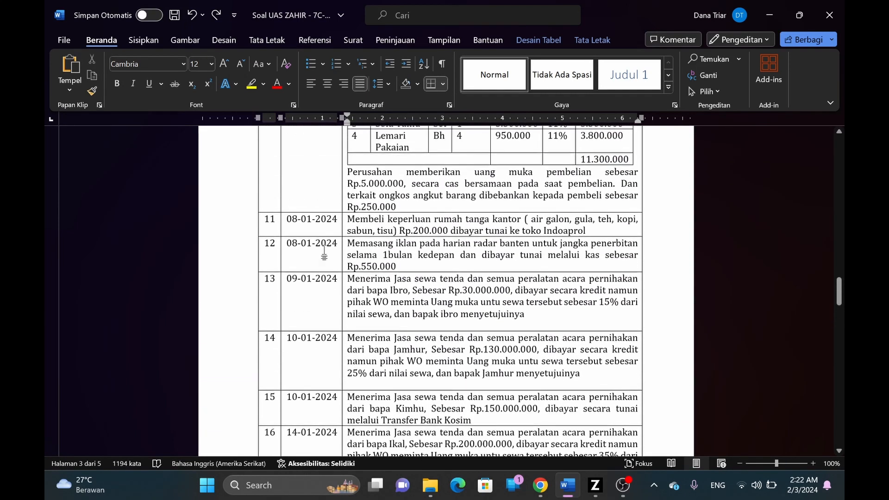
scroll(324, 252, "up", 5)
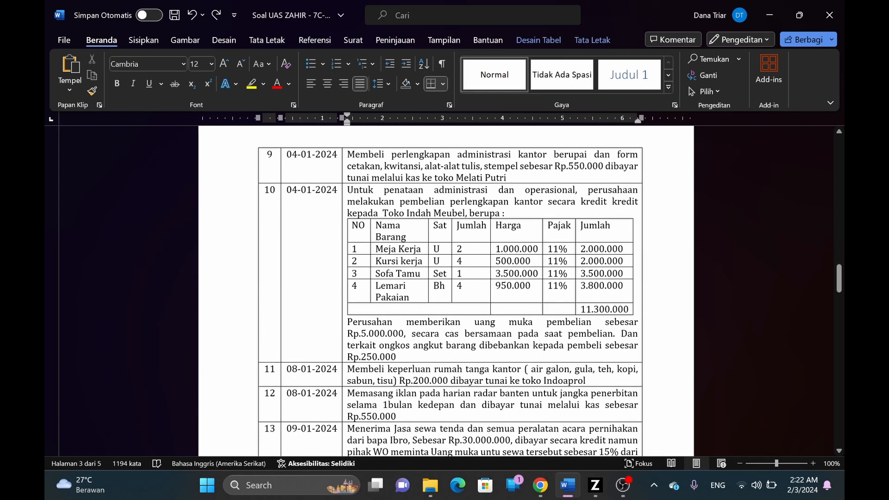
- Dismiss the WhatsApp call popup and open the Pembelian section's Pembayaran Hutang Usaha list
key("alt+Tab")
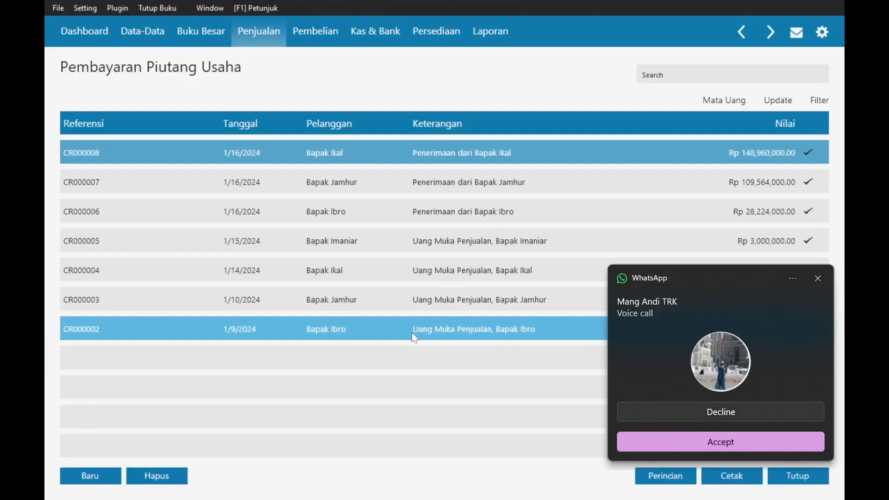
left_click(820, 278)
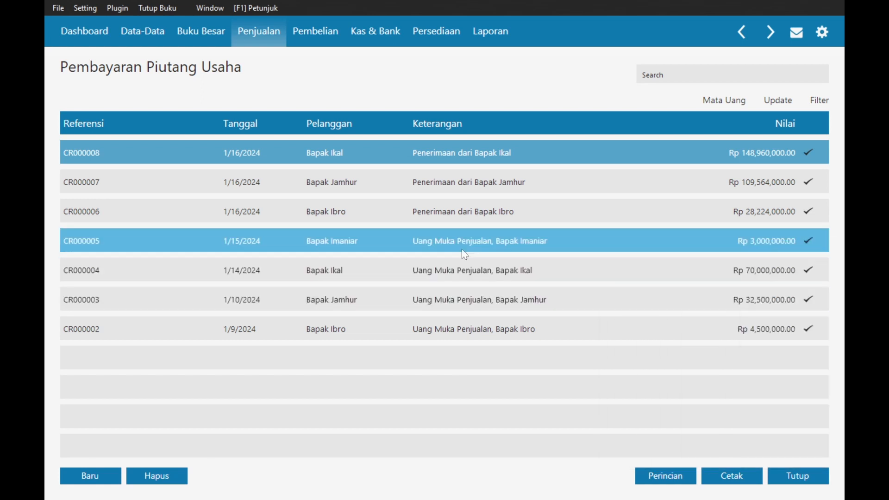
left_click(311, 37)
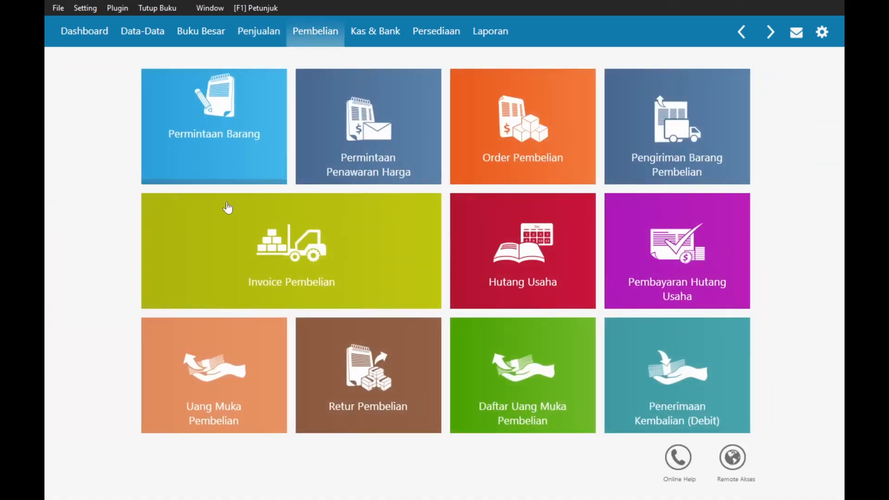
left_click(659, 261)
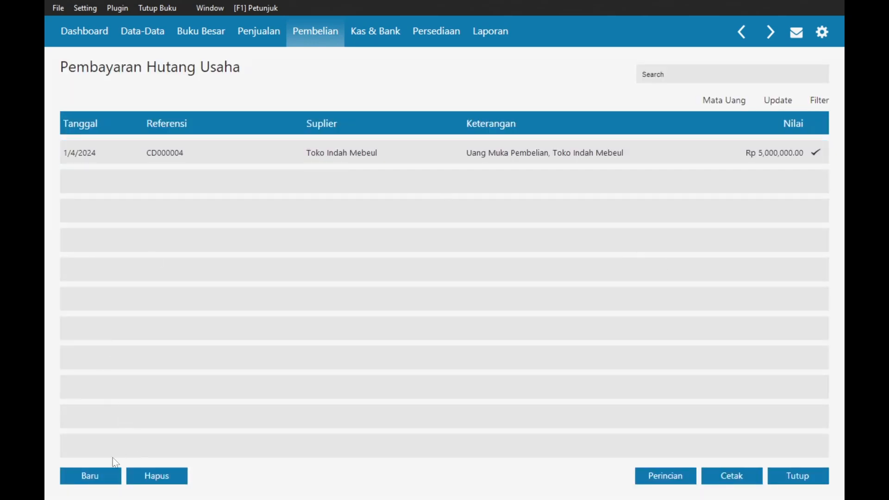
- Start a new supplier payment to Toko Indah Mebeul dated 25 January 2024
left_click(105, 474)
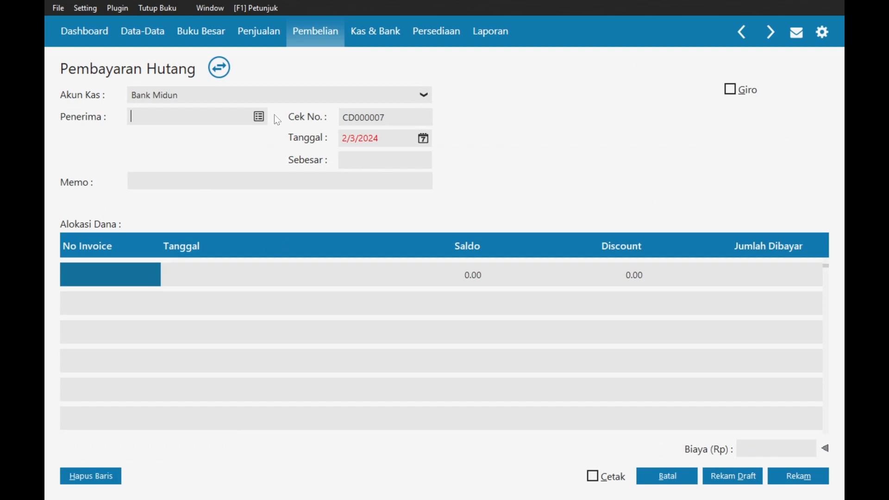
left_click(259, 117)
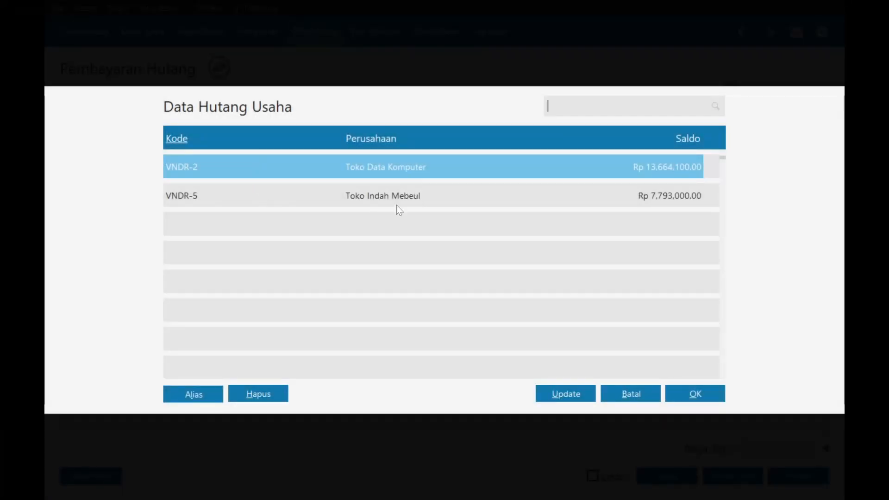
double_click(395, 195)
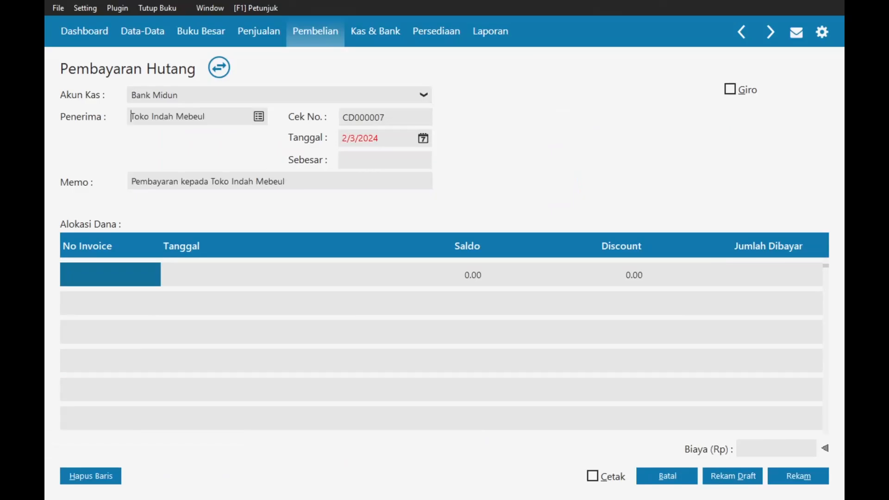
left_click(424, 138)
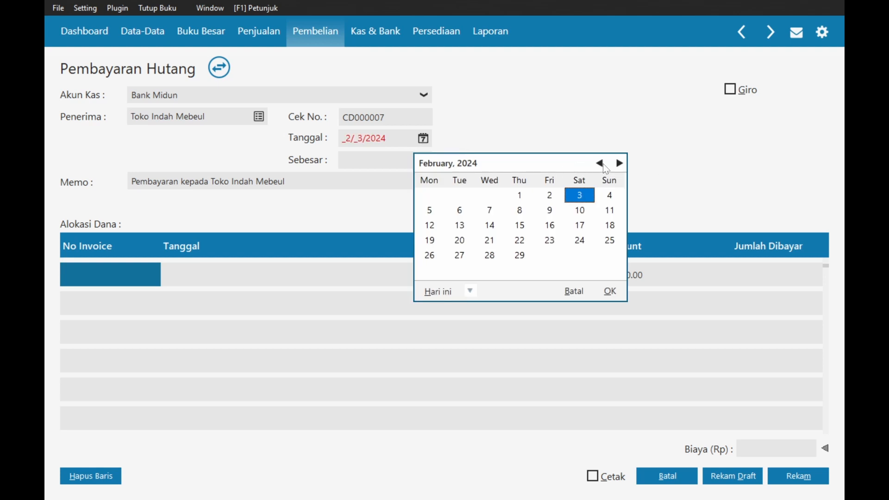
key("alt+Tab")
scroll(496, 269, "down", 15)
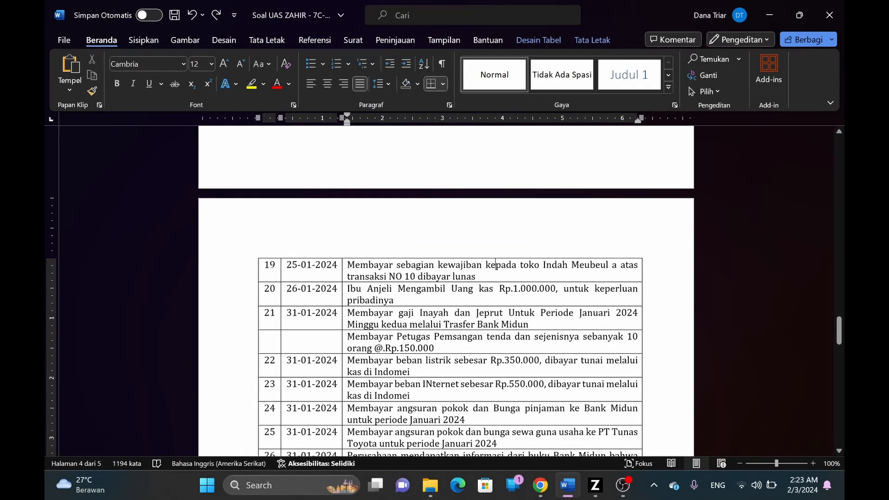
scroll(296, 273, "up", 3)
key("alt+Tab")
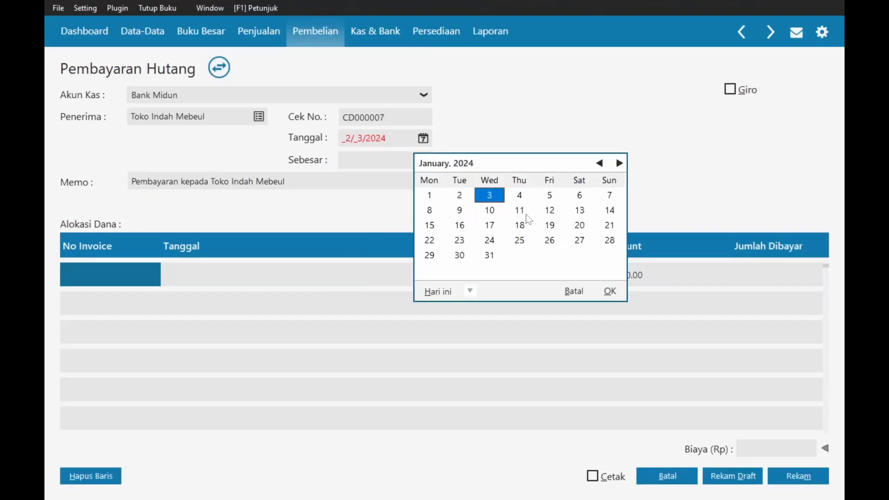
left_click(520, 240)
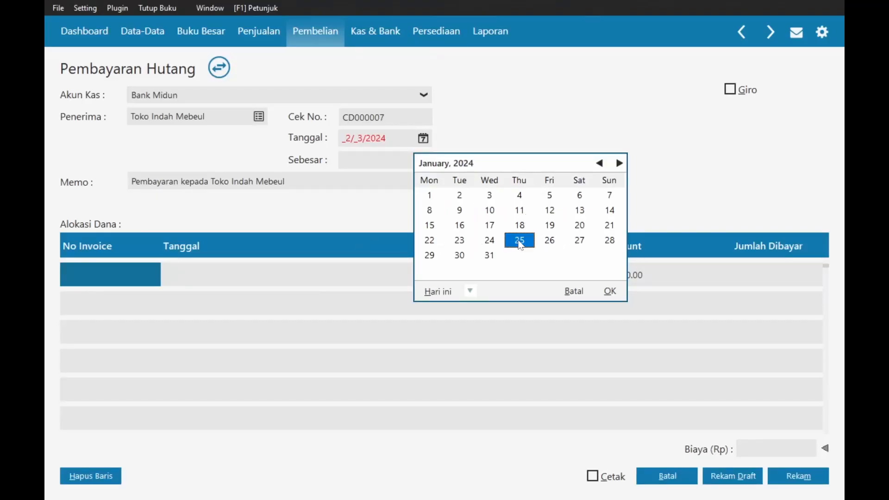
key("Return")
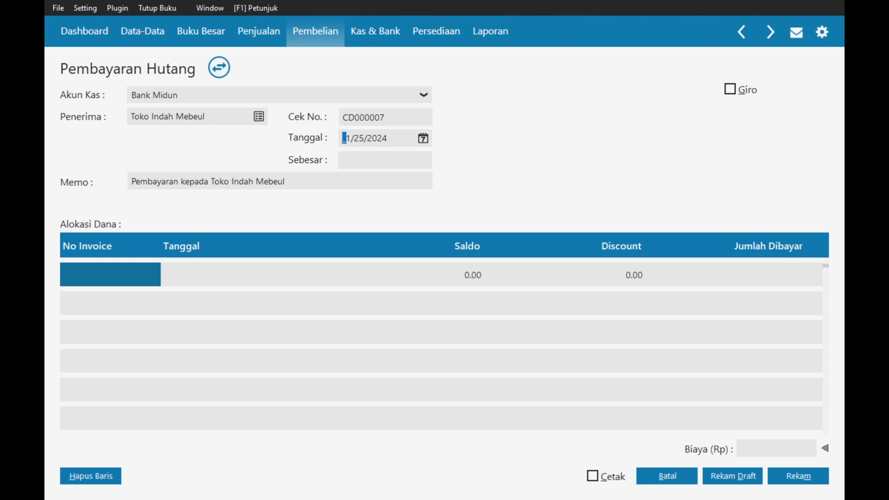
- Pay invoice 00000003 for Rp 7,793,000 and save it as CD000007
double_click(103, 269)
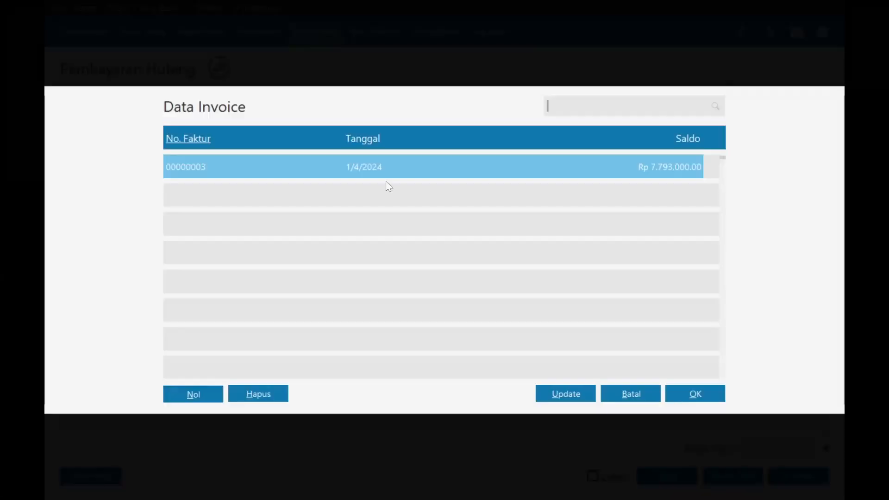
double_click(387, 168)
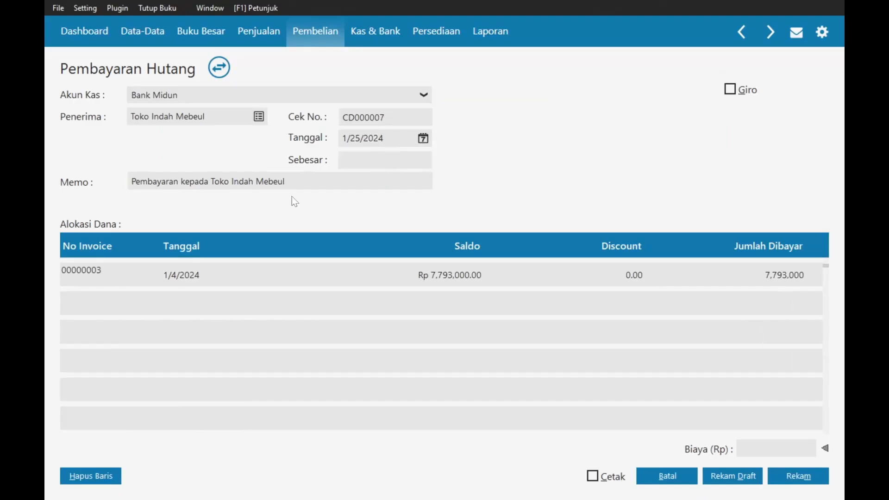
left_click(379, 157)
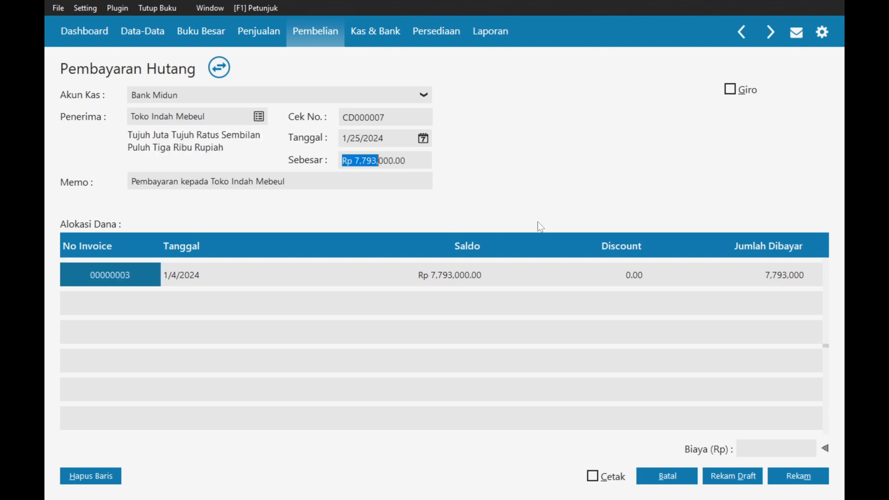
left_click(790, 481)
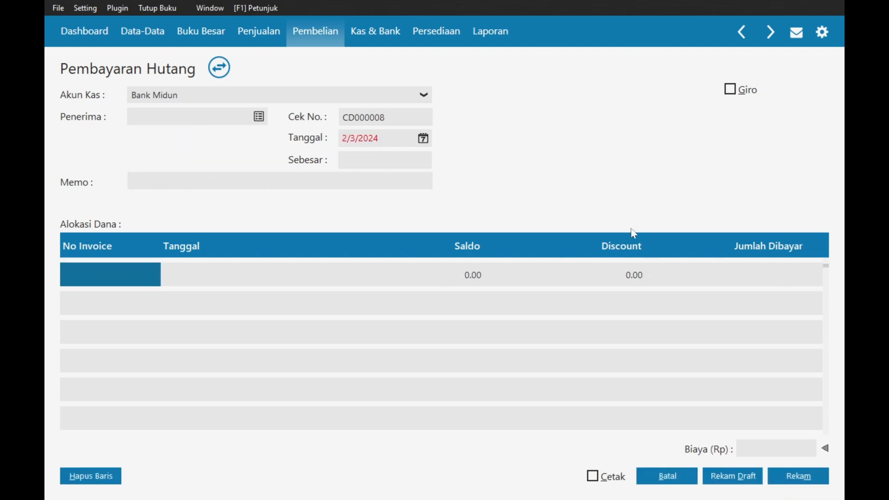
left_click(667, 476)
key("alt+Tab")
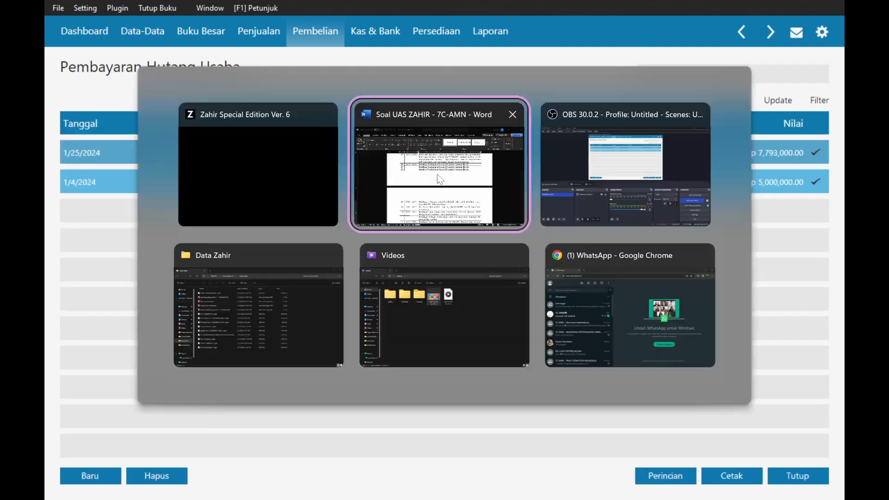
- Check the 26-01-2024 cash withdrawal in row 20 of Word, then close Zahir's supplier payment list
key("alt+Tab")
key("alt+Tab")
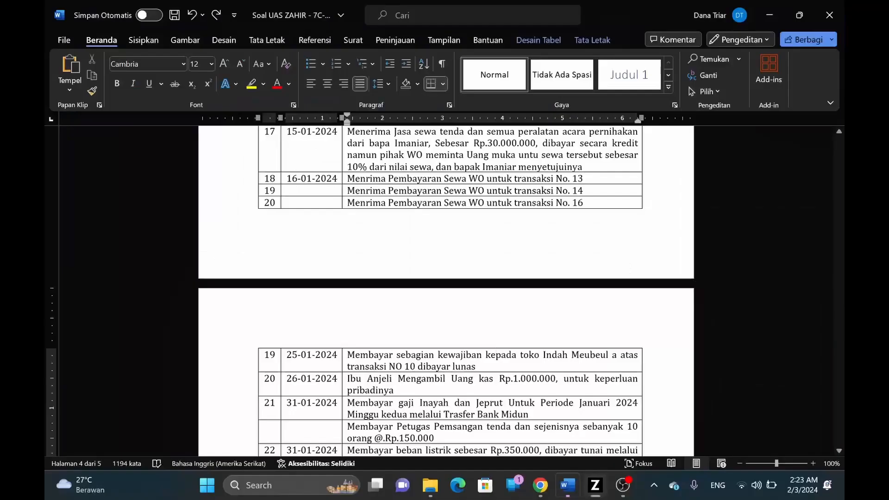
scroll(446, 291, "down", 2)
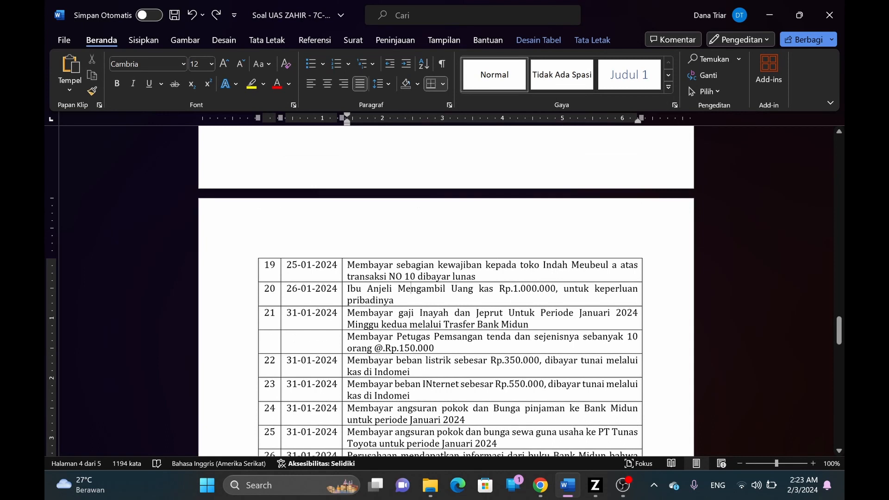
left_click_drag(421, 288, 498, 289)
left_click(395, 300)
key("alt+Tab")
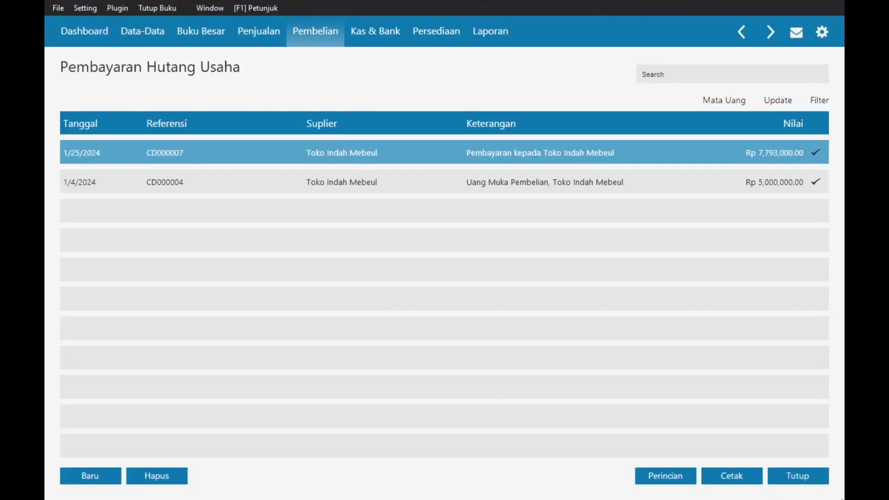
left_click(813, 481)
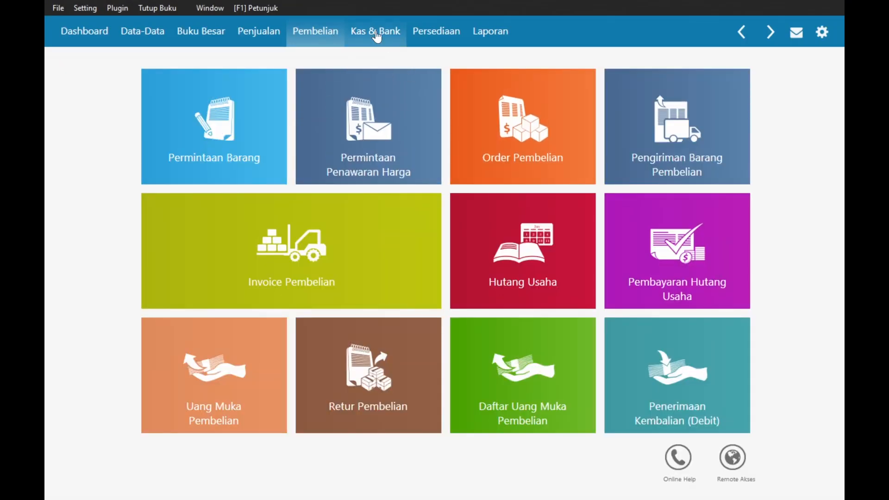
- Start a new Kas Keluar disbursement paying from the Kas account
left_click(377, 37)
left_click(212, 175)
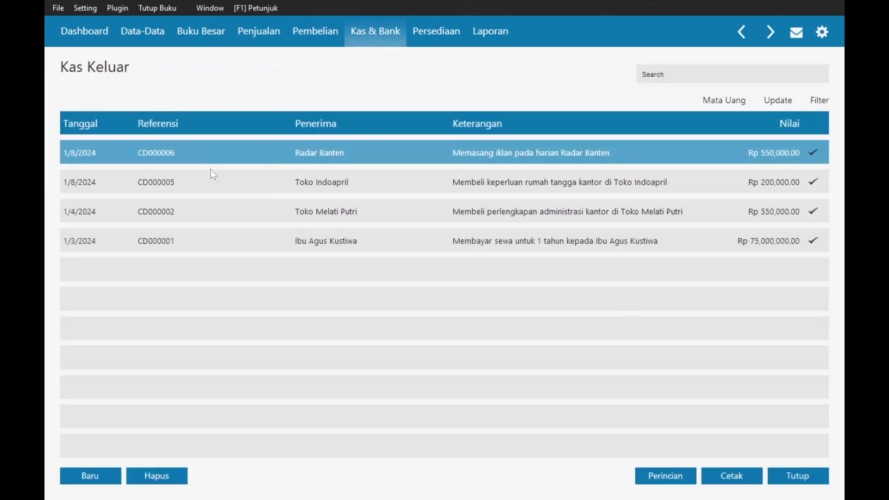
left_click(84, 484)
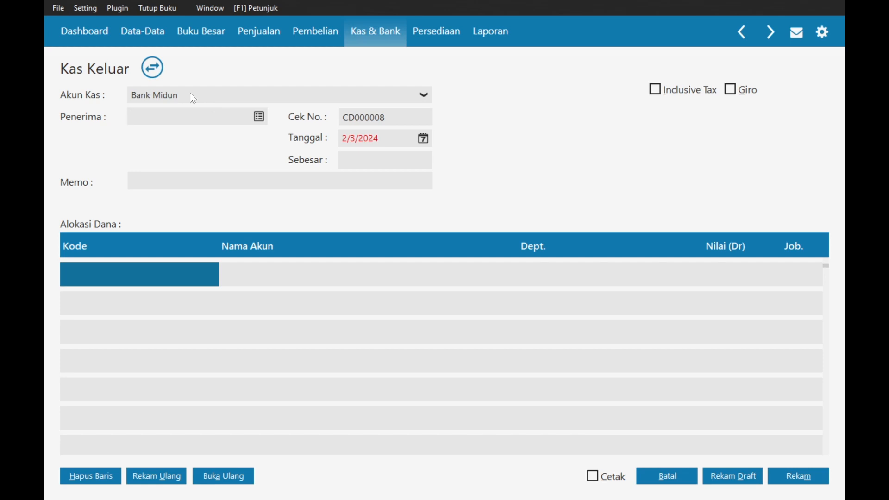
key("alt+Tab")
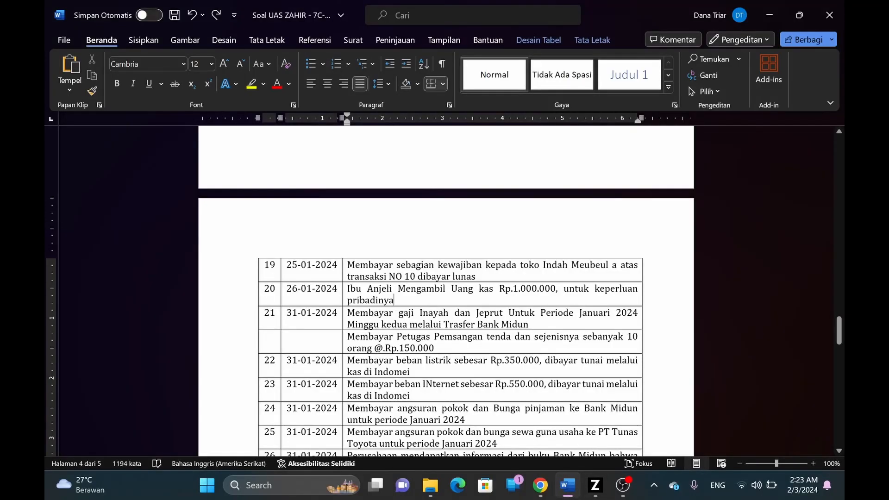
key("alt+Tab")
left_click(338, 100)
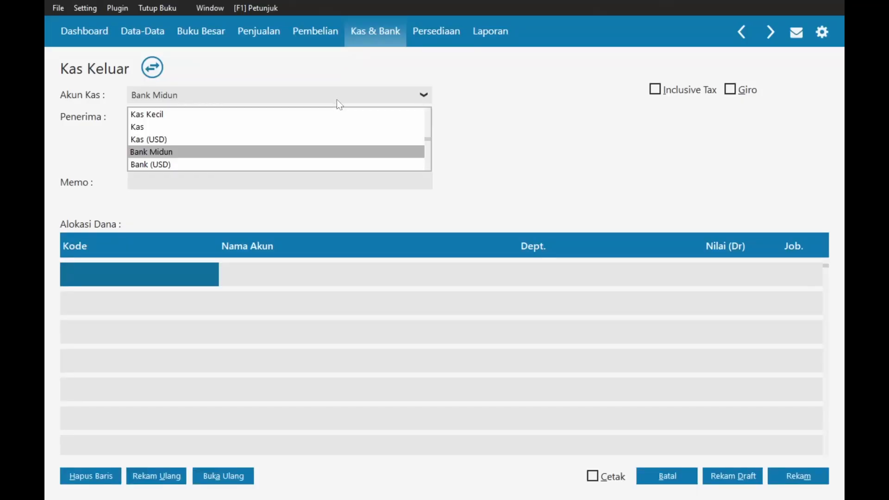
left_click(170, 127)
- Set the employee as Penerima and date it 26 January 2024, leaving the memo unchanged
left_click(261, 118)
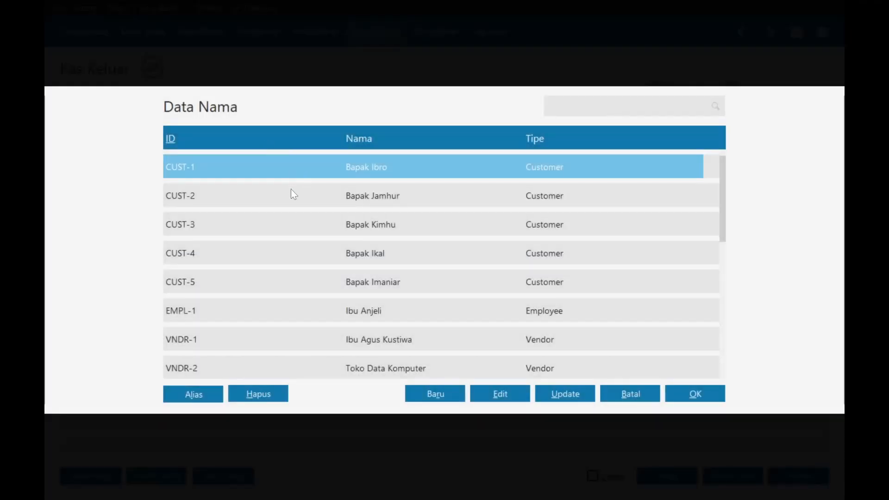
double_click(349, 314)
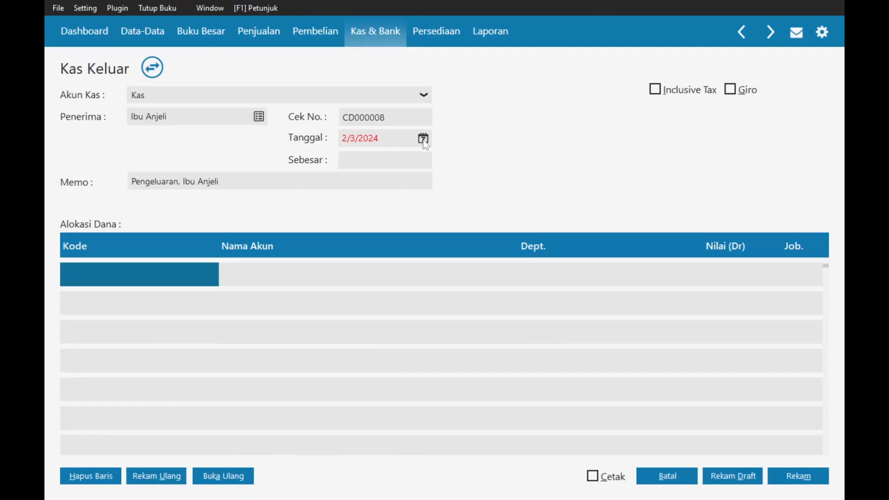
left_click(424, 138)
left_click(600, 163)
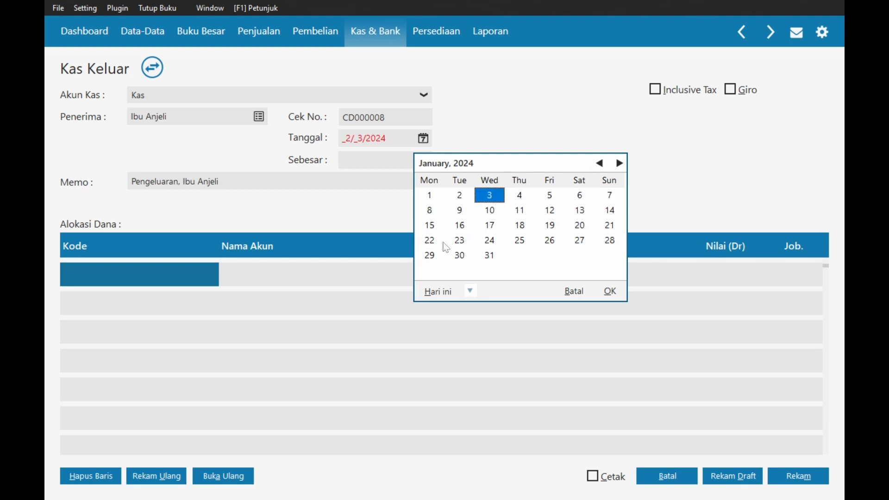
double_click(551, 240)
key("alt+Tab")
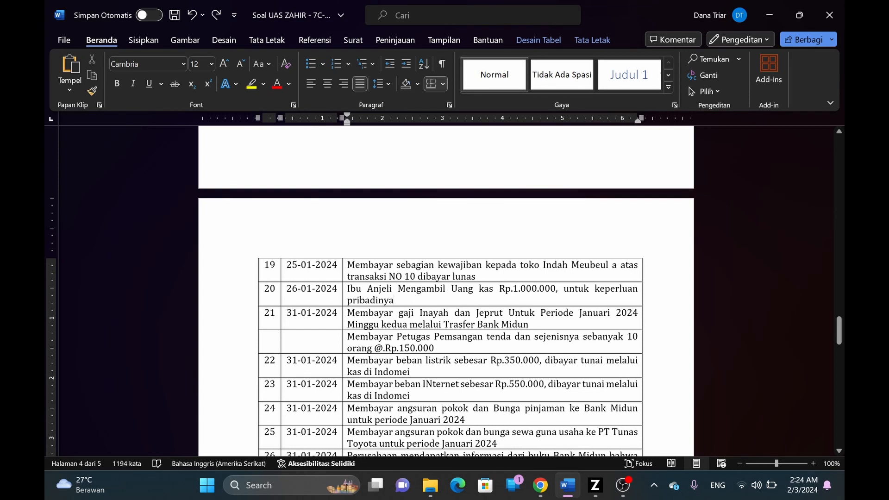
key("alt+Tab")
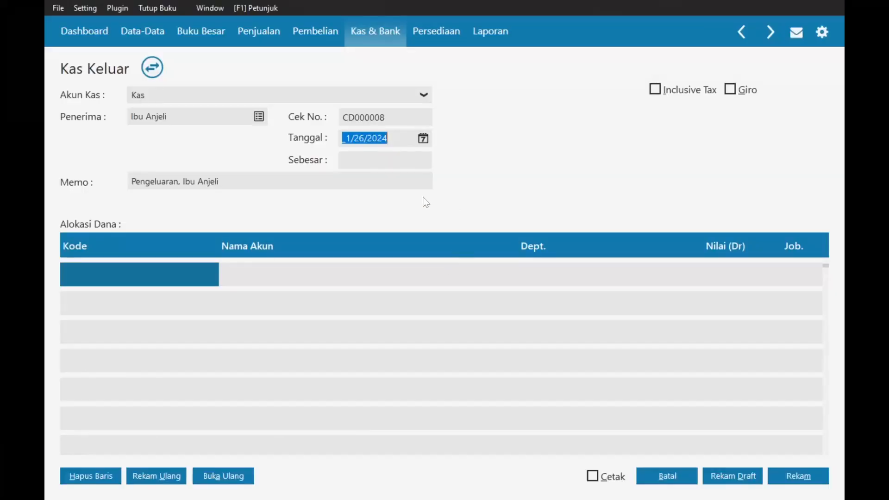
key("Tab")
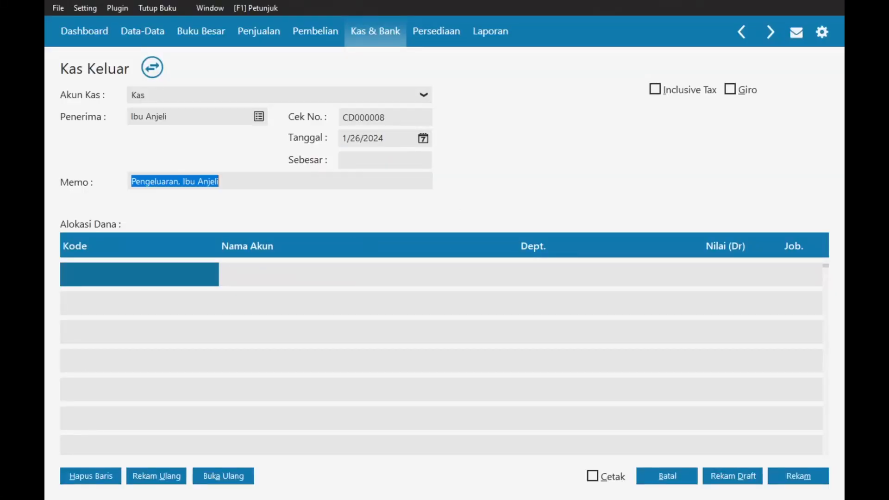
key("alt+Tab")
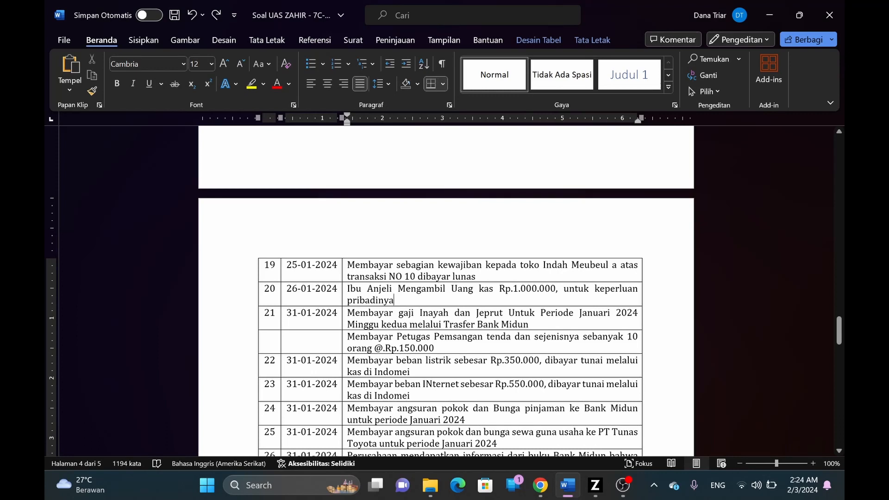
key("alt+Tab")
left_click(190, 181)
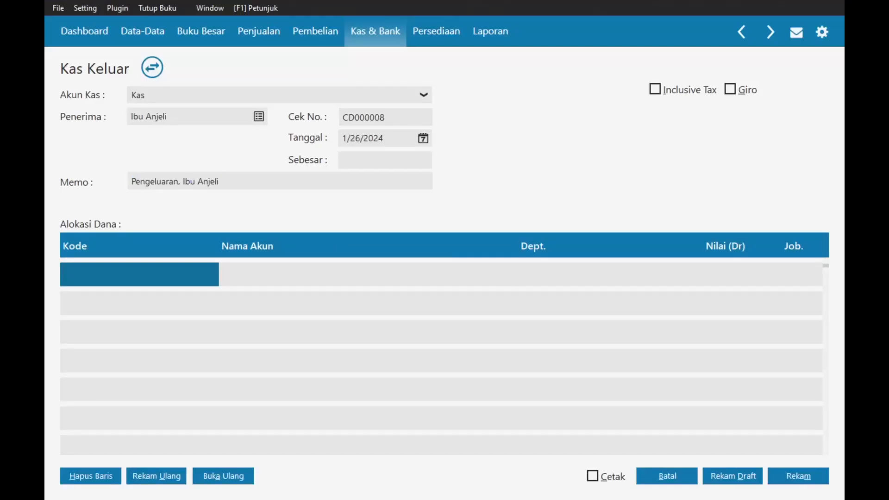
- Create a new account named Prive classified under Beban Luar Usaha
double_click(166, 272)
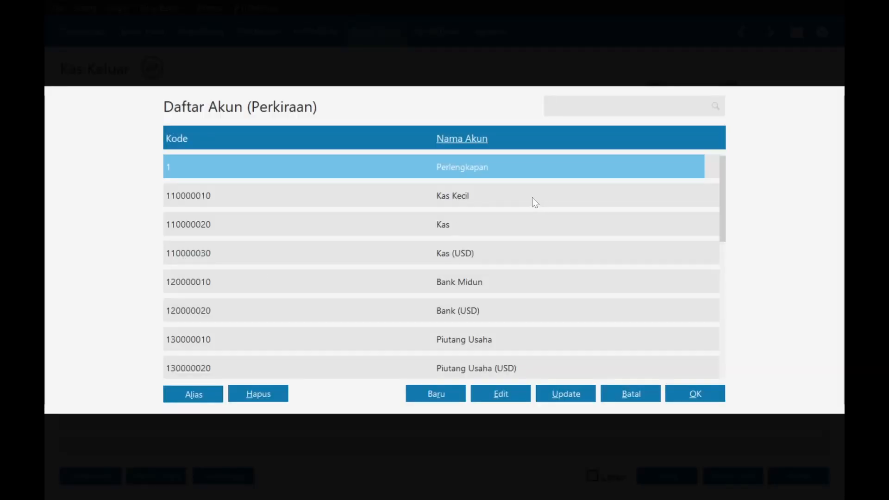
type("prive")
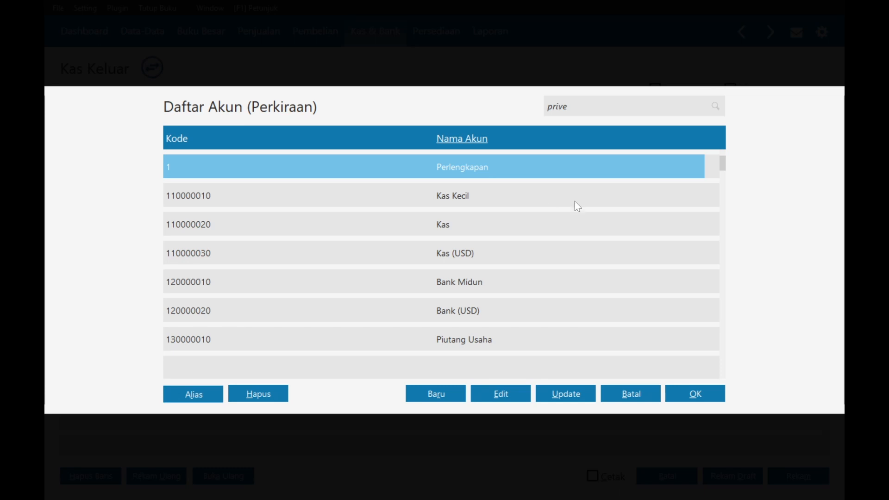
key("BackSpace")
key("BackSpace")
key("BackSpace")
key("BackSpace")
key("BackSpace")
left_click(437, 394)
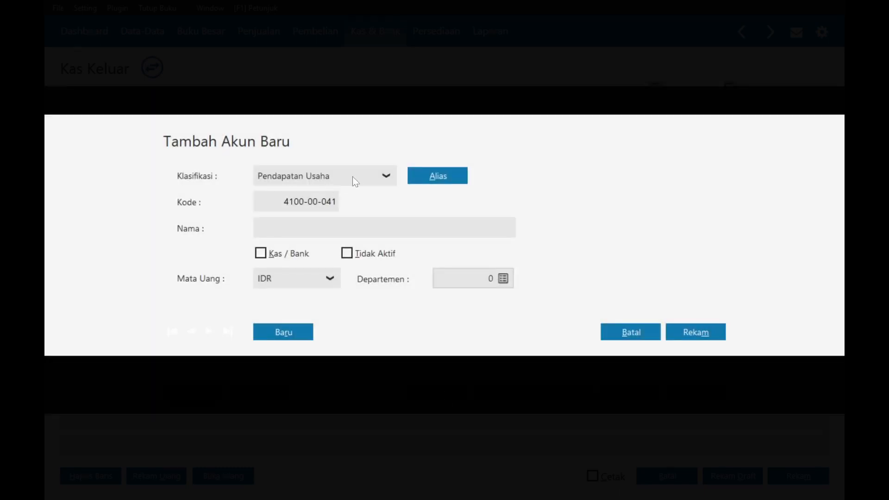
left_click(393, 176)
key("Down")
key("Down")
key("Down")
key("Down")
key("Down")
key("Down")
key("Down")
key("Down")
key("Down")
key("Down")
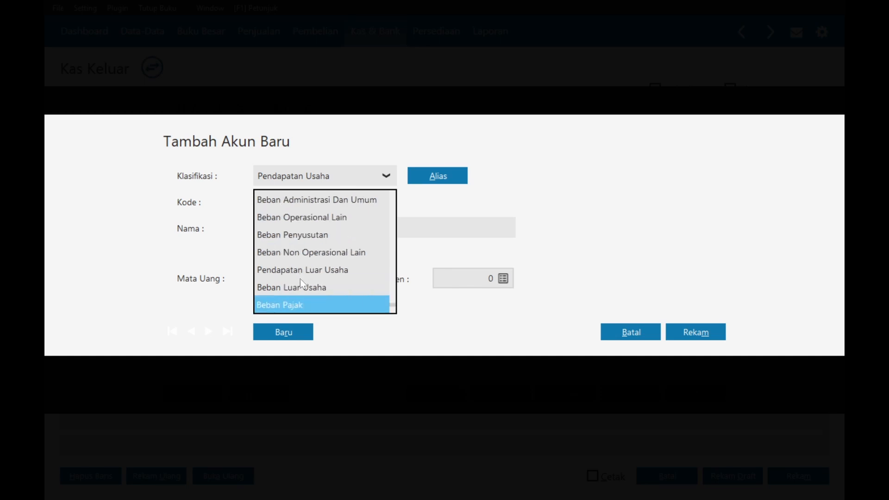
left_click(308, 288)
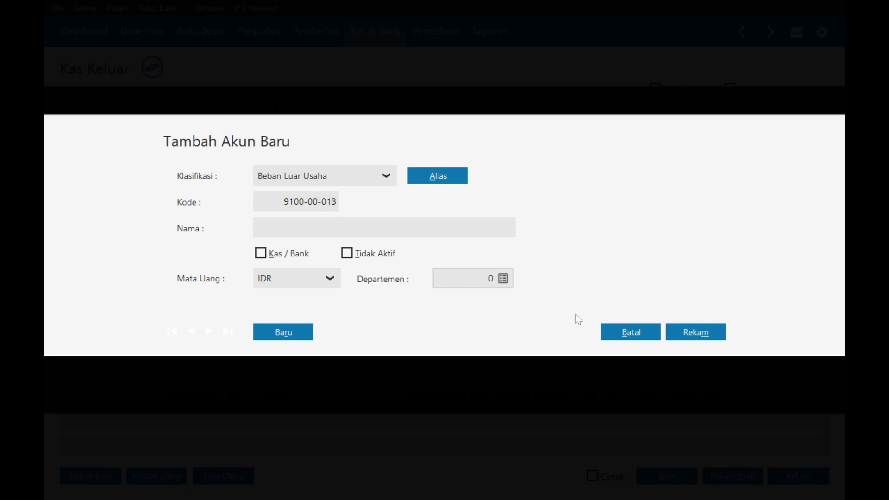
type("Prive")
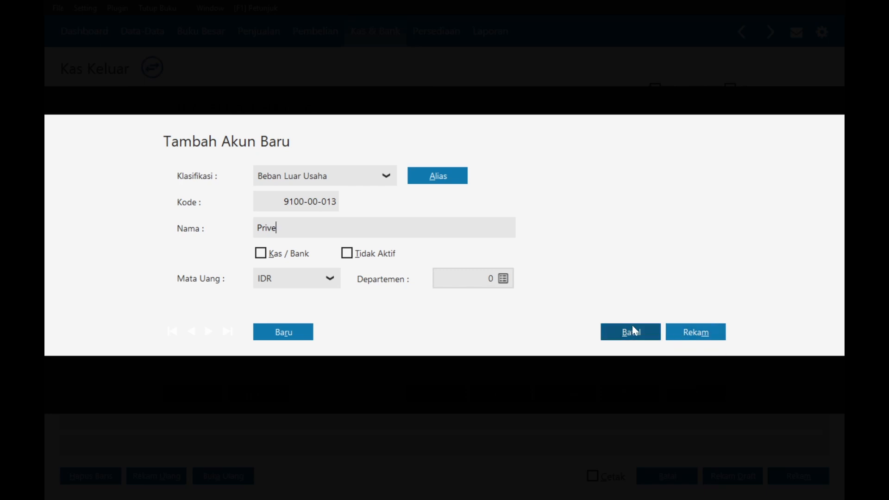
left_click(684, 331)
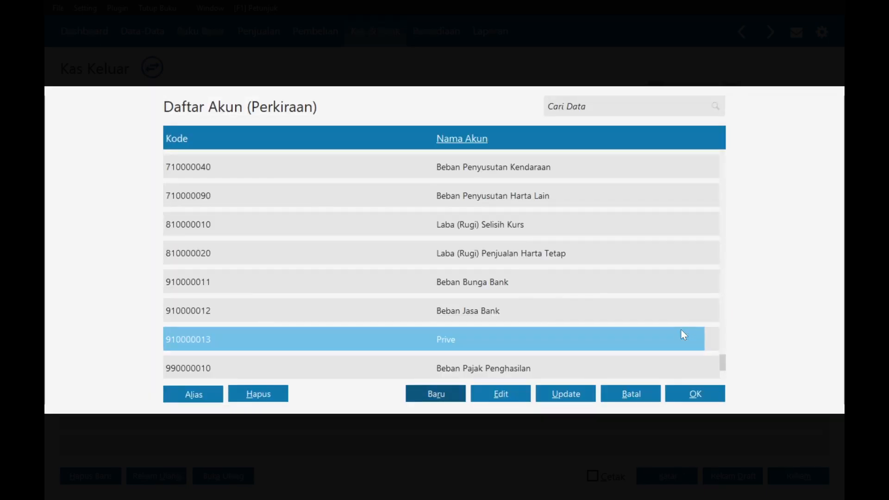
- Charge Rp 1,000,000 to Prive and save disbursement CD000008
key("alt+Tab")
key("alt+Tab")
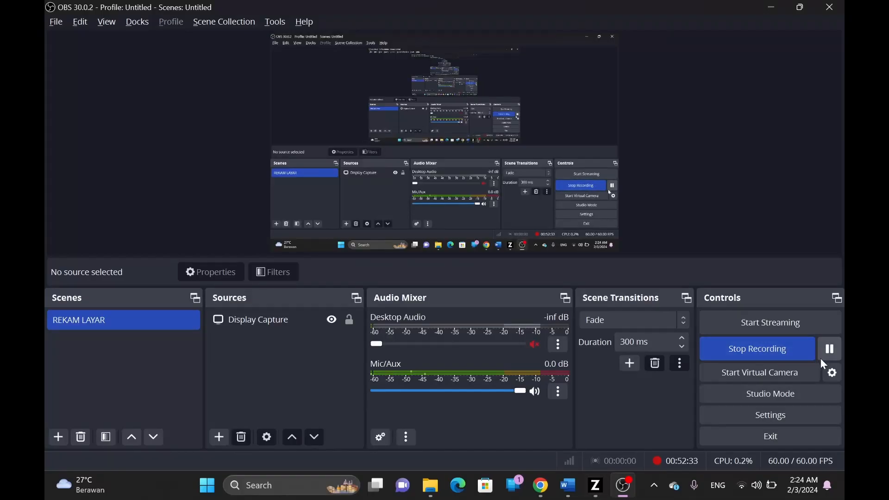
key("alt+Tab")
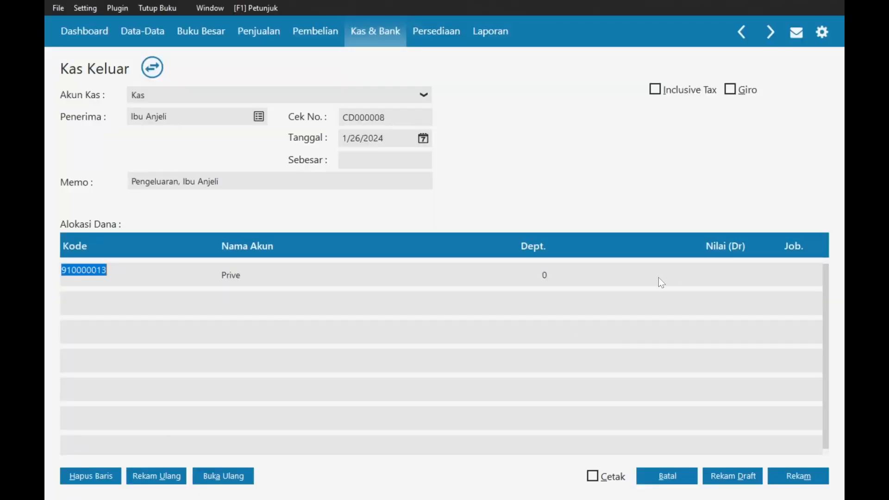
left_click(697, 279)
type("1000000")
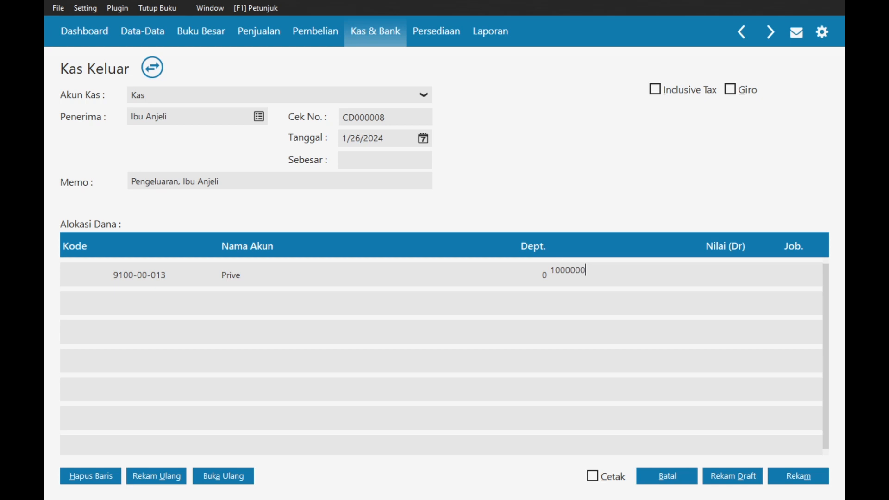
key("Tab")
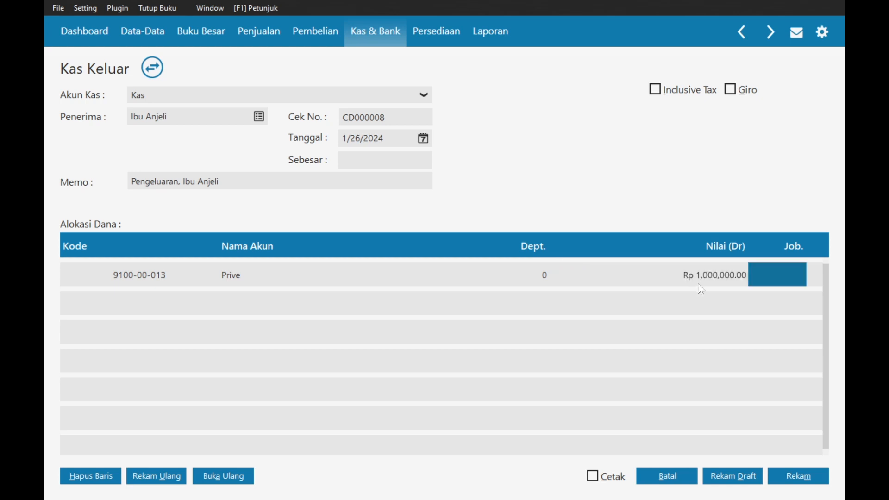
left_click(391, 160)
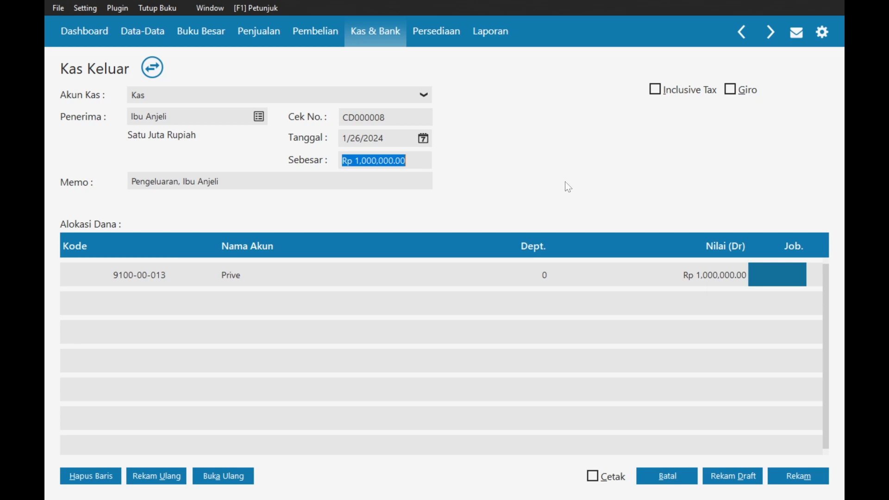
key("alt+Tab")
key("alt+Tab")
key("alt+Tab")
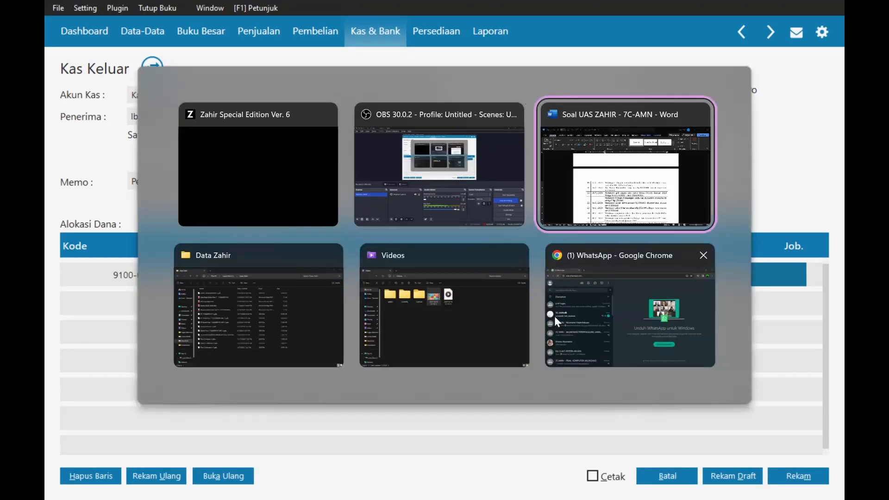
scroll(446, 293, "down", 1)
key("alt+Tab")
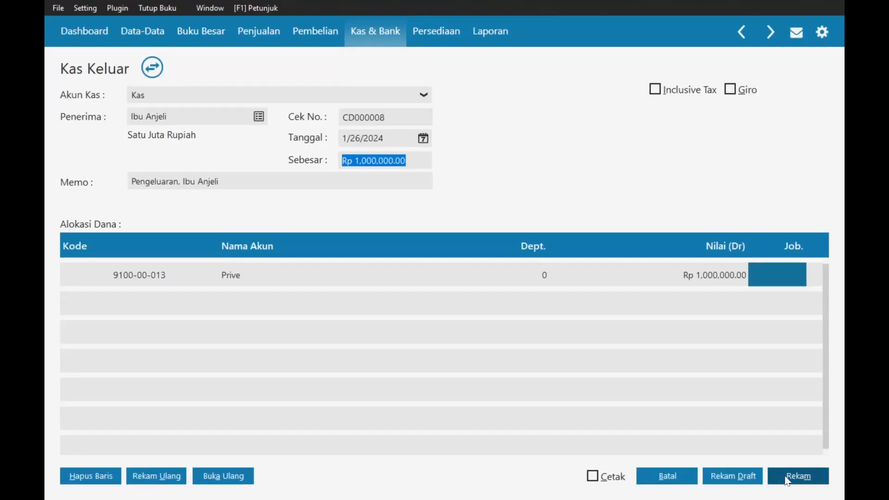
left_click(794, 476)
left_click(671, 482)
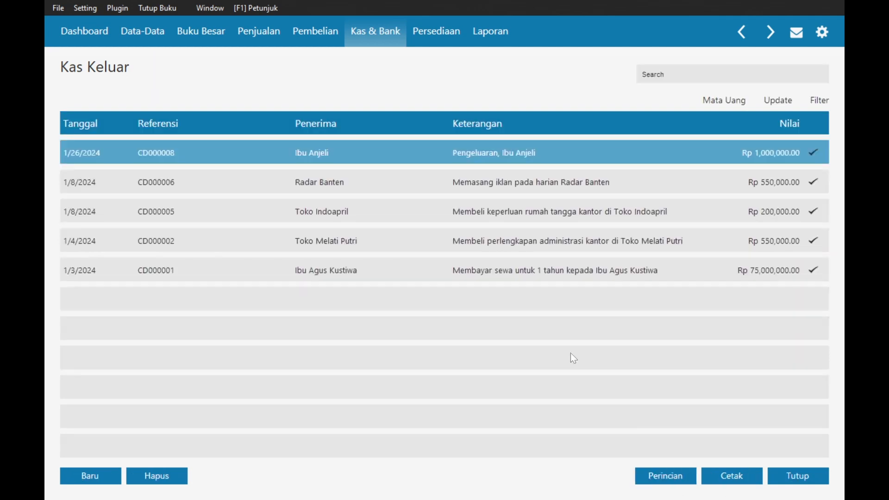
- After checking the next transaction in Word, start a new Kas Keluar disbursement, CD000009
key("alt+Tab")
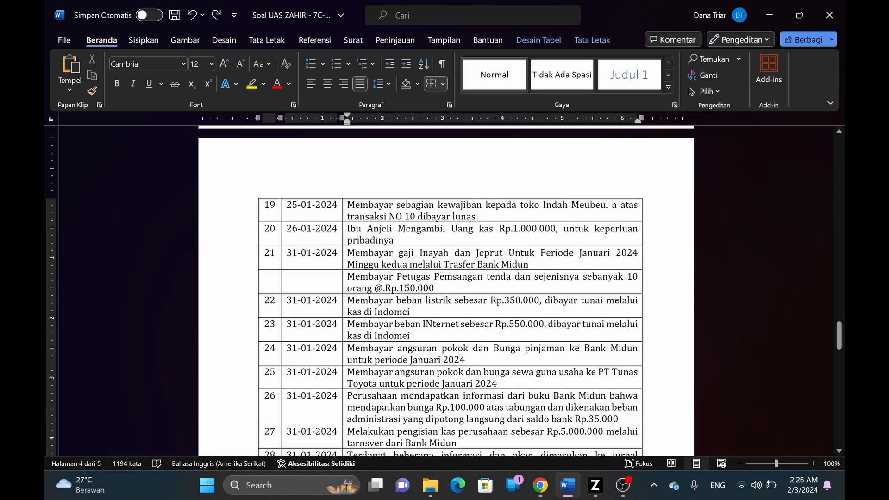
key("alt+Tab")
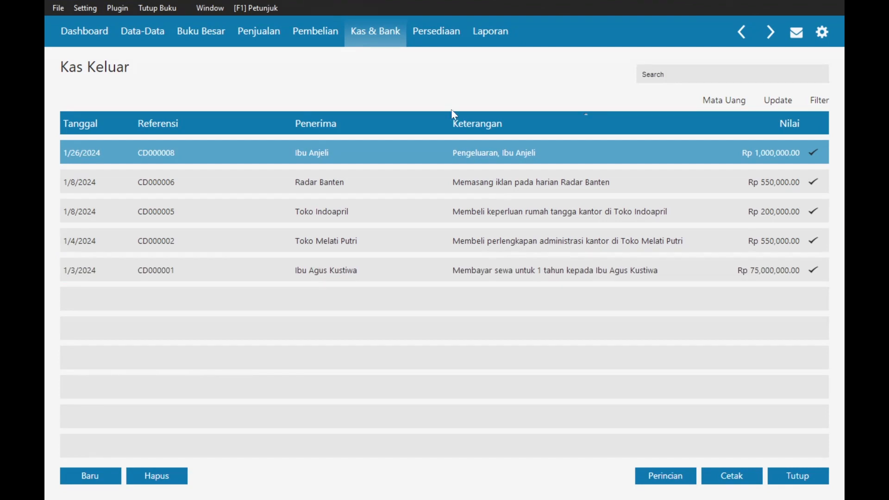
left_click(384, 41)
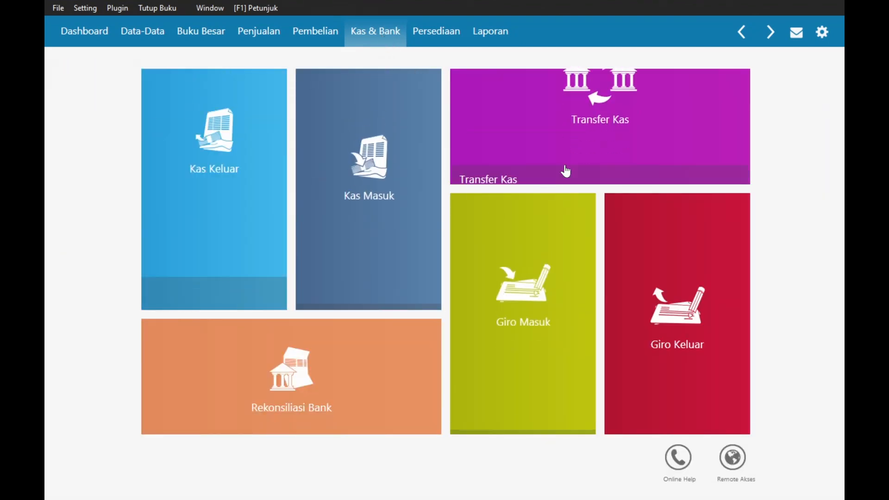
left_click(187, 145)
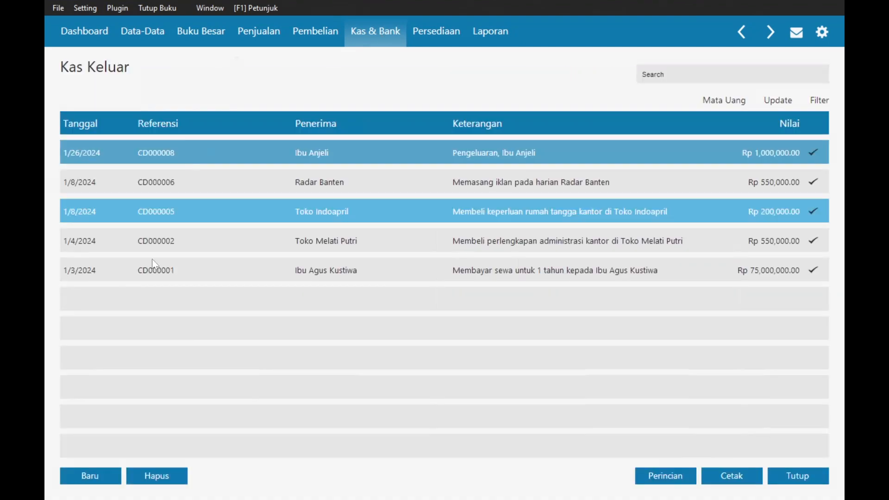
left_click(95, 475)
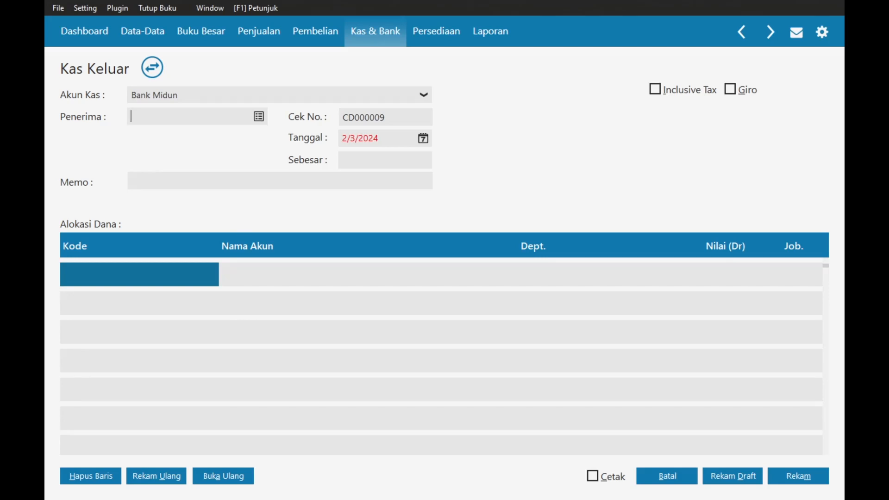
key("alt+Tab")
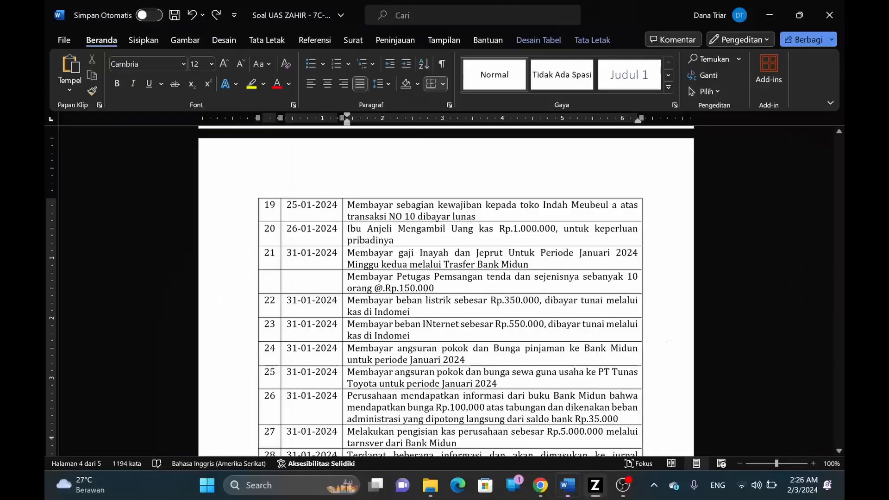
key("alt+Tab")
- Add the worker as new employee EMPL-2, despite the missing tax ID, and set them as Penerima
left_click(258, 116)
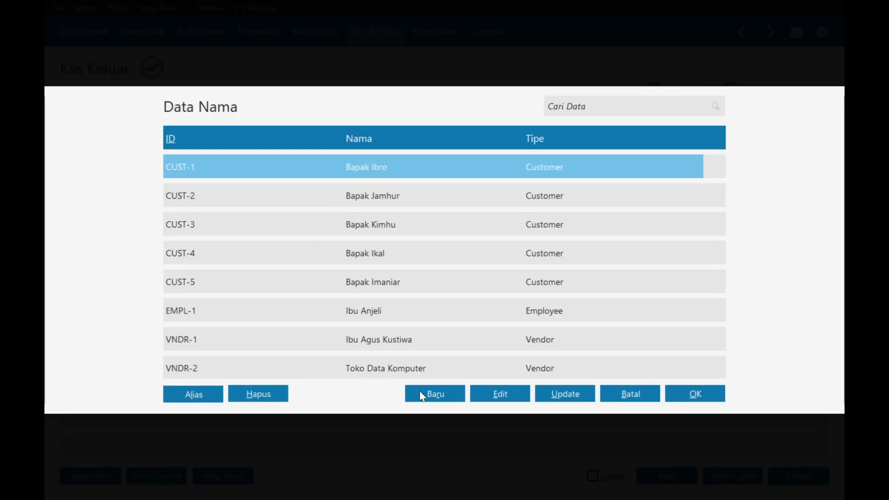
left_click(419, 393)
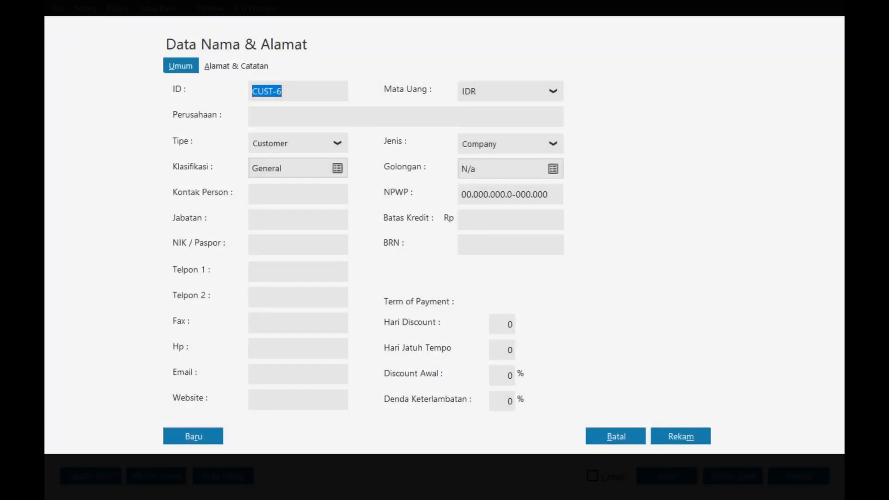
left_click(321, 145)
left_click(284, 202)
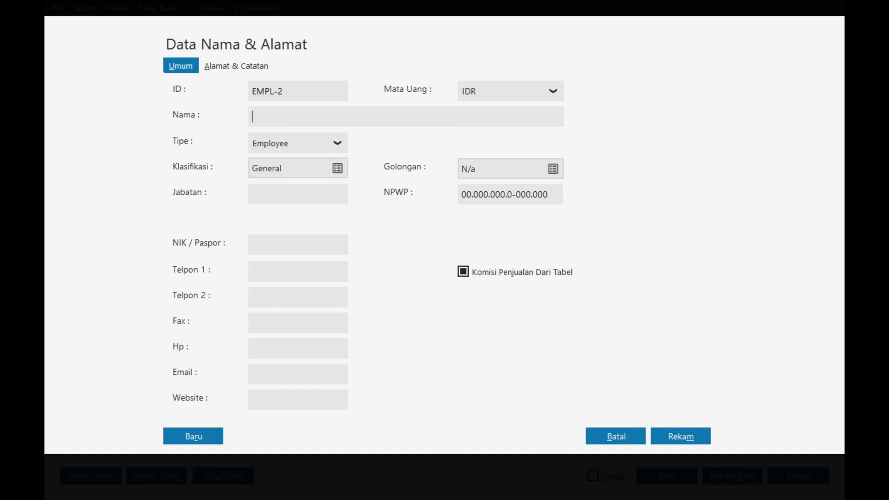
type("Inayah")
left_click(668, 430)
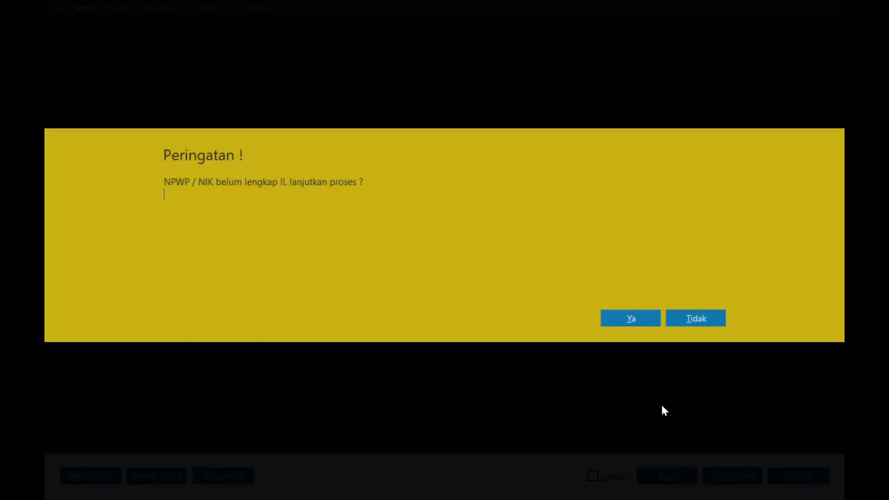
left_click(606, 320)
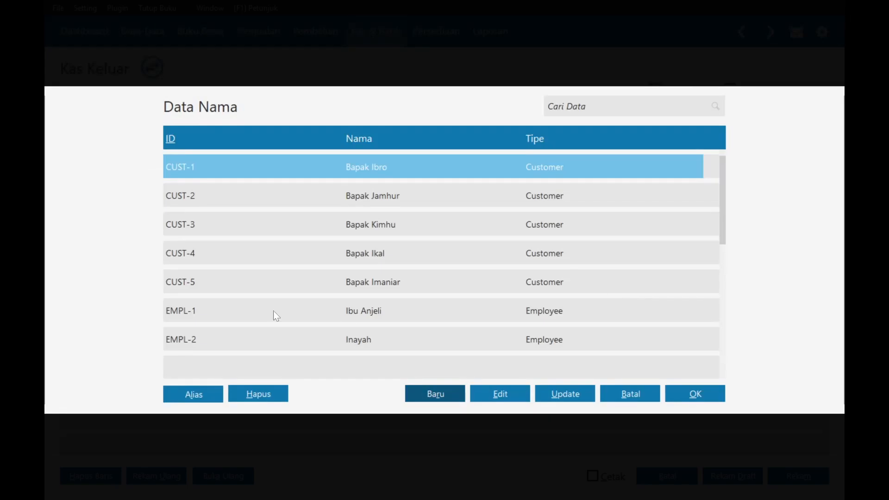
double_click(373, 340)
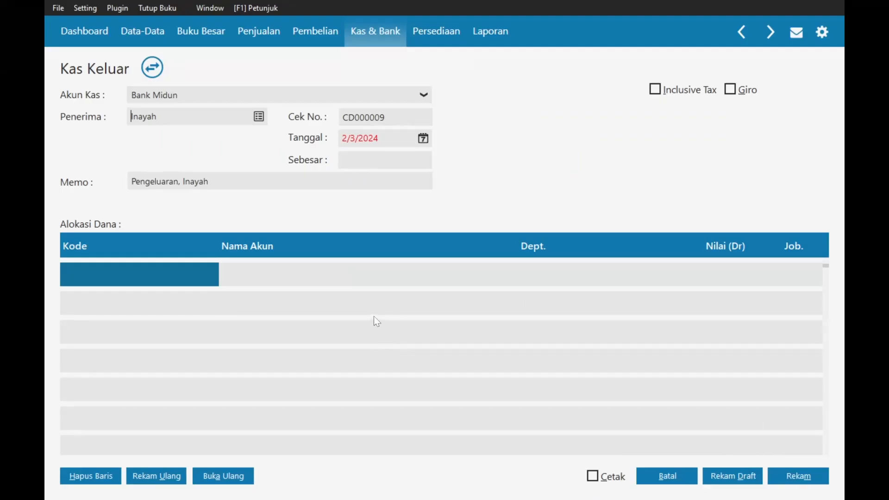
- Set the payment date to 31 January 2024 in the Tanggal calendar
left_click(423, 138)
key("alt+Tab")
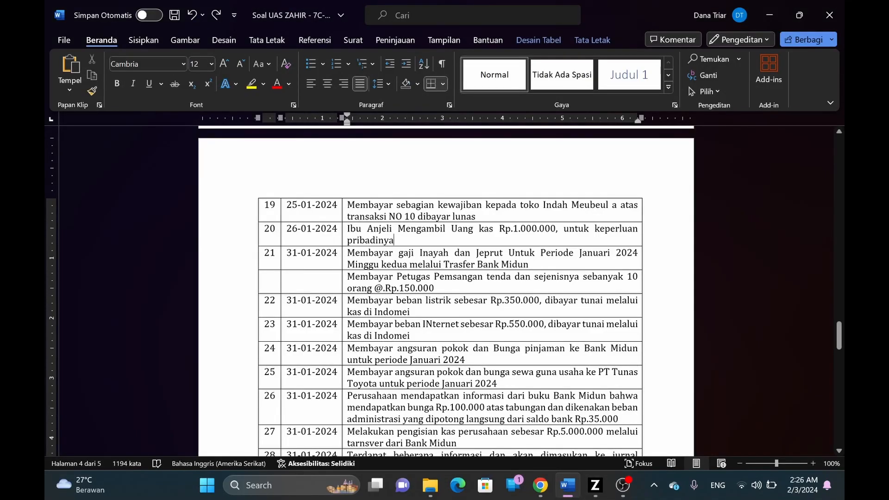
key("alt+Tab")
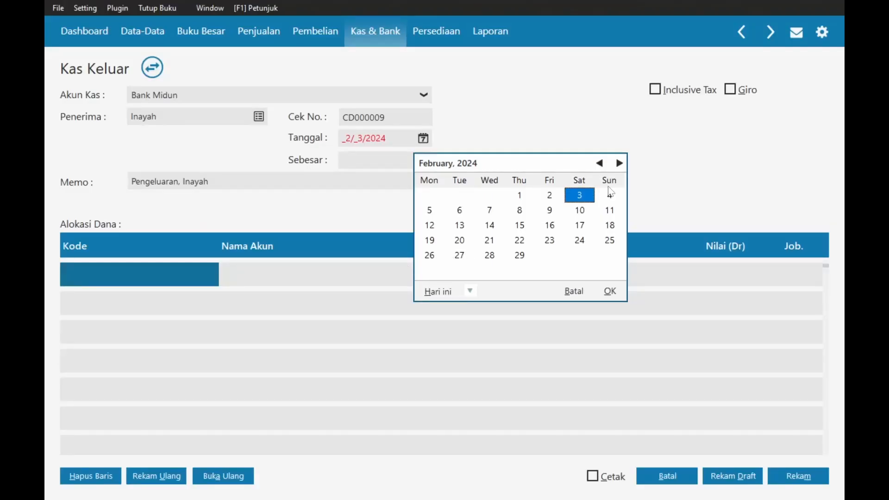
left_click(600, 163)
left_click(489, 255)
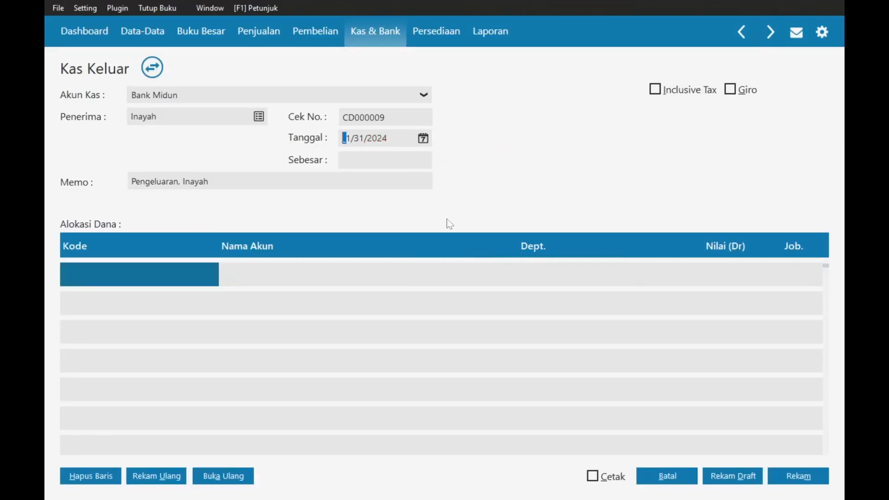
- Reword the memo to 'Pembayaran Gaji Minggu kedua' and search the account list for 'beban'
left_click(183, 181)
left_click(182, 182)
key("BackSpace")
key("BackSpace")
key("BackSpace")
key("BackSpace")
key("BackSpace")
key("BackSpace")
key("BackSpace")
key("BackSpace")
key("BackSpace")
key("BackSpace")
key("BackSpace")
key("BackSpace")
key("BackSpace")
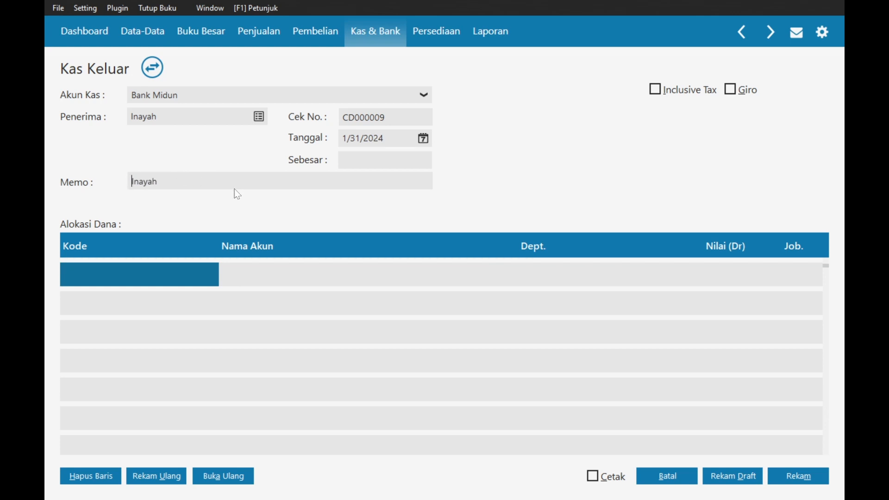
type("Pembayaran Gaji ")
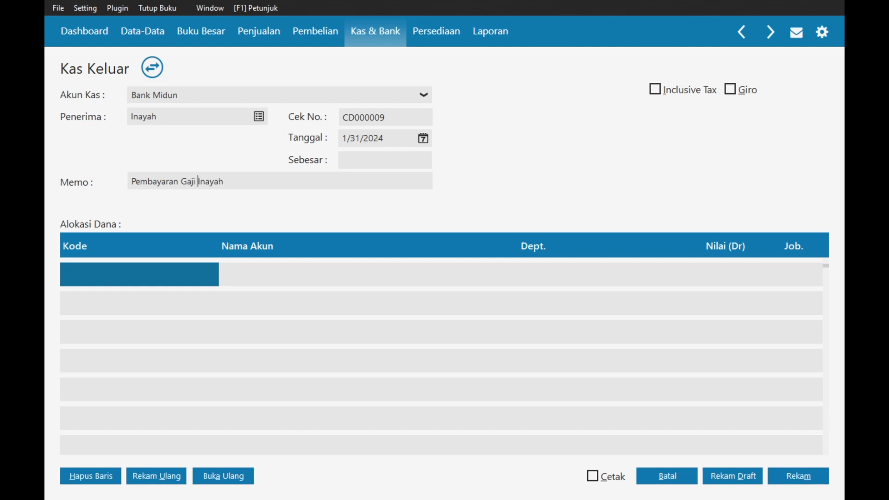
type("Minggu kedua")
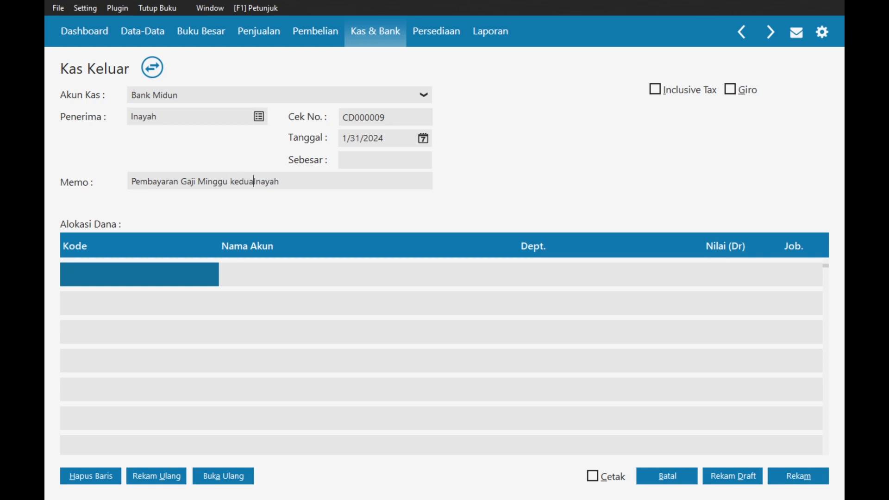
key("ctrl+shift+Left")
key("ctrl+shift+Left")
key("ctrl+shift+Left")
key("ctrl+shift+Left")
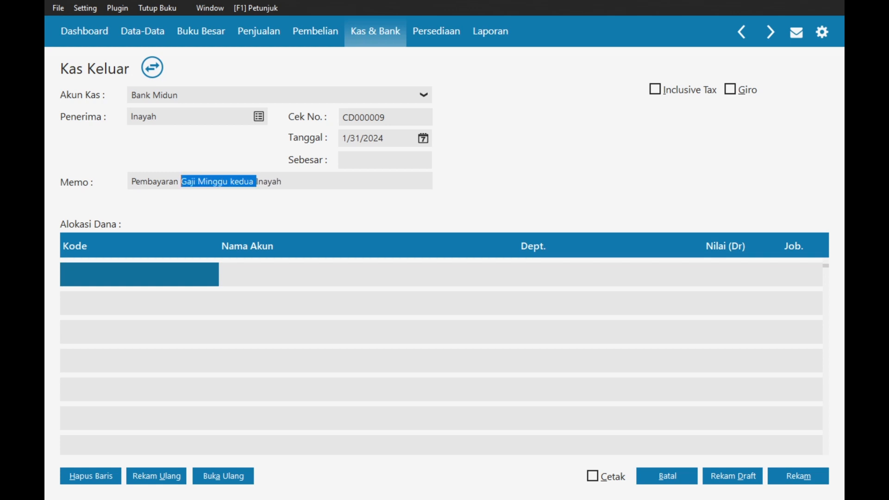
double_click(184, 267)
type("be")
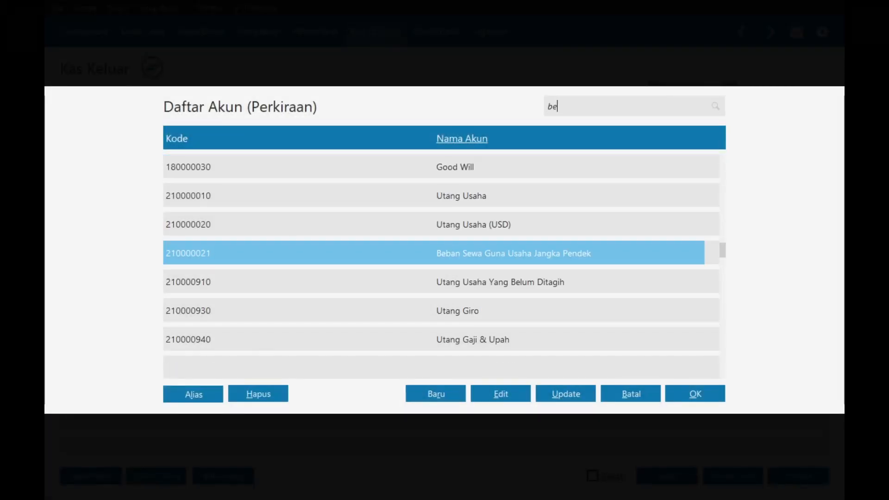
type("ban")
- Choose Beban Gaji & Upah as the allocation account
key("Down")
key("Down")
key("Down")
key("Down")
key("Down")
key("Down")
key("Down")
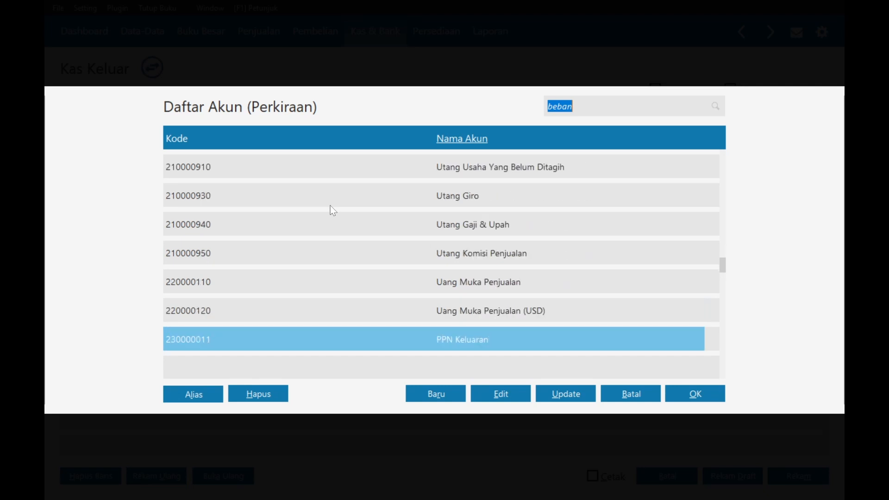
key("Down")
key("Down")
key("Down")
key("Down")
key("Down")
key("Down")
key("Down")
key("Down")
key("Down")
key("Down")
key("Down")
key("Down")
key("Down")
key("Down")
key("Down")
key("Down")
key("Down")
key("Down")
key("Down")
key("Down")
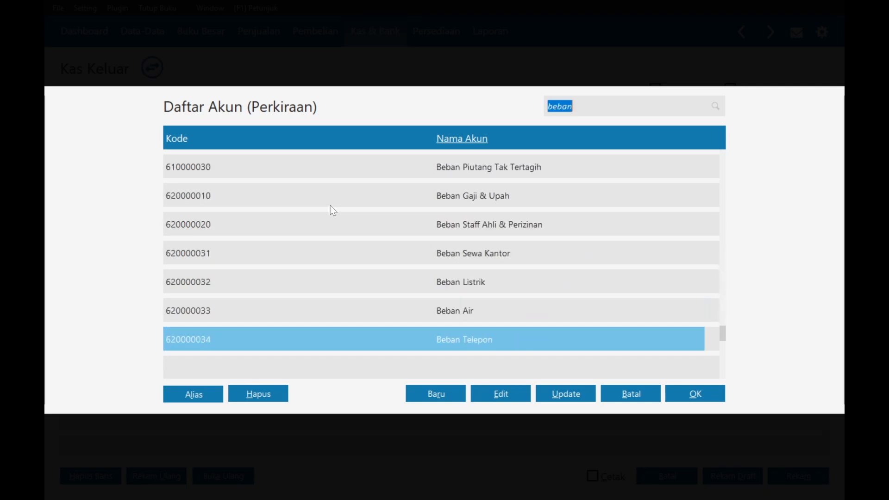
key("Up")
key("Up")
key("Up")
key("Up")
key("Up")
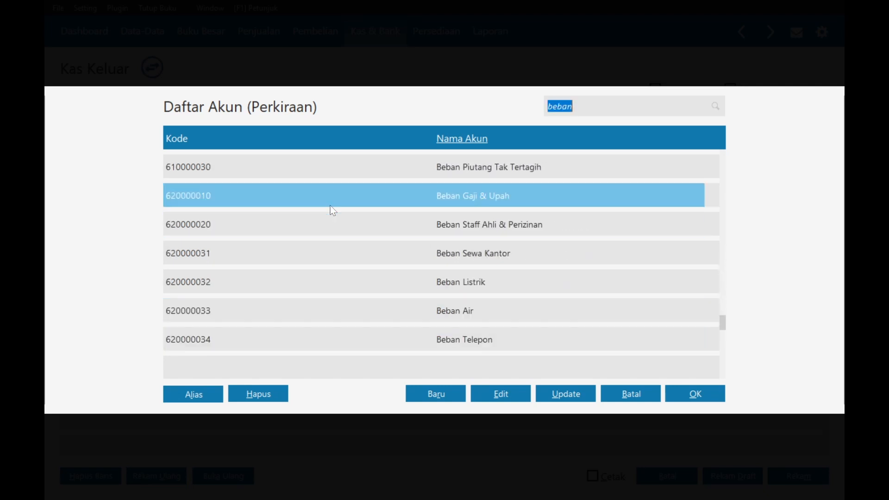
key("Return")
- Check the 4.500.000 monthly salary in Word, then enter a 2,250,000 debit amount
left_click(729, 284)
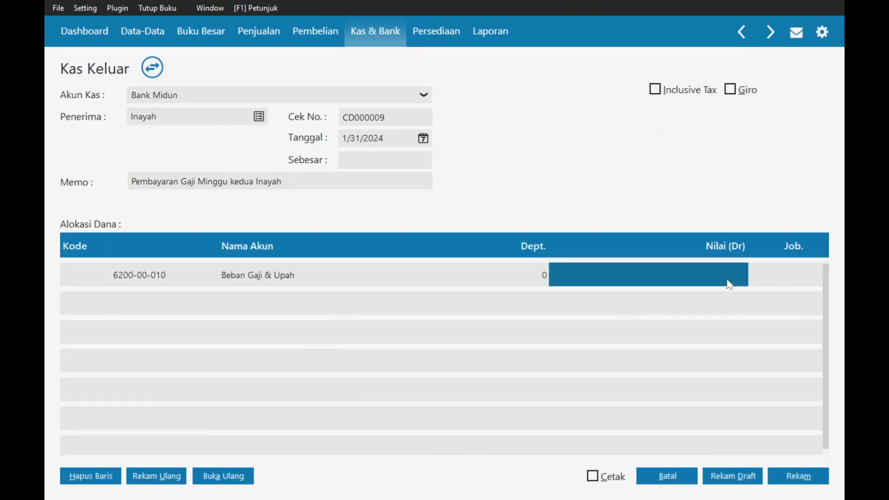
key("alt+Tab")
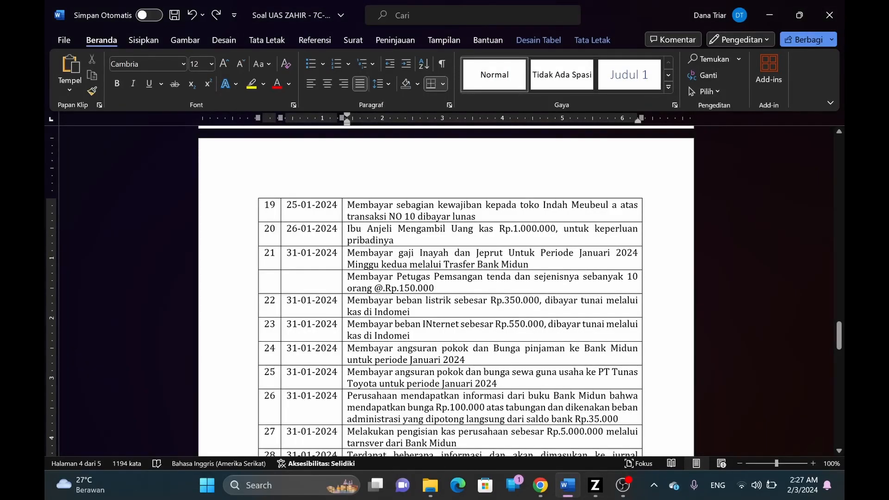
left_click_drag(839, 334, 841, 243)
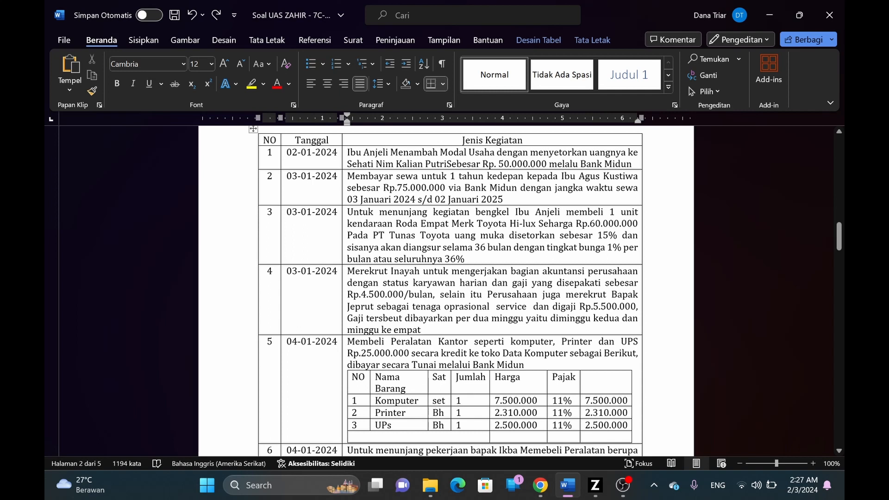
double_click(379, 295)
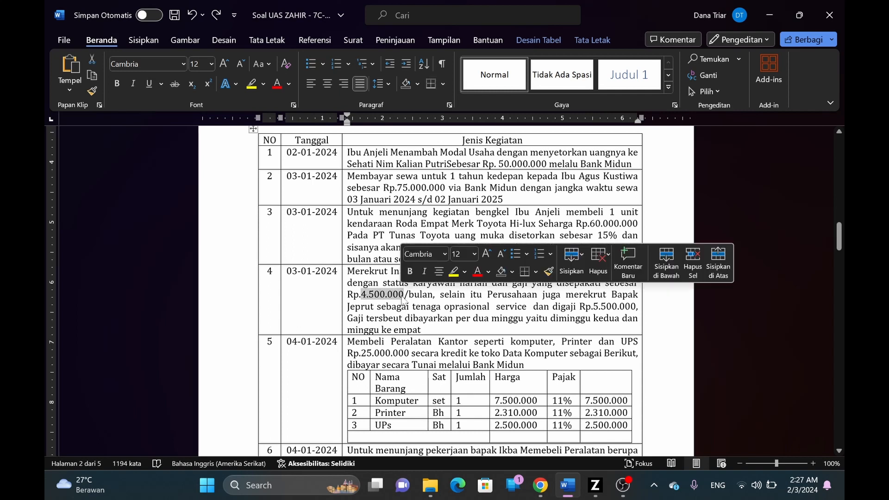
left_click(392, 295)
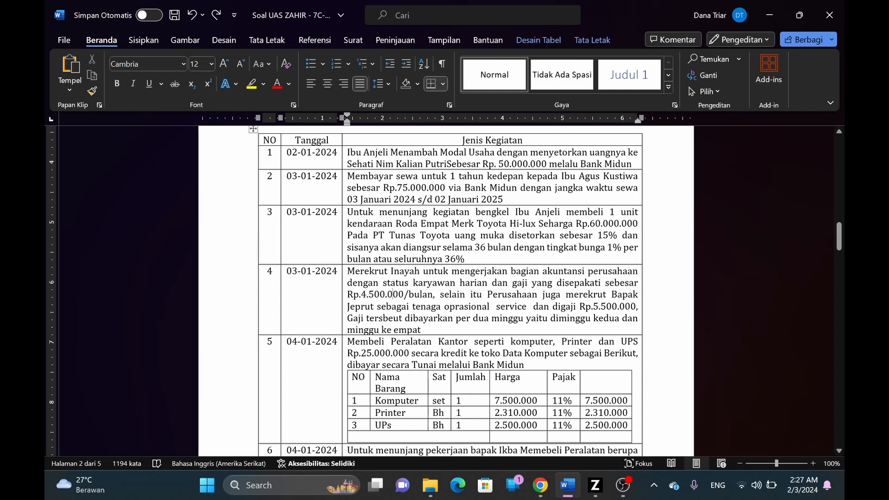
left_click_drag(839, 236, 820, 341)
key("alt+Tab")
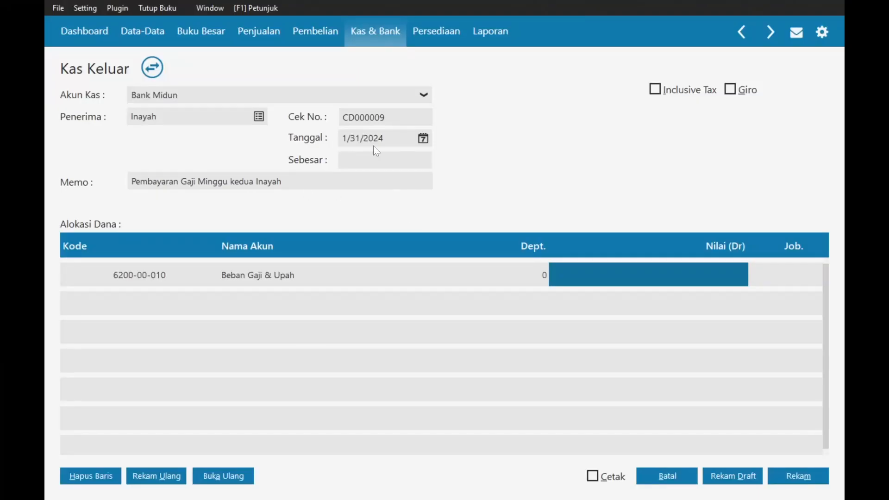
left_click(602, 278)
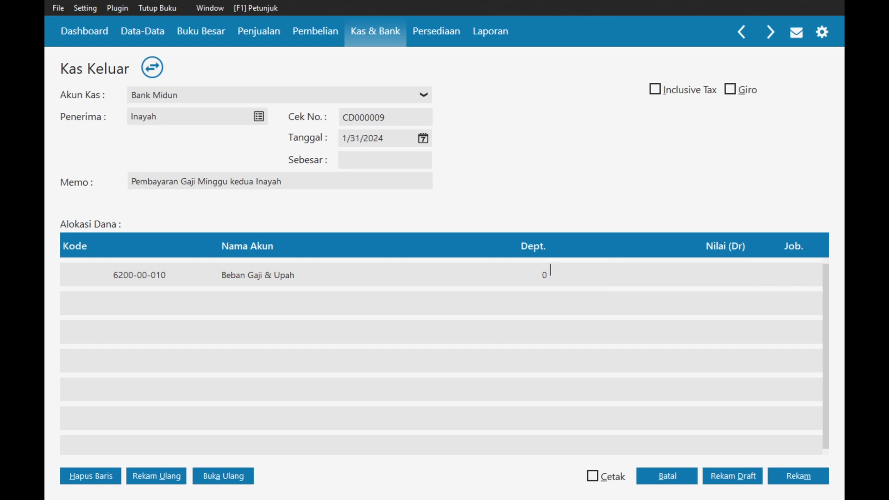
type("2,2")
type("50,")
type("0000")
key("Tab")
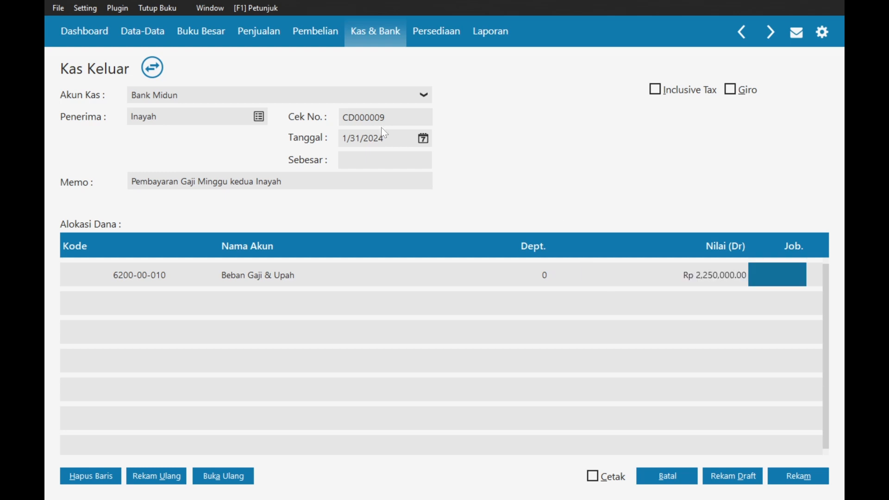
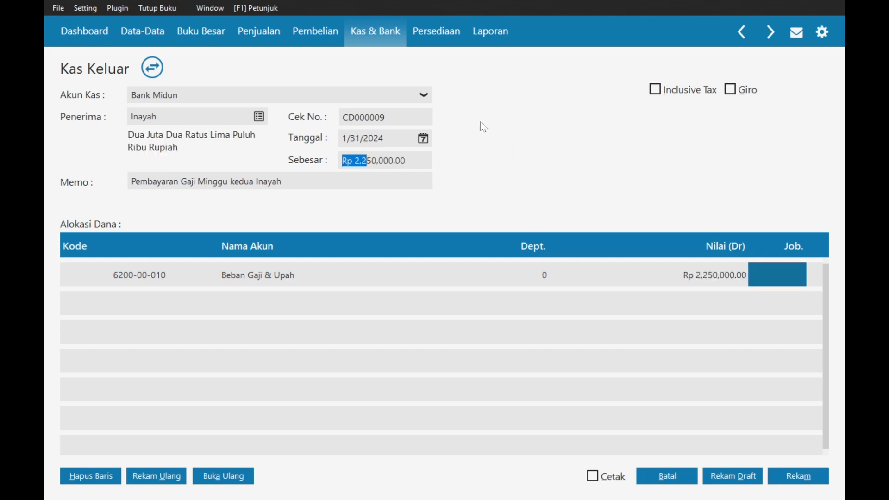
- Save the Rp 2,250,000 second-week wage payment as CD000009 and open a blank CD000010 cash-out form
left_click(793, 477)
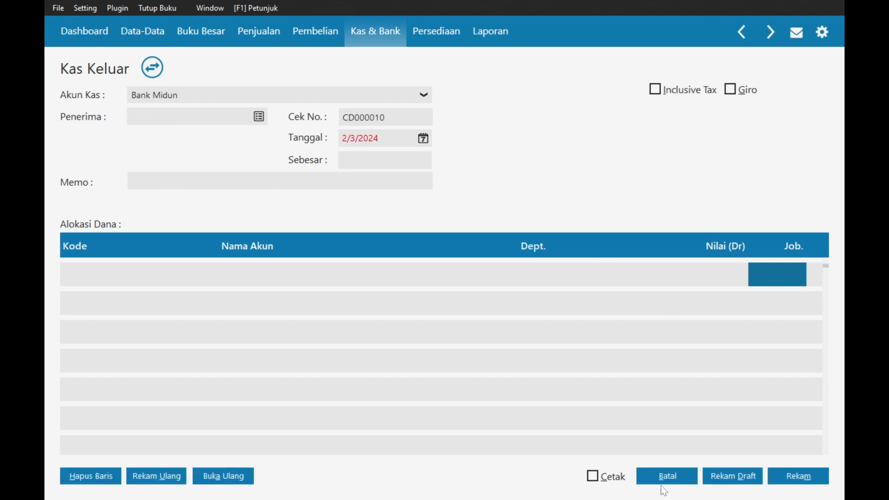
left_click(664, 482)
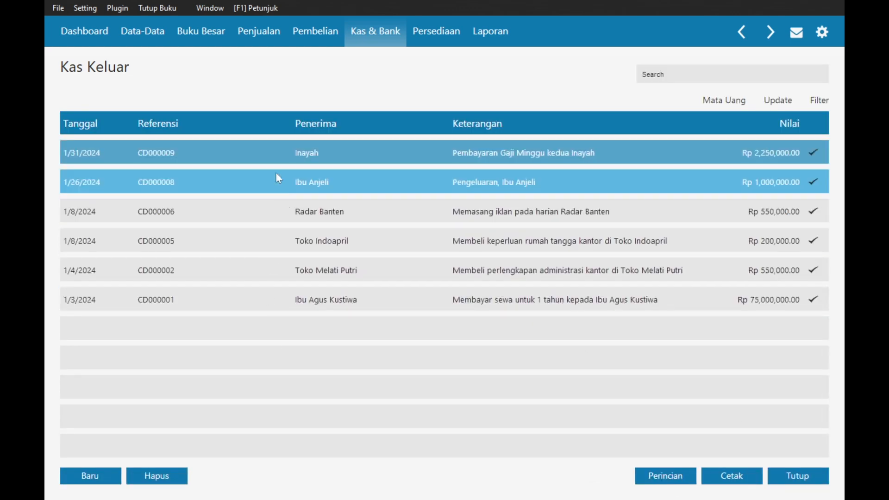
left_click(93, 476)
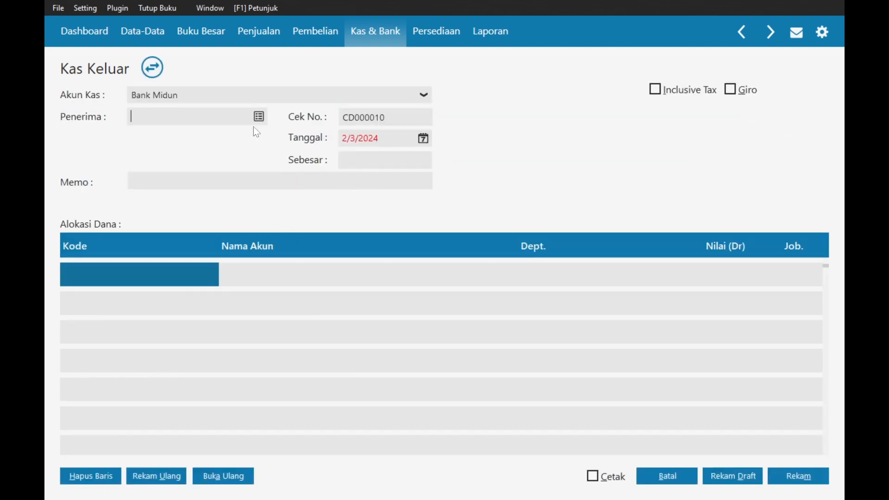
- From the Penerima lookup, create an Employee-type contact (EMPL-3) and save it despite the missing tax ID warning
left_click(259, 116)
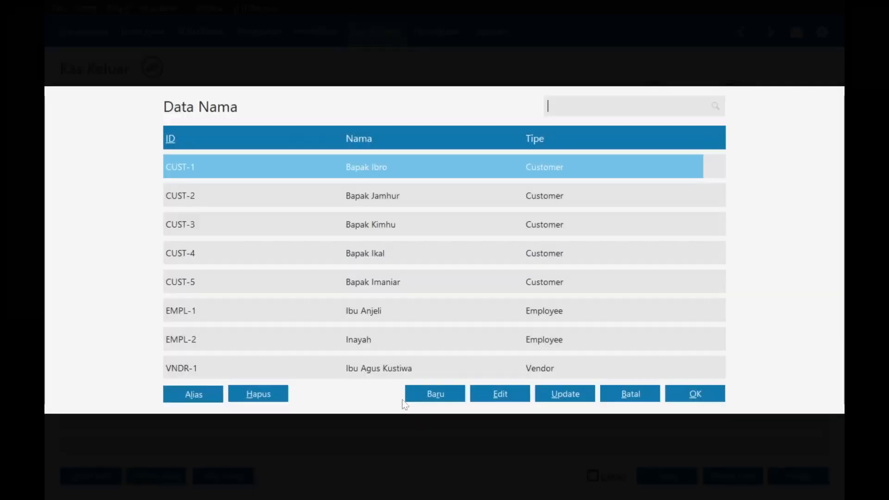
left_click(424, 400)
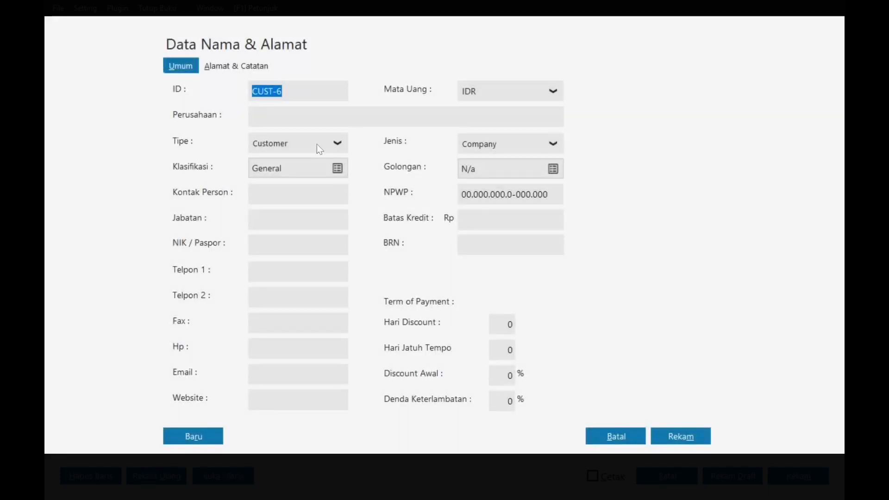
left_click(318, 145)
left_click(288, 201)
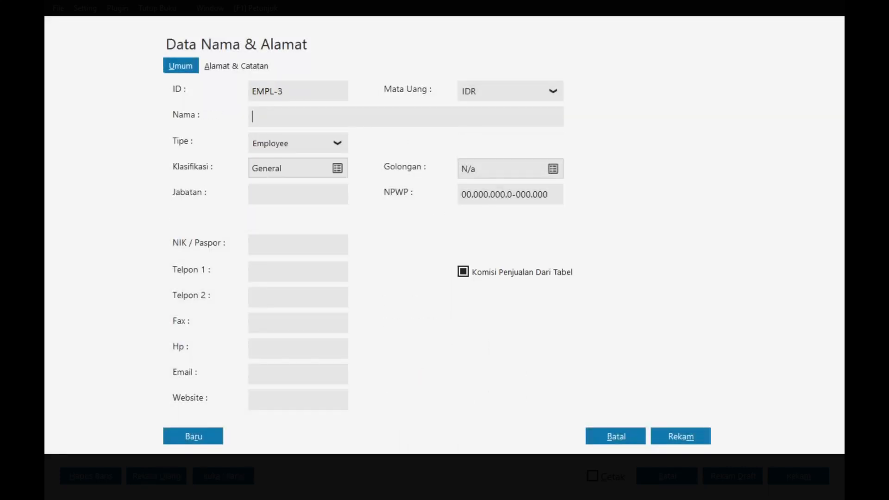
type("Jeprut")
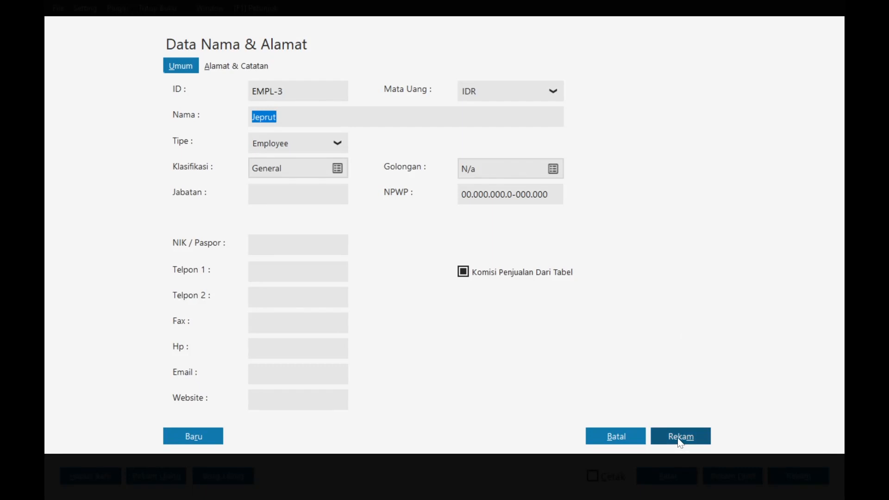
left_click(679, 437)
left_click(628, 319)
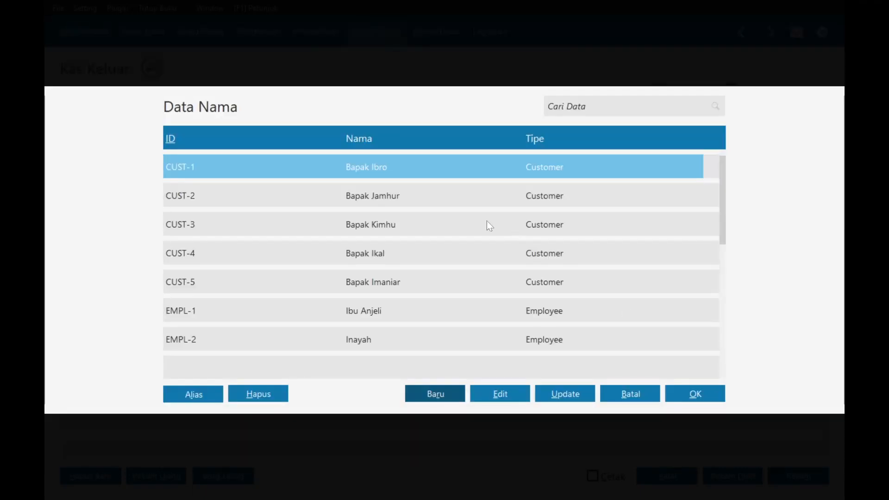
- Choose the new employee EMPL-3 as payee and date the payment 1/31/2024
scroll(374, 335, "down", 5)
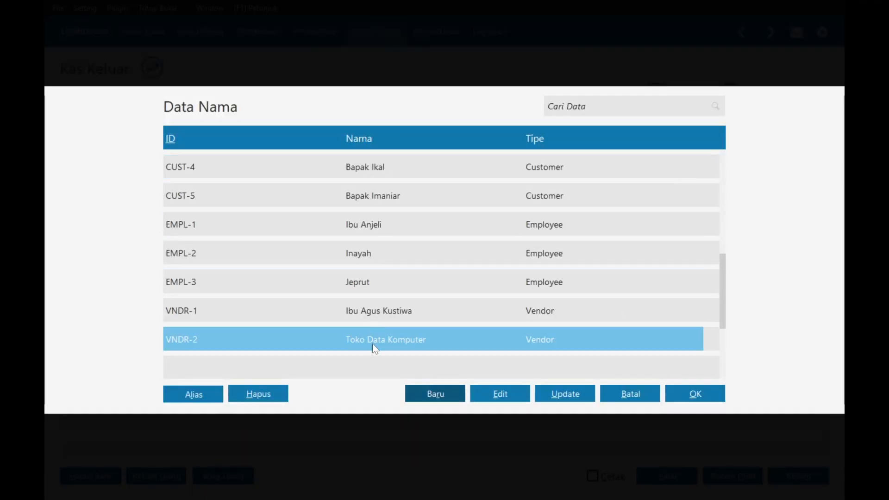
scroll(376, 339, "up", 1)
scroll(377, 338, "up", 4)
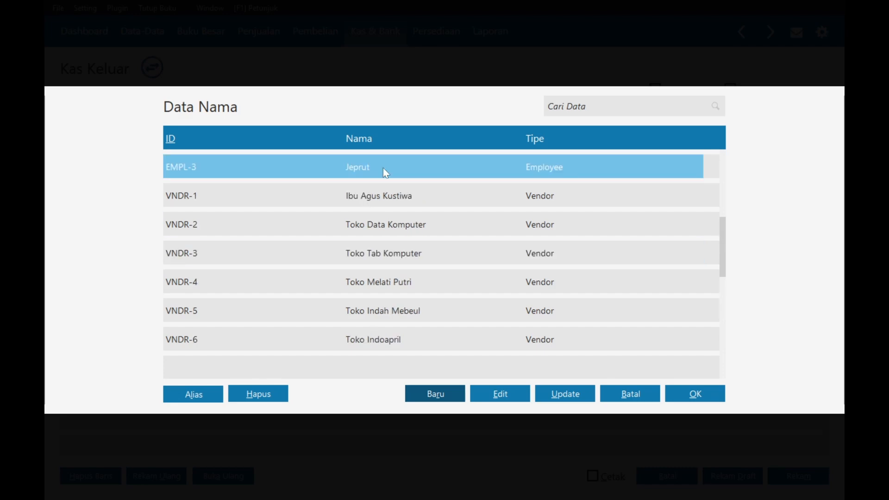
double_click(382, 169)
left_click(423, 139)
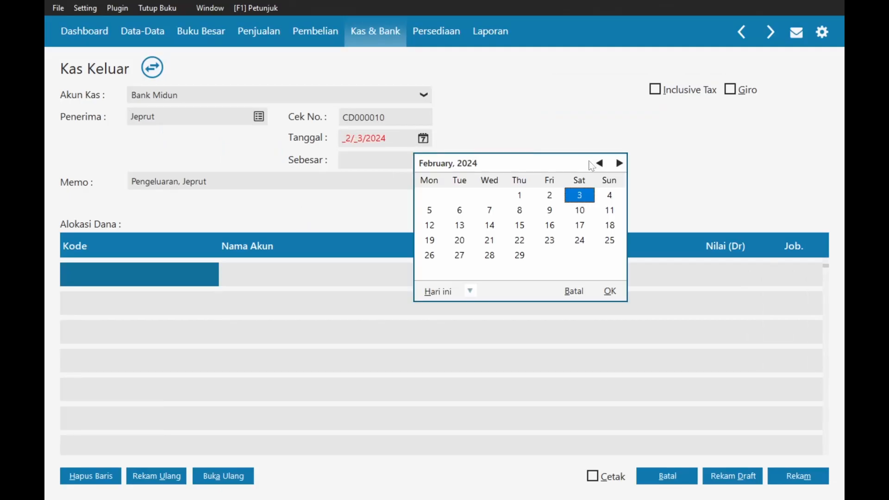
left_click(598, 163)
double_click(490, 256)
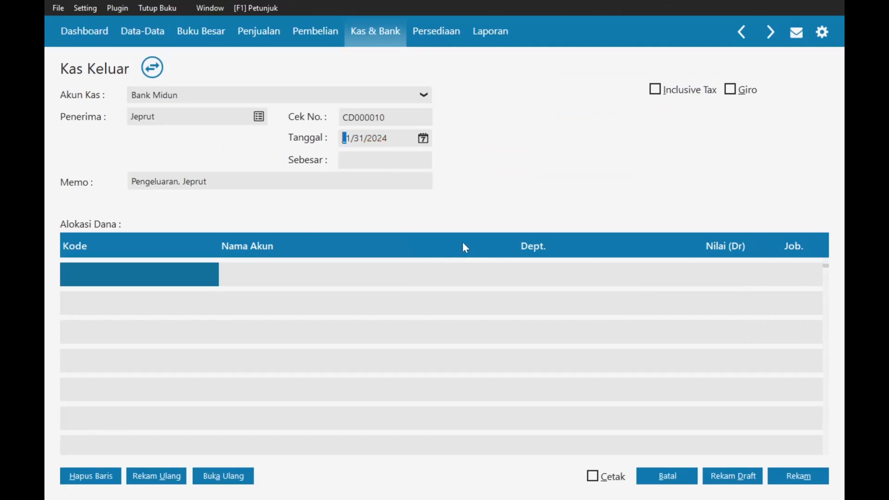
- Paste the second-week salary wording into the memo and allocate the line to Beban Gaji & Upah
double_click(156, 181)
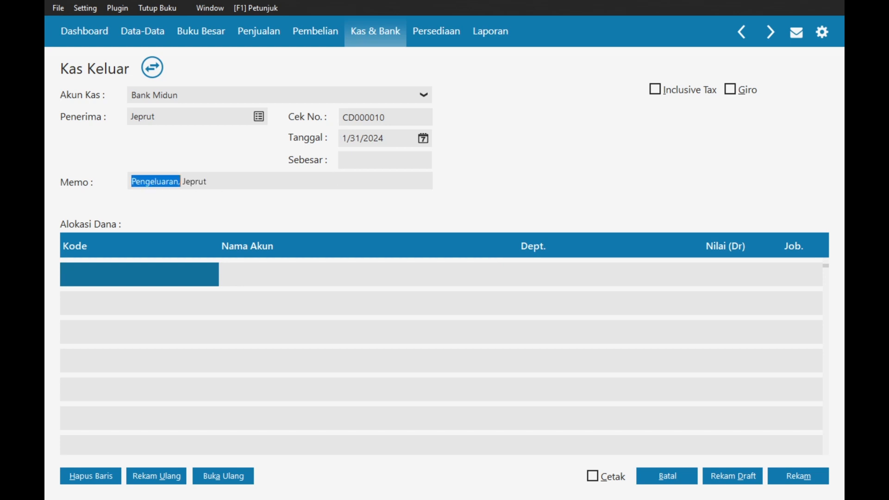
double_click(157, 182)
type("Pembayaran Gaji Minggu kedua")
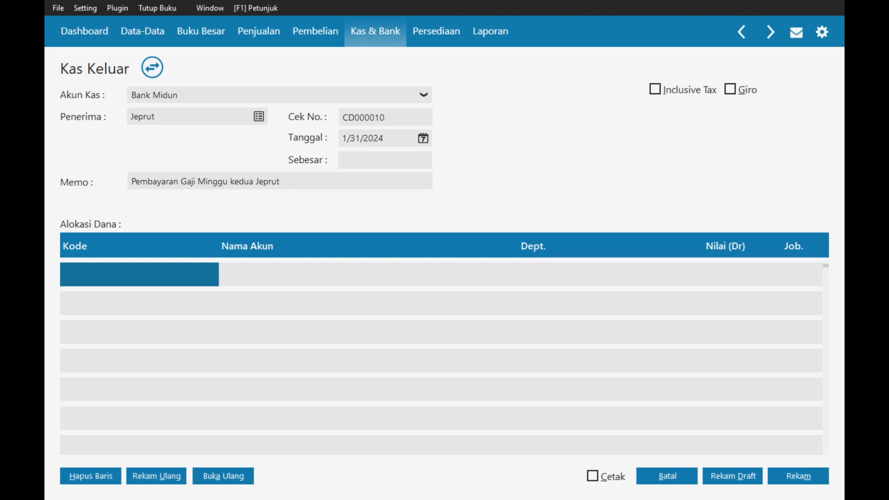
double_click(151, 283)
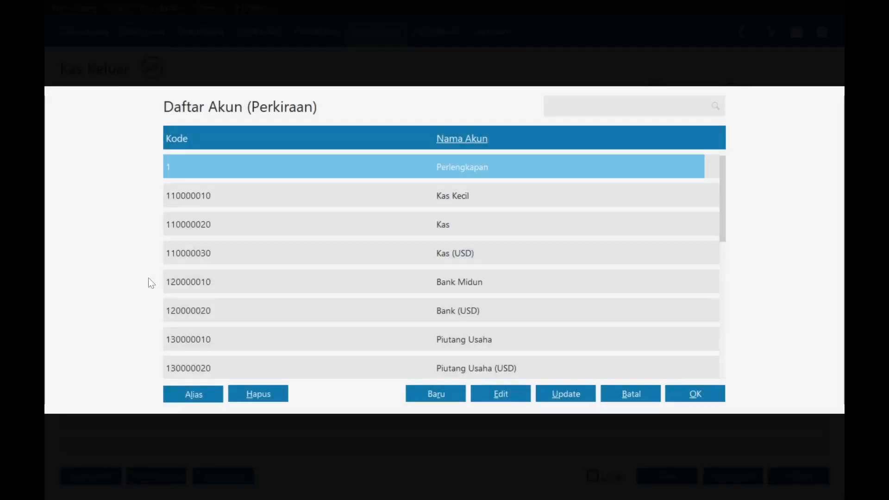
type("bea")
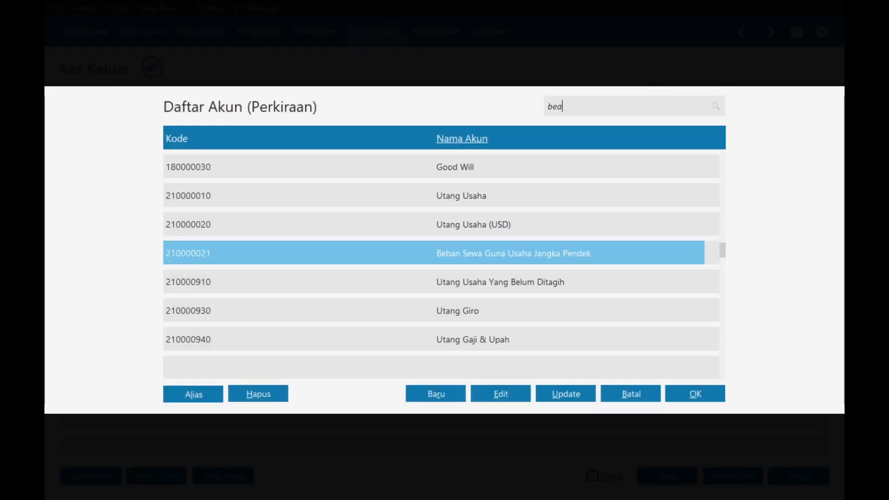
type("ban ga")
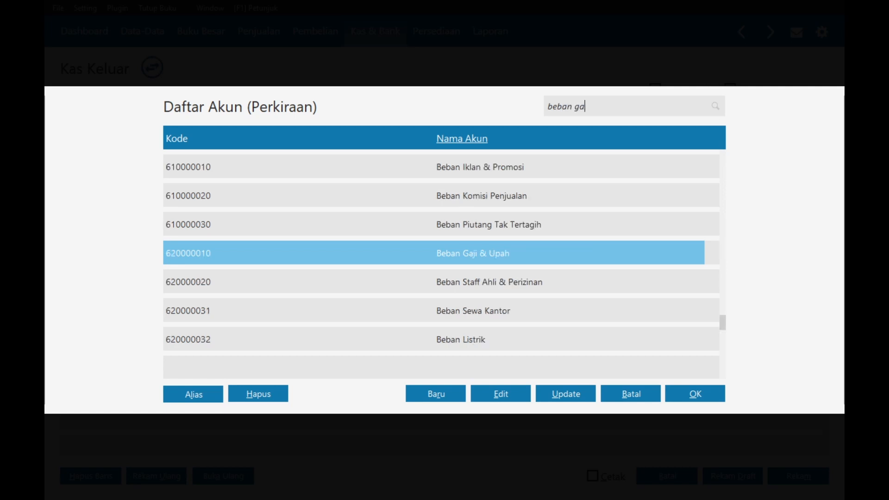
double_click(539, 257)
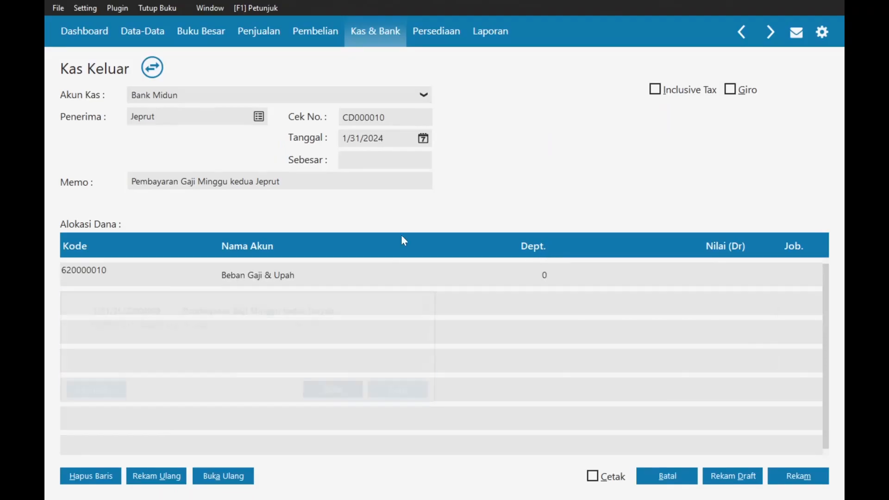
left_click(673, 284)
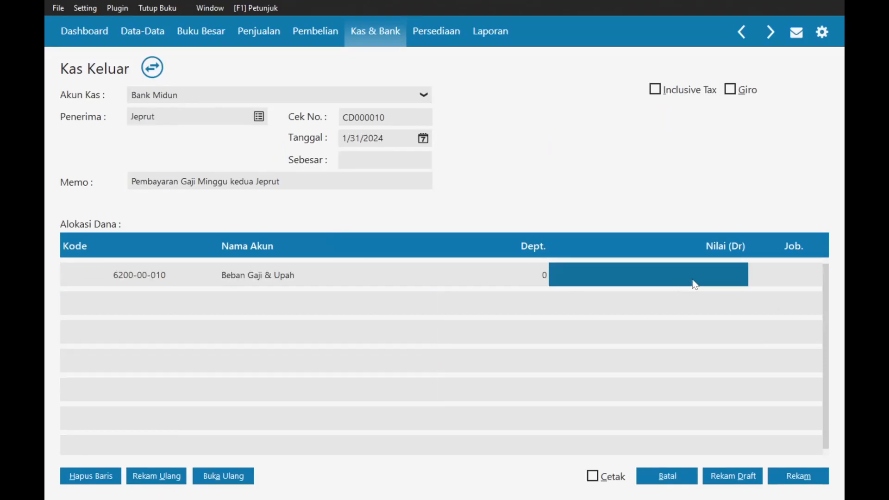
key("alt+Tab")
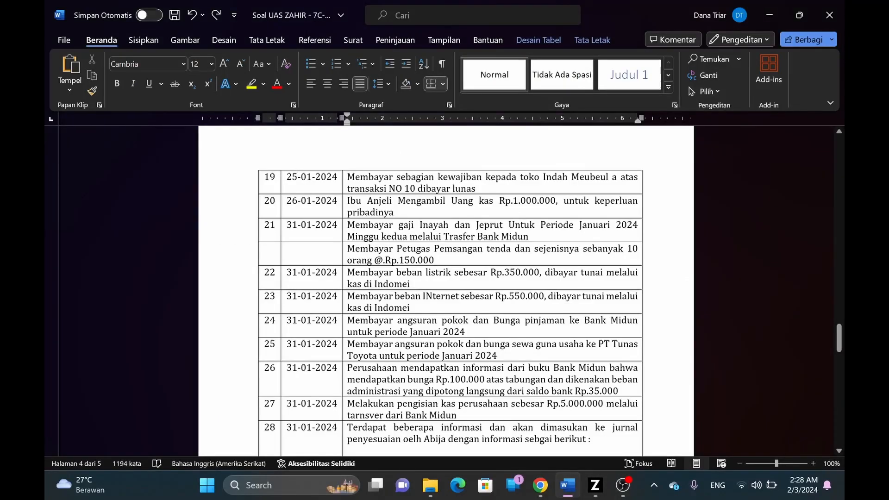
- Read transaction 4's hiring terms in Word, the second employee's Rp 5,500,000 salary, then return to Zahir
left_click_drag(840, 338, 841, 243)
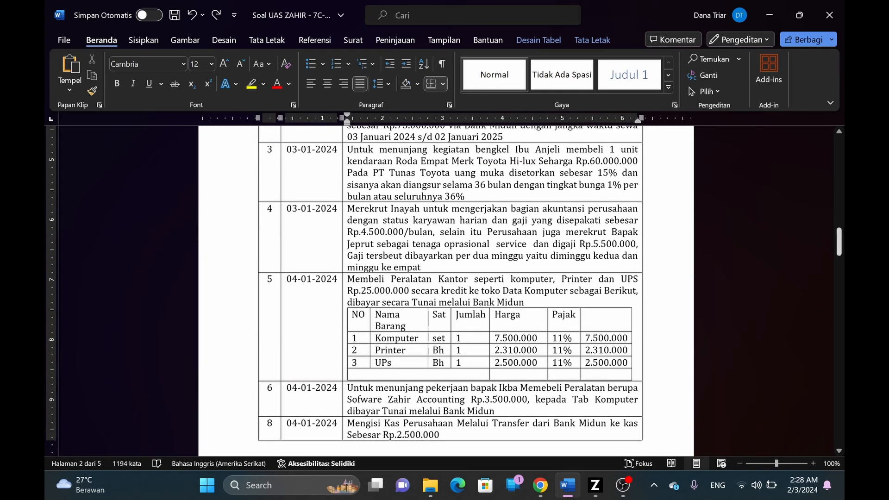
left_click_drag(841, 243, 841, 261)
key("alt+Tab")
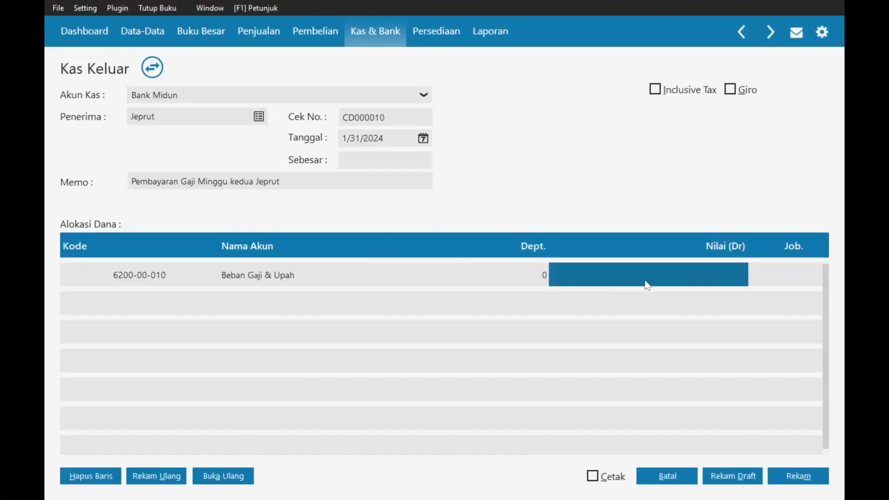
- Enter a 2,750,000 debit, save the salary payment as CD000010, and close the blank follow-up form
left_click(645, 275)
type("2750000")
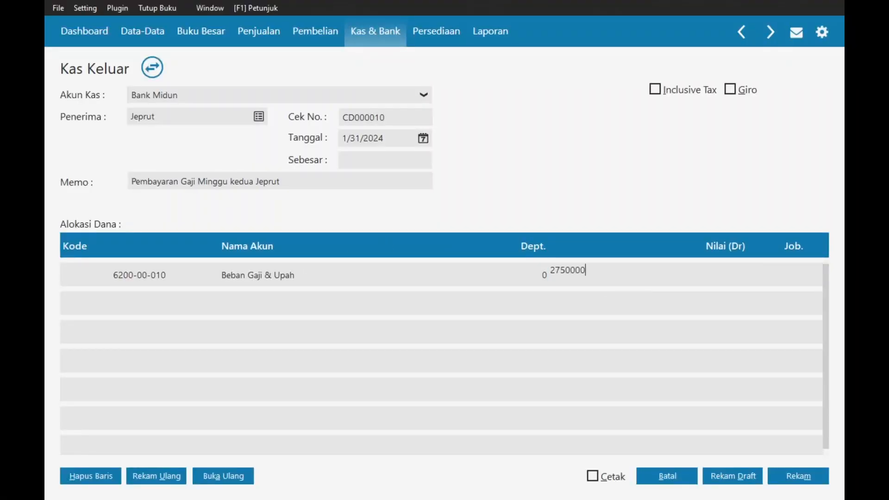
key("Tab")
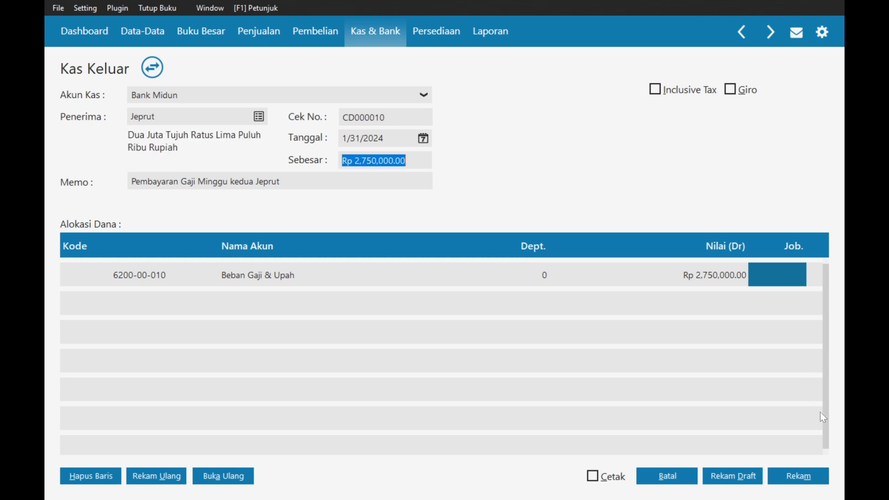
left_click(804, 477)
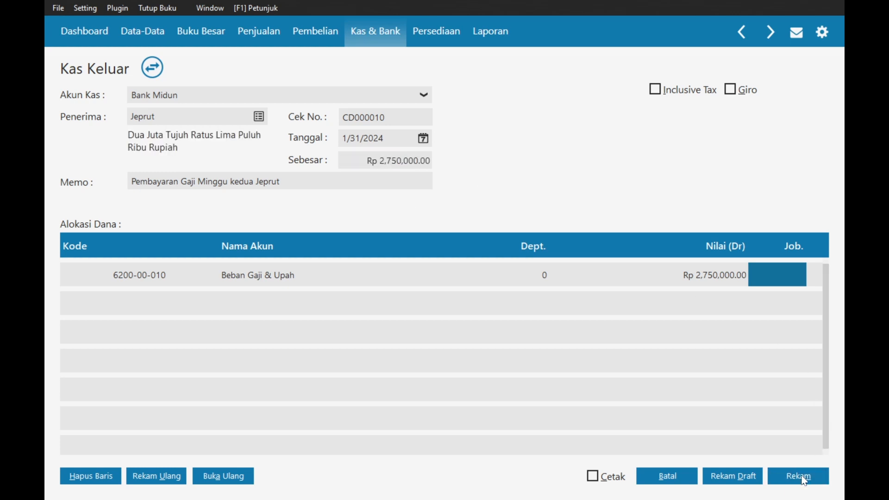
left_click(681, 477)
key("alt+Tab")
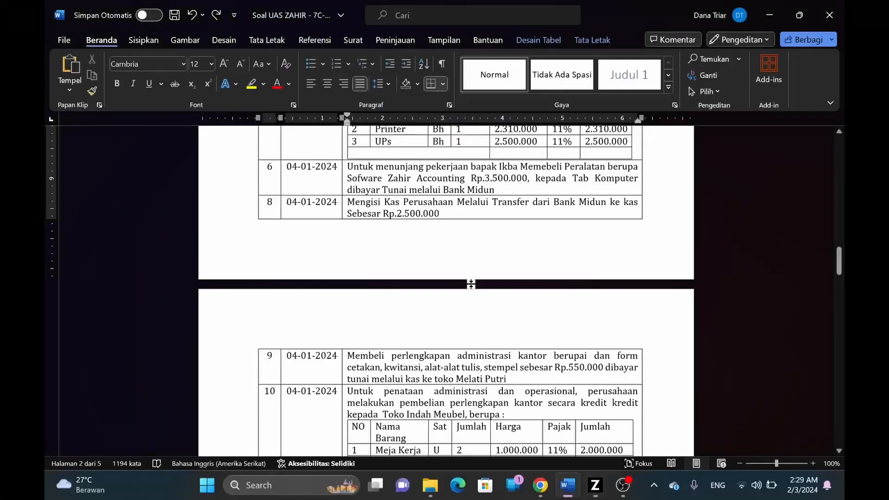
- Scroll Word's task sheet to the 31 January transactions 19–27, including the PT Tunas Toyota lease instalment
scroll(470, 284, "up", 3)
scroll(430, 247, "down", 3)
left_click_drag(839, 255, 837, 330)
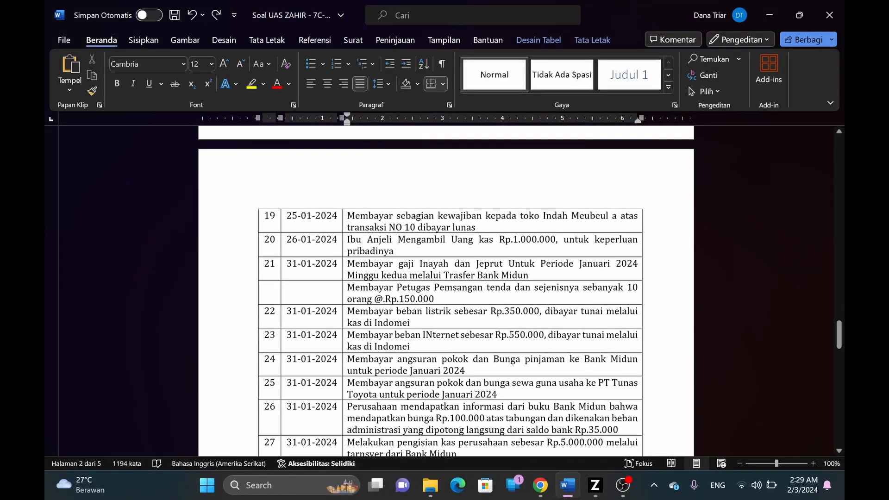
left_click(462, 288)
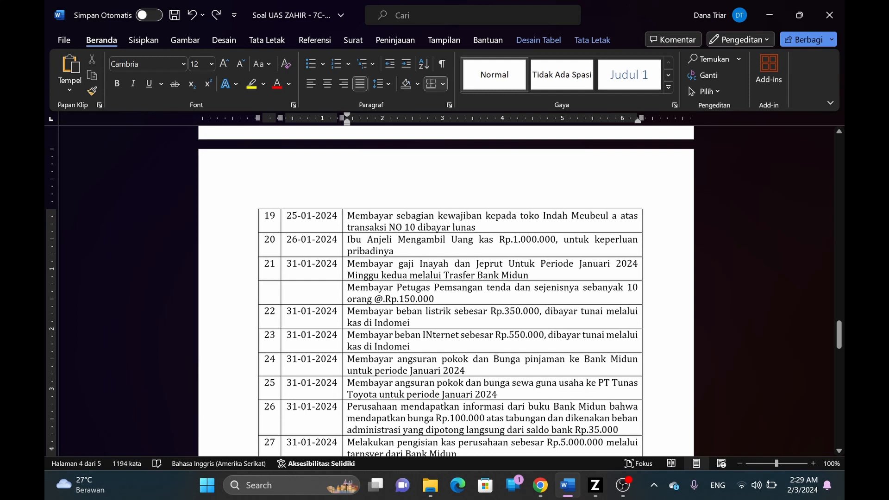
key("alt+Tab")
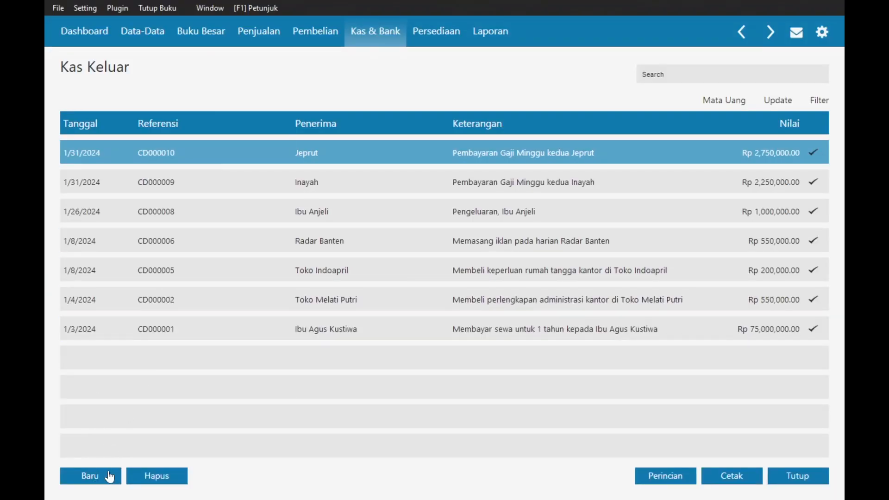
- Start a new cash-out entry and add employee contact 'Petugas Pemasangan Tenda' as the payee
left_click(90, 476)
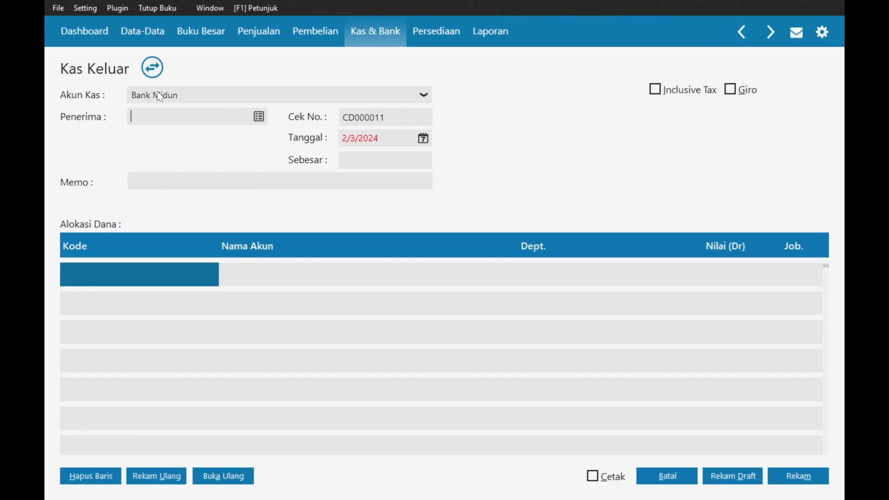
left_click(259, 117)
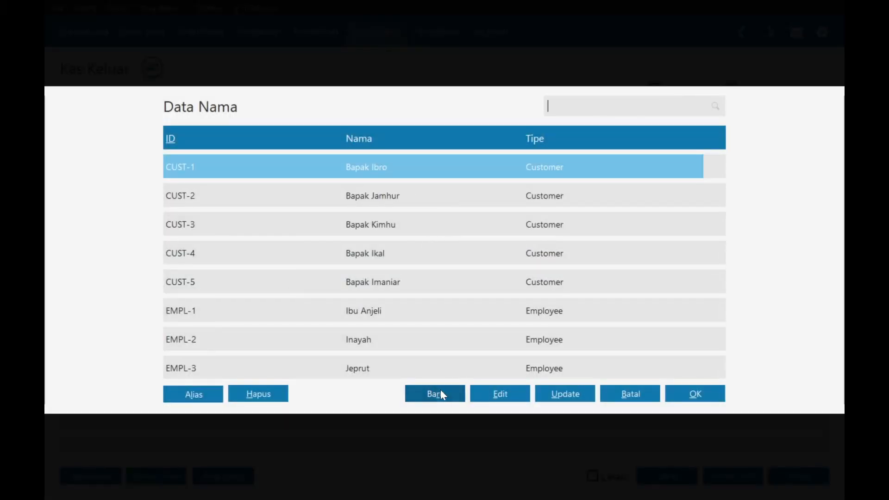
left_click(441, 393)
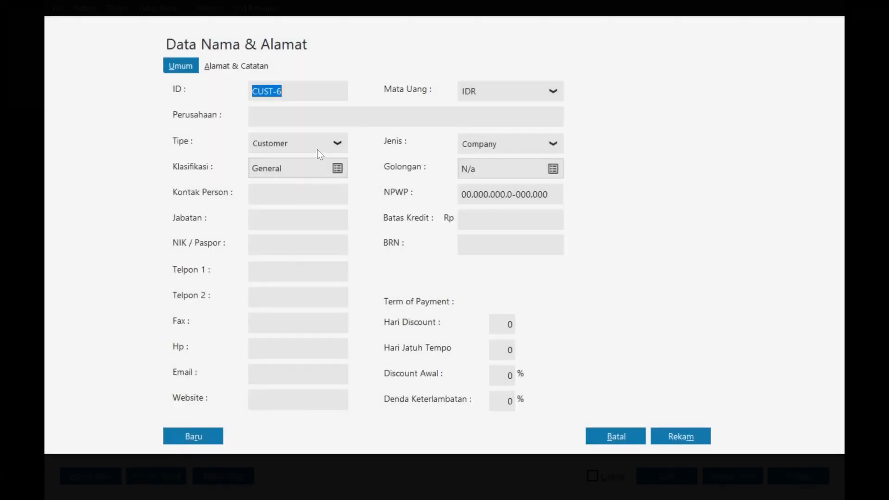
left_click(299, 167)
left_click(296, 185)
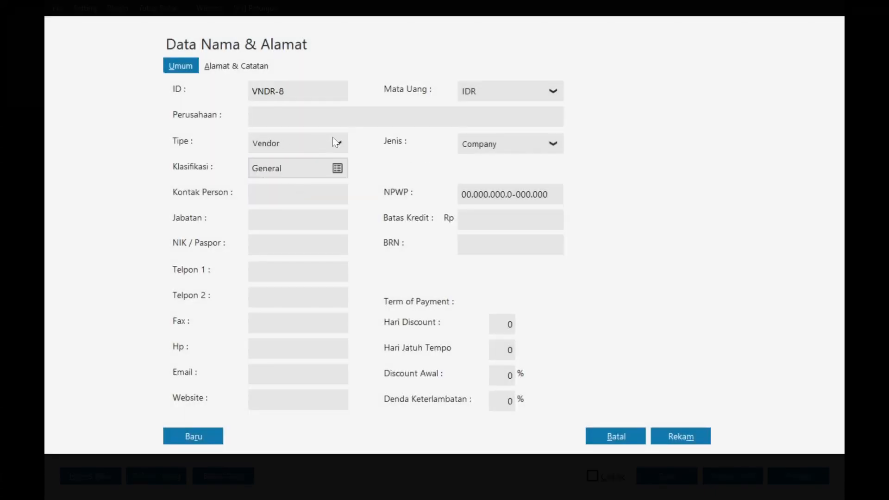
left_click(298, 144)
left_click(290, 202)
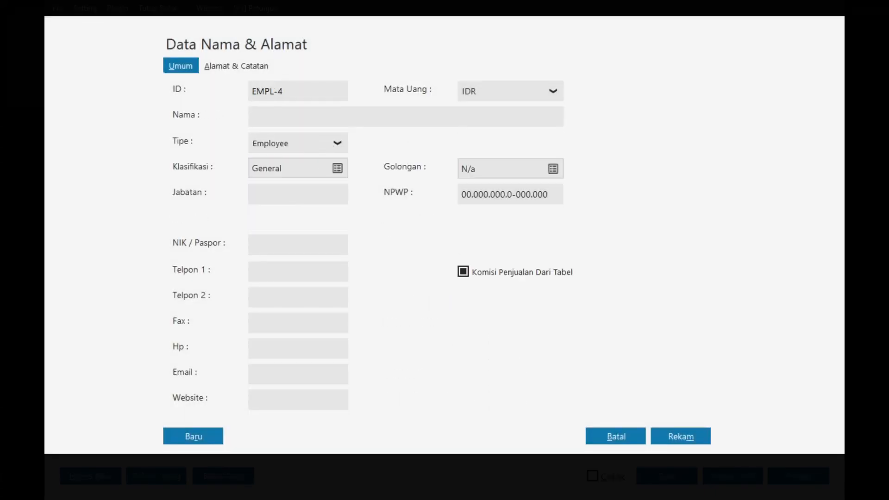
key("alt+Tab")
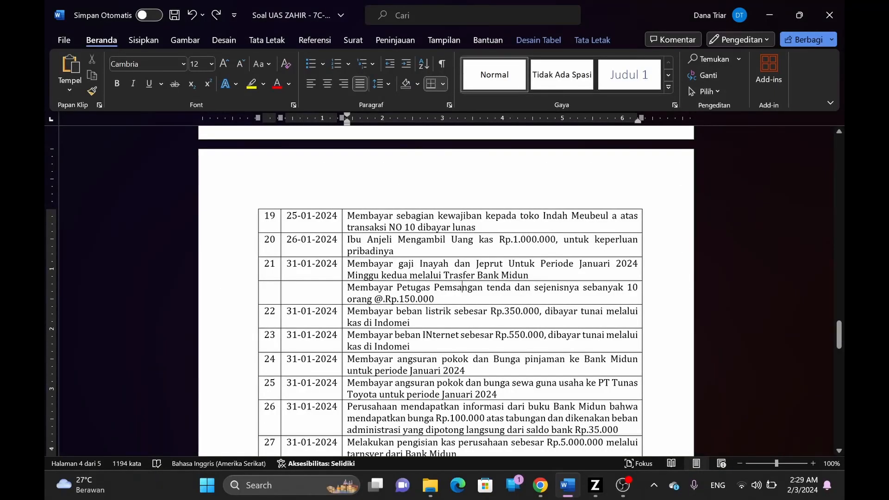
key("alt+Tab")
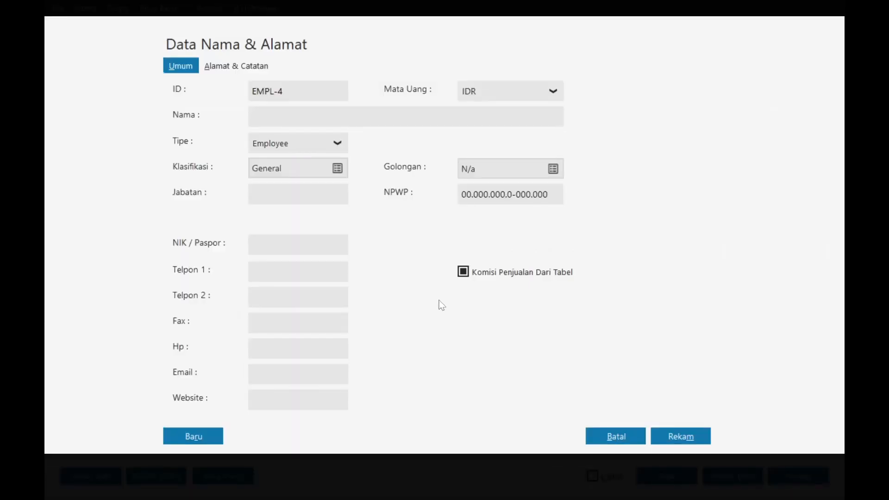
type("Petugas Pemasanga")
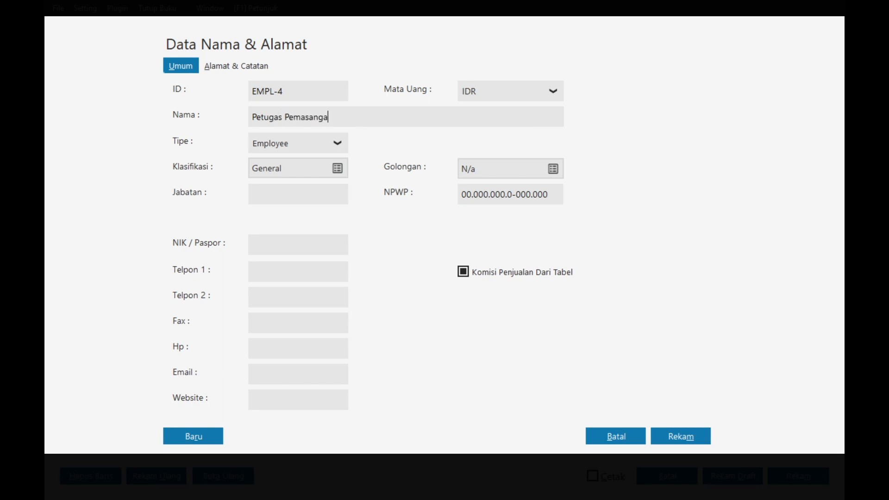
type("n Tenda")
left_click(677, 439)
left_click(636, 318)
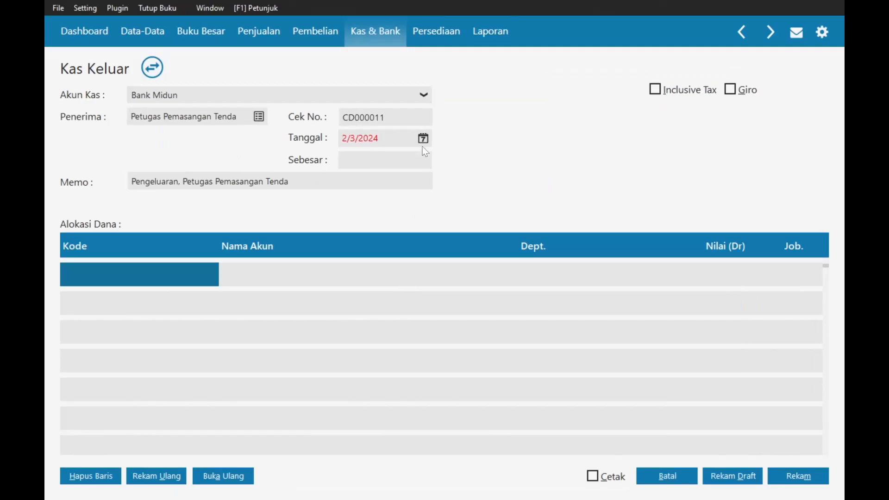
- Date the entry 1/31/2024 and reword the memo's Pengeluaran prefix to Pembayaran
left_click(423, 139)
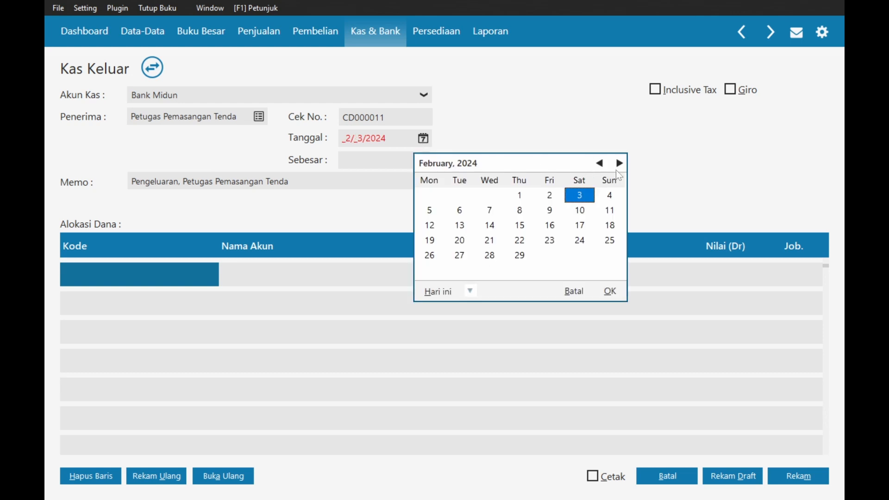
left_click(601, 164)
left_click(495, 254)
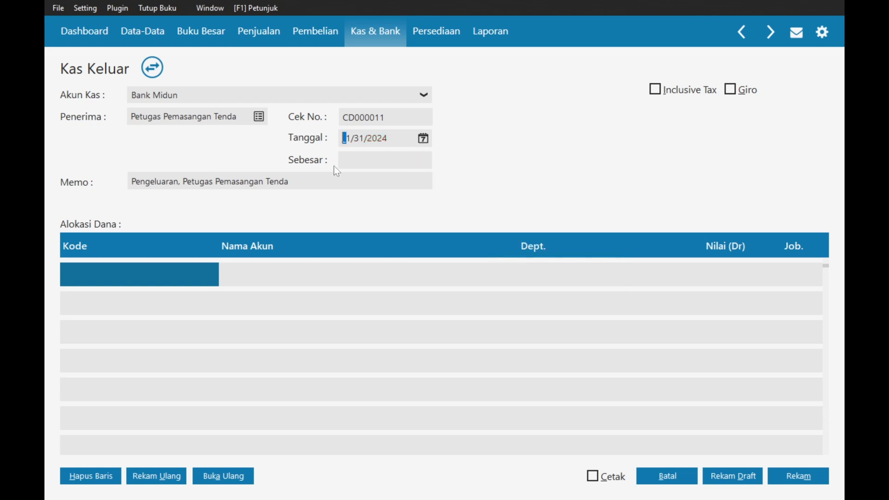
left_click(188, 182)
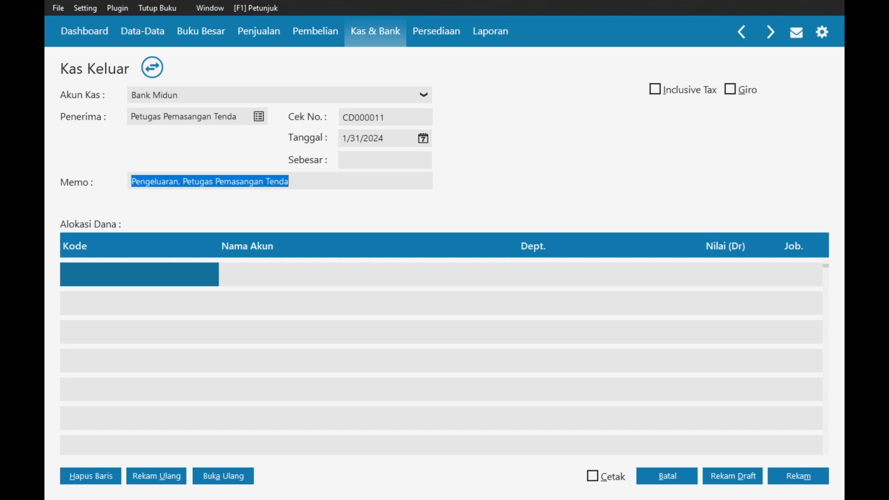
left_click(187, 182)
left_click_drag(180, 182, 178, 181)
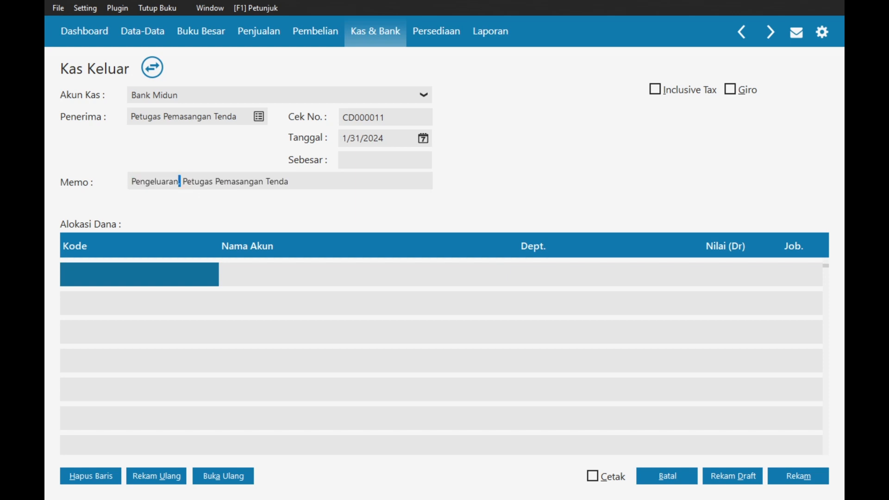
key("BackSpace")
key("BackSpace")
key("BackSpace")
key("BackSpace")
key("BackSpace")
key("BackSpace")
key("BackSpace")
key("BackSpace")
key("BackSpace")
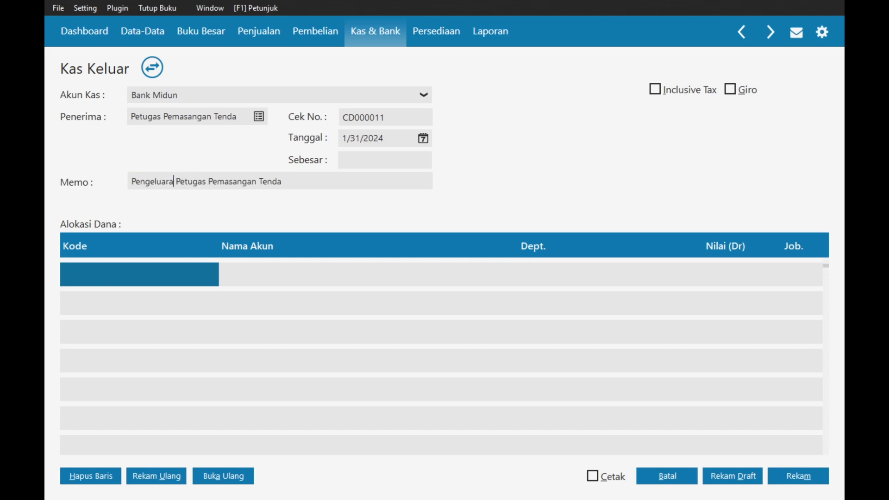
key("BackSpace")
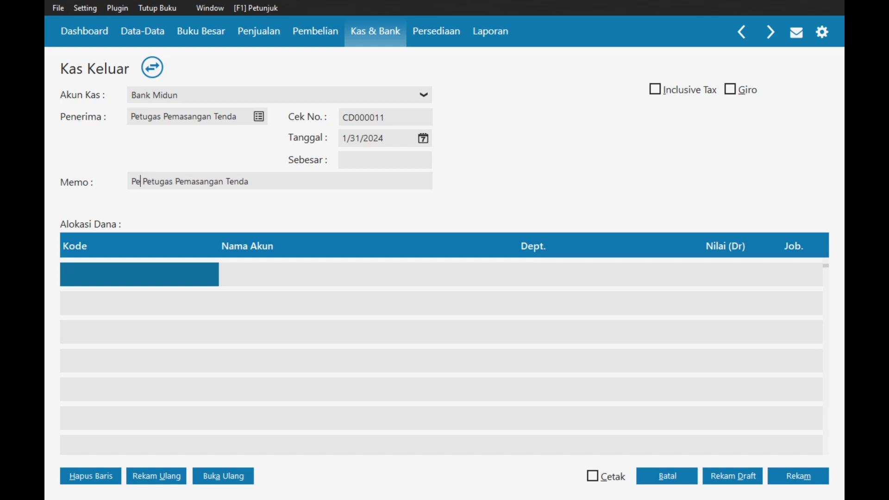
type("mbayaran")
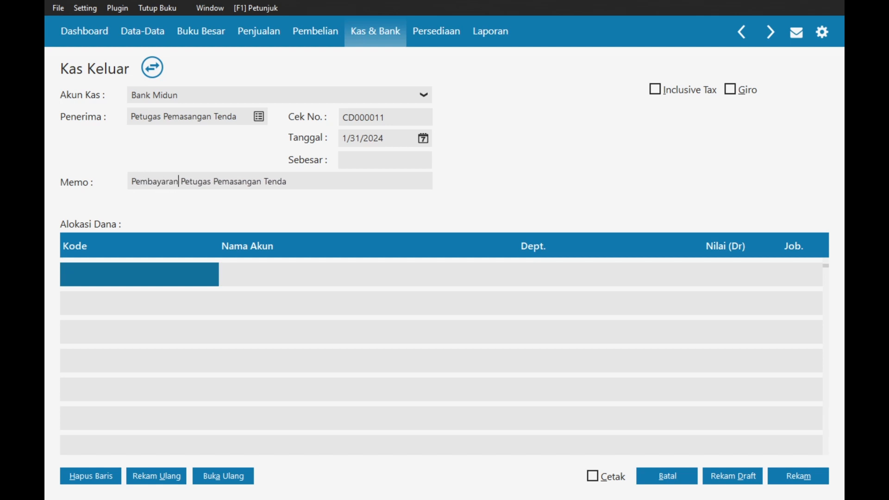
- Allocate the first line to Beban Gaji & Upah, correcting an accidental Utang Gaji & Upah pick
double_click(139, 270)
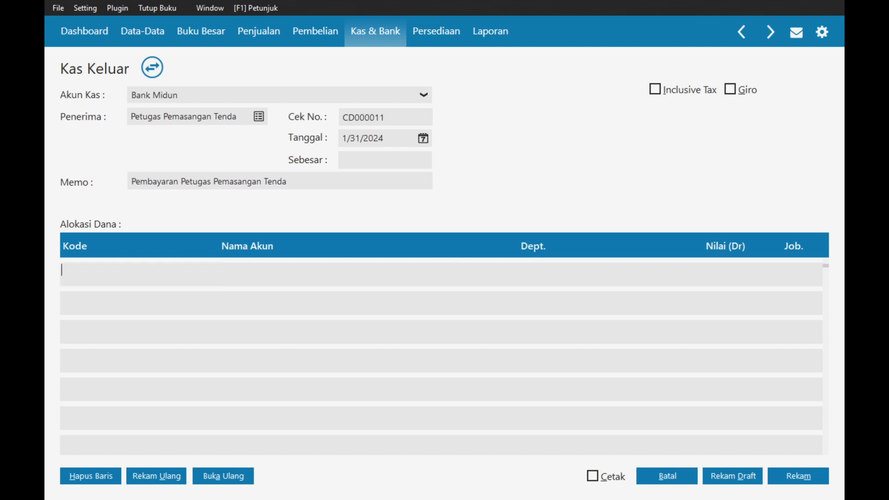
type("gaj")
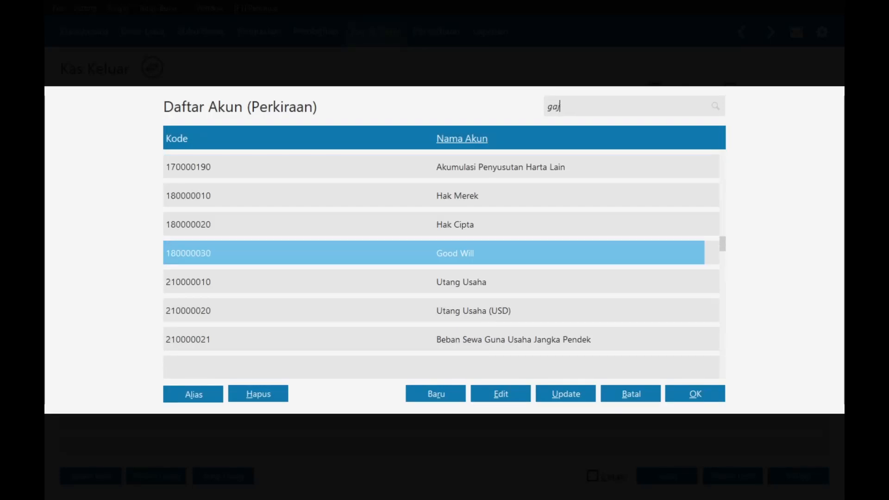
type("i")
key("BackSpace")
key("BackSpace")
key("BackSpace")
key("BackSpace")
type("beban")
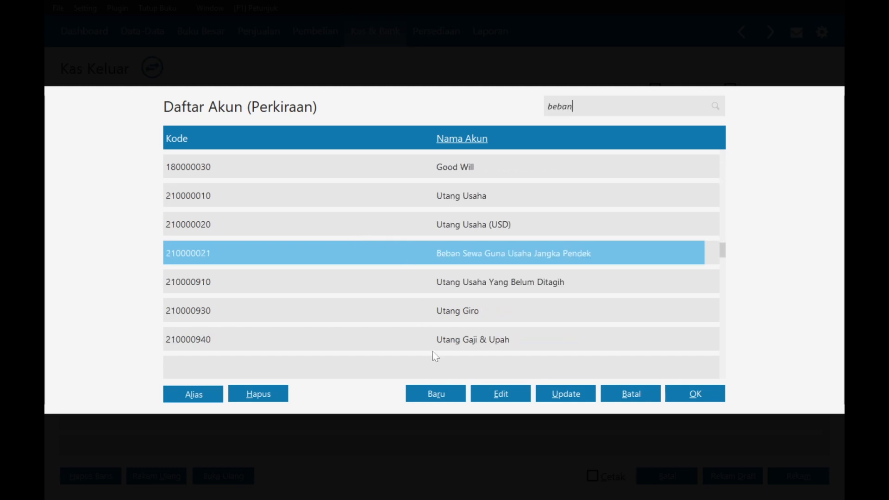
double_click(432, 342)
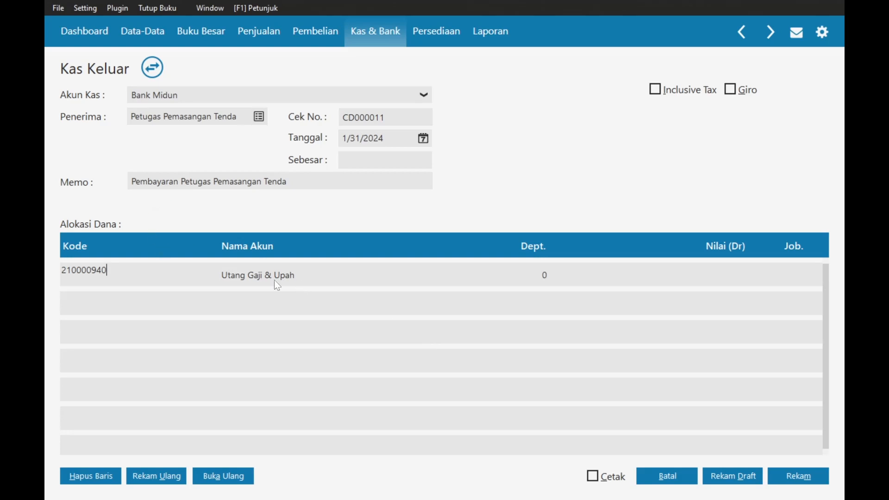
double_click(131, 274)
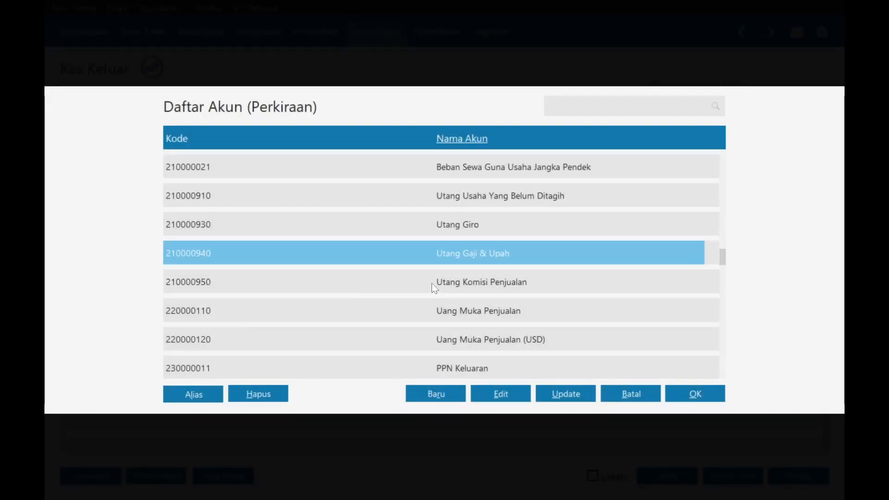
type("beban")
key("Down")
key("Down")
key("Down")
key("Down")
key("Down")
key("Down")
key("Down")
key("Down")
key("Down")
key("Down")
key("Down")
key("Down")
key("Down")
key("Down")
key("Down")
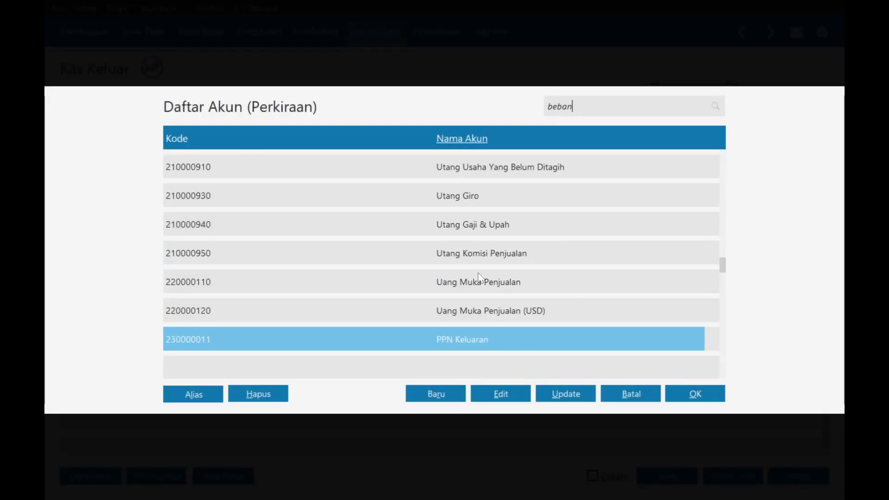
type("ga")
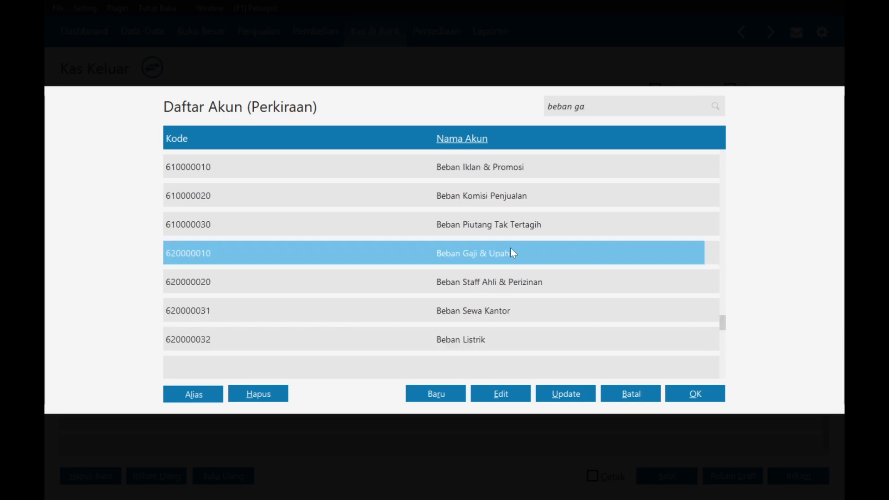
double_click(513, 253)
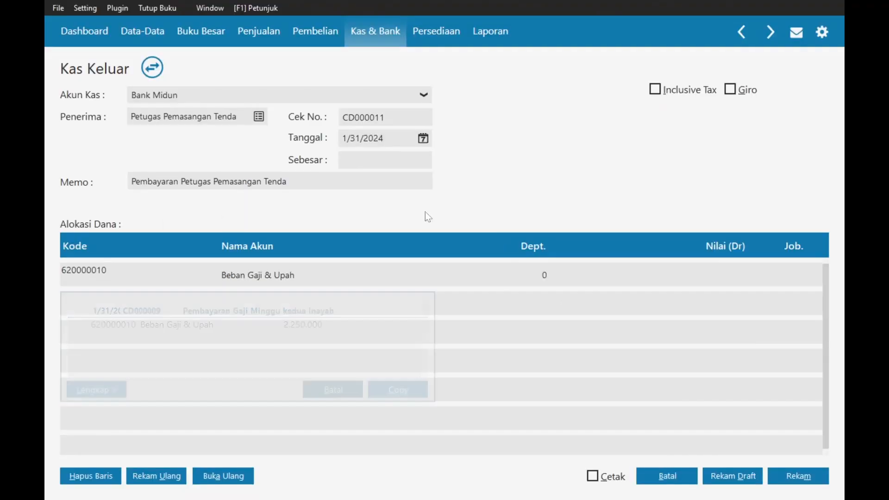
left_click(708, 277)
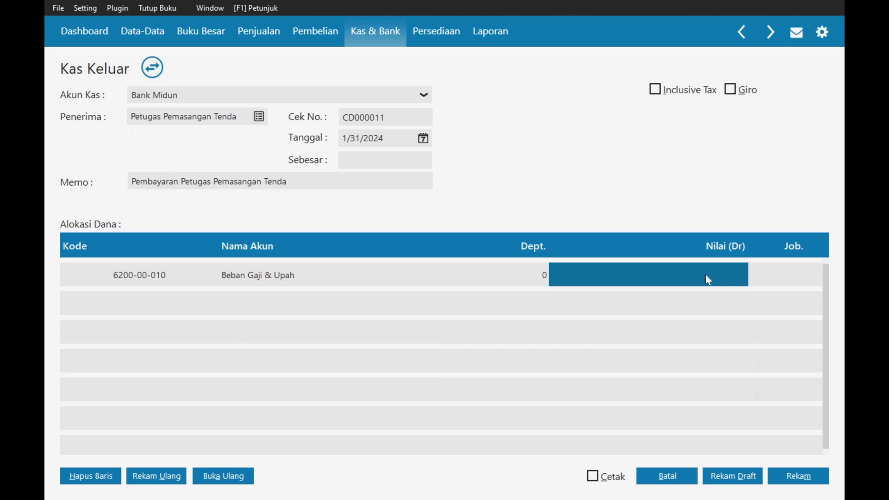
- Enter a 1,500,000 debit and save the tent workers' payment as CD000011
key("alt+Tab")
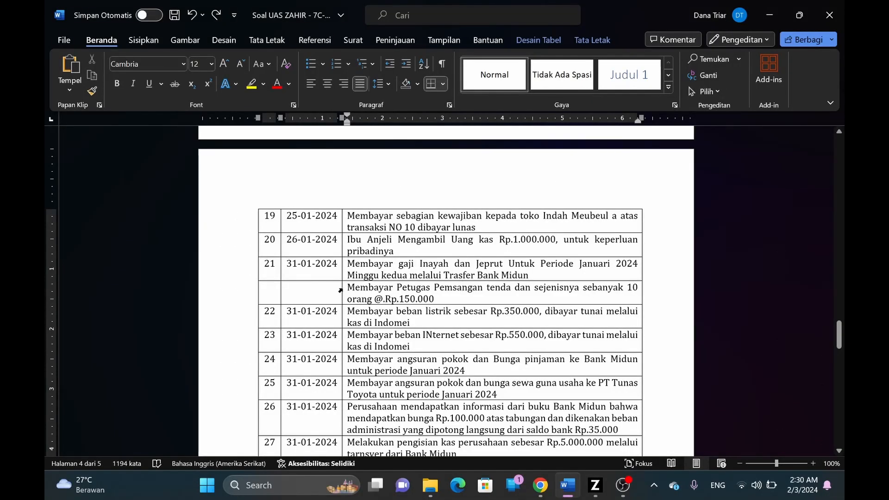
key("alt+Tab")
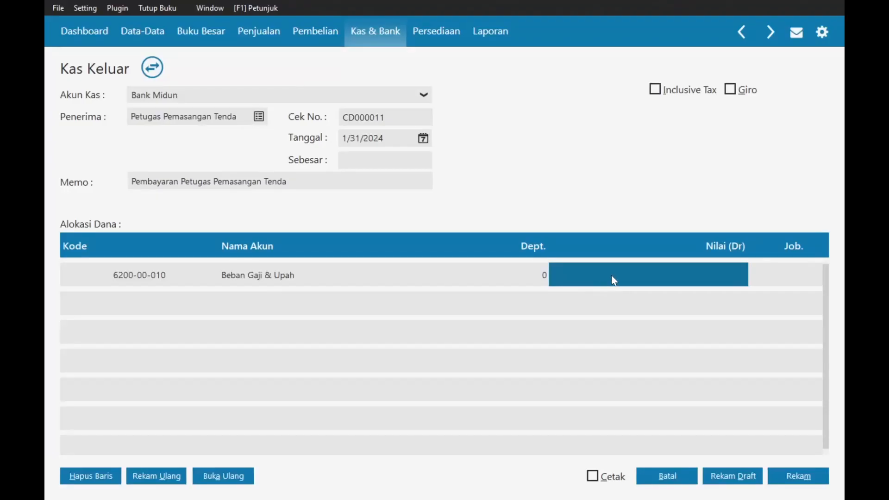
type("1,500,")
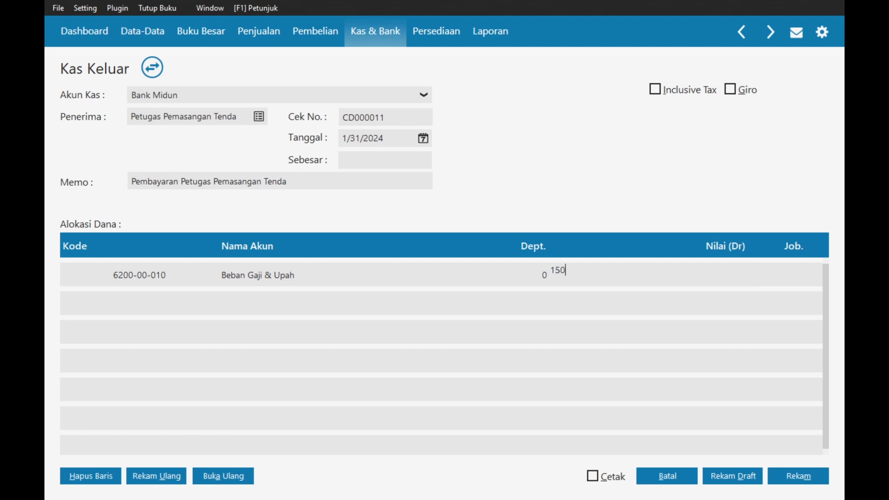
type("0000")
key("Return")
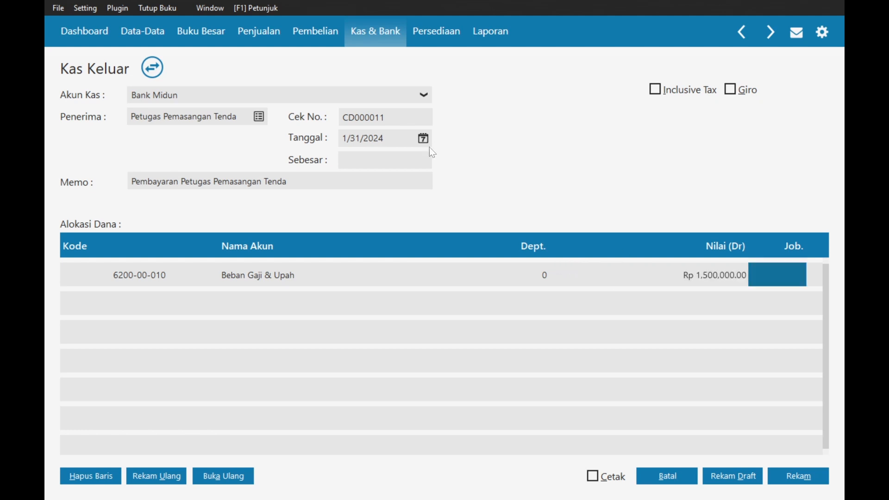
key("Tab")
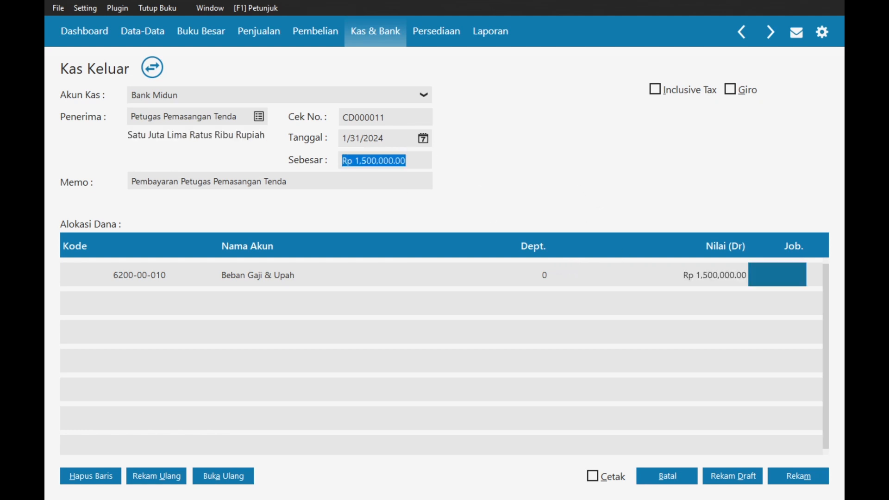
left_click(791, 480)
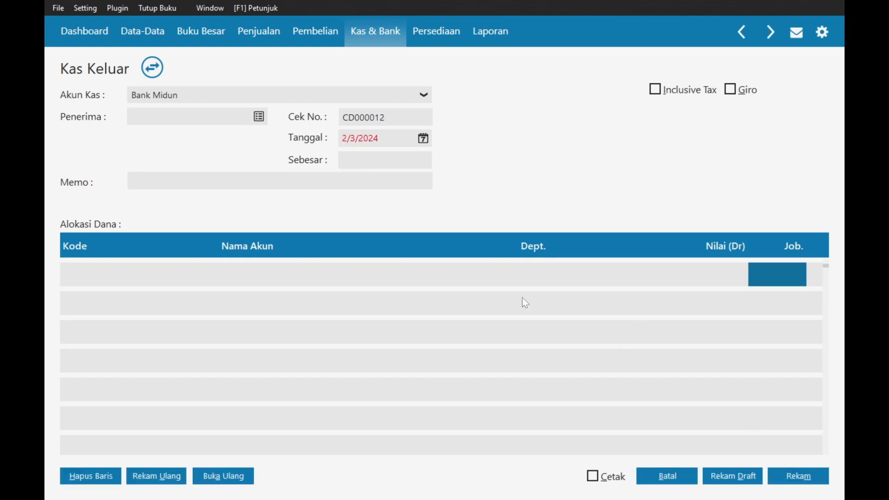
- After checking the Rp.350.000 electricity item in Word, start CD000012 paid from the Kas account
left_click(670, 473)
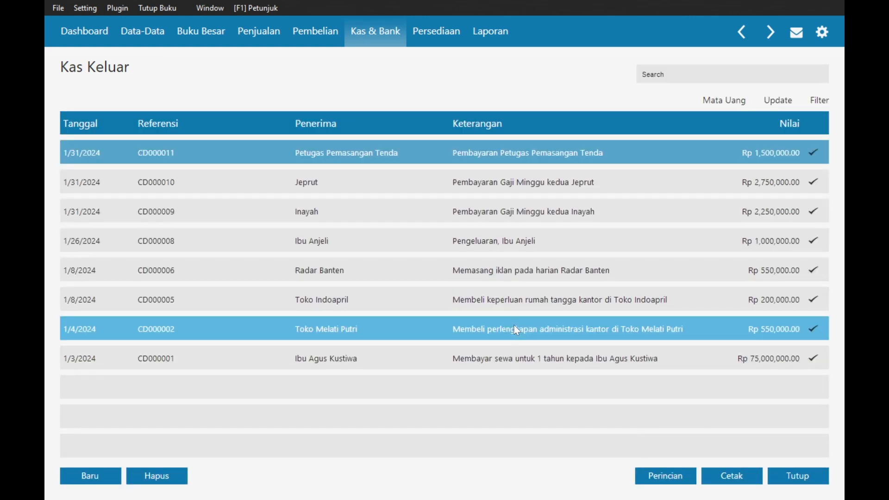
key("alt+Tab")
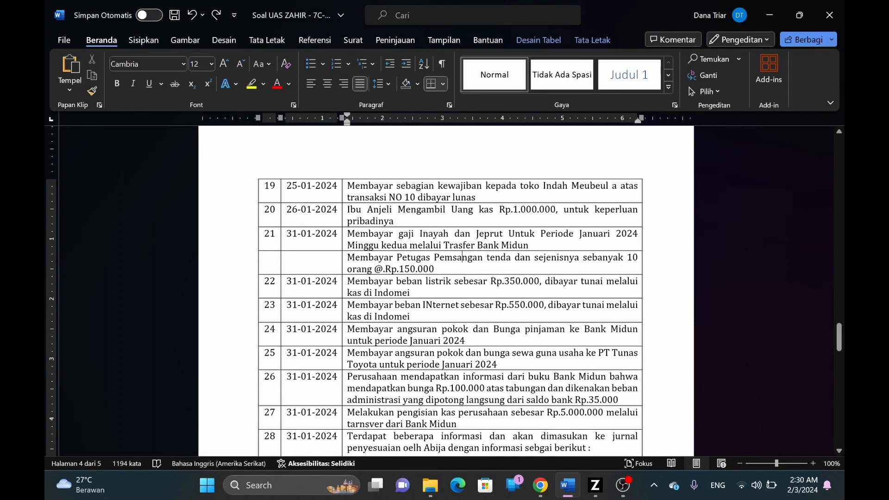
key("alt+Tab")
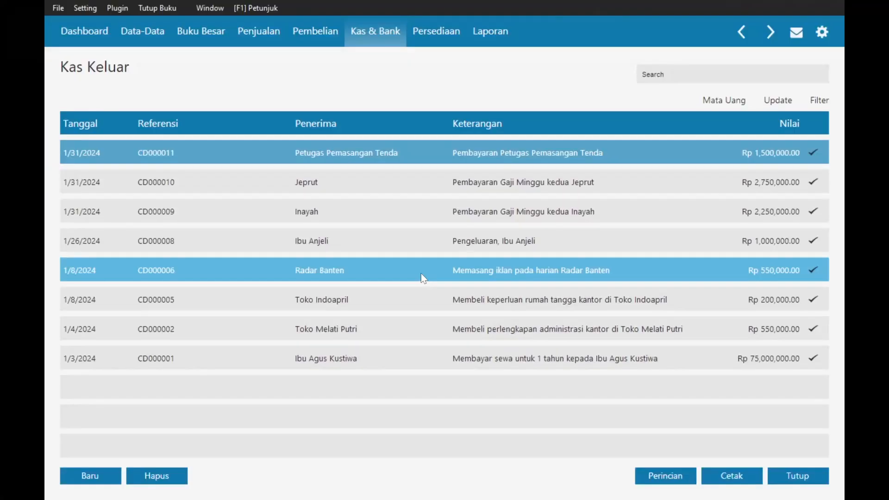
left_click(82, 482)
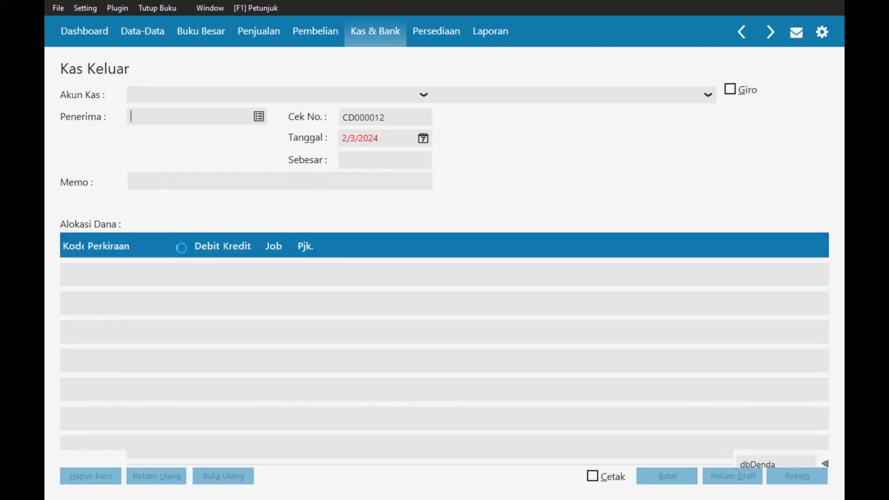
key("alt+Tab")
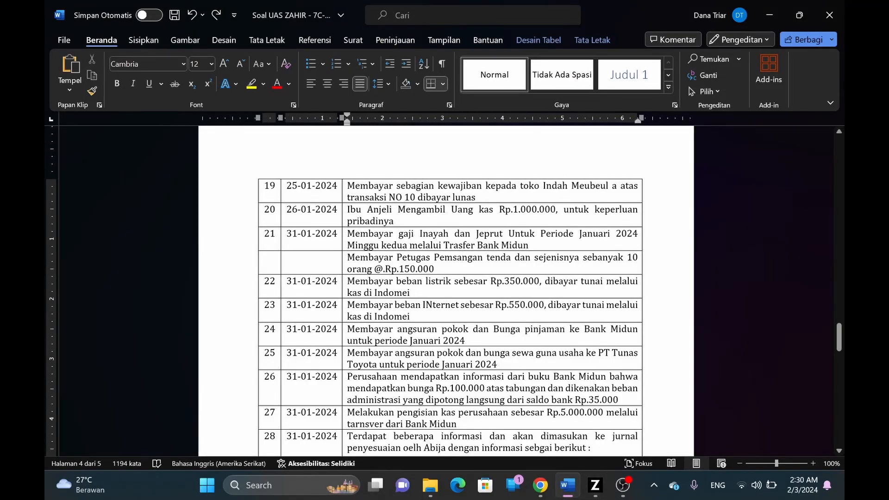
key("alt+Tab")
left_click(321, 93)
left_click(158, 125)
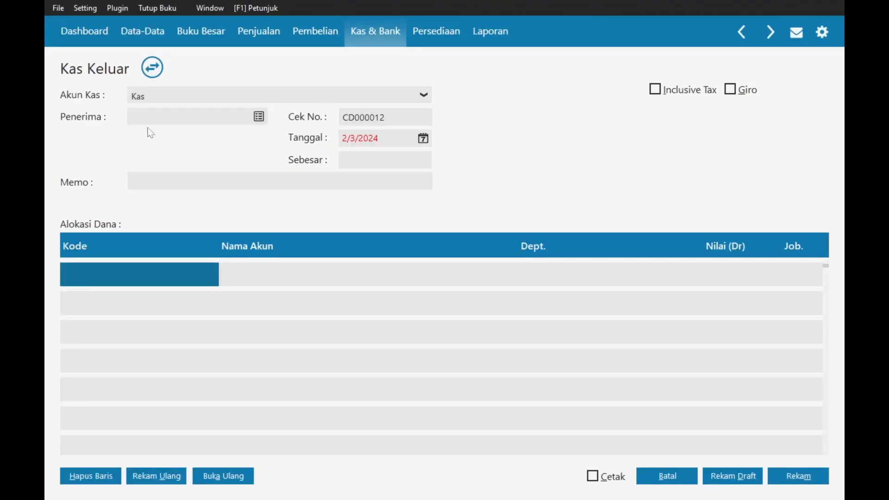
- Choose Toko Indoapril as the payee
left_click(259, 116)
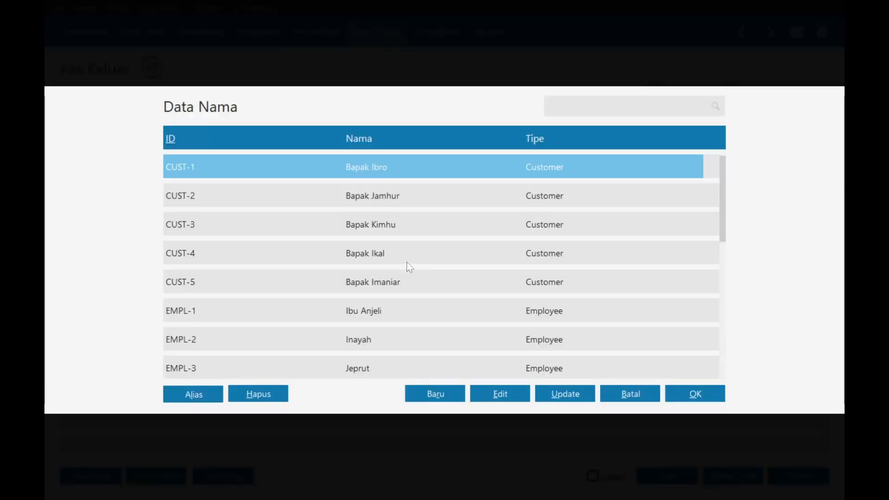
left_click(407, 261)
key("Down")
key("Down")
key("Down")
key("Down")
key("Down")
key("Down")
key("Down")
key("Down")
key("Down")
key("Down")
key("Down")
key("Down")
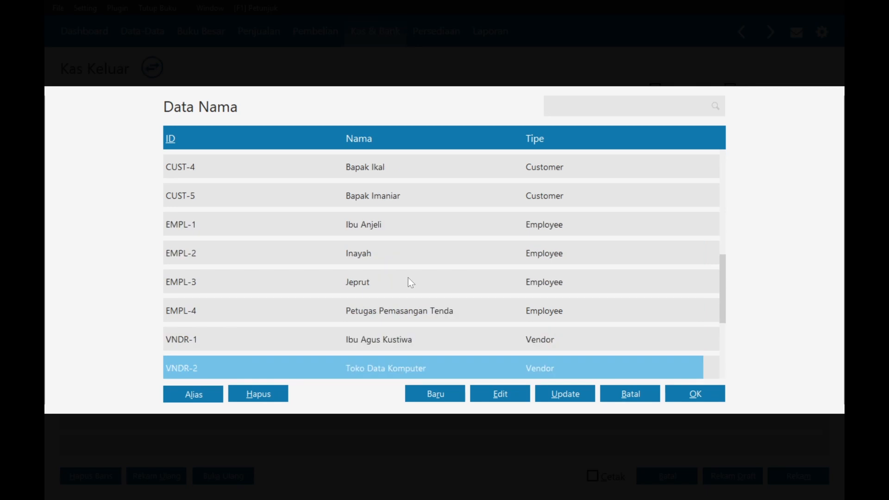
left_click(412, 340)
left_click(696, 393)
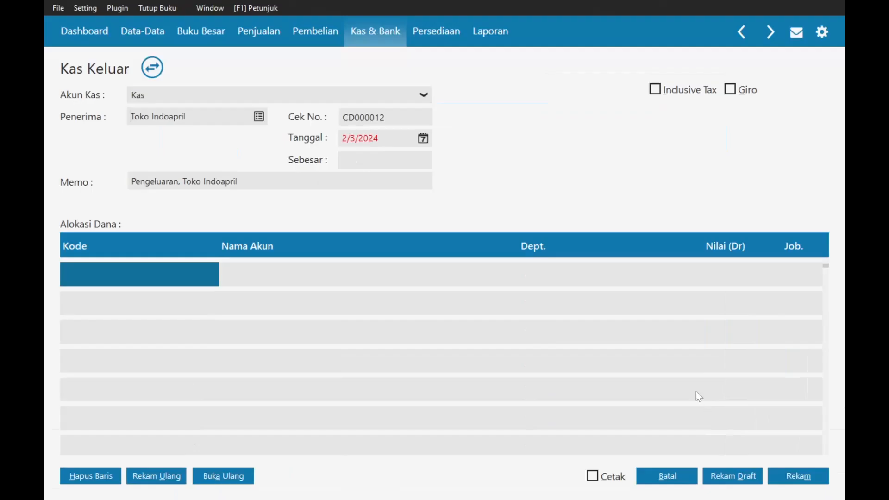
key("alt+Tab")
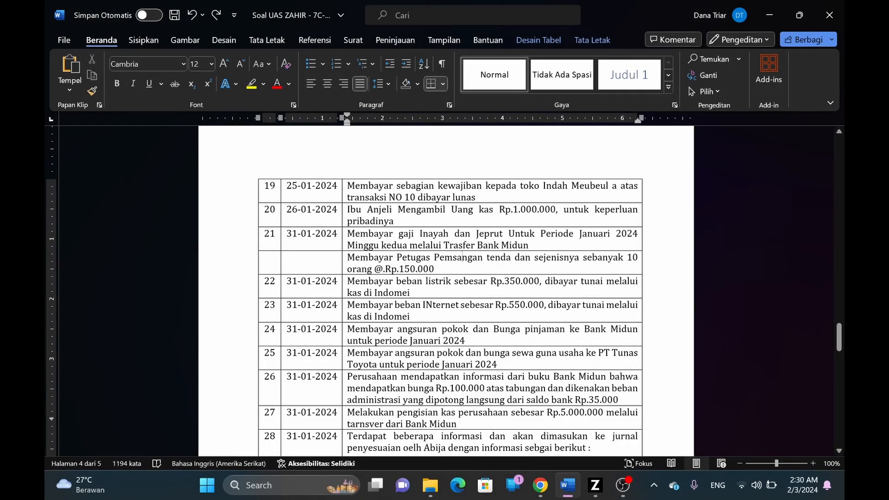
key("alt+Tab")
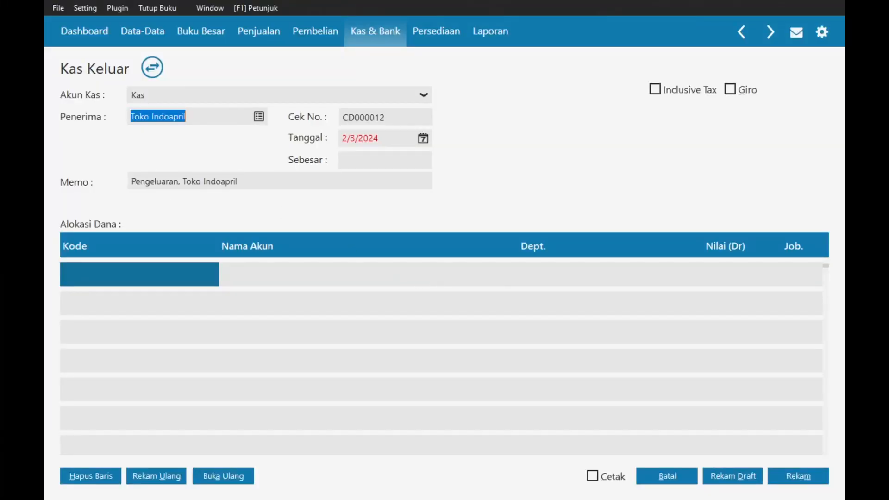
- Set the memo to 'Membayar beban listrik di' copied from Word and date it 1/31/2024
key("alt+Tab")
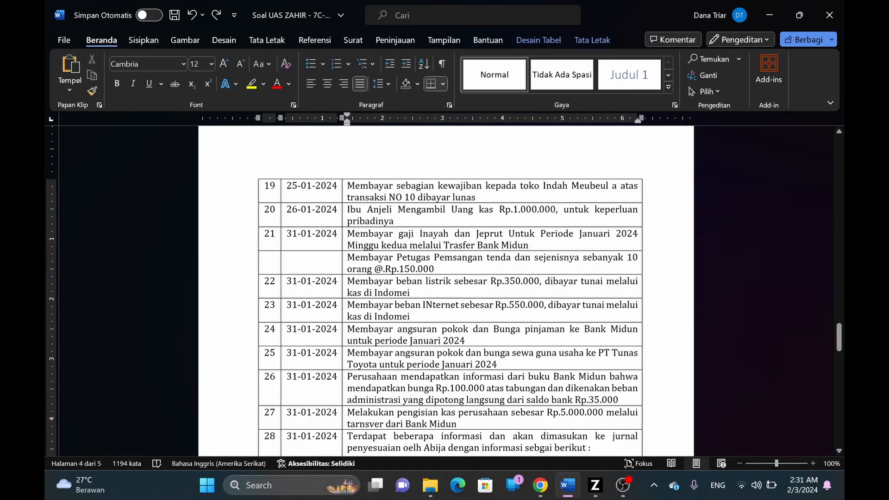
left_click_drag(347, 281, 453, 283)
key("ctrl+c")
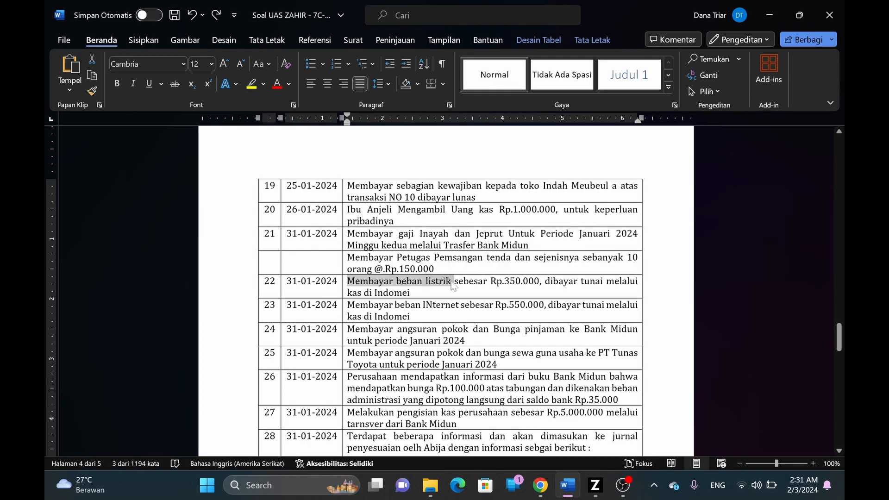
key("alt+Tab")
key("Tab")
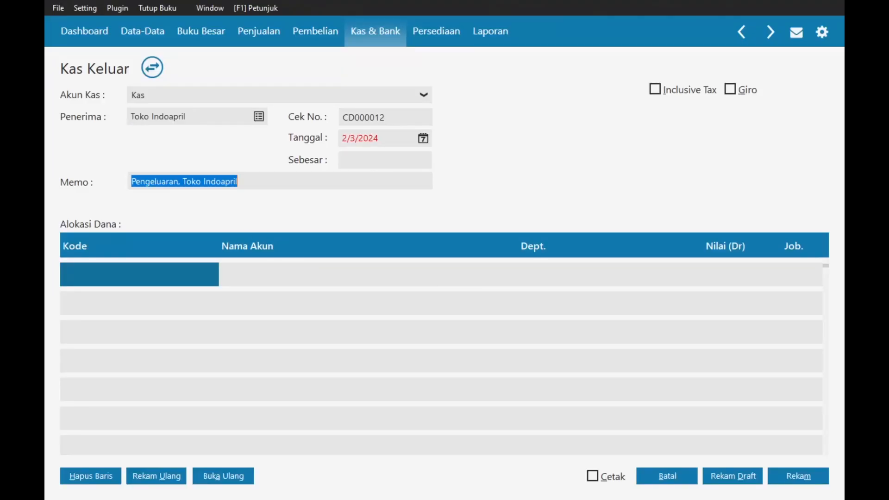
key("ctrl+shift+Left")
key("ctrl+shift+Left")
key("ctrl+v")
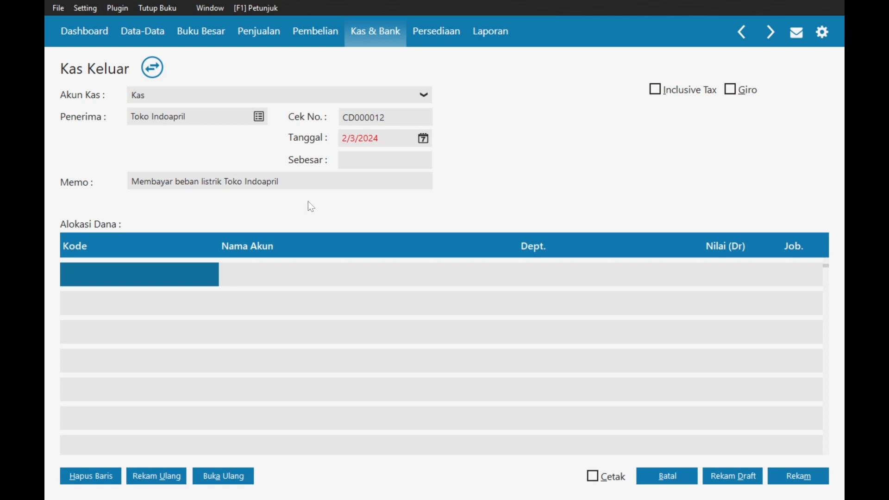
type("di")
left_click(423, 139)
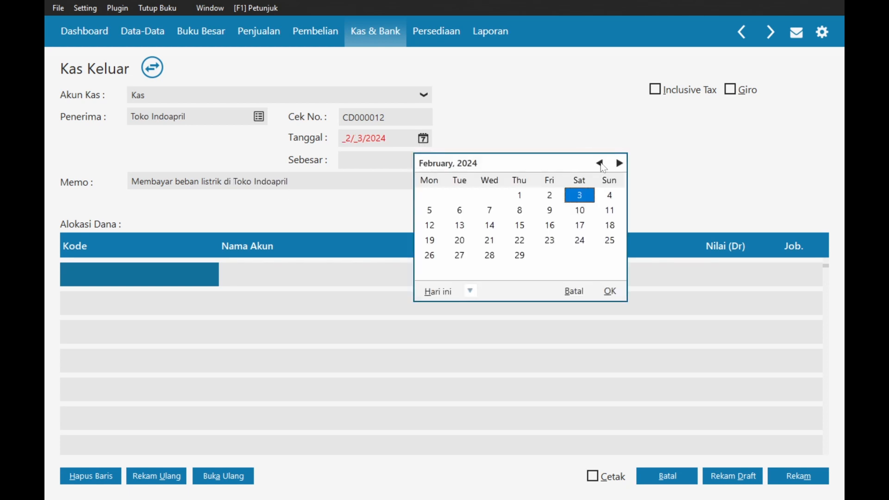
left_click(599, 163)
left_click(489, 254)
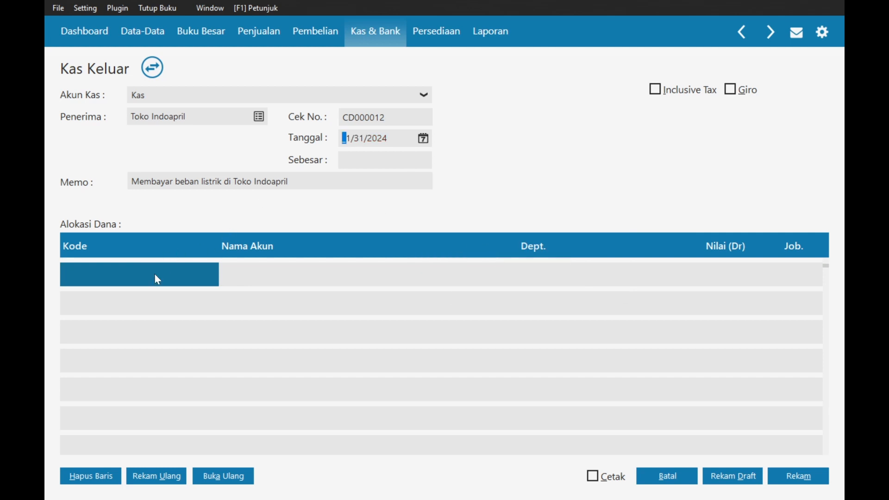
- Choose Beban Listrik as the allocation account
double_click(155, 273)
type("d")
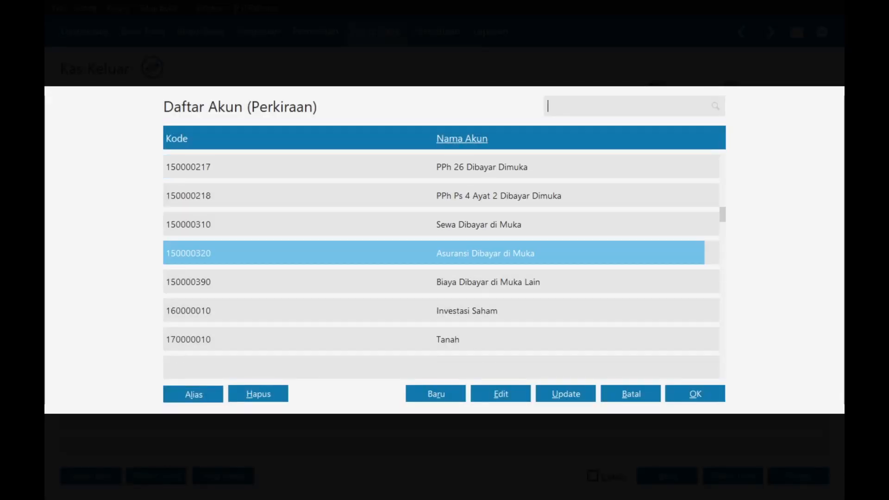
type("beban")
left_click(400, 291)
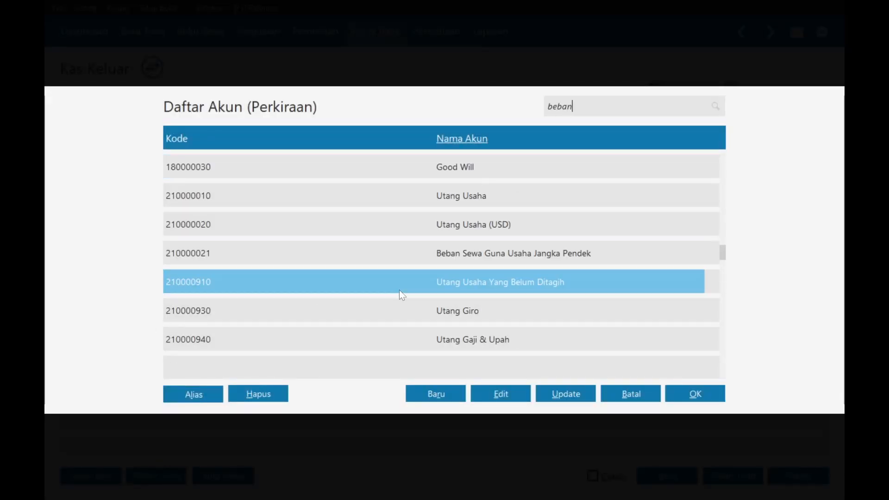
key("Down")
key("Down")
key("Down")
key("Down")
key("Down")
key("Down")
key("Down")
key("Down")
key("Down")
key("Down")
key("Down")
key("Down")
key("Down")
key("Down")
key("Down")
key("Down")
key("Down")
key("Down")
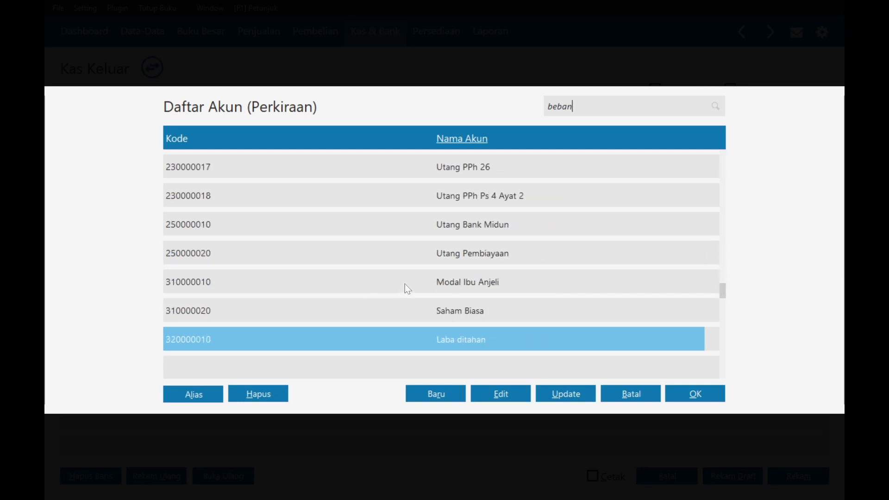
key("Down")
key("Down")
key("Down")
key("Down")
key("Down")
key("Down")
key("Down")
key("Down")
key("Down")
key("Down")
key("Down")
key("Down")
key("Down")
key("Down")
key("Down")
key("Down")
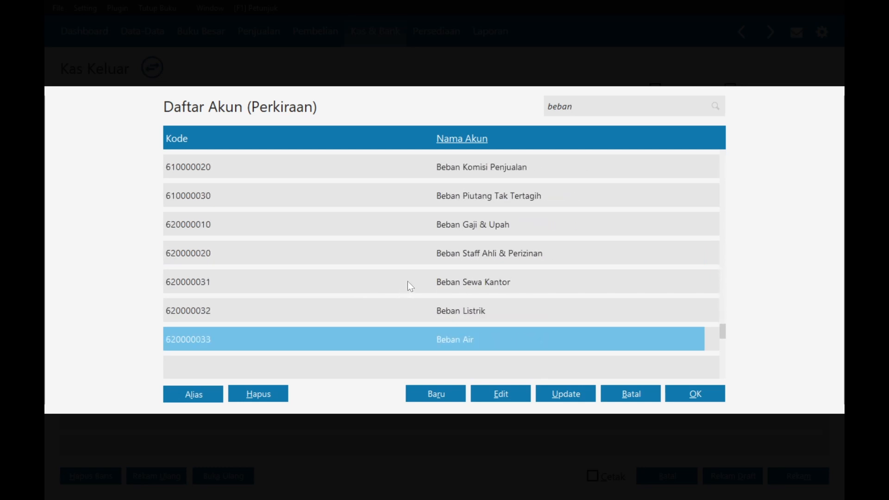
key("Down")
key("Down")
key("Down")
key("Down")
key("Down")
double_click(494, 175)
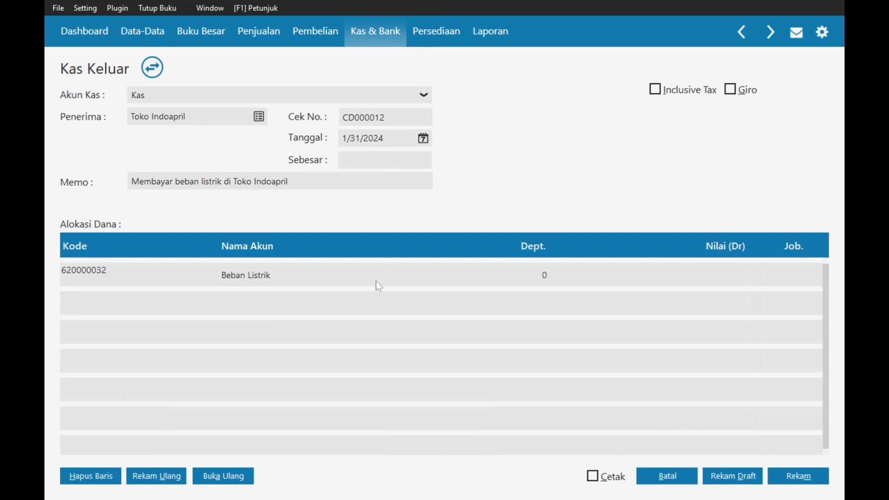
- Enter a 350,000 debit, save the payment as CD000012, and discard the blank form
left_click(730, 283)
type("3")
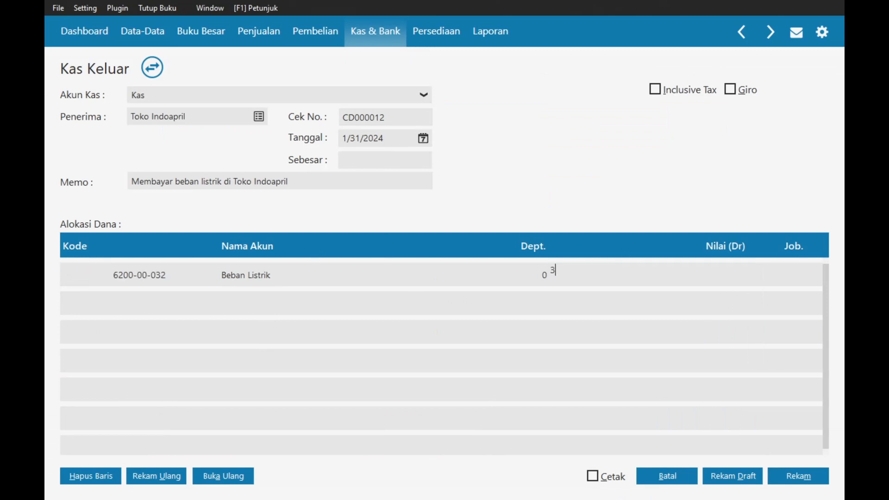
type("50,000")
key("Tab")
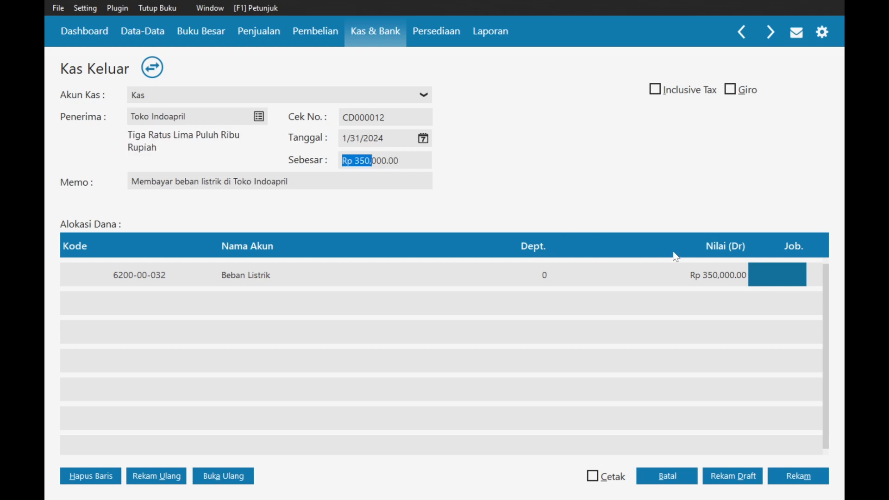
left_click(793, 477)
left_click(657, 479)
- Start CD000013 paid from Kas with Toko Indoapril as the payee
left_click(114, 474)
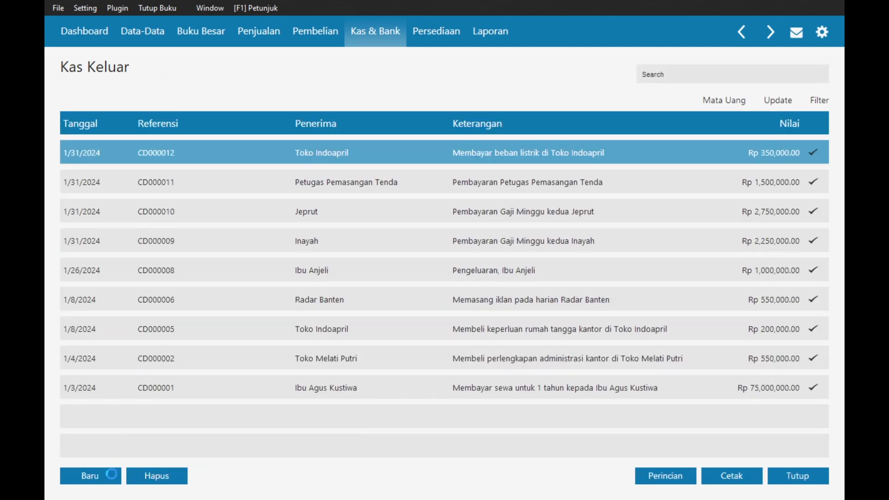
key("alt+Tab")
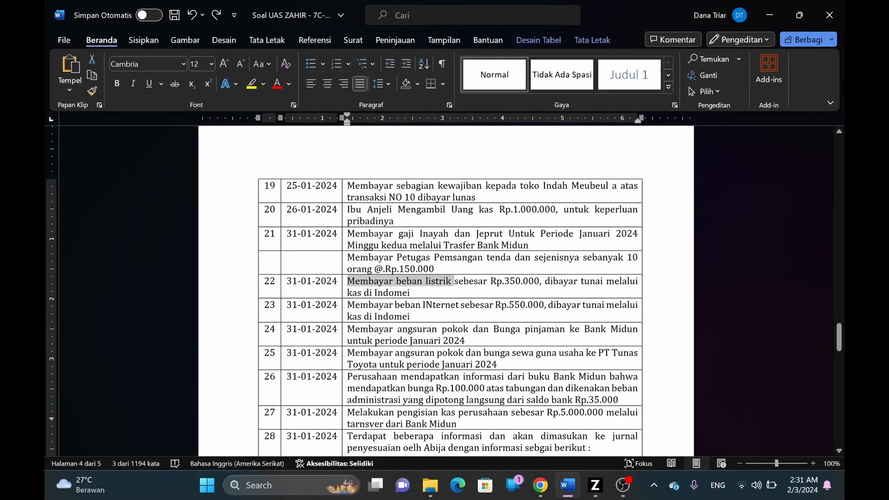
key("alt+Tab")
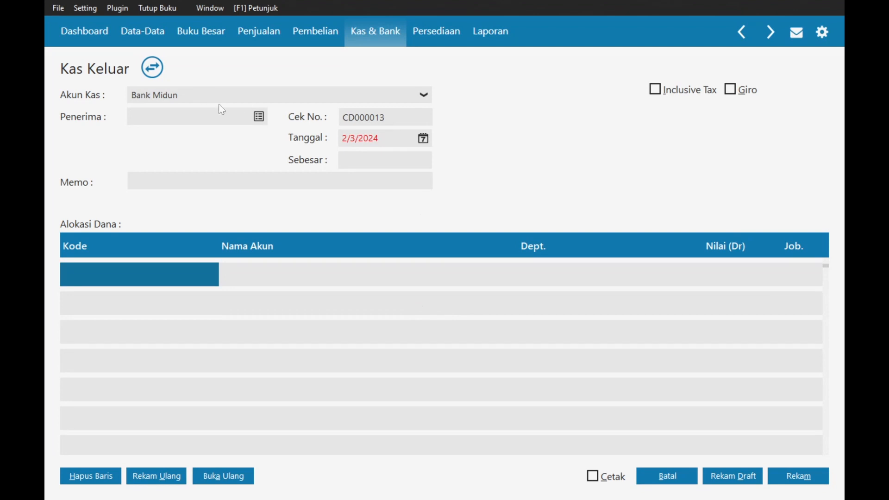
left_click(285, 96)
left_click(180, 134)
scroll(399, 293, "down", 15)
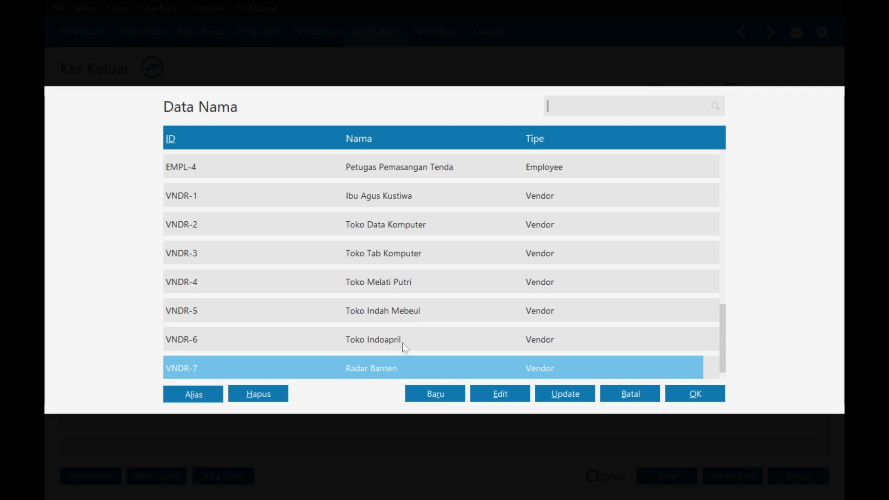
left_click(404, 342)
left_click(673, 394)
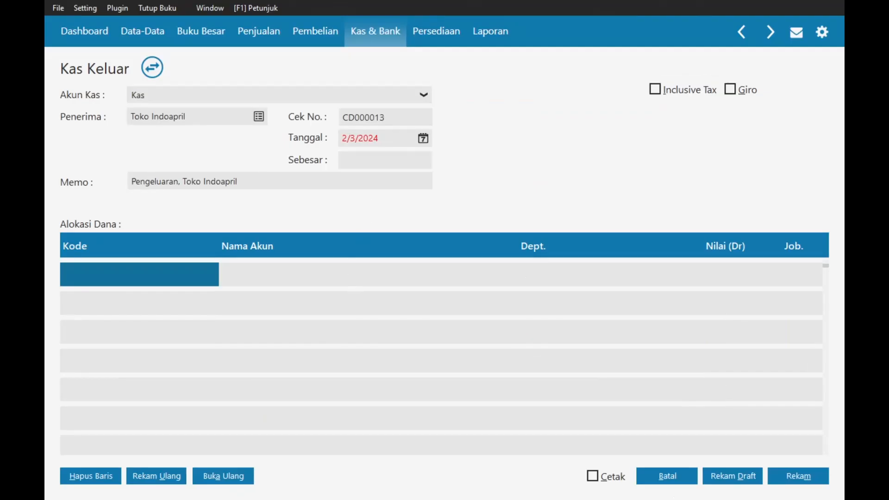
- Date the entry 1/31/2024 and replace the Pengeluaran memo prefix with 'Membayar beban internet di'
left_click(423, 138)
left_click(600, 164)
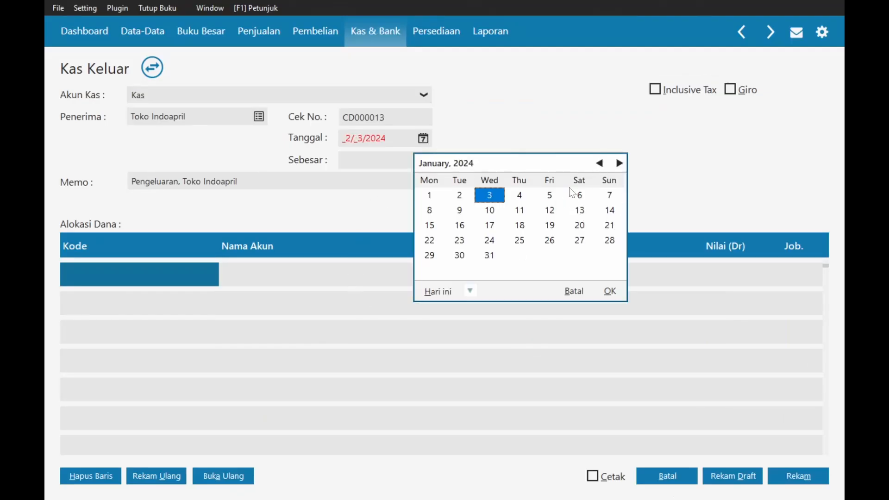
left_click(489, 256)
left_click(609, 291)
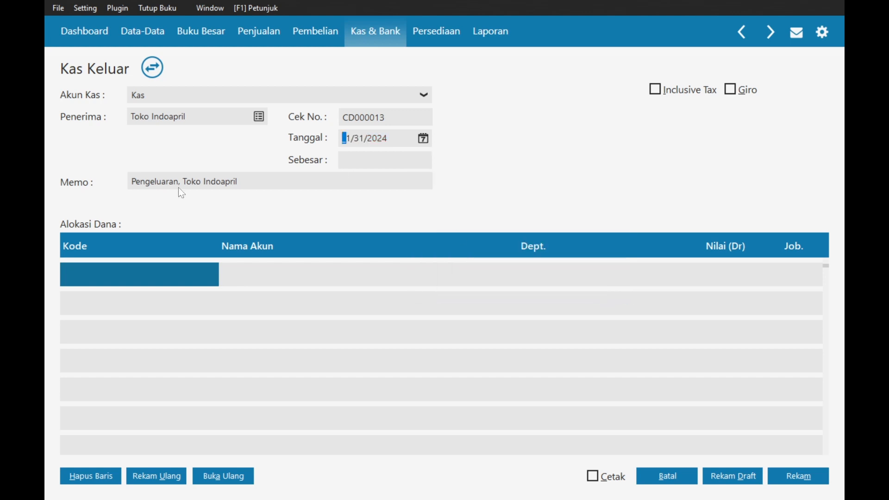
double_click(157, 182)
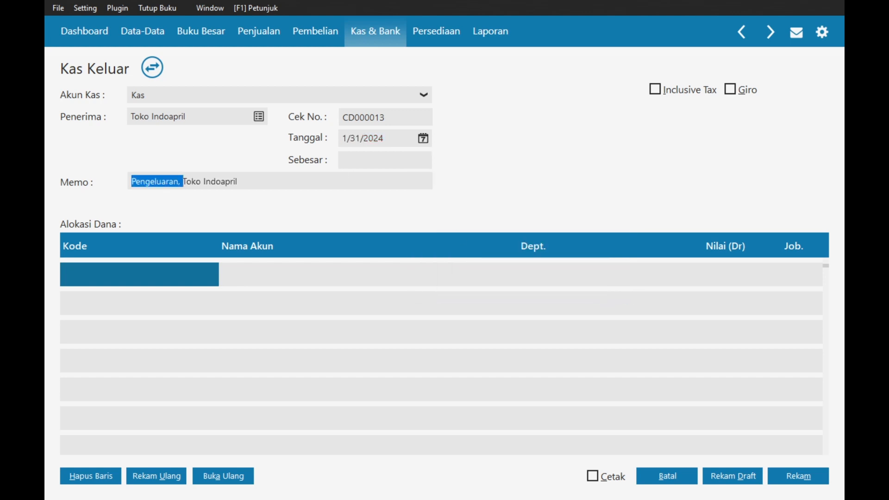
type("Membayar beban listrik")
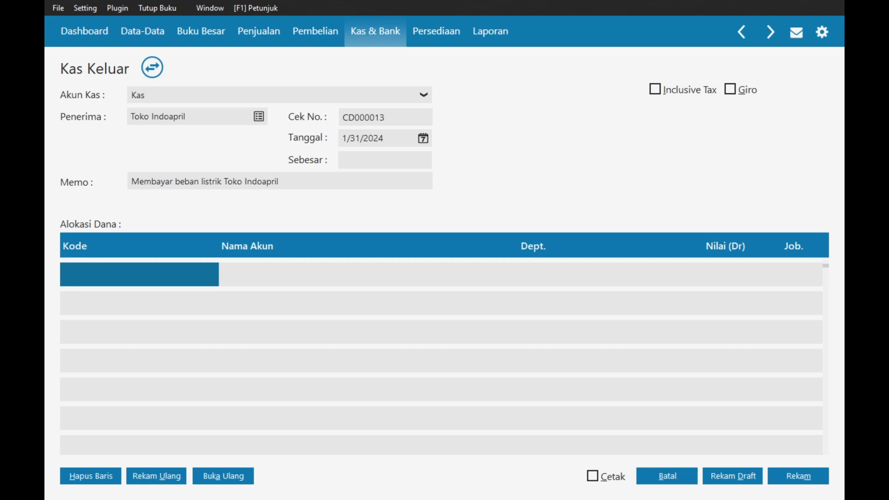
key("BackSpace")
key("BackSpace")
key("BackSpace")
key("BackSpace")
key("BackSpace")
key("BackSpace")
key("BackSpace")
key("BackSpace")
type("internet di")
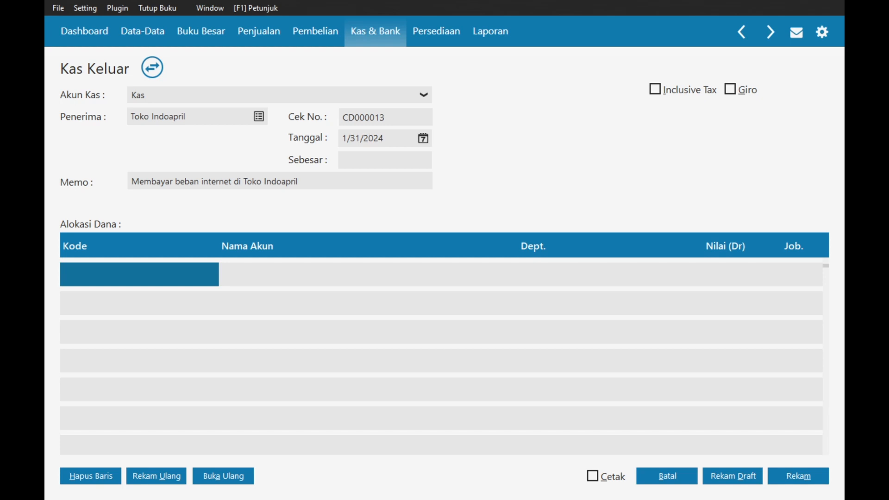
- Search for 'beban in' and put Beban Internet on the first allocation row
double_click(139, 275)
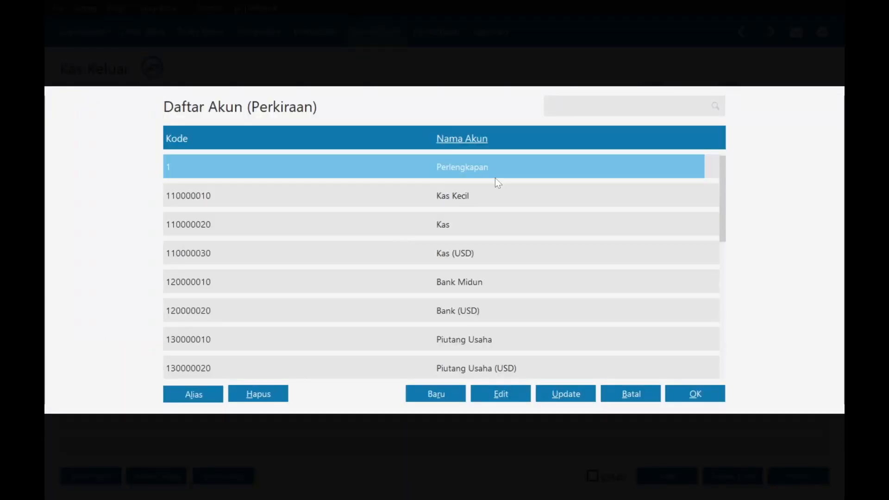
type("u")
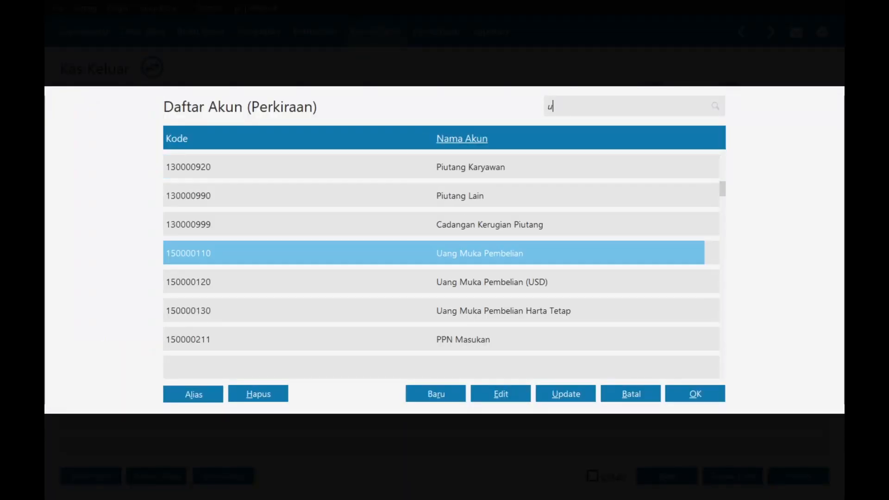
key("BackSpace")
type("inter")
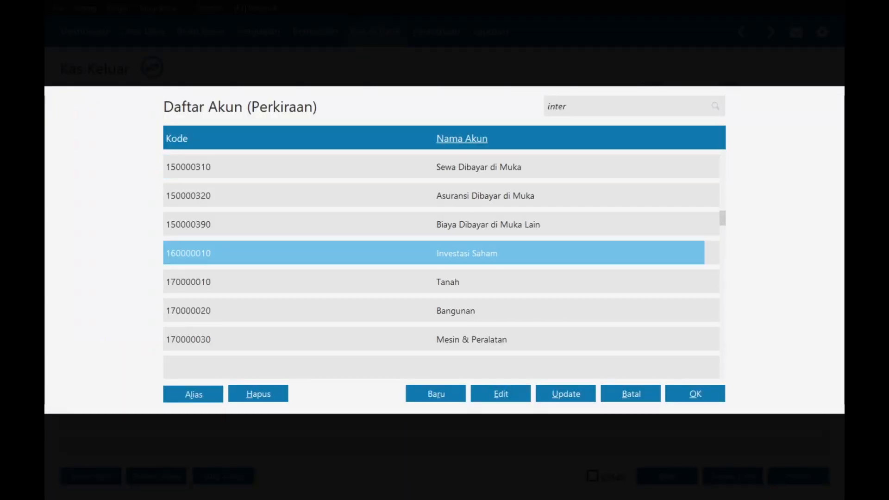
type("n")
key("BackSpace")
key("BackSpace")
key("BackSpace")
key("BackSpace")
key("BackSpace")
key("BackSpace")
type("beban in")
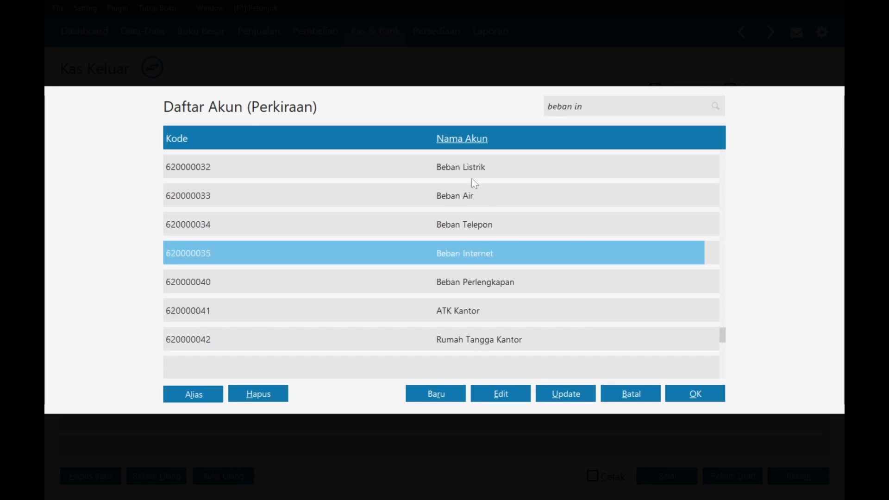
key("Return")
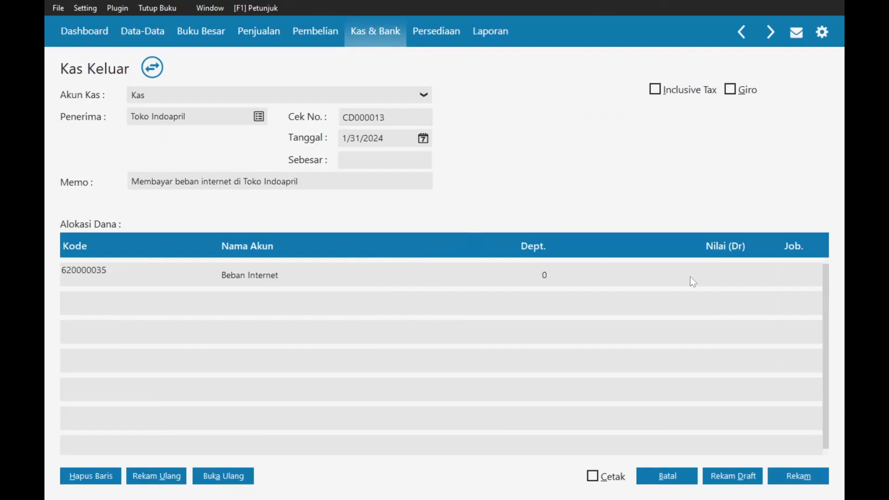
- Enter a 550,000 debit for Beban Internet after checking the amount in the assignment
left_click(690, 277)
key("alt+Tab")
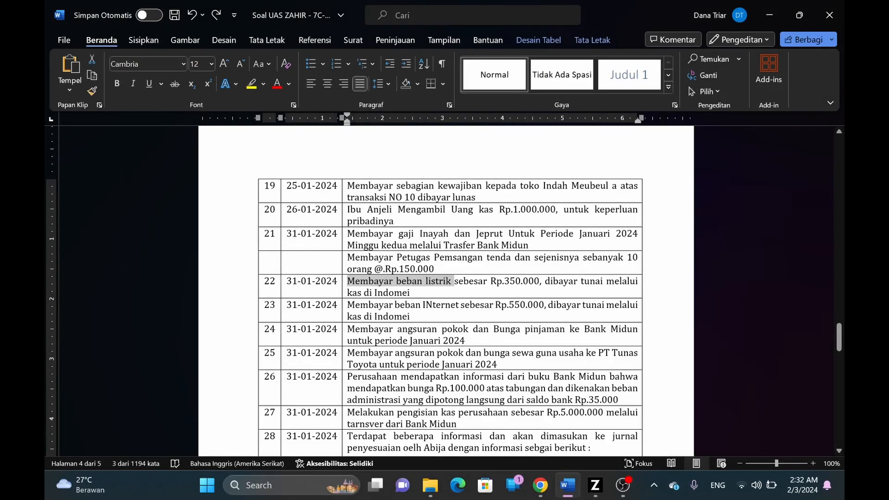
key("alt+Tab")
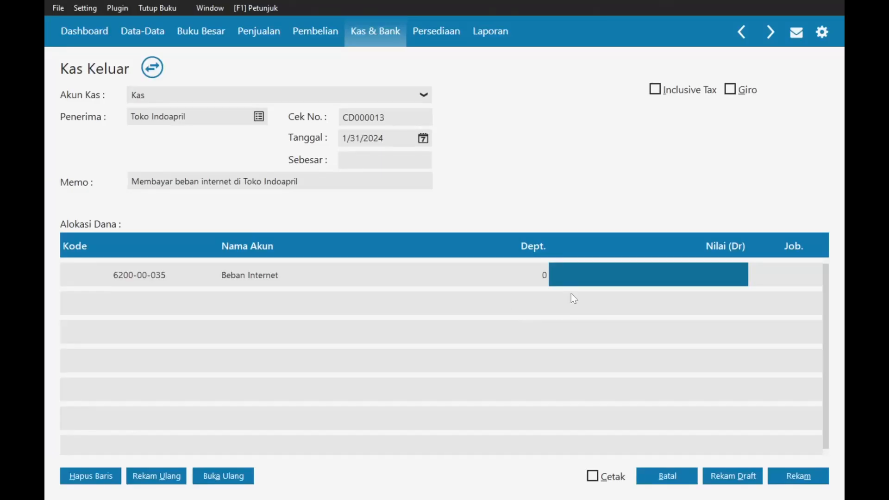
type("55")
type("0,000")
key("Tab")
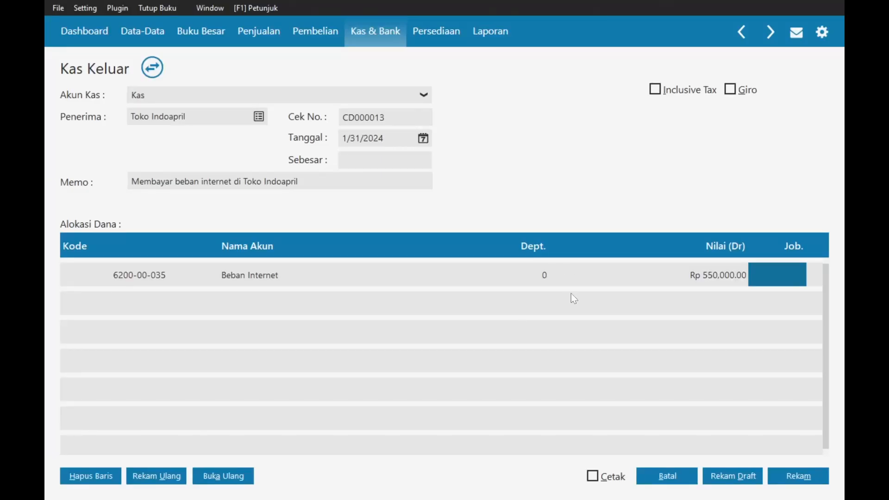
key("alt+Tab")
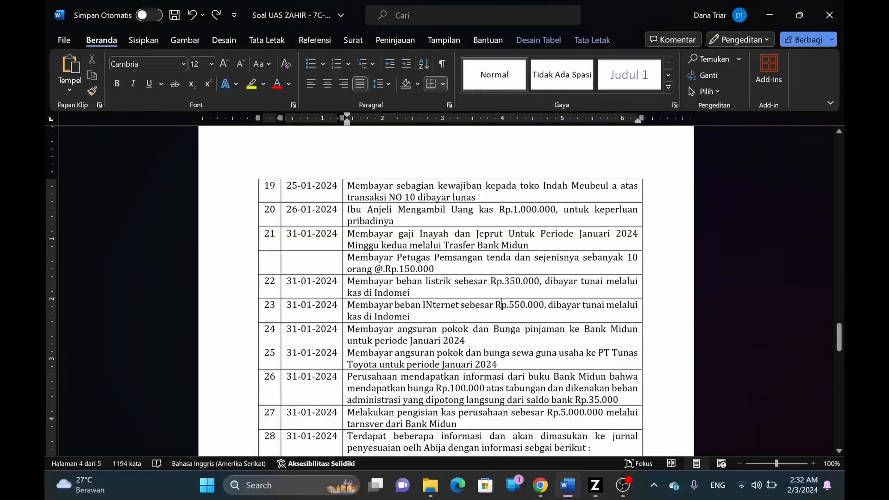
key("alt+Tab")
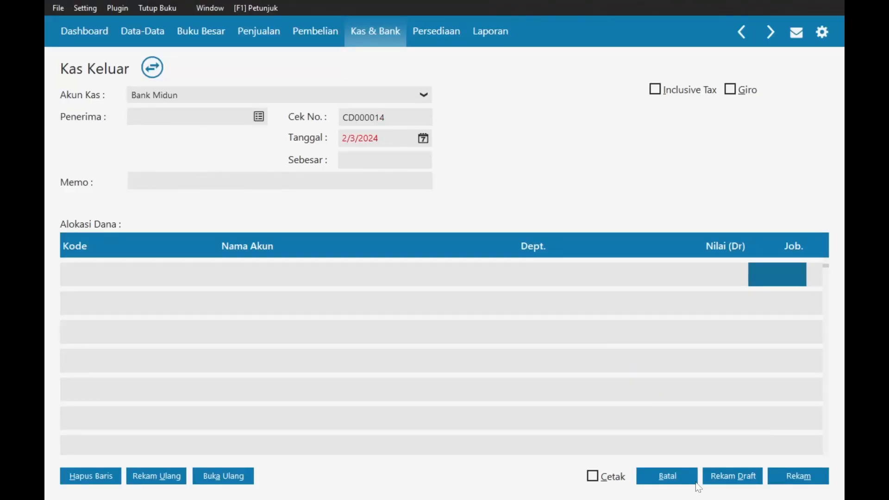
- Close the blank new payment form and scroll through the assignment document
left_click(686, 478)
key("alt+Tab")
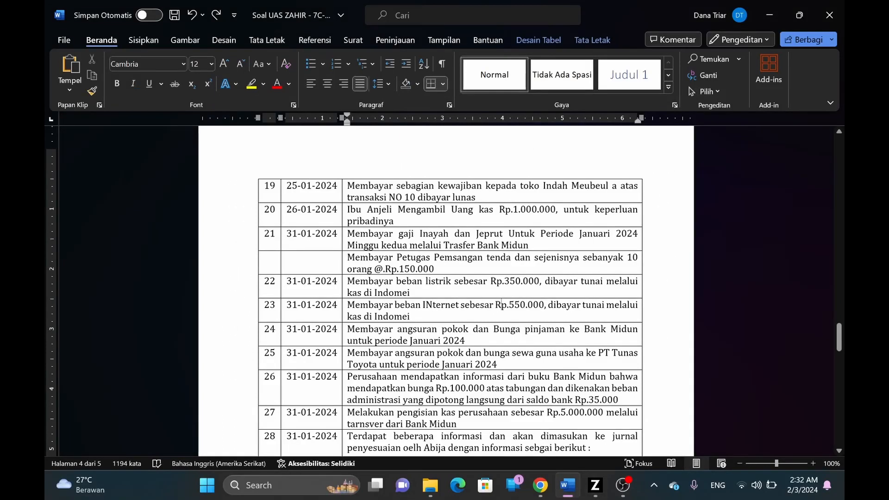
scroll(444, 287, "down", 2)
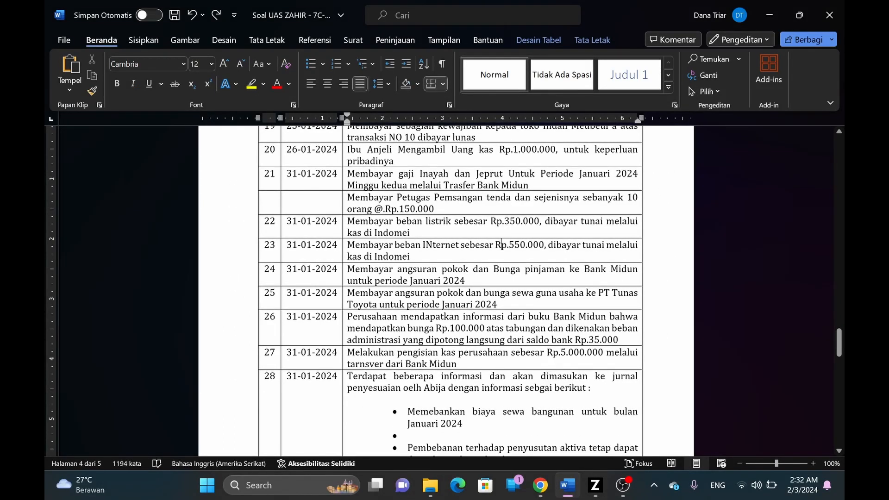
key("alt+Tab")
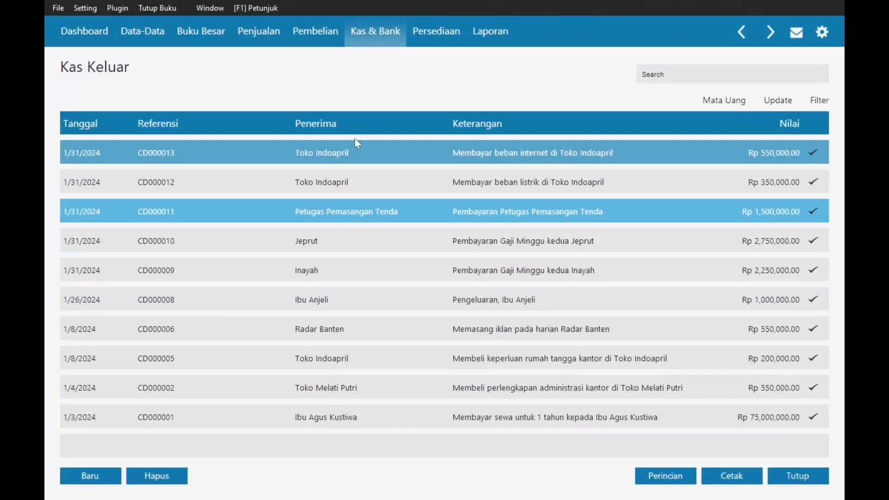
- Start a new general journal from Buku Besar dated 31 January 2024
left_click(201, 38)
left_click(290, 242)
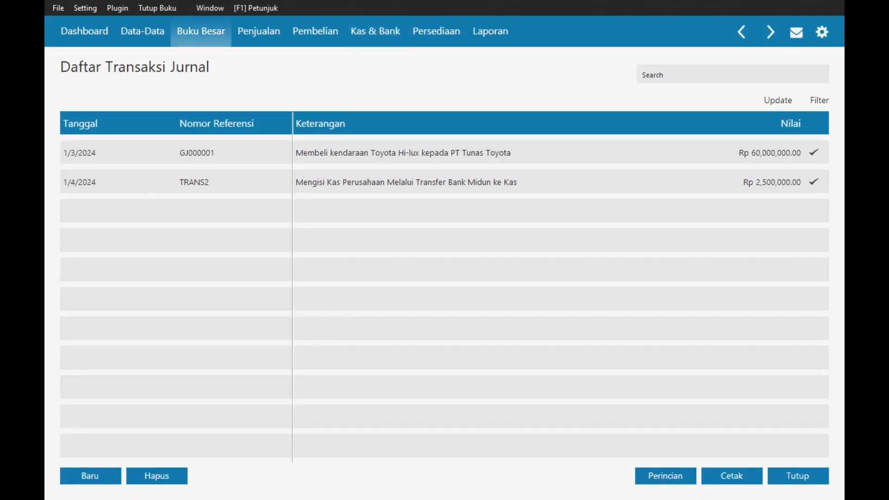
left_click(97, 474)
left_click(214, 118)
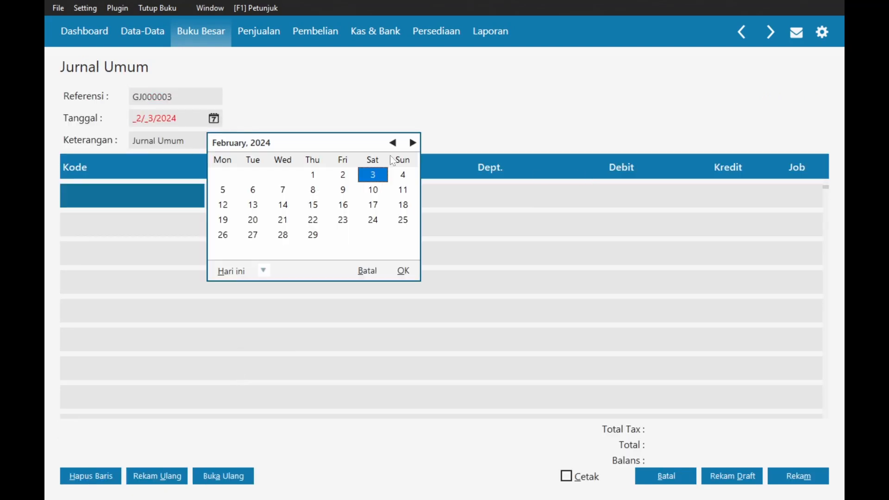
left_click(393, 142)
left_click(283, 235)
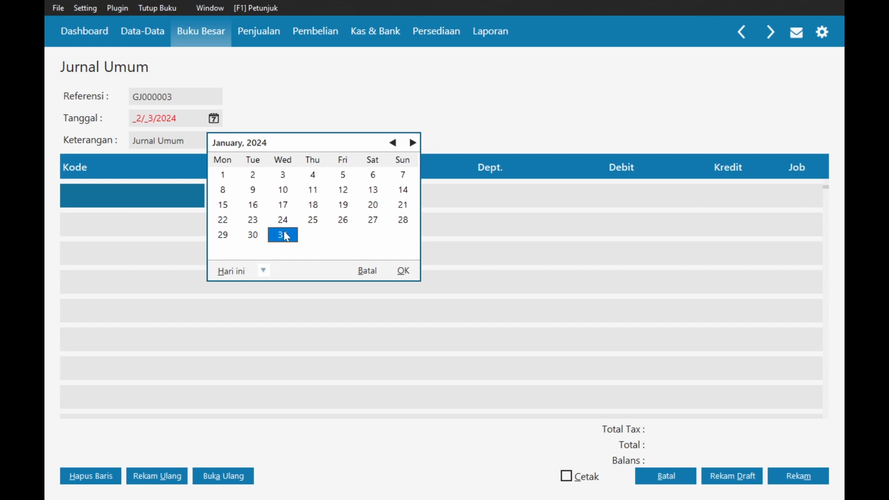
left_click(284, 235)
- Paste transaction 24's loan instalment description into the journal's Keterangan
key("alt+Tab")
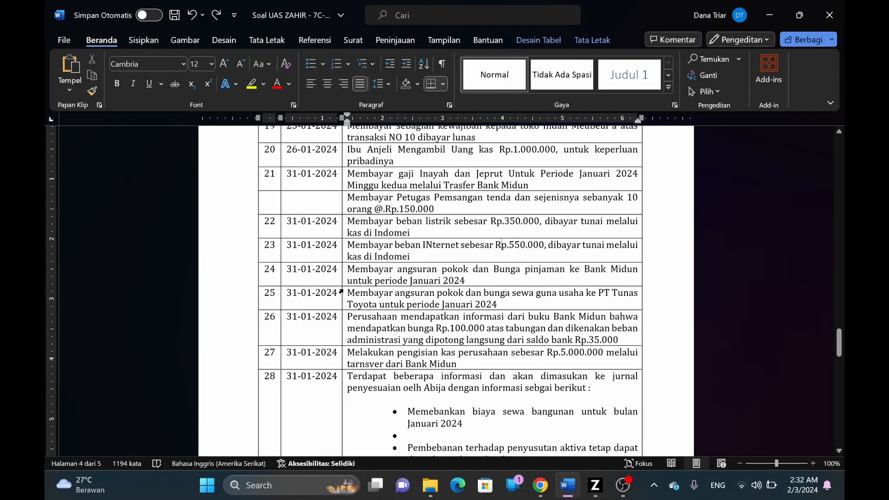
left_click(347, 293)
left_click_drag(347, 269, 465, 281)
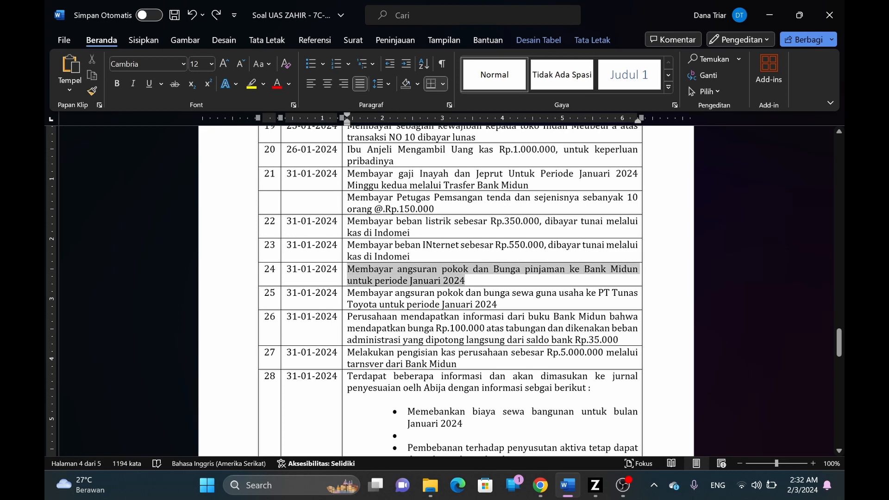
key("alt+Tab")
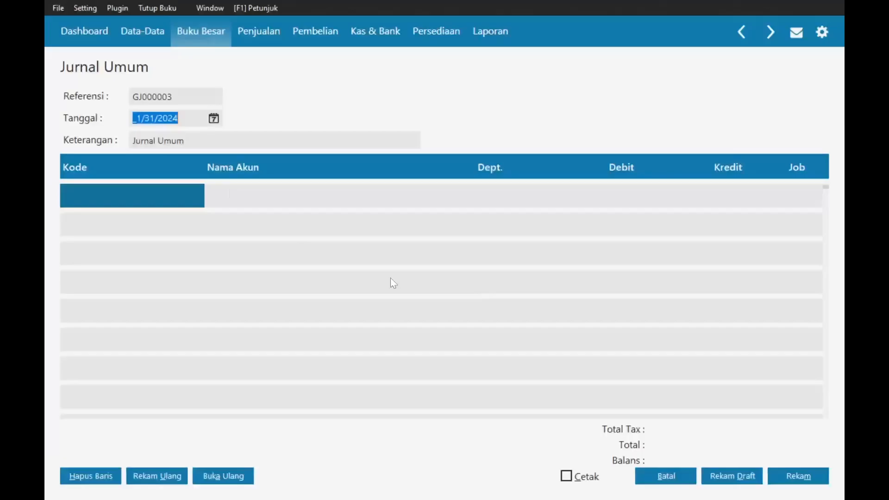
left_click_drag(133, 141, 193, 154)
type("Membayar angsuran pokok dan Bunga pinjaman ke Bank Midun")
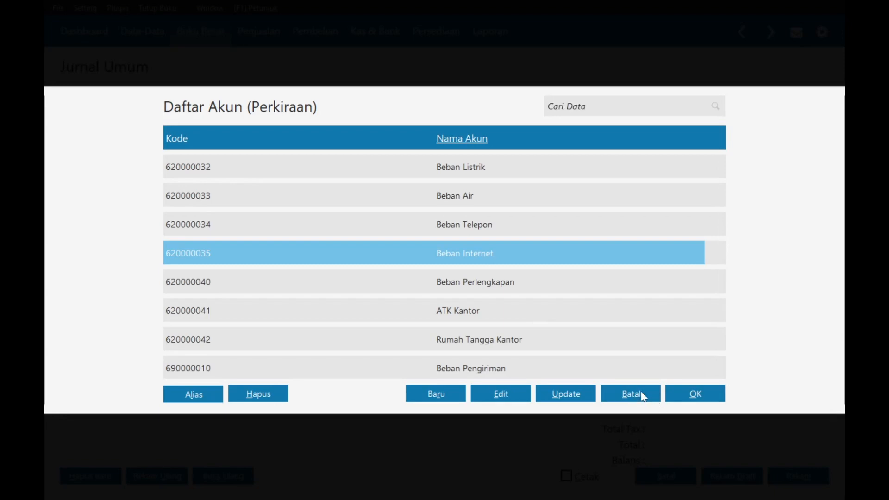
- Put Bank Midun on the first journal line and select its debit cell
left_click(631, 391)
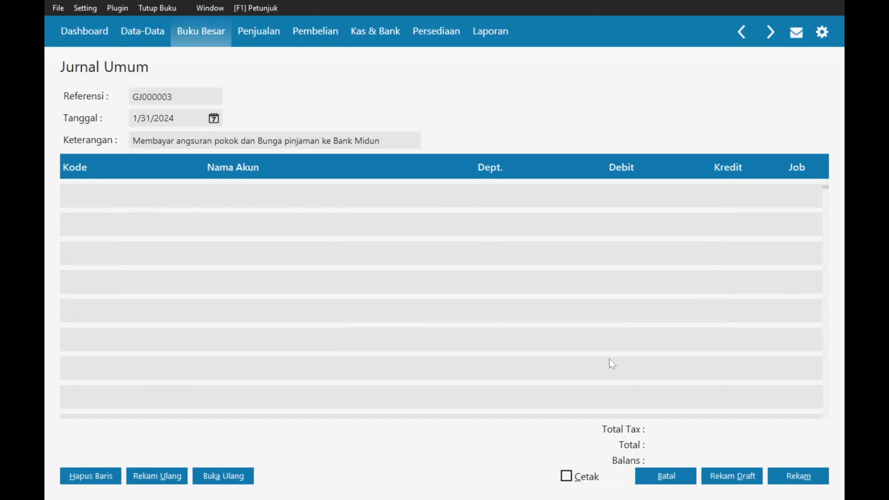
key("alt+Tab")
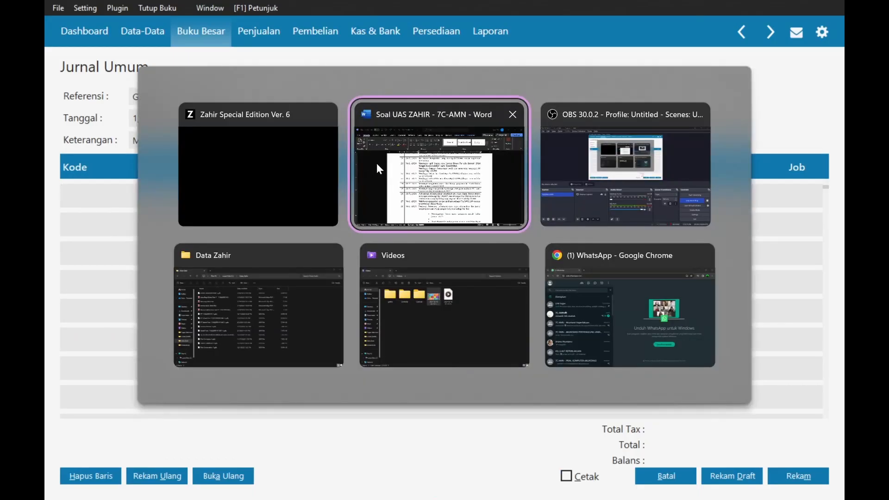
key("alt+Tab")
left_click(839, 357)
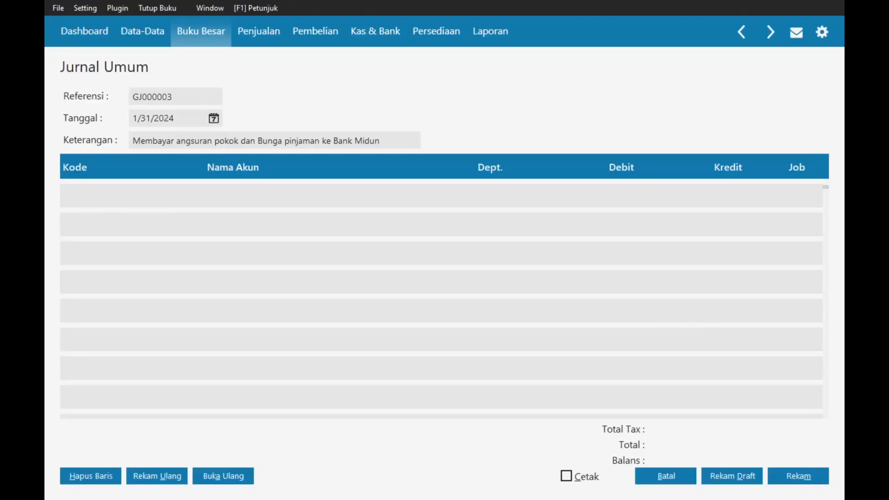
double_click(132, 195)
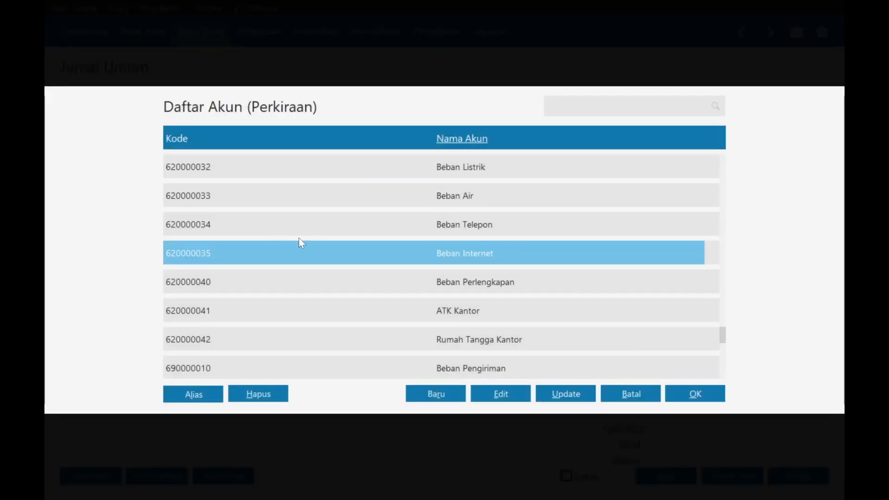
type("ban")
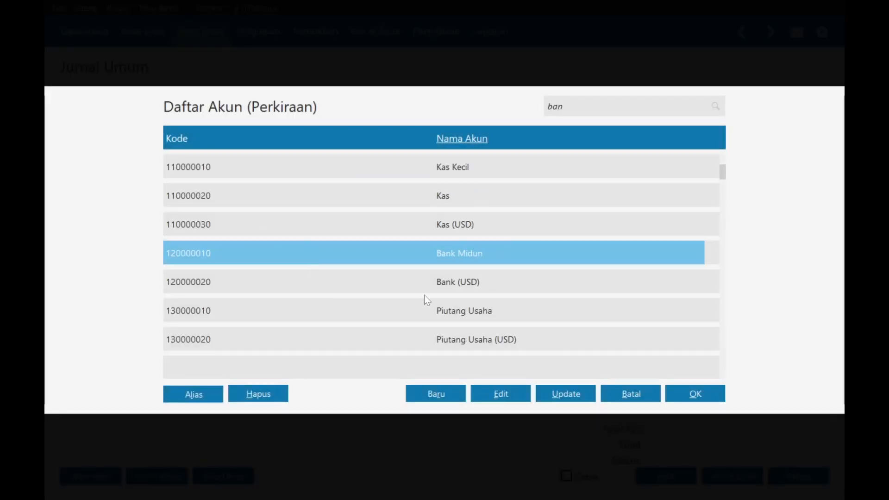
double_click(541, 249)
left_click(533, 196)
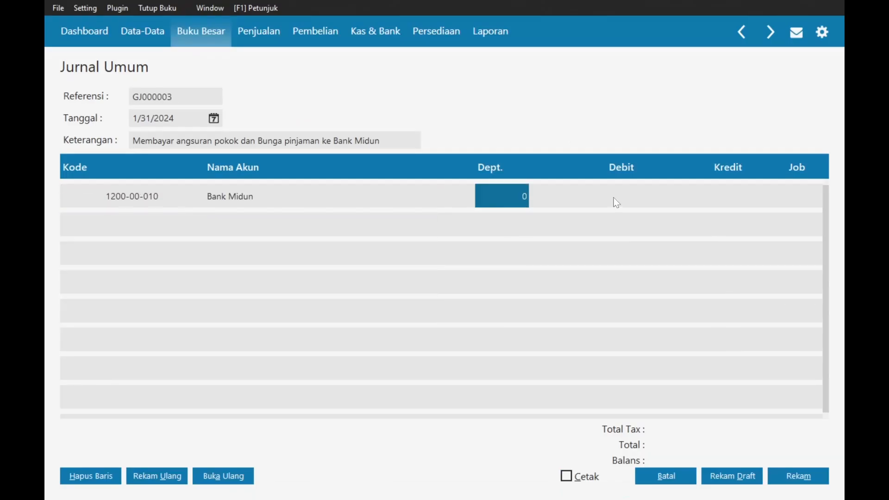
left_click(614, 198)
- Switch to the assignment document and scroll up
key("alt+Tab")
key("alt+Tab")
key("alt+Tab")
key("alt+Tab")
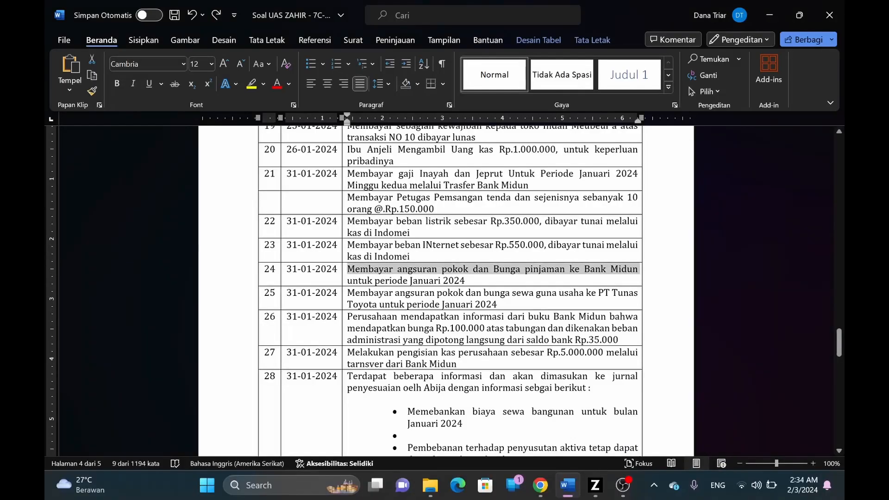
scroll(608, 199, "up", 4)
scroll(450, 291, "up", 12)
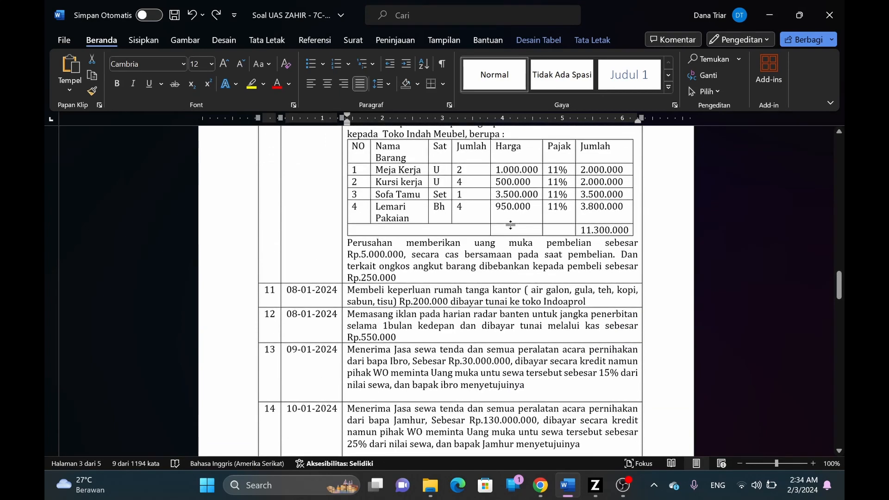
- Scroll the Word document up to the transactions table, then return to the Zahir journal
scroll(446, 291, "up", 12)
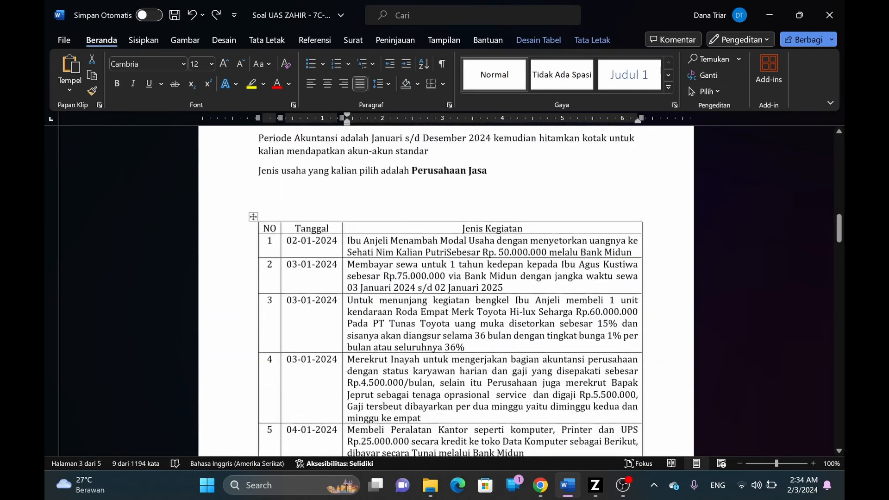
scroll(446, 291, "up", 10)
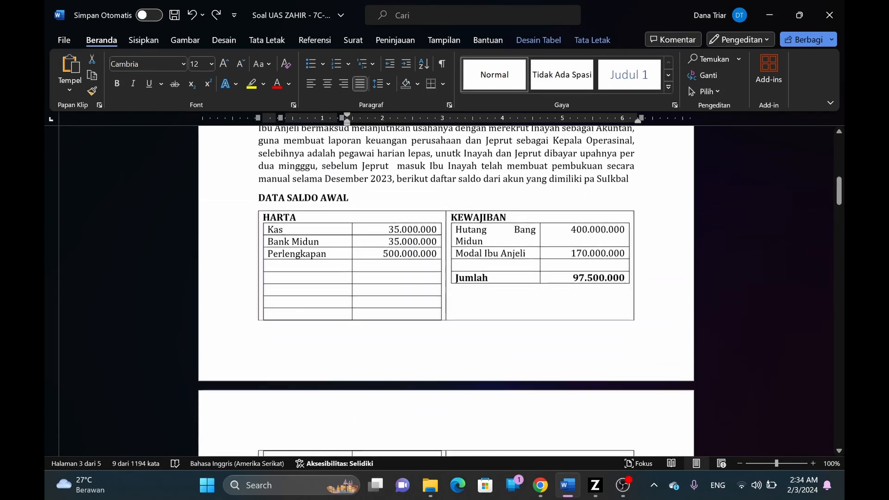
left_click_drag(841, 203, 839, 317)
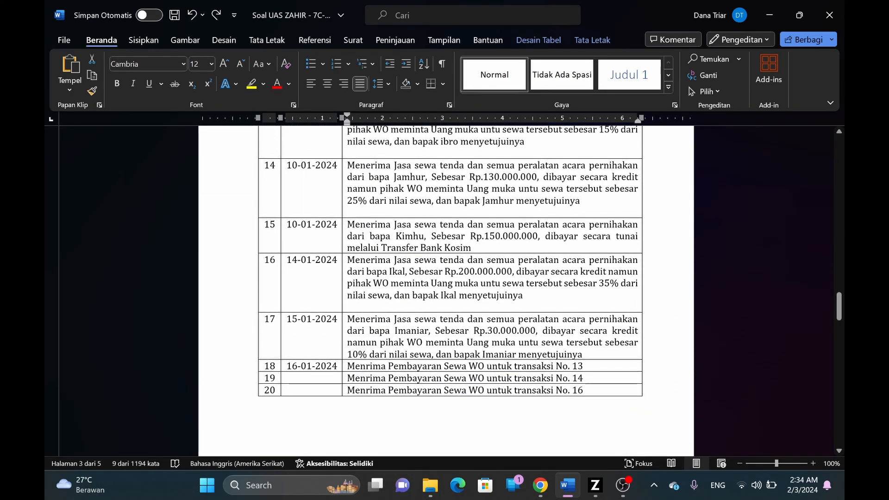
key("alt+Tab")
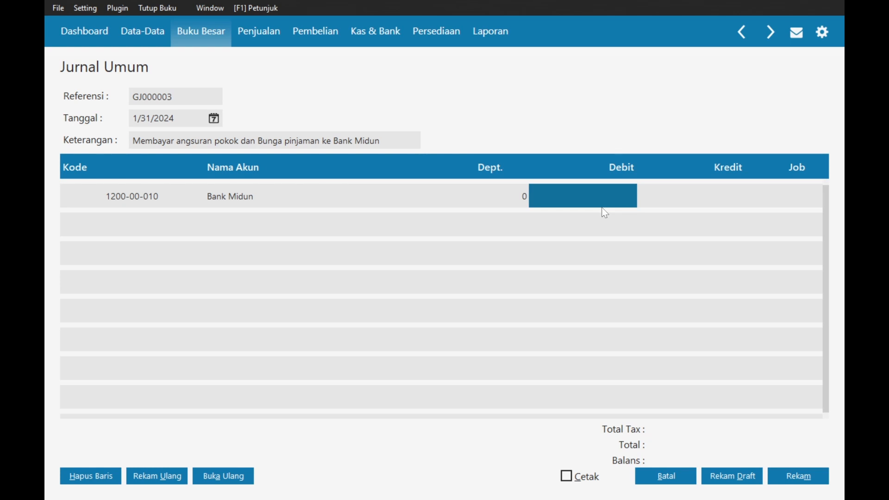
- Debit 16,666,667 on the Bank Midun line and move to a second journal line
type("16")
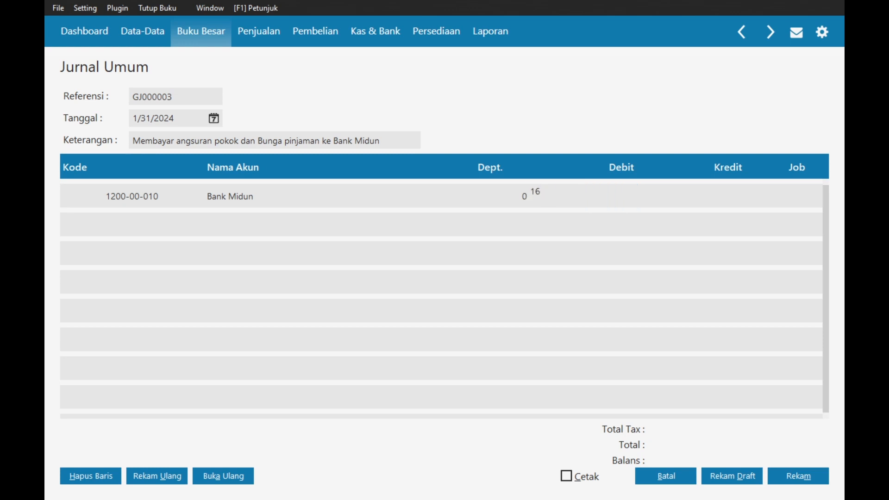
type("66666")
key("Tab")
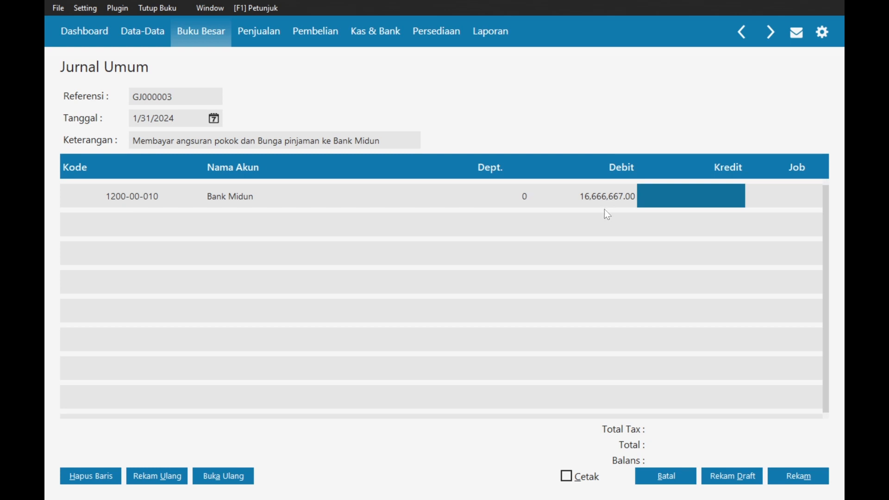
key("Tab")
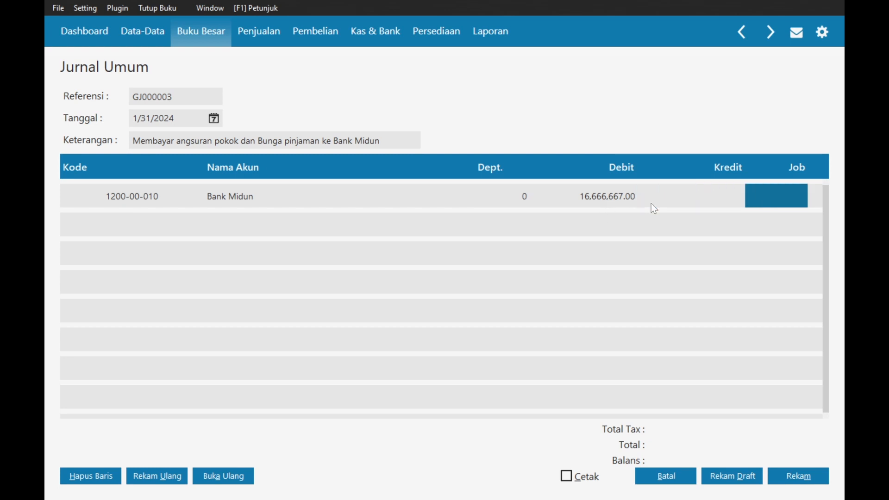
key("Tab")
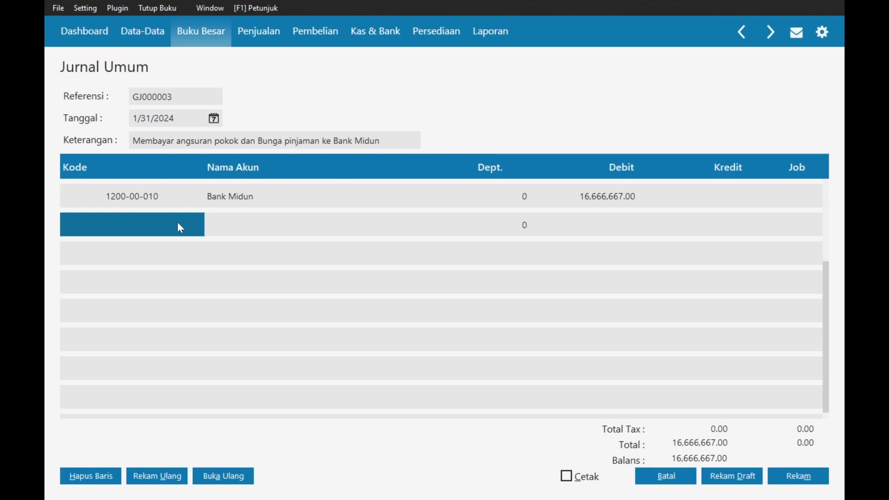
- Search 'beban' in the second line's account list and browse the expense accounts for a lease expense
left_click(142, 224)
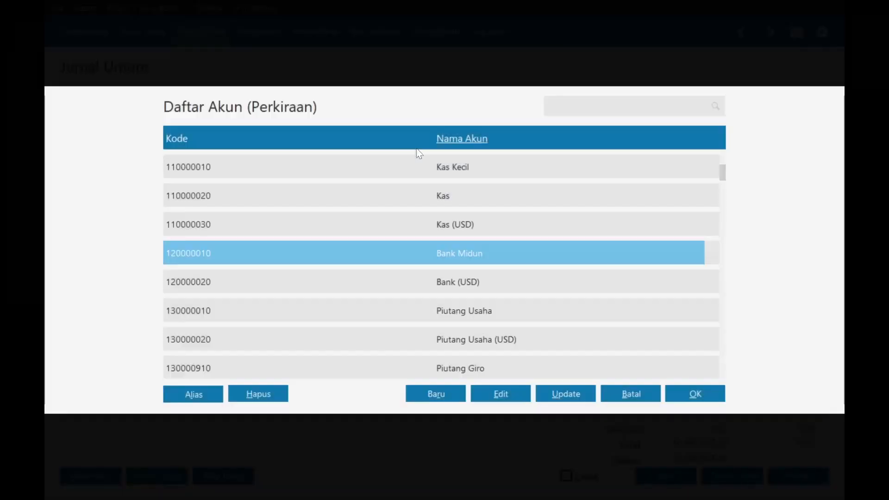
type("beban")
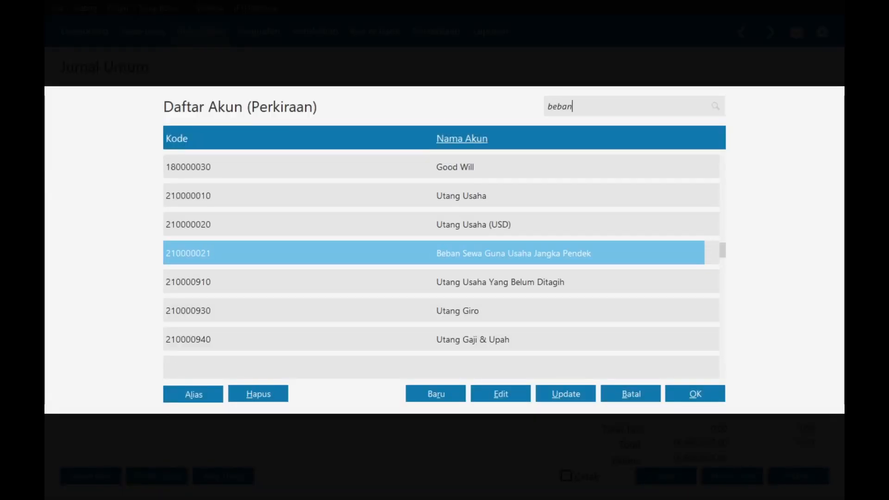
key("Down")
key("Down")
key("Down")
key("Down")
key("Down")
key("Down")
key("Down")
key("Down")
key("Down")
key("Down")
key("Down")
key("Down")
key("Down")
key("Down")
key("Down")
key("Down")
key("Down")
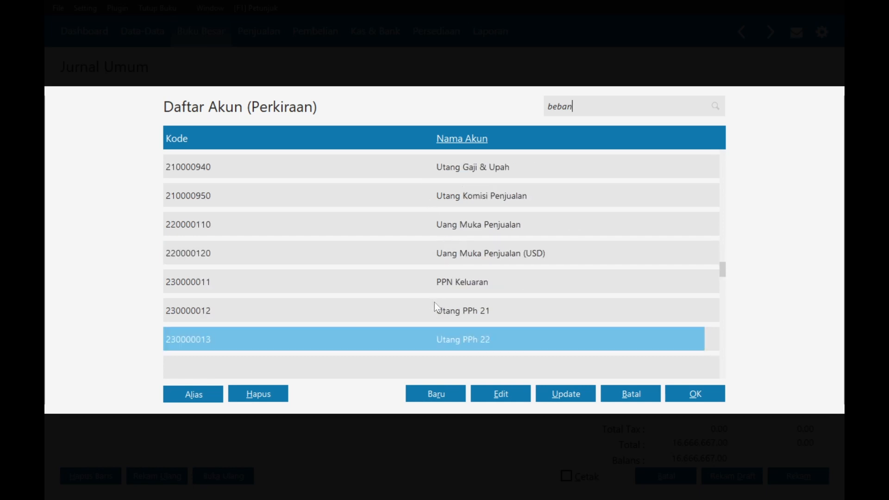
key("Down")
key("Down")
key("Down")
key("Down")
key("Down")
key("Down")
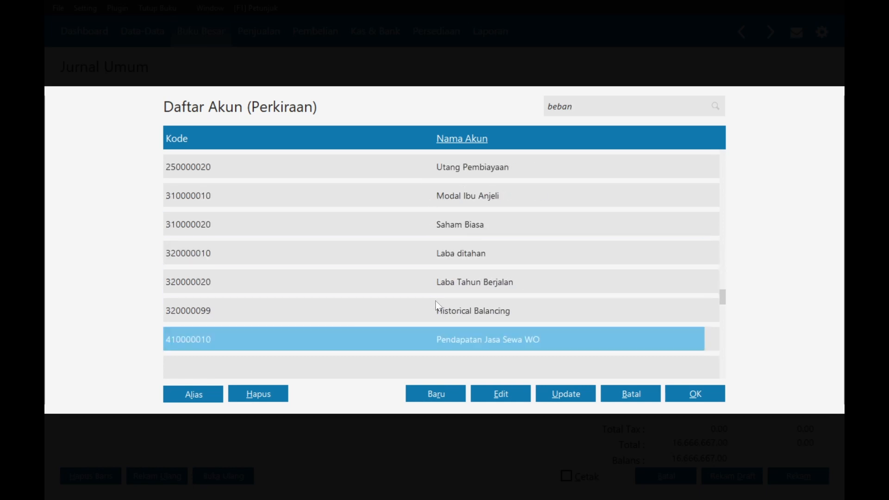
key("Down")
key("Down")
key("Down")
key("Down")
key("Down")
key("Down")
key("Down")
key("Down")
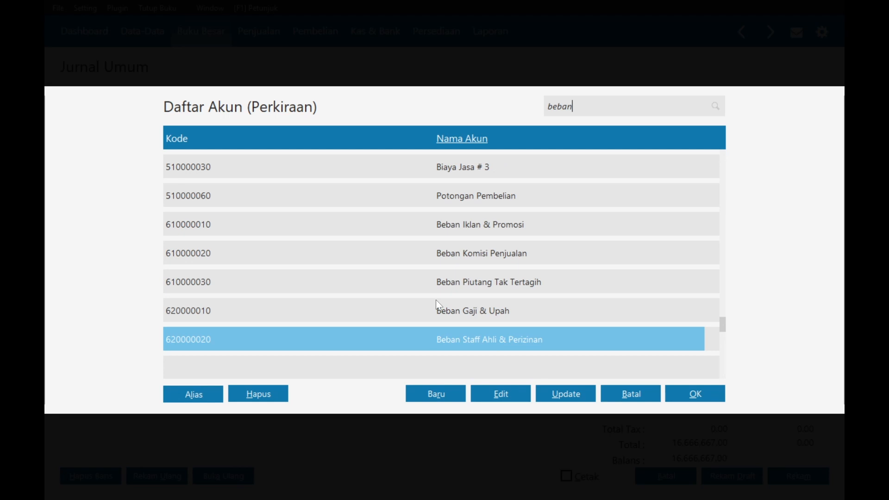
key("Down")
key("Down")
key("Down")
key("Down")
key("Down")
key("Down")
key("Down")
key("Down")
key("Down")
key("Down")
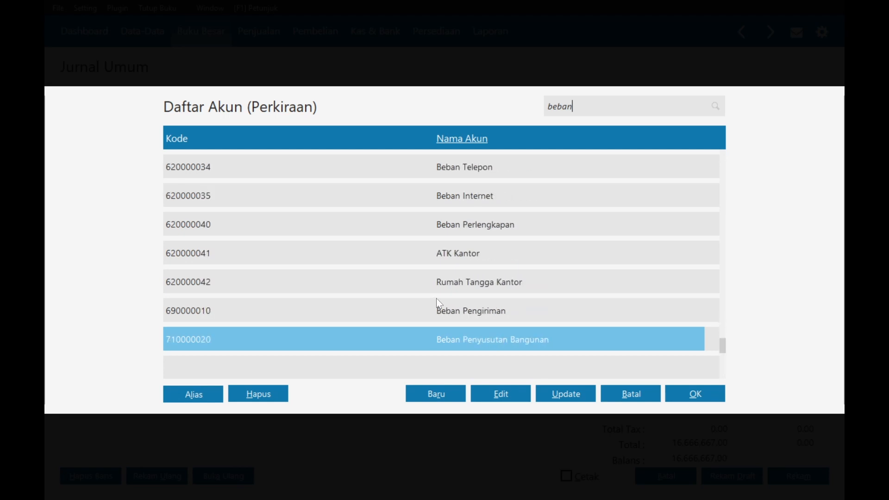
key("Down")
key("Down")
key("Down")
key("Down")
key("Down")
key("Down")
key("Up")
key("Up")
key("Up")
key("Up")
key("Up")
key("Up")
key("Up")
key("Up")
key("Up")
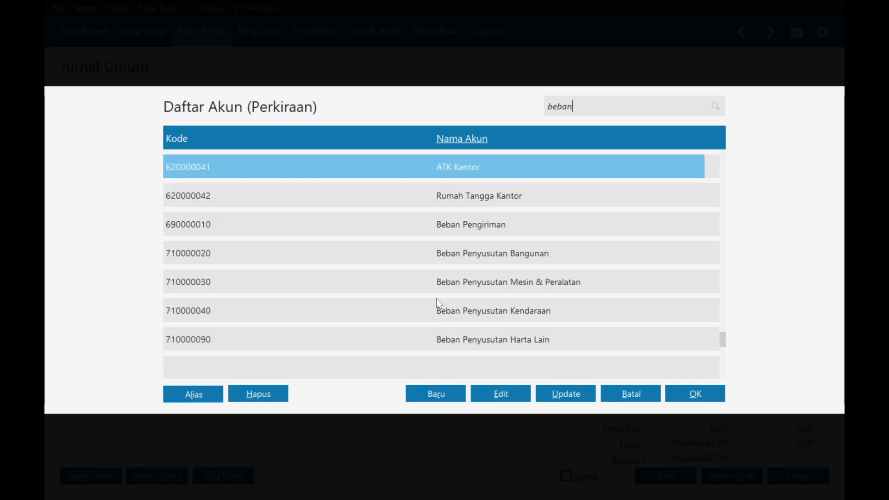
key("Up")
key("Down")
key("Down")
key("Down")
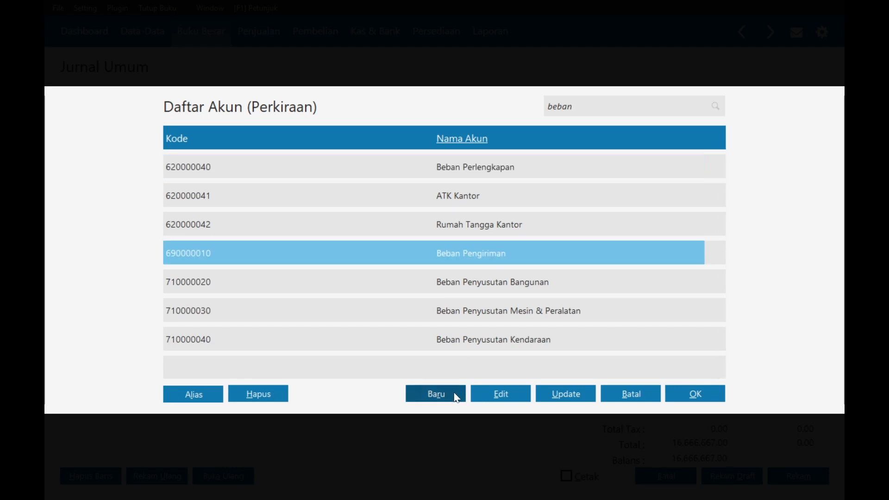
- Start a new account, browse its classification list, then switch to the Word document
left_click(456, 398)
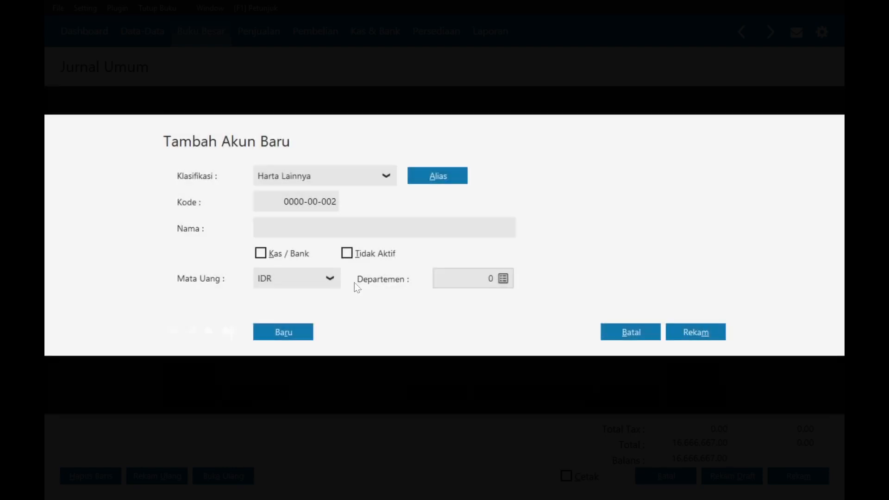
left_click(363, 178)
key("Down")
key("Down")
key("Down")
key("Down")
key("Down")
key("Down")
key("Down")
key("Down")
key("Down")
key("Down")
key("Down")
key("Down")
key("Down")
key("Down")
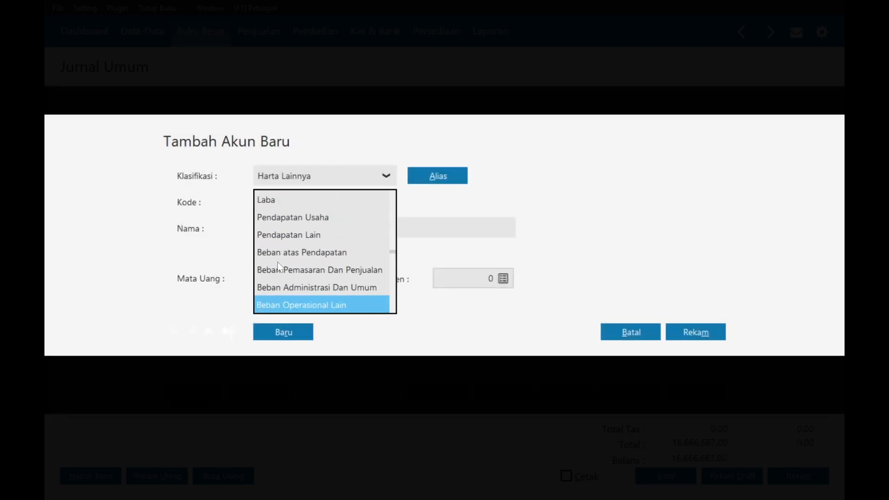
key("Down")
key("Down")
key("Down")
key("Down")
key("Up")
key("Up")
key("Up")
key("Up")
key("Up")
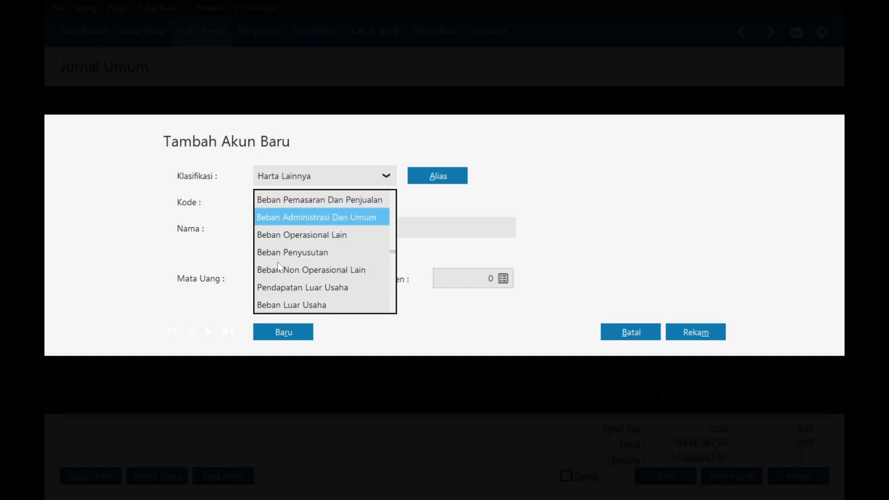
key("Up")
key("Up")
key("Up")
key("Up")
key("Up")
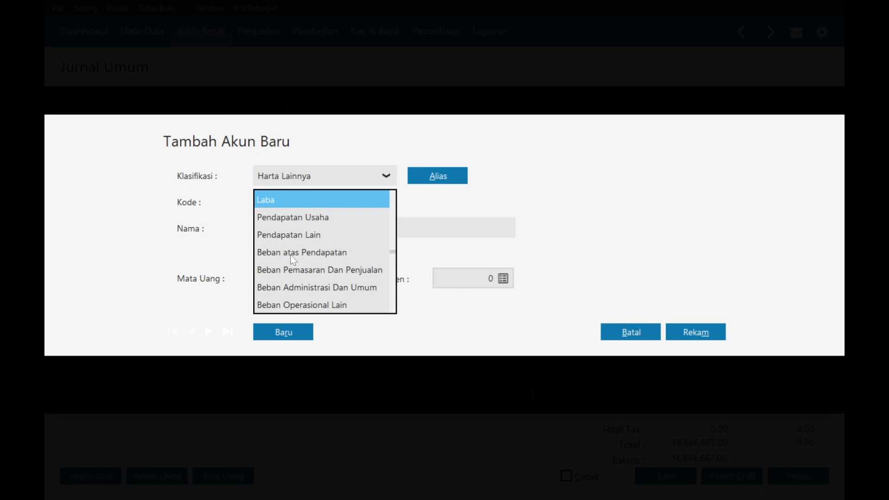
key("Up")
key("Up")
key("Up")
key("Up")
key("Up")
key("Down")
key("Down")
key("Down")
key("Down")
key("Down")
key("Down")
key("Down")
key("Down")
key("Down")
key("Down")
key("Down")
key("Down")
key("Down")
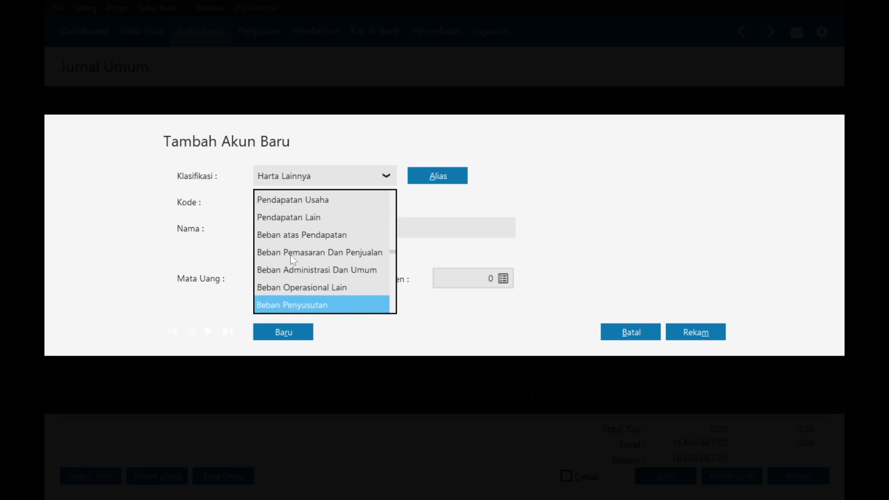
key("alt+Tab")
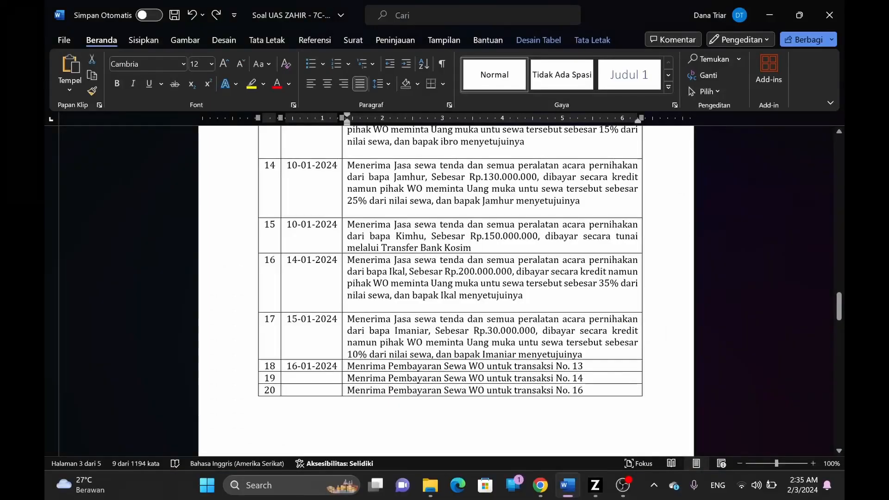
- Return from Word to the Zahir general journal form
key("alt+Tab")
key("alt+Tab")
key("alt+Tab")
left_click(831, 353)
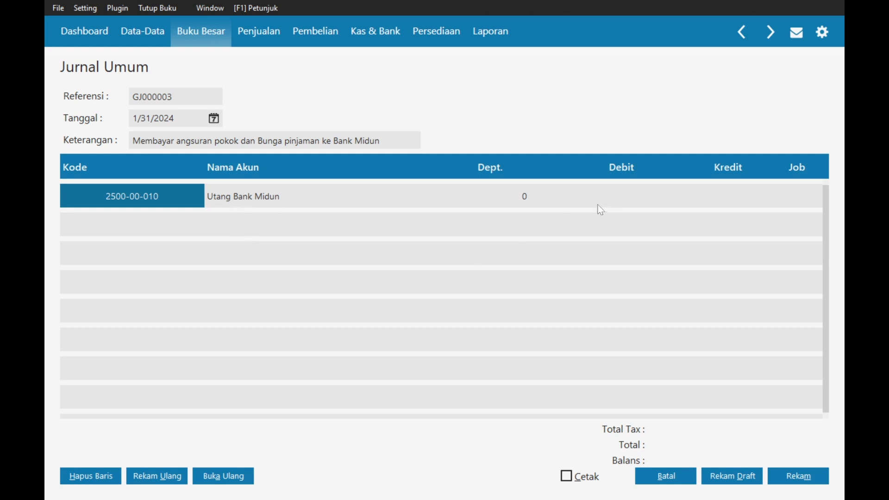
- Debit 16,666,667 to Utang Bank Midun and start a second journal line
left_click(619, 200)
type("16,6")
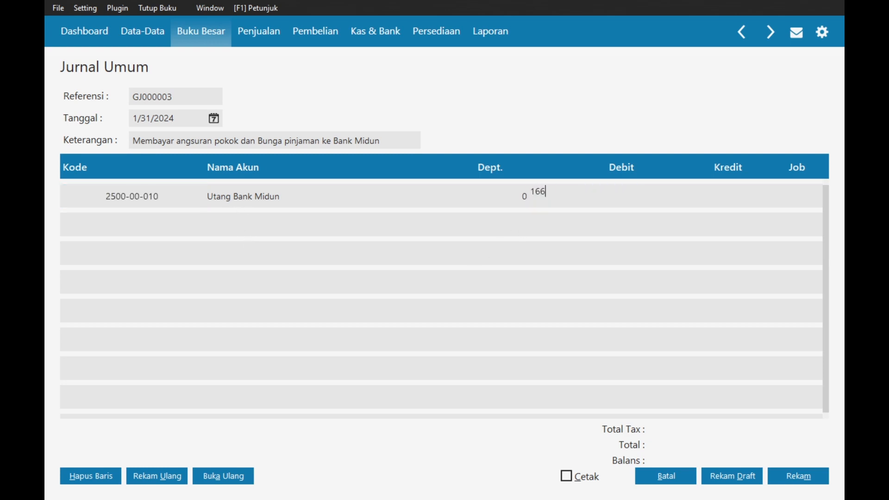
type("66,")
type("667")
key("Tab")
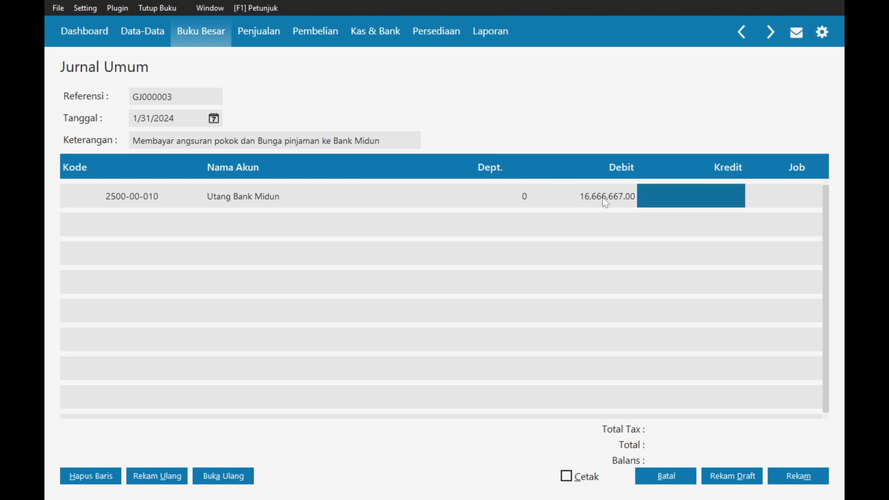
key("Tab")
key("Tab")
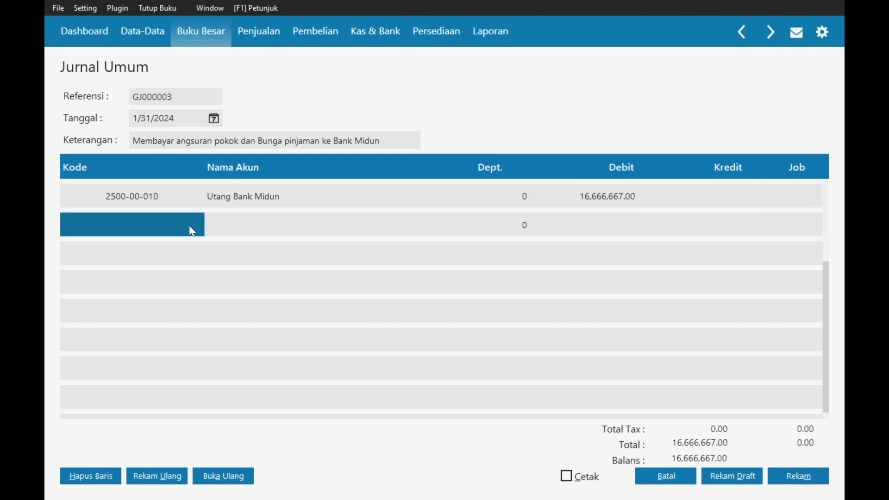
- Open the second line's account list and begin creating a new account
left_click(141, 236)
double_click(142, 226)
scroll(441, 268, "down", 12)
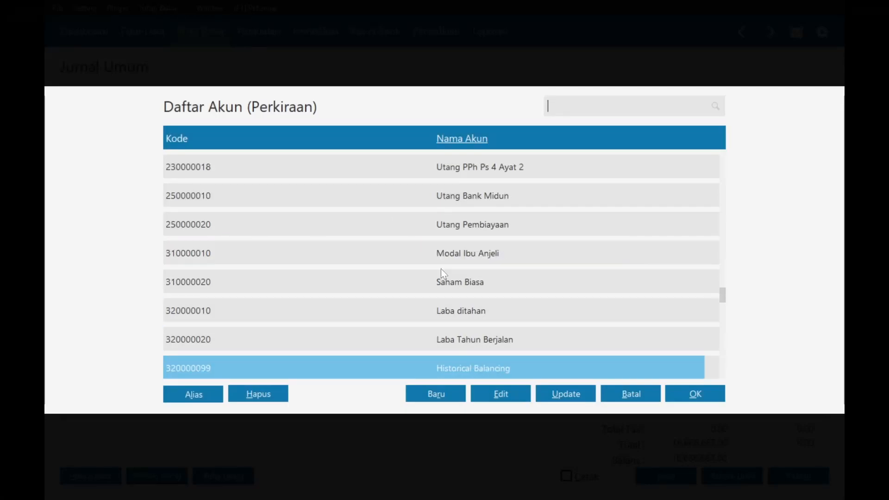
scroll(441, 268, "up", 5)
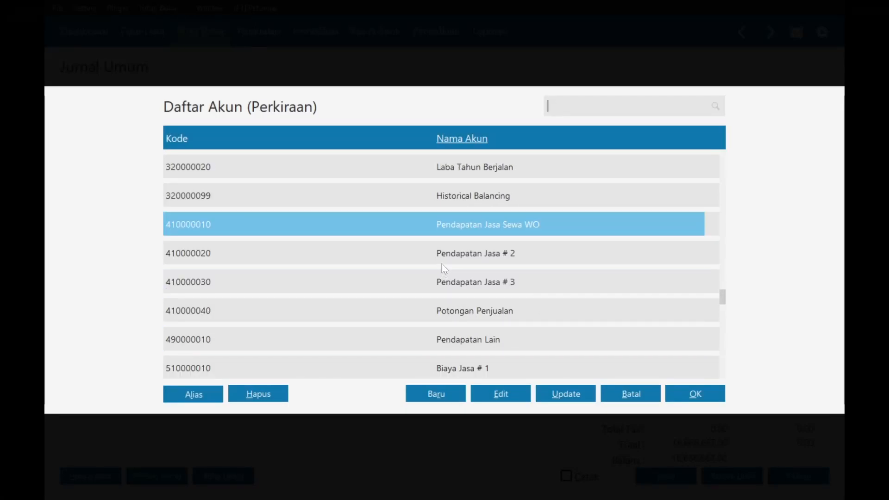
scroll(442, 263, "up", 2)
left_click(452, 393)
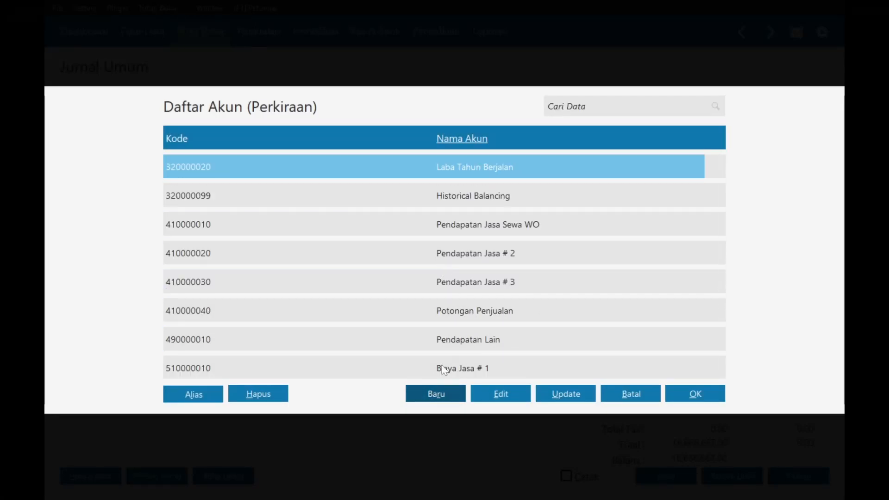
- Set the new account's classification to Beban Luar Usaha, giving code 9100-00-014
left_click(360, 175)
scroll(336, 231, "down", 3)
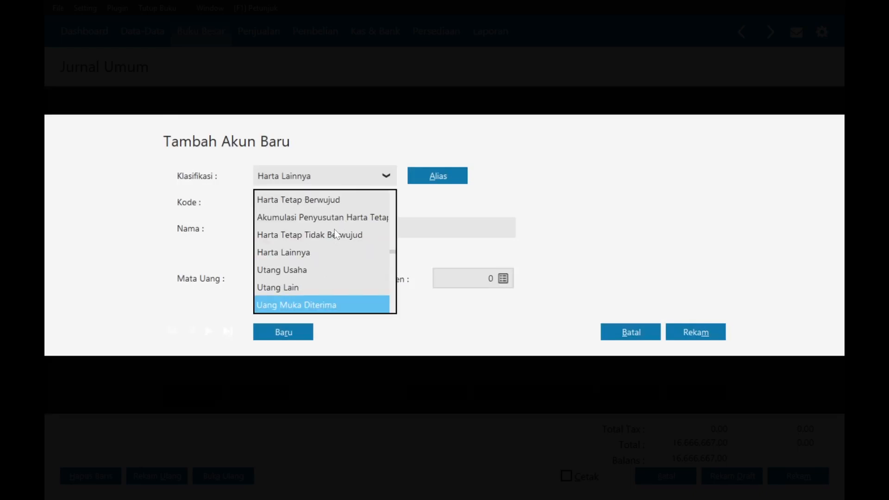
scroll(336, 234, "down", 7)
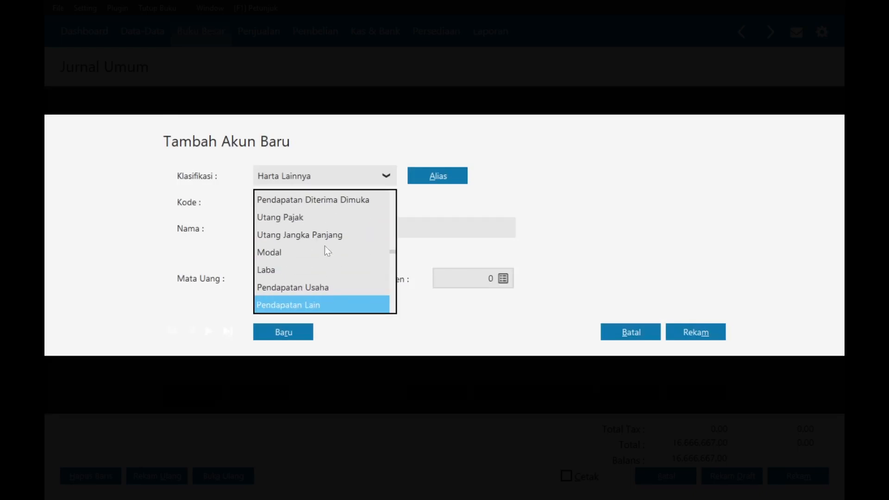
scroll(325, 246, "up", 8)
scroll(334, 240, "down", 13)
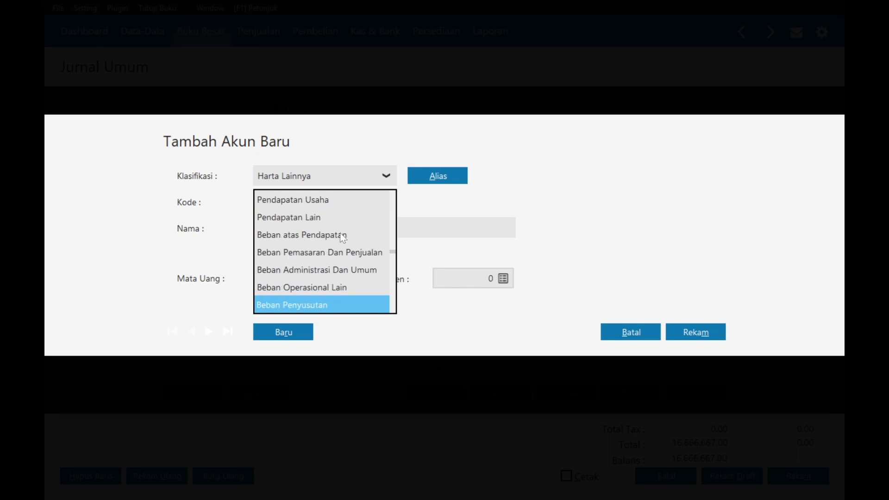
scroll(343, 238, "down", 2)
scroll(342, 236, "down", 2)
scroll(342, 236, "up", 5)
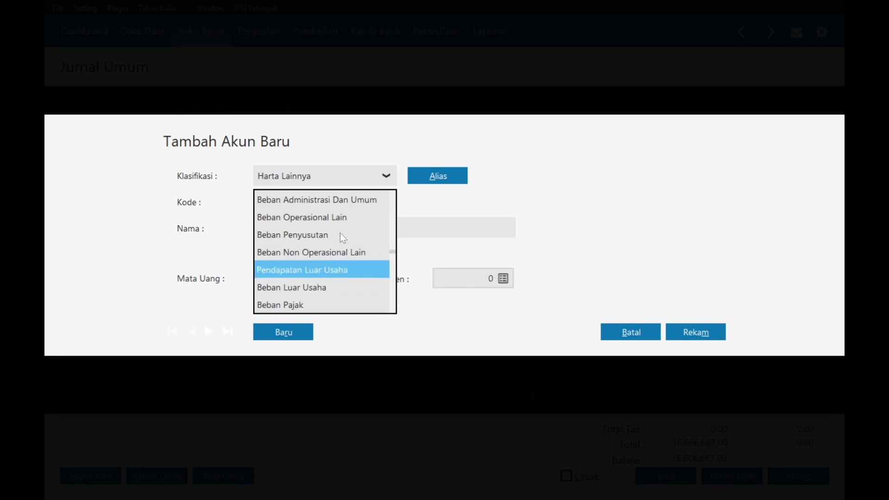
scroll(342, 237, "up", 2)
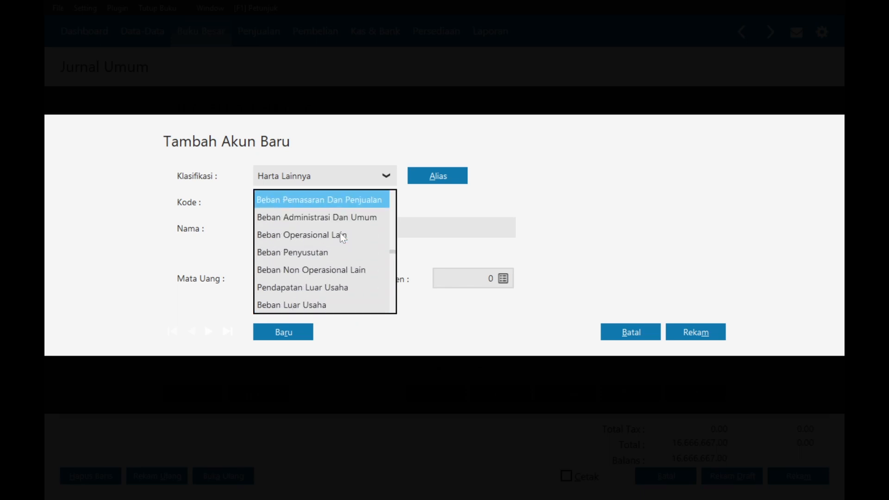
scroll(329, 264, "down", 3)
left_click(323, 306)
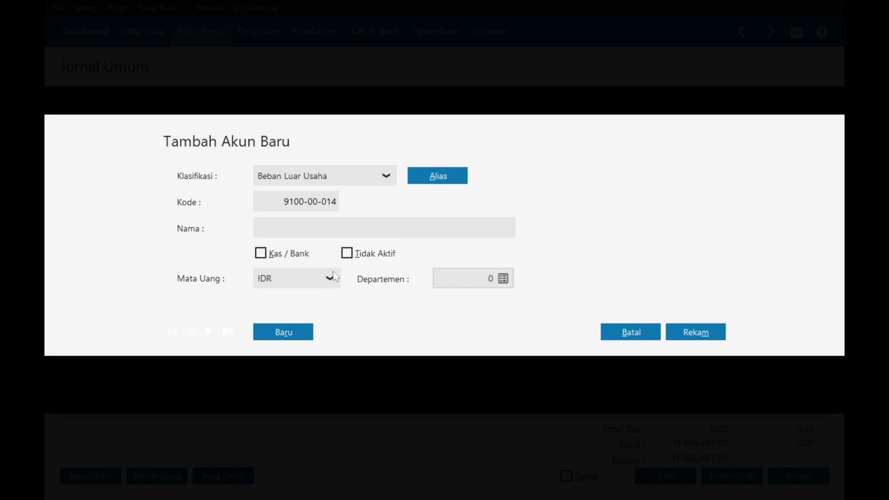
- Name the new account 'Beban Bunga Bank' and save it
left_click(345, 225)
key("Caps_Lock")
type("BE")
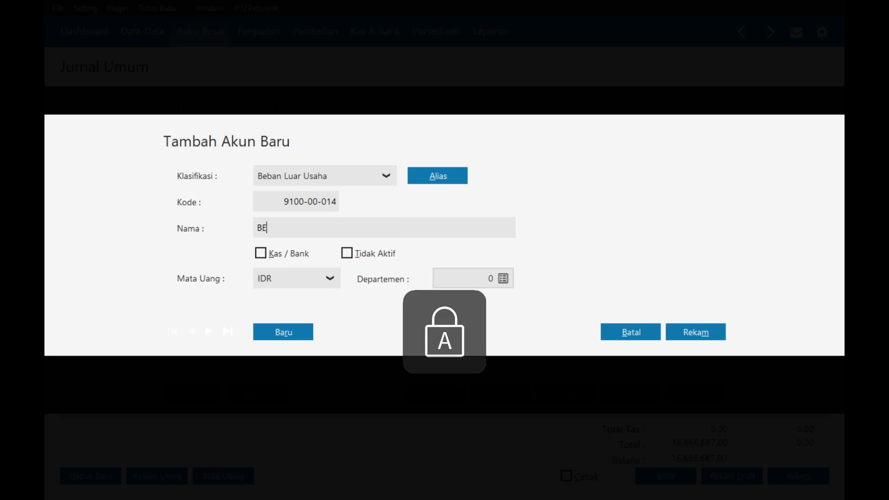
key("Caps_Lock")
key("BackSpace")
type("eban")
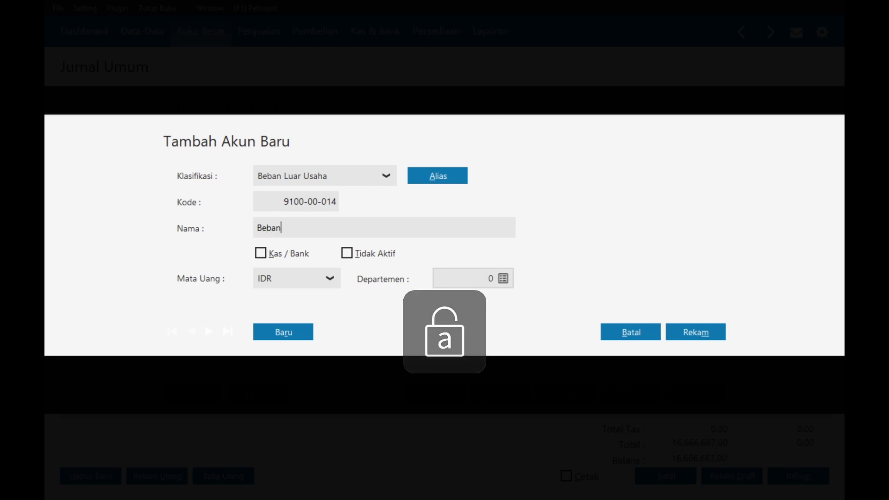
type(" Bunga Bank")
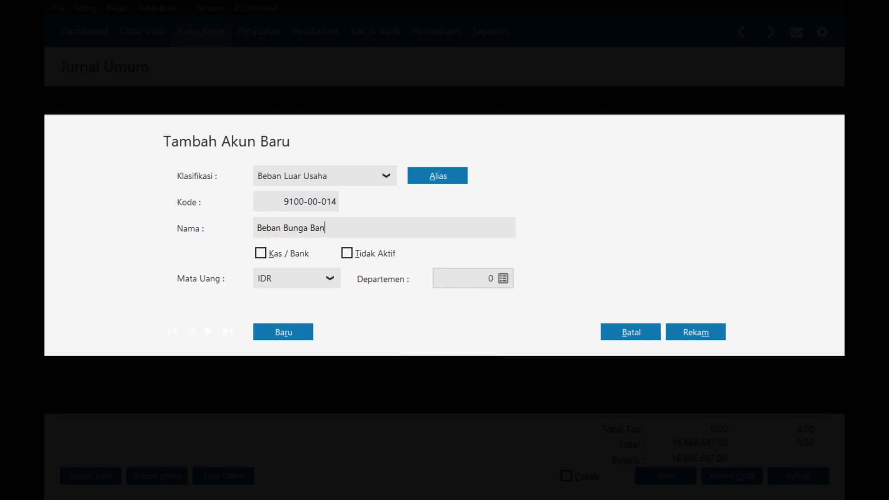
left_click(713, 333)
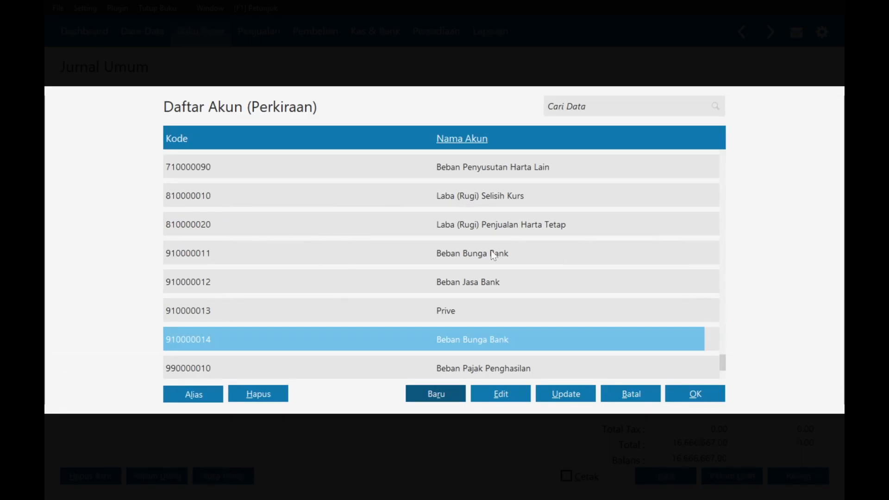
- Put Beban Bunga Bank on the journal's second line and move to its debit cell
double_click(452, 343)
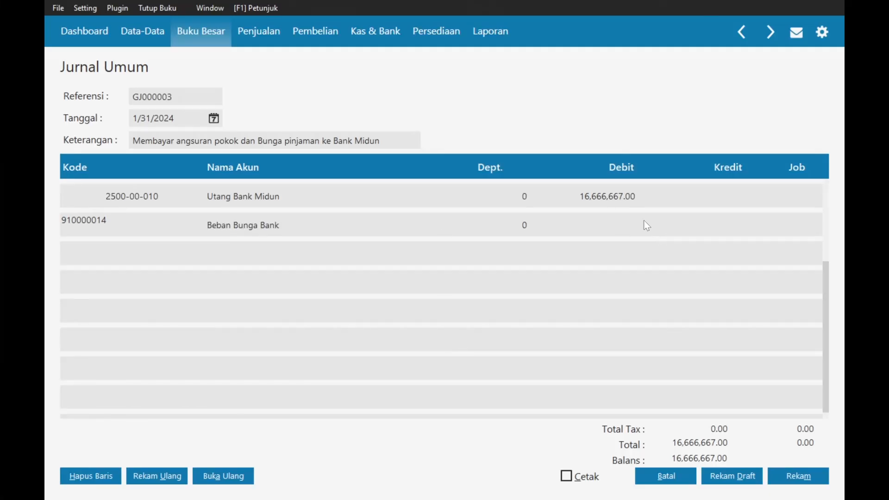
key("Tab")
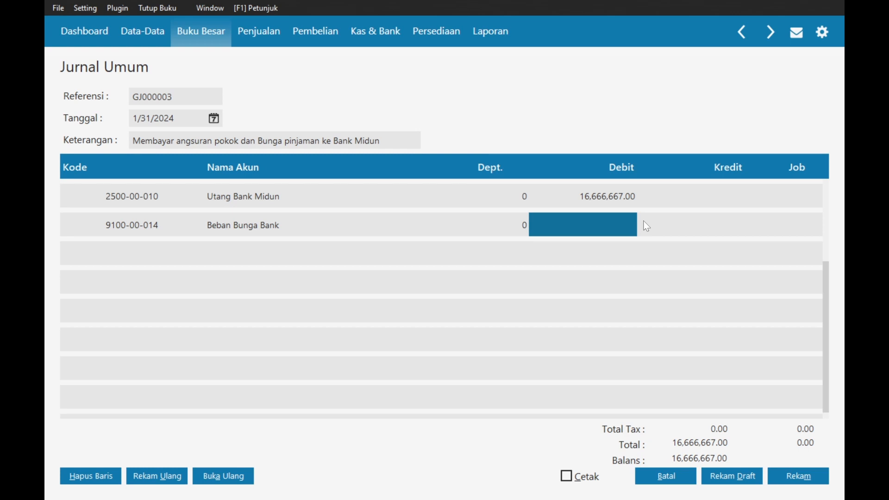
key("alt+Tab")
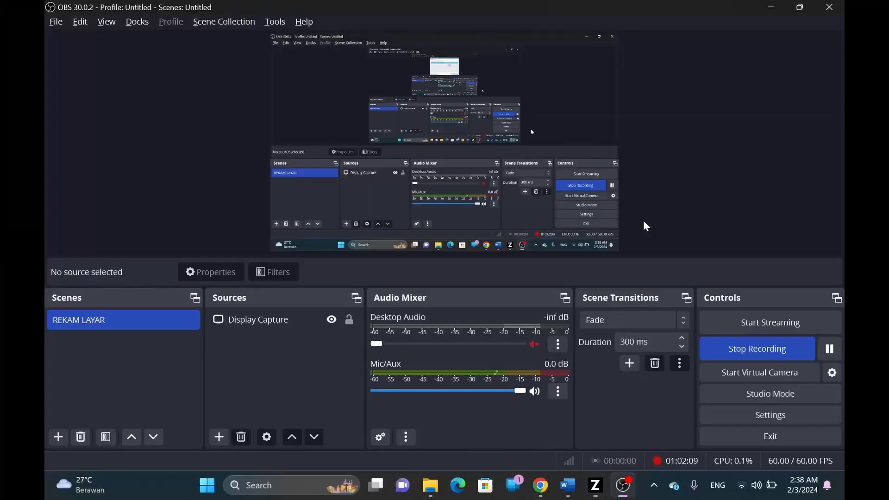
key("alt+Tab")
key("alt+Tab")
left_click(644, 222)
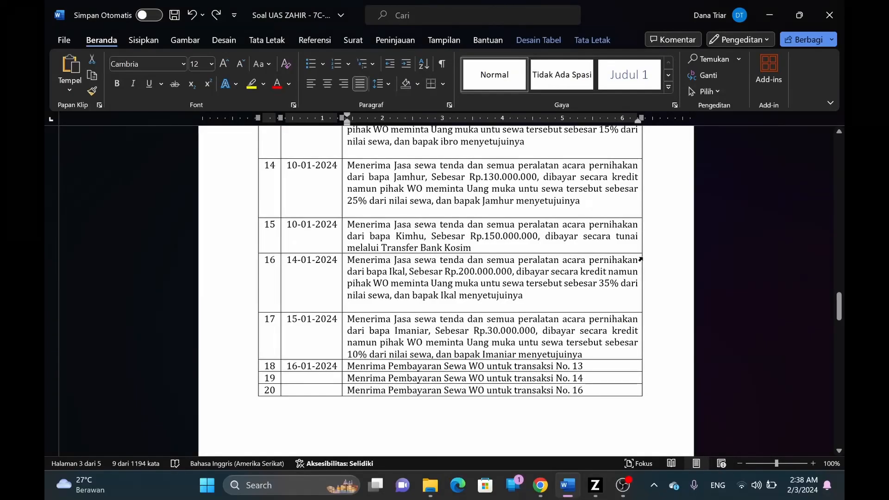
scroll(445, 288, "up", 10)
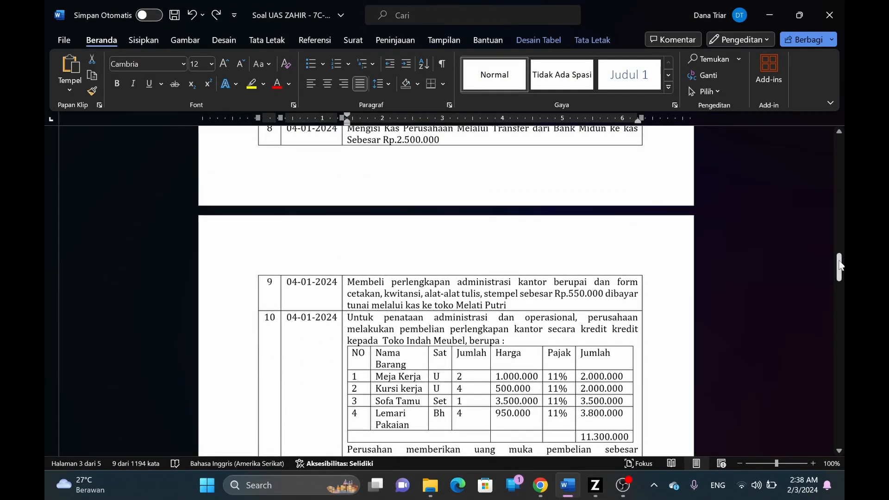
left_click_drag(840, 267, 815, 329)
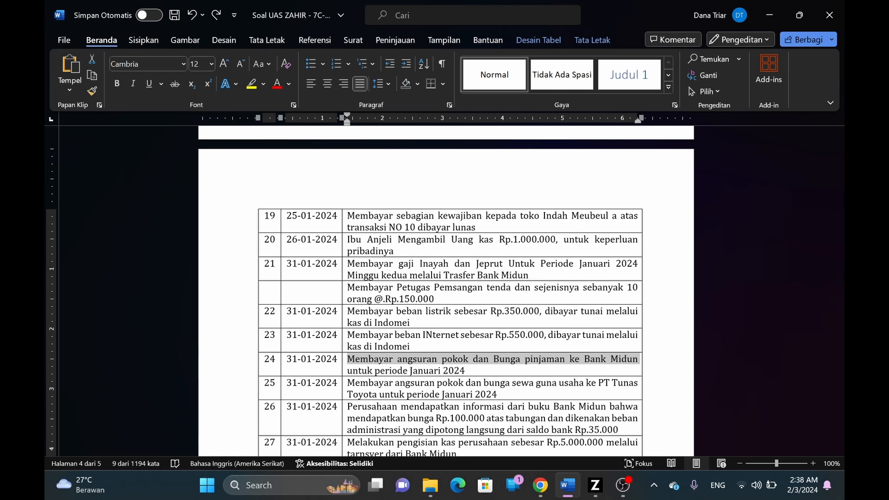
key("alt+Tab")
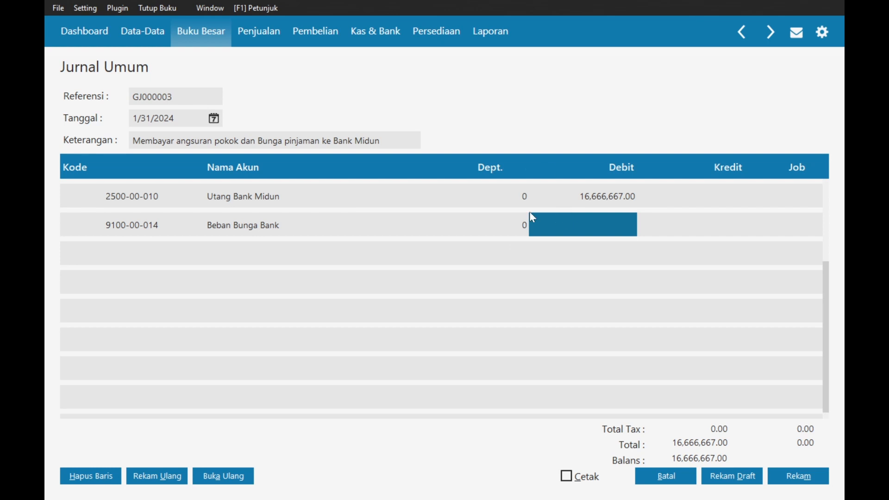
- Debit Beban Bunga Bank 4,166,667 and move to a third journal line
left_click(578, 217)
type("4")
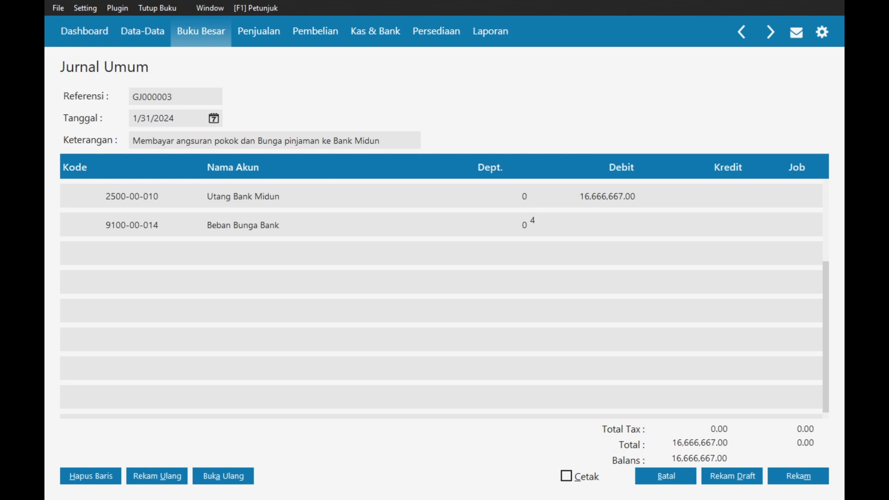
type(",166,667")
key("Tab")
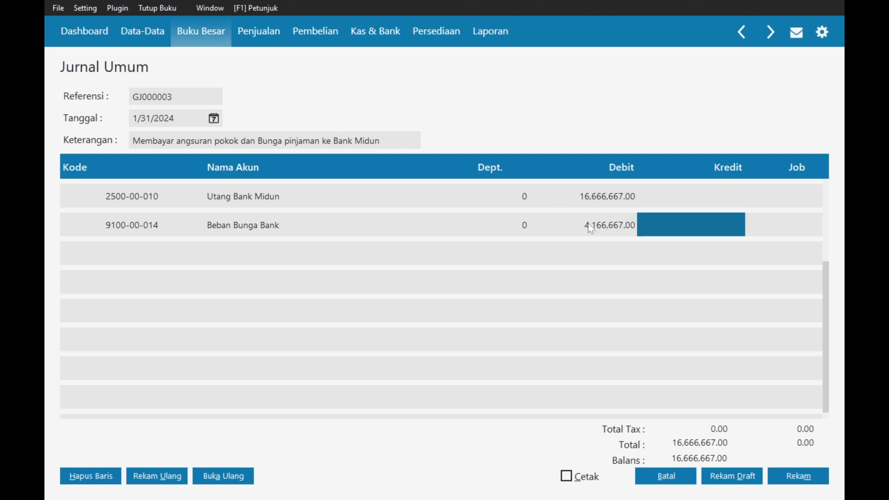
key("Tab")
key("Tab")
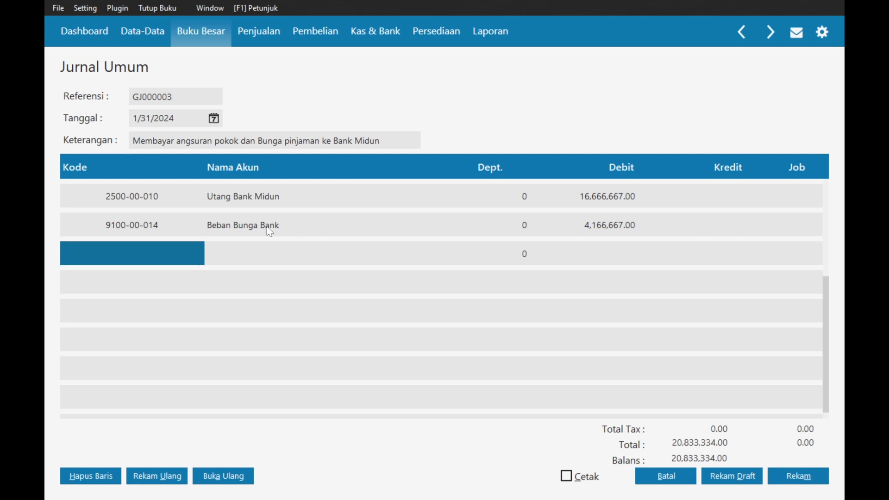
- Credit Bank Midun 20,833,334 on the third line and save journal GJ000003
double_click(143, 255)
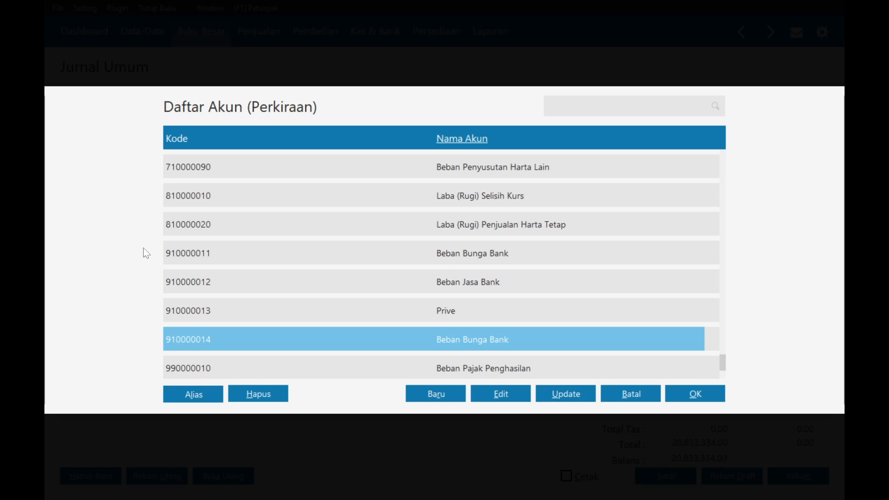
type("ban")
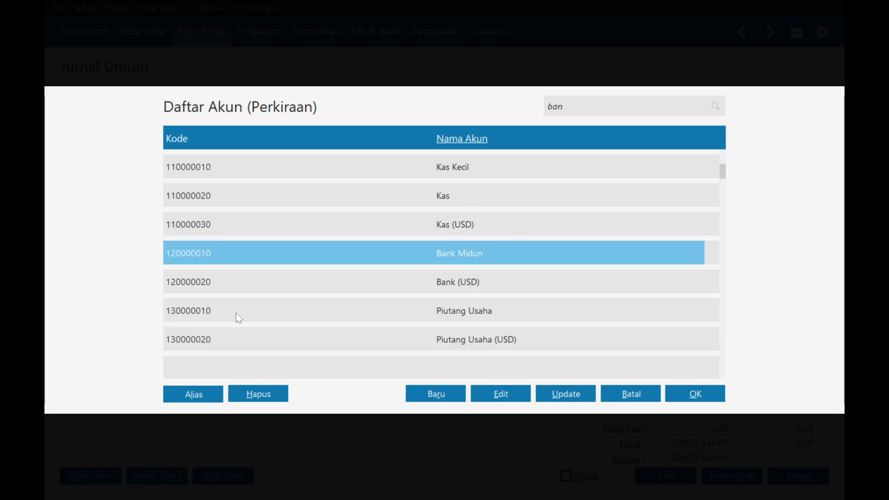
double_click(442, 260)
key("Tab")
key("Tab")
key("Tab")
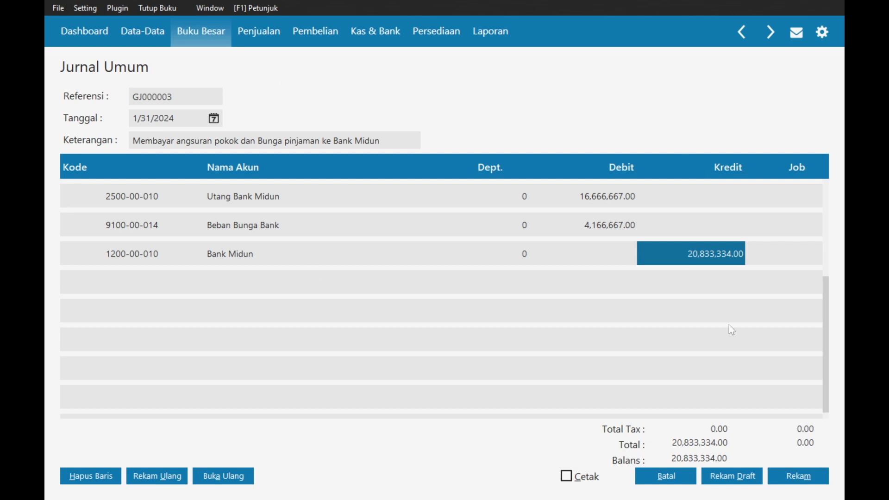
left_click(787, 480)
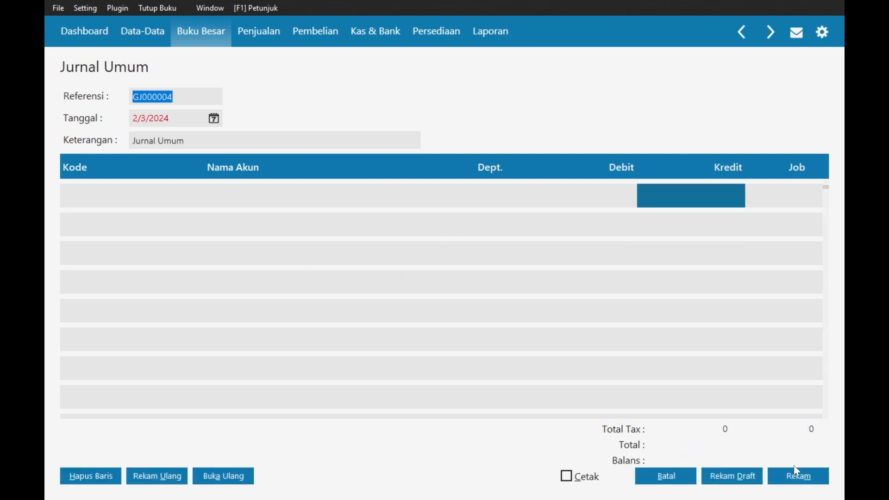
left_click(665, 475)
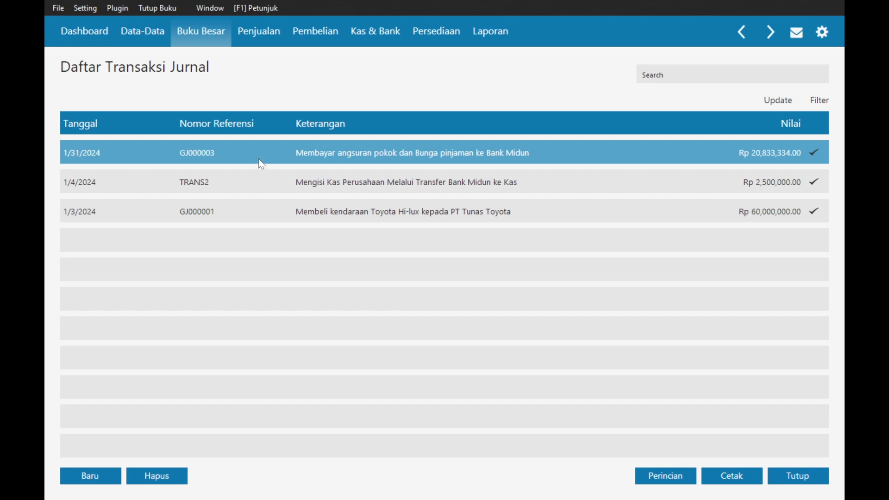
key("alt+Tab")
key("alt+Tab")
key("alt+Tab")
key("alt+Tab")
key("alt+Tab")
key("alt+Tab")
key("alt+Tab")
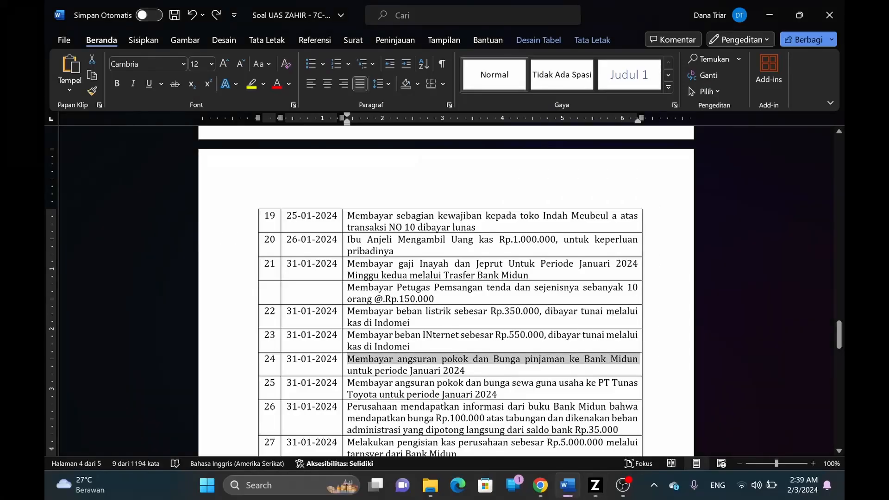
left_click(356, 322)
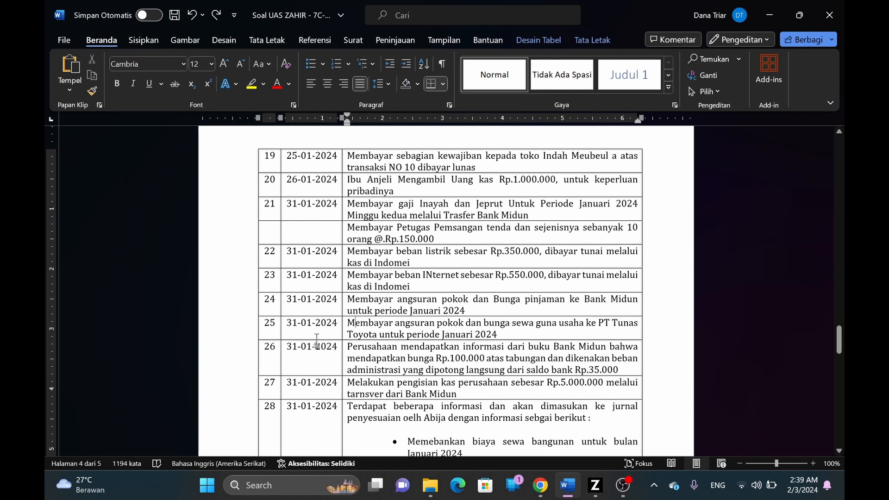
key("alt+Tab")
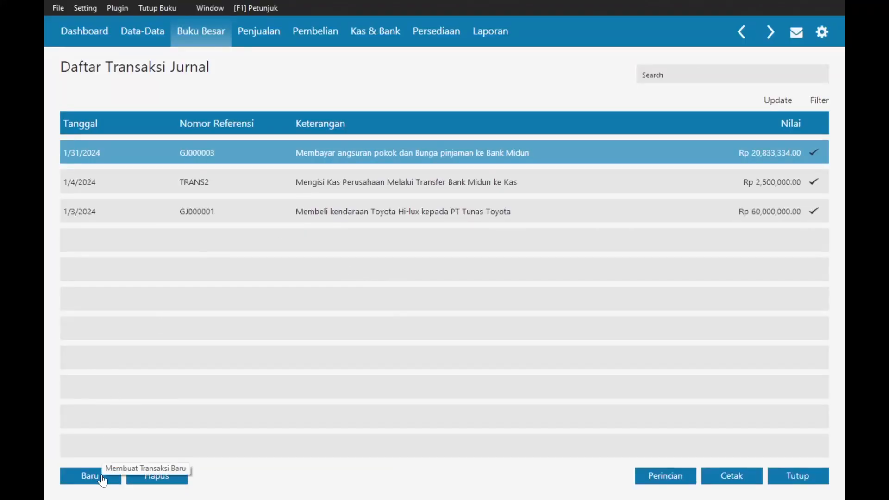
left_click(103, 480)
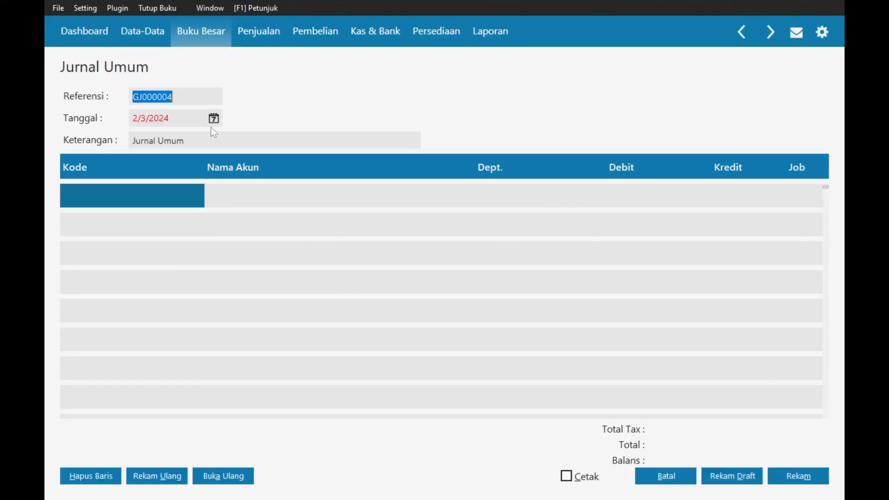
- Set journal GJ000004's date to 31 January 2024
left_click(213, 118)
left_click(393, 143)
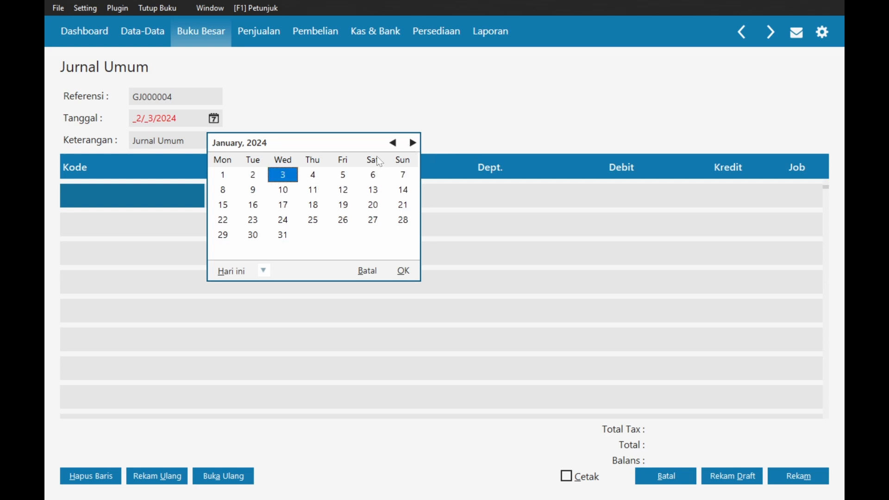
left_click(283, 235)
left_click(404, 271)
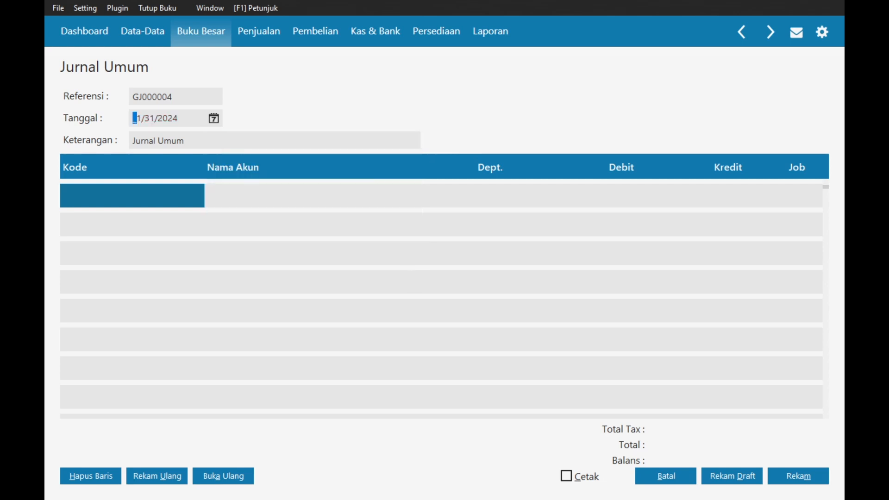
- Paste transaction 25's lease-instalment text into Keterangan and place the caret at its start
key("alt+Tab")
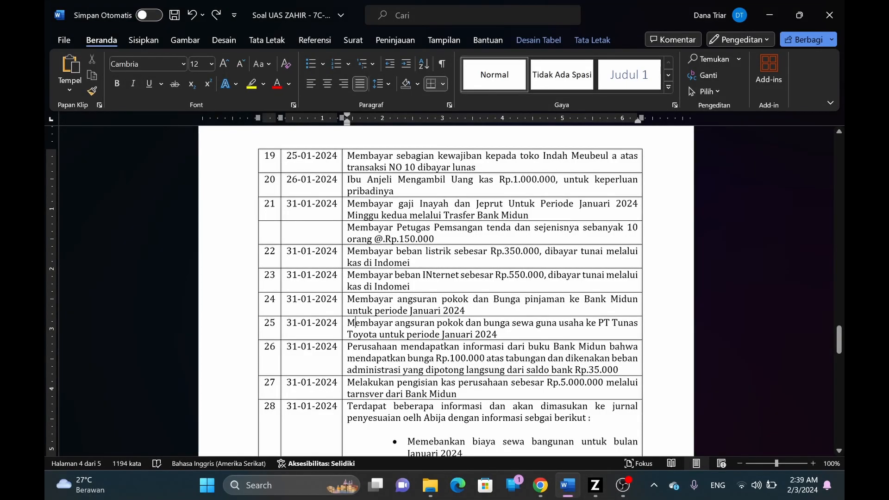
left_click_drag(351, 323, 377, 335)
key("ctrl+c")
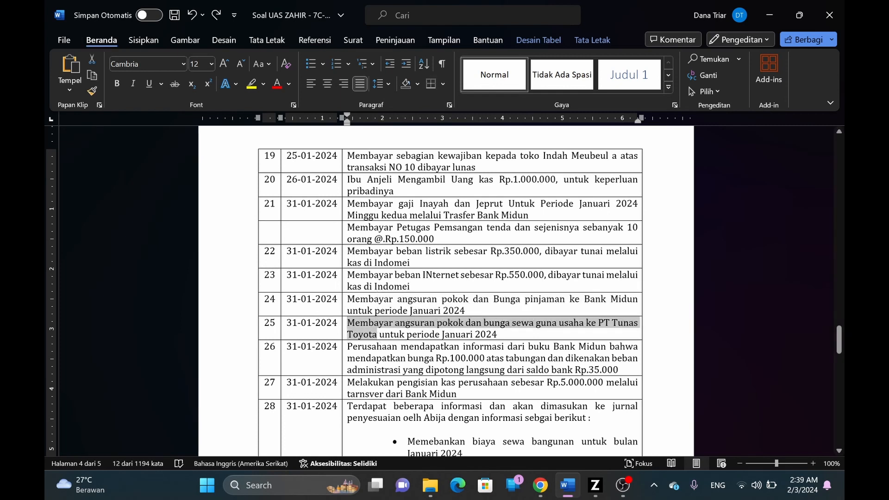
key("alt+Tab")
key("ctrl+v")
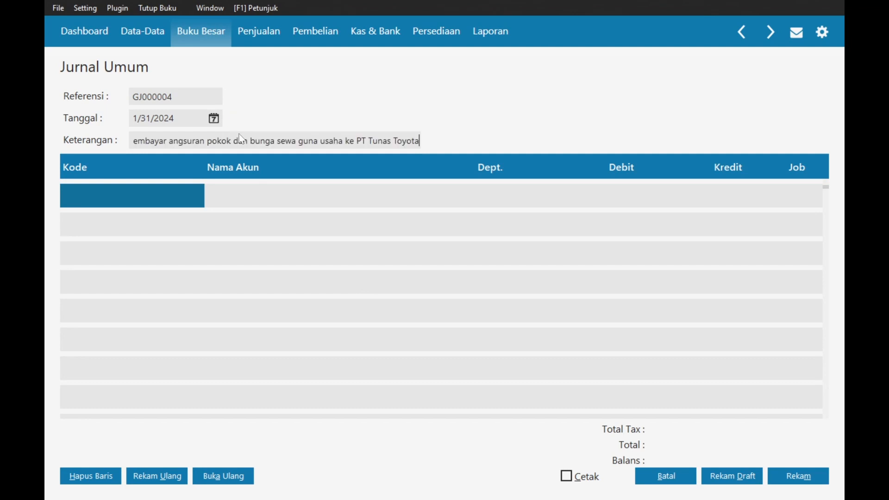
left_click_drag(133, 141, 145, 143)
key("Left")
- Search the first line's account list for 'utang' to find the short-term lease account
type("M")
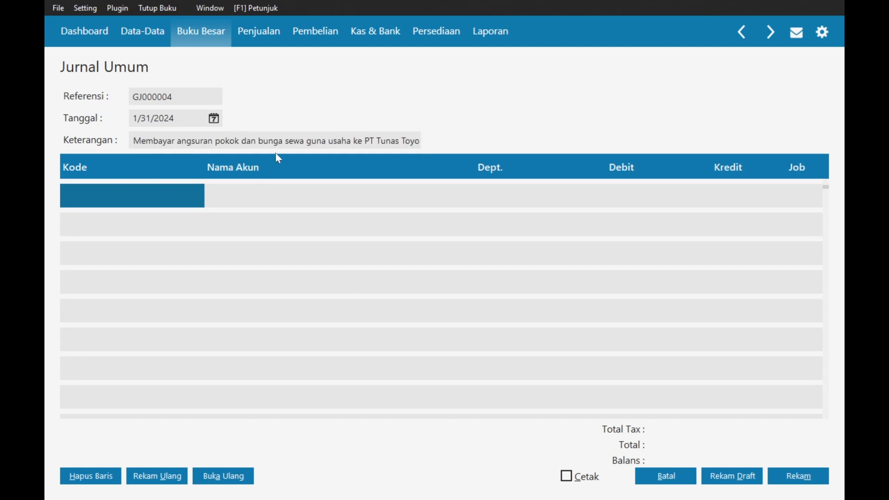
double_click(124, 191)
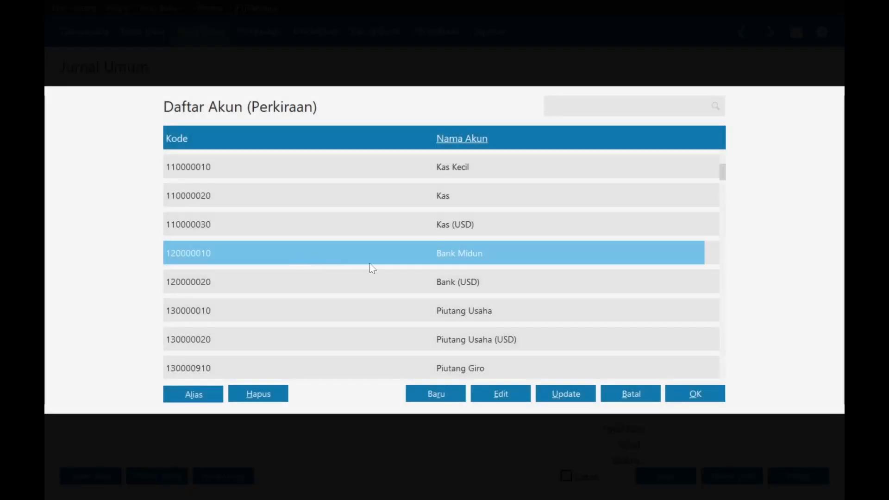
type("utang")
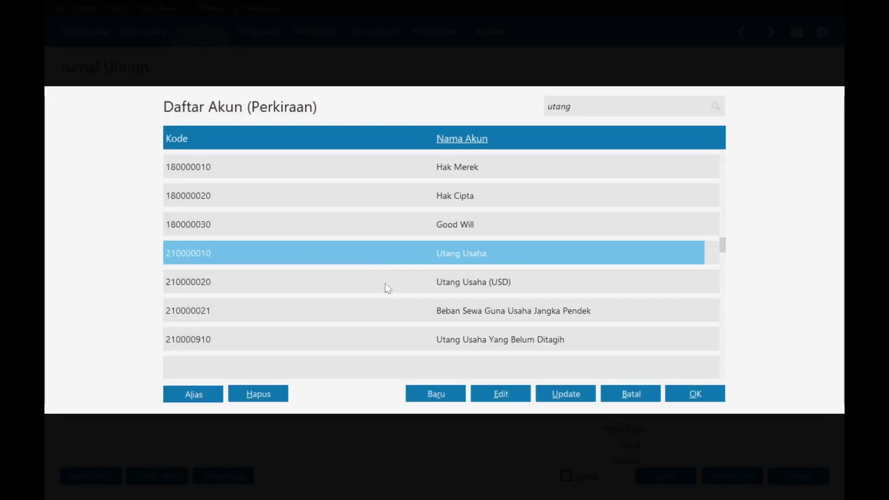
key("Down")
key("Down")
key("Down")
key("Down")
key("Down")
key("Down")
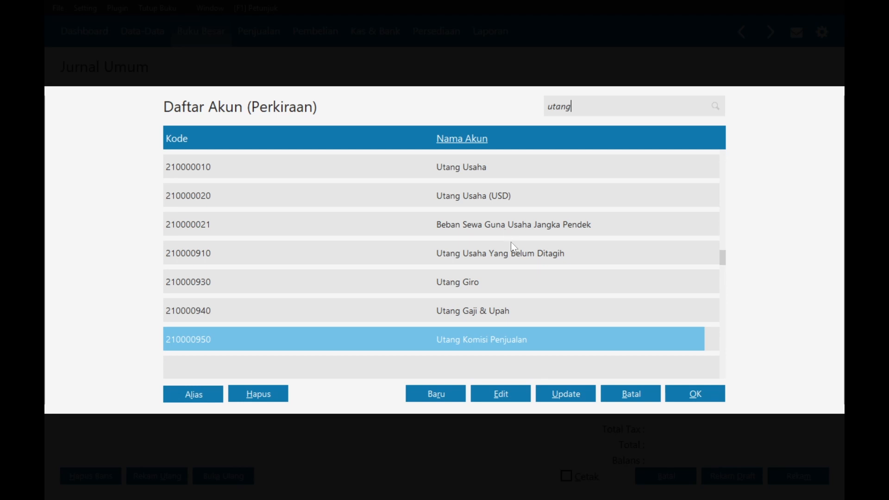
left_click(621, 396)
- Check the Word task, then select account 210000021 and open it for editing
key("alt+Tab")
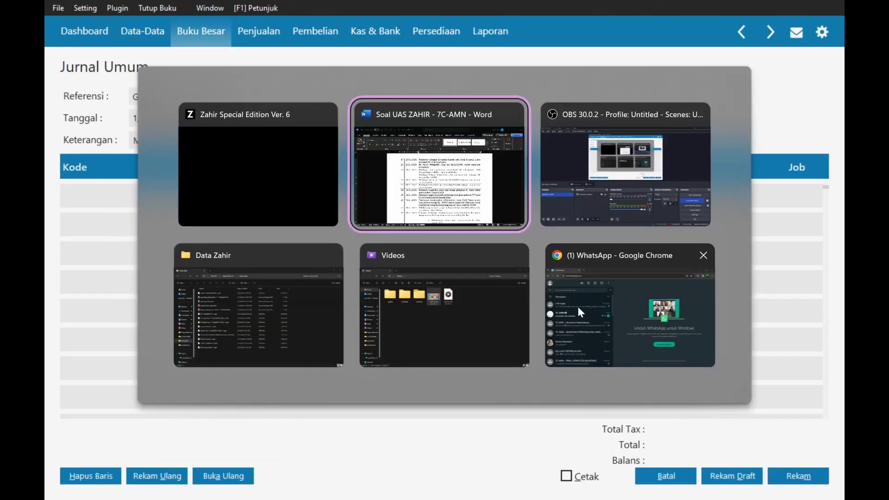
key("Tab")
key("Tab")
key("Tab")
key("Tab")
key("Tab")
key("Tab")
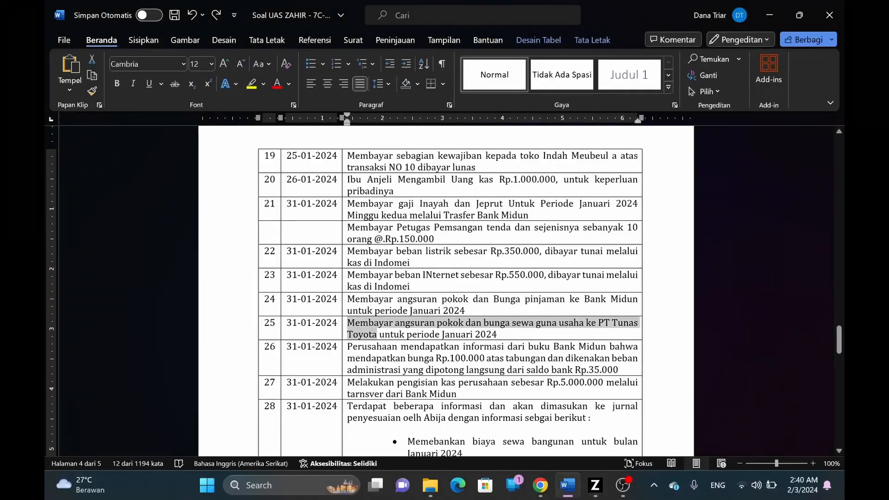
key("alt+Tab")
key("Tab")
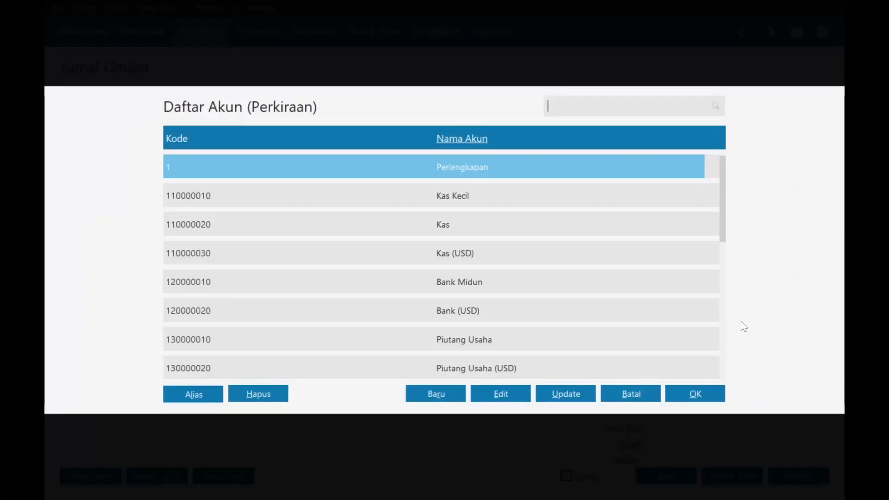
key("Down")
key("Down")
key("Down")
key("Down")
key("Down")
key("Down")
key("Down")
key("Down")
key("Down")
key("Down")
key("Down")
key("Down")
key("Down")
key("Down")
key("Down")
key("Down")
key("Down")
key("Down")
key("Down")
key("Down")
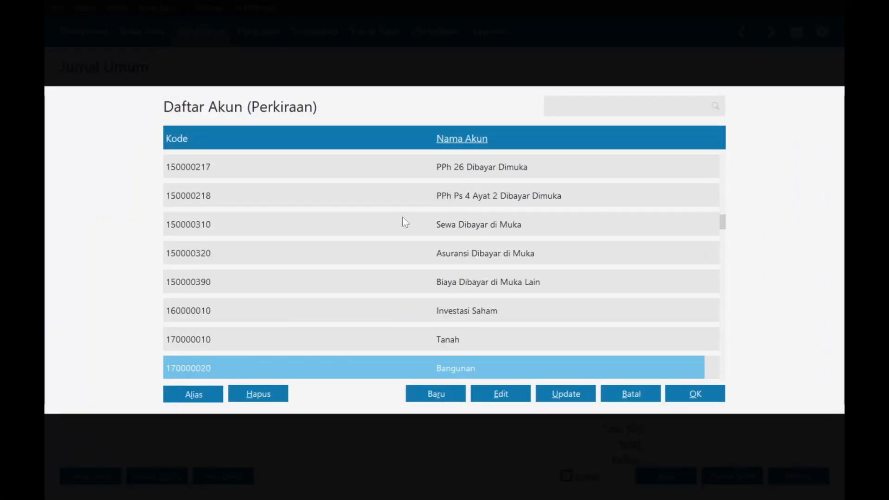
key("Down")
key("Down")
key("Down")
key("Down")
key("Down")
key("Down")
key("Down")
key("Down")
key("Down")
key("Down")
key("Down")
key("Down")
key("Down")
key("Down")
key("Down")
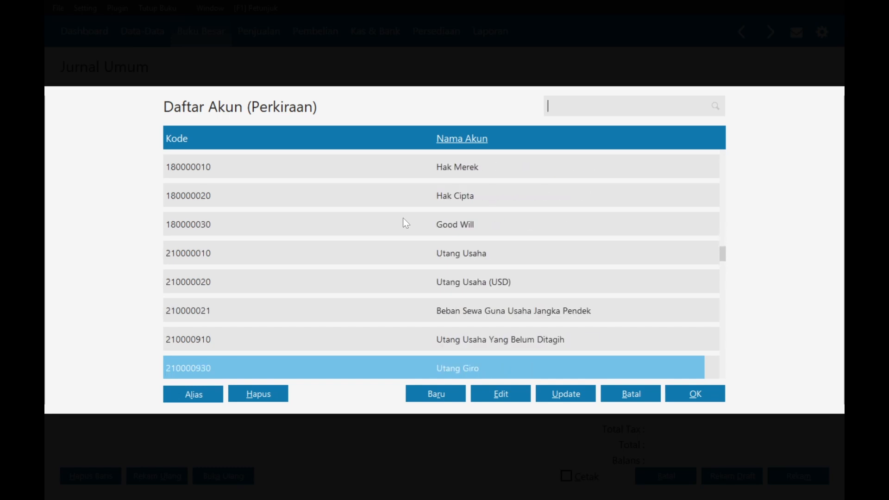
key("Down")
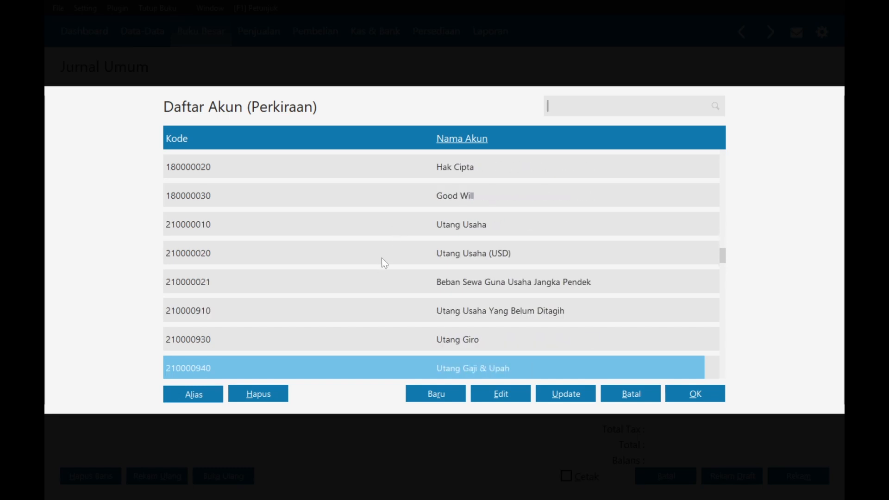
key("Down")
left_click(527, 254)
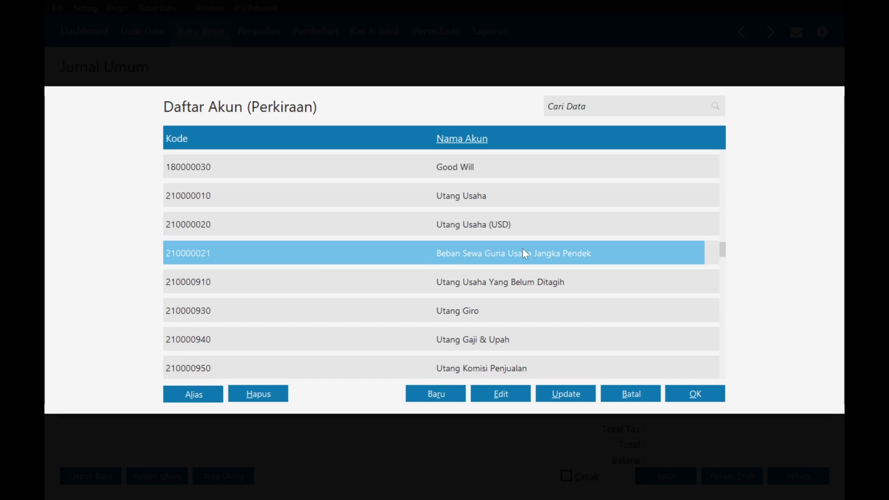
left_click(501, 394)
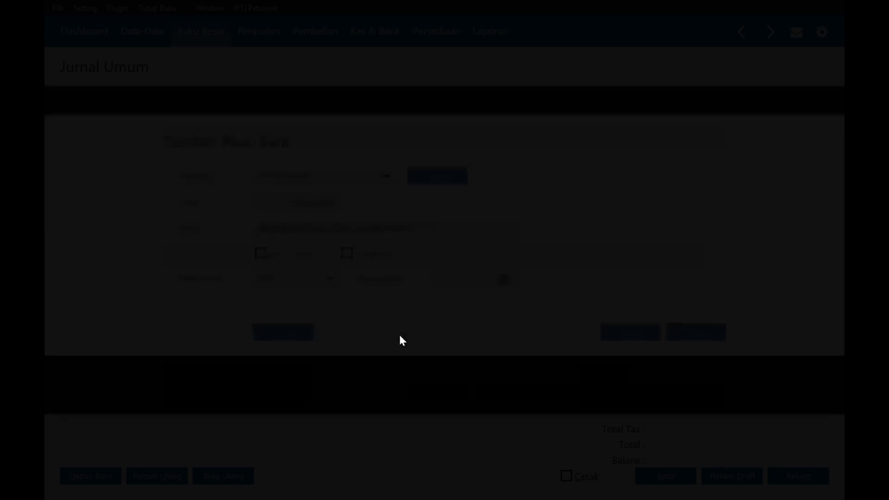
- Rename the account from 'Beban' to 'Utang Sewa Guna Usaha Jangka Pendek' and save it
double_click(268, 228)
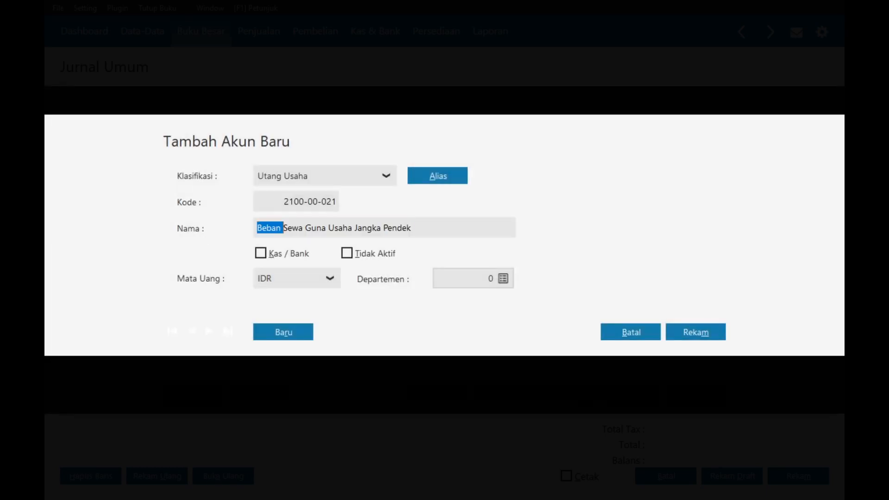
key("BackSpace")
type("Utang")
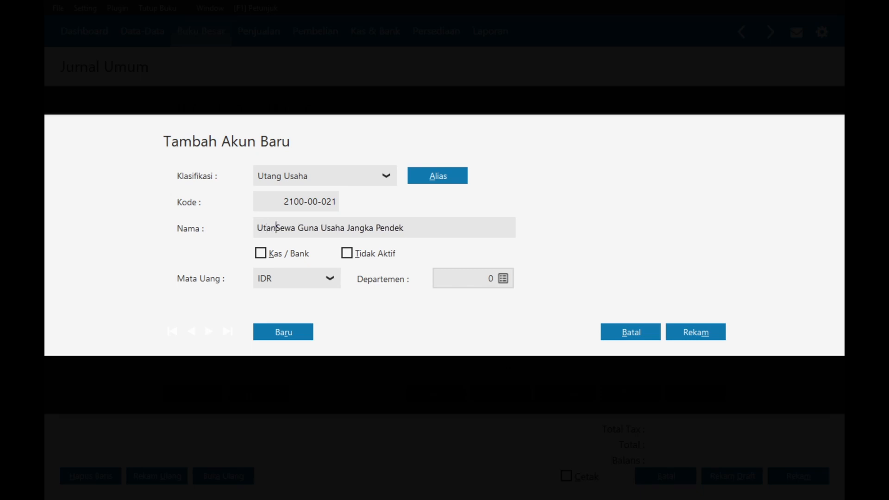
left_click(674, 341)
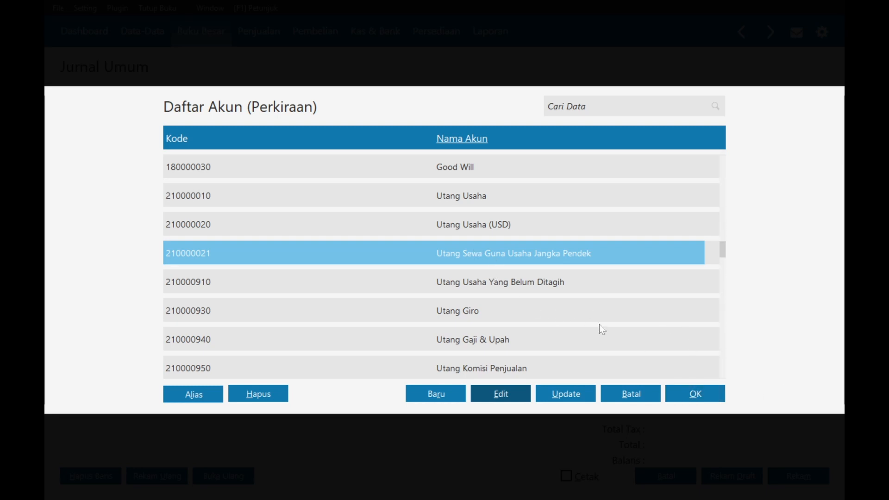
- Put account 2100-00-021 on the journal's first line and go to its debit cell
left_click(694, 394)
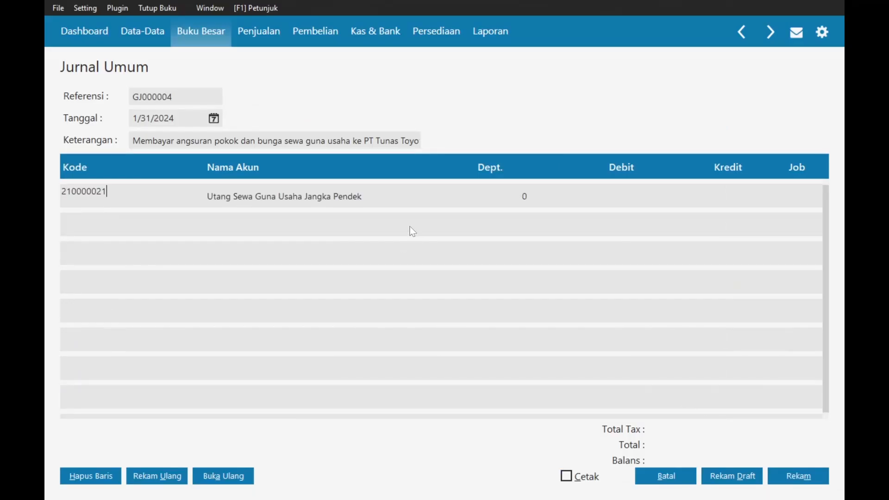
left_click(342, 311)
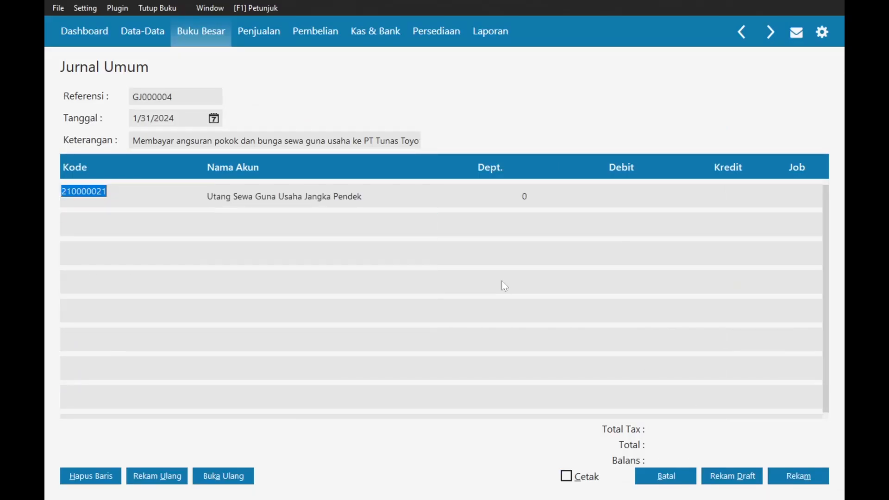
left_click(657, 198)
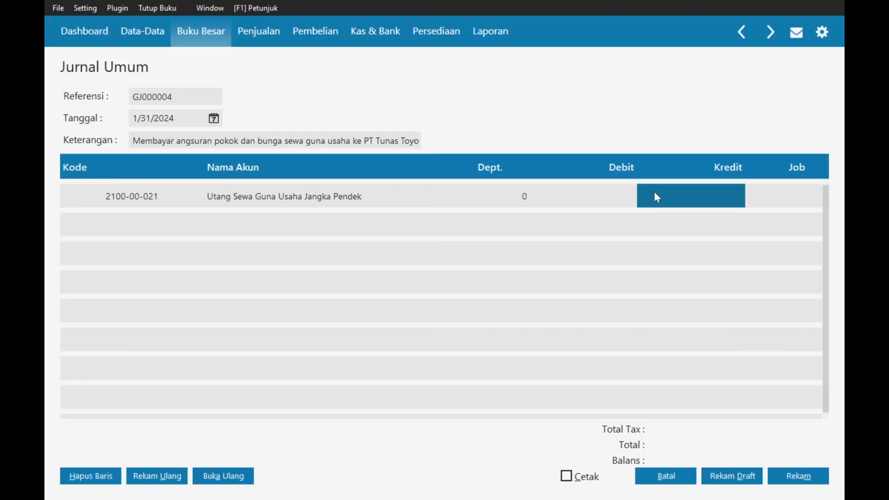
left_click(625, 204)
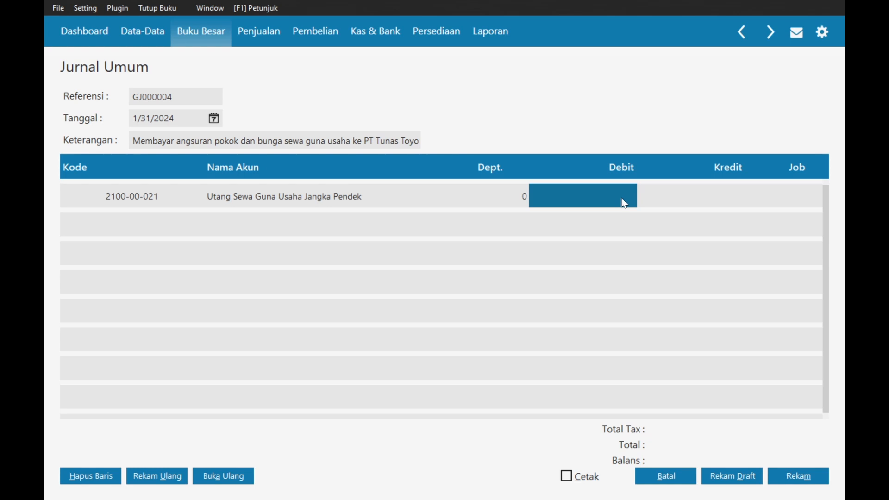
key("alt+Tab")
key("alt+Tab")
key("alt+Tab")
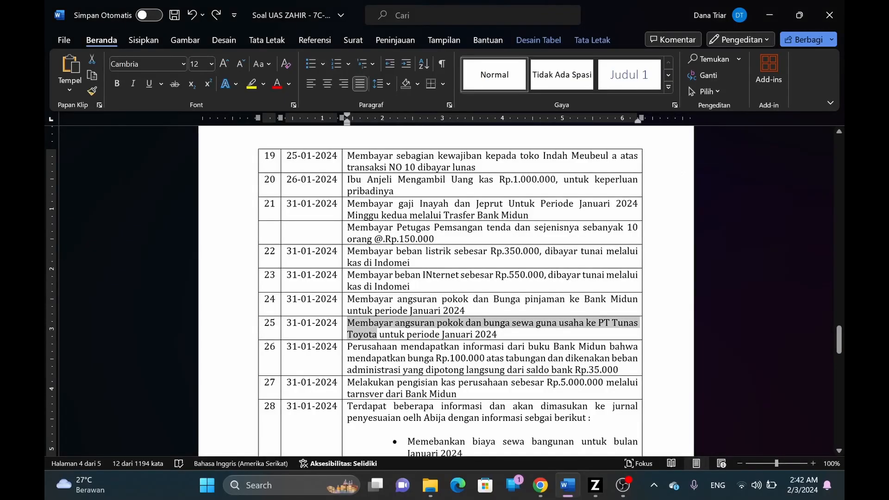
scroll(446, 291, "up", 5)
left_click_drag(840, 314, 840, 233)
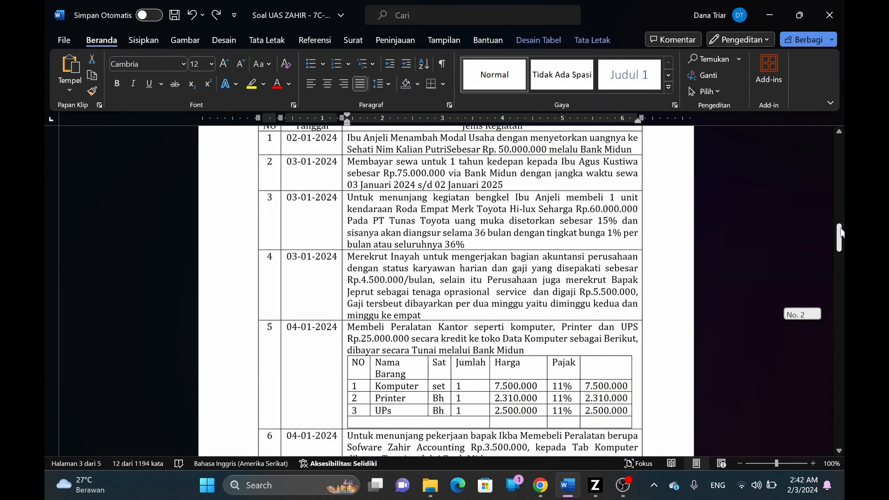
left_click(579, 220)
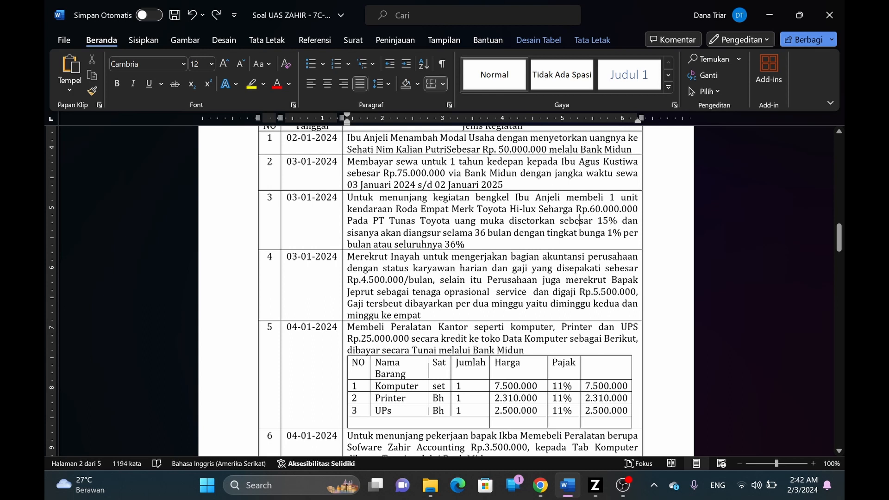
key("alt+Tab")
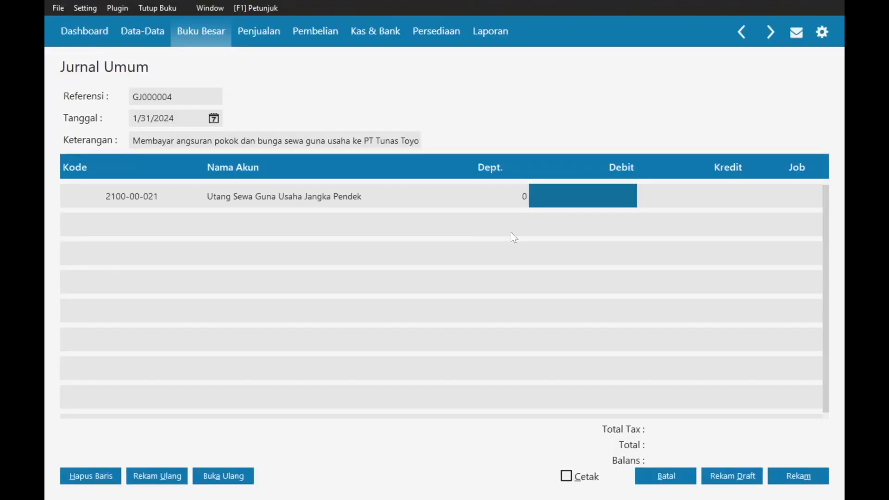
- Enter a 1,416,667 debit on the first line and start a second journal line
type("1")
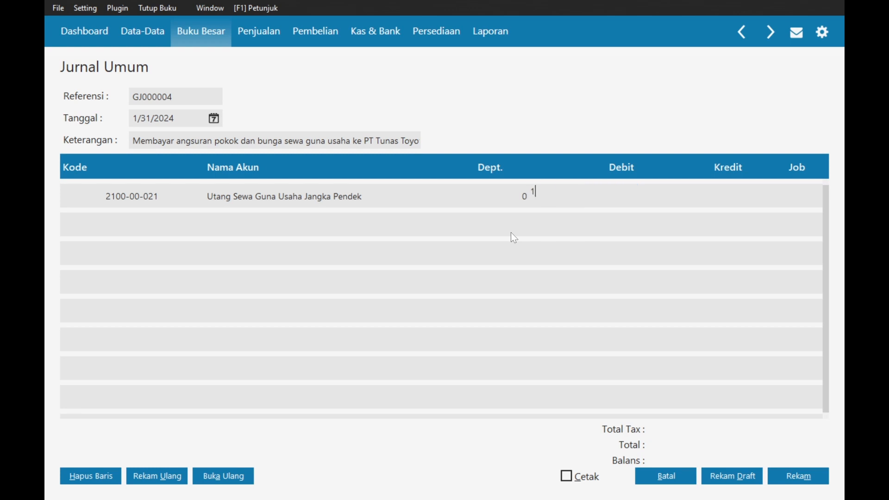
type(",416,667")
key("Tab")
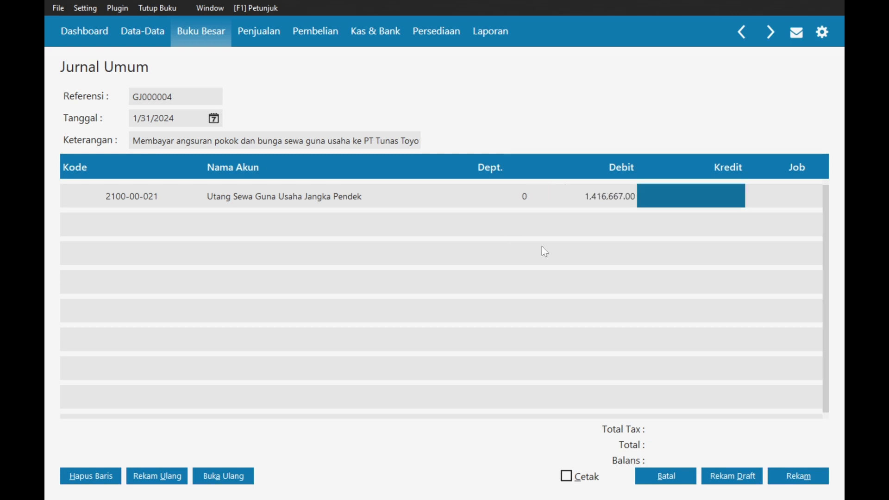
key("Tab")
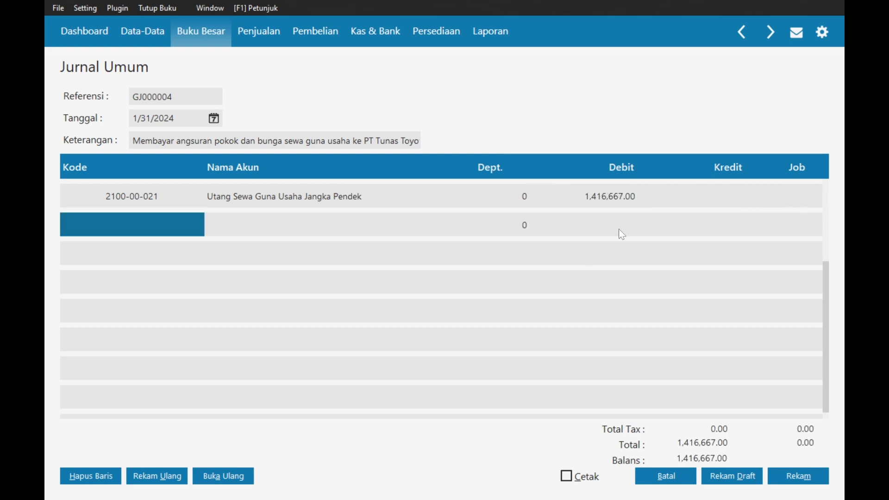
- Search the second line's account list for 'beban' and browse the expense accounts
double_click(152, 231)
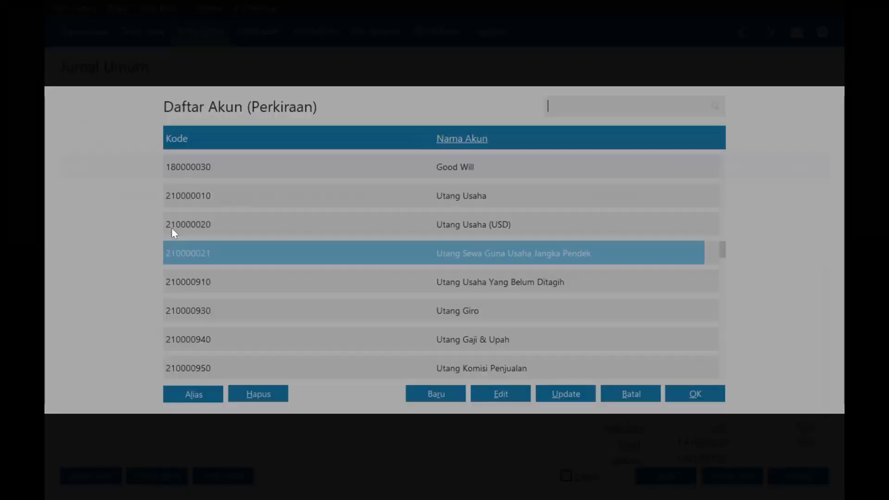
type("beban")
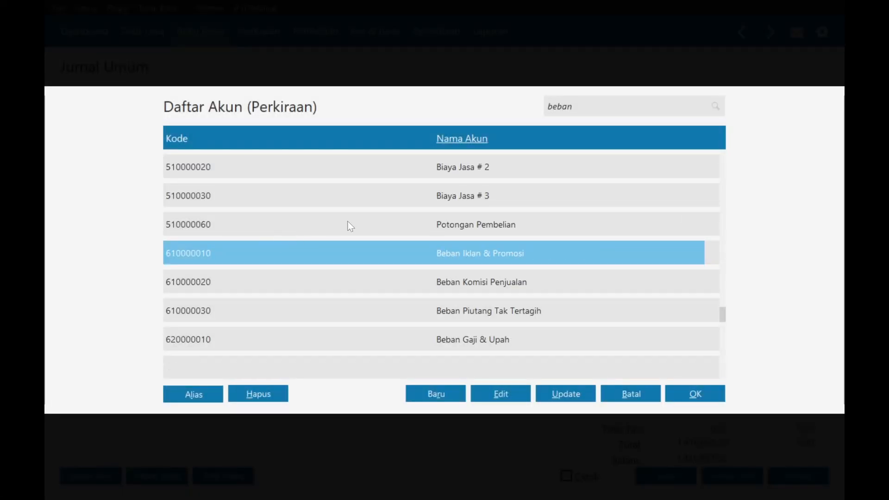
key("Down")
key("Down")
key("Down")
key("Down")
key("Down")
key("Down")
key("Down")
key("Down")
key("Down")
key("Down")
key("Down")
key("Down")
key("Down")
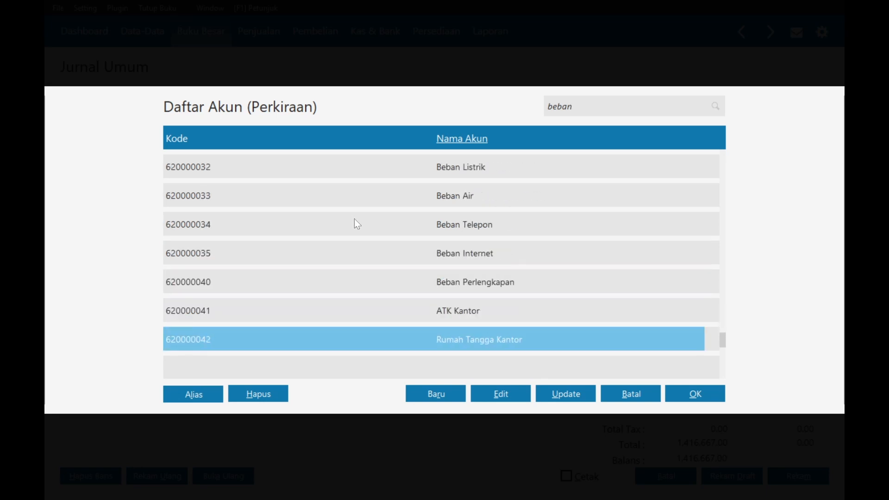
key("Up")
key("Up")
key("Up")
key("Up")
key("Up")
key("Up")
key("Up")
key("Up")
key("Down")
key("Down")
key("Down")
key("Down")
key("Down")
key("Down")
key("Down")
key("Down")
key("Down")
key("Down")
key("Down")
key("Down")
key("Down")
key("Down")
key("Down")
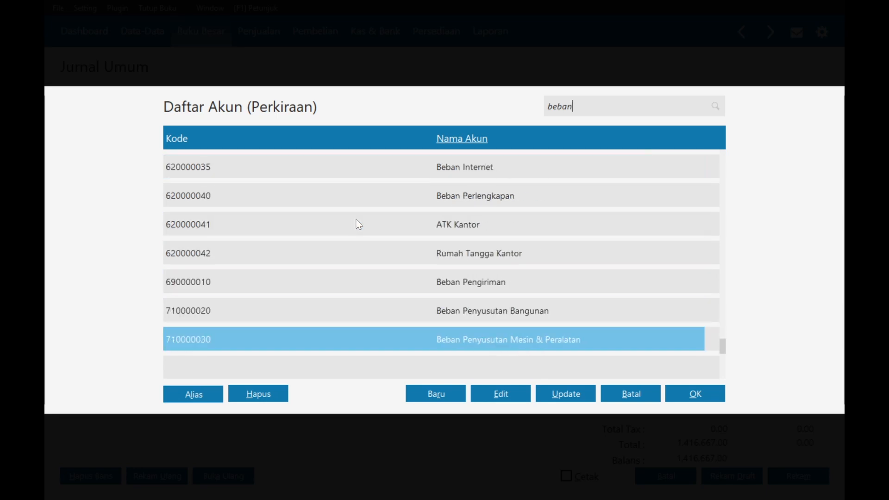
key("Down")
key("Down")
key("Down")
key("Down")
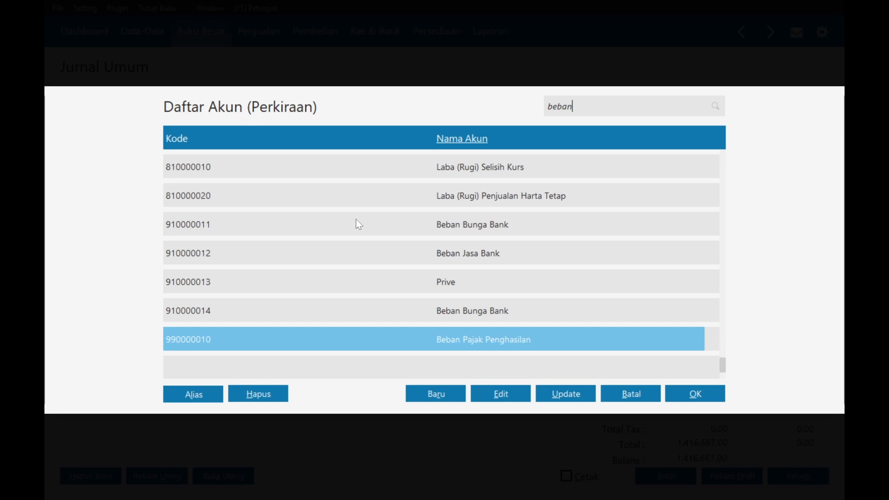
key("Up")
key("Up")
key("Up")
key("Up")
key("Up")
key("Up")
key("Up")
key("Up")
key("Up")
key("Up")
key("Up")
key("Up")
key("Up")
key("Up")
key("Up")
key("Up")
key("Up")
key("Up")
key("Up")
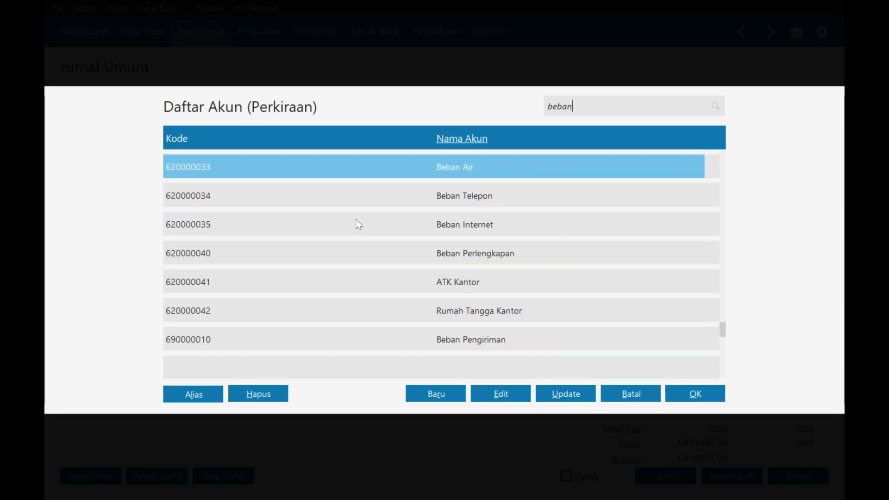
- Create a new Beban Luar Usaha account named 'Beban Sewa Guna Usaha' and save it
left_click(436, 394)
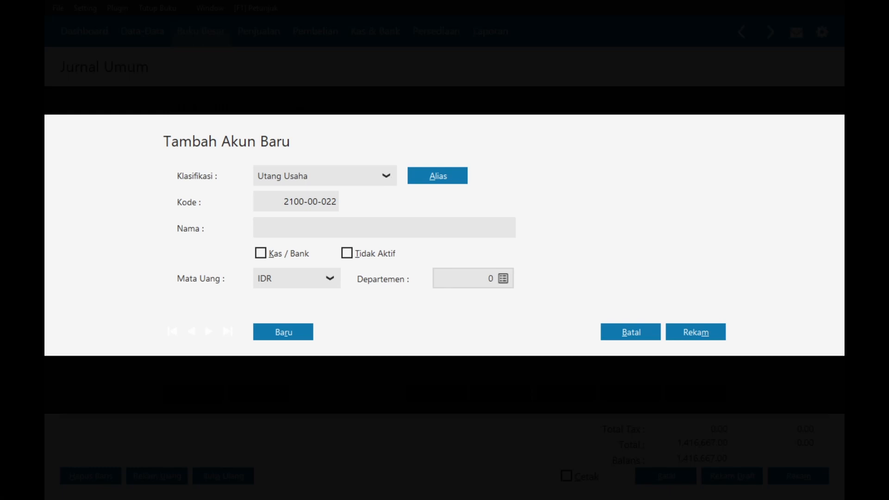
left_click(377, 185)
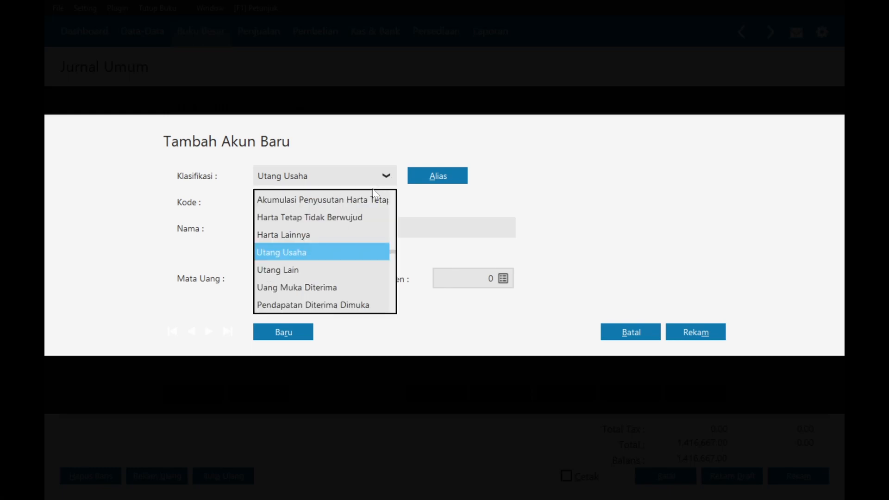
key("Down")
key("Down")
key("Down")
key("Down")
key("Down")
key("Down")
key("Down")
key("Down")
key("Down")
key("Down")
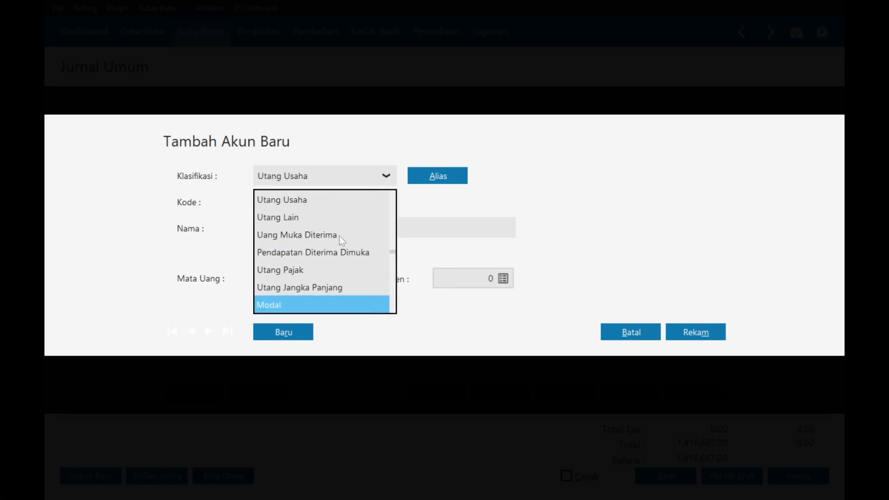
key("Down")
key("Down")
key("Down")
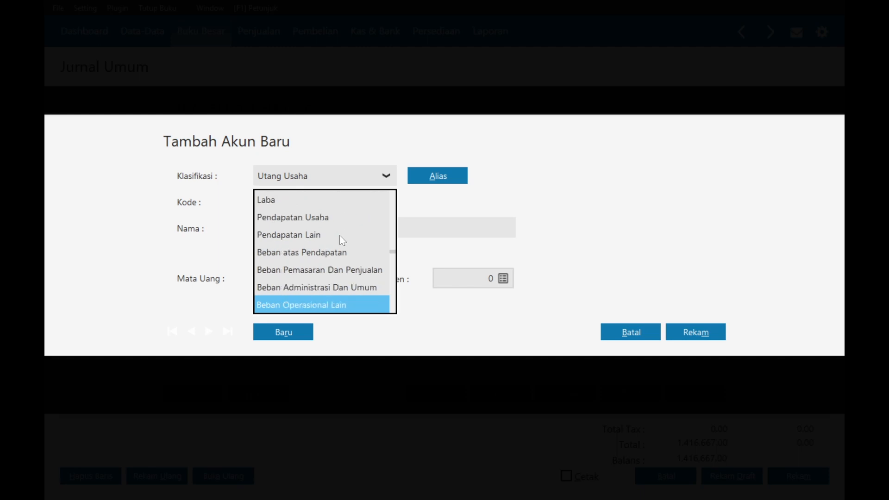
key("Down")
key("Down")
key("Down")
key("Down")
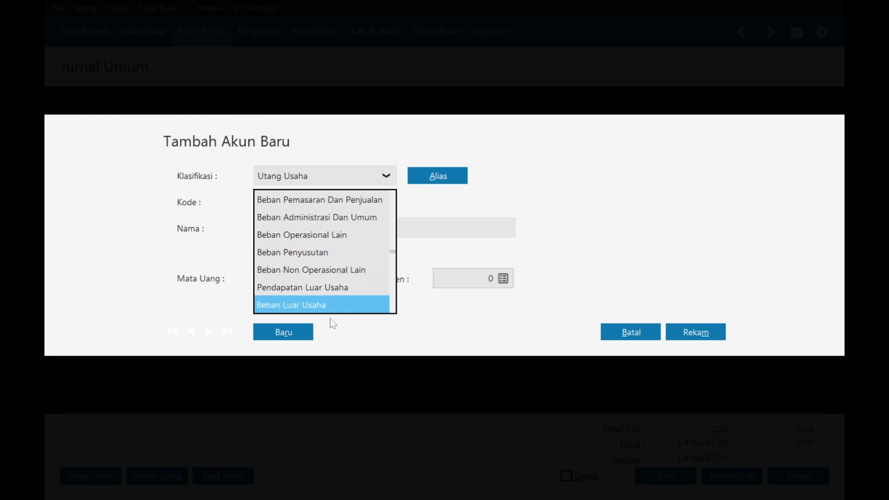
left_click(321, 306)
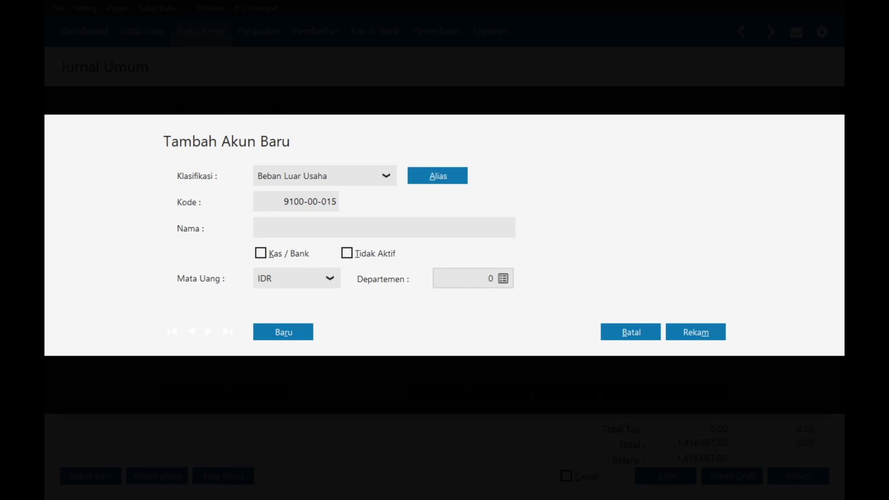
type("Beban Sewa Guna Usaha")
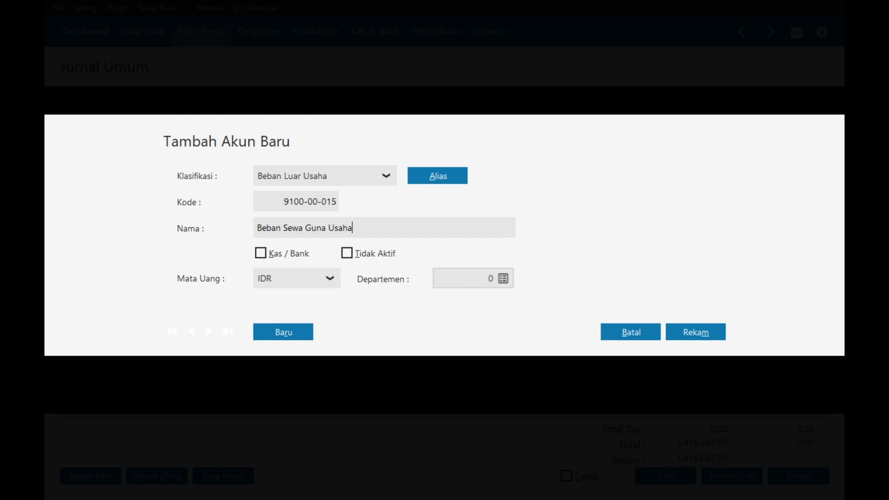
left_click(694, 333)
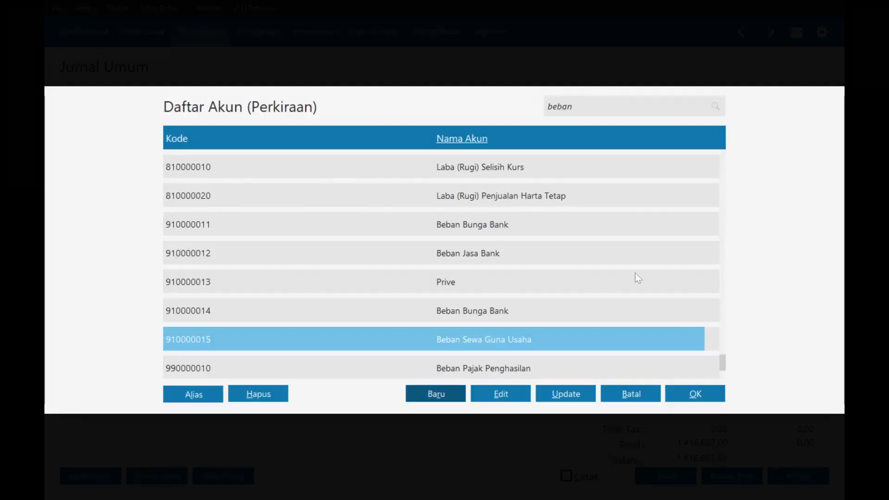
- Place account 9100-00-015 Beban Sewa Guna Usaha on the journal's second line
key("Down")
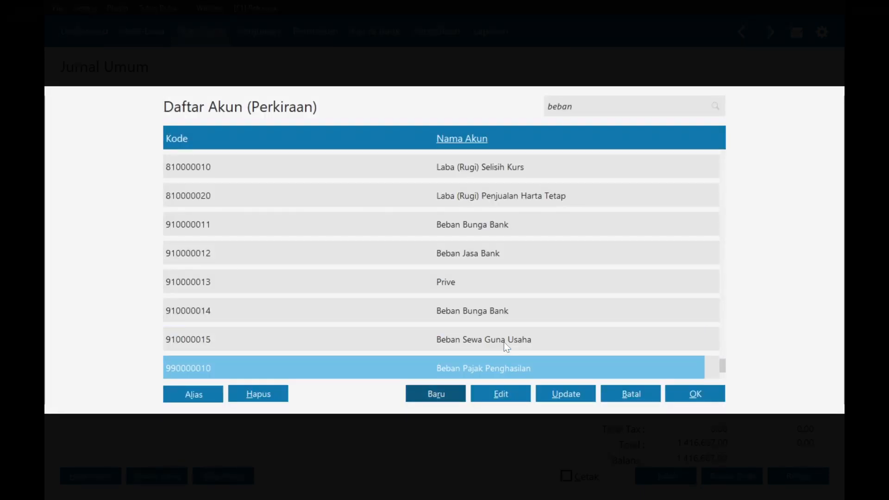
left_click(504, 343)
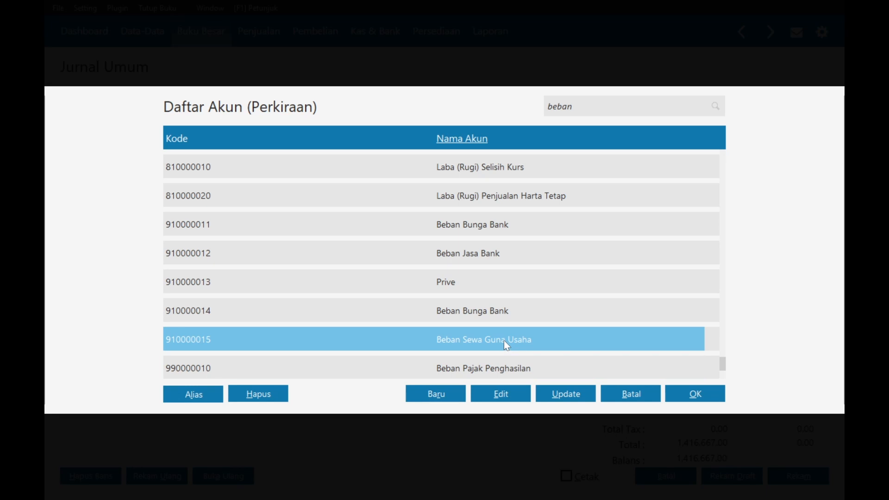
double_click(503, 340)
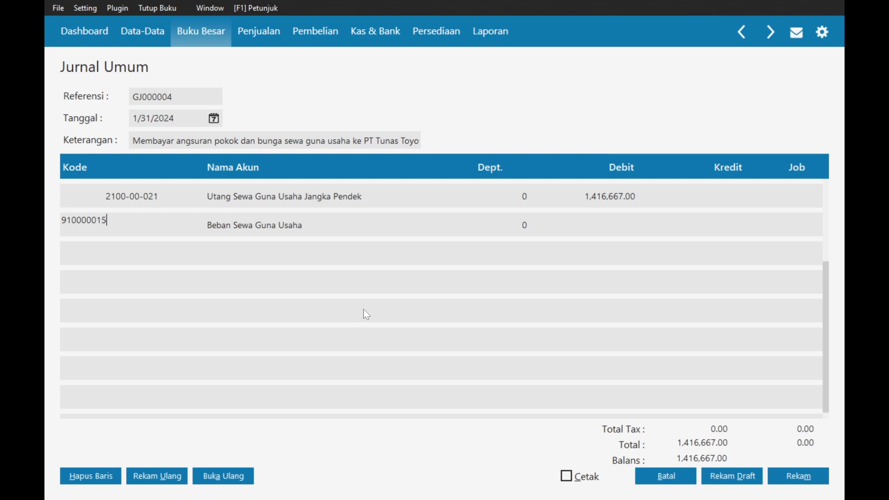
- Check the assignment and debit 510,000 to Beban Sewa Guna Usaha on line two
key("Tab")
key("Tab")
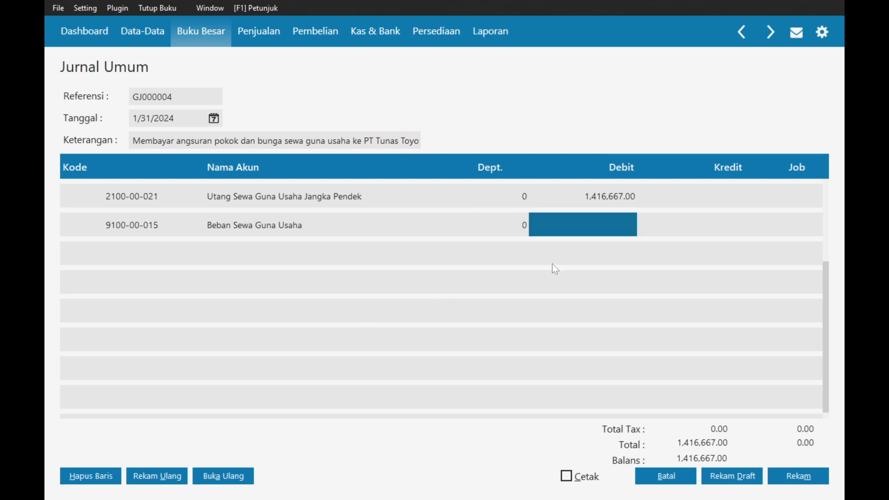
key("alt+Tab")
scroll(444, 278, "up", 2)
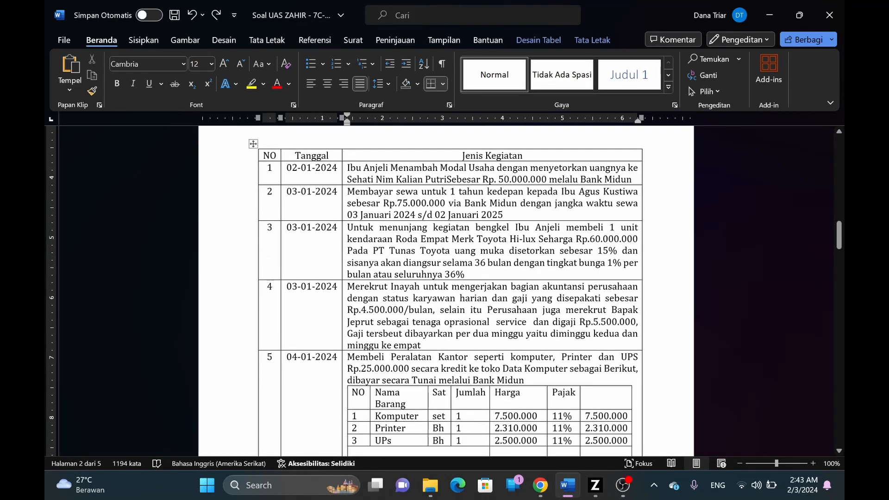
key("alt+Tab")
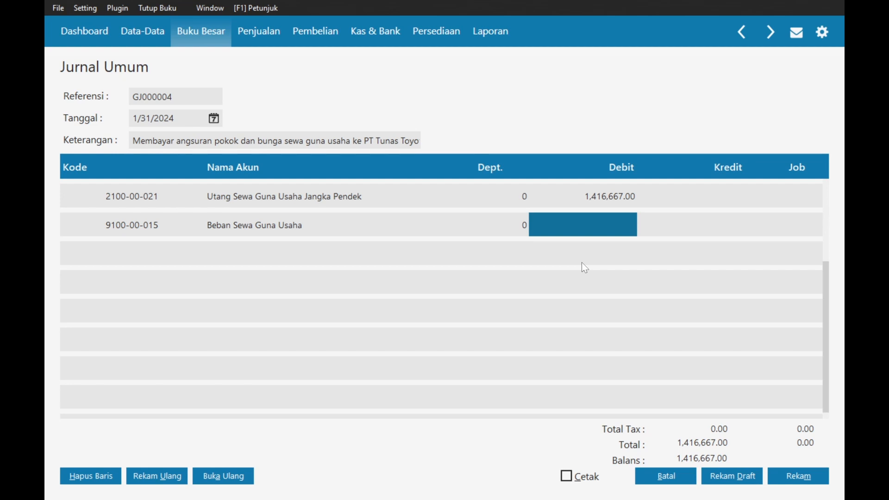
type("510")
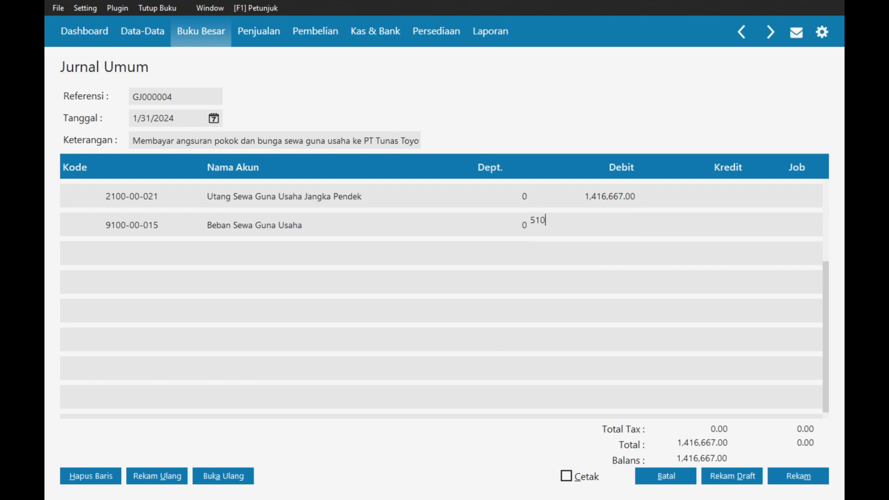
type(",0000")
key("Return")
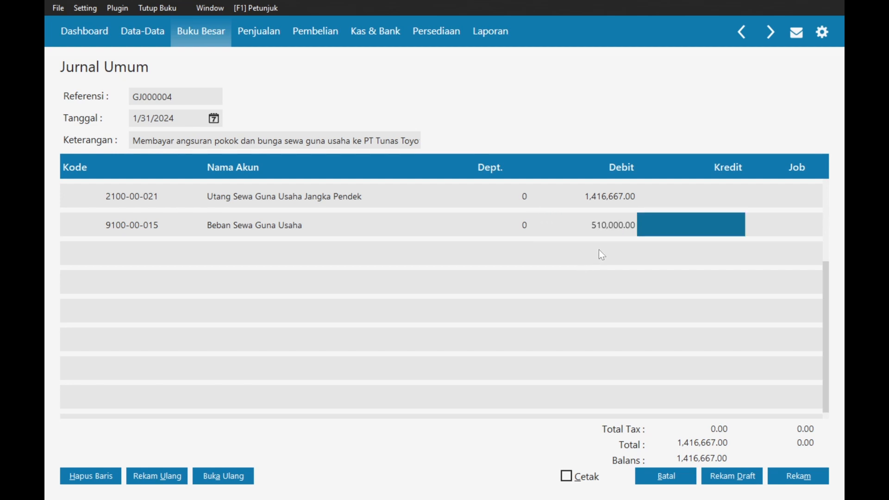
key("Return")
- Credit Bank Midun 1,926,667.00 on line three, save GJ000004, and close the form
left_click(137, 251)
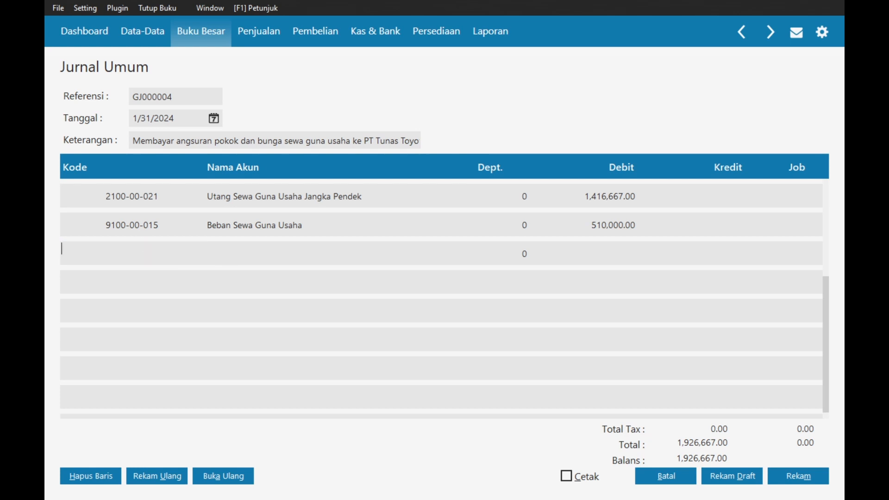
double_click(138, 251)
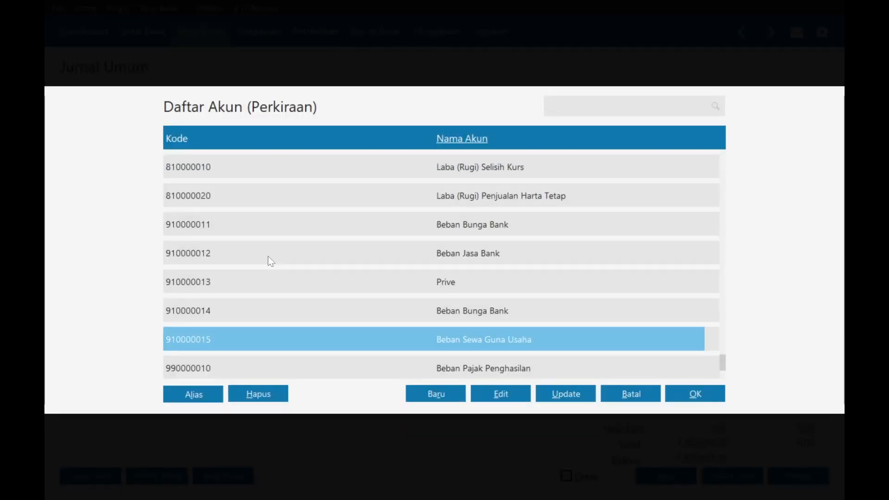
type("ban")
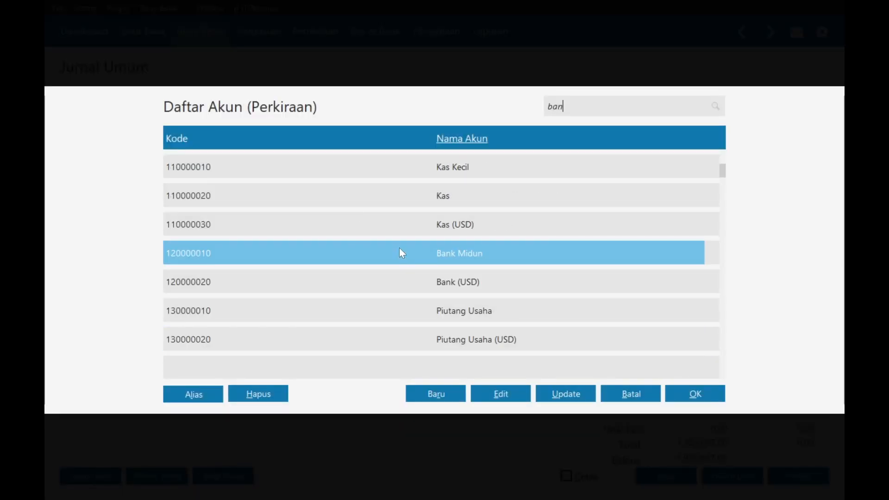
double_click(399, 248)
key("Tab")
key("Tab")
key("Tab")
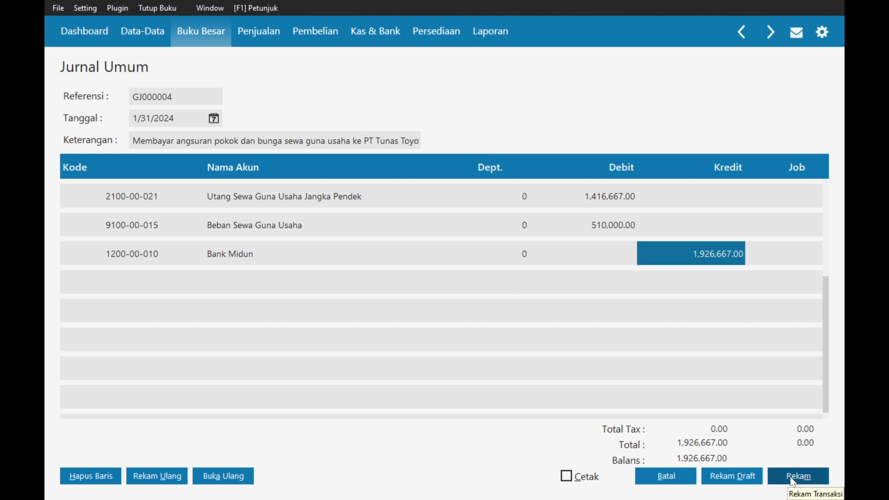
left_click(792, 482)
left_click(646, 476)
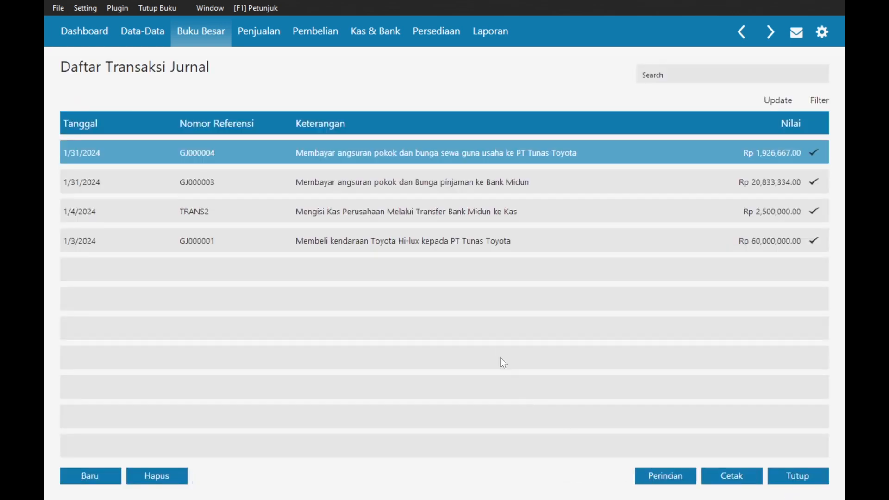
- Scroll the Word assignment down to the 31-01-2024 transactions, items 21 to 28
key("alt+Tab")
scroll(842, 259, "down", 3)
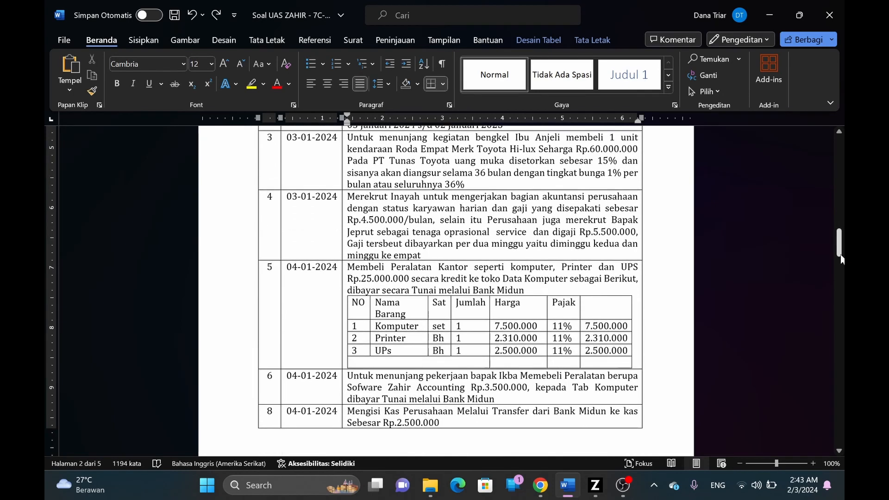
left_click_drag(842, 259, 826, 345)
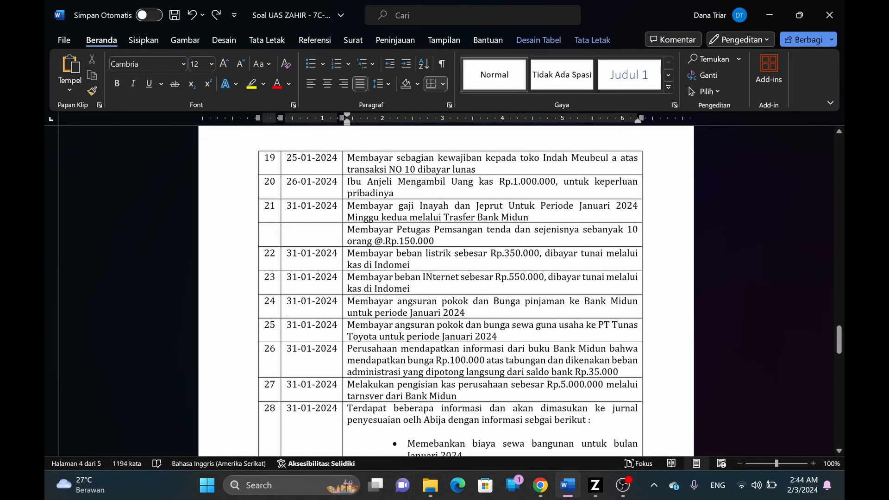
scroll(450, 292, "down", 1)
scroll(344, 325, "down", 1)
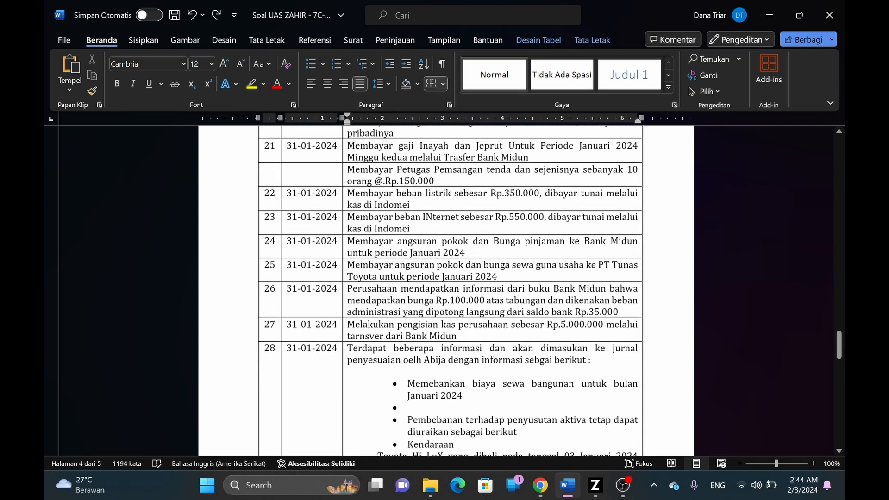
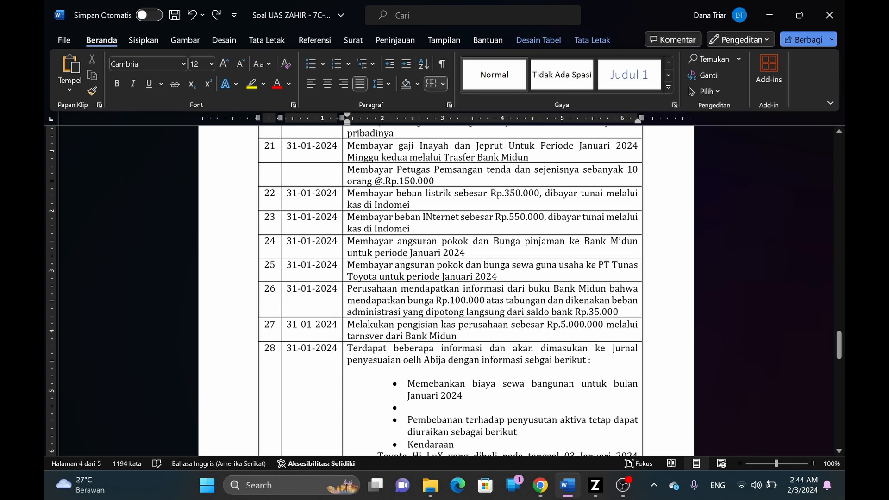
- Switch from the Word assignment to Zahir's journal transaction list with four recorded entries
key("alt+Tab")
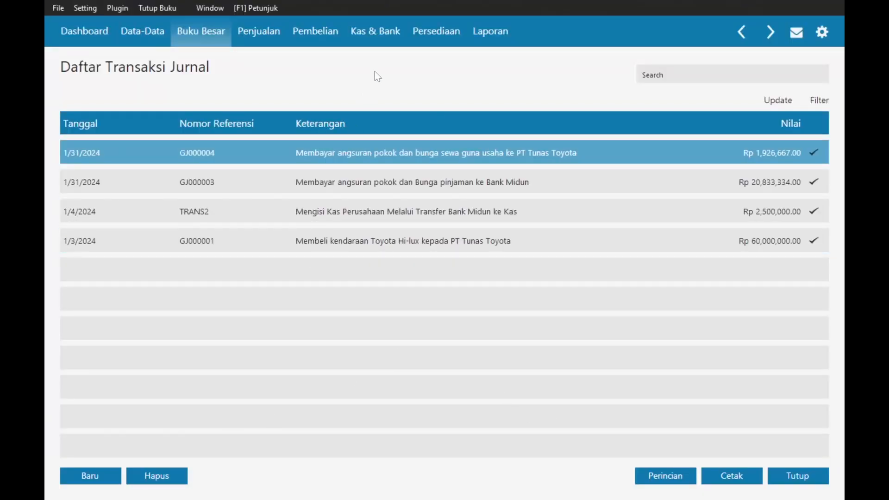
- Start a new cash receipt from Kas & Bank > Kas Masuk
left_click(364, 32)
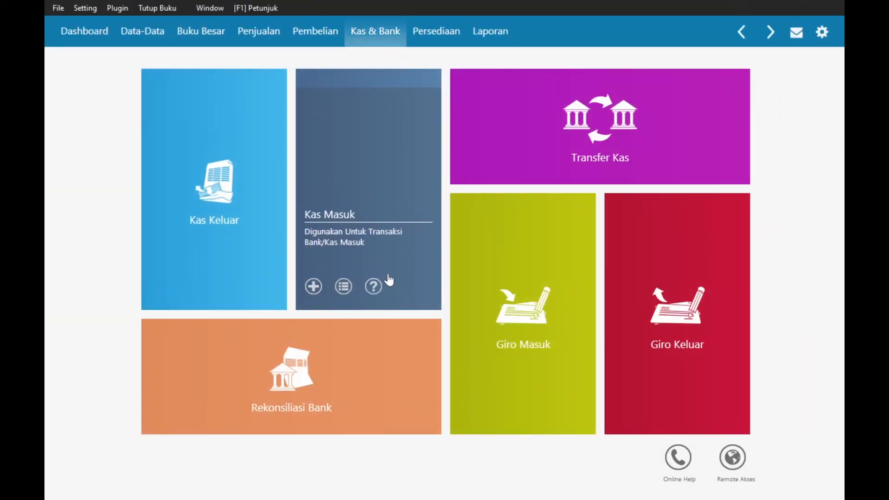
left_click(364, 179)
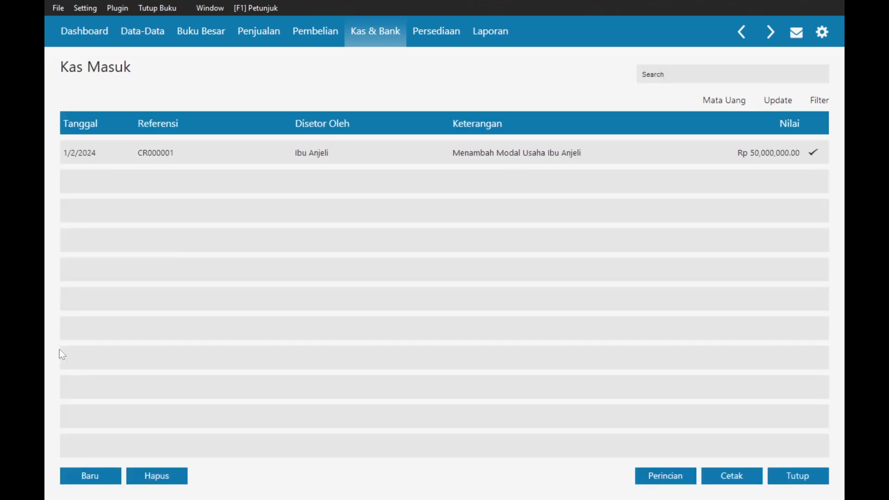
left_click(93, 477)
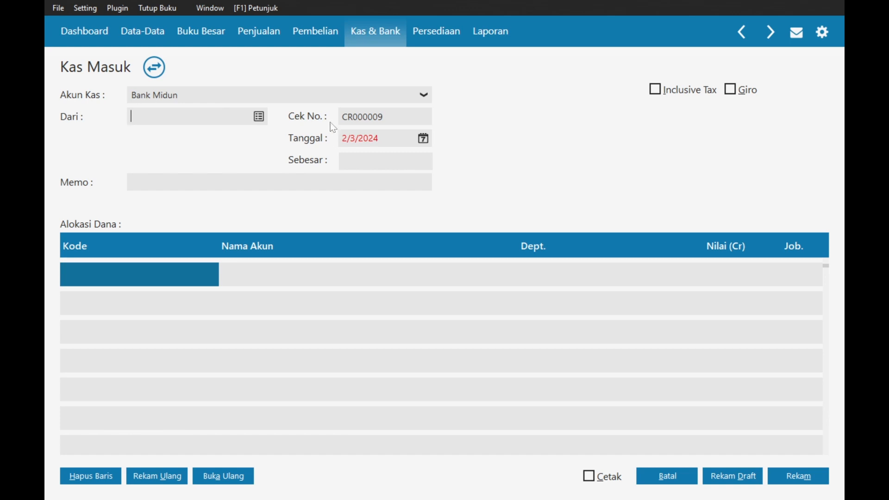
- Add Bank Midun as new Others-type contact OTHR-1 from the Dari picker, accepting the NPWP warning
left_click(259, 117)
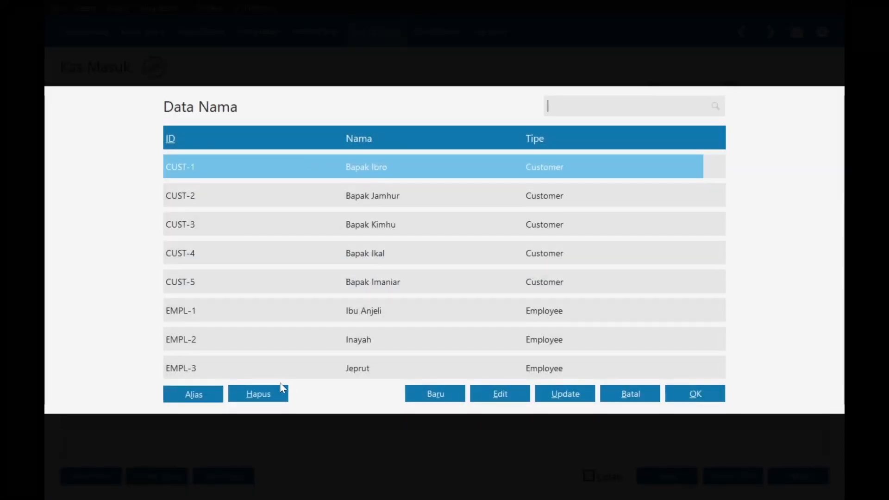
left_click(437, 394)
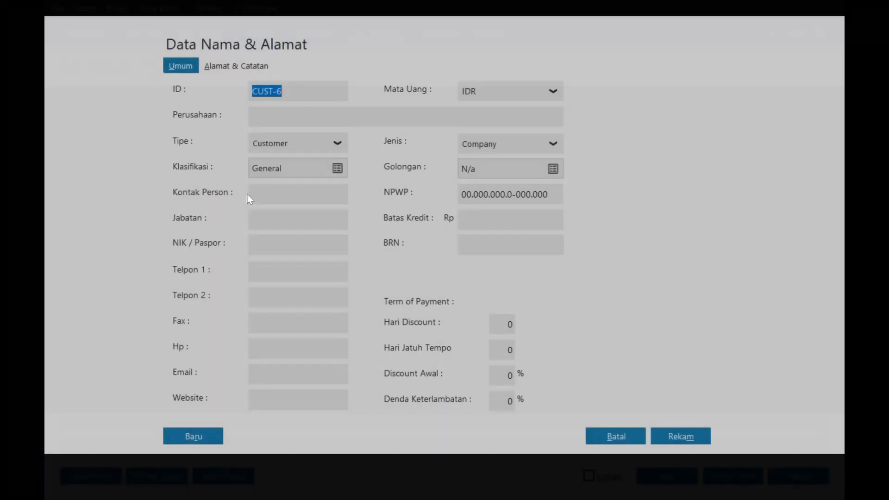
left_click(304, 149)
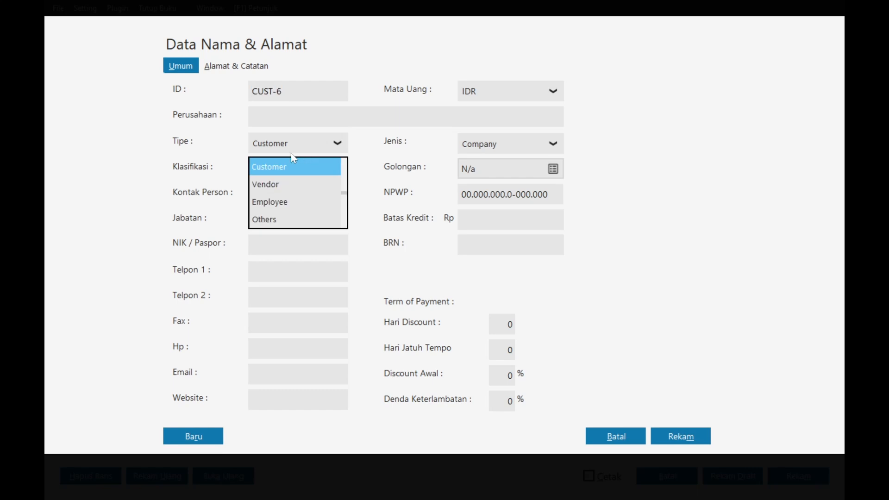
left_click(267, 220)
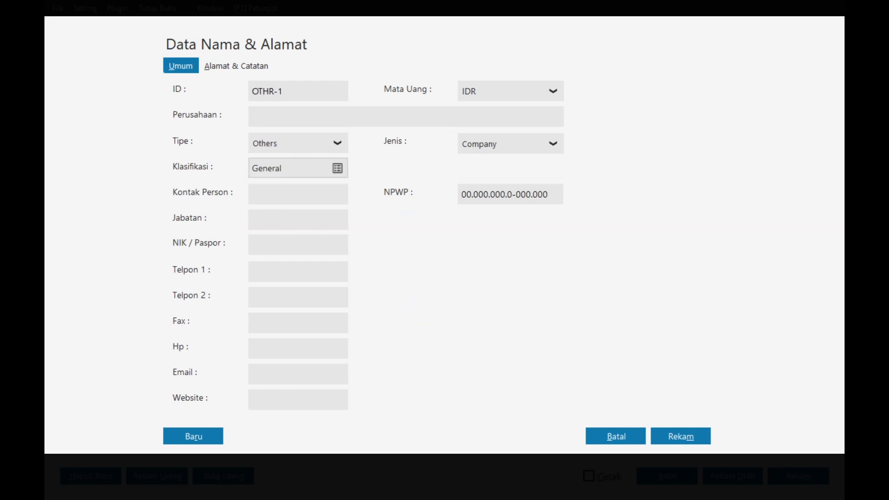
type("Bank Midun")
left_click(665, 437)
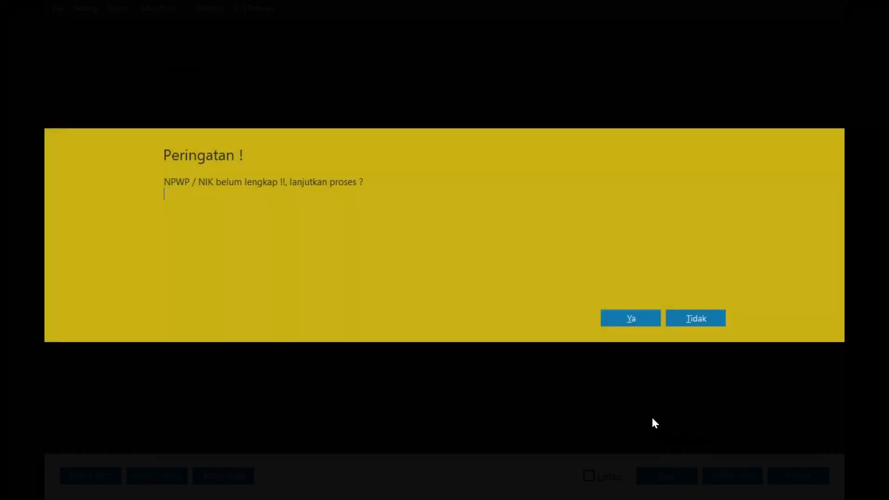
left_click(660, 317)
key("Down")
key("Down")
key("Down")
key("Down")
key("Down")
key("Down")
key("Down")
key("Down")
key("Down")
key("Down")
key("Down")
key("Down")
key("Down")
key("Down")
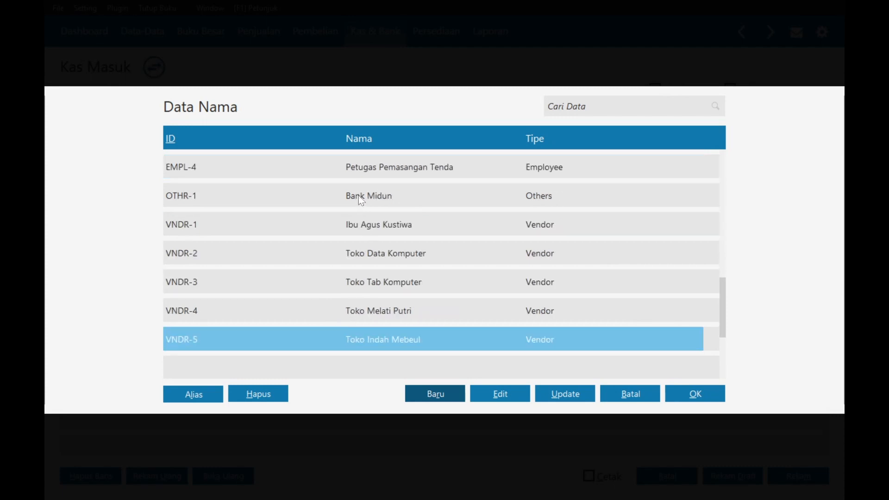
- Set Bank Midun as the payer and date the receipt 1/31/2024
double_click(360, 197)
left_click(423, 139)
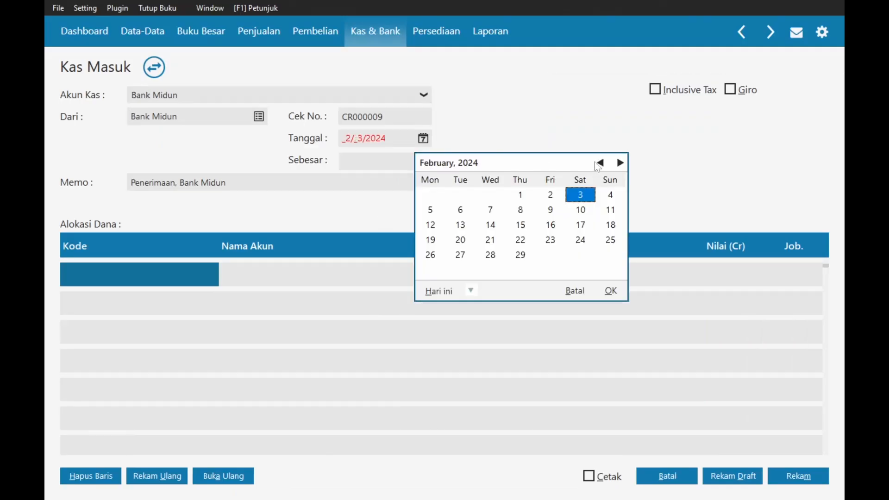
left_click(600, 162)
double_click(491, 255)
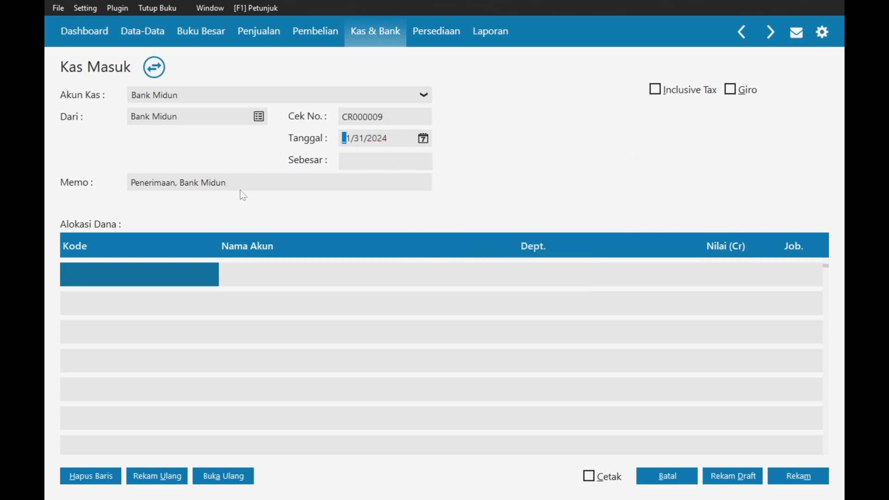
- Change the memo to 'Penerimaan bunga bank dari Bank Midun'
double_click(153, 183)
key("alt+Tab")
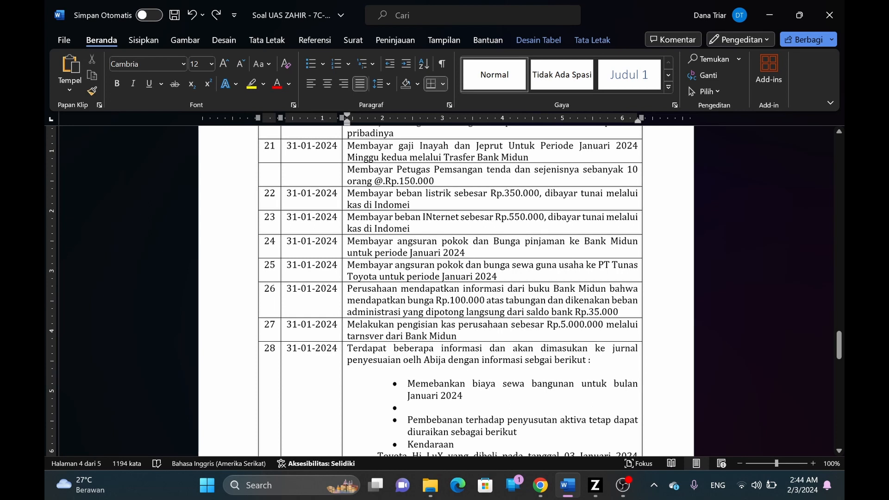
key("alt+Tab")
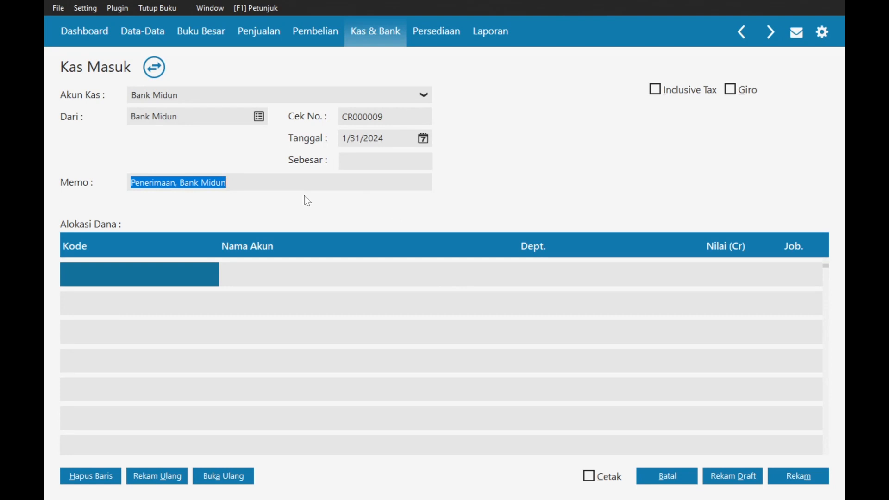
key("Home")
key("ctrl+Right")
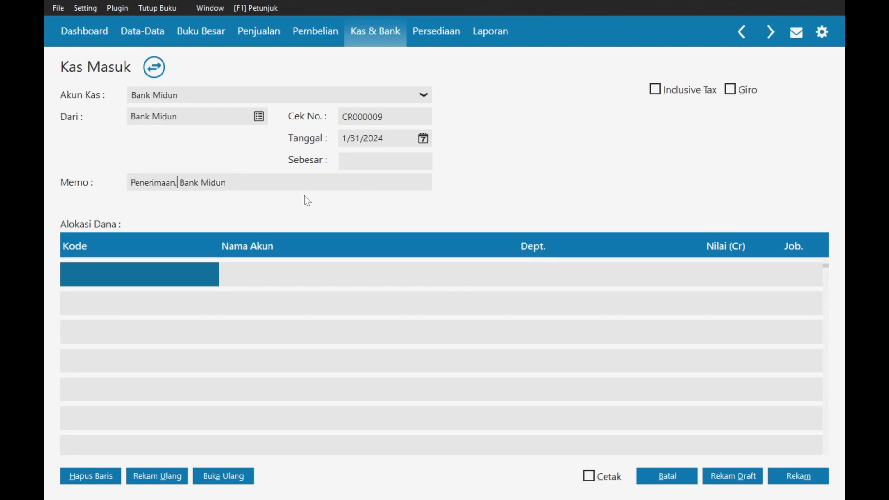
key("Delete")
type("bunga bank")
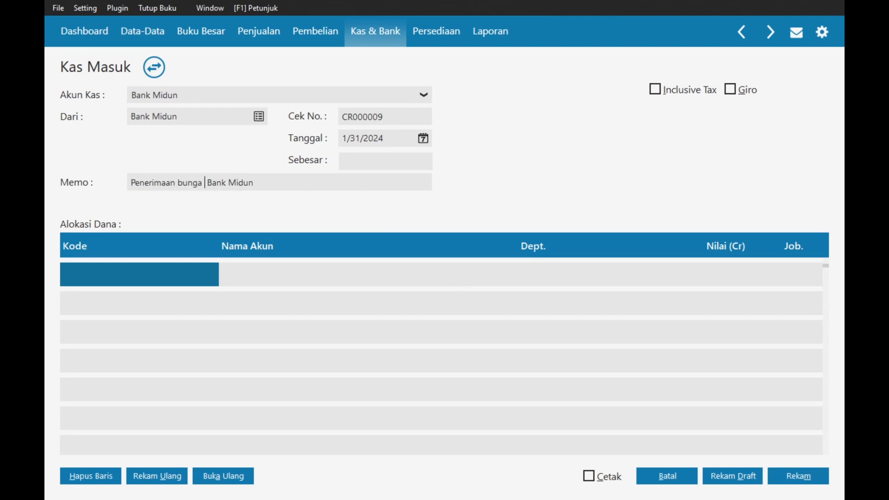
type(" dari")
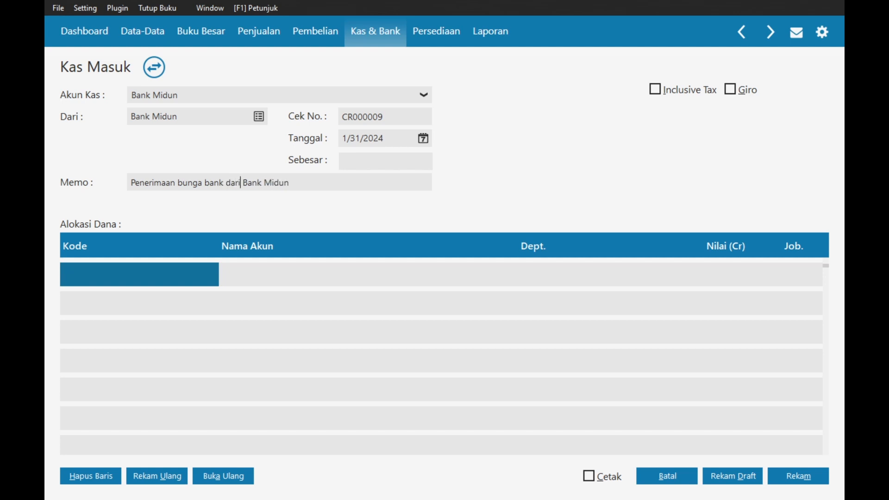
double_click(129, 272)
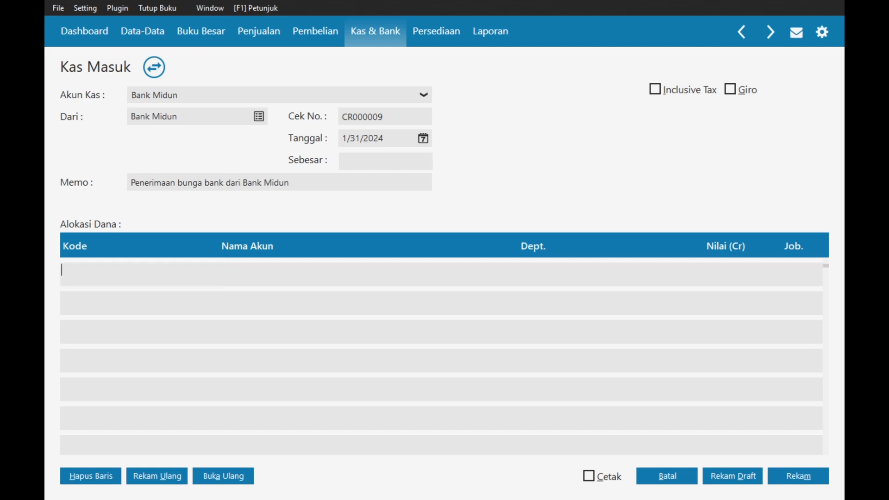
- Locate account 410000020 Pendapatan Jasa # 2 and open it for editing
scroll(357, 241, "down", 12)
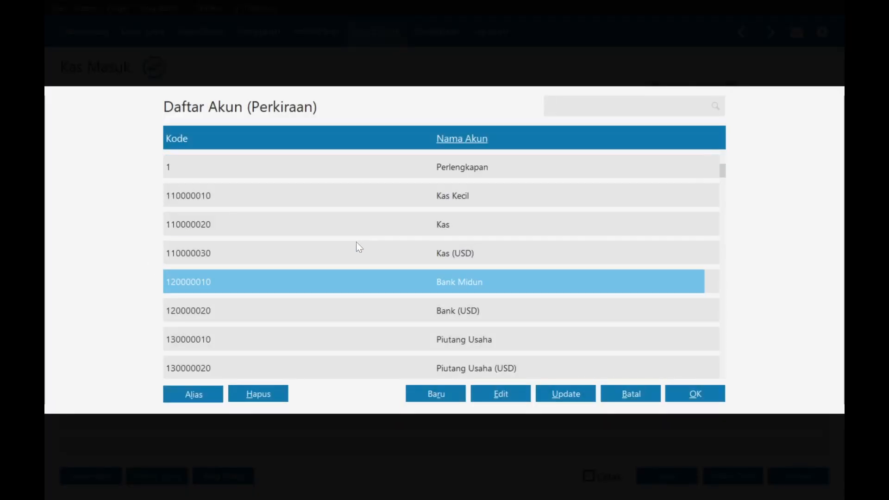
scroll(357, 241, "down", 15)
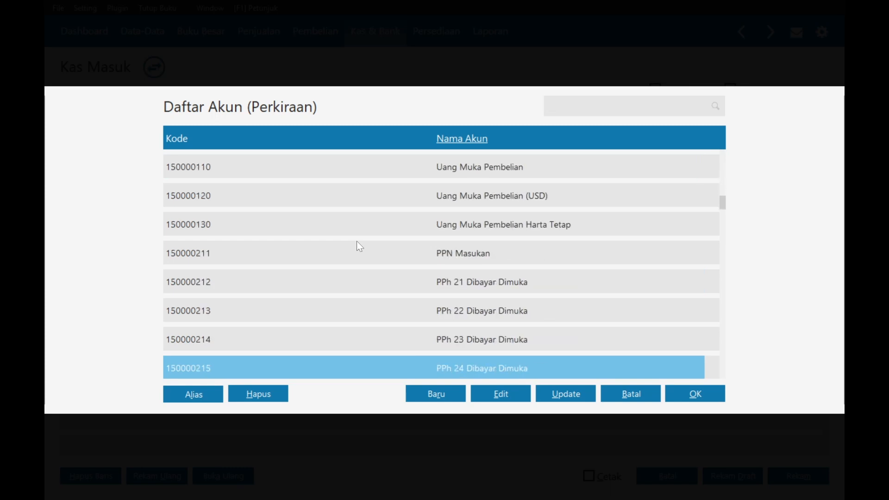
scroll(360, 246, "down", 20)
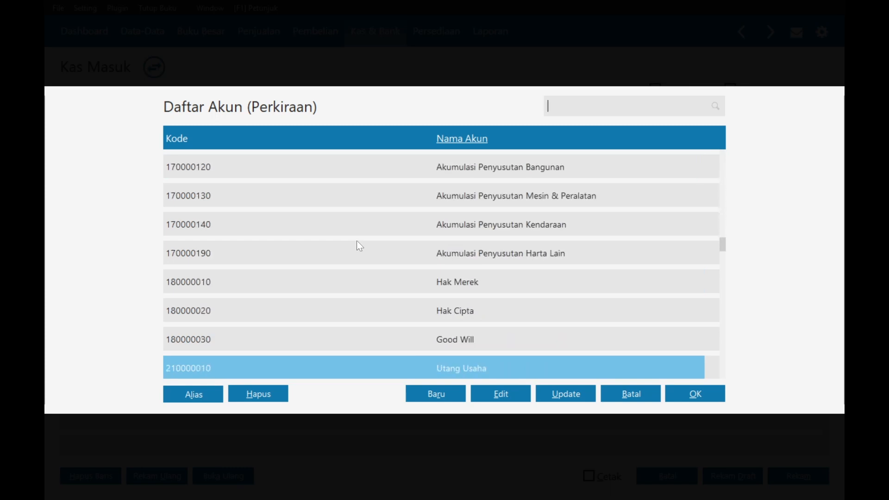
scroll(375, 274, "down", 16)
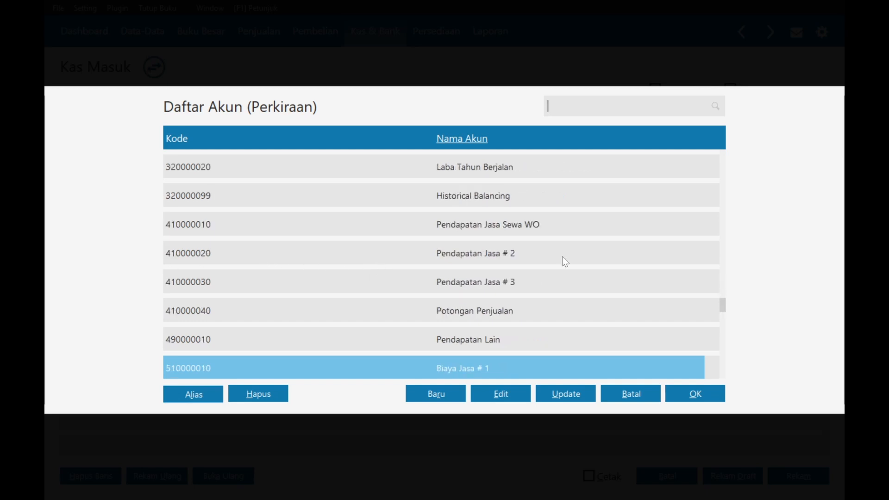
left_click(487, 259)
left_click(498, 395)
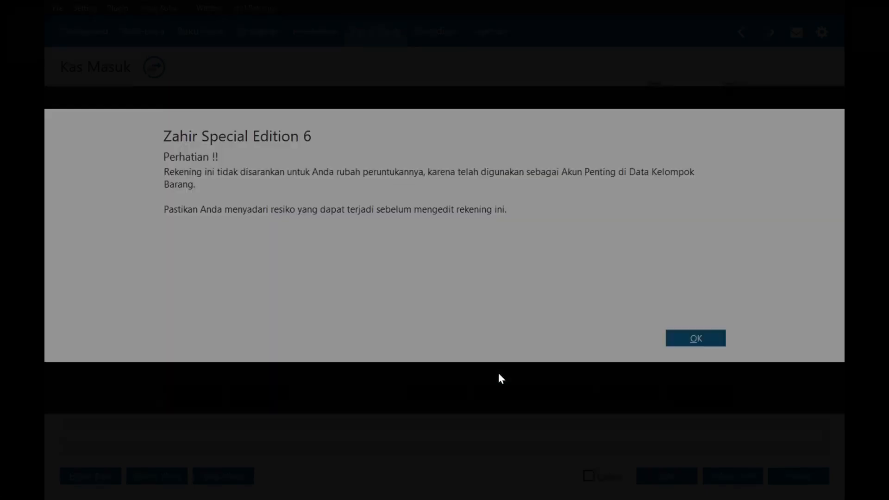
left_click(692, 339)
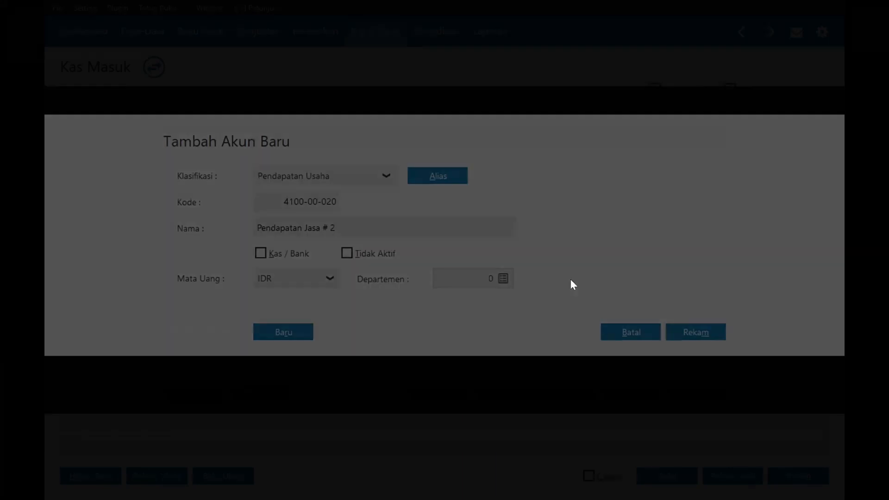
- Rename the account Pendapatan Bunga Bank, save it, and place it on the first allocation line
left_click(335, 228)
left_click_drag(336, 228, 329, 228)
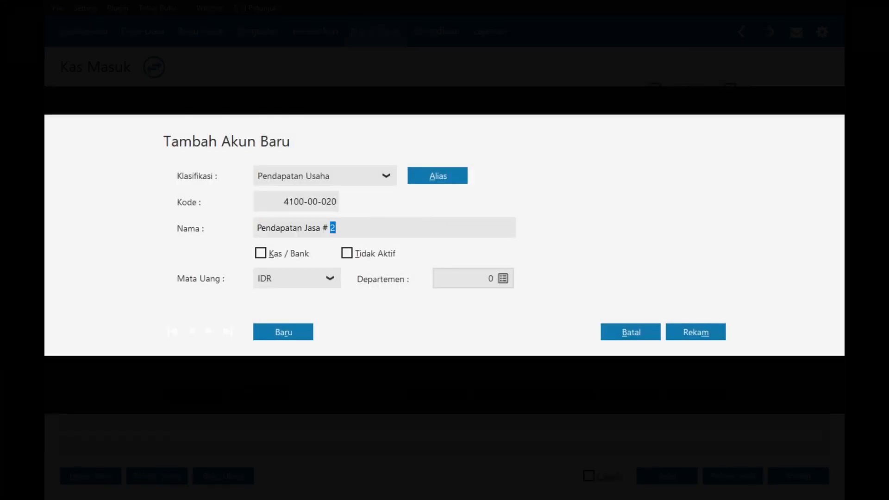
key("BackSpace")
key("BackSpace")
key("BackSpace")
key("BackSpace")
key("BackSpace")
key("BackSpace")
key("BackSpace")
type("Bunga Bank")
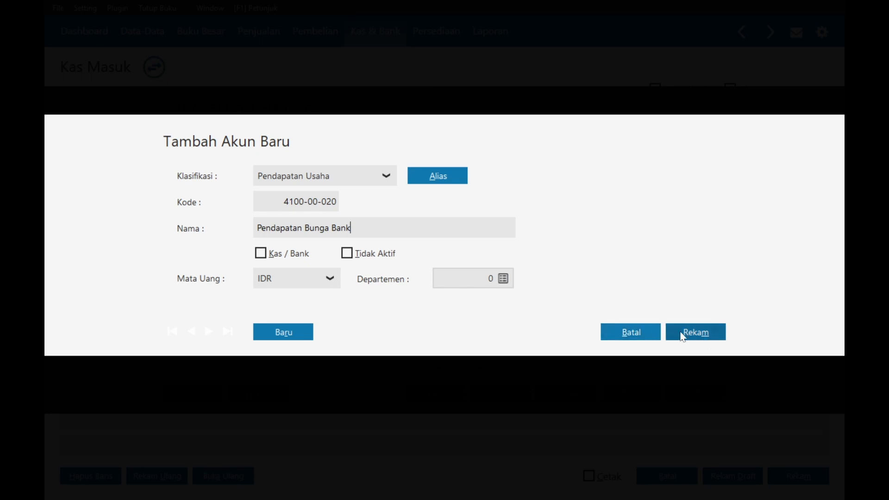
left_click(686, 333)
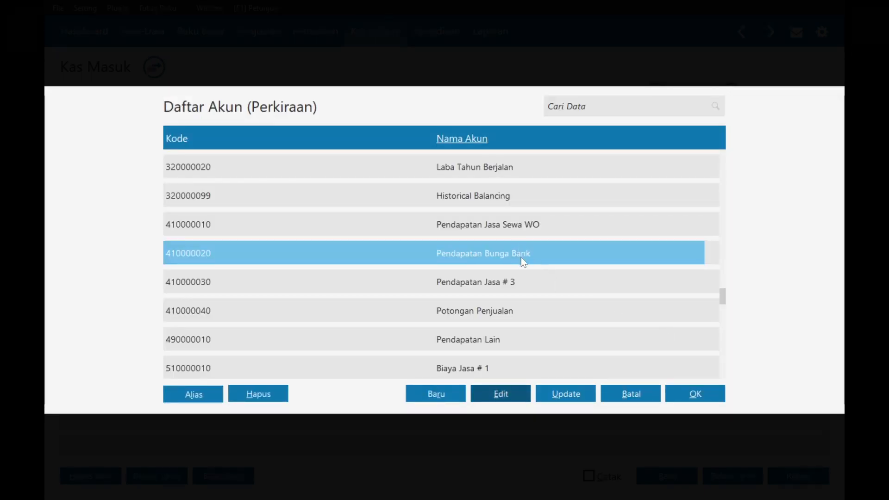
double_click(521, 257)
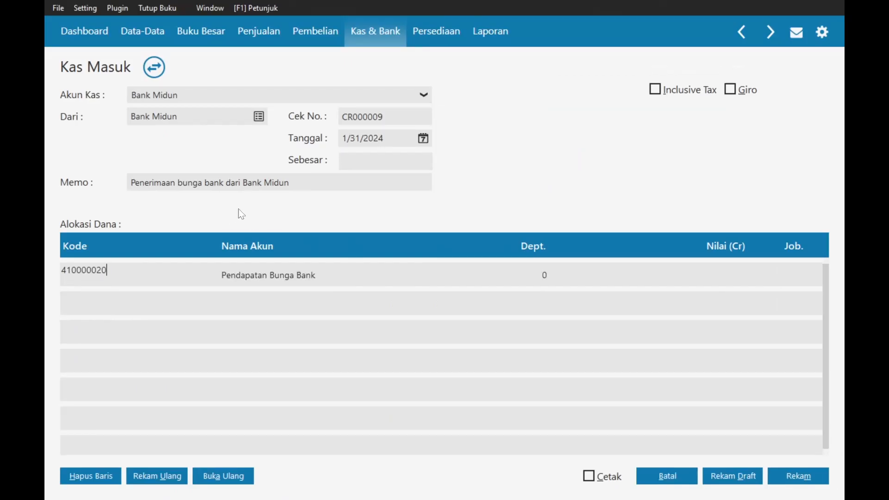
- Enter 100,000 as the line's credit amount, correcting a mistaken 1,000,000
left_click(725, 273)
key("alt+Tab")
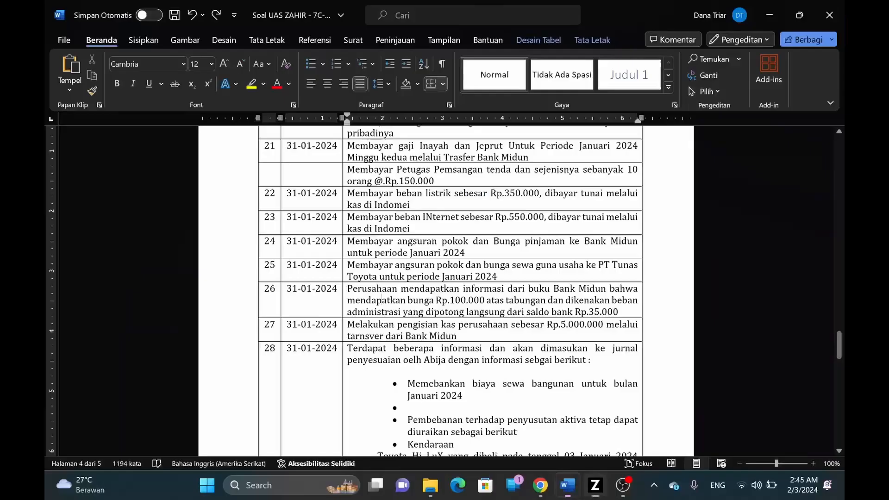
key("alt+Tab")
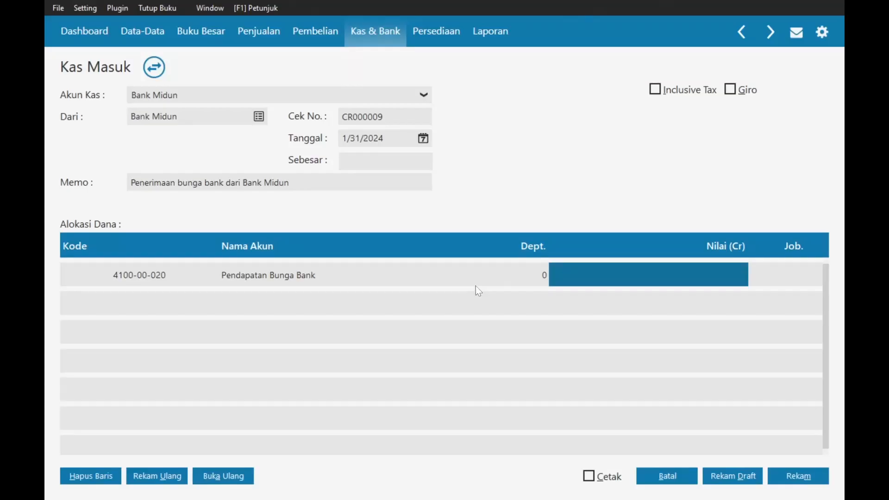
type("1000000")
key("Tab")
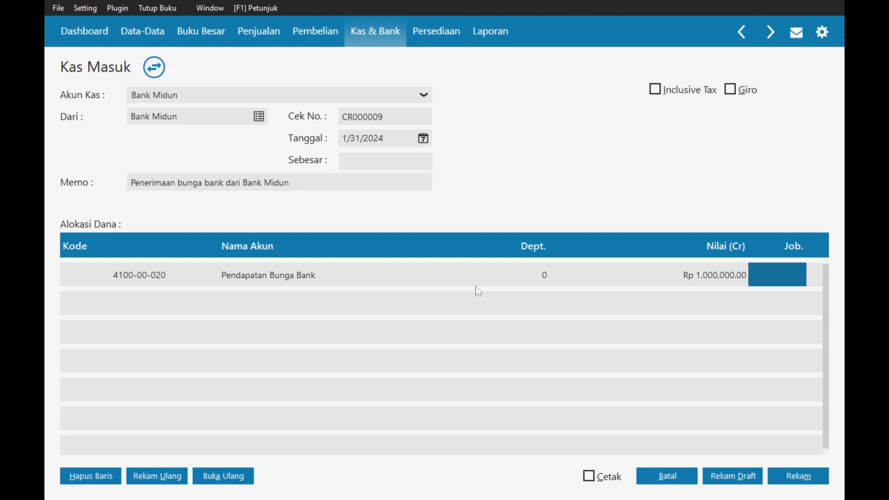
left_click(711, 276)
key("BackSpace")
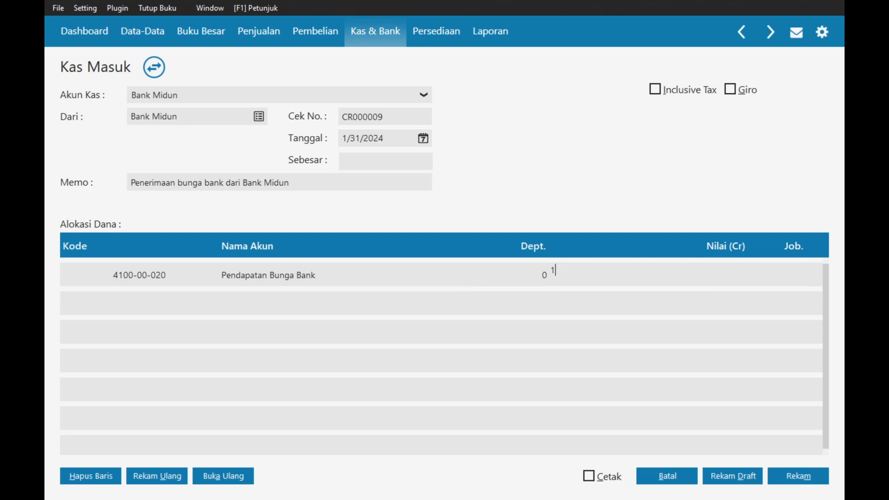
type("100,000")
key("Tab")
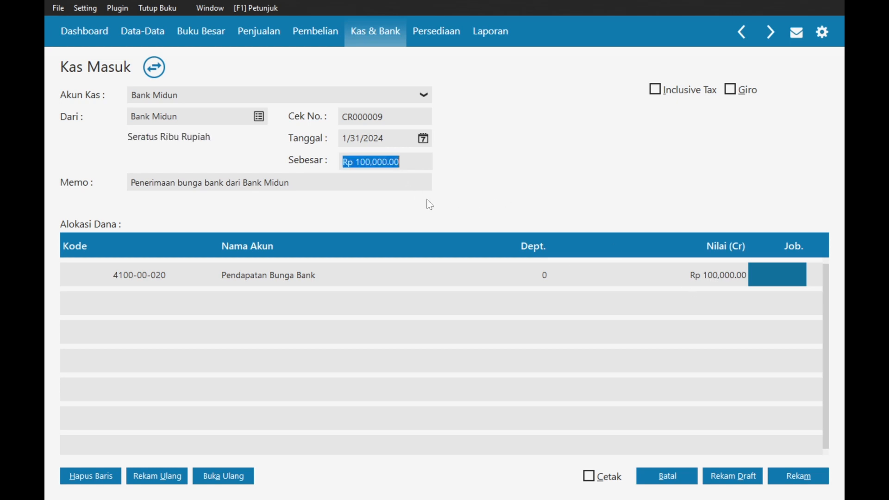
- Save cash receipt CR000009 and return to the Kas Masuk list
left_click(798, 476)
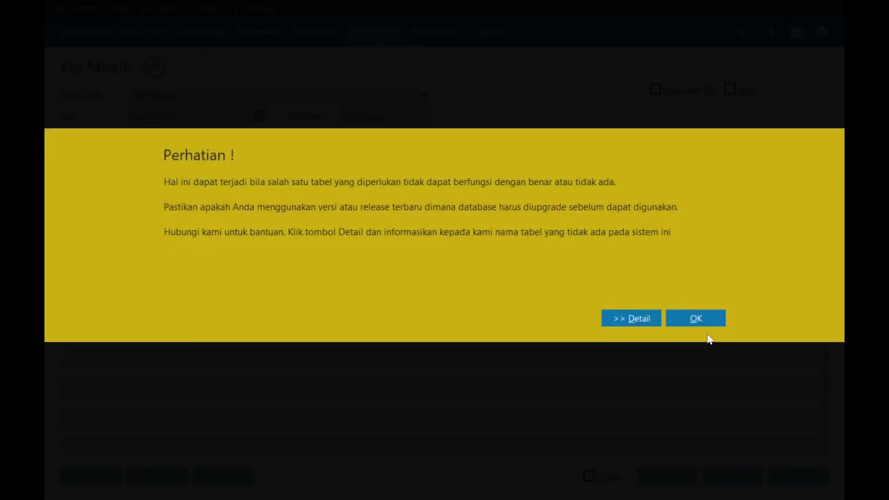
left_click(702, 320)
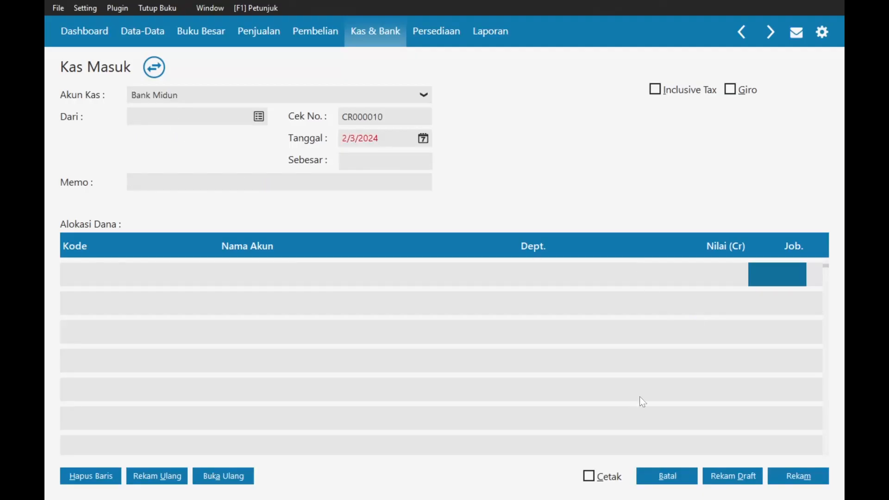
left_click(677, 481)
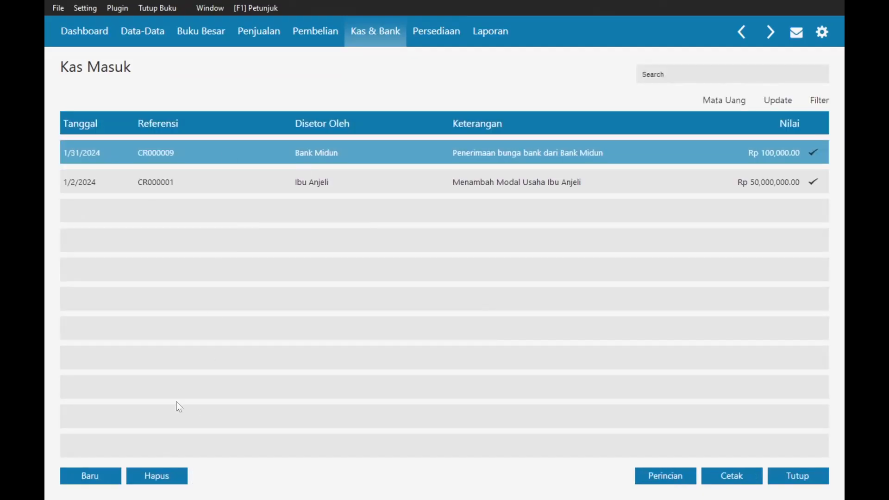
- Start new cash payment CD000014 with Bank Midun as the recipient
left_click(399, 37)
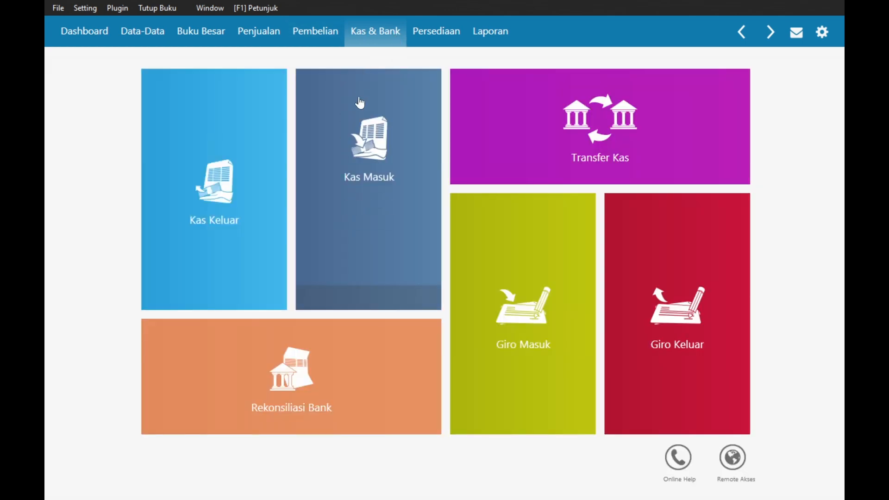
left_click(241, 169)
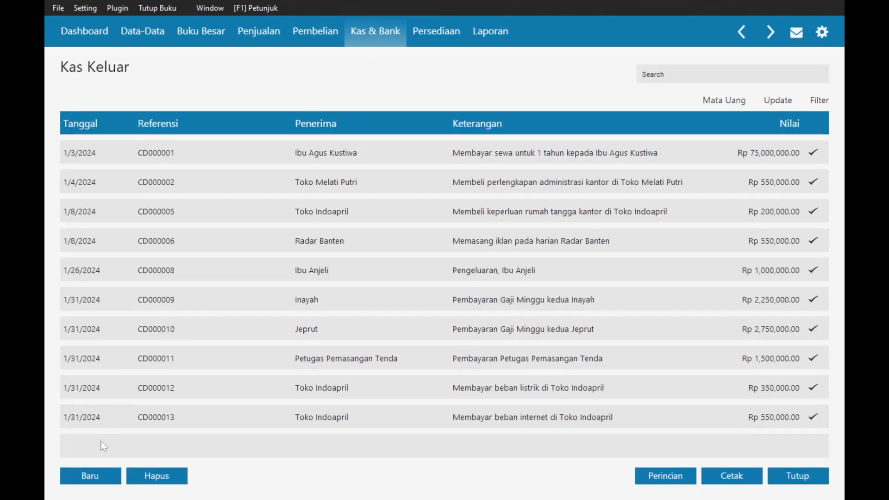
left_click(90, 476)
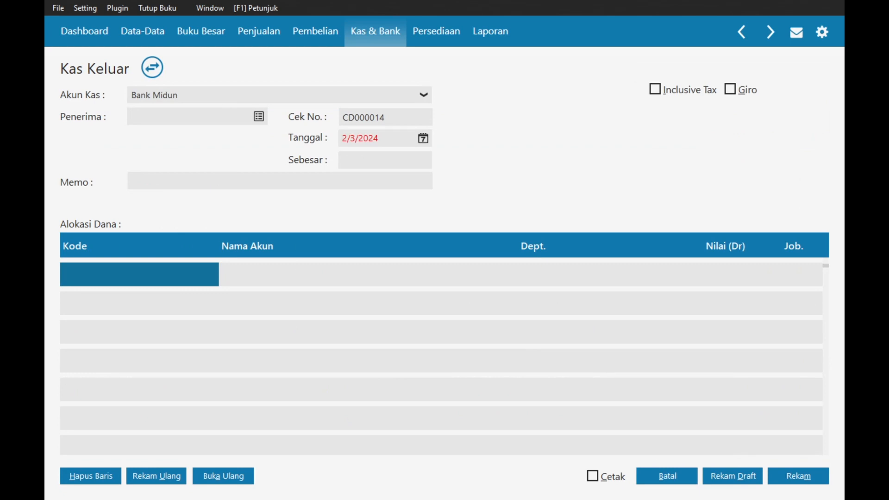
left_click(258, 117)
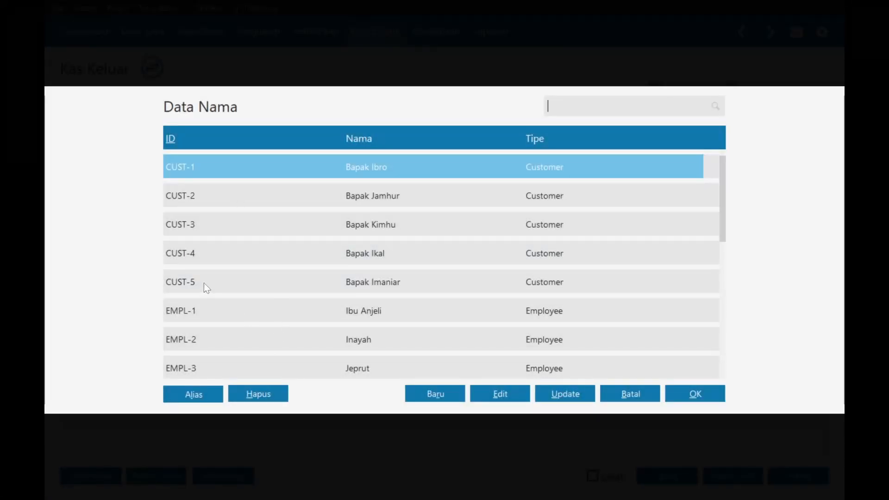
key("Down")
key("Down")
key("Down")
key("Down")
key("Down")
key("Down")
key("Down")
key("Down")
key("Down")
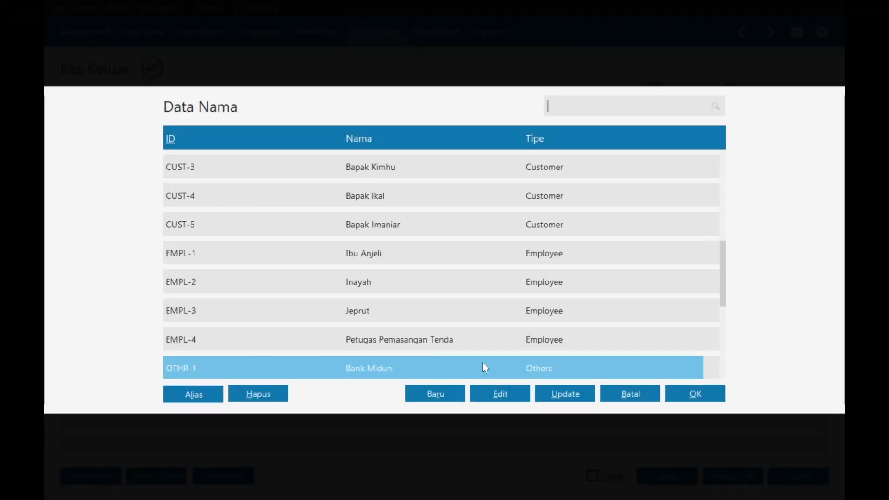
double_click(469, 368)
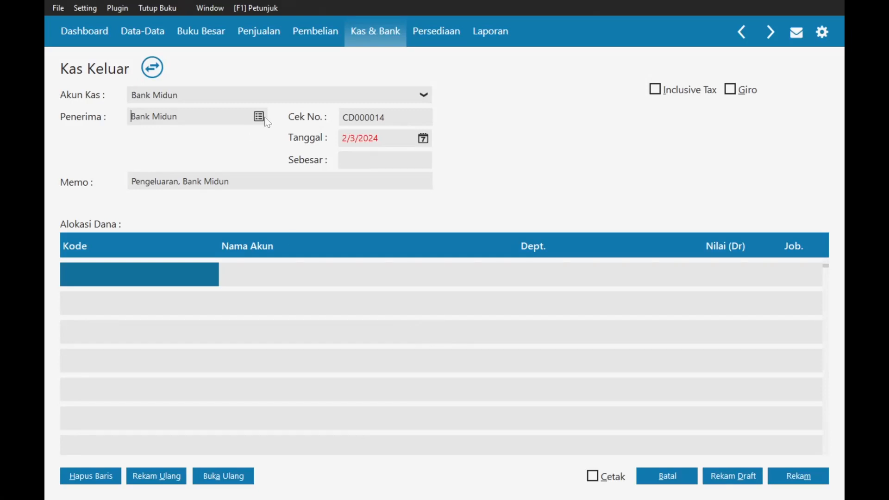
left_click(262, 117)
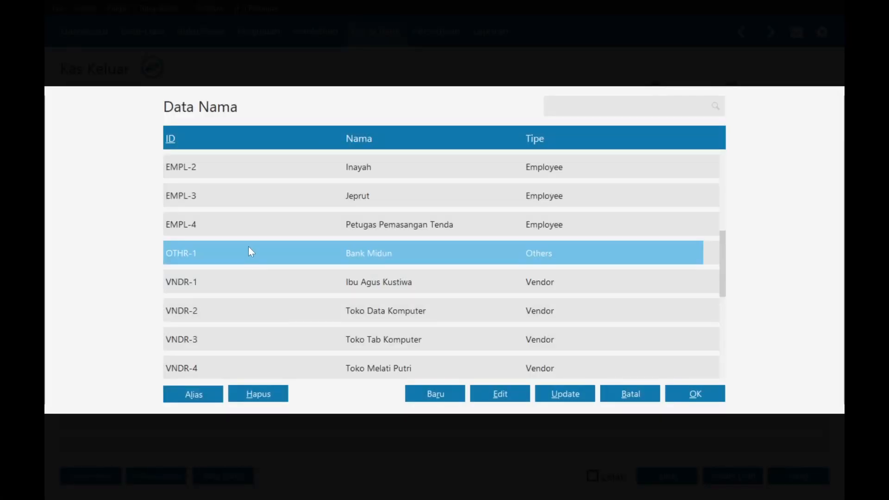
double_click(249, 248)
- Edit the memo toward 'Pengeluaran administrasi bunga Bank Midun'
left_click(179, 182)
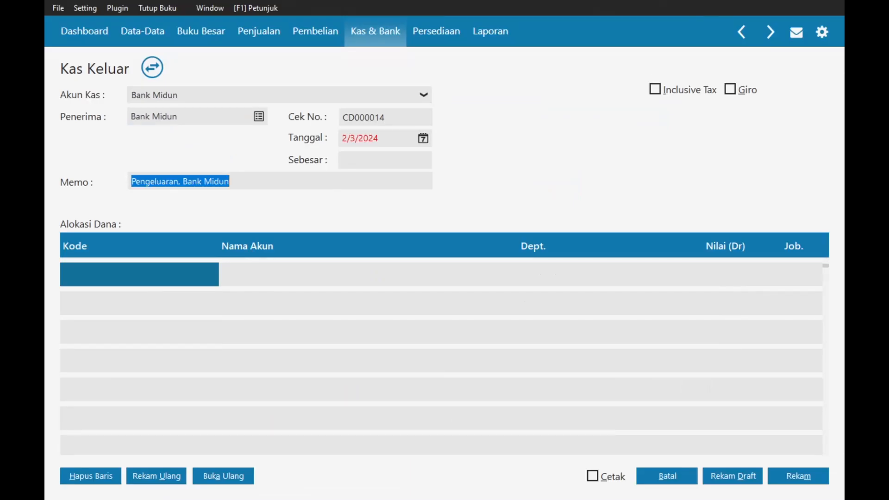
left_click(179, 182)
key("Delete")
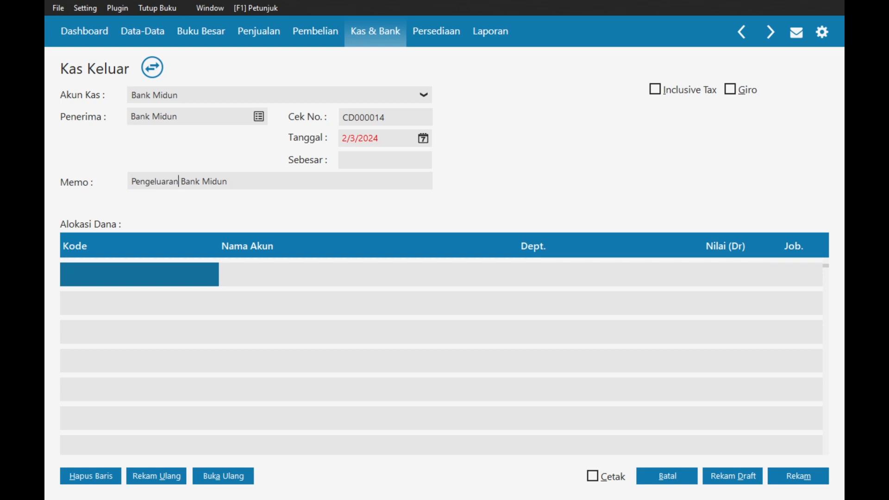
type("administa")
key("BackSpace")
type("ra")
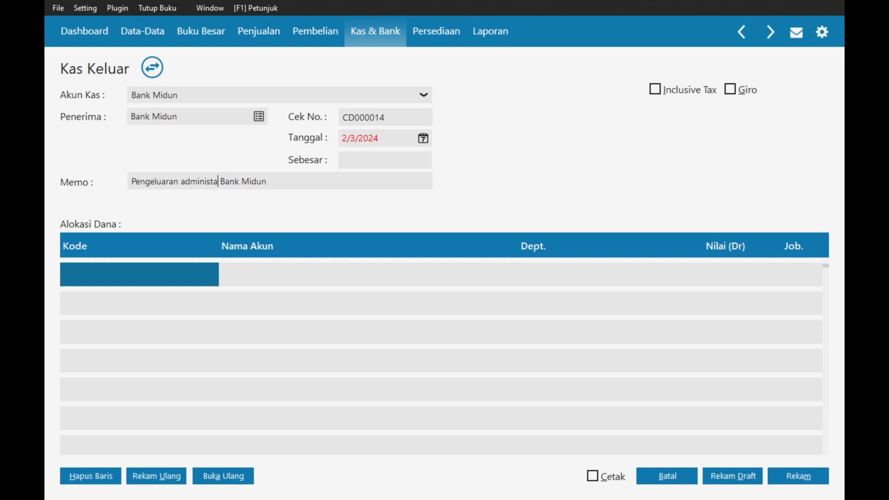
type("si bunga ban")
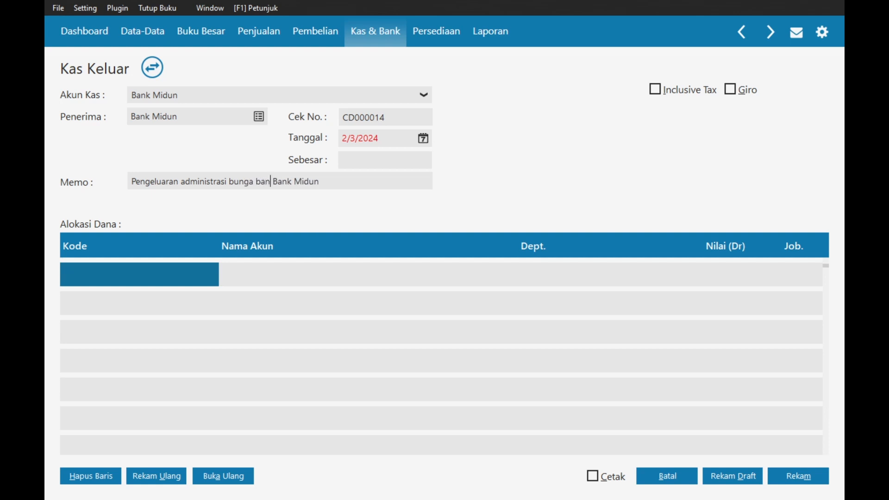
key("BackSpace")
key("BackSpace")
key("BackSpace")
key("BackSpace")
- Date the cash payment 31 January 2024
left_click(427, 135)
left_click(596, 163)
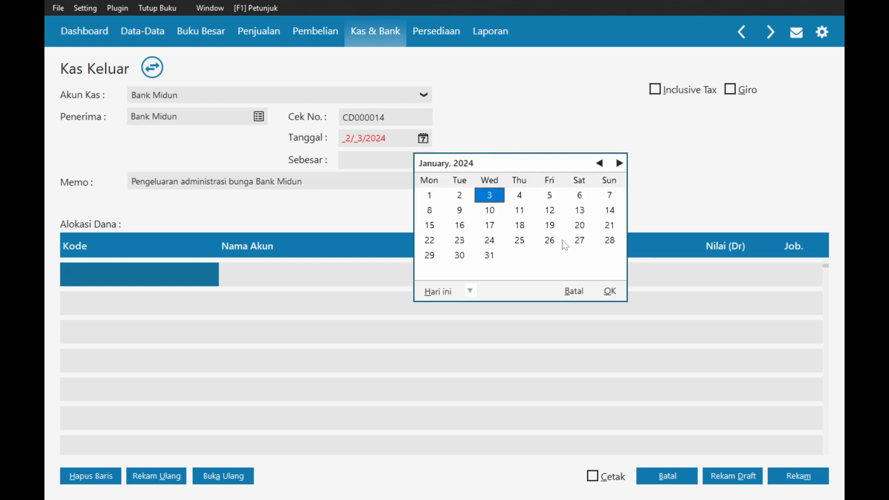
double_click(491, 257)
- Browse the chart of accounts for the allocation line, then close it without choosing
double_click(153, 272)
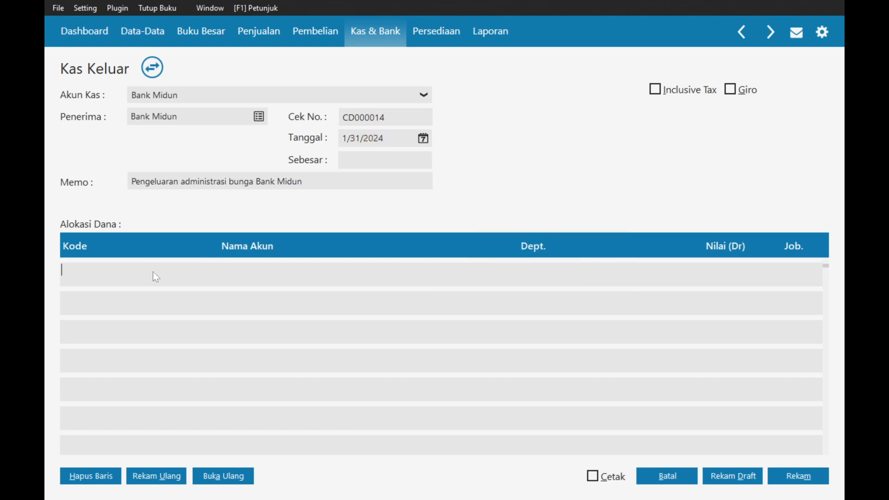
scroll(438, 283, "down", 9)
scroll(437, 282, "down", 10)
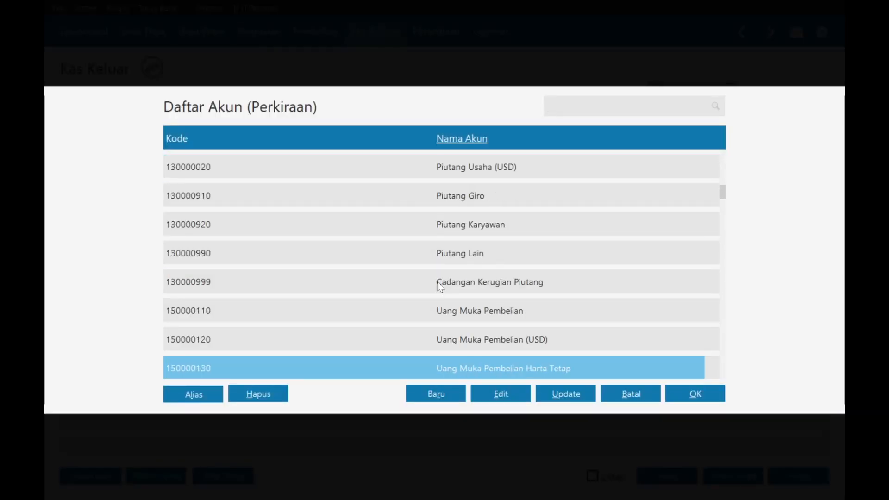
scroll(441, 286, "down", 20)
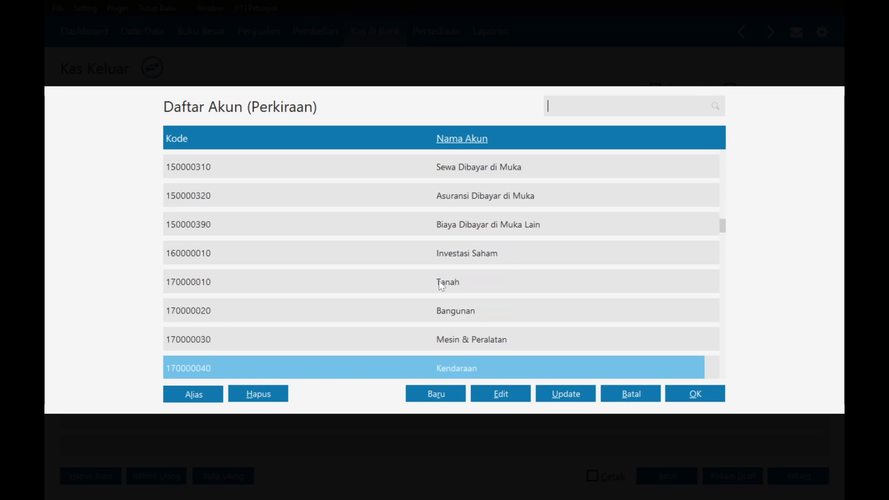
scroll(443, 286, "down", 20)
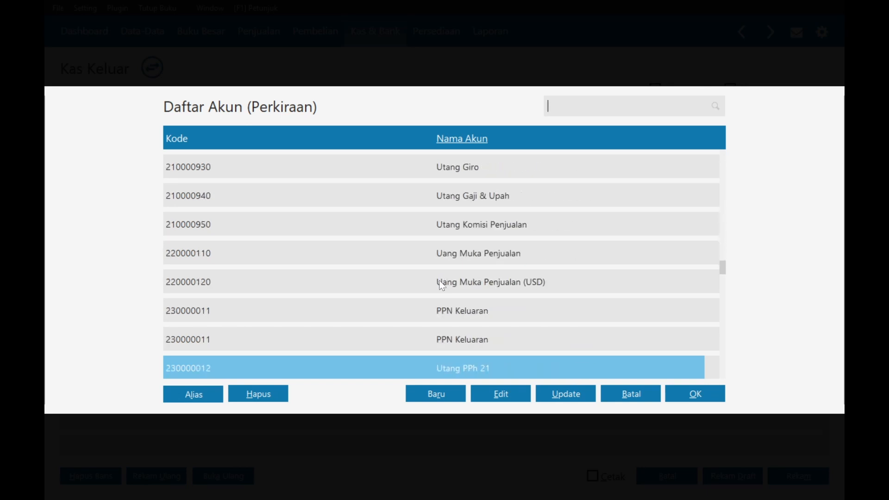
scroll(441, 285, "down", 9)
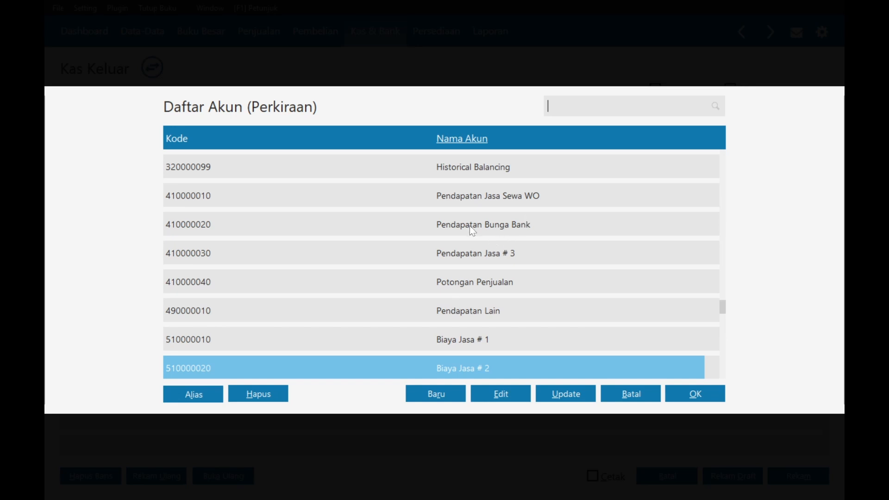
scroll(472, 230, "down", 11)
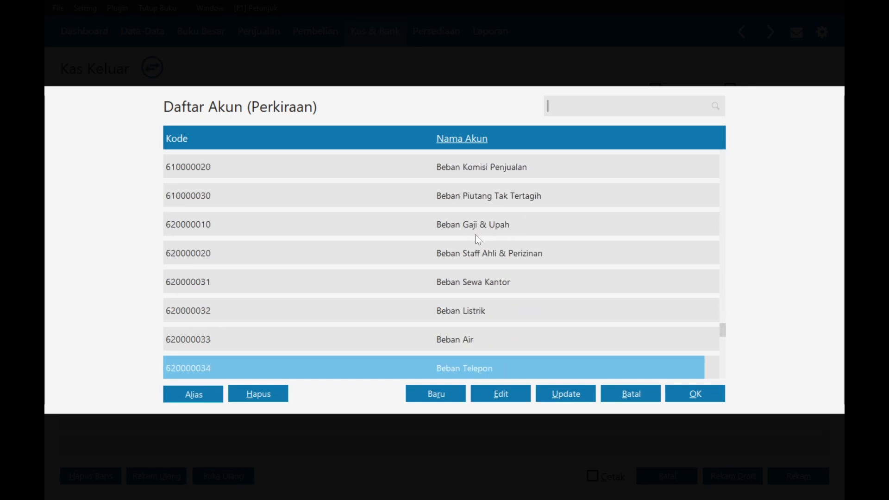
scroll(478, 239, "down", 4)
scroll(478, 239, "down", 11)
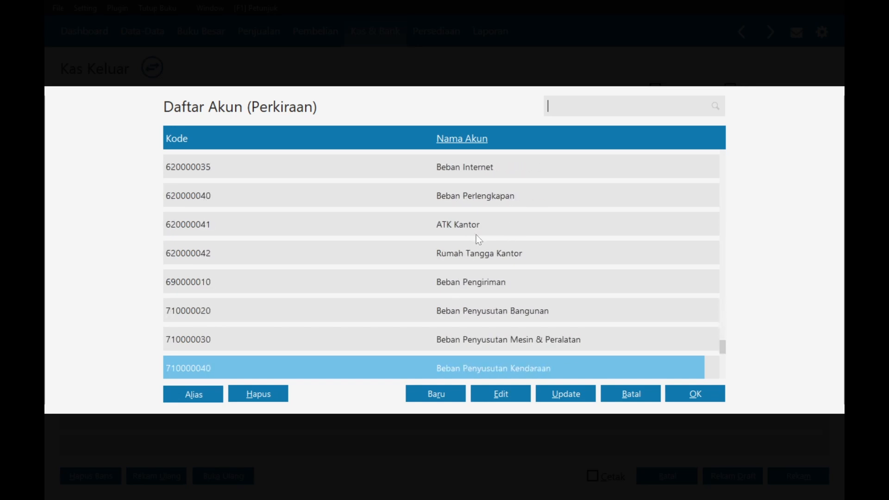
scroll(479, 239, "up", 19)
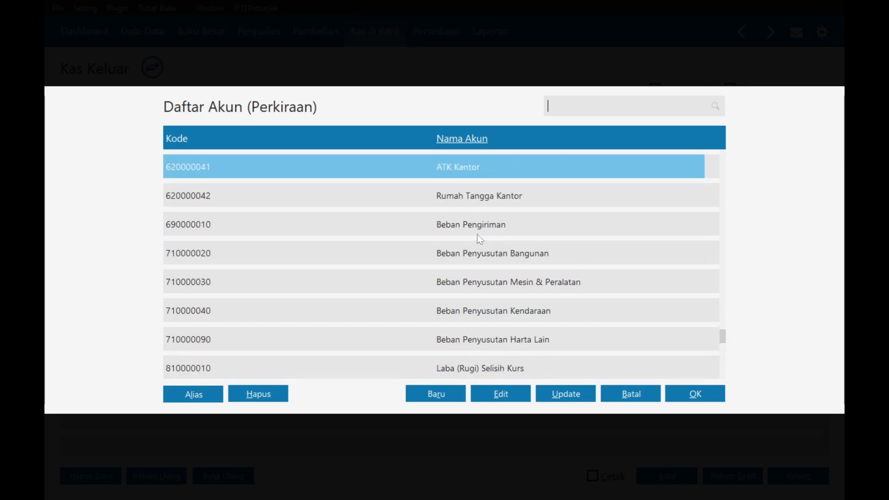
scroll(480, 238, "up", 2)
scroll(480, 239, "down", 11)
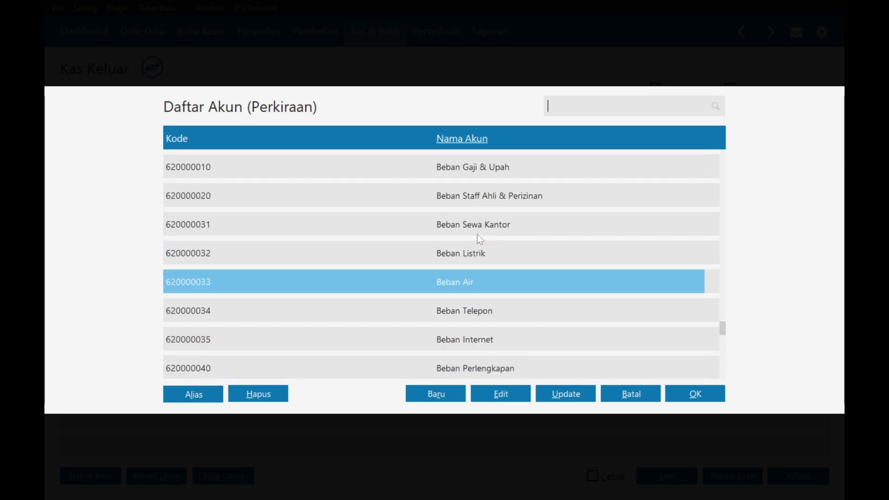
scroll(478, 238, "down", 11)
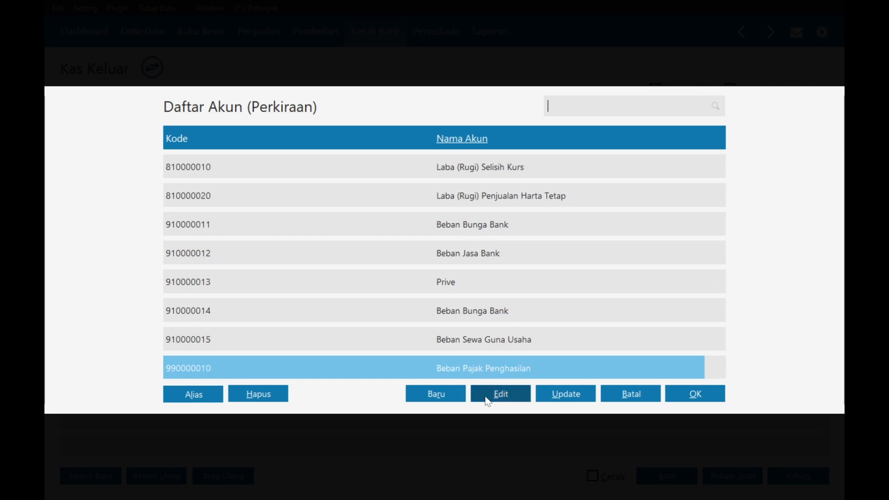
left_click(631, 399)
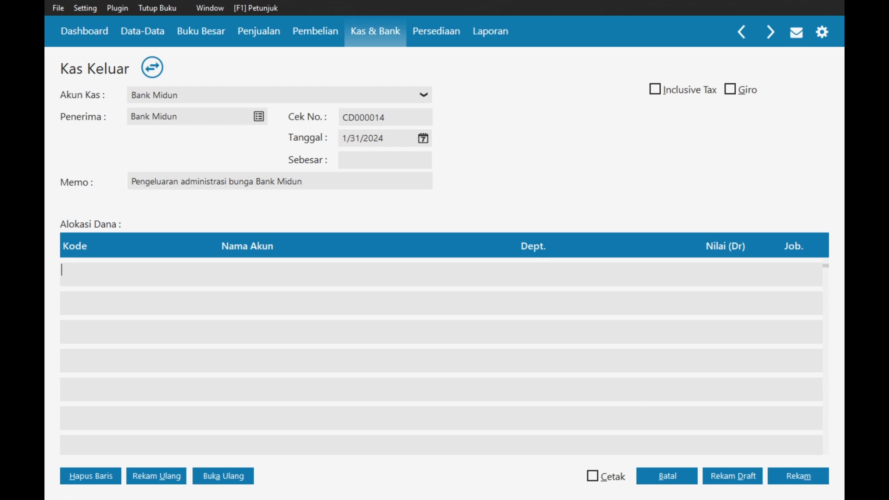
- Search 'beban' and put account 910000011 Beban Bunga Bank on the allocation line
key("Return")
type("beban")
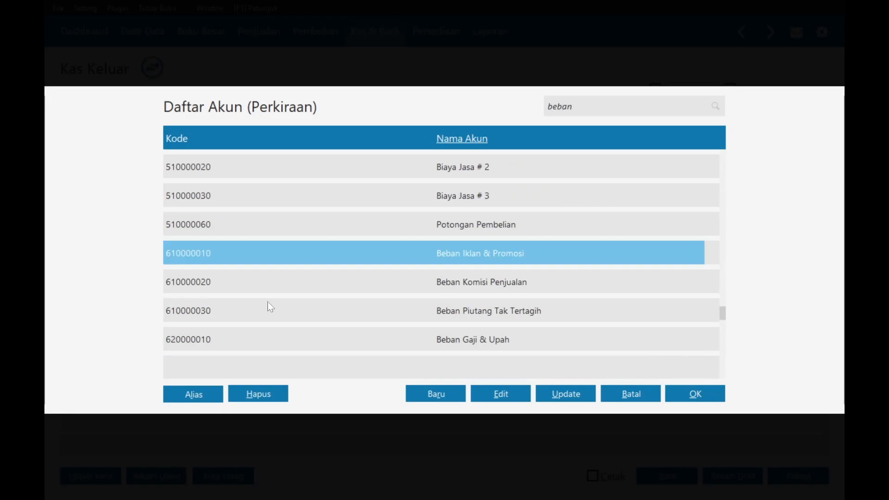
key("Down")
key("Down")
key("Down")
key("Down")
key("Down")
key("Down")
key("Down")
key("Down")
key("Down")
key("Down")
key("Down")
key("Down")
key("Down")
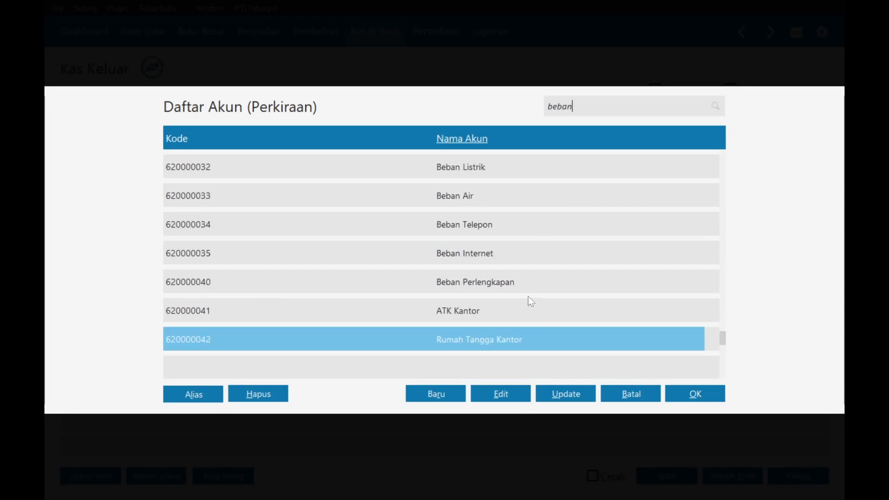
key("Down")
key("Down")
key("Down")
key("Down")
key("Down")
key("Down")
key("Down")
key("Down")
key("Down")
key("Down")
key("Down")
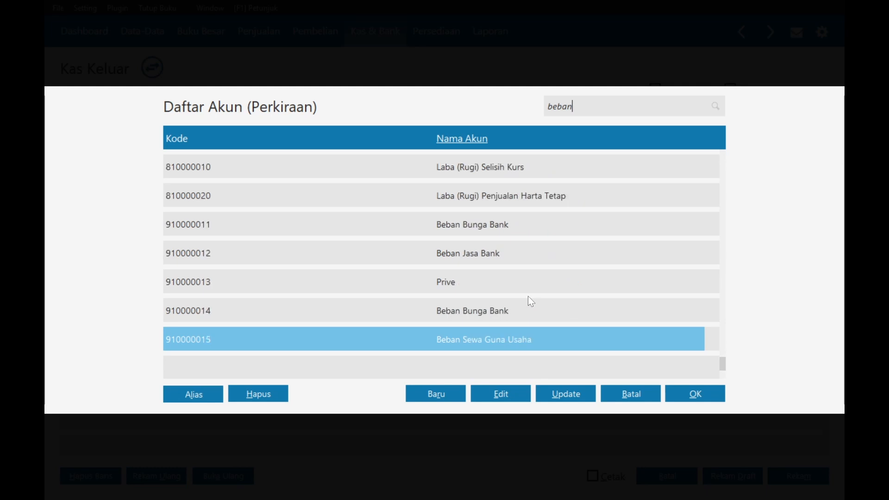
left_click(453, 257)
left_click(473, 231)
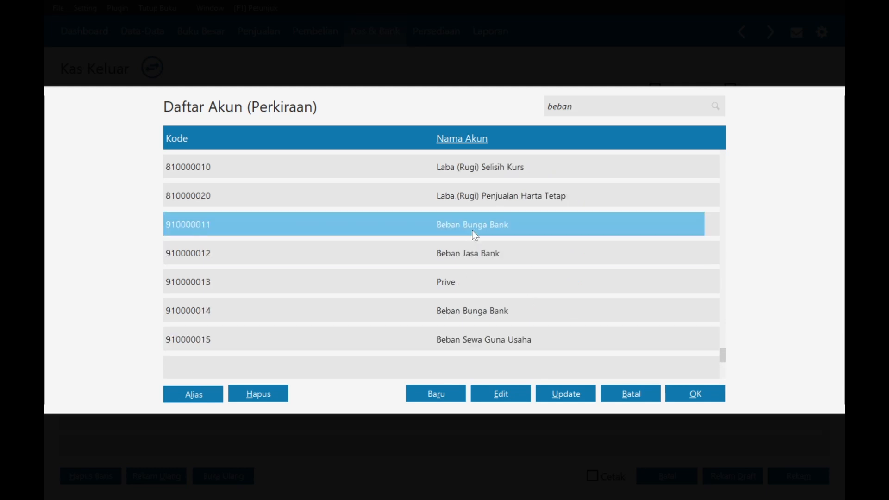
double_click(475, 231)
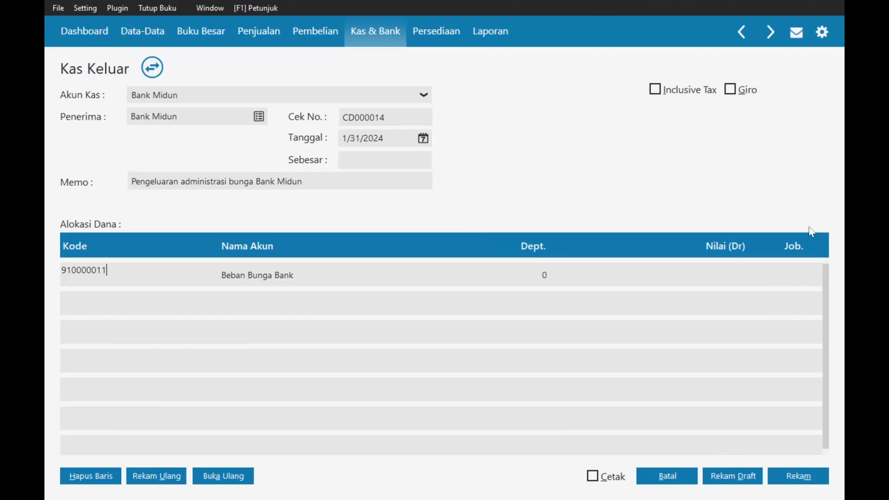
- Enter a 35,000 debit, correcting 350,000, and save cash payment CD000014
left_click(729, 284)
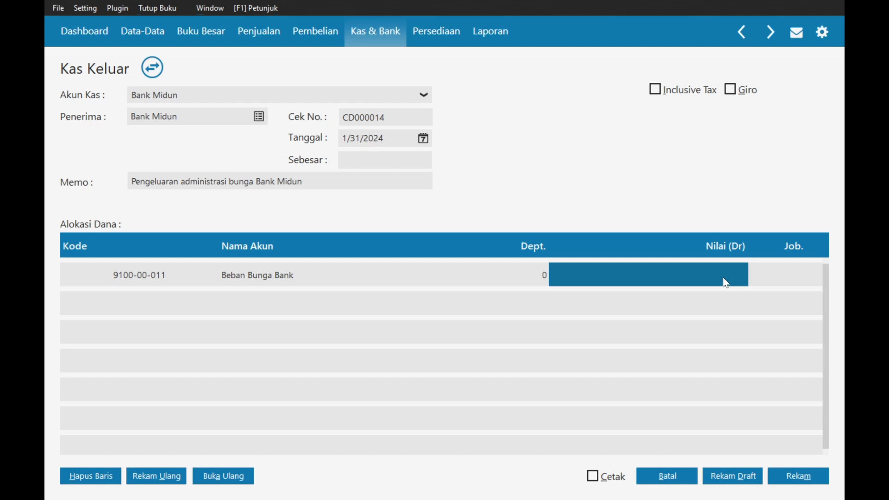
left_click(724, 282)
type("350000")
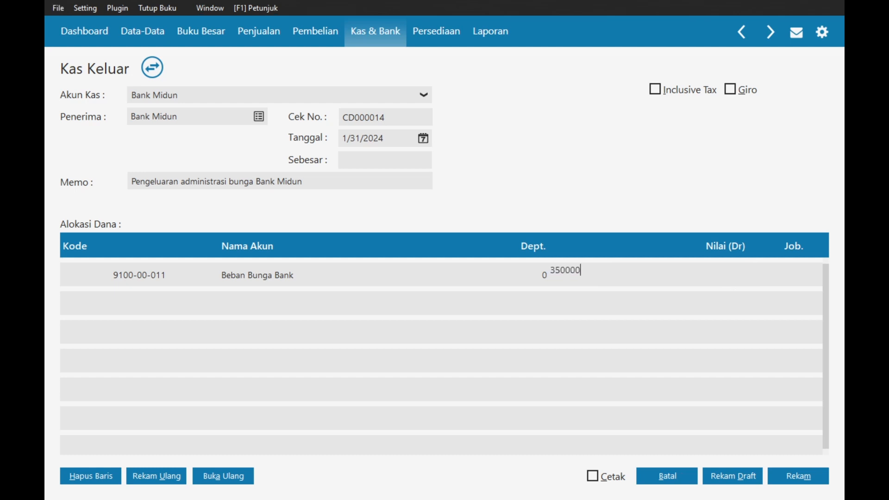
key("Tab")
left_click(721, 276)
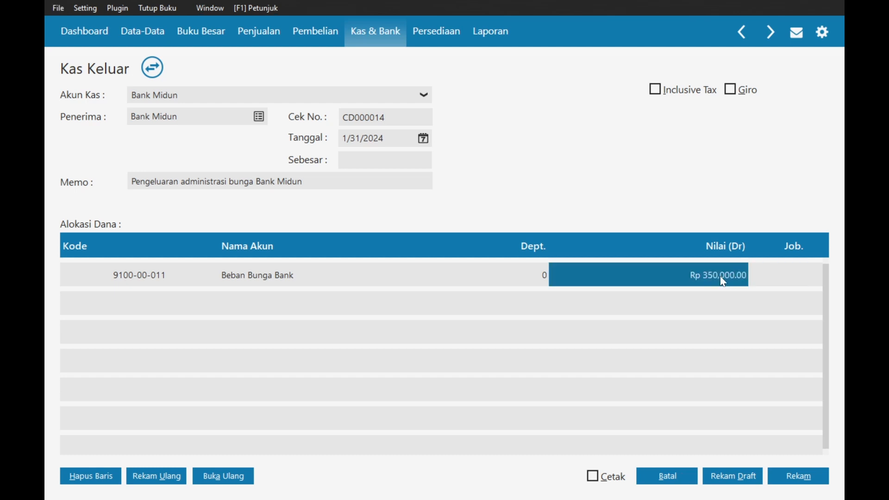
left_click(724, 282)
type("35000")
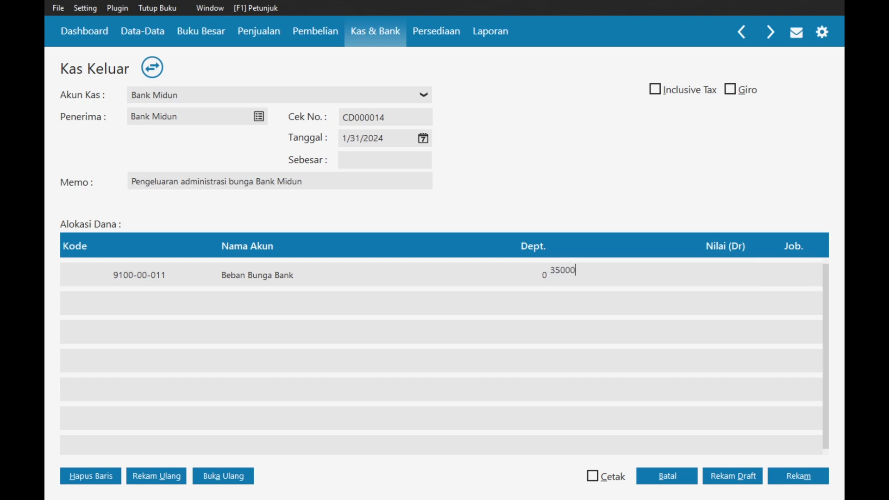
key("Tab")
left_click(361, 160)
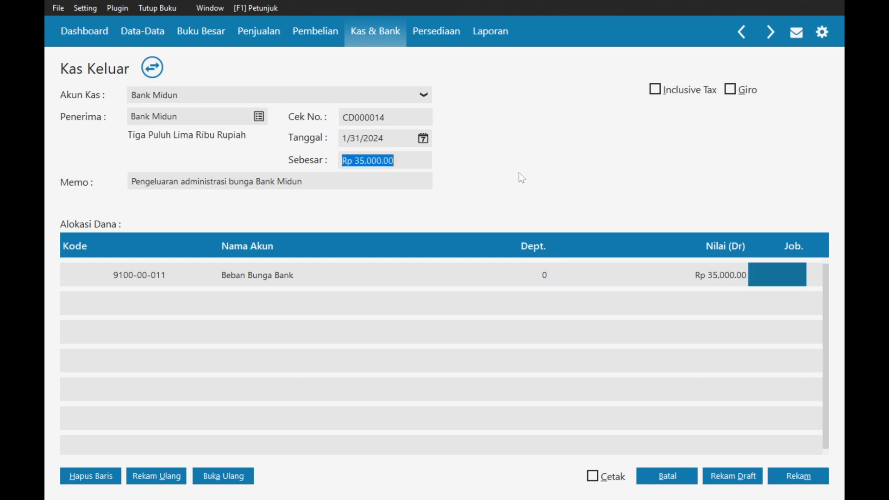
left_click(815, 481)
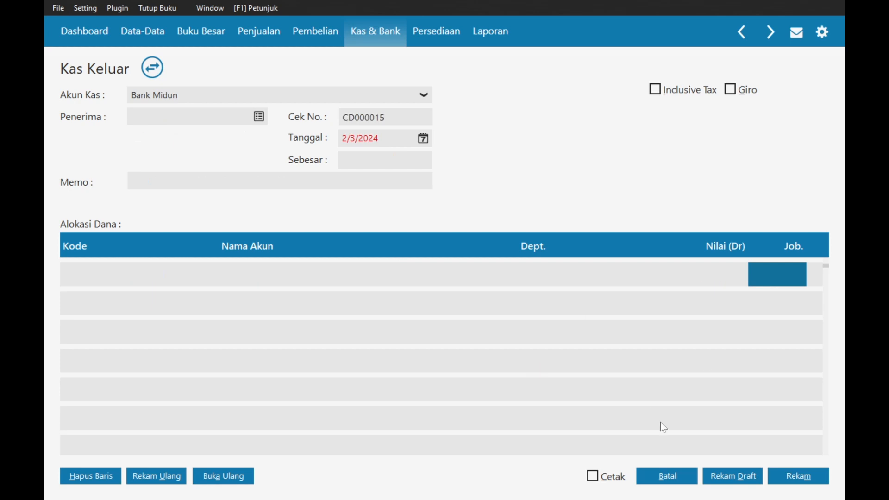
key("alt+Tab")
- Review the assignment in Word, then return to Zahir's Kas & Bank overview
scroll(445, 287, "down", 1)
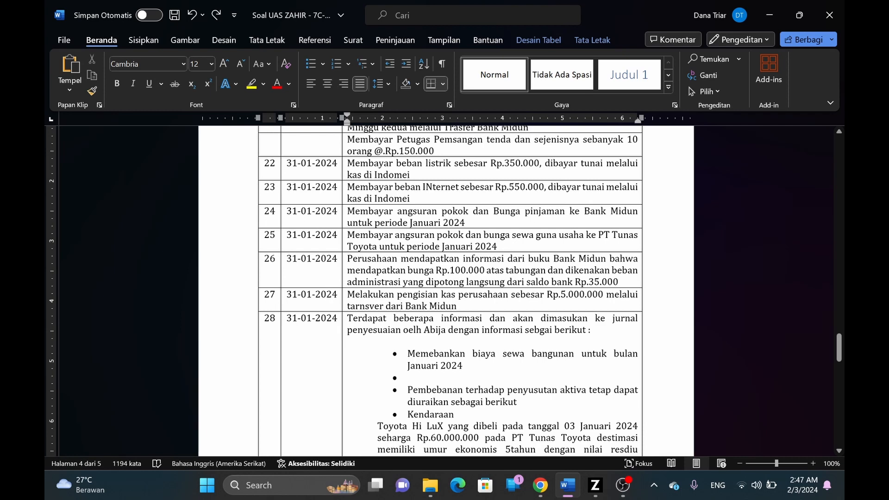
key("alt+Tab")
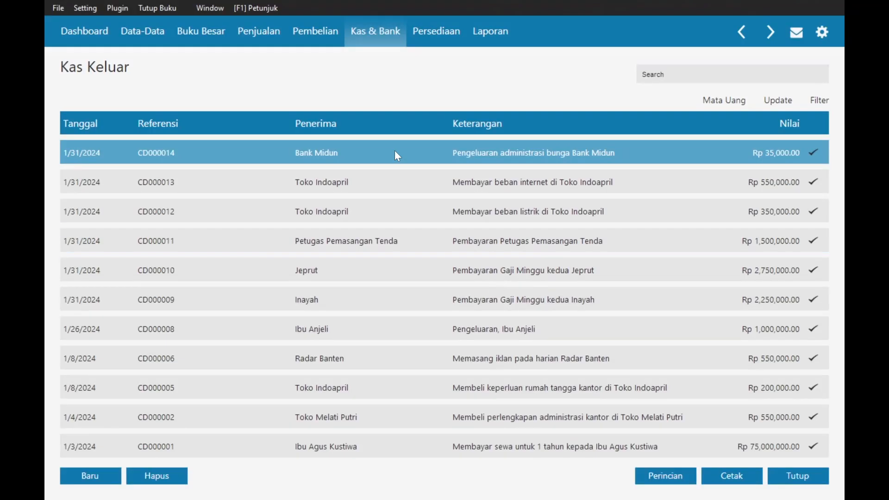
left_click(383, 36)
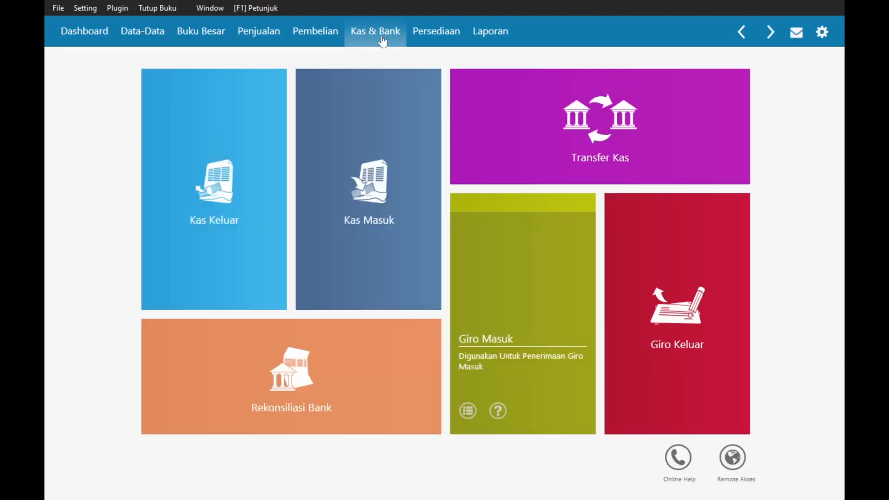
- Start a new cash transfer from Bank Midun with Kas as the destination
left_click(562, 112)
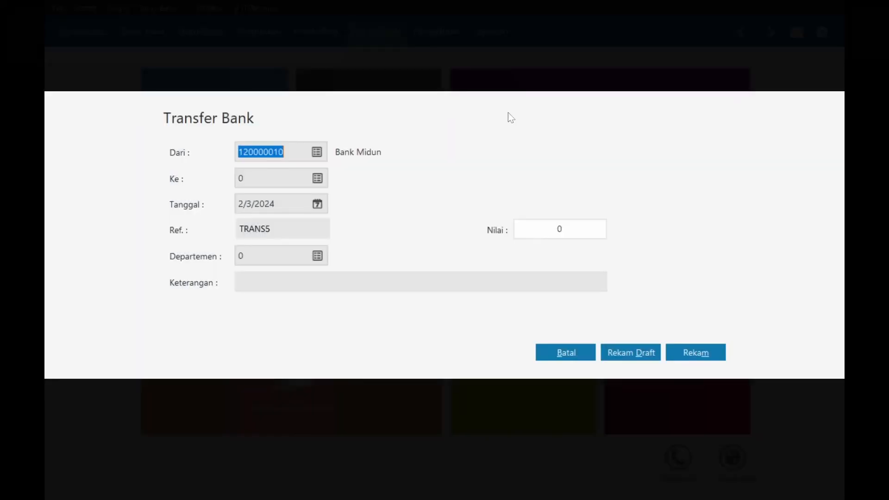
key("alt+Tab")
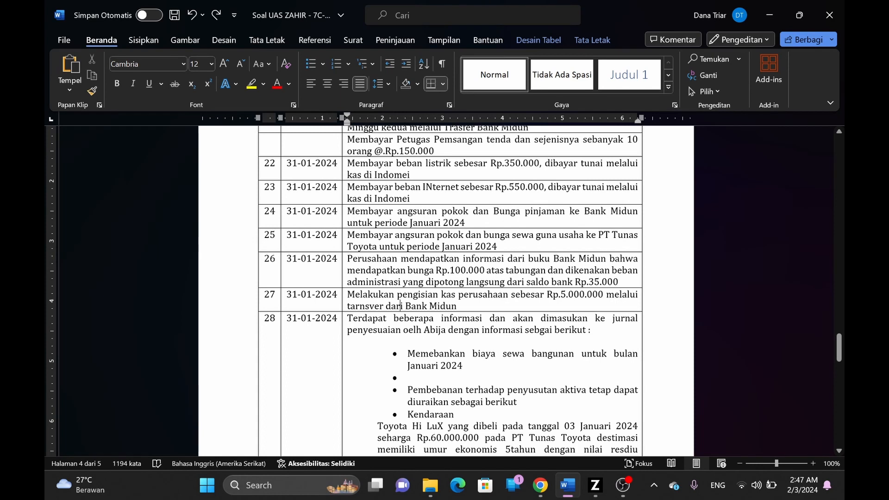
key("alt+Tab")
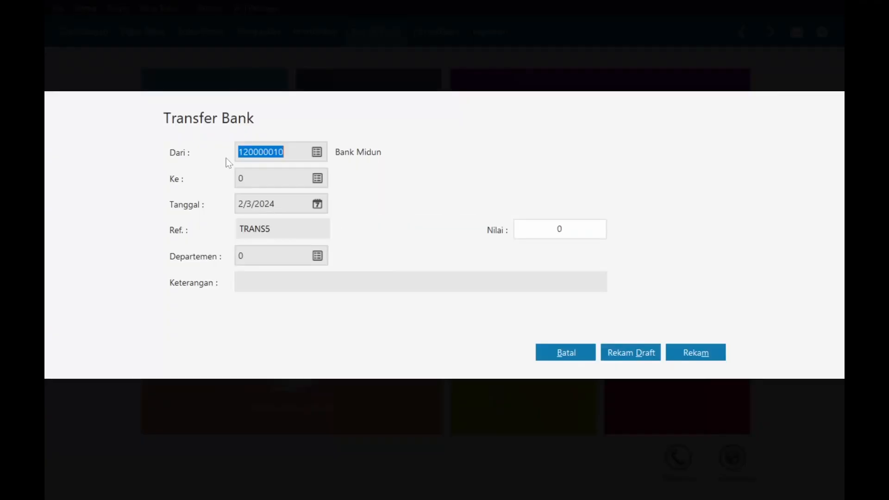
key("Tab")
left_click(317, 180)
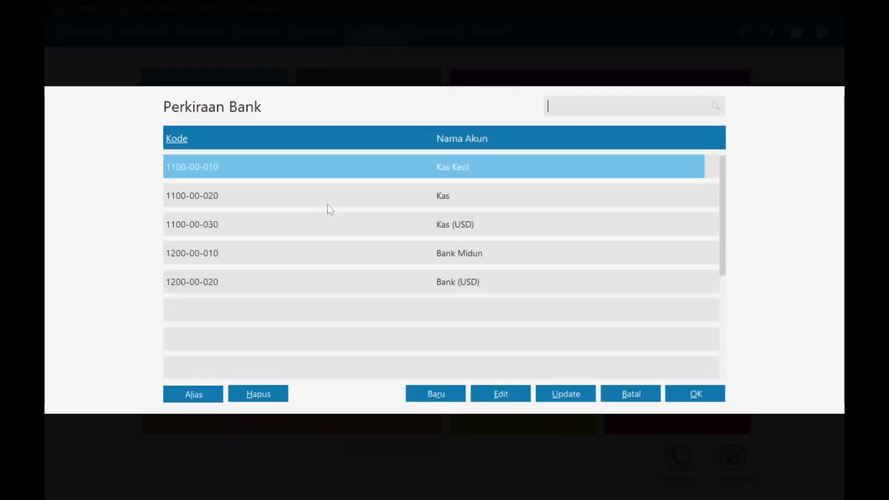
double_click(442, 198)
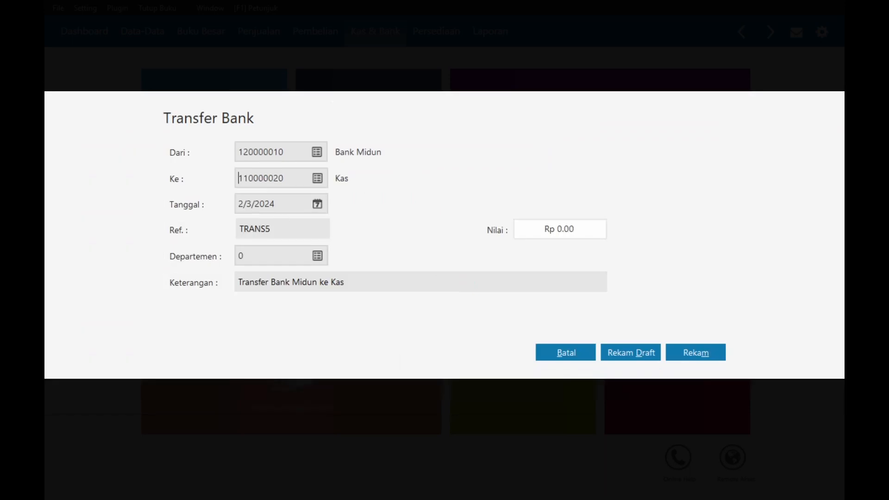
- Date the transfer 1/31/2024 and set the amount to 5,000,000
left_click(317, 206)
left_click(497, 225)
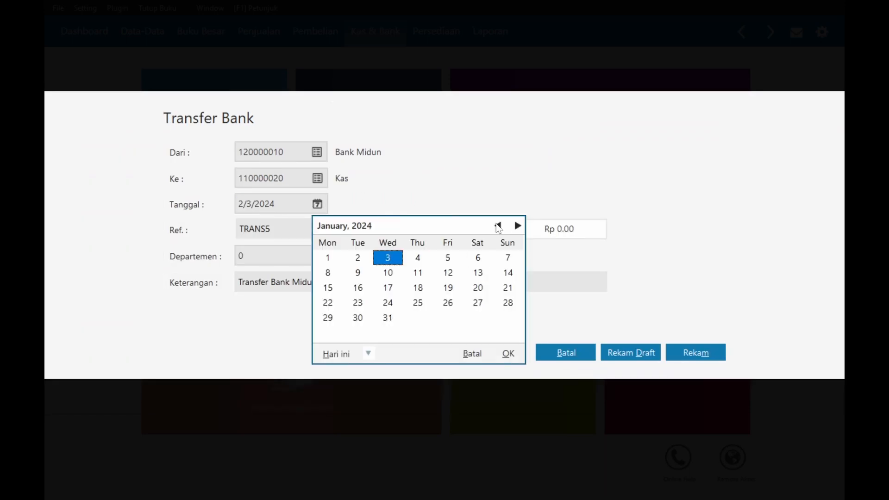
left_click(391, 319)
key("Tab")
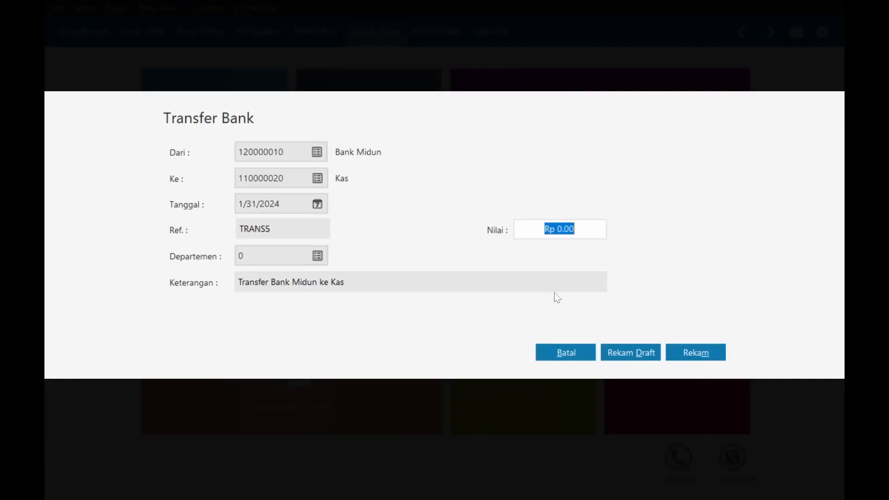
type("5,000,00")
type("000000")
key("Tab")
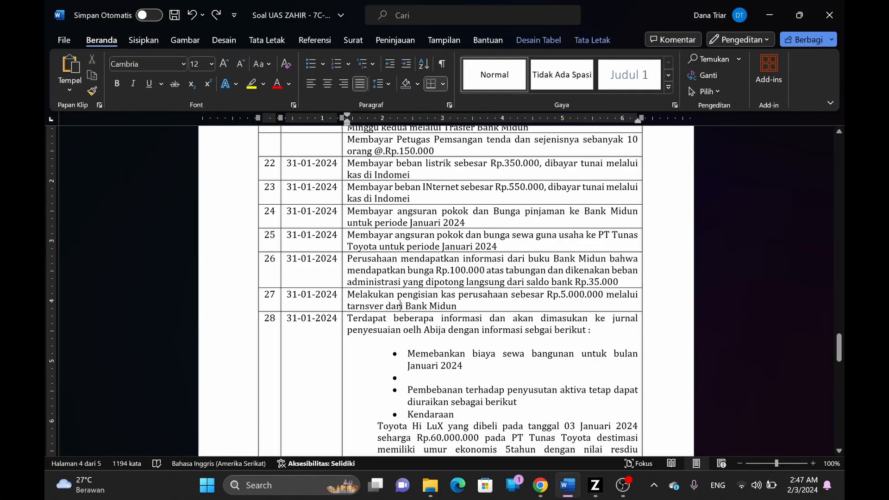
- Paste the row 27 wording plus 'melalui' into the description, then save transfer TRANS5
left_click_drag(347, 294, 508, 297)
key("ctrl+c")
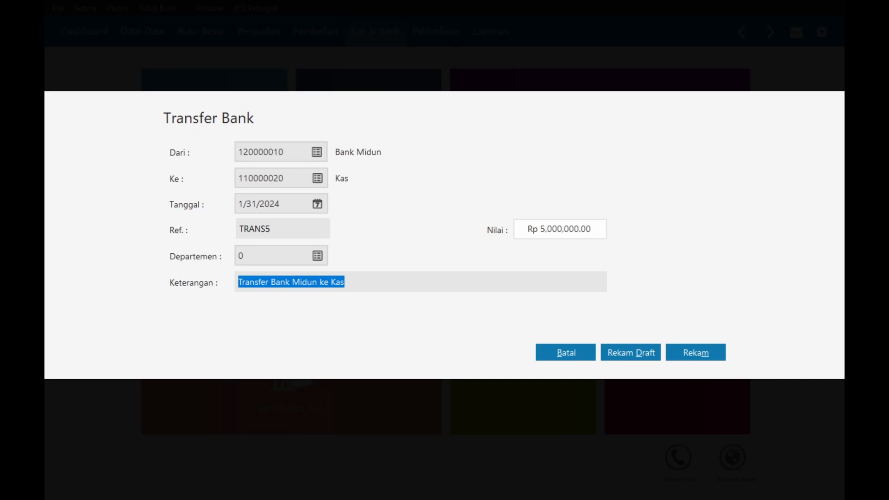
left_click(238, 283)
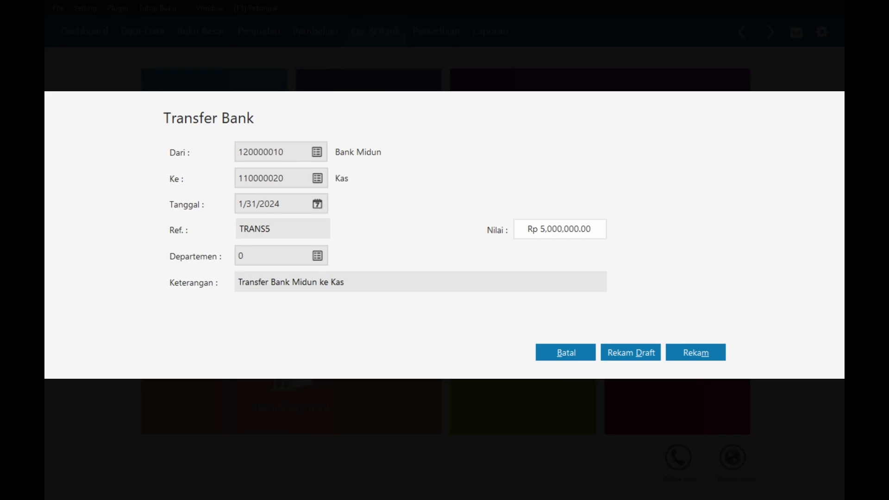
key("ctrl+v")
type("mel")
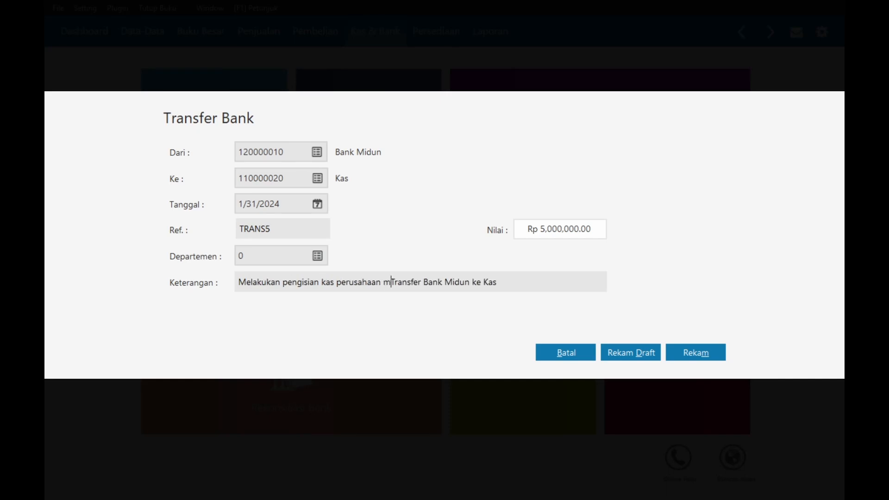
type("alui")
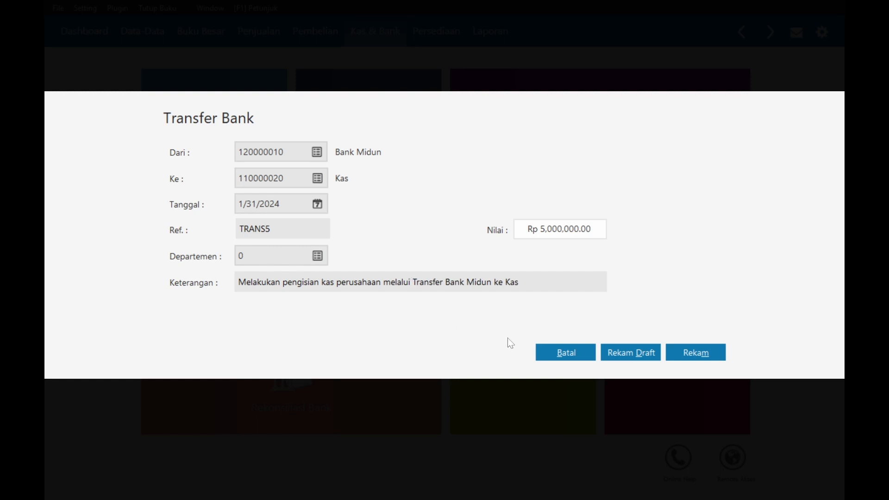
left_click(687, 359)
left_click(558, 353)
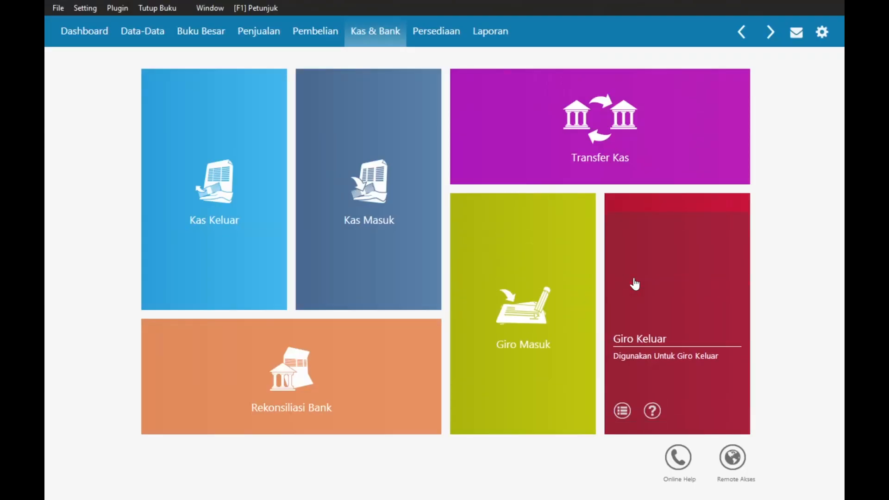
- Reopen cash payment CD000014, the Bank Midun administration charge, from the cash-out list
key("alt+Tab")
key("alt+Tab")
key("alt+Tab")
key("alt+Tab")
key("alt+Tab")
key("alt+Tab")
key("alt+Tab")
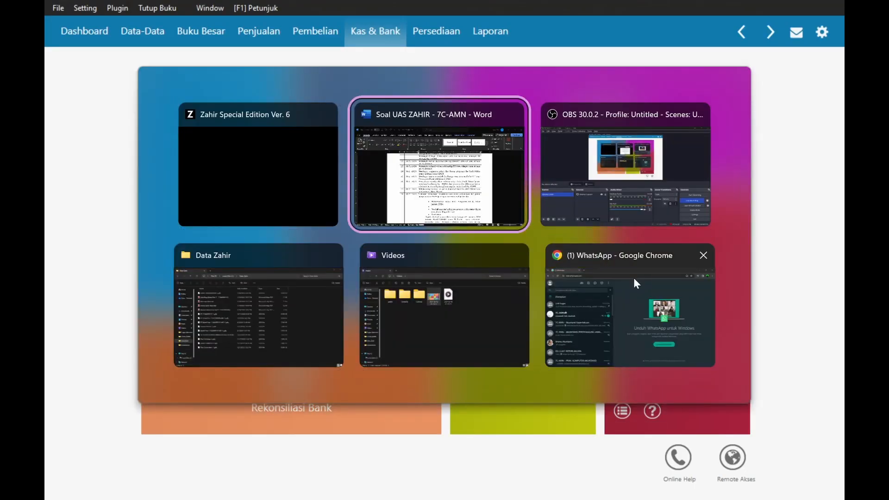
scroll(633, 277, "down", 5)
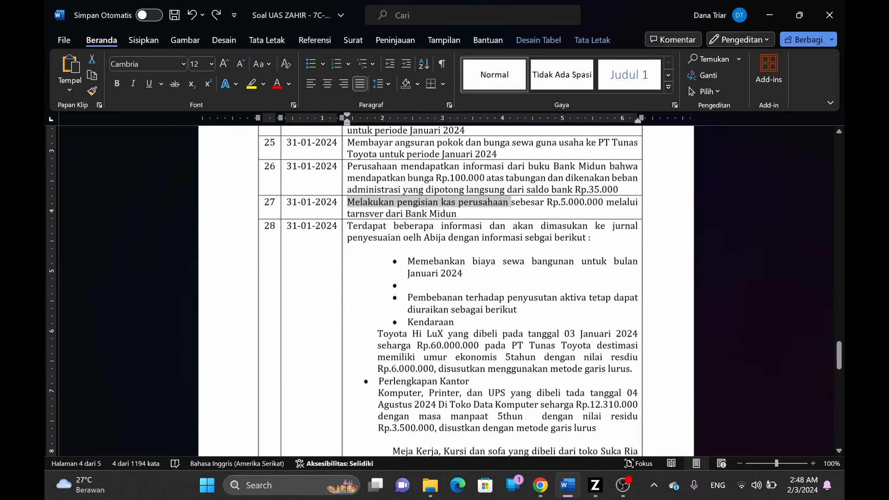
key("alt+Tab")
key("alt+Tab")
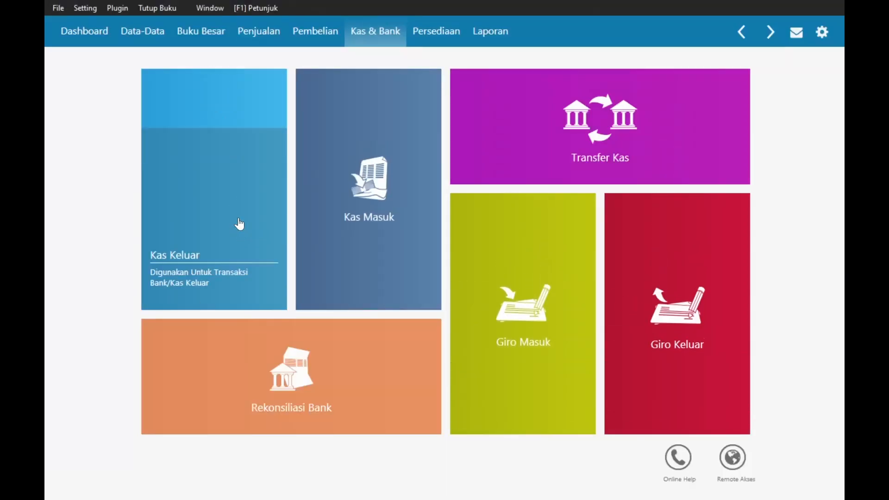
left_click(224, 171)
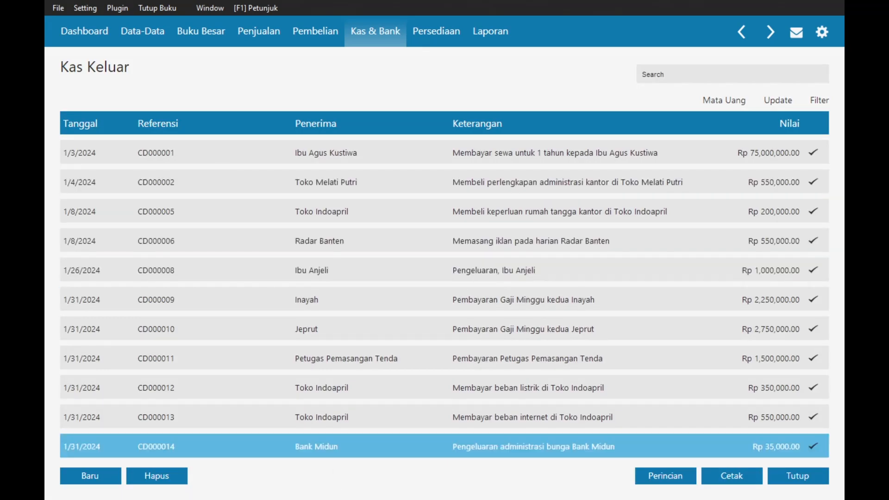
double_click(319, 442)
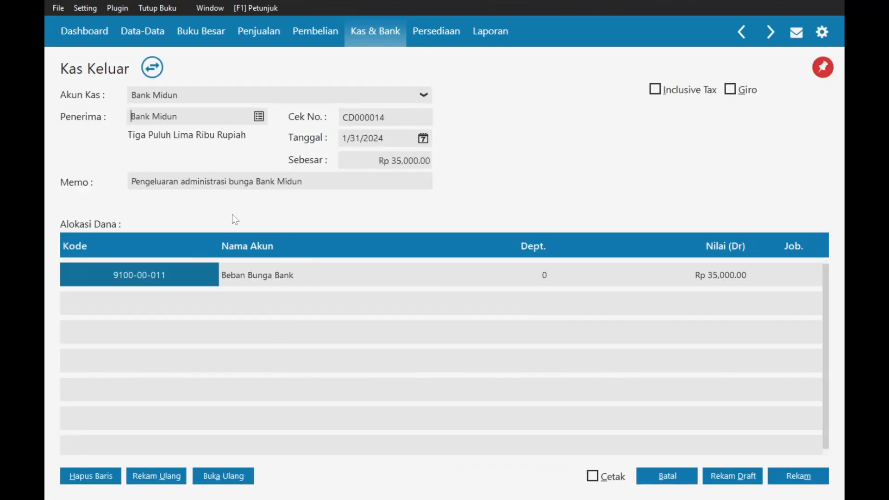
- Edit the charge line's account 5100-00-010 Biaya Jasa # 1, accepting the edit warning
left_click(158, 274)
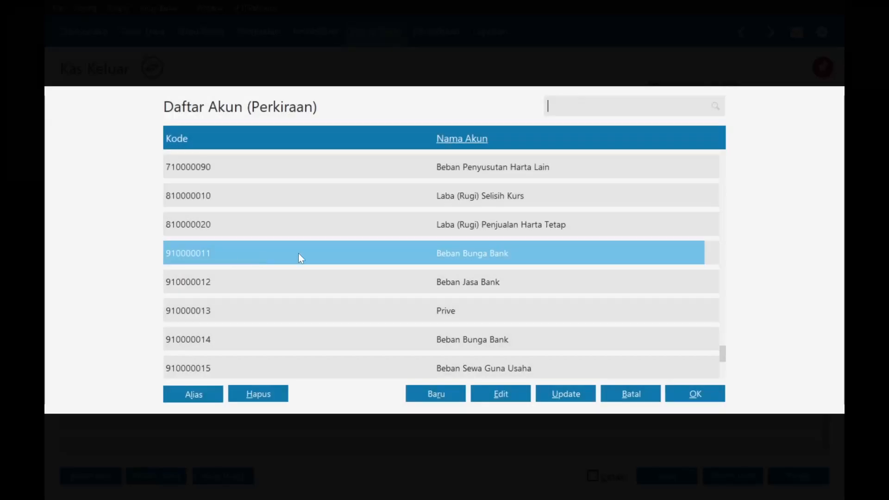
scroll(530, 251, "up", 8)
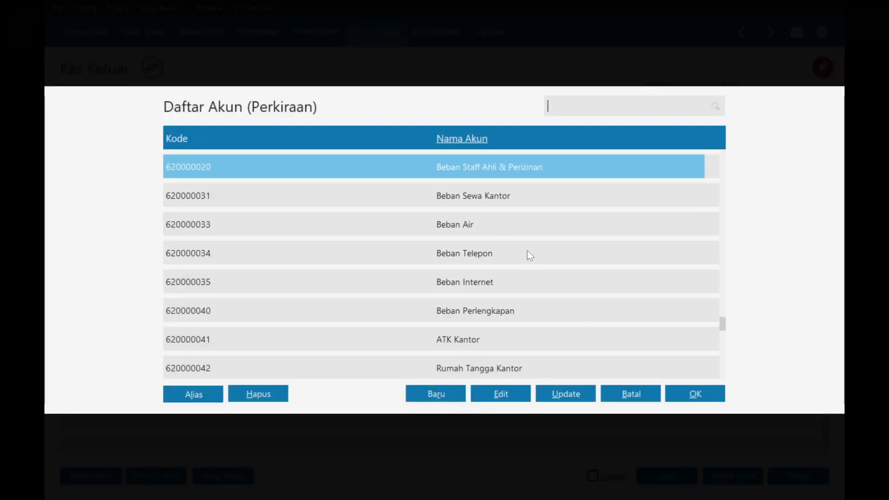
scroll(527, 250, "up", 1)
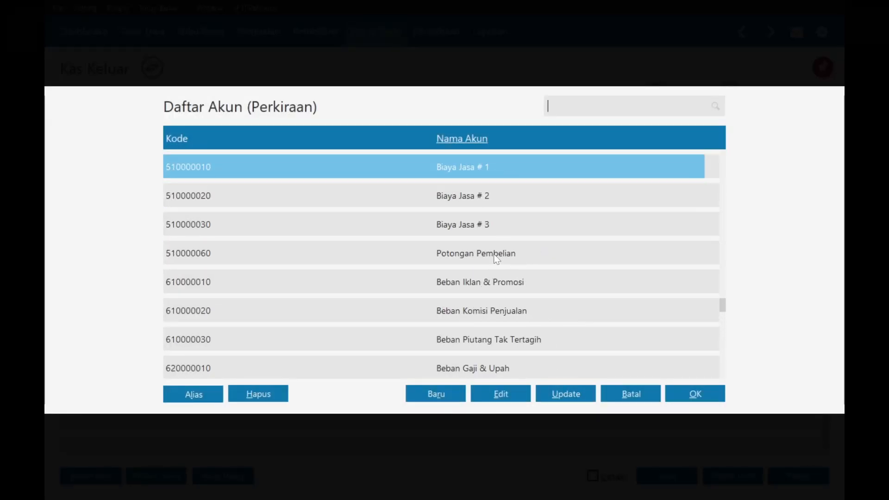
scroll(493, 253, "up", 1)
scroll(494, 253, "down", 1)
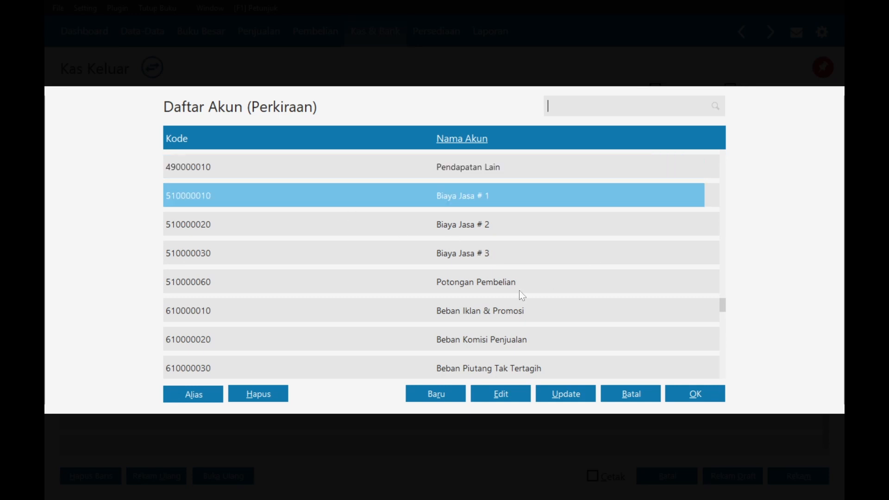
left_click(501, 394)
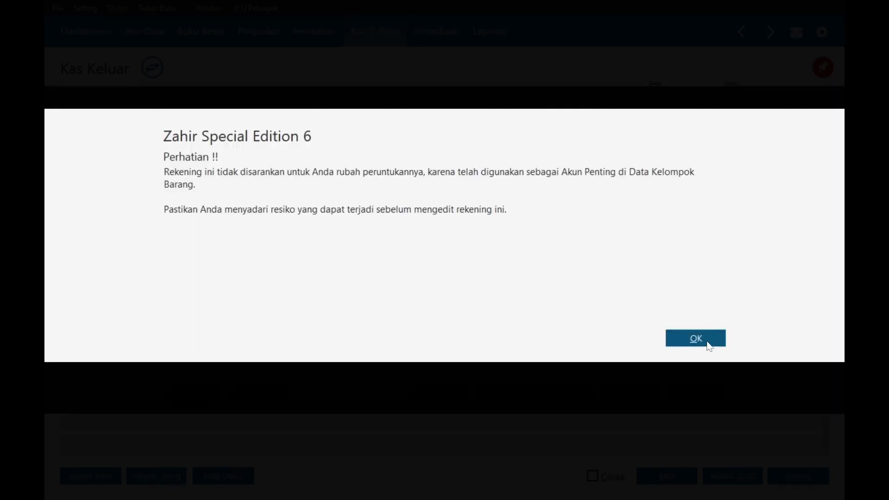
left_click(709, 347)
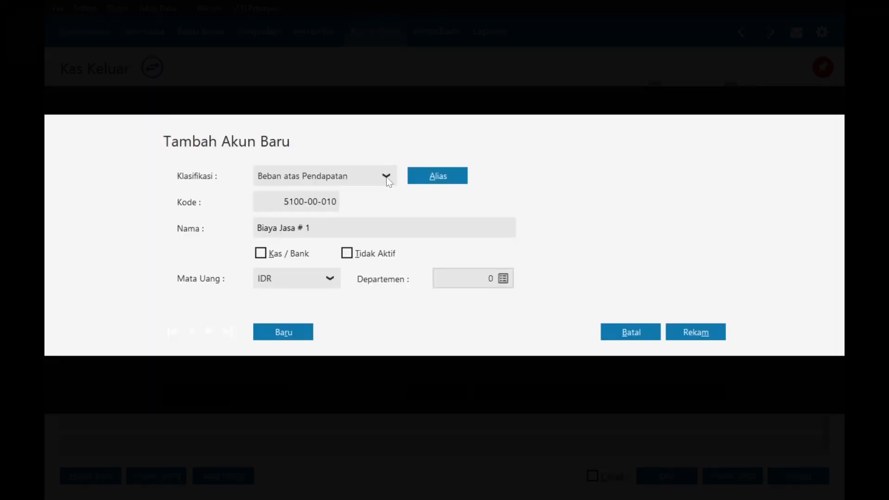
- Rename account 5100-00-010 to 'Beban Administrasi Bunga Bank', keeping Beban atas Pendapatan, and save
left_click(387, 177)
left_click(388, 179)
left_click(257, 228)
key("shift+Left")
key("shift+Left")
key("shift+Left")
key("shift+Left")
key("shift+Left")
key("shift+Left")
key("shift+Left")
key("shift+Left")
key("shift+Left")
key("shift+Left")
key("shift+Left")
key("shift+Left")
key("shift+Left")
key("shift+Left")
key("shift+Right")
key("shift+Right")
key("shift+Right")
key("shift+Right")
key("shift+Right")
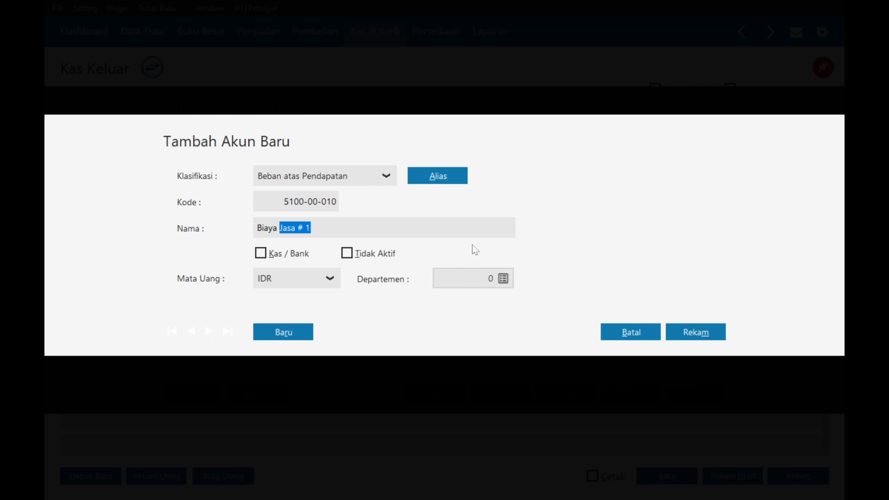
key("BackSpace")
key("BackSpace")
key("BackSpace")
key("BackSpace")
key("BackSpace")
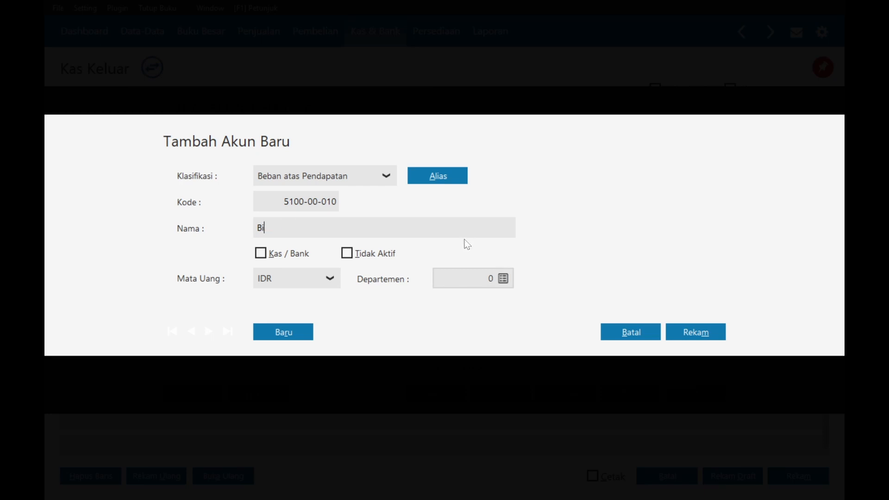
type("eban Administrasi Bunga")
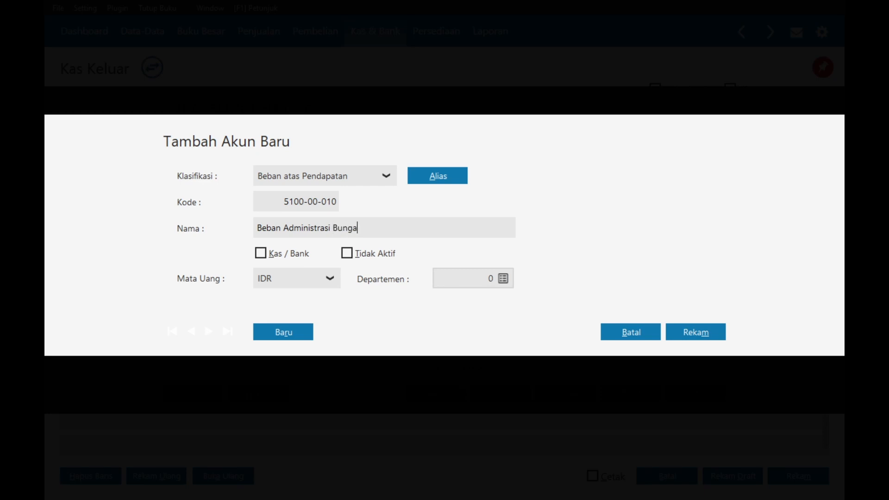
type(" Bank")
left_click(697, 332)
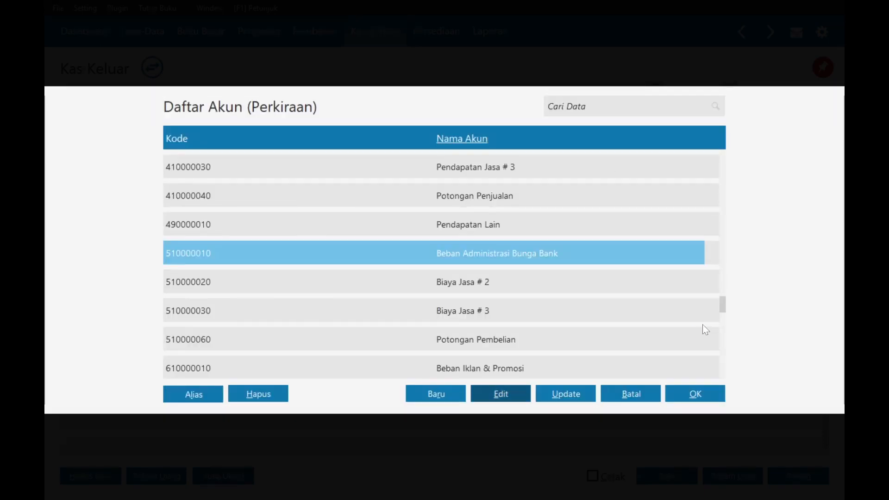
- Allocate the Rp 35,000 charge to that account, re-post CD000014 with explanation 'Ddqds', and close the list
left_click(701, 400)
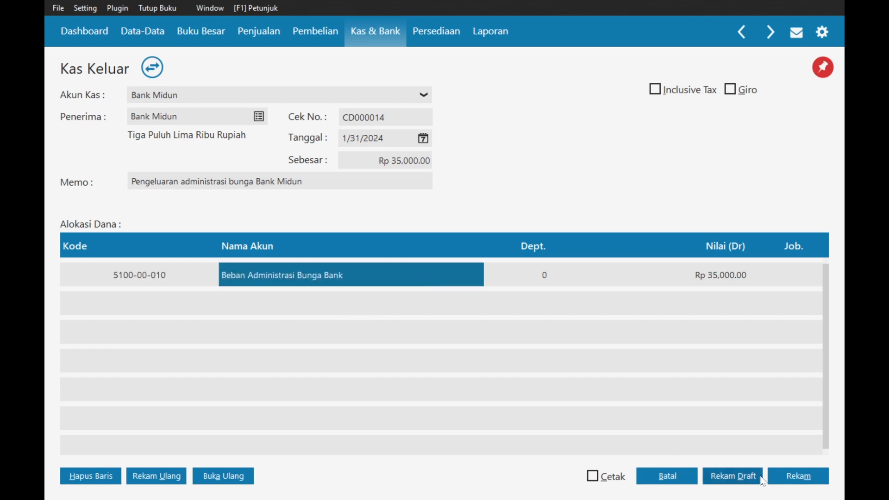
left_click(798, 477)
key("Caps_Lock")
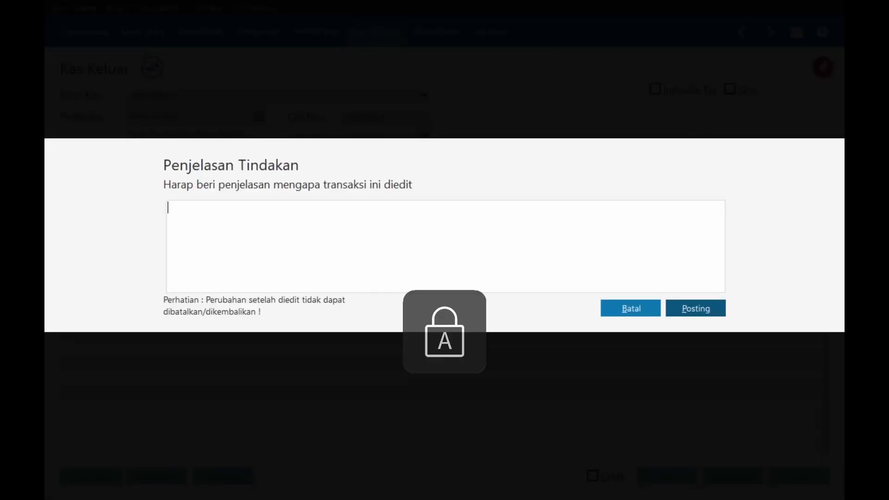
type("D")
key("Caps_Lock")
type("dqds")
left_click(699, 313)
left_click(680, 316)
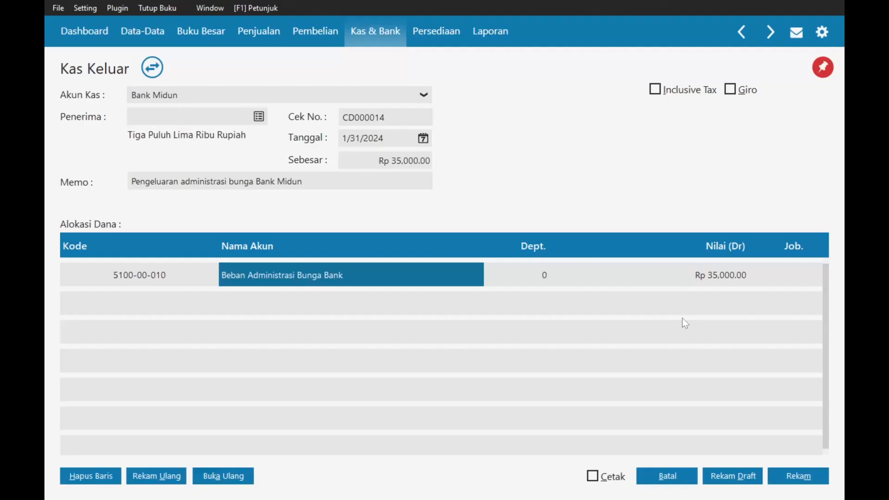
left_click(664, 475)
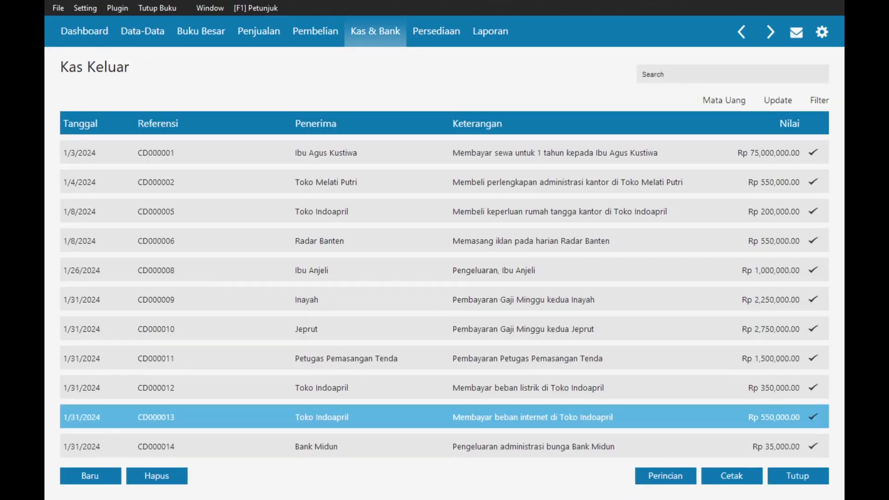
left_click(800, 477)
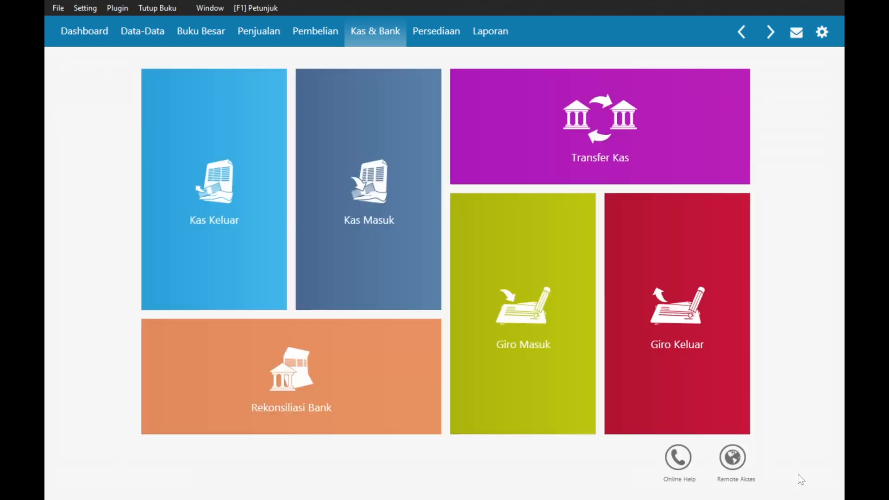
- Start new general journal GJ000006 under Buku Besar > Transaksi Jurnal Umum and open its date picker
key("alt+Tab")
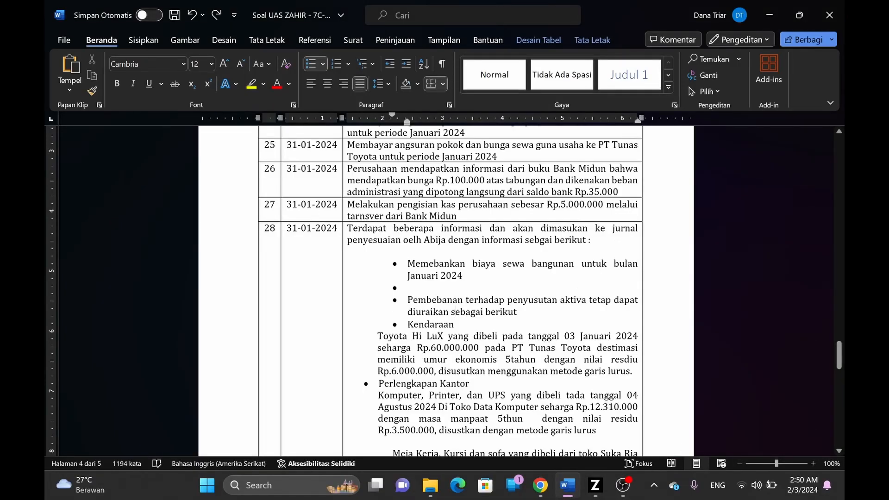
left_click_drag(447, 228, 542, 228)
scroll(558, 210, "down", 1)
left_click(558, 210)
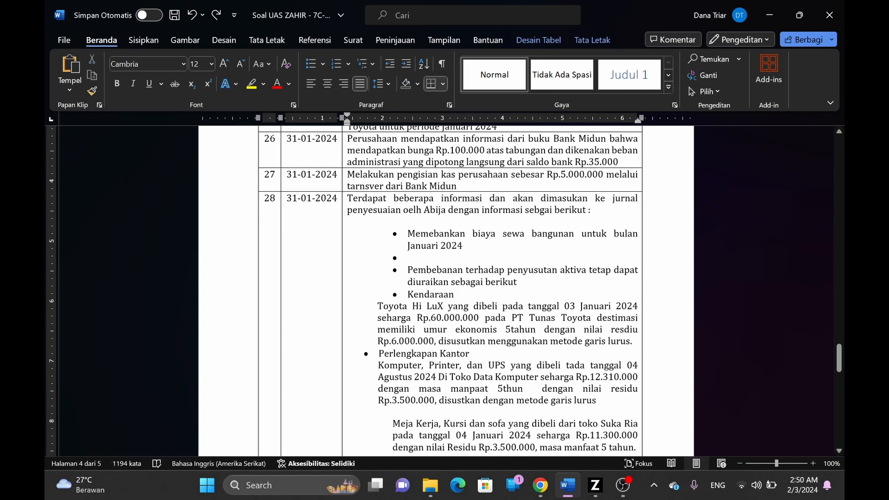
scroll(558, 210, "down", 1)
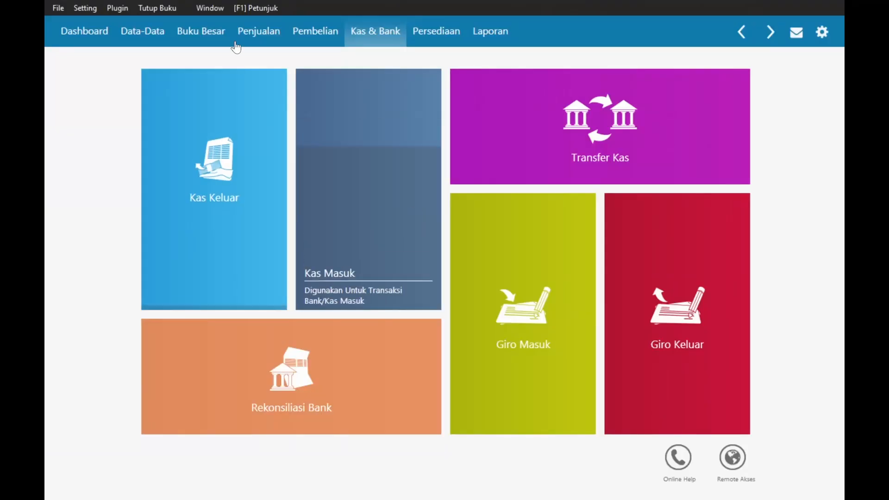
left_click(200, 40)
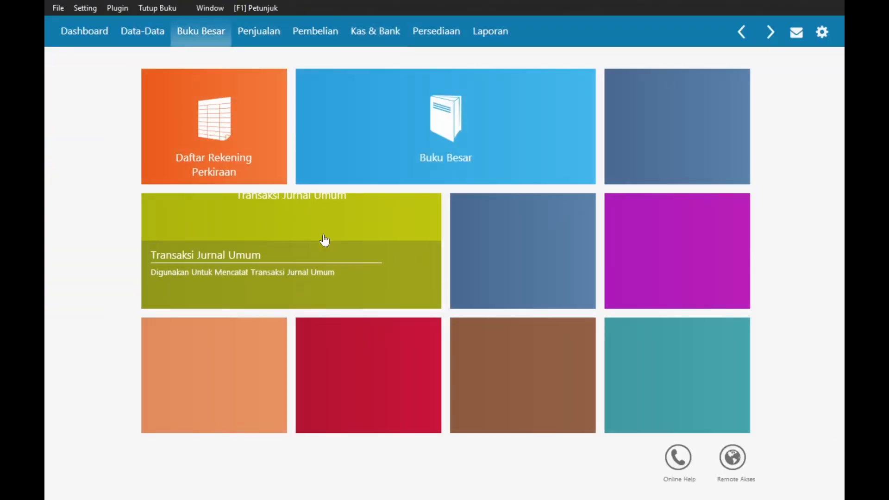
left_click(331, 227)
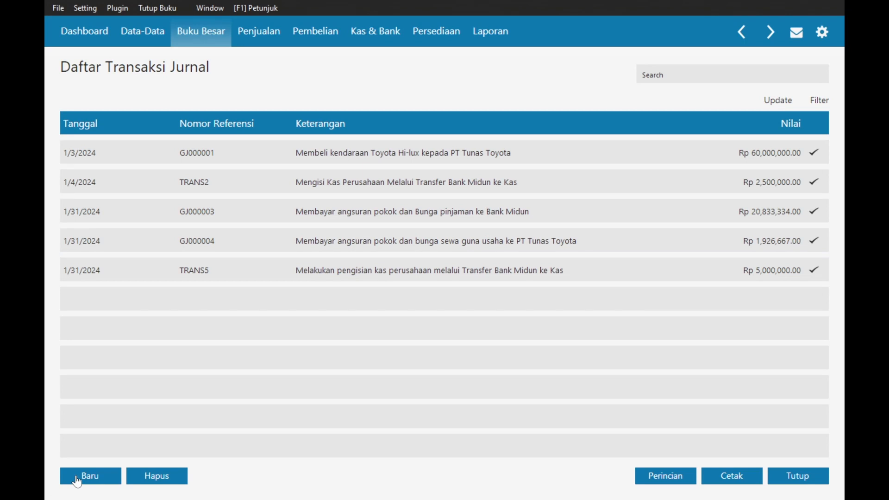
left_click(83, 477)
left_click(214, 119)
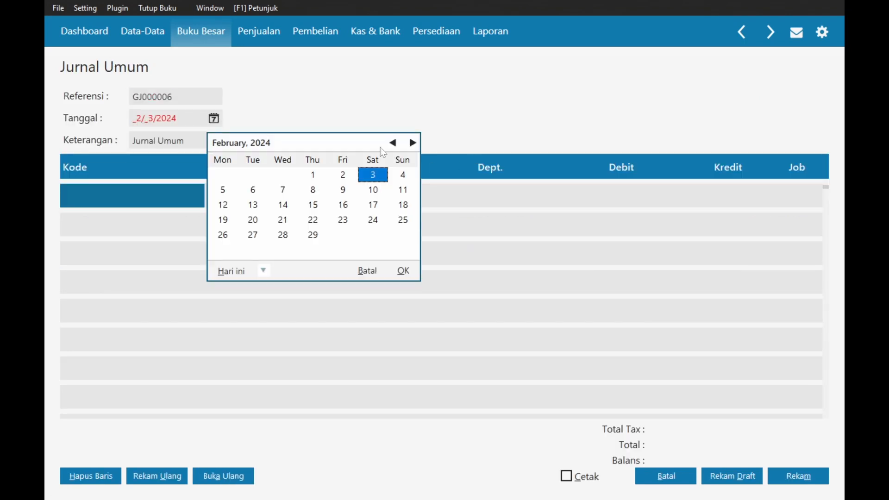
- Date the journal 1/31/2024 and paste the building-rent description from the assignment
left_click(392, 143)
left_click(285, 235)
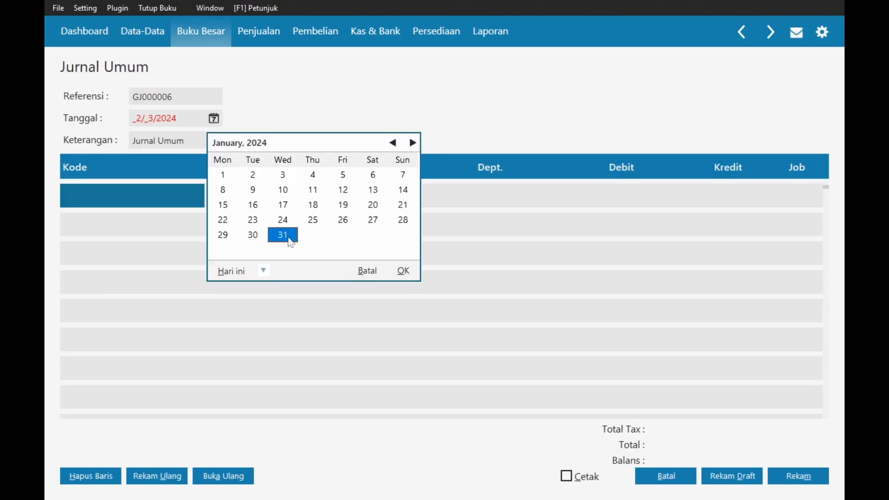
left_click(403, 271)
key("alt+Tab")
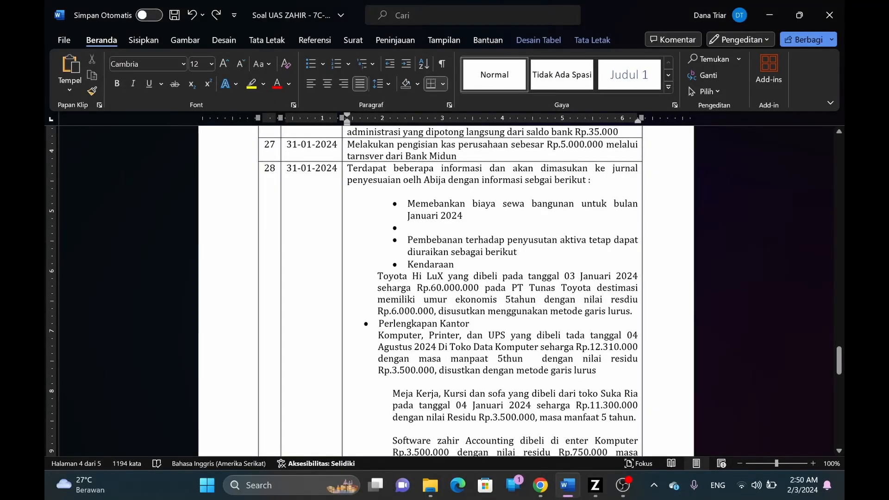
left_click_drag(408, 203, 466, 215)
key("alt+Tab")
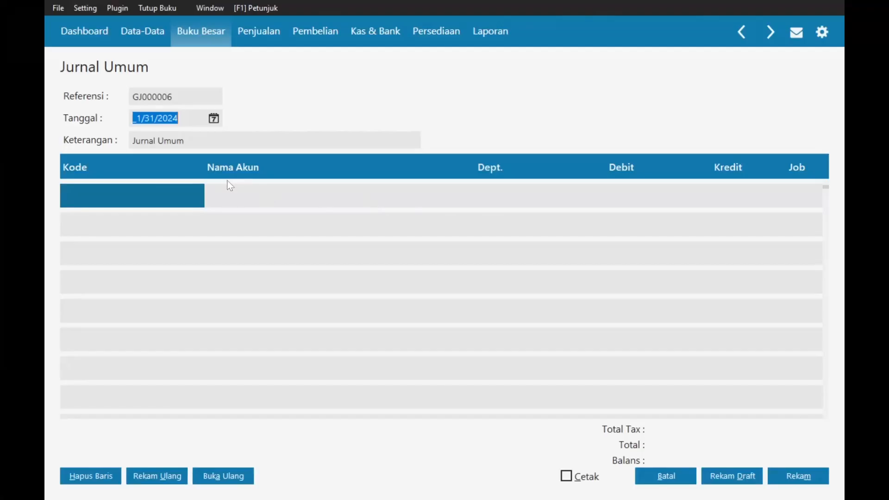
key("Tab")
type("•\tMemebankan biaya sewa bangunan untuk bulan Januari 2024")
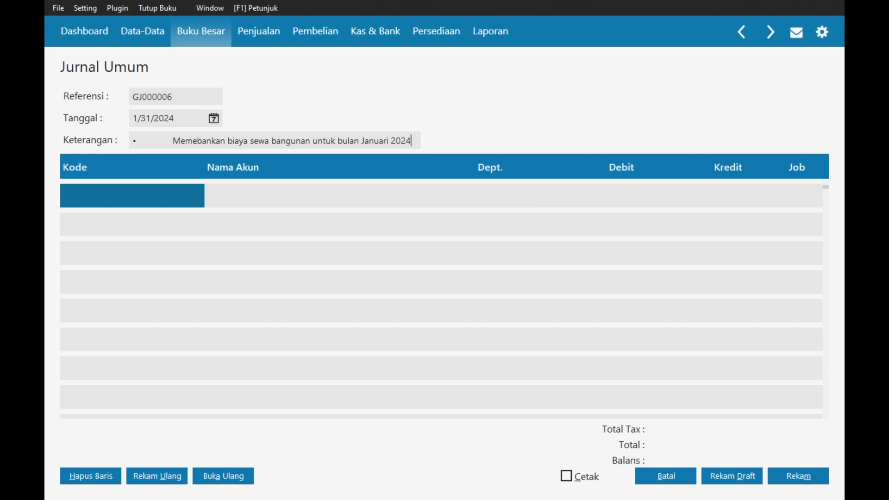
key("BackSpace")
key("BackSpace")
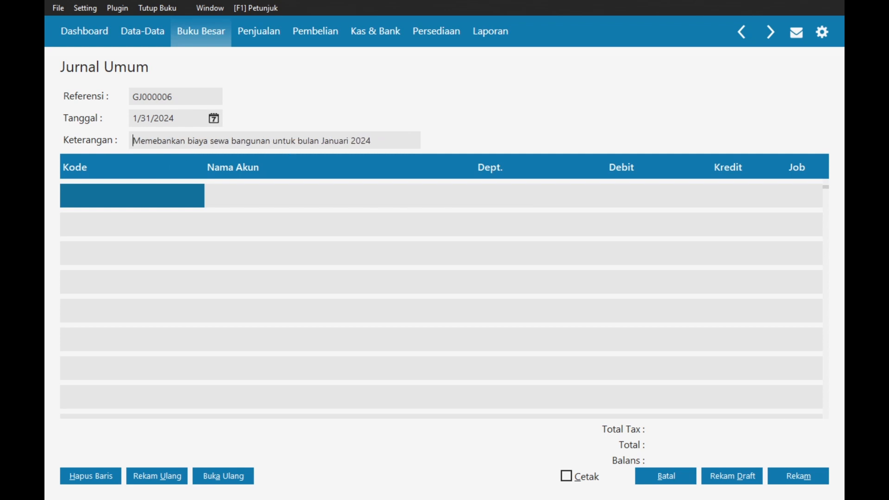
- Debit 6200-00-031 Beban Sewa Kantor for 6,250,000 in the first row
double_click(149, 195)
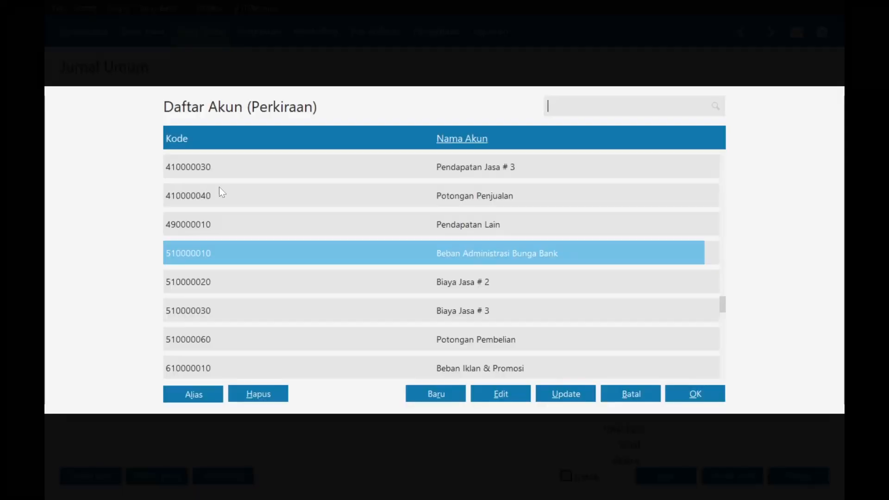
key("Up")
key("Up")
key("Up")
key("Up")
key("Up")
key("Up")
key("Up")
key("Up")
key("Up")
key("Up")
key("Up")
key("Up")
key("Up")
key("Up")
key("Up")
key("Up")
key("Up")
key("Up")
key("Up")
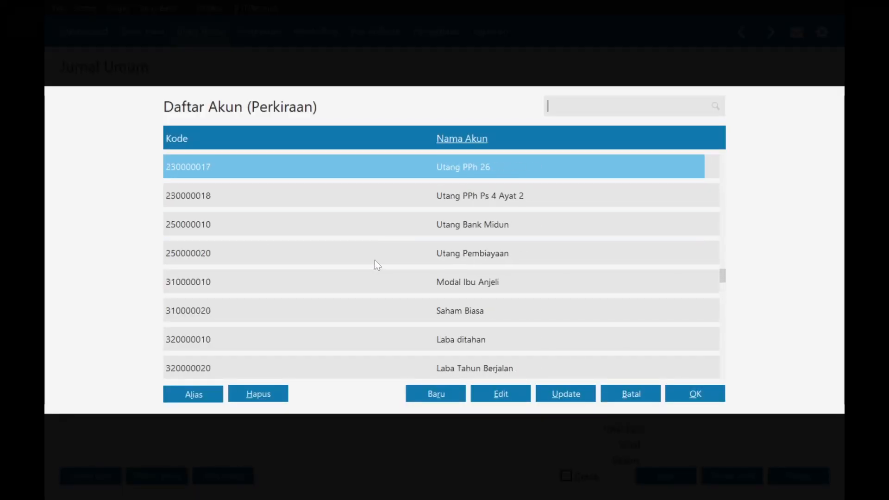
key("Up")
key("Up")
key("Up")
key("Up")
key("Down")
key("Down")
key("Down")
key("Down")
key("Down")
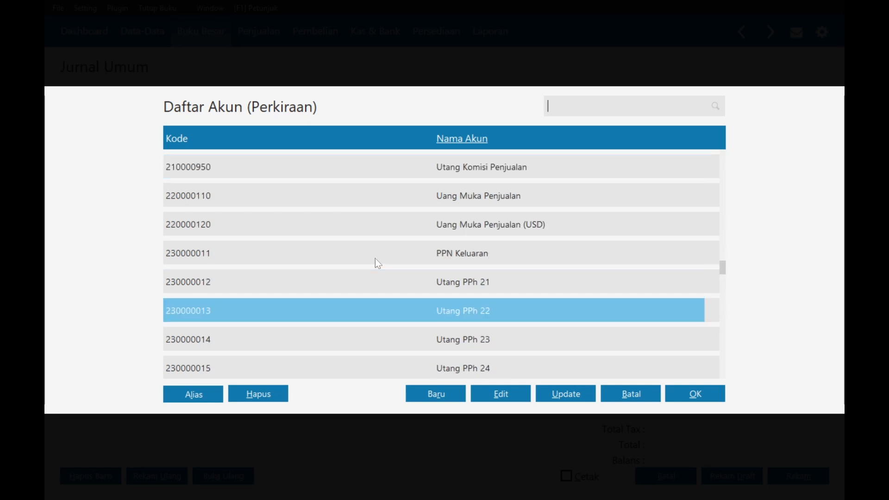
key("alt+Tab")
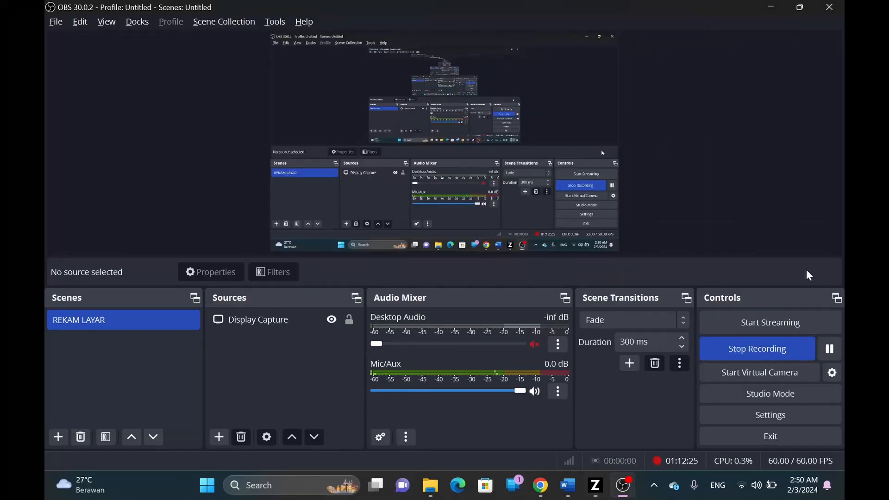
left_click(830, 349)
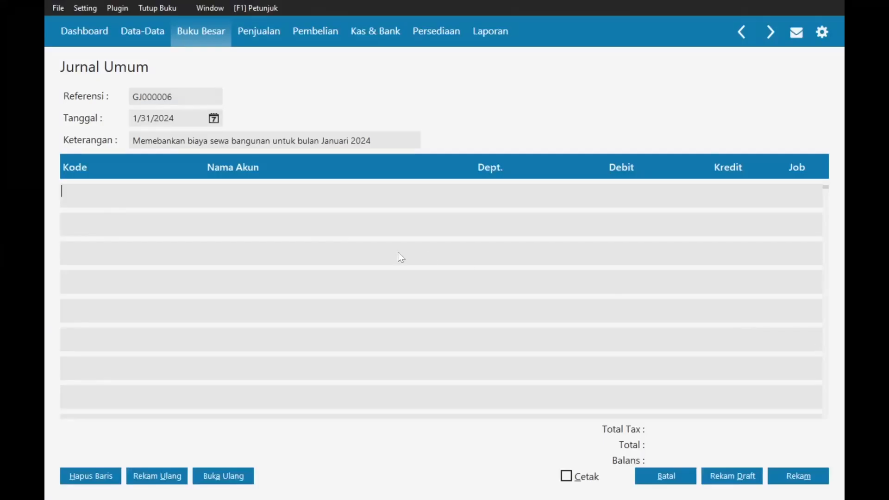
double_click(99, 198)
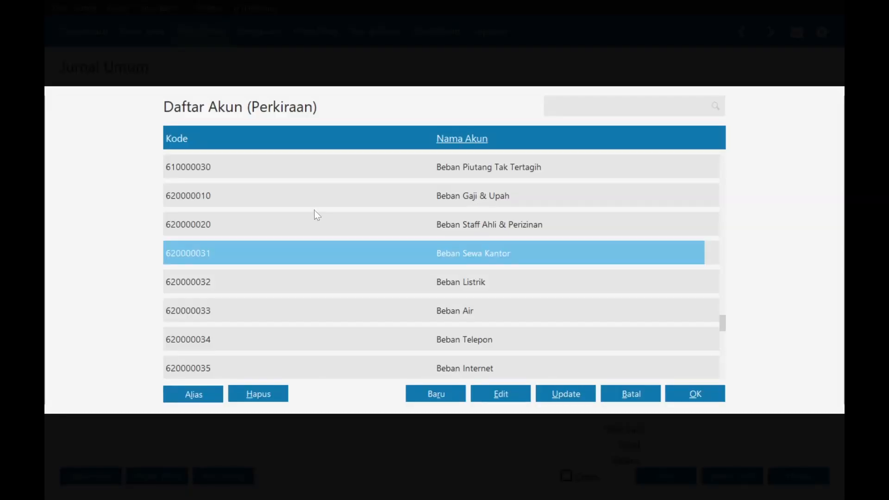
double_click(446, 257)
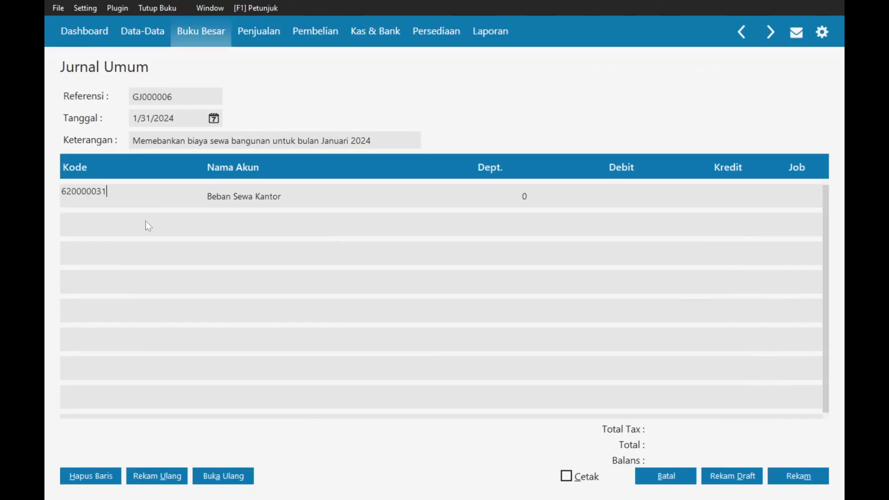
left_click(635, 196)
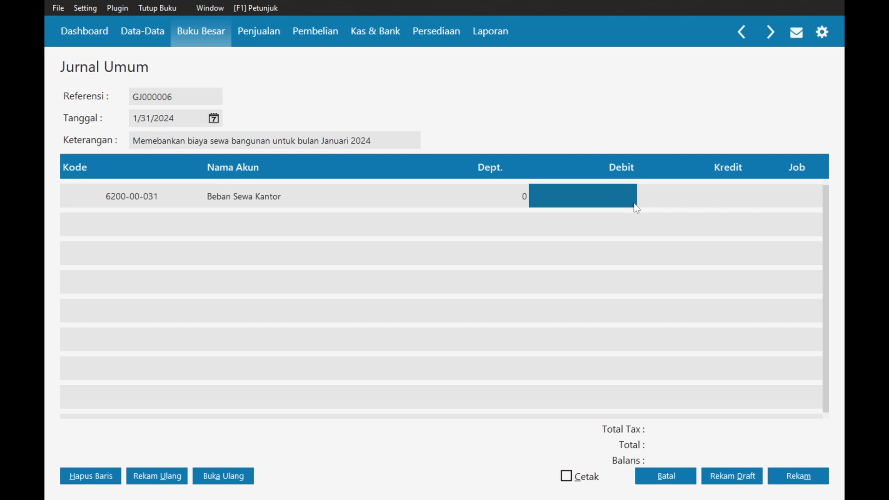
type("6,250,000")
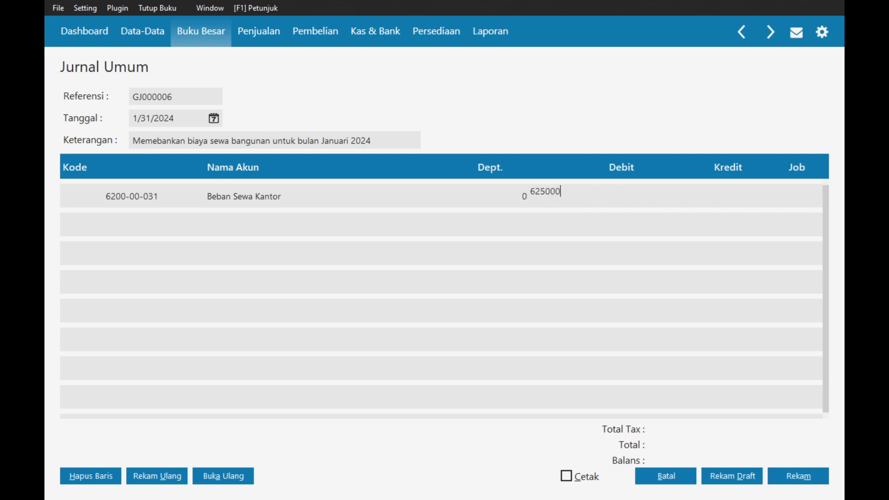
key("Tab")
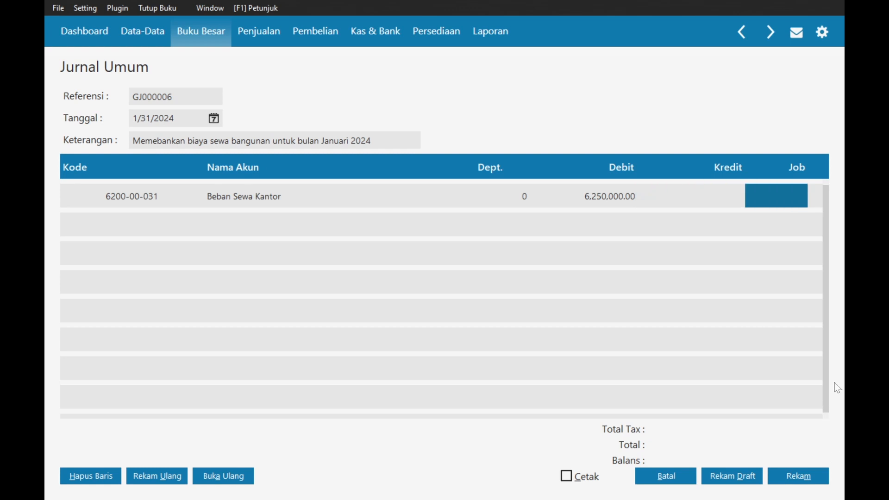
- Credit 1500-00-310 Sewa Dibayar di Muka for 6,250,000 and save the journal
left_click(111, 223)
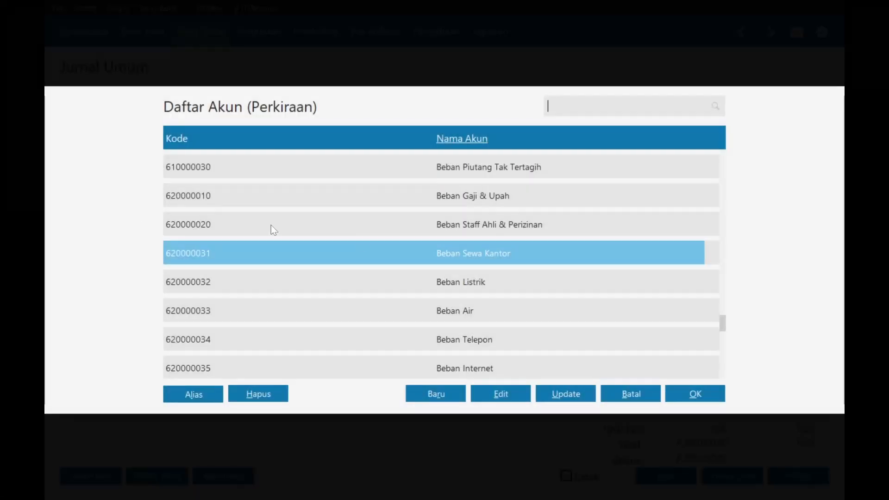
scroll(396, 301, "down", 5)
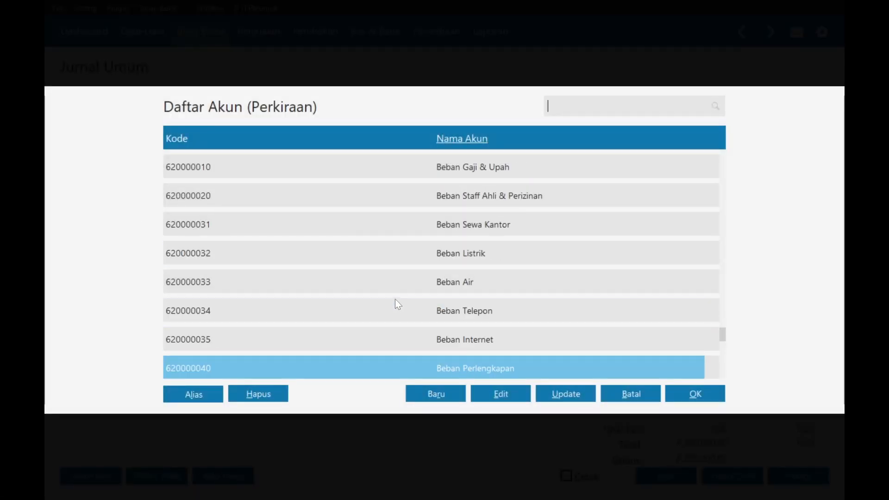
scroll(396, 299, "up", 4)
scroll(396, 299, "up", 6)
type("sew")
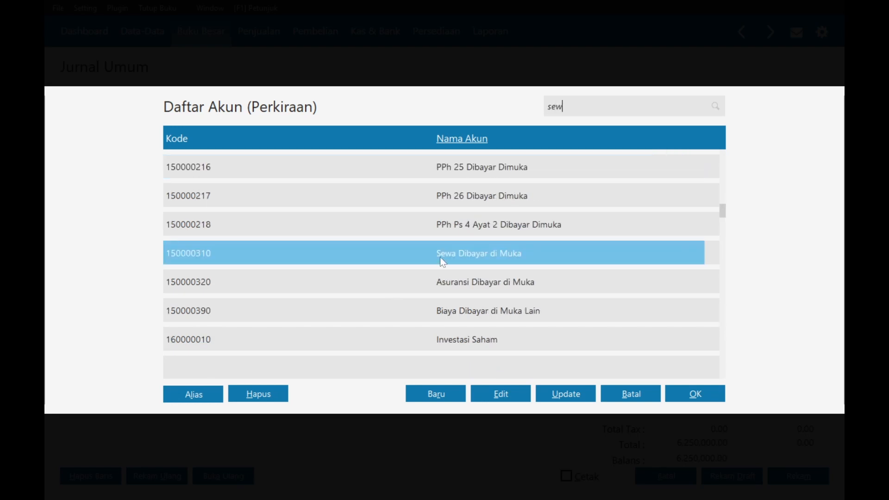
double_click(474, 248)
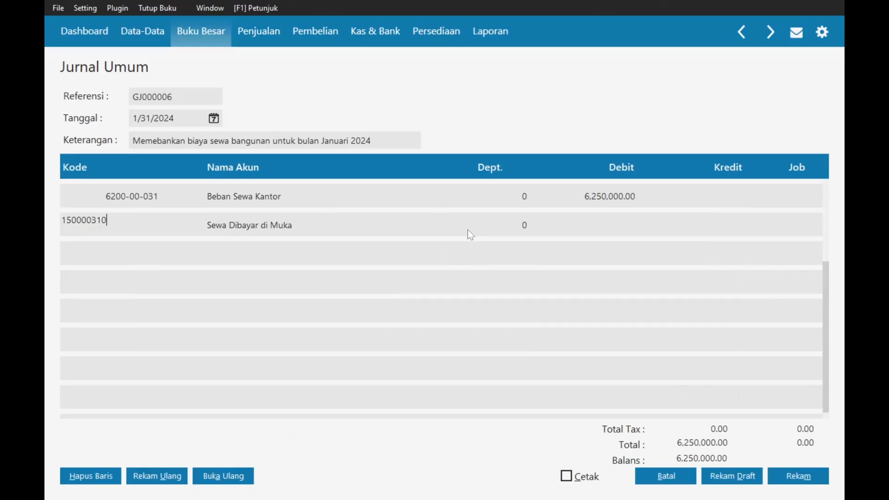
left_click(479, 230)
key("Tab")
key("Tab")
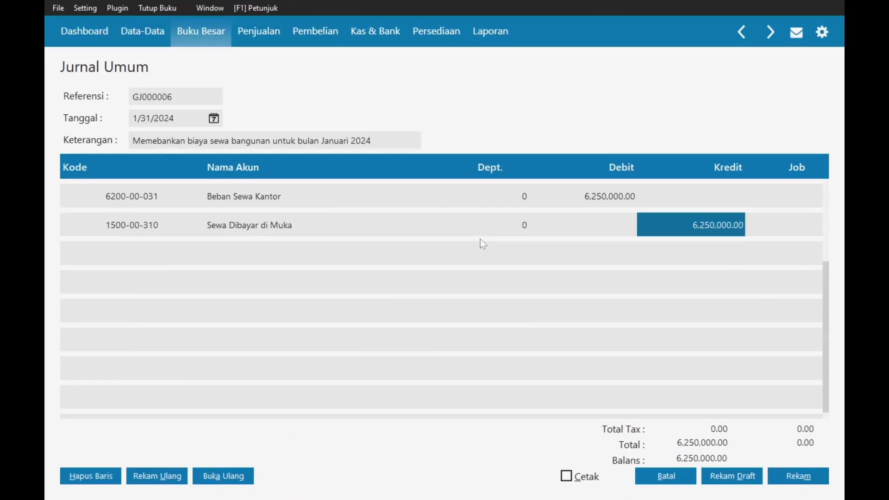
left_click(799, 476)
left_click(670, 470)
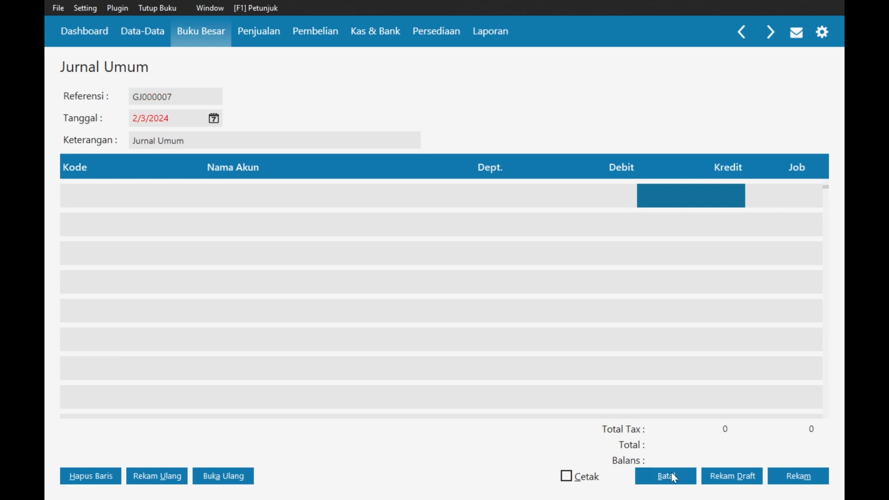
- Read the depreciation and Toyota Hi-Lux items in the Word assignment, then go to Data-Data in Zahir
key("alt+Tab")
key("alt+Tab")
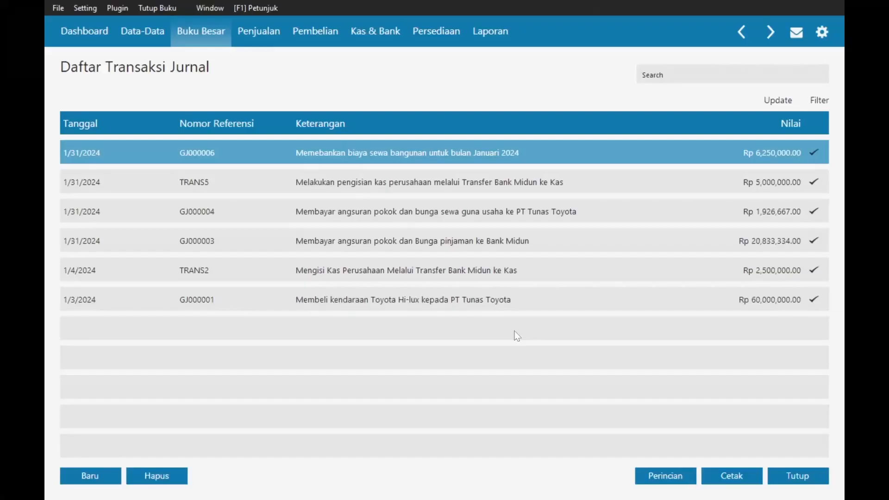
key("alt+Tab")
scroll(515, 331, "down", 3)
scroll(559, 191, "up", 1)
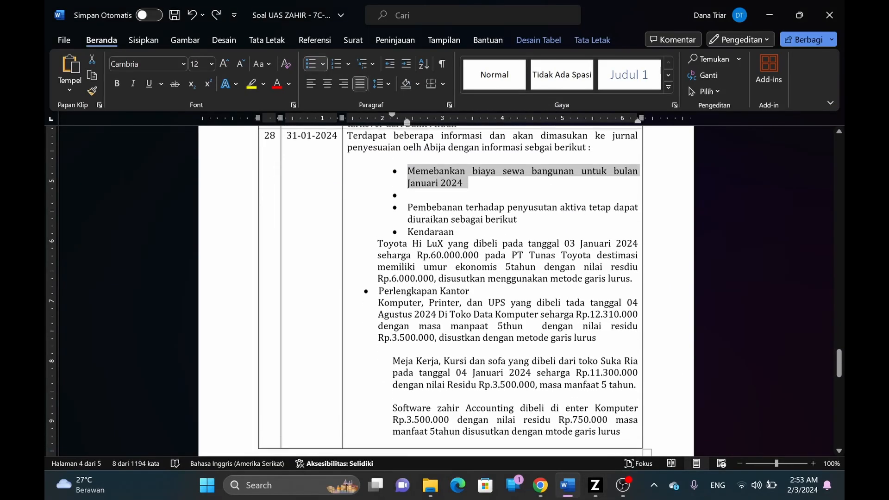
left_click(418, 210)
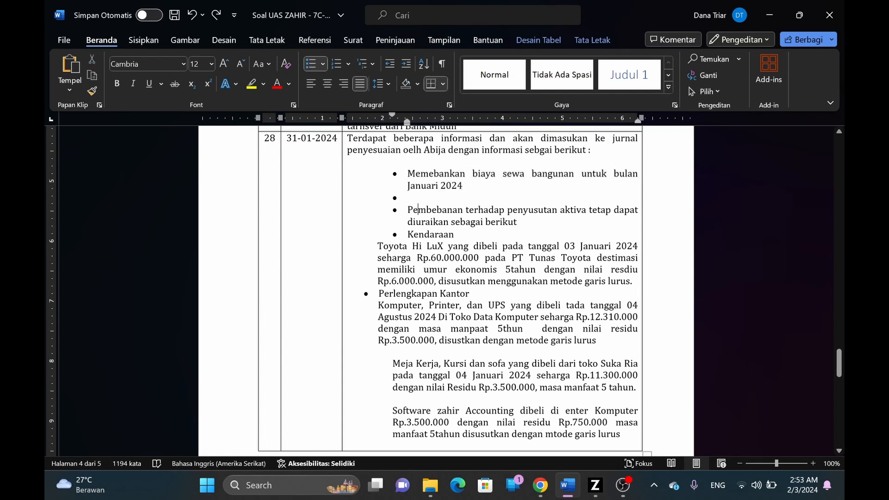
left_click_drag(378, 247, 499, 246)
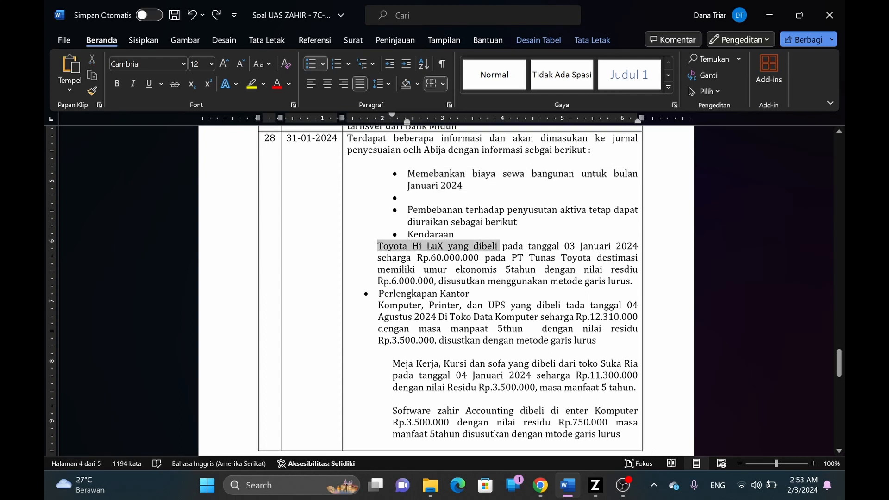
left_click(501, 257)
key("alt+Tab")
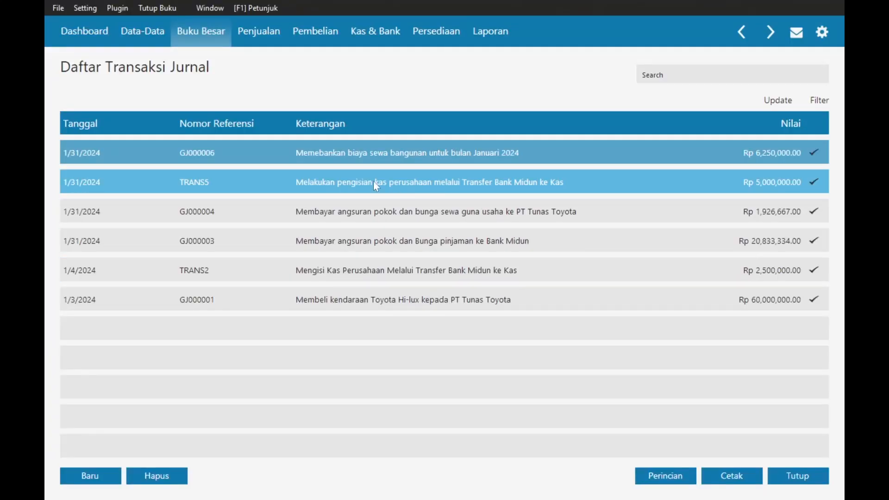
left_click(137, 44)
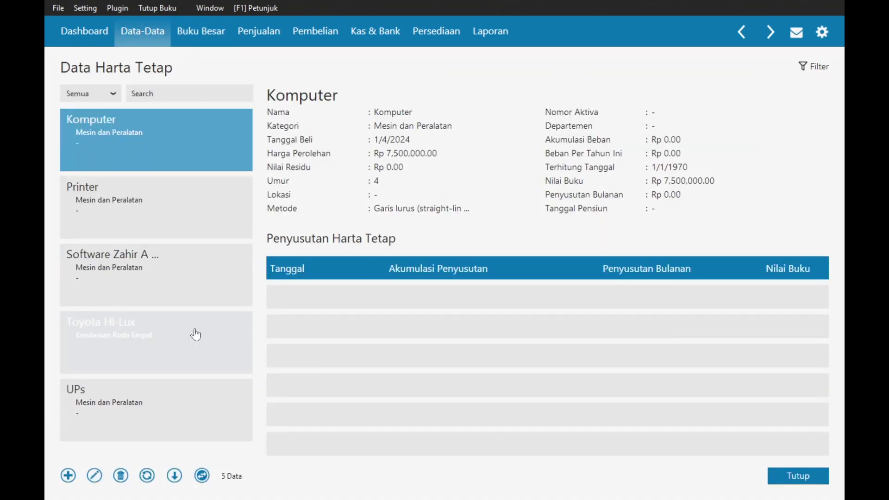
- Reload the fixed asset list and open Toyota Hi-Lux for editing
left_click(148, 477)
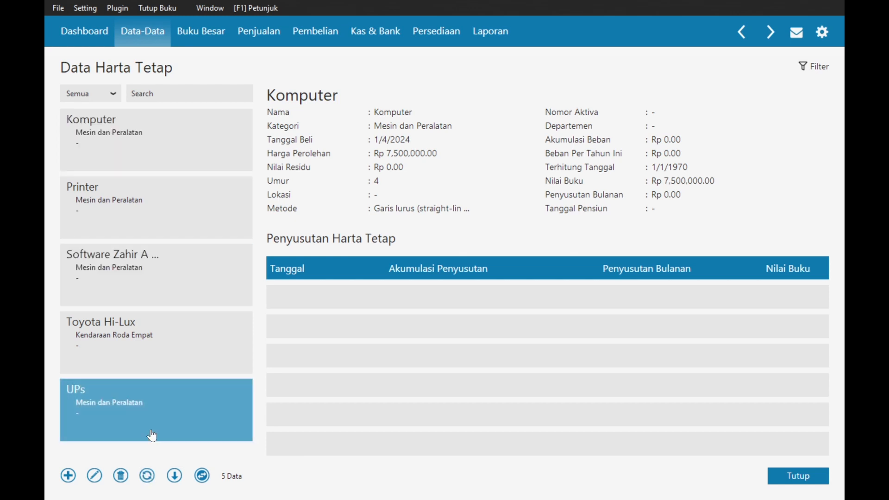
double_click(141, 347)
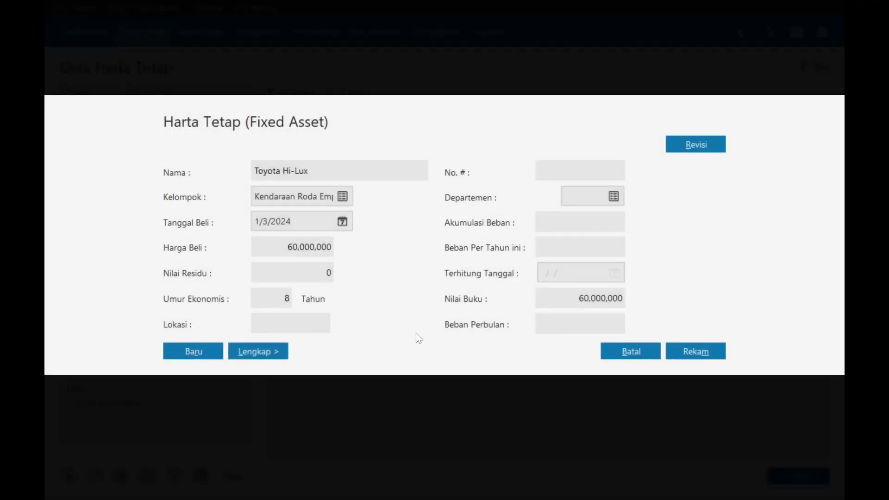
key("alt+Tab")
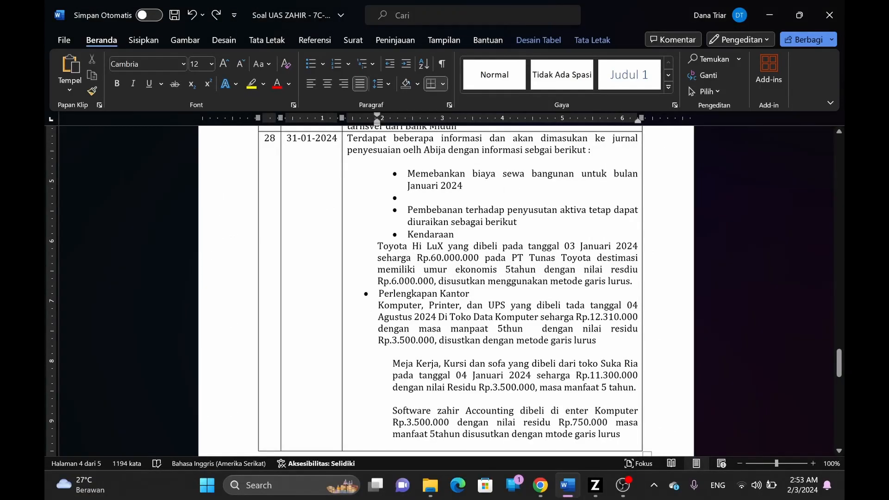
key("alt+Tab")
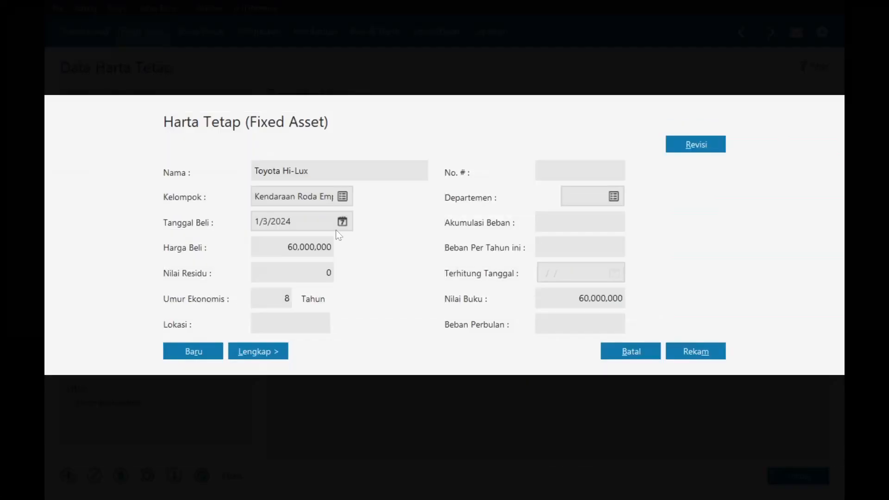
key("alt+Tab")
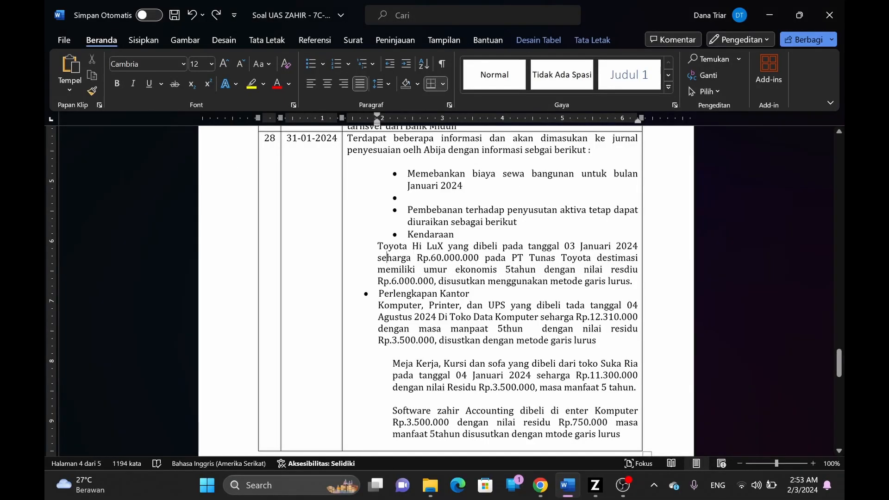
key("alt+Tab")
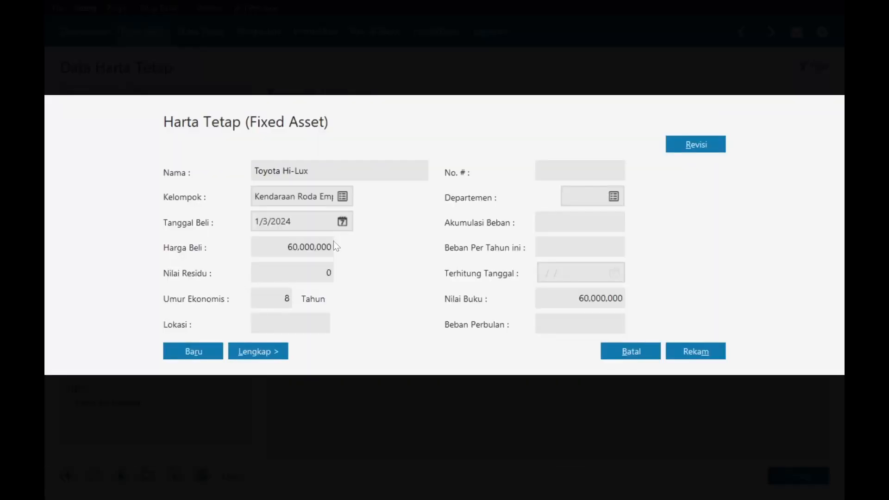
- Set Toyota Hi-Lux's Umur Ekonomis to 5 and Nilai Residu to 6,000,000, then save
left_click(272, 301)
key("alt+Tab")
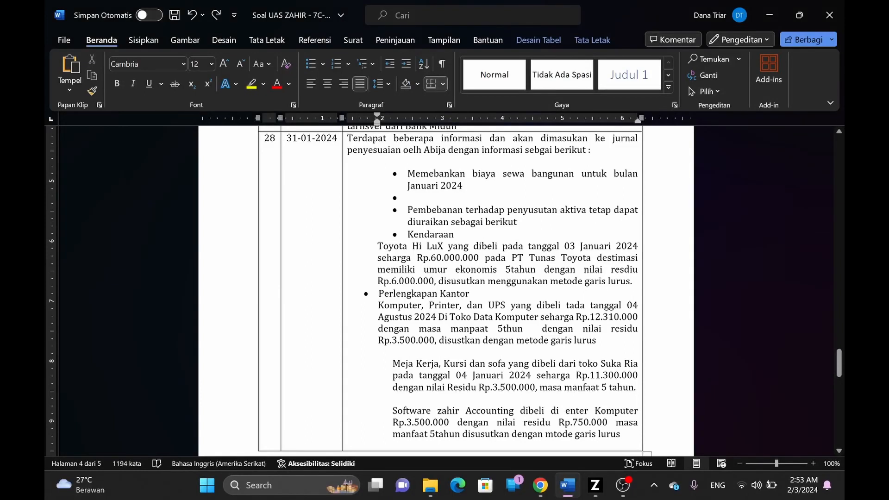
key("alt+Tab")
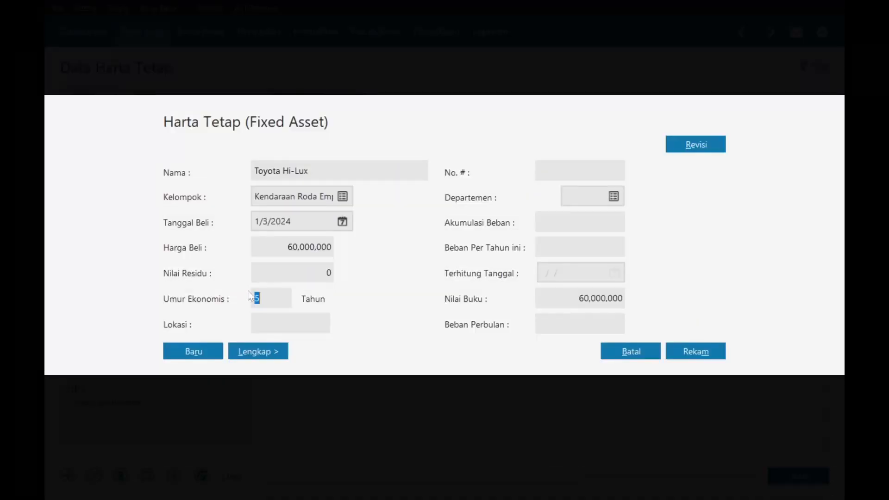
type("5")
key("shift+Tab")
type("6,000,000")
key("Tab")
key("alt+Tab")
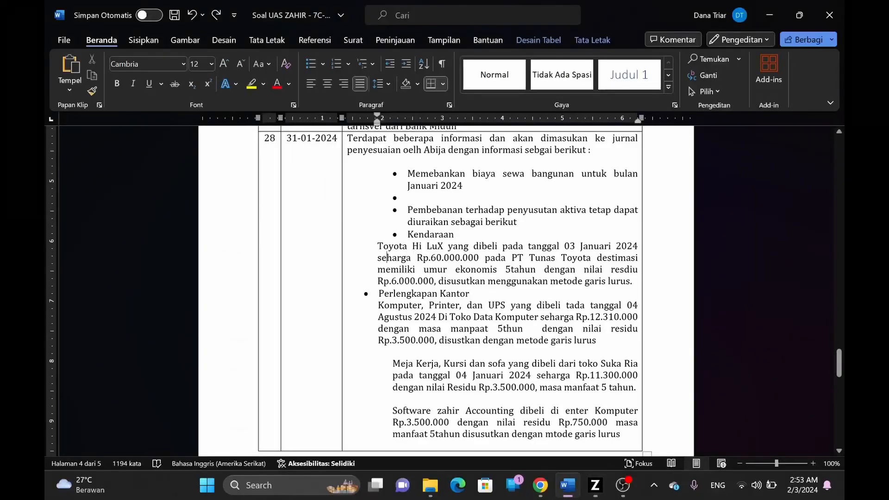
key("alt+Tab")
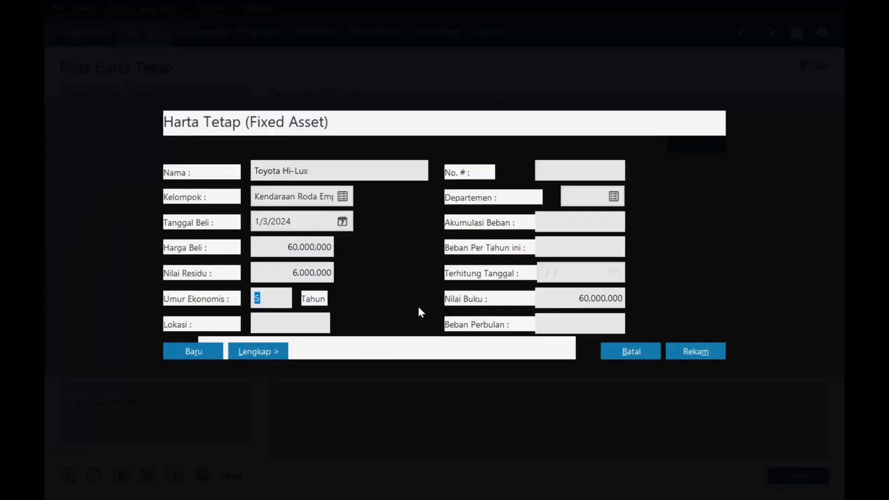
left_click(255, 352)
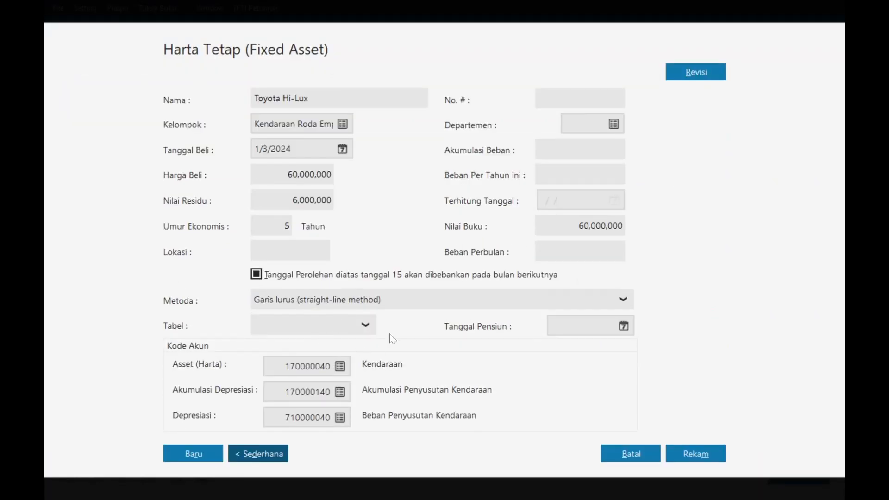
left_click(694, 454)
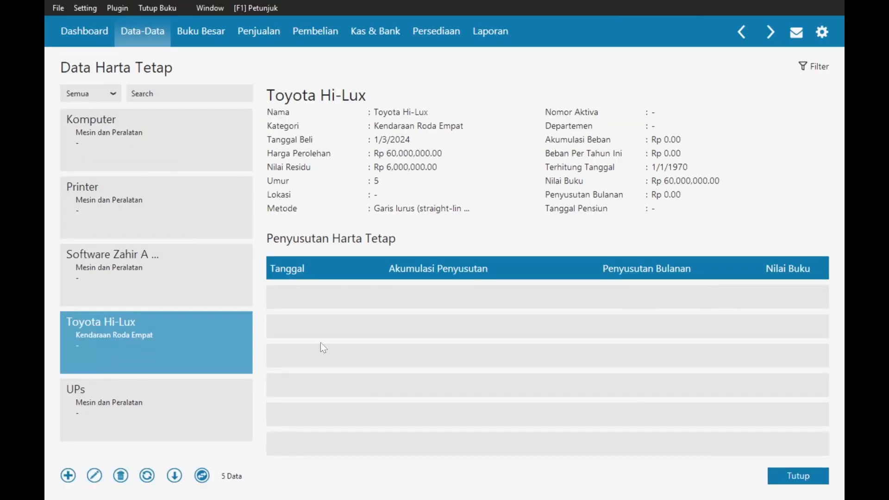
key("alt+Tab")
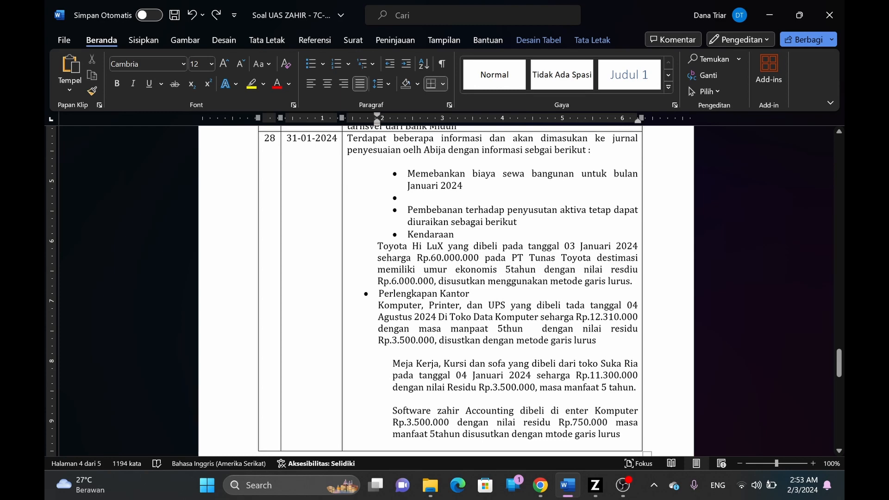
key("alt+Tab")
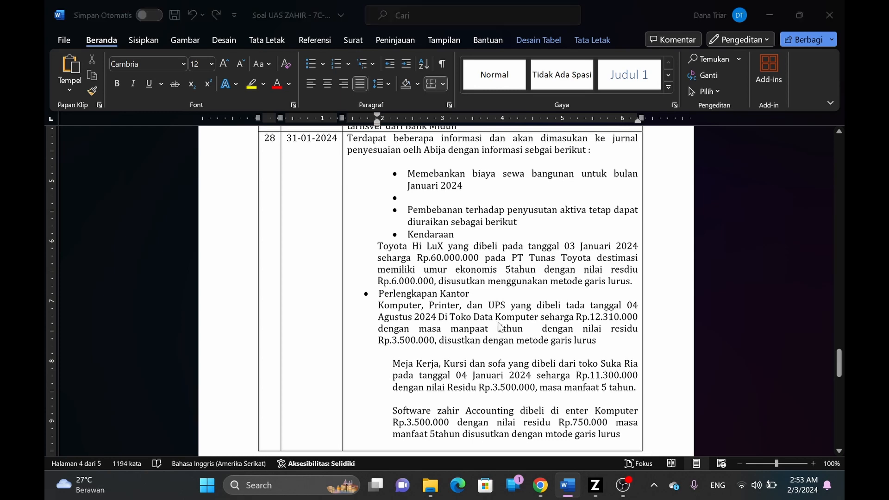
- Open the Komputer fixed asset for editing, checking its details in the assignment
left_click(133, 150)
left_click(135, 151)
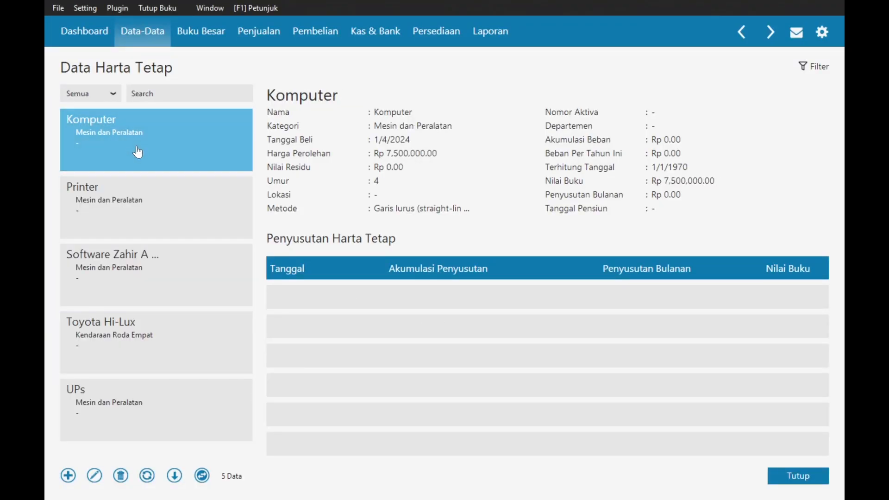
left_click(95, 476)
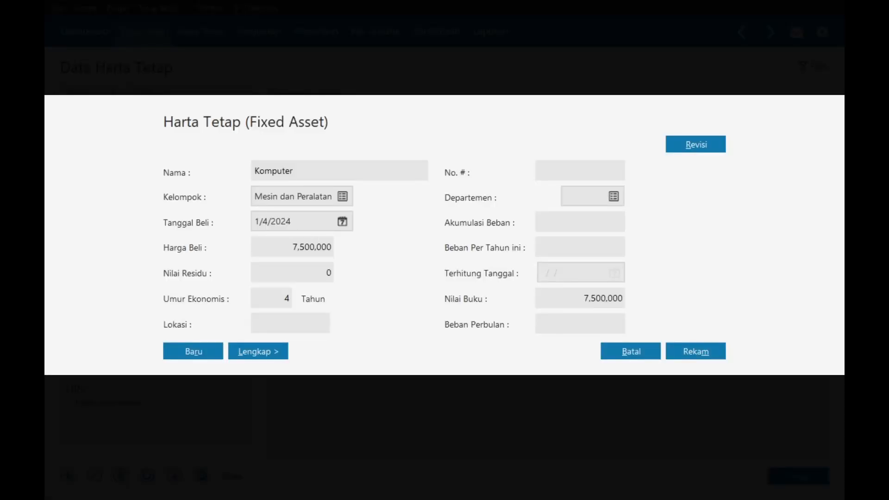
key("alt+Tab")
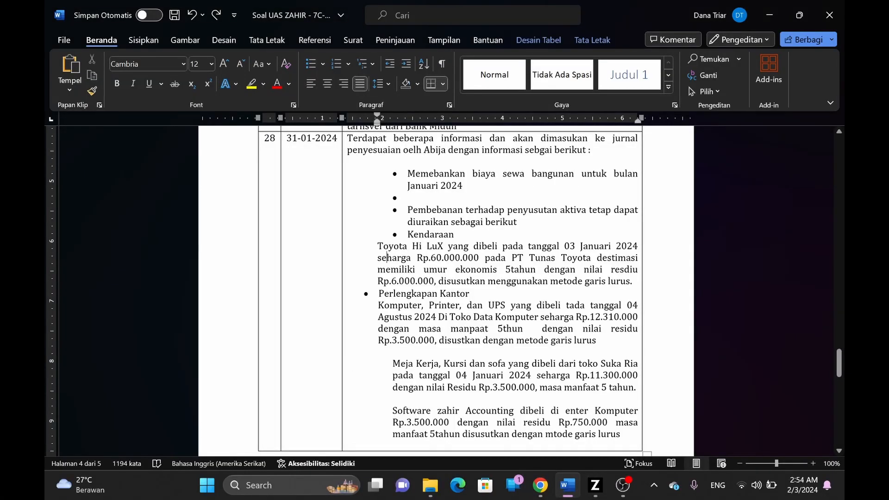
key("alt+Tab")
- Set Komputer's Umur Ekonomis to 5 and Nilai Residu to 1,200,000, then save
left_click(272, 298)
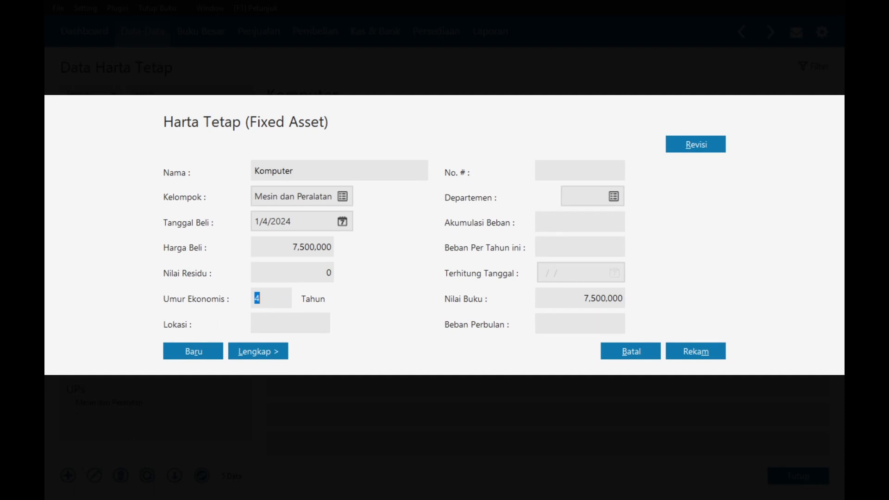
type("5")
left_click(290, 273)
key("alt+Tab")
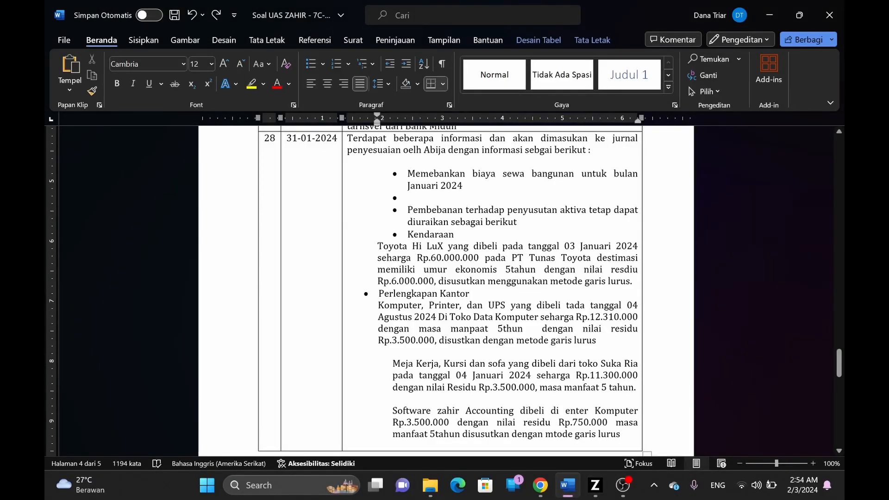
key("alt+Tab")
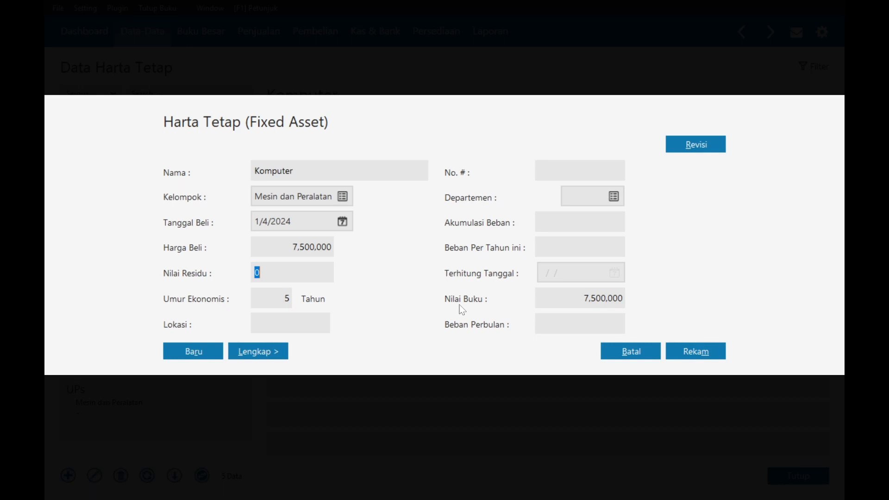
type("1200000")
key("Tab")
left_click(695, 361)
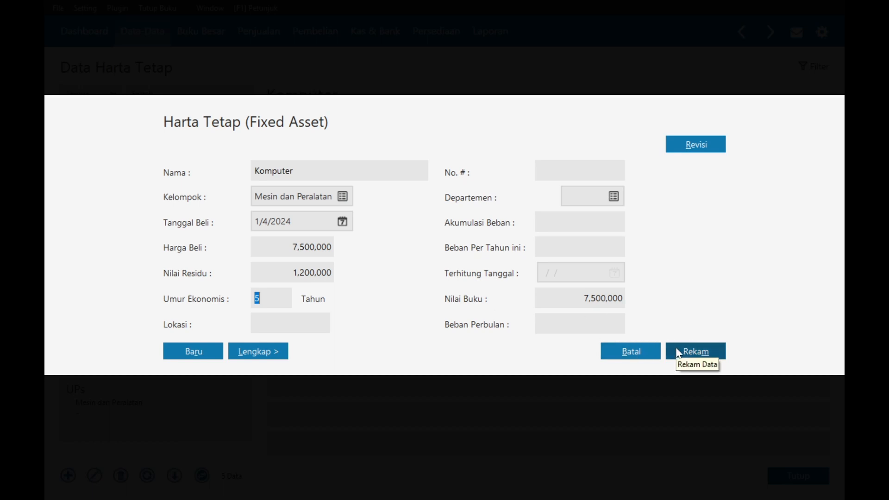
left_click(679, 353)
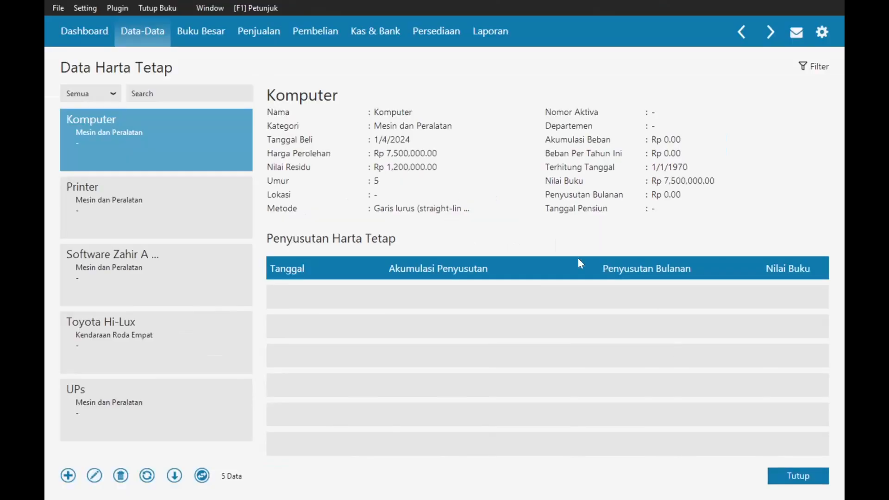
left_click(119, 217)
- Edit the Printer asset: Umur Ekonomis 5, Nilai Residu 1,200,000, and save
left_click(94, 476)
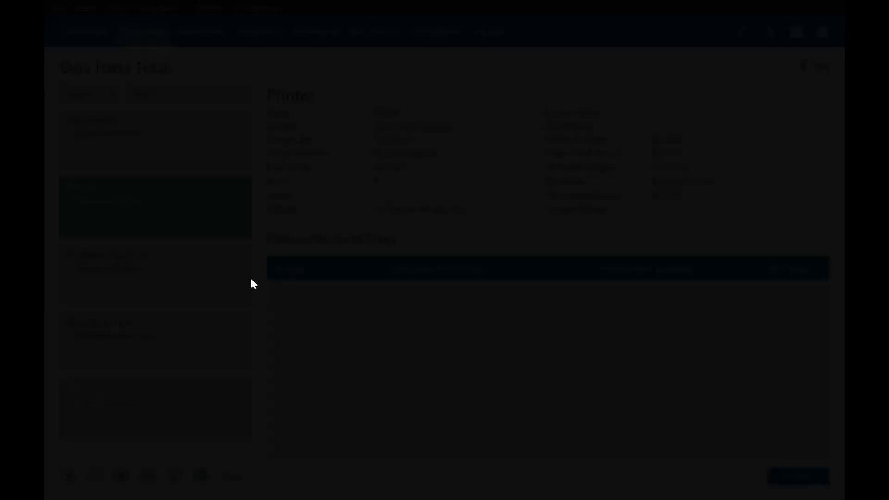
left_click(272, 298)
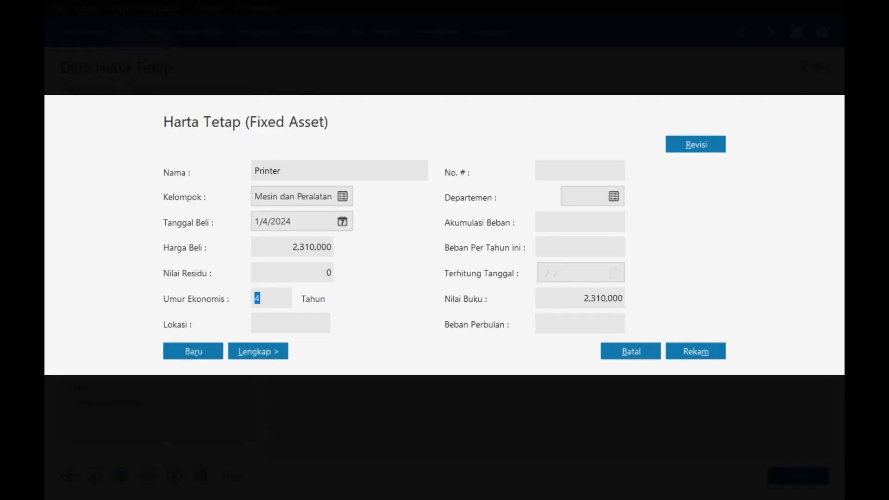
type("5")
left_click(297, 272)
type("1200000")
left_click(692, 352)
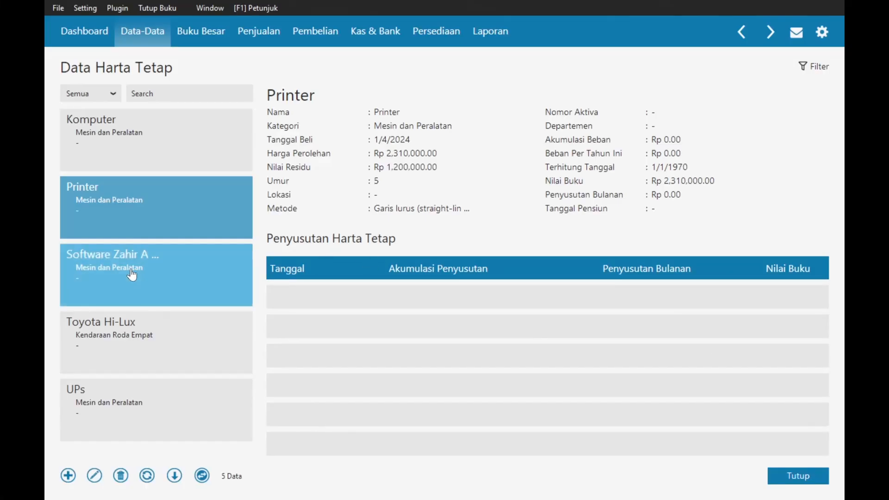
left_click(123, 404)
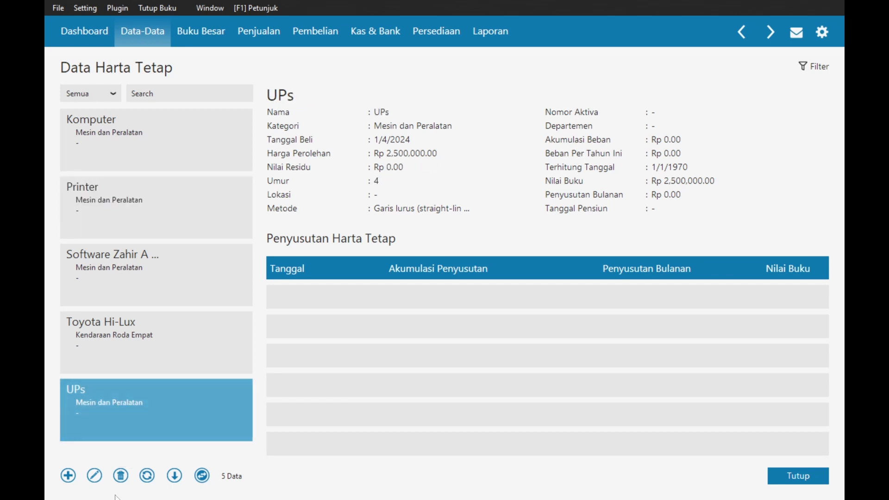
- Edit the UPs asset: Nilai Residu 1,100,000, Umur Ekonomis 5, and save
left_click(95, 476)
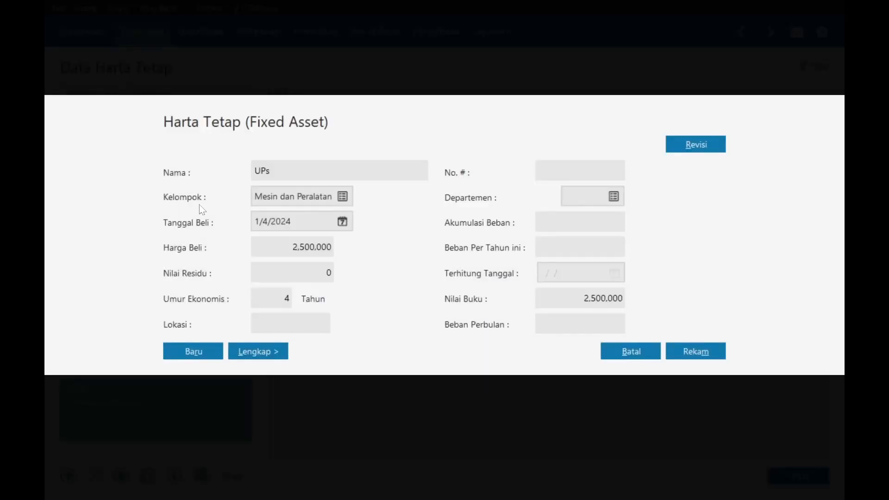
left_click(316, 271)
type("1100000")
key("Tab")
type("5")
left_click(684, 356)
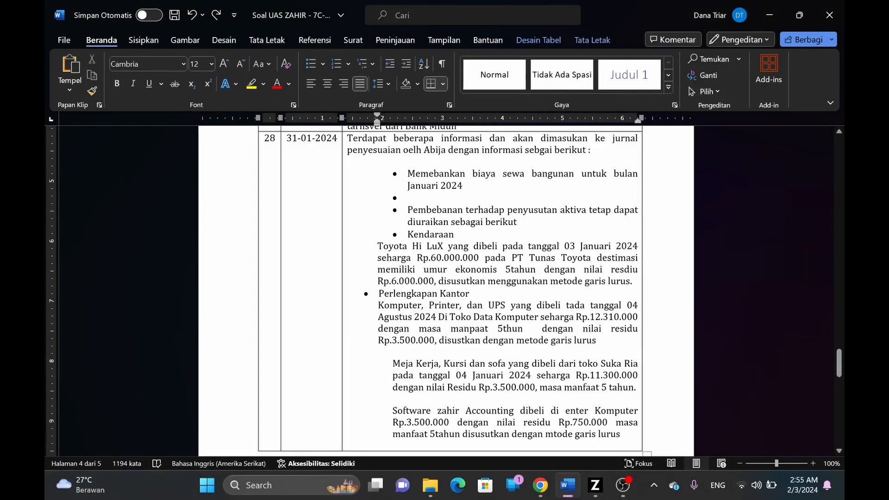
scroll(444, 287, "down", 1)
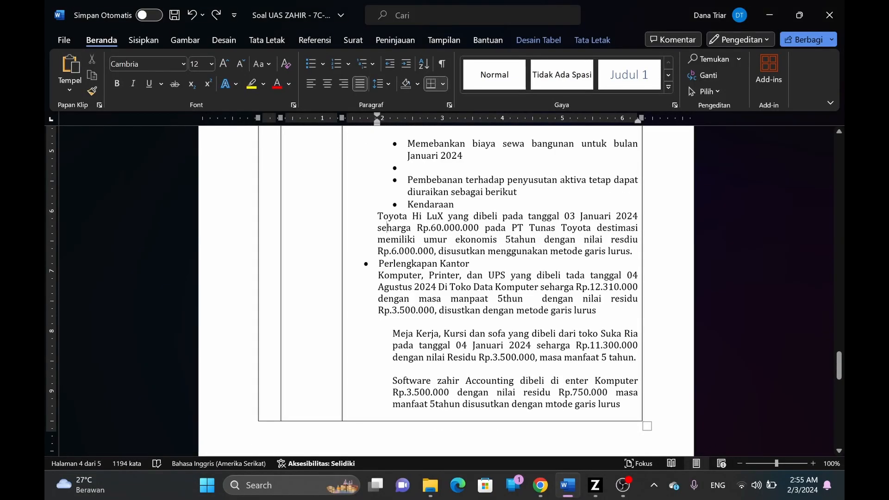
key("alt+Tab")
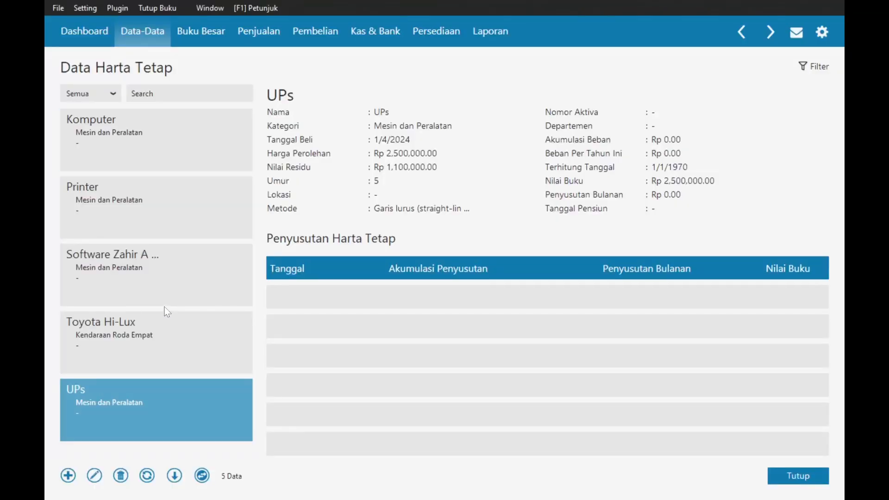
- Start a new fixed asset named Meja Kerja in the Mesin dan Peralatan group
left_click(67, 476)
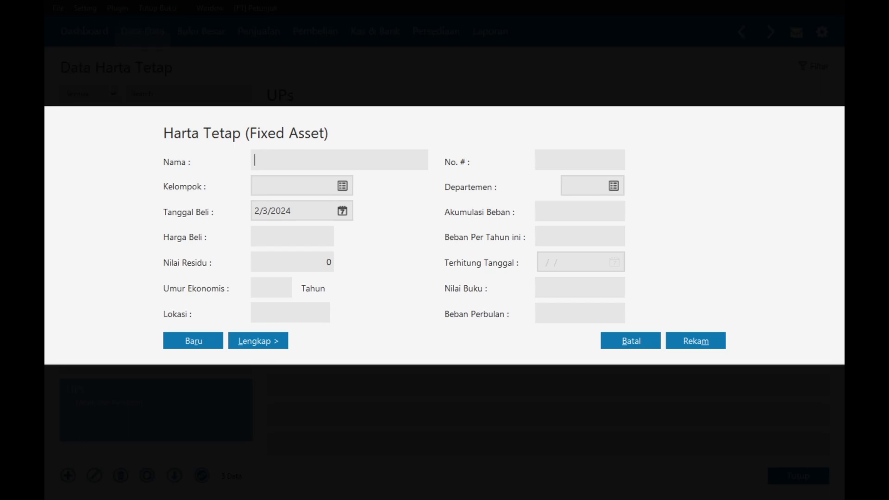
type("Meja Kerja")
left_click(348, 185)
left_click(250, 231)
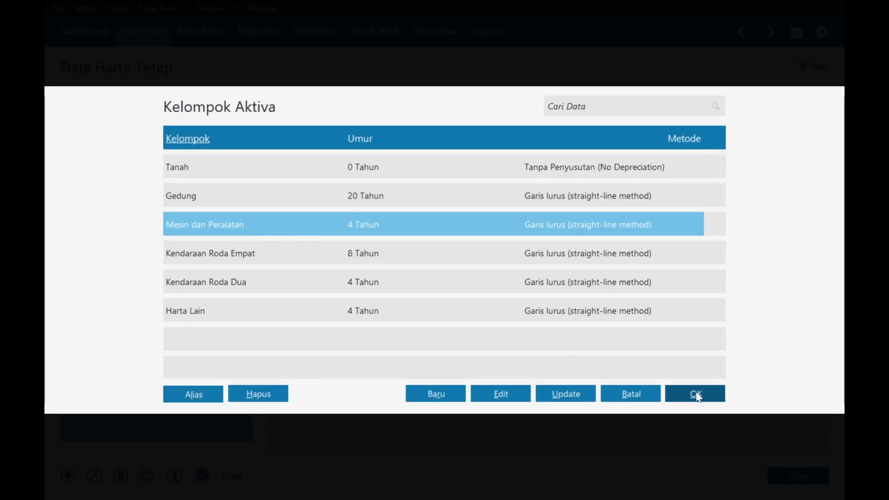
left_click(695, 393)
- Set the Meja Kerja purchase date to 1/4/2024, checking it against the assignment document
left_click(342, 211)
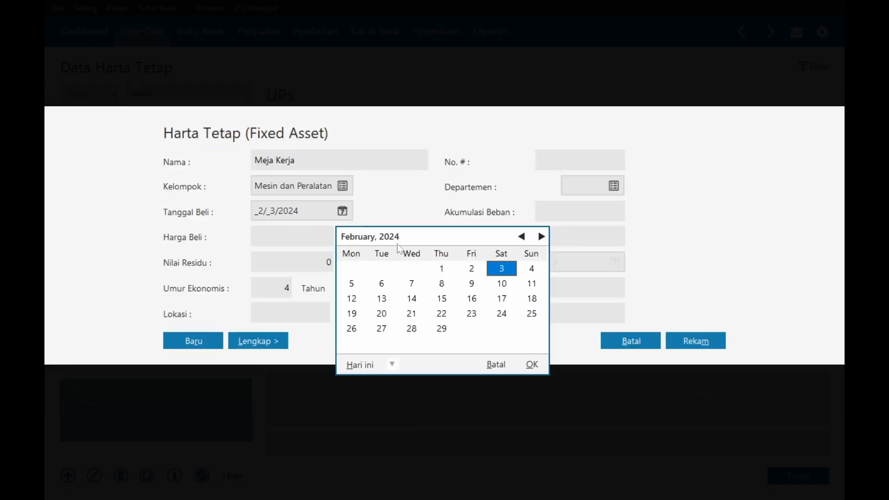
key("alt+Tab")
key("alt+Tab")
key("alt+Tab")
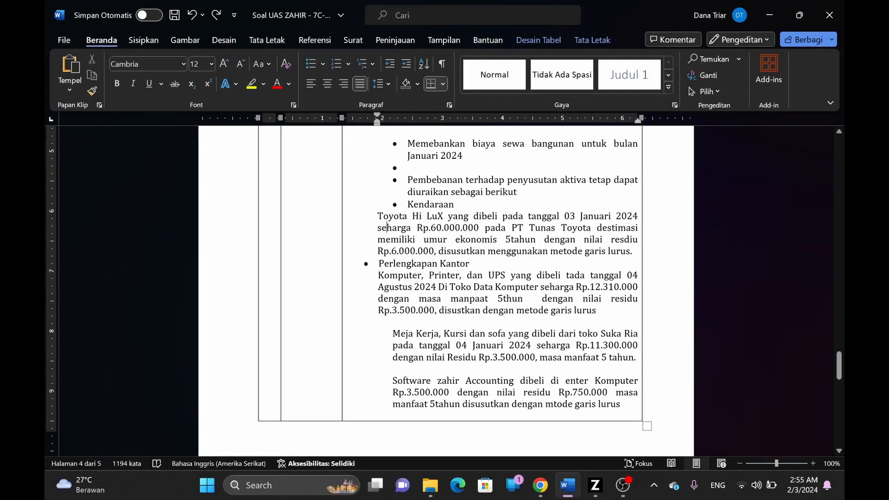
key("alt+Tab")
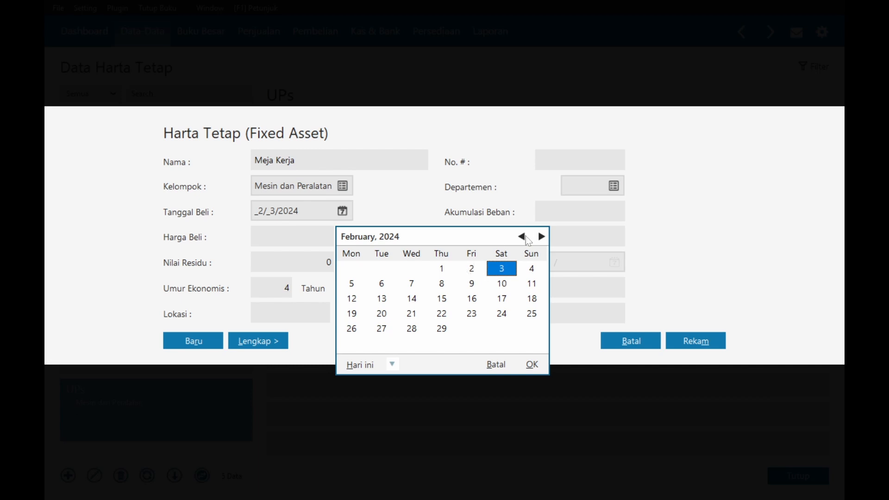
left_click(522, 237)
left_click(444, 270)
left_click(531, 366)
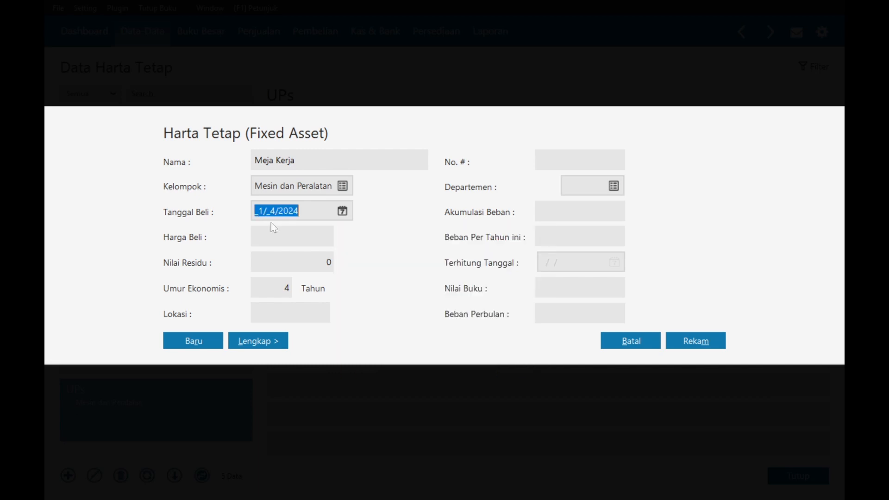
- Enter the desk's 2,000,000 purchase price from the assignment document
key("Tab")
key("alt+Tab")
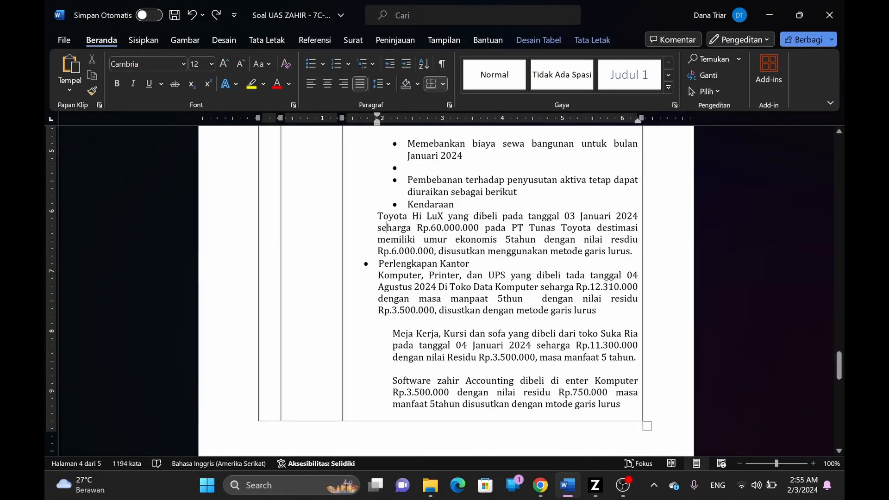
left_click_drag(840, 367, 839, 281)
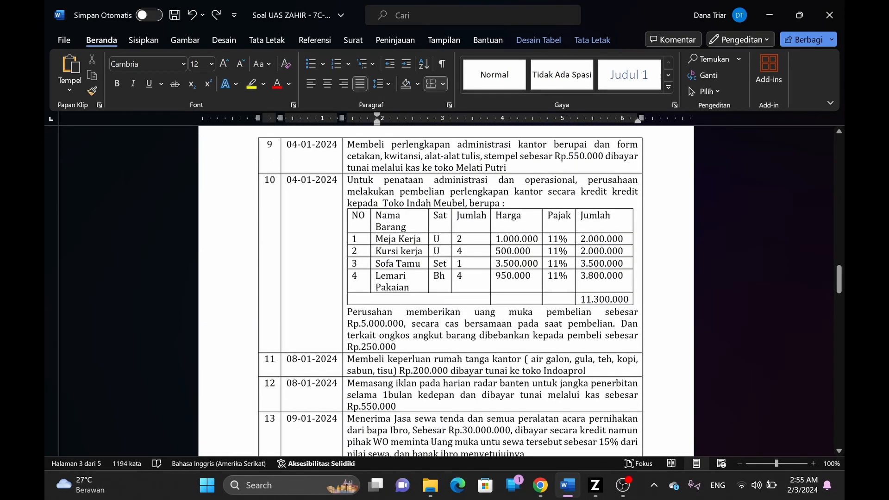
key("alt+Tab")
type("2000000")
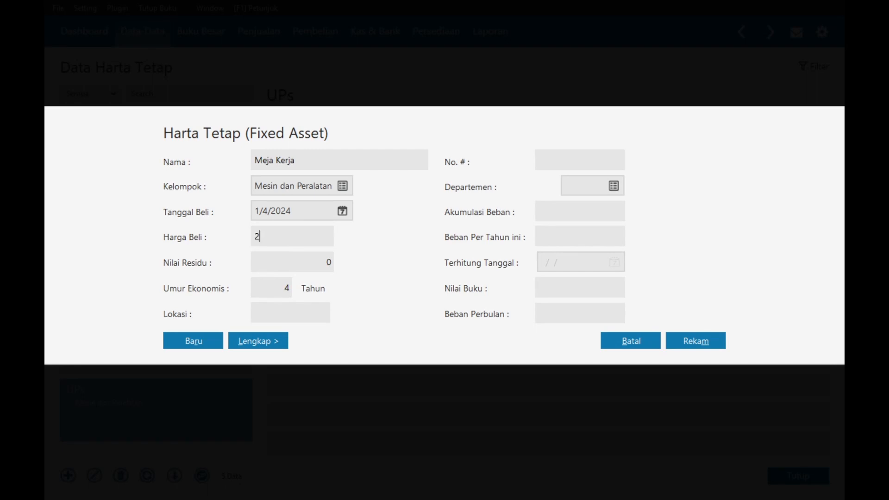
key("Tab")
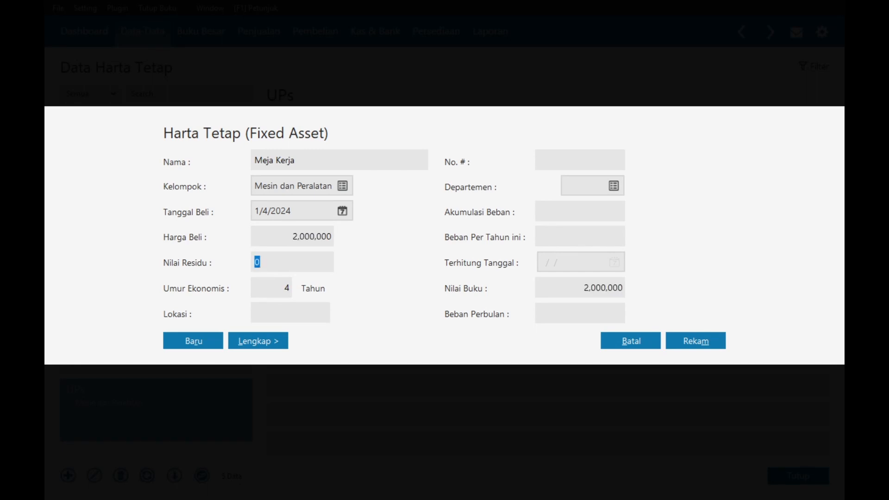
- Set an 875,000 residual value and 5-year life, then save the Meja Kerja asset
key("alt+Tab")
left_click_drag(840, 277, 839, 364)
type("875,000")
key("Tab")
key("alt+Tab")
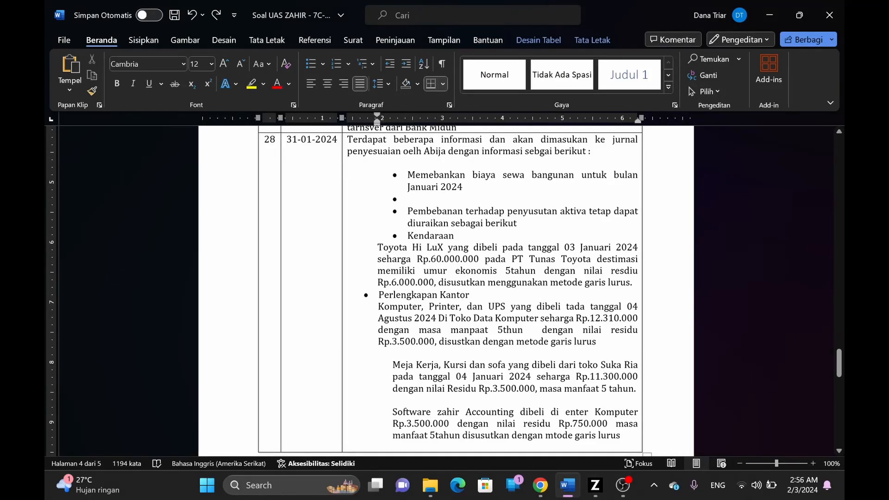
key("alt+Tab")
type("5")
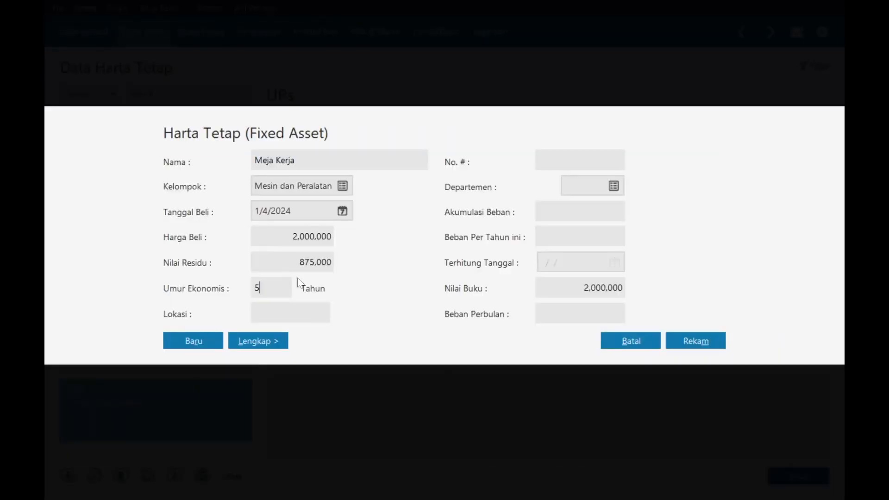
left_click(695, 341)
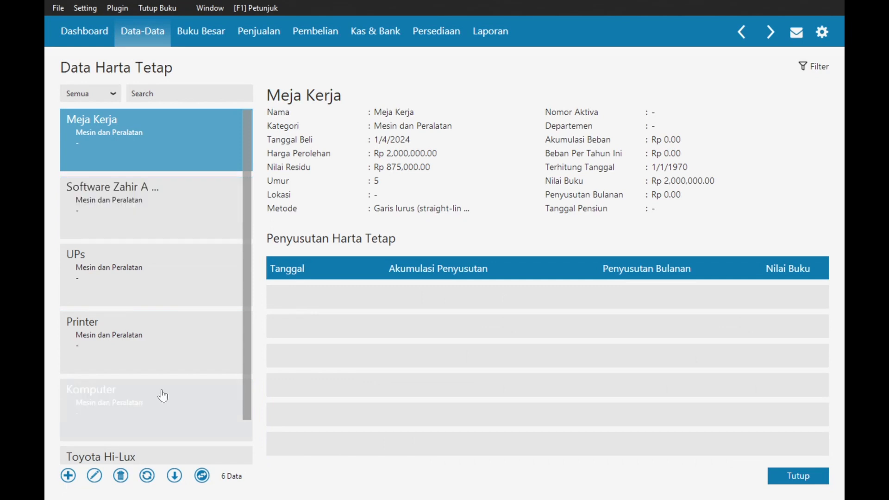
- Create a Kursi Kerja asset in Mesin dan Peralatan with purchase date 1/4/2024
left_click(68, 475)
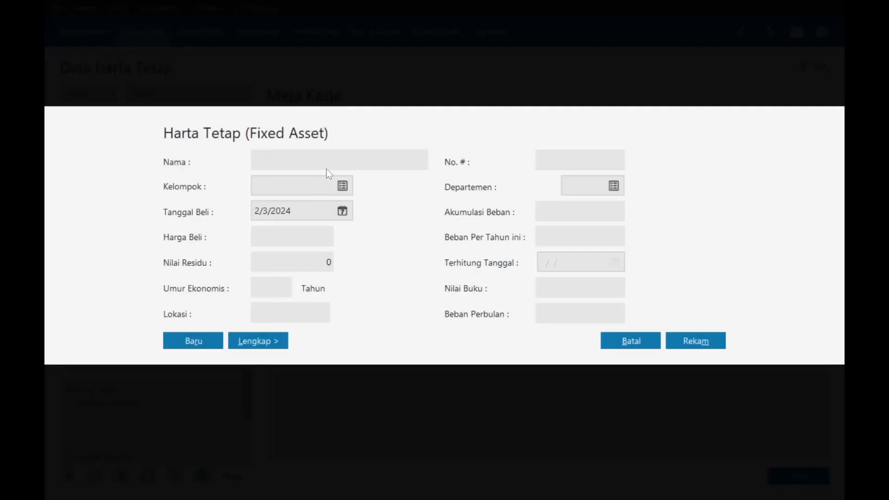
type("Kursi Kerja")
left_click(342, 186)
left_click(337, 224)
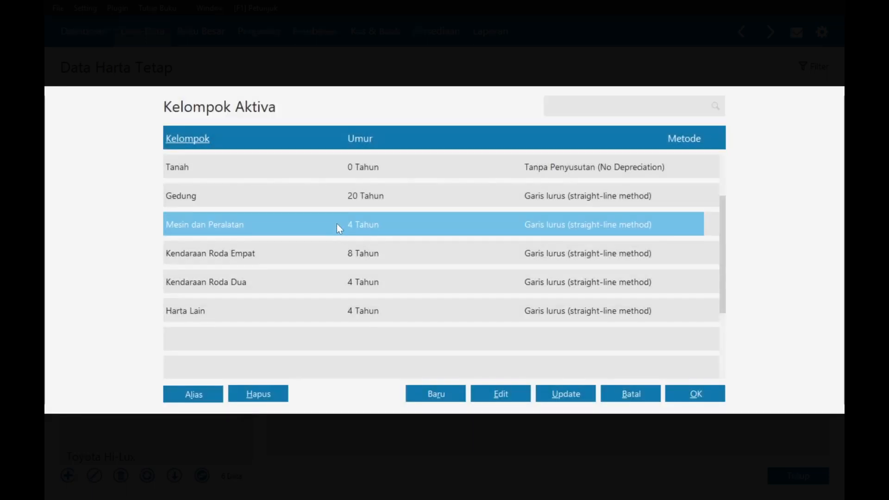
left_click(694, 390)
left_click(342, 211)
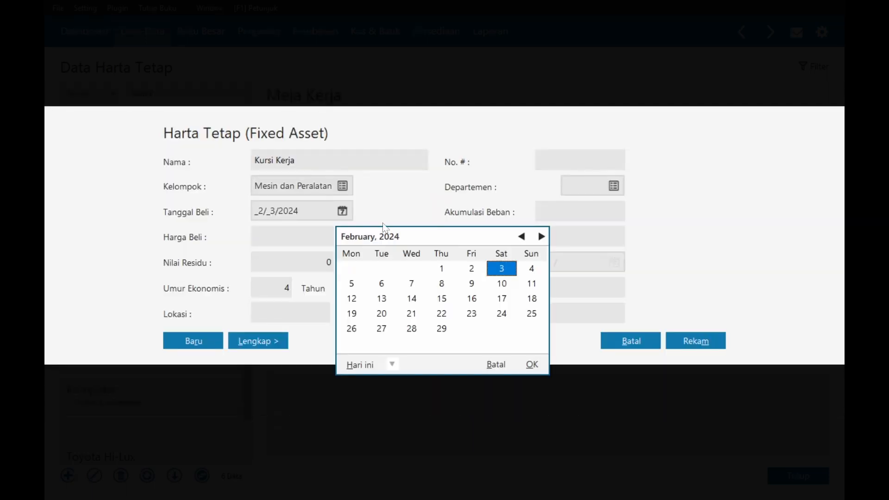
left_click(521, 237)
left_click(441, 269)
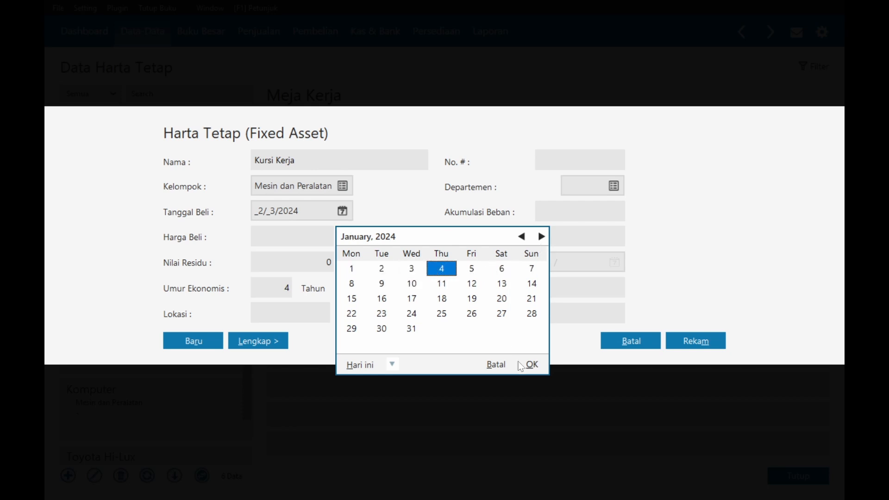
left_click(533, 365)
- Give Kursi Kerja a 2,000,000 price, 875,000 residual and 5-year life, and save it
left_click(292, 236)
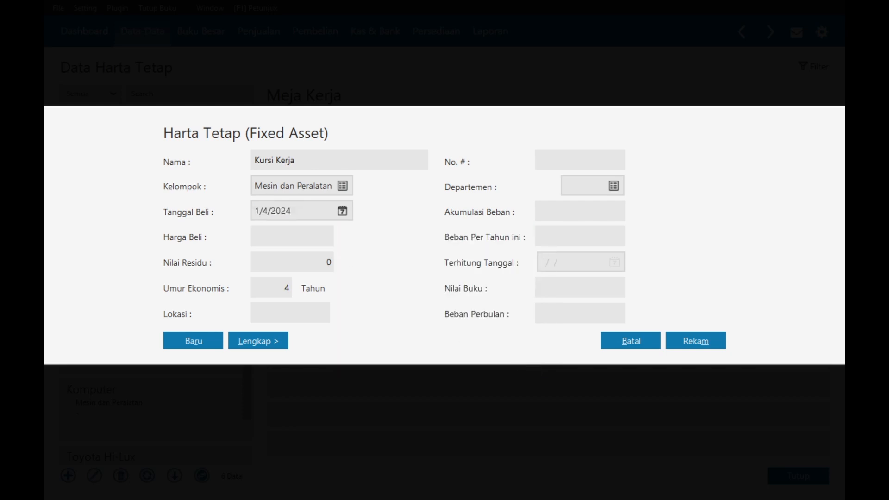
type("2000000")
key("Tab")
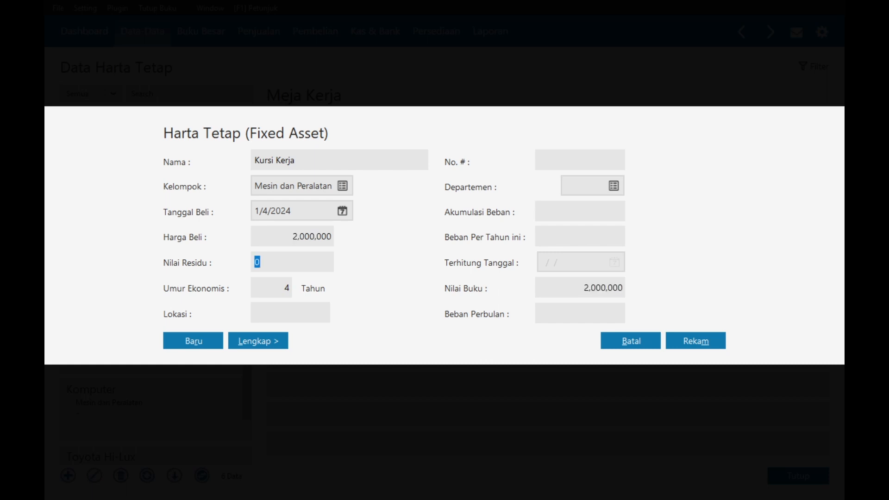
type("875000")
key("Tab")
type("5")
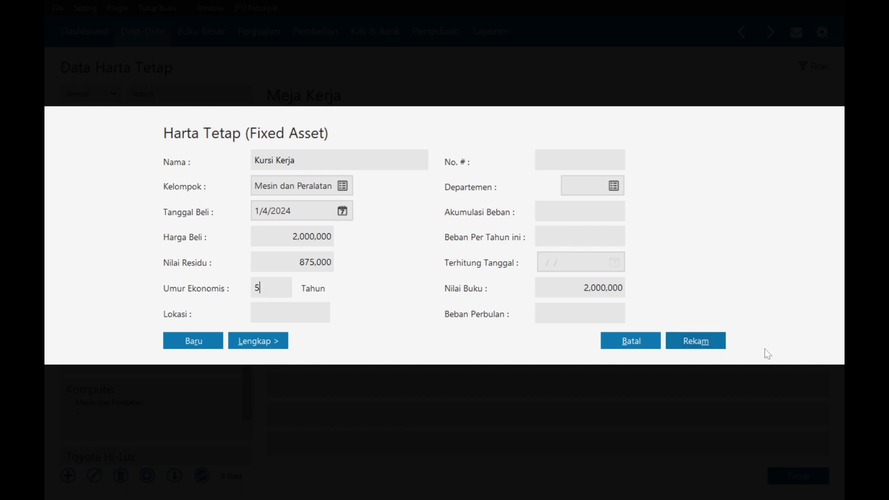
left_click(706, 345)
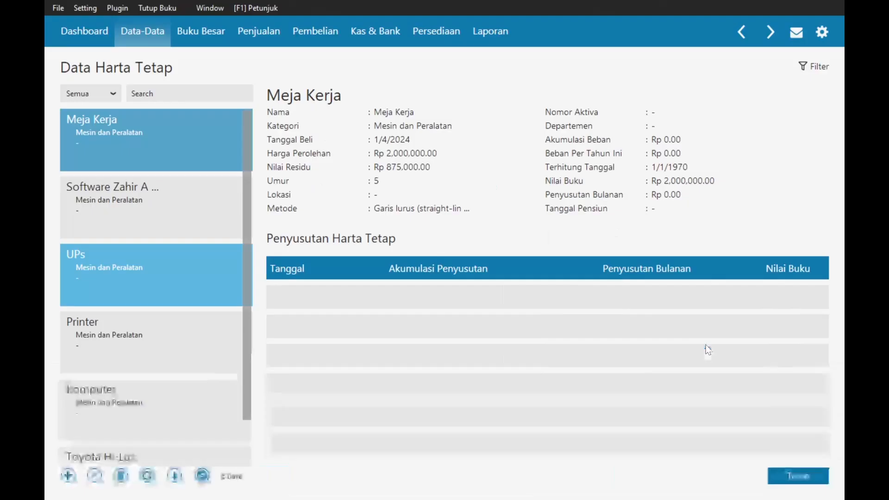
left_click(69, 476)
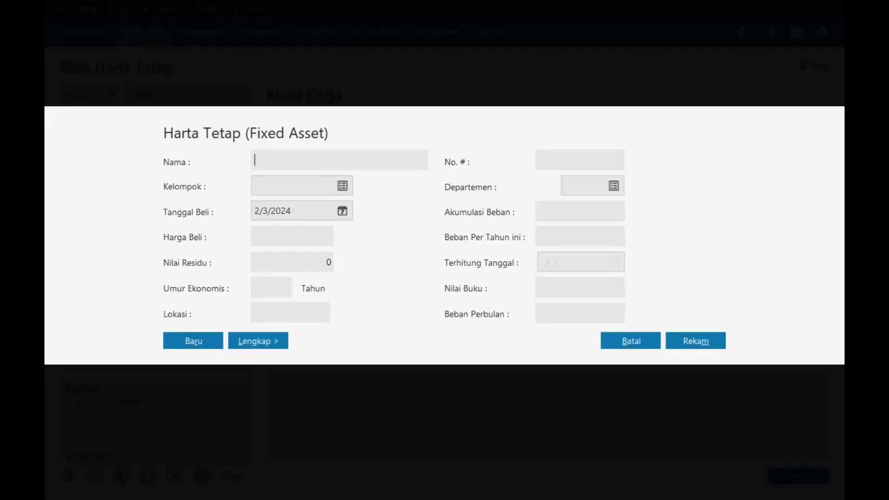
- Name the new asset Sofa Tamu in Mesin dan Peralatan, purchased 1/4/2024
type("Sofa Tamu")
left_click(343, 194)
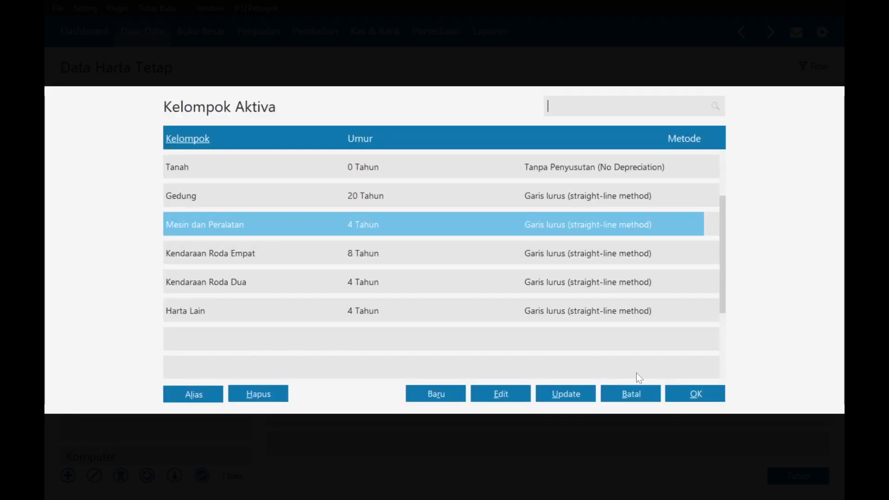
left_click(675, 393)
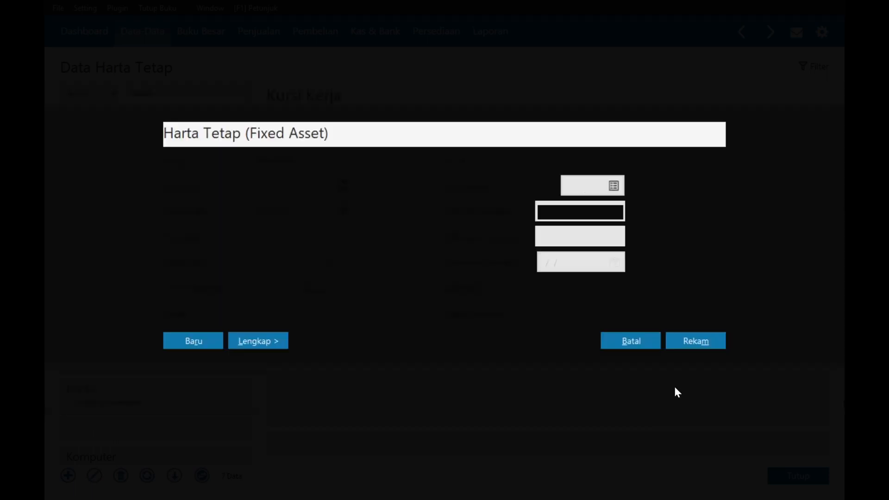
left_click(342, 211)
left_click(521, 237)
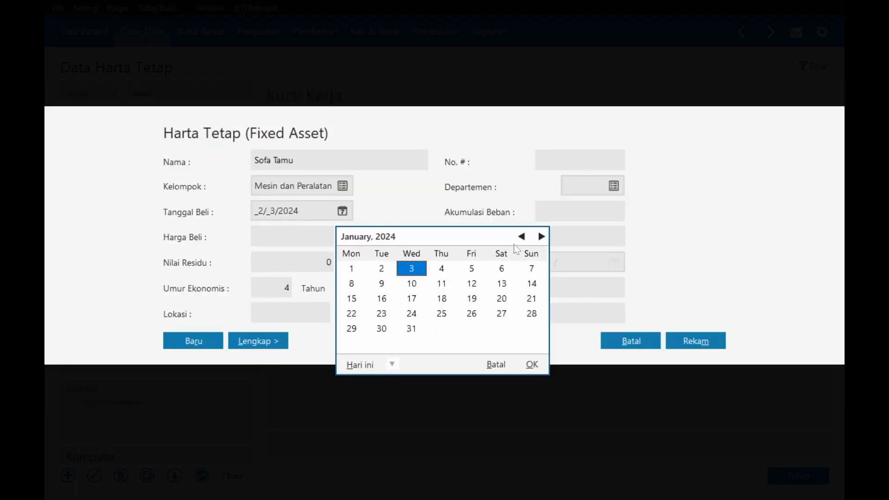
left_click(441, 269)
left_click(532, 365)
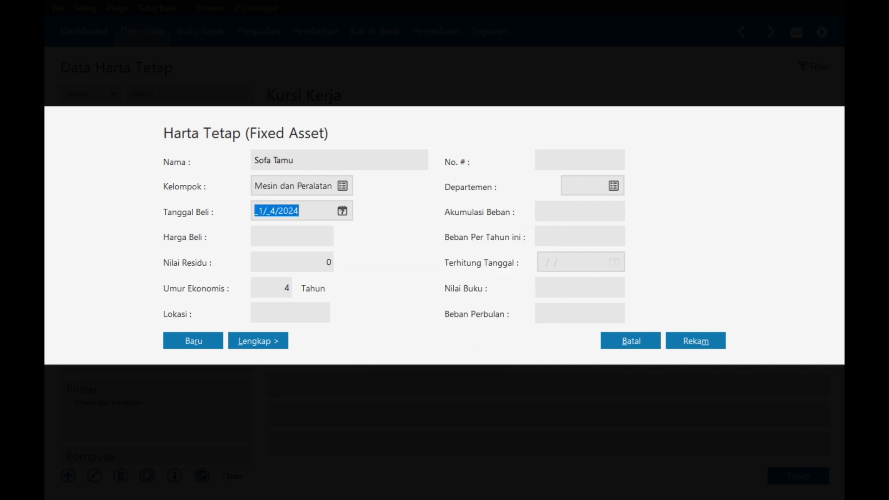
- Enter a 3,500,000 price, 875,000 residual and 5-year life, and save Sofa Tamu
key("Tab")
type("3")
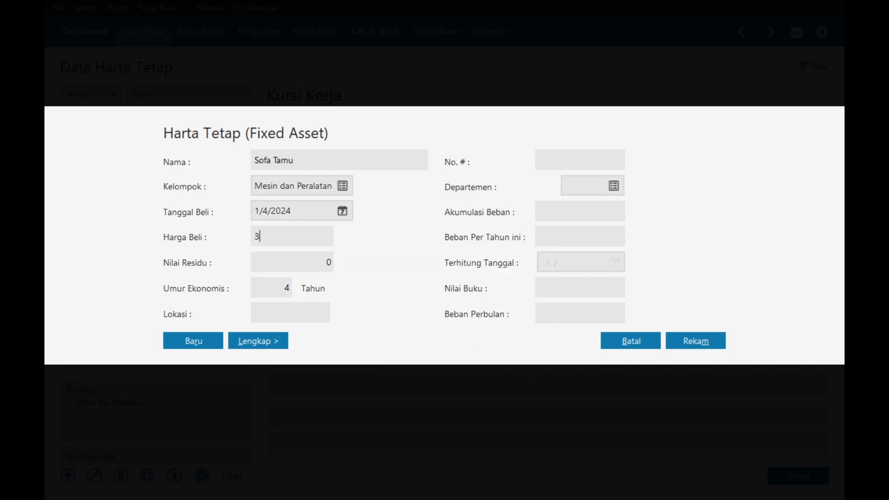
type(".500.000000")
key("alt+Tab")
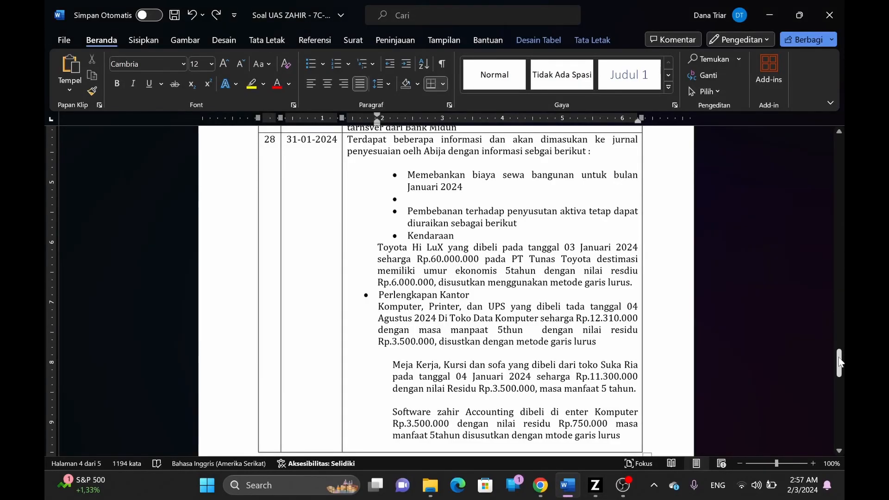
left_click_drag(839, 363, 815, 354)
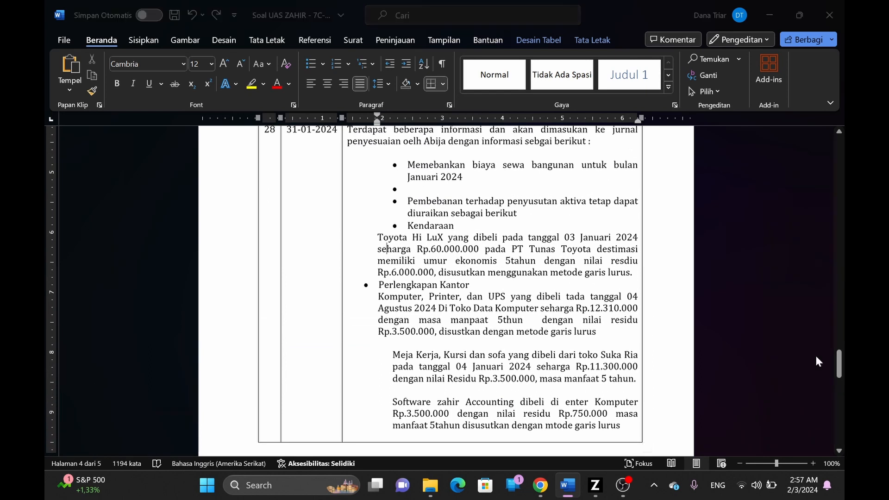
key("alt+Tab")
left_click(303, 270)
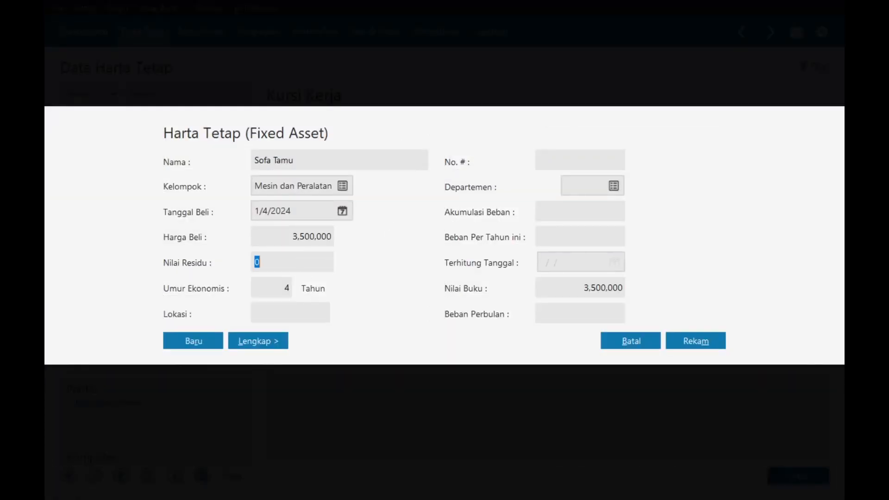
type("875000")
key("Tab")
type("5")
left_click(675, 341)
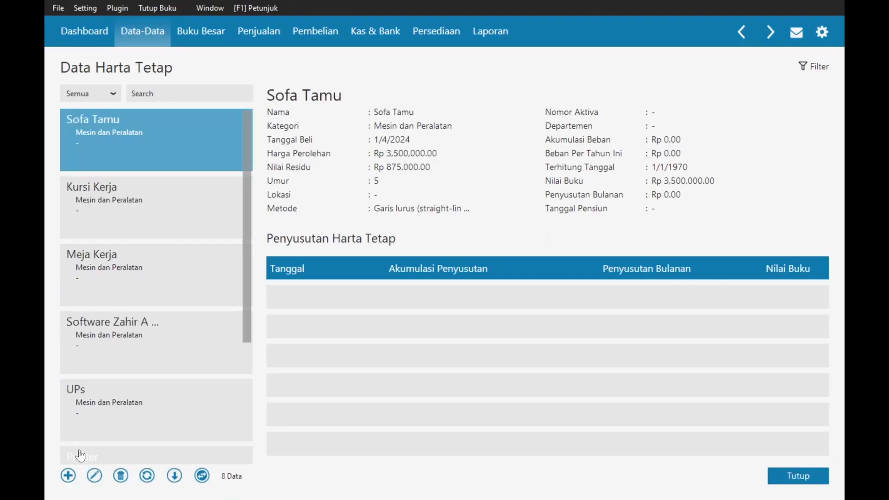
left_click(69, 476)
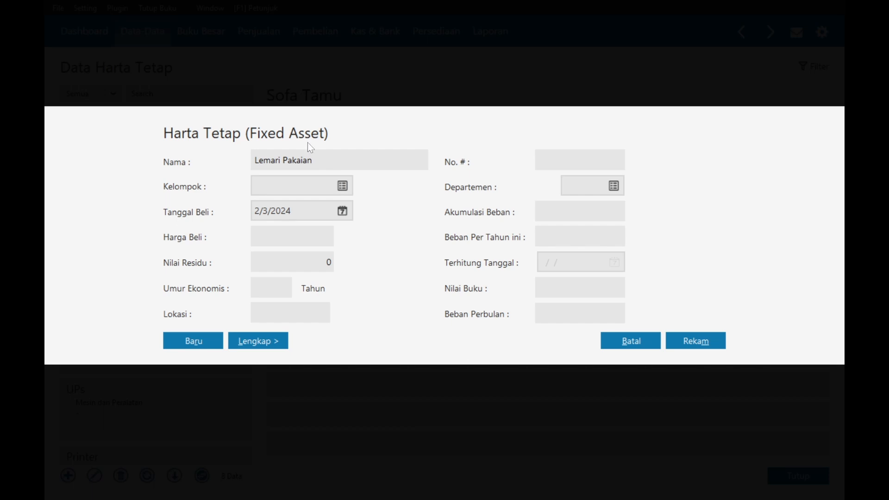
- Place Lemari Pakaian in Mesin dan Peralatan with purchase date 1/4/2024
left_click(343, 187)
left_click(338, 232)
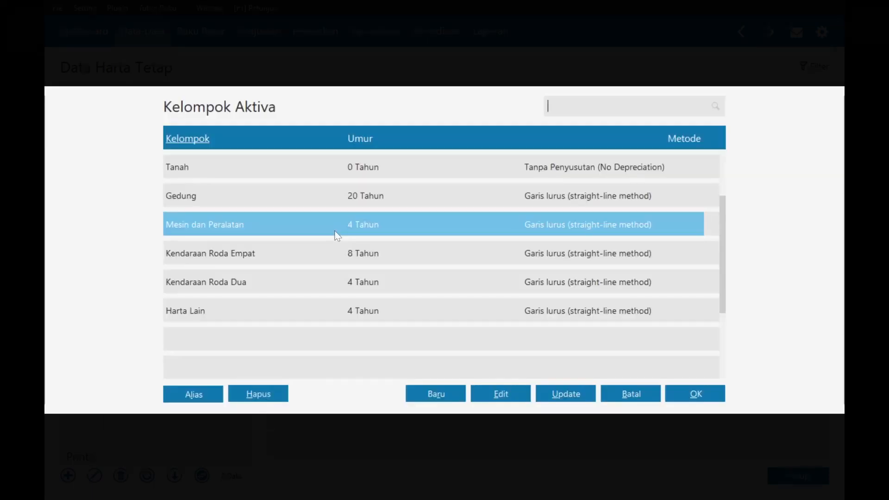
left_click(692, 394)
left_click(342, 211)
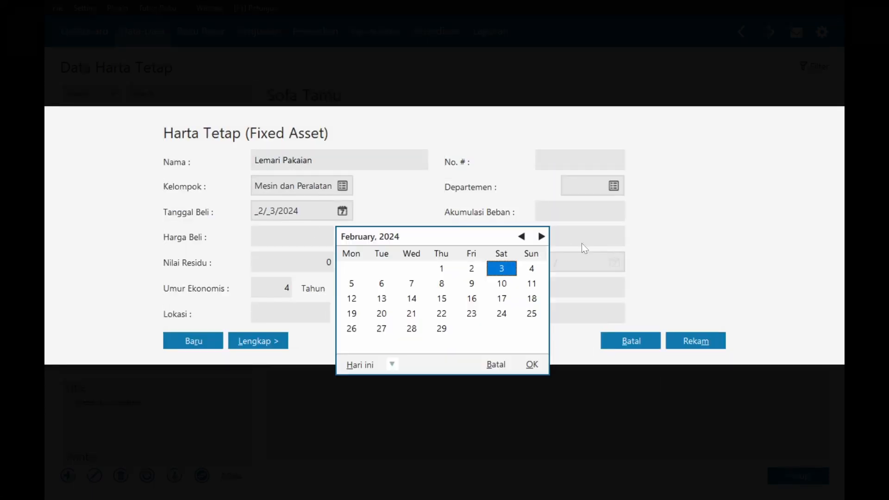
left_click(522, 237)
left_click(443, 270)
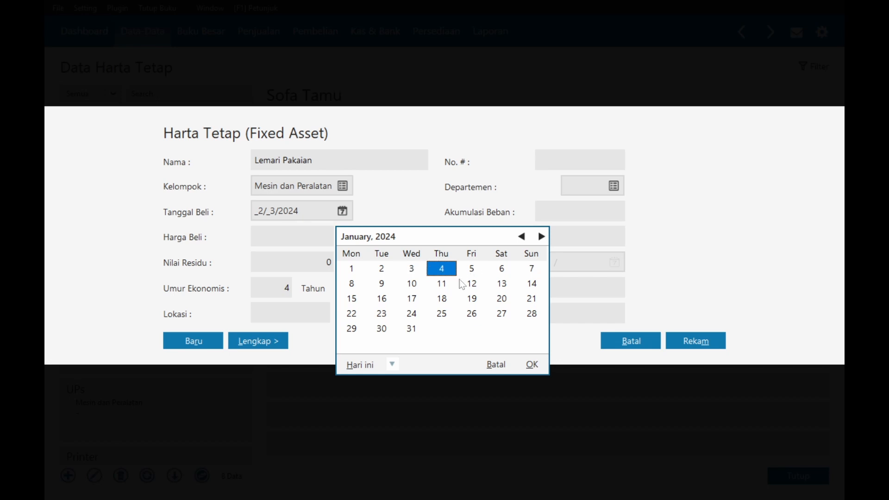
left_click(532, 364)
- Enter a 3,800,000 price, 875,000 residual and 5-year life, and save Lemari Pakaian
key("Tab")
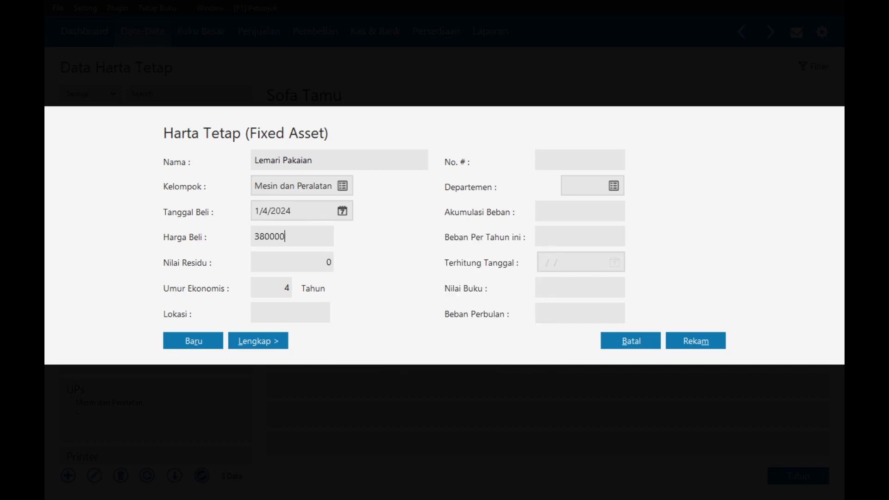
key("Tab")
key("shift+Tab")
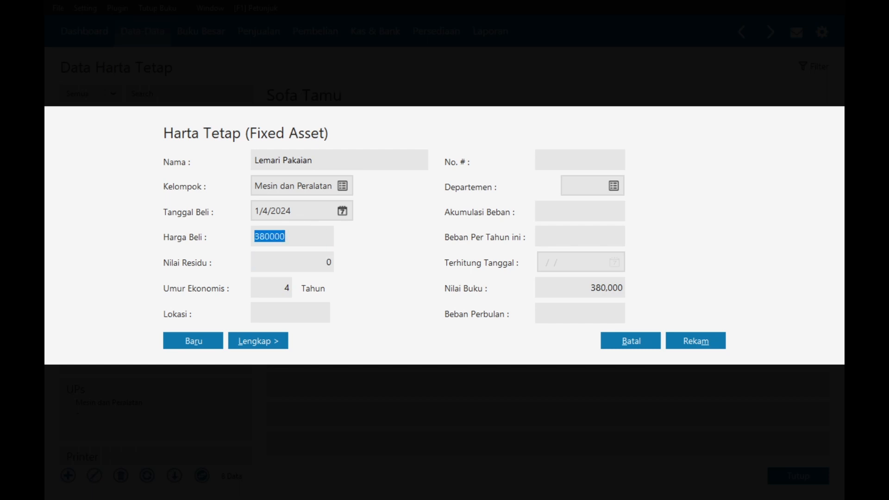
type("3,")
type("800,000")
key("Tab")
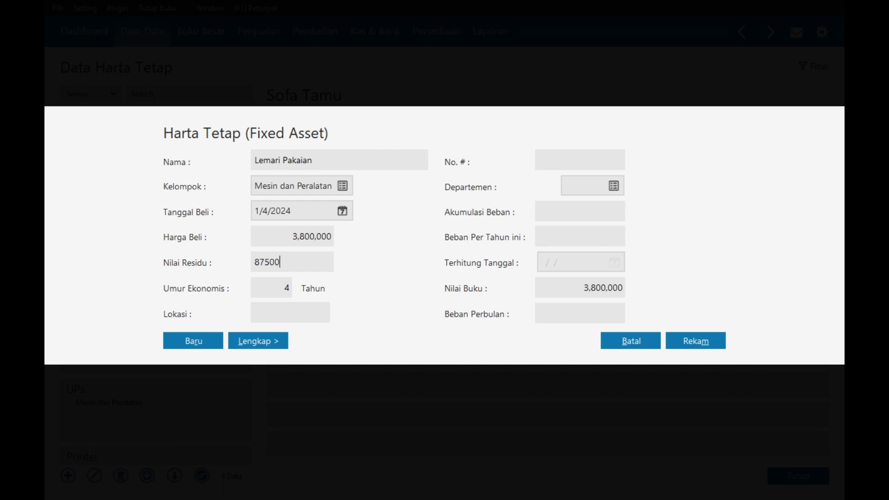
key("Tab")
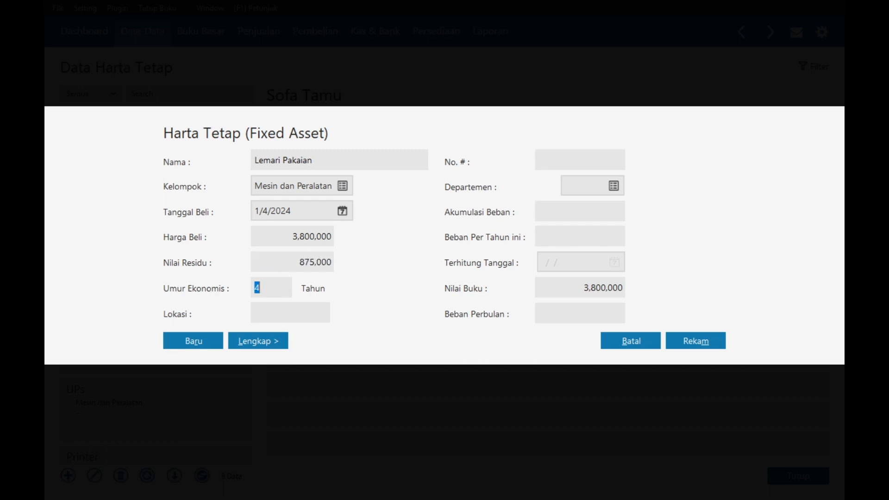
type("5")
key("alt+Tab")
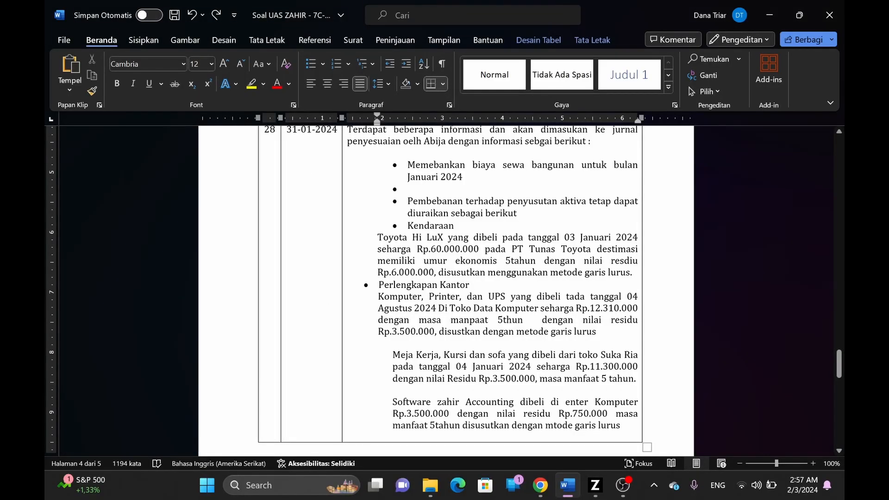
key("alt+Tab")
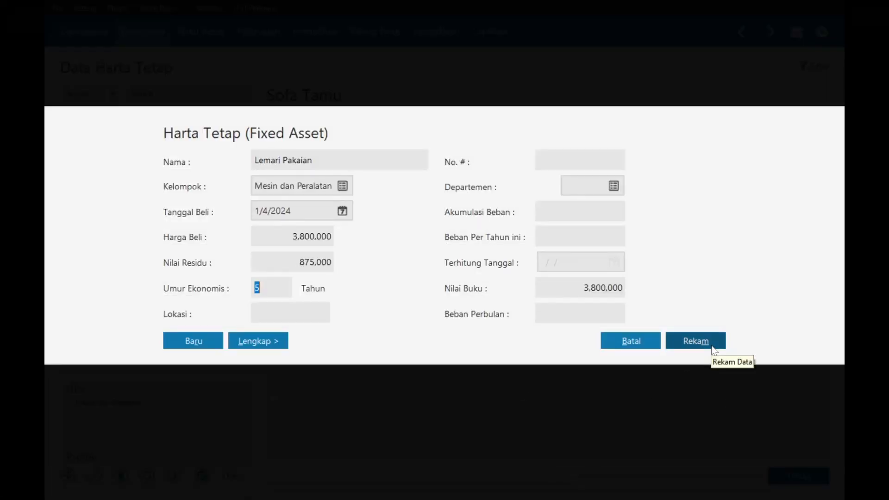
left_click(710, 347)
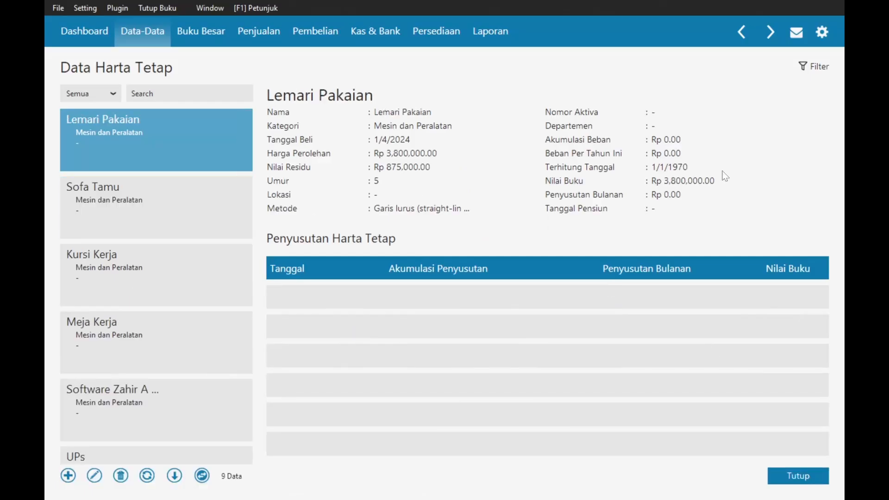
- Open the Software Zahir Accounting asset for editing after checking the assignment document
key("alt+Tab")
scroll(387, 159, "up", 1)
scroll(387, 158, "down", 3)
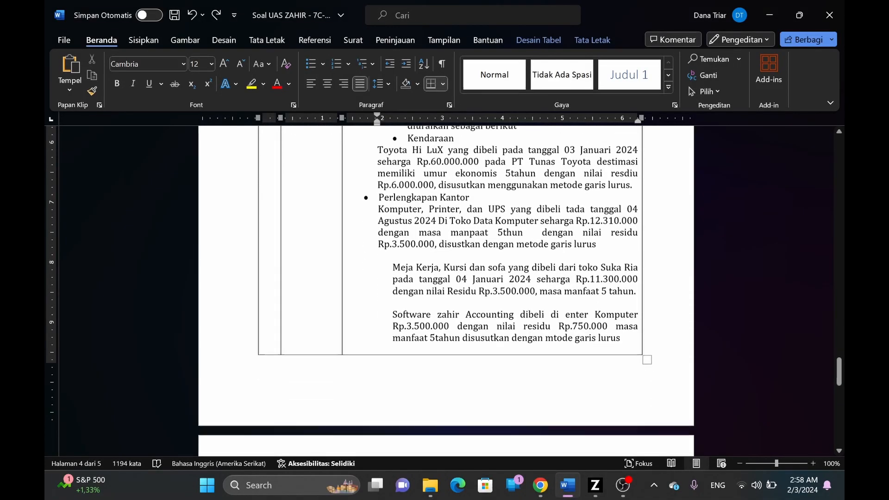
key("alt+Tab")
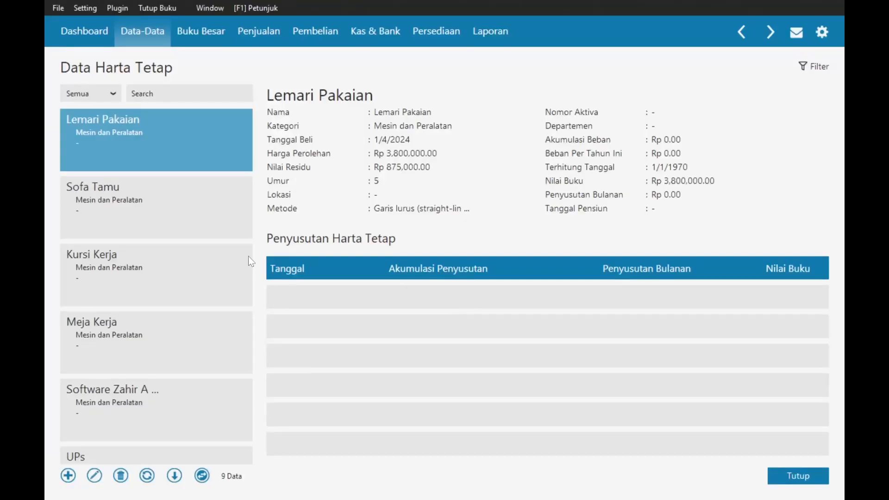
left_click(121, 414)
left_click(94, 475)
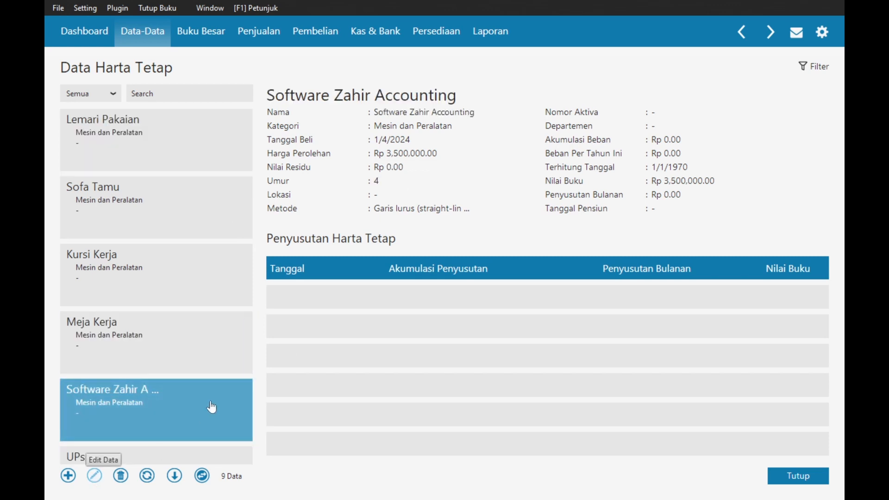
key("alt+Tab")
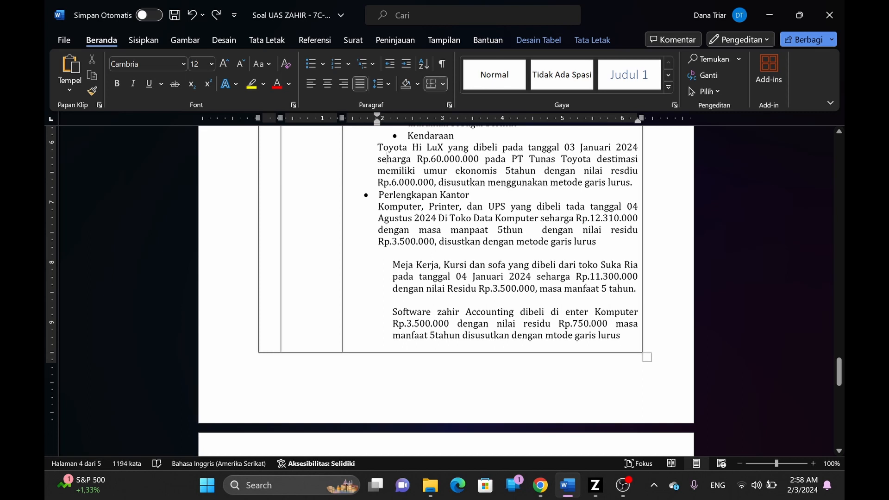
scroll(560, 322, "down", 1)
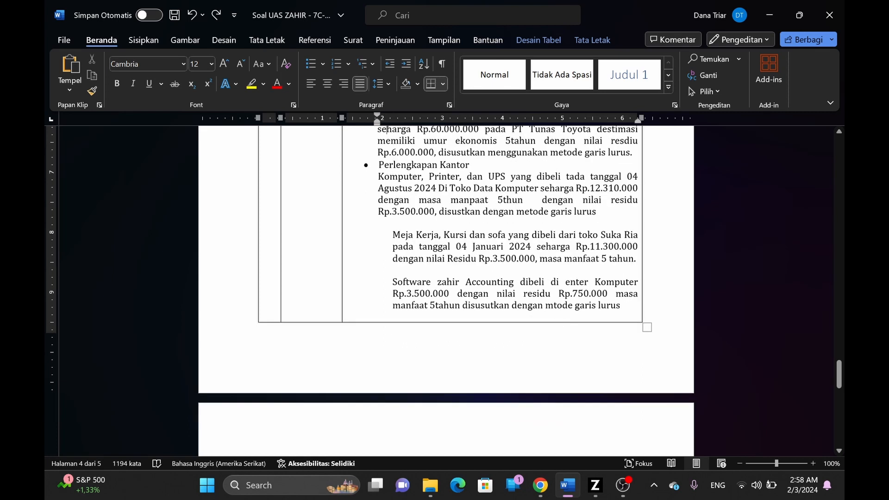
key("alt+Tab")
- Change the software's residual value to 750,000 and economic life to 5 years, and save
left_click(293, 272)
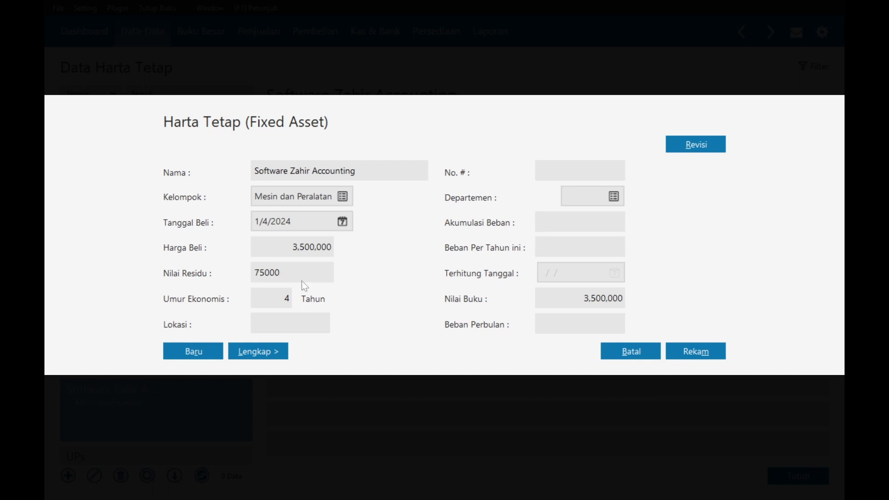
type("750,000")
key("Tab")
type("5")
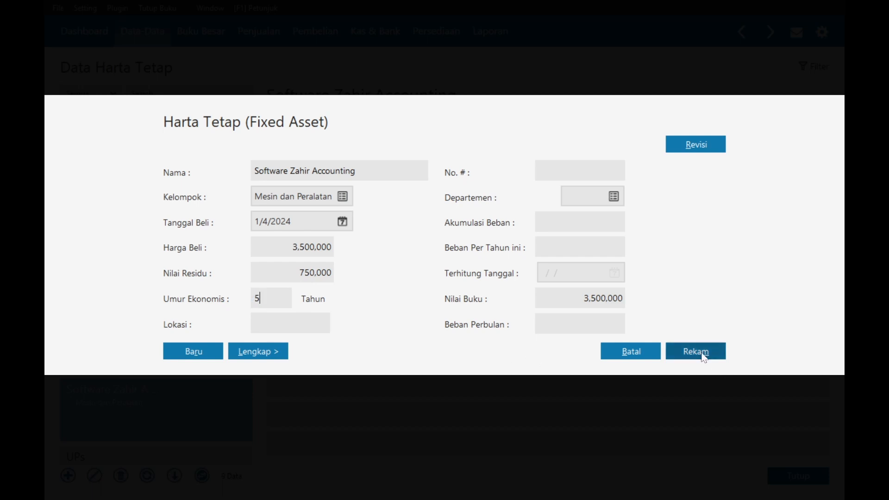
left_click(699, 353)
- Review the assignment document in Word and close the fixed asset list
key("alt+Tab")
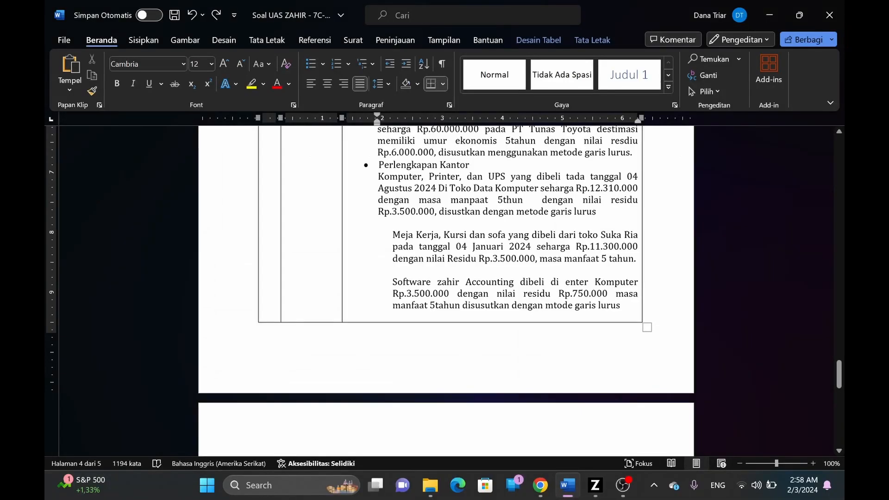
scroll(552, 304, "down", 3)
key("alt+Tab")
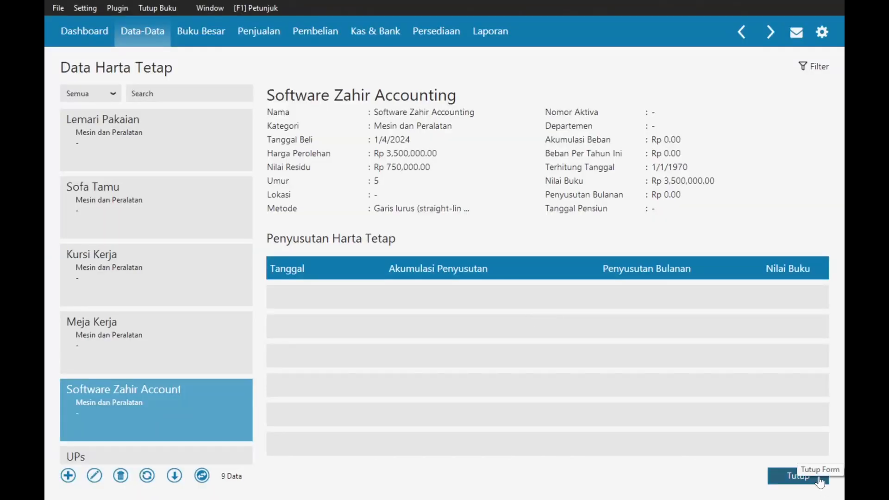
left_click(798, 476)
key("alt+Tab")
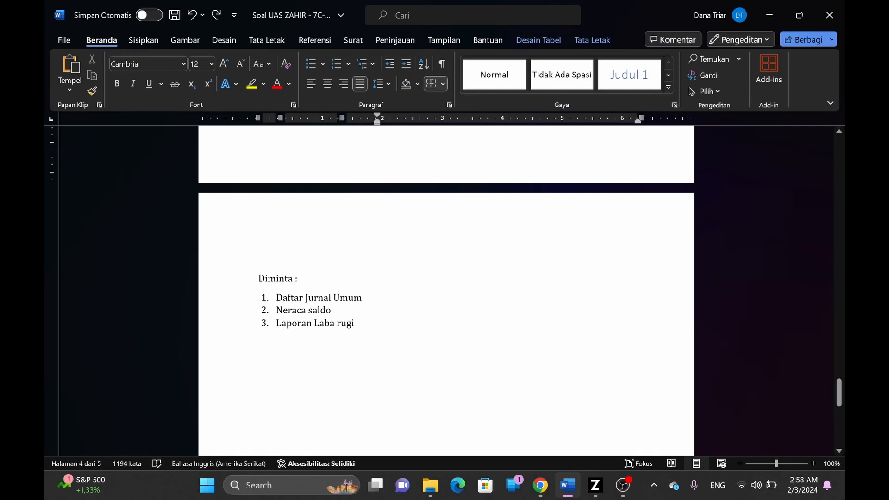
- Preview the Jurnal Umum report for 1/1/2024–1/31/2024, close it, and show Laporan Keuangan
key("alt+Tab")
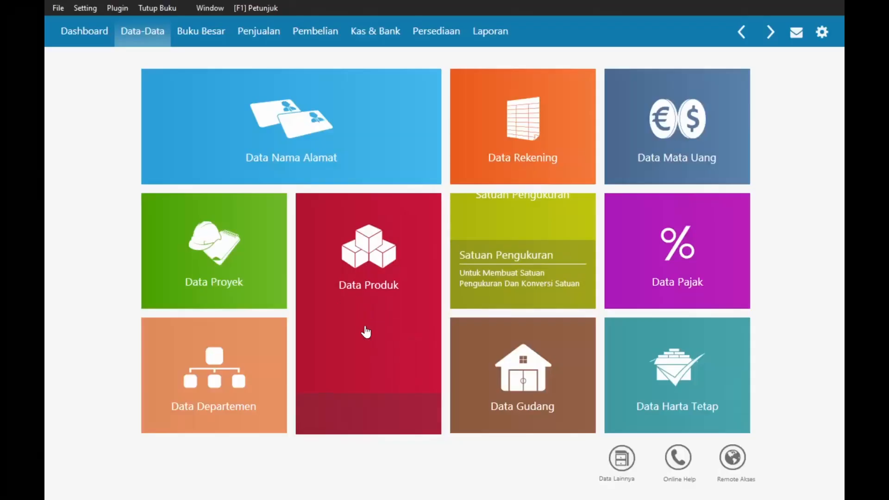
left_click(488, 44)
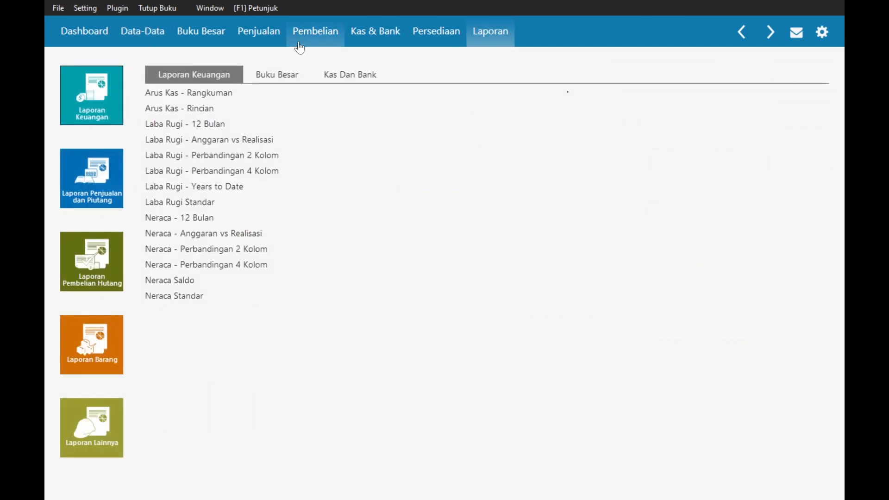
left_click(253, 80)
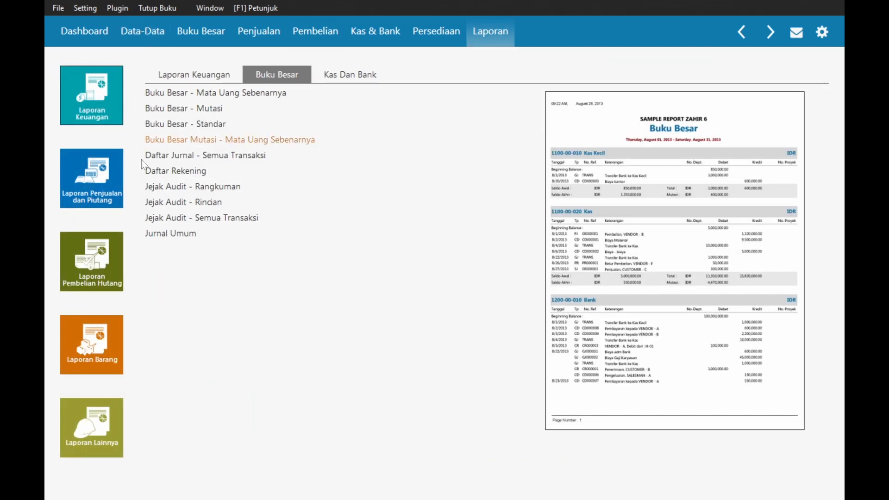
left_click(164, 236)
left_click(199, 258)
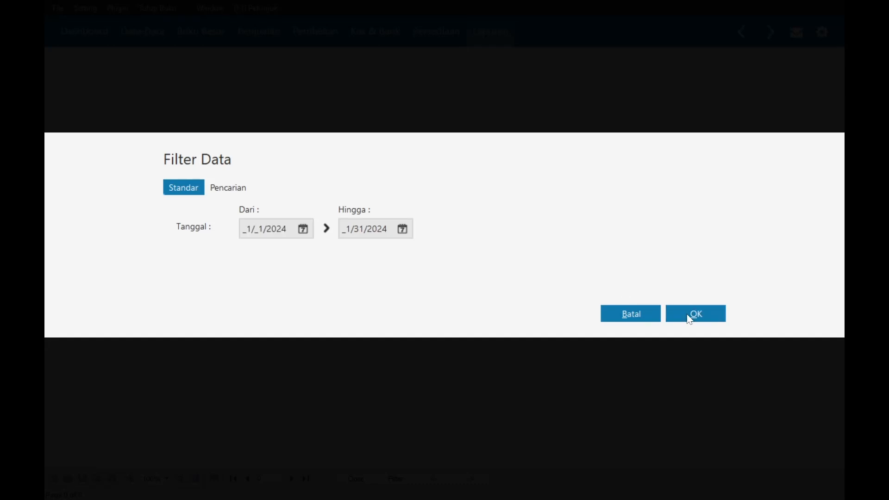
left_click(691, 317)
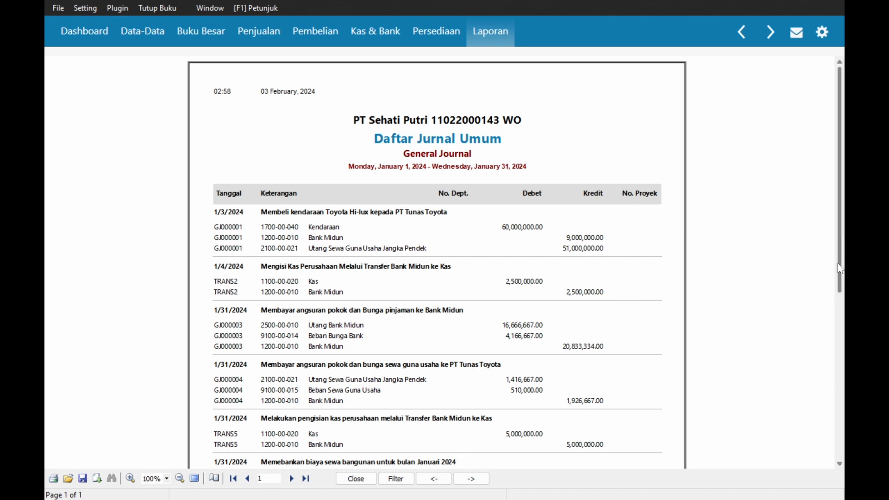
left_click_drag(839, 264, 827, 338)
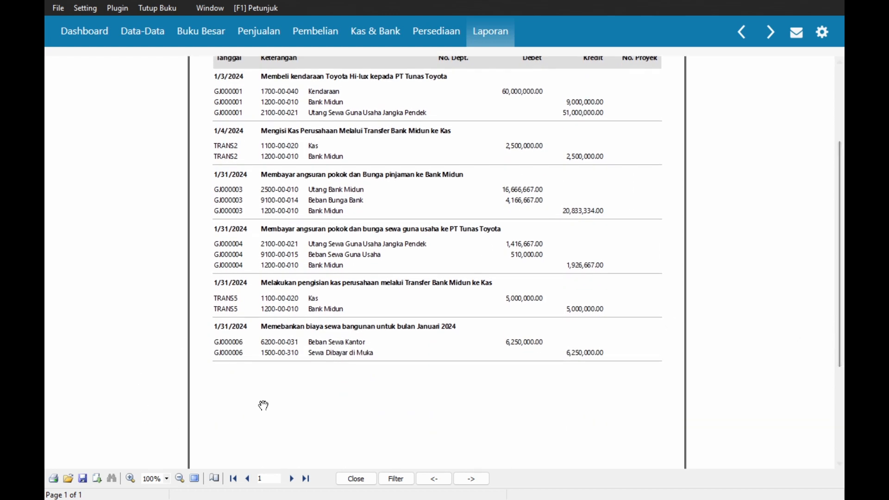
left_click(357, 479)
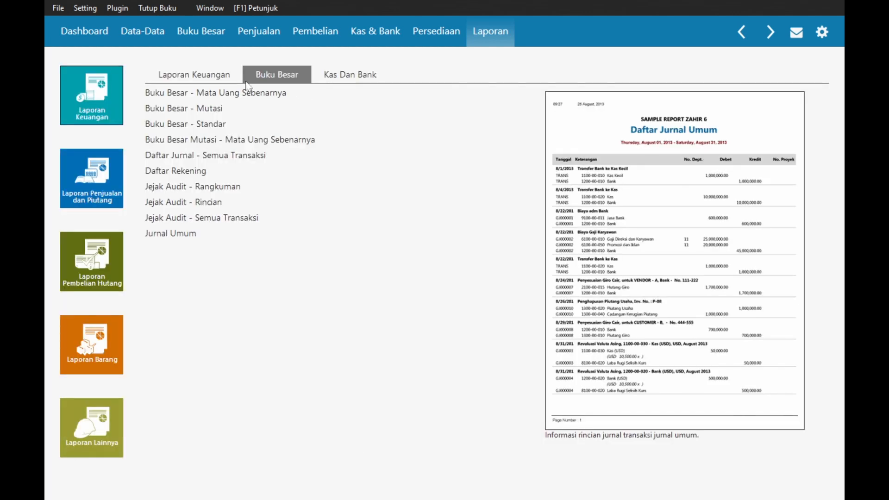
left_click(186, 76)
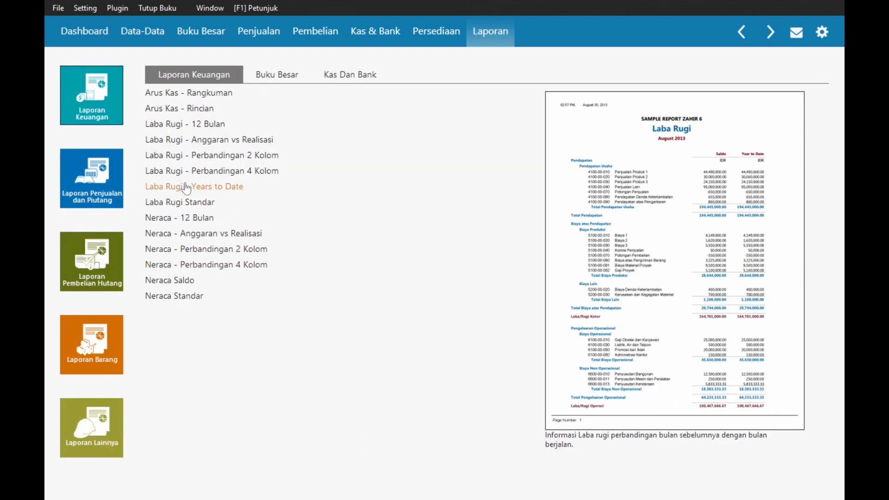
key("alt+Tab")
key("alt+Tab")
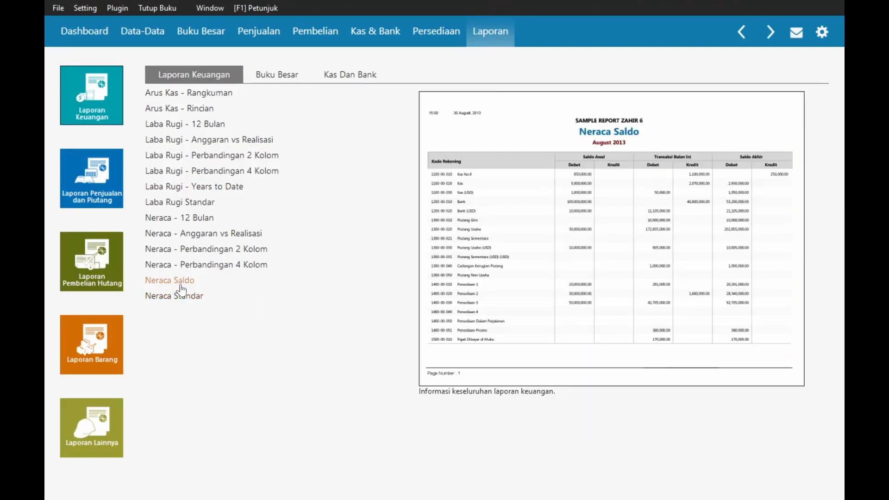
- Preview the January 2024 Neraca Saldo down to its 1,266,080,766.00 totals, then close it
left_click(181, 287)
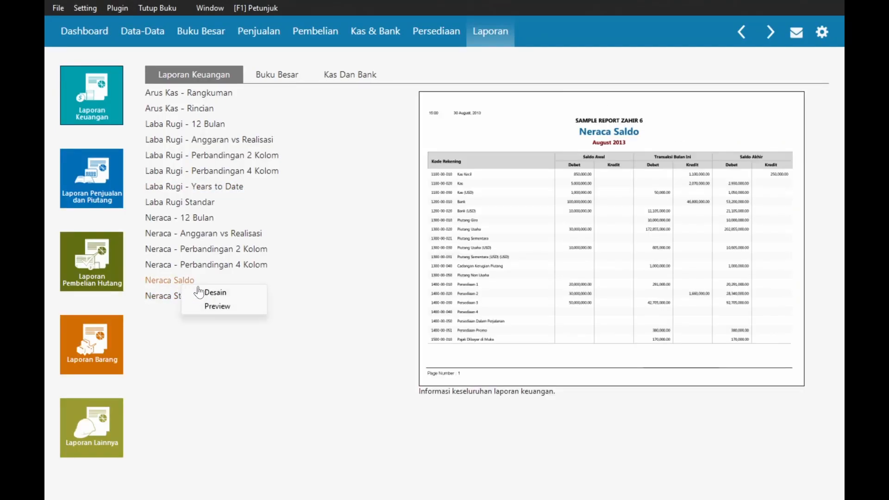
left_click(205, 307)
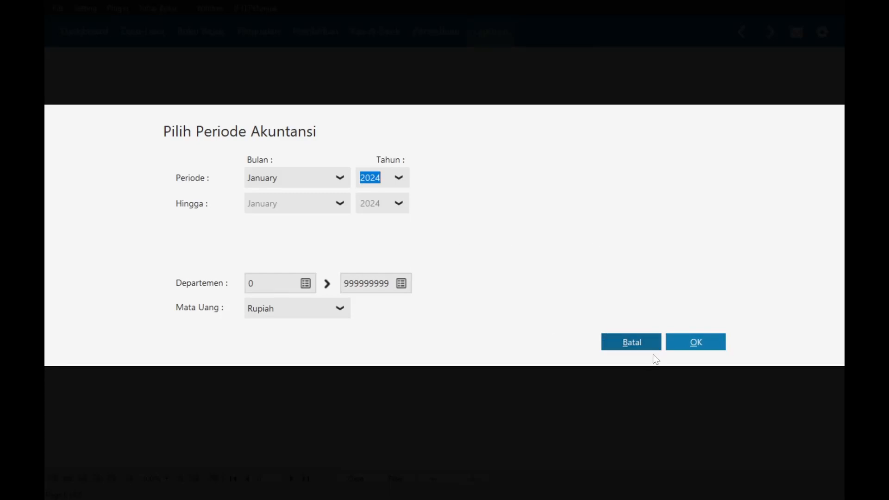
left_click(692, 341)
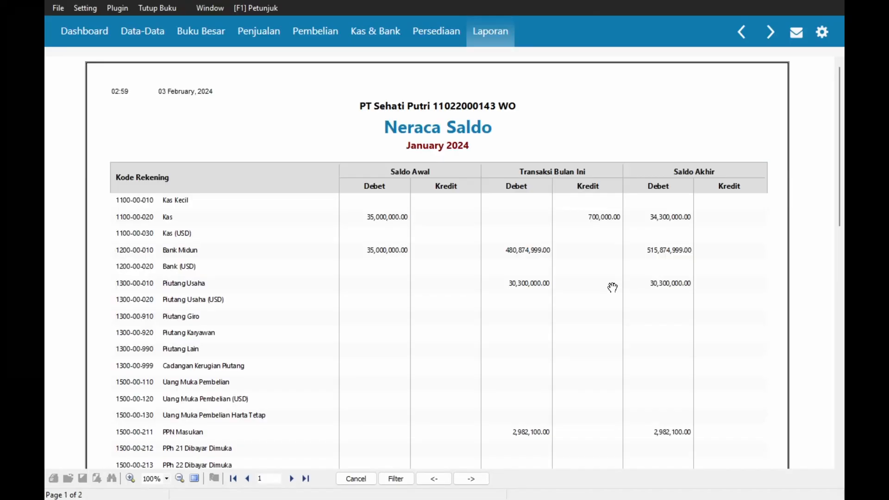
left_click_drag(840, 123, 792, 433)
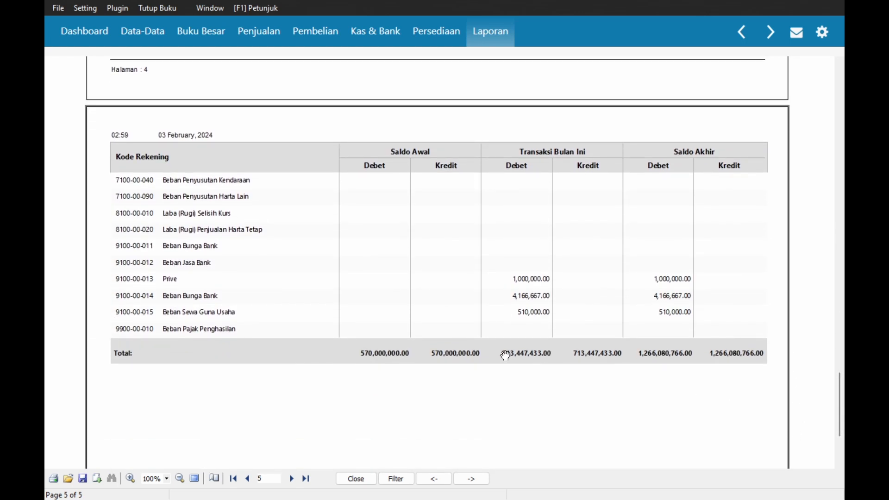
left_click(355, 479)
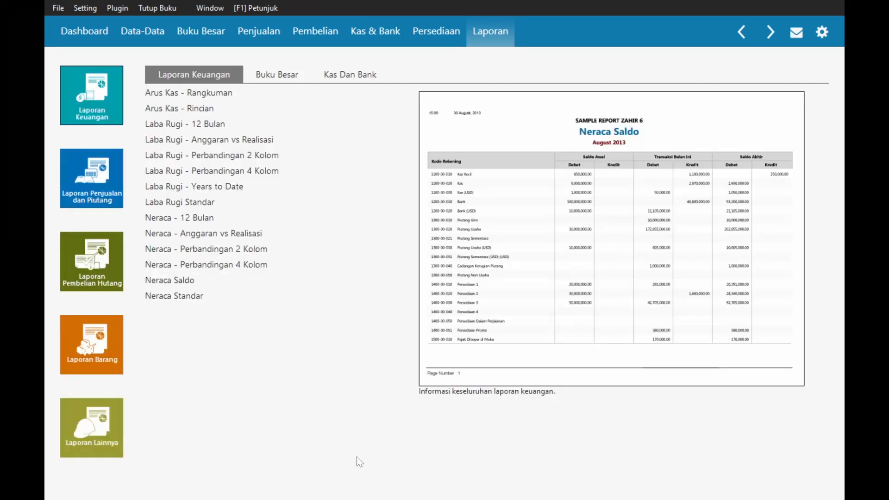
- Preview the January 2024 Laba Rugi Standar to its 489,188,333.00 net profit, then close it
left_click(184, 205)
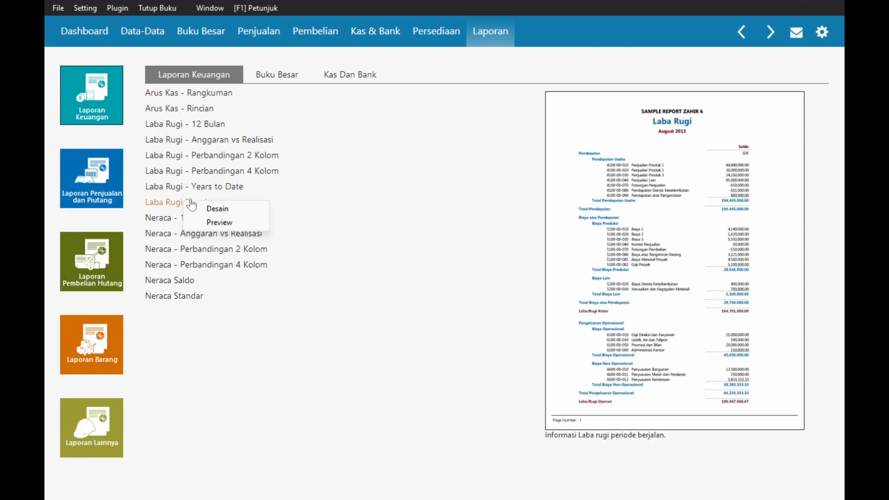
left_click(218, 222)
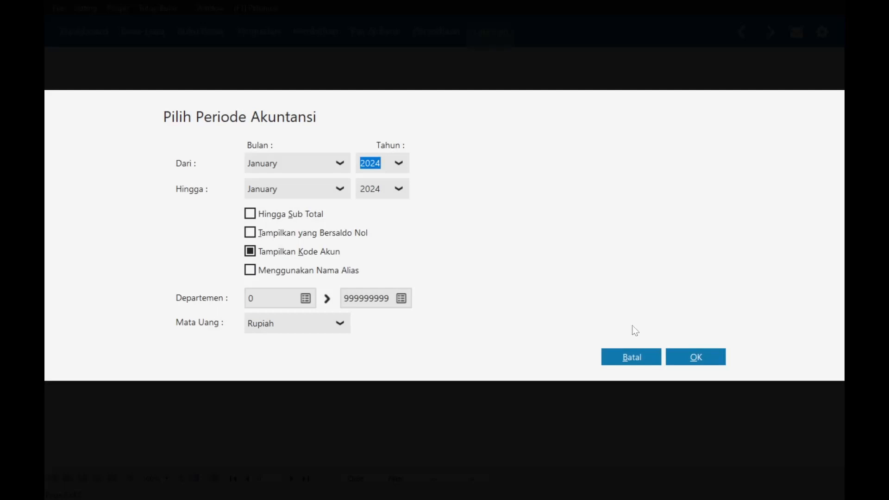
left_click(694, 357)
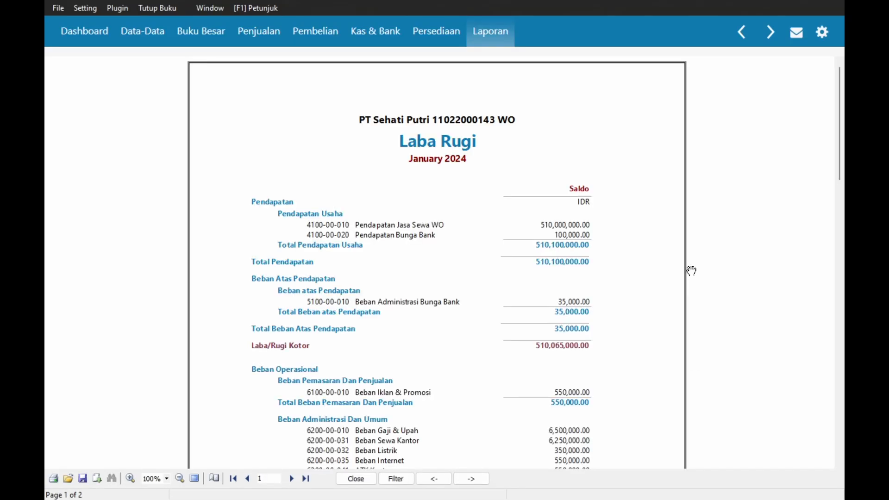
scroll(838, 149, "down", 1)
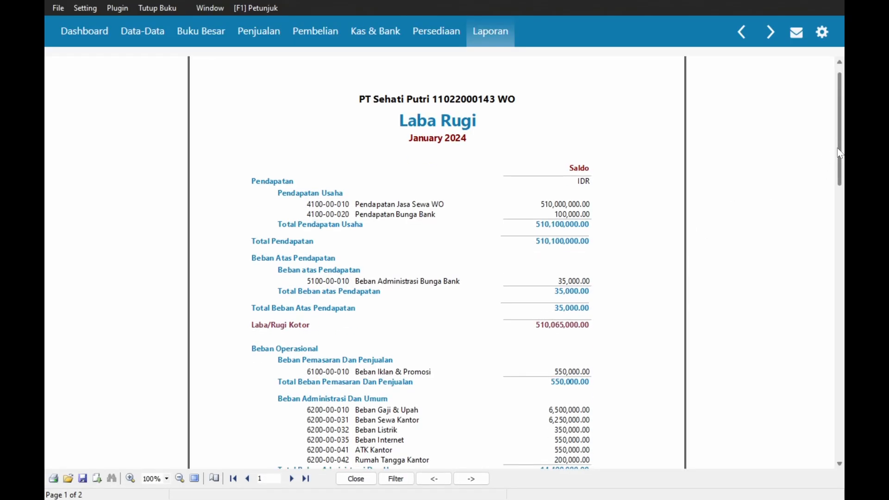
left_click_drag(837, 149, 544, 366)
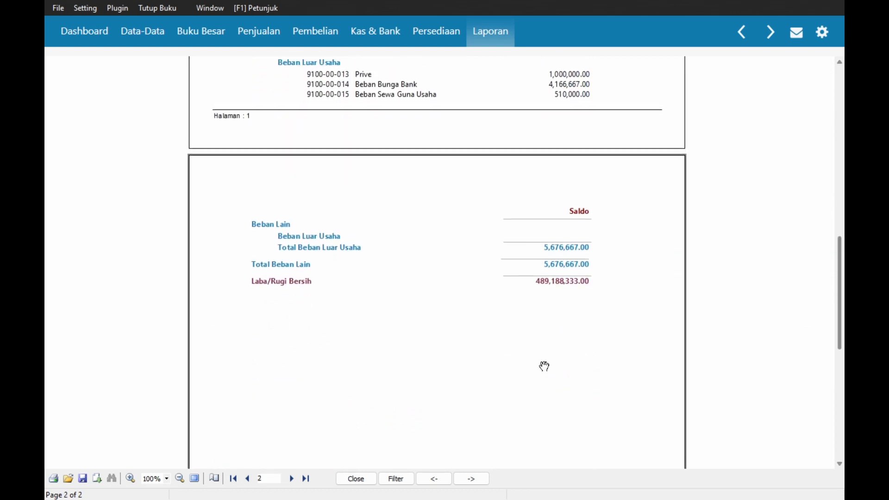
left_click(355, 479)
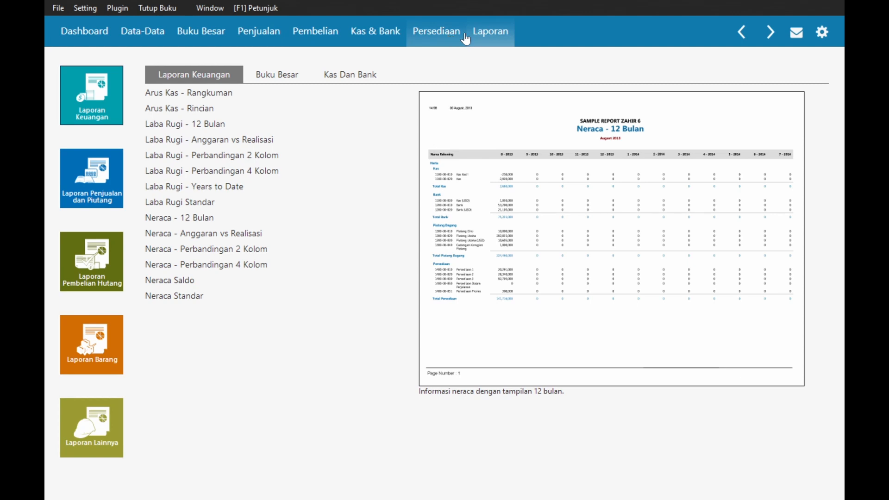
left_click(461, 40)
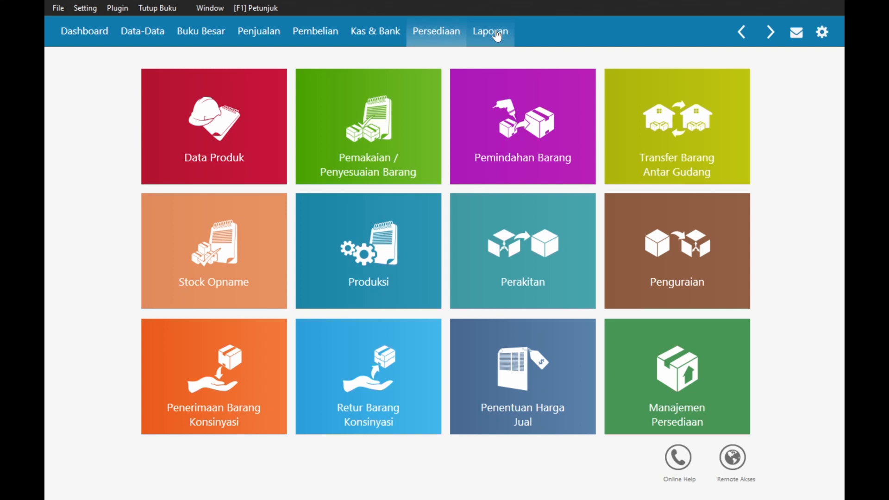
key("alt+Tab")
key("Tab")
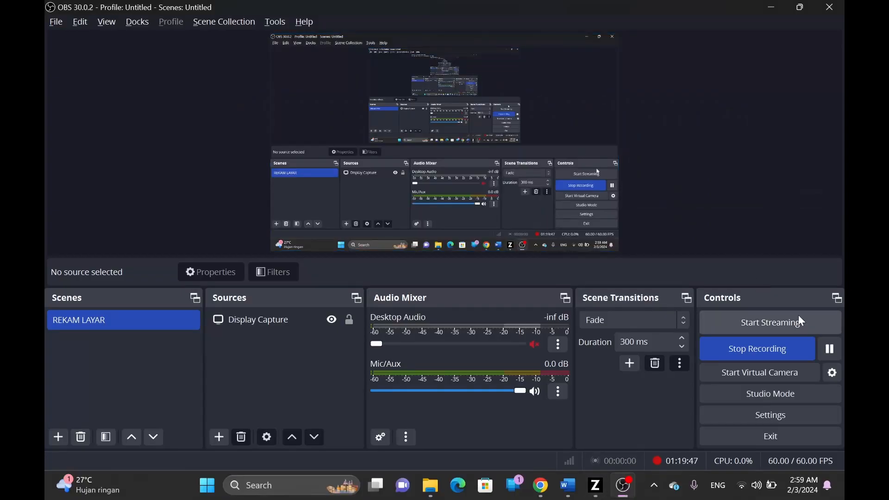